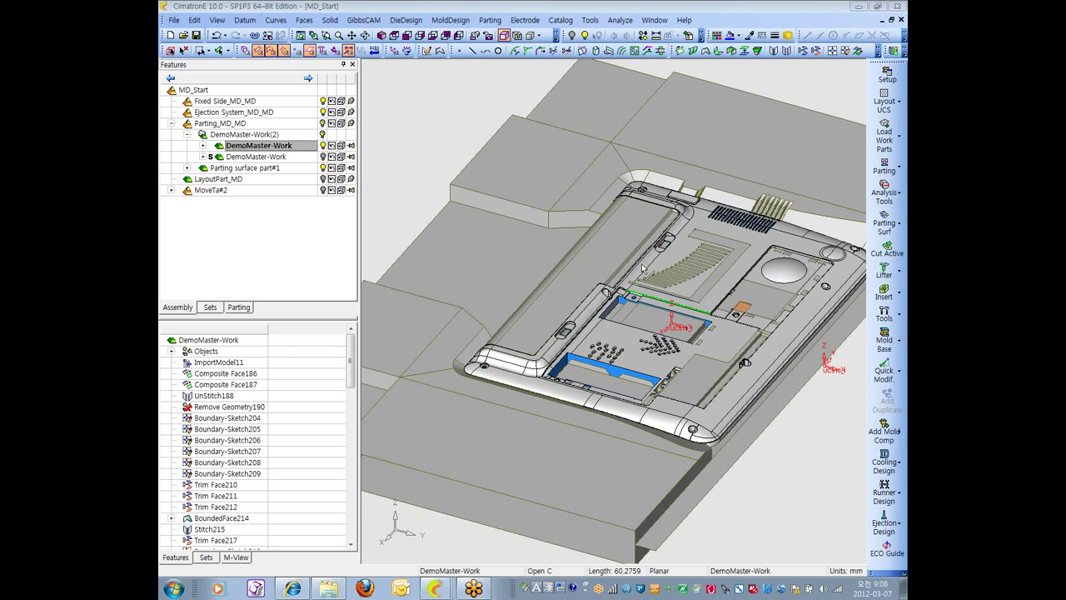
{"action": "scroll", "coordinate": [516, 372], "scroll_direction": "down", "scroll_amount": 6}
{"action": "middle_click_drag", "start_coordinate": [567, 333], "coordinate": [615, 314]}
{"action": "scroll", "coordinate": [613, 447], "scroll_direction": "up", "scroll_amount": 3}
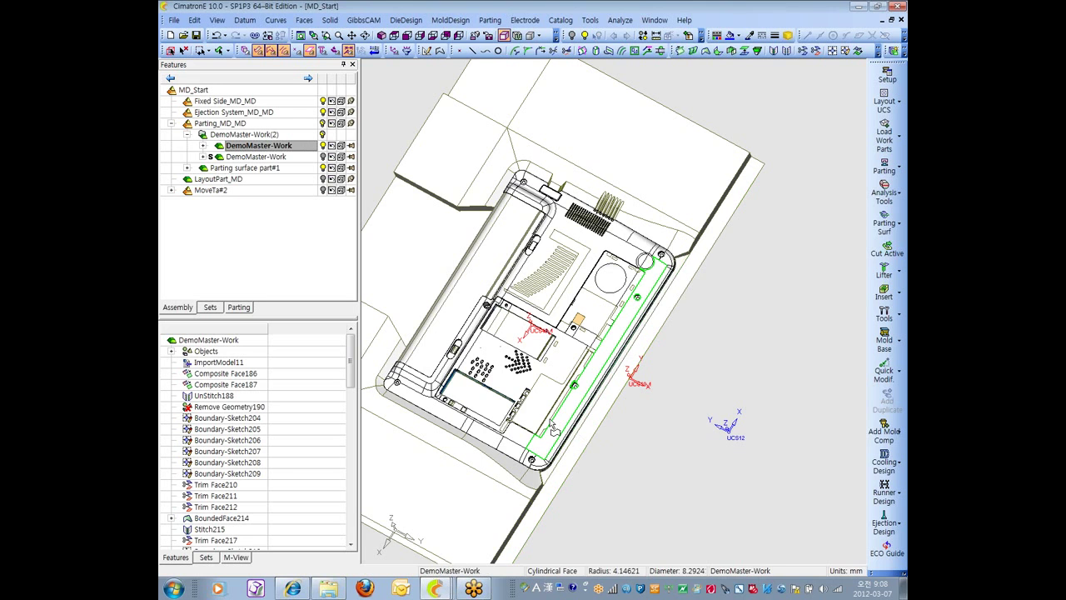
{"action": "middle_click_drag", "start_coordinate": [613, 447], "coordinate": [617, 406]}
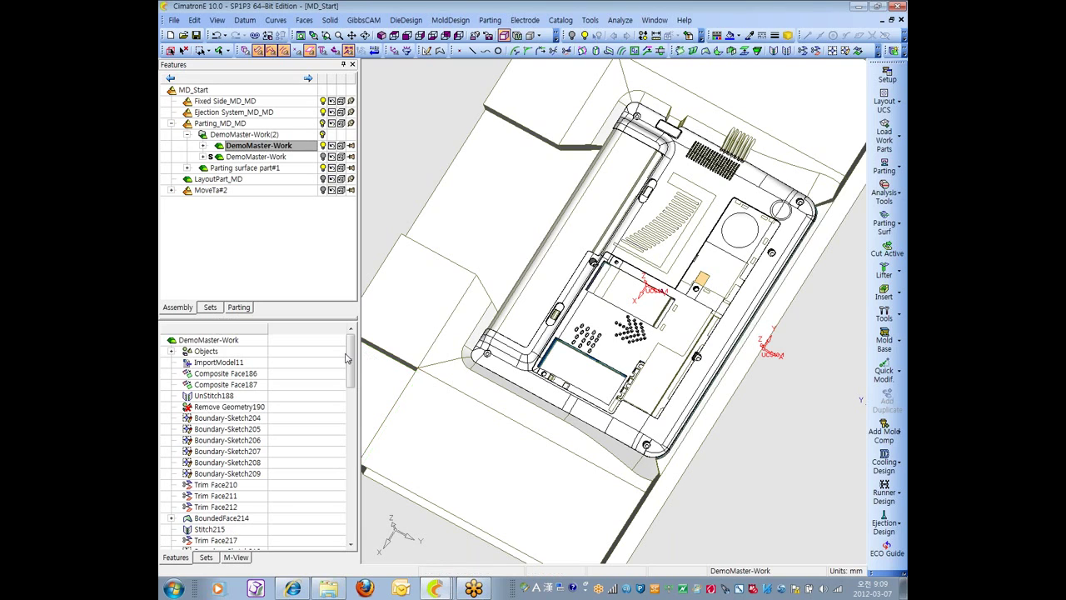
- Check which features depend on Composite213 under BoundedFace214 through the delete preview, without deleting it
{"action": "left_click_drag", "start_coordinate": [348, 359], "coordinate": [350, 422]}
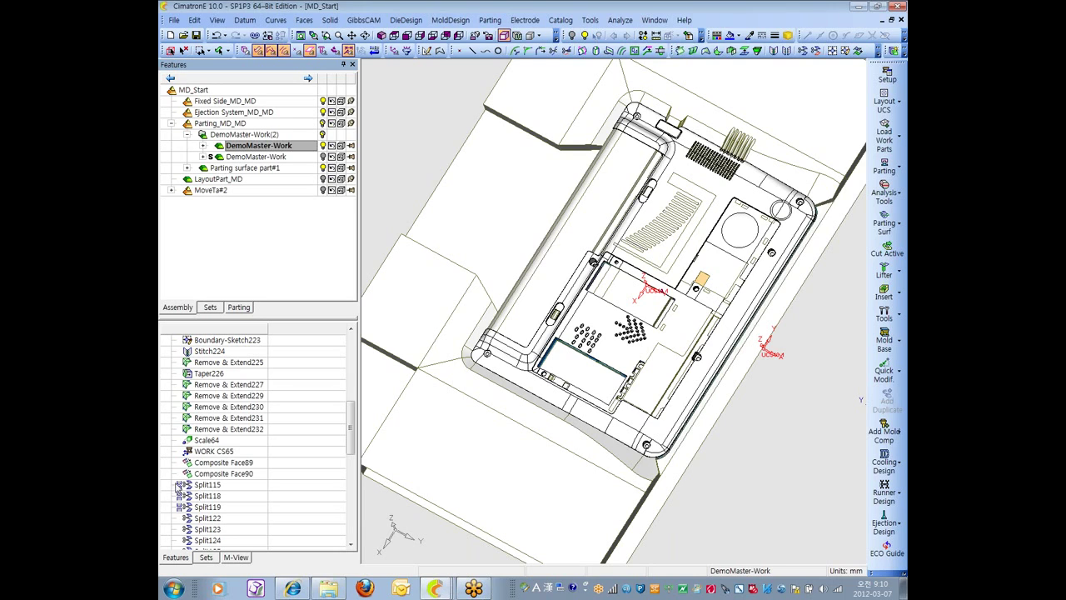
{"action": "left_click_drag", "start_coordinate": [351, 448], "coordinate": [361, 403]}
{"action": "left_click", "coordinate": [170, 430]}
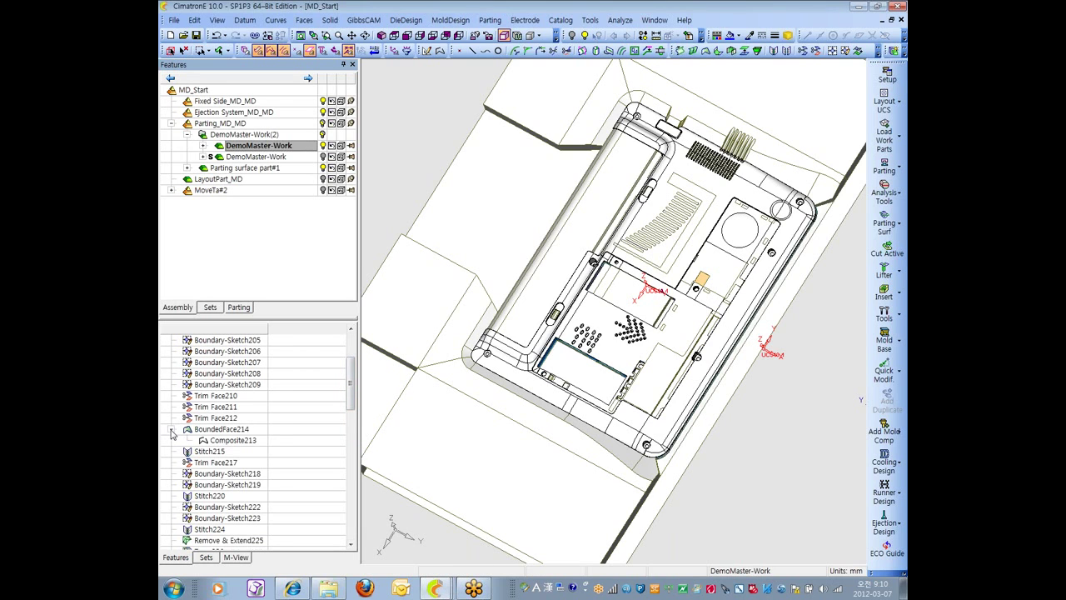
{"action": "right_click", "coordinate": [254, 443]}
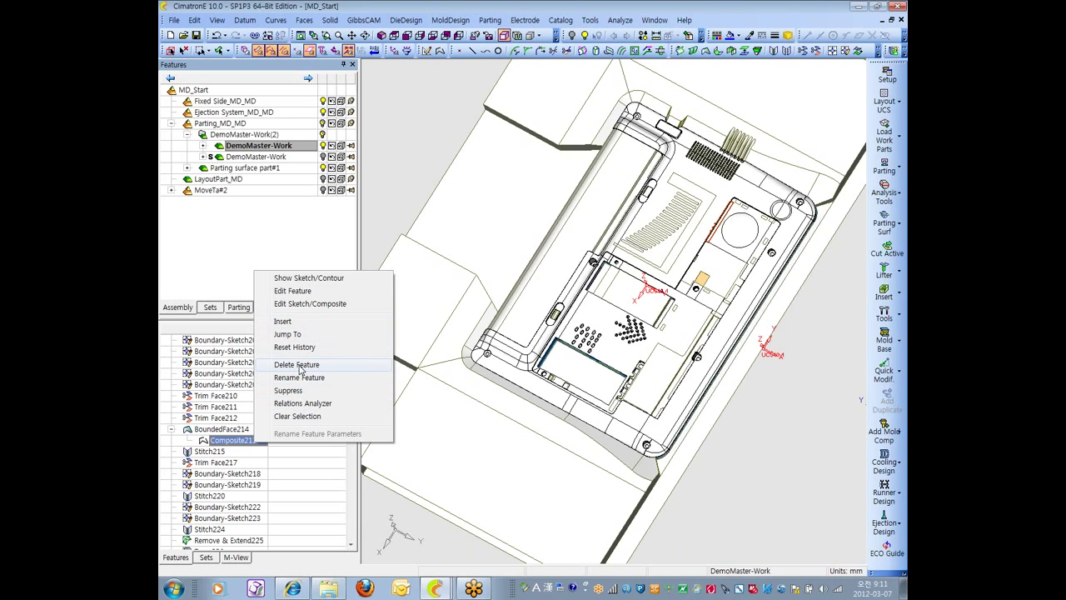
{"action": "left_click", "coordinate": [298, 365]}
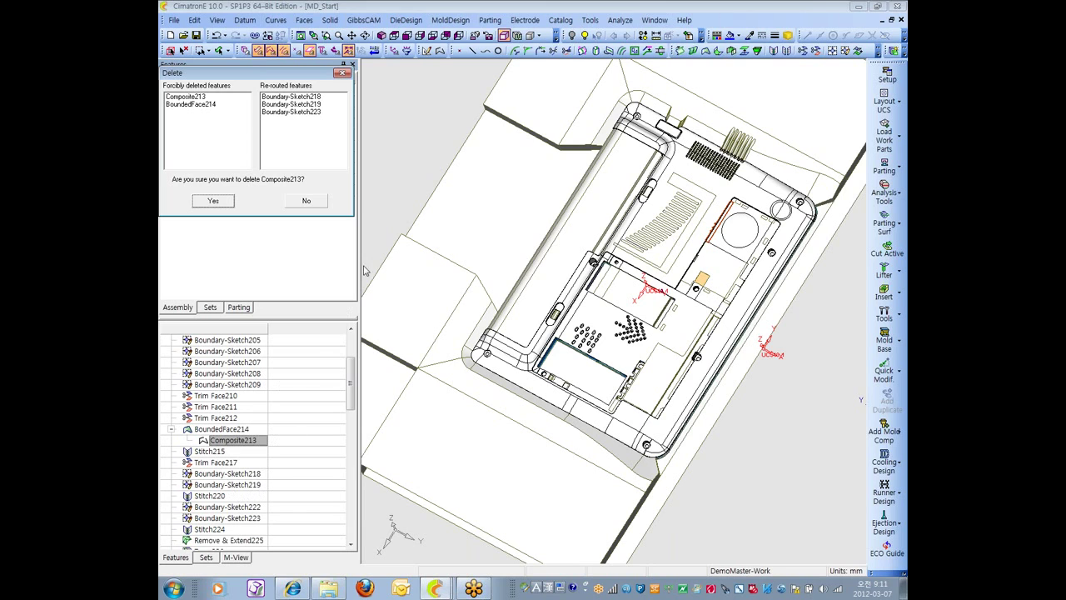
{"action": "left_click", "coordinate": [345, 73]}
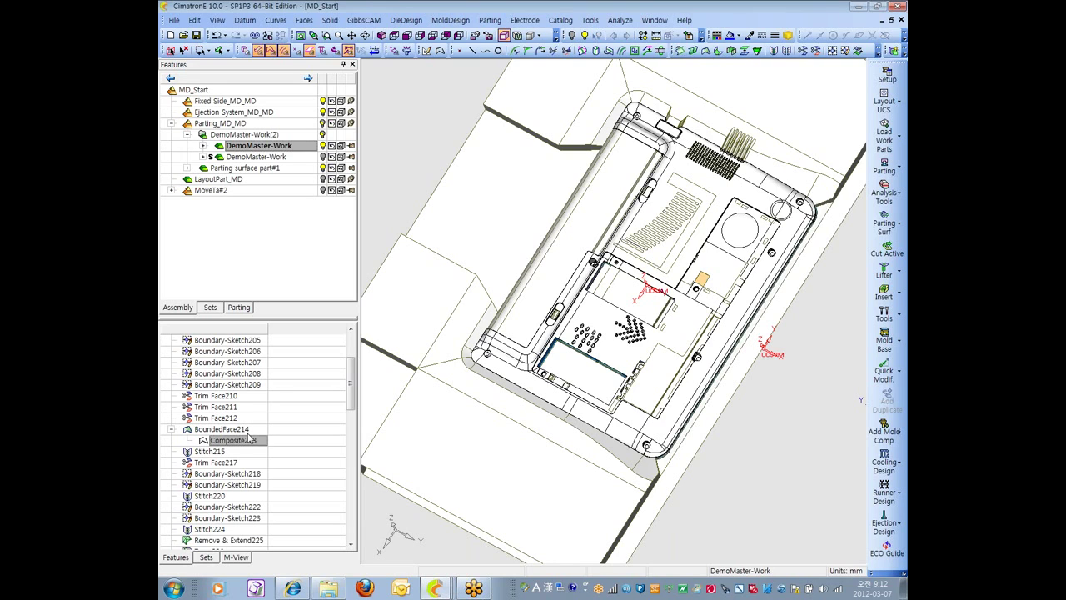
{"action": "left_click", "coordinate": [173, 431]}
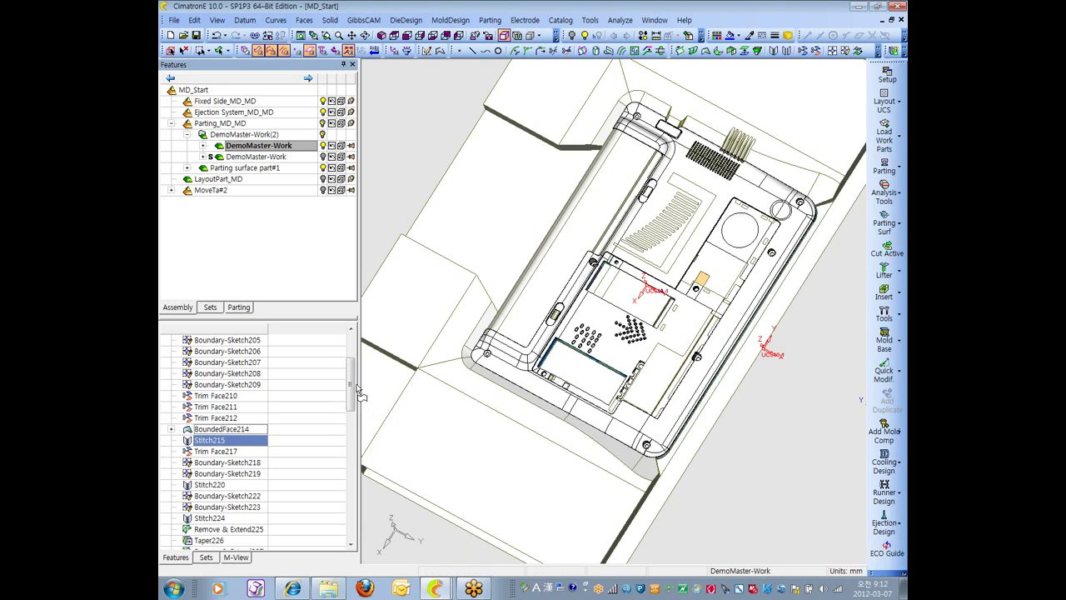
- Open the Split115 feature for editing and examine its splitting edges along the rectangular pocket's wall
{"action": "scroll", "coordinate": [350, 398], "scroll_direction": "down", "scroll_amount": 1}
{"action": "left_click_drag", "start_coordinate": [350, 397], "coordinate": [349, 439]}
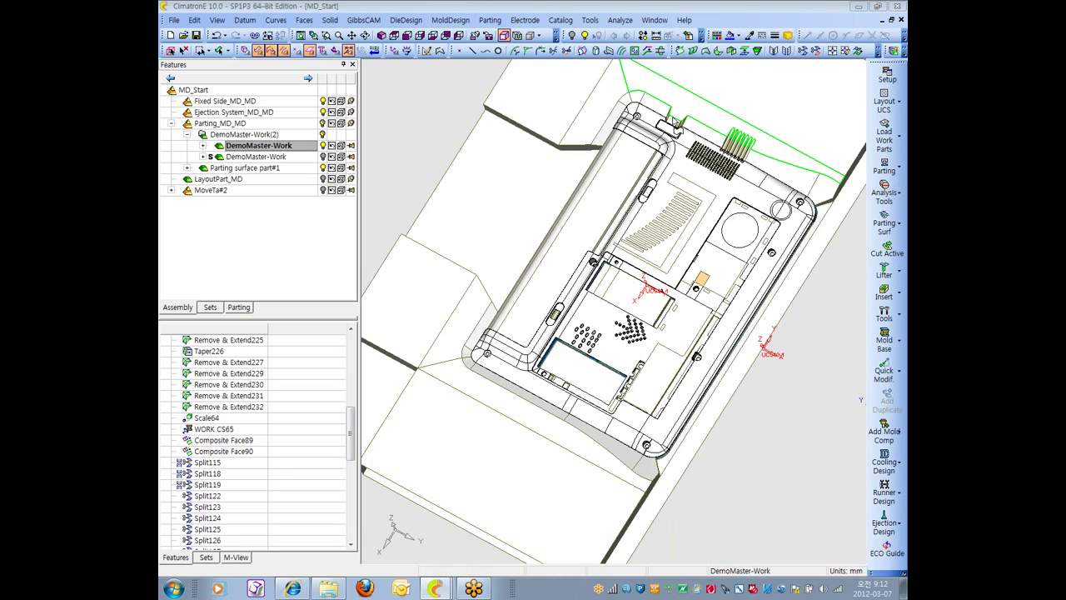
{"action": "right_click", "coordinate": [214, 463]}
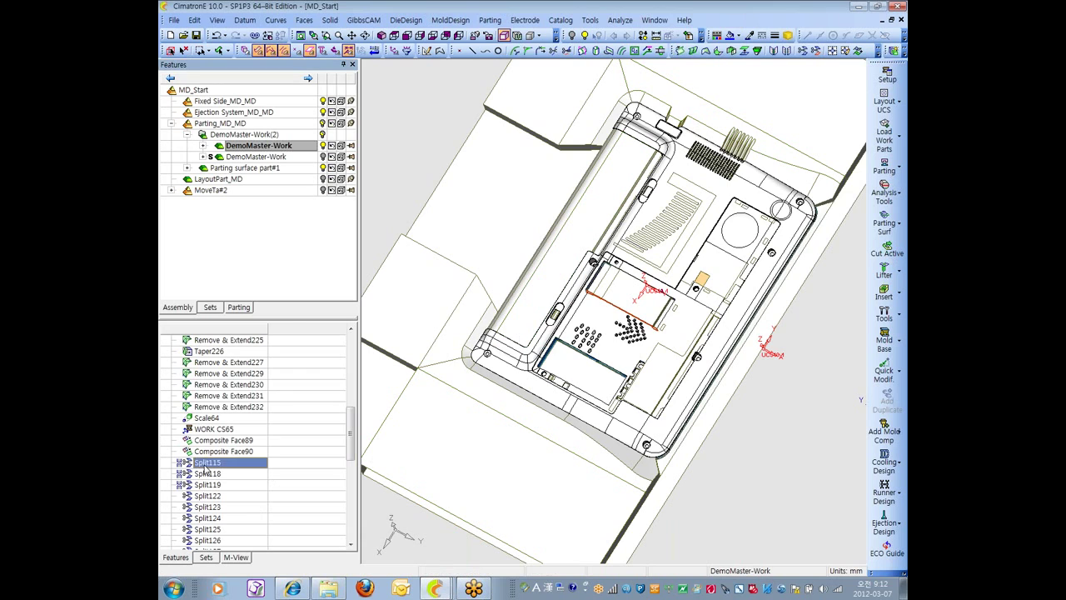
{"action": "left_click", "coordinate": [244, 313]}
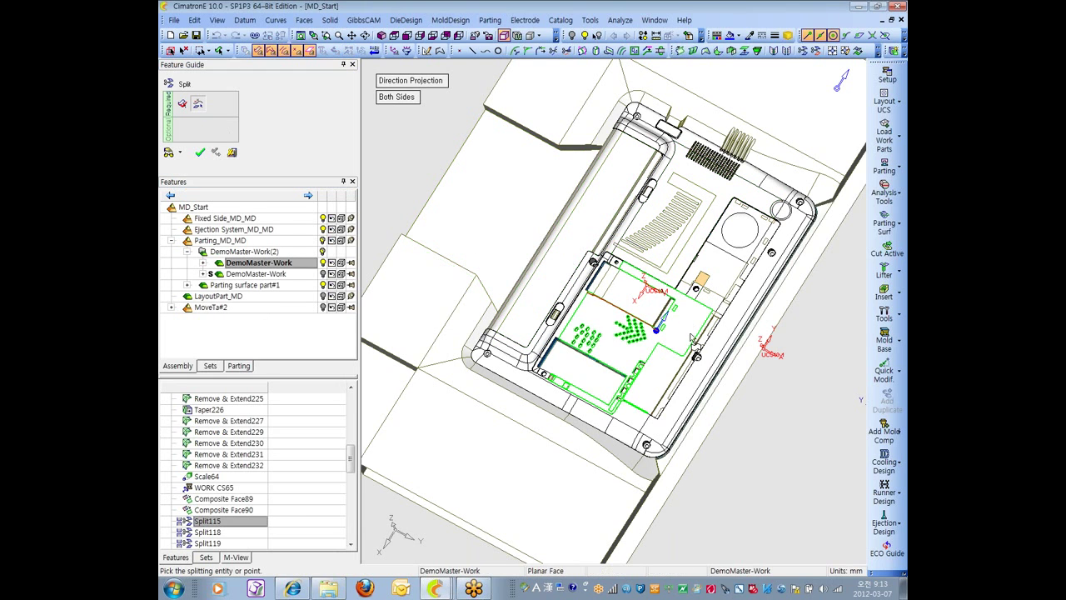
{"action": "middle_click_drag", "start_coordinate": [693, 333], "coordinate": [825, 354]}
{"action": "middle_click_drag", "start_coordinate": [837, 87], "coordinate": [837, 93]}
{"action": "scroll", "coordinate": [846, 88], "scroll_direction": "up", "scroll_amount": 5}
{"action": "scroll", "coordinate": [838, 94], "scroll_direction": "up", "scroll_amount": 6}
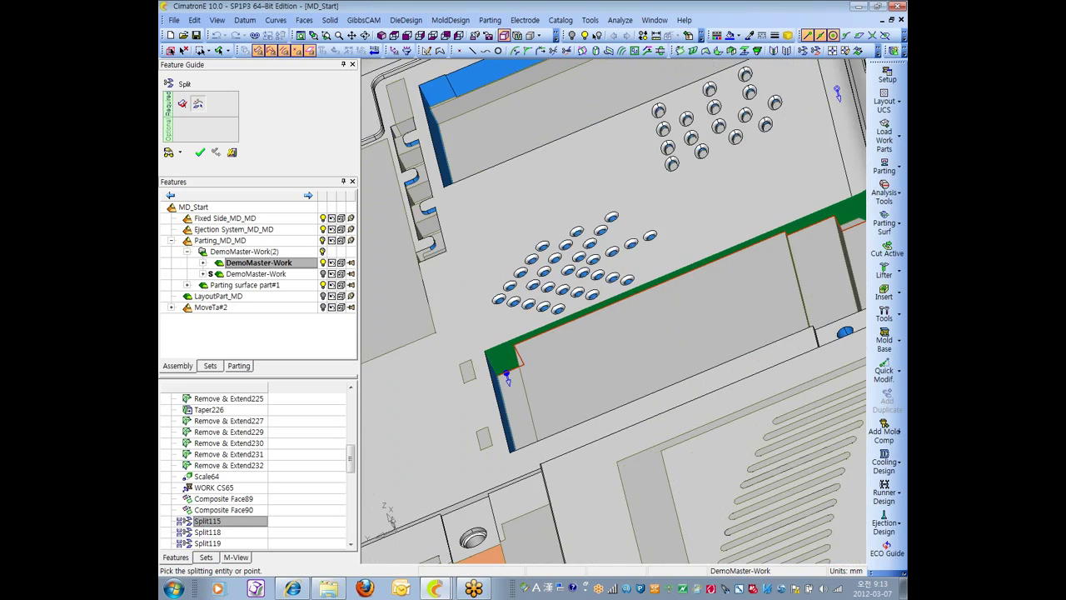
{"action": "scroll", "coordinate": [838, 94], "scroll_direction": "up", "scroll_amount": 3}
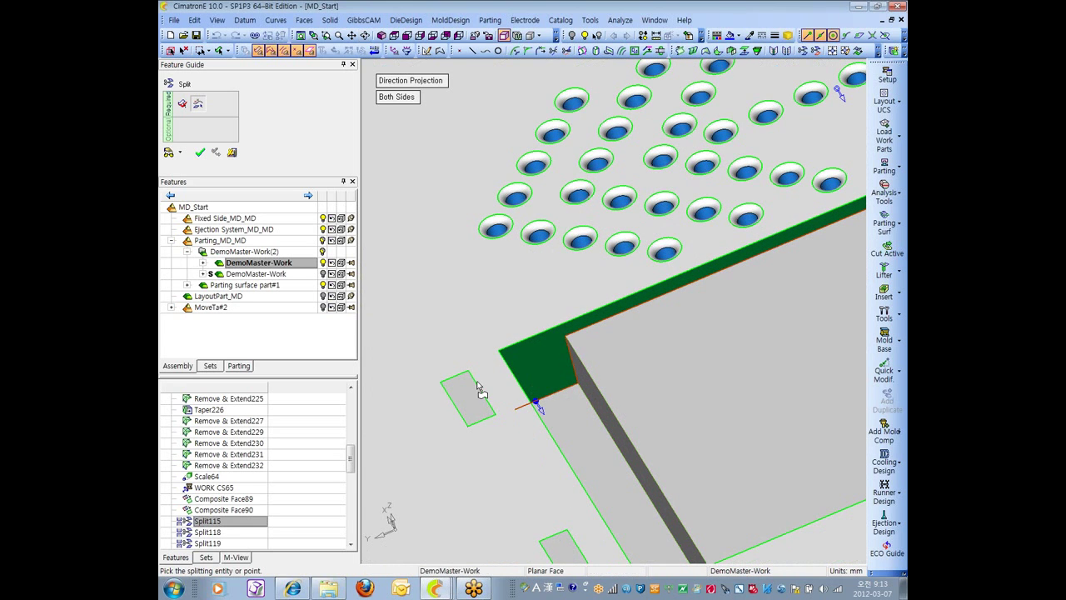
{"action": "left_click", "coordinate": [632, 329]}
{"action": "scroll", "coordinate": [531, 407], "scroll_direction": "down", "scroll_amount": 5}
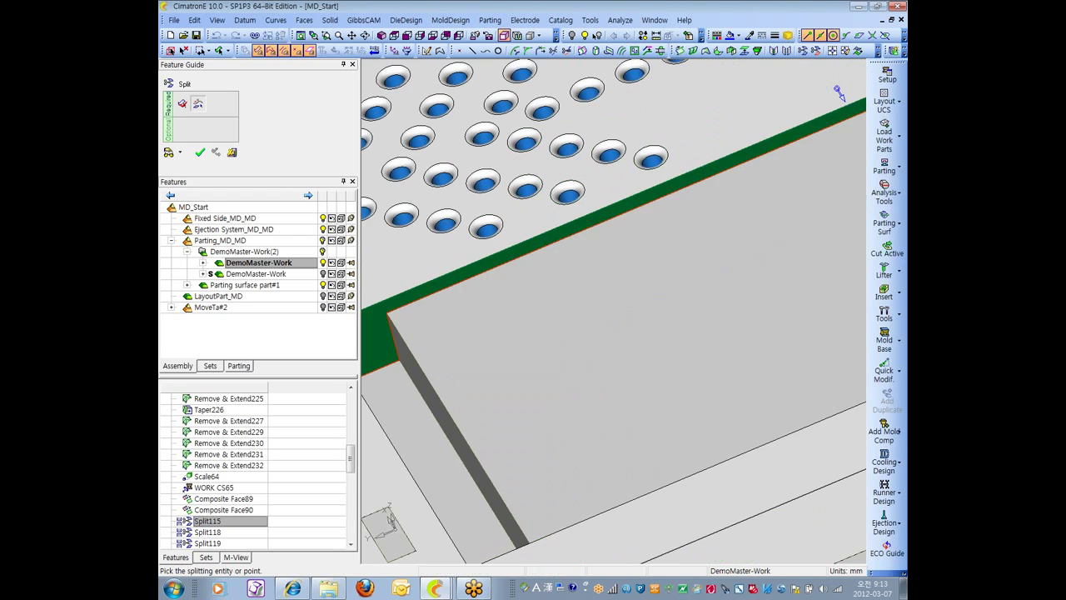
{"action": "scroll", "coordinate": [579, 364], "scroll_direction": "up", "scroll_amount": 5}
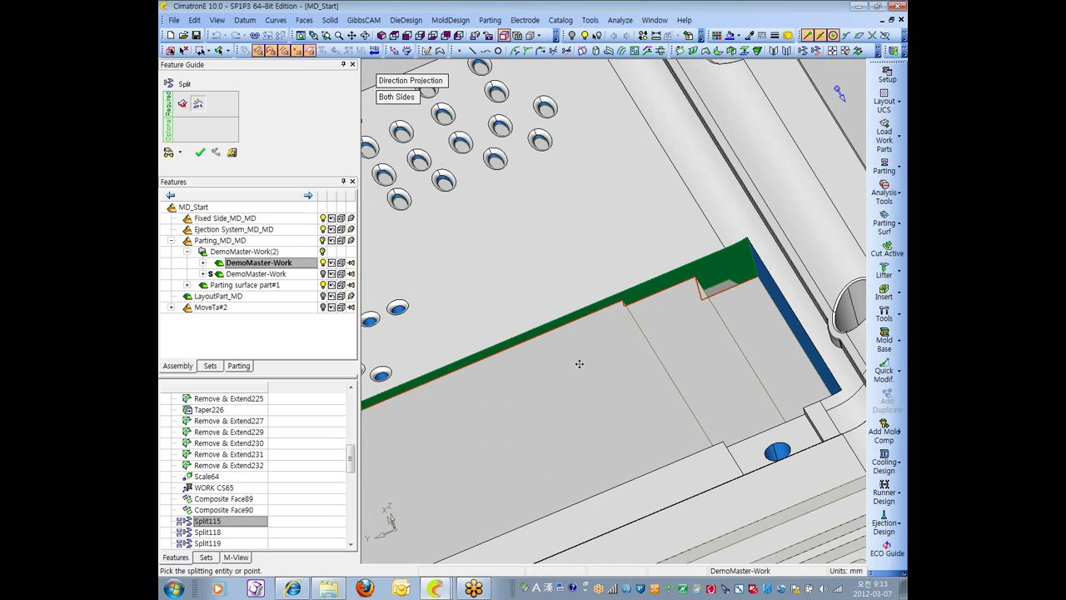
- Review the faces to split and the splitting entities of Split115, and close the feature without changes
{"action": "left_click", "coordinate": [183, 107]}
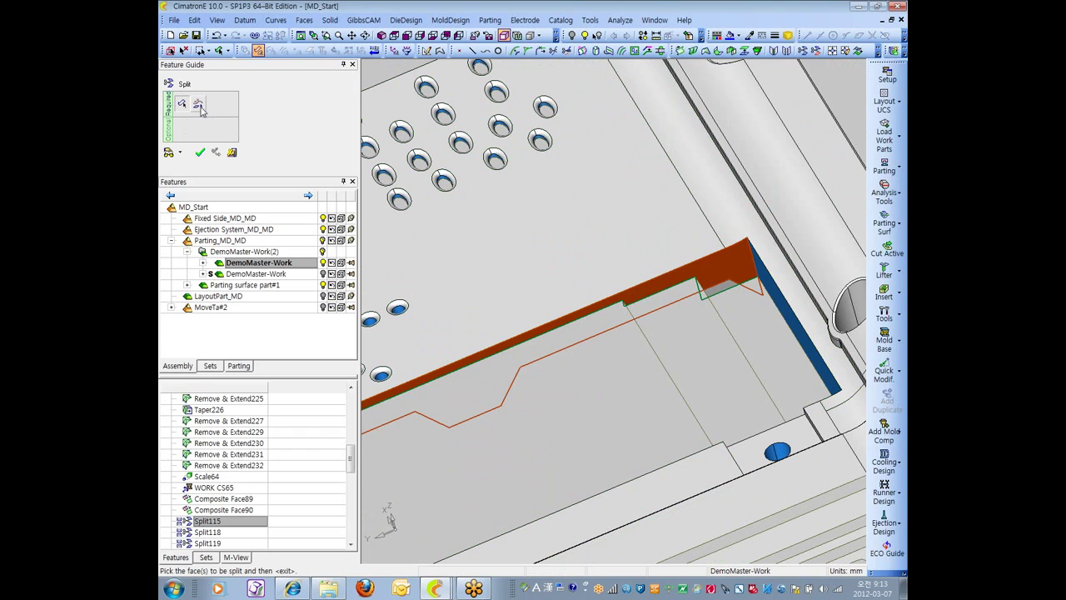
{"action": "left_click", "coordinate": [200, 109]}
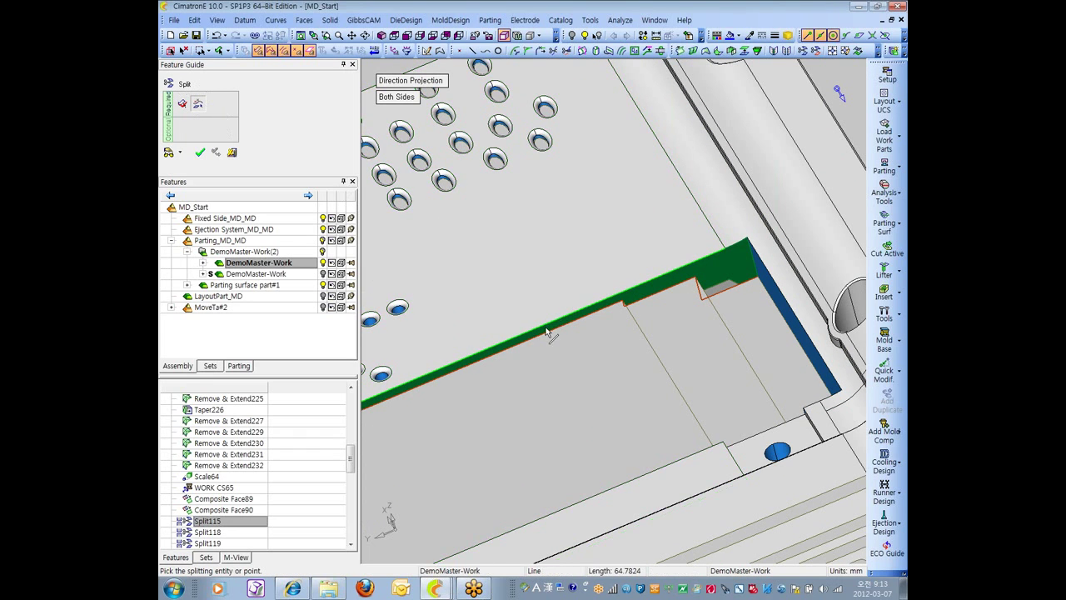
{"action": "scroll", "coordinate": [542, 391], "scroll_direction": "down", "scroll_amount": 3}
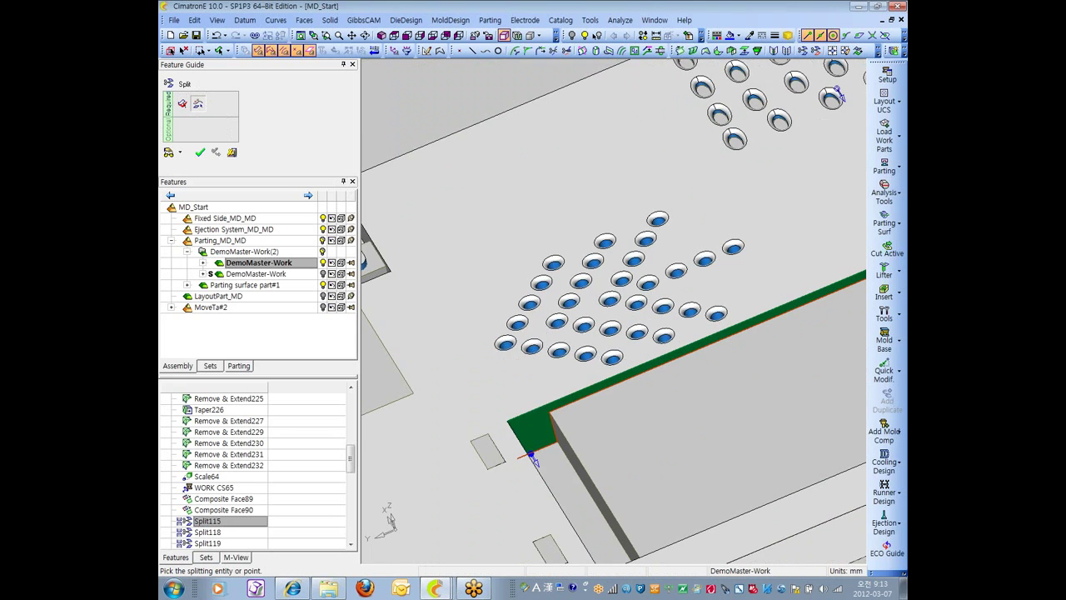
{"action": "scroll", "coordinate": [584, 392], "scroll_direction": "up", "scroll_amount": 2}
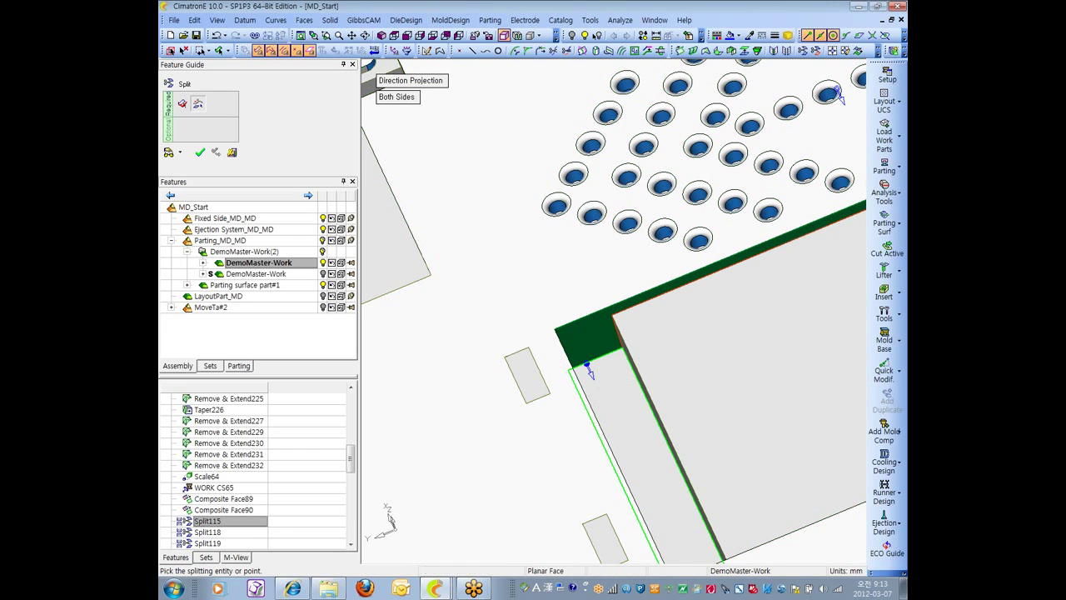
{"action": "scroll", "coordinate": [622, 394], "scroll_direction": "up", "scroll_amount": 2}
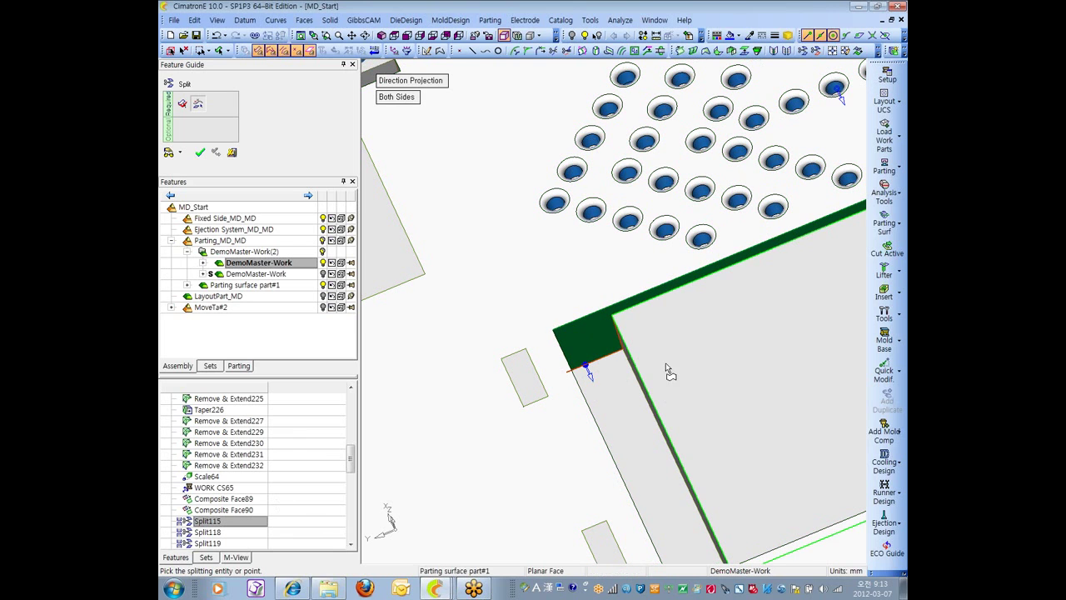
{"action": "left_click", "coordinate": [232, 153]}
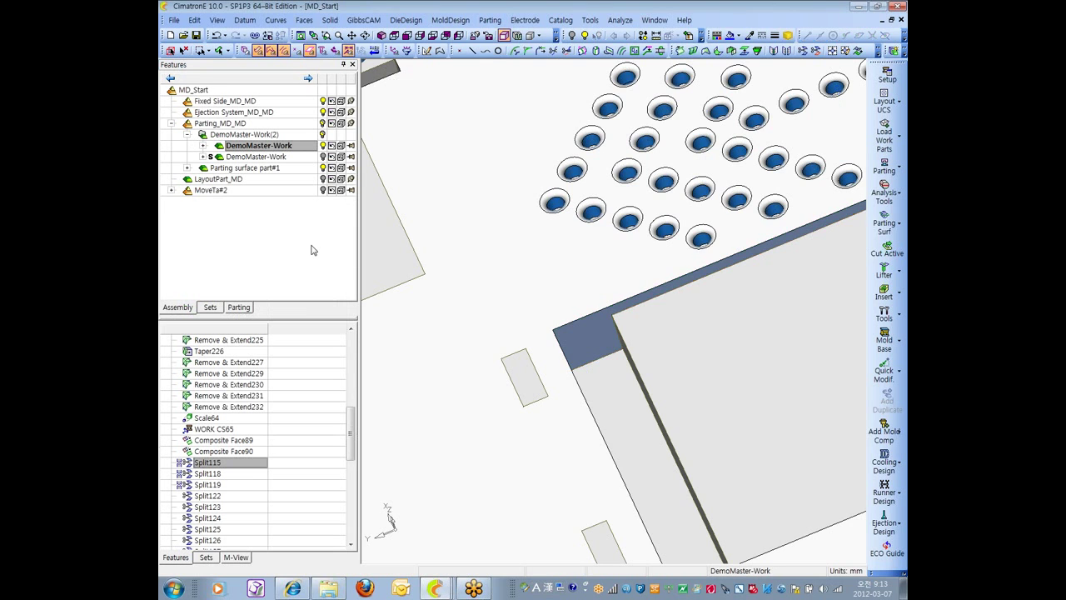
- Start a composite curve in Chain mode from the short edge at the pocket wall's corner, directed along the wall
{"action": "scroll", "coordinate": [519, 305], "scroll_direction": "up", "scroll_amount": 2}
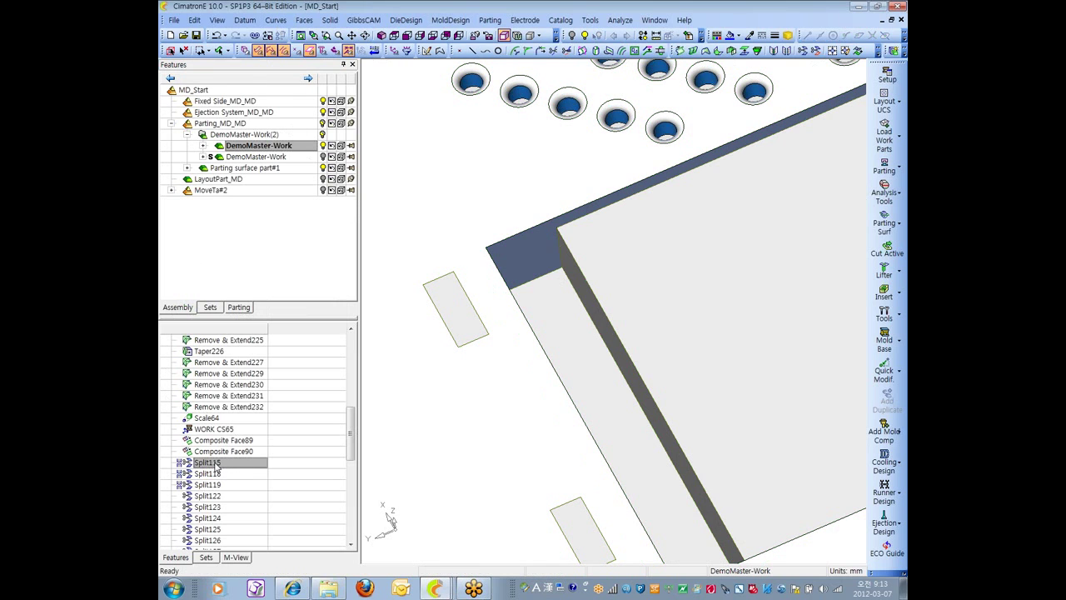
{"action": "left_click", "coordinate": [274, 20]}
{"action": "left_click", "coordinate": [297, 46]}
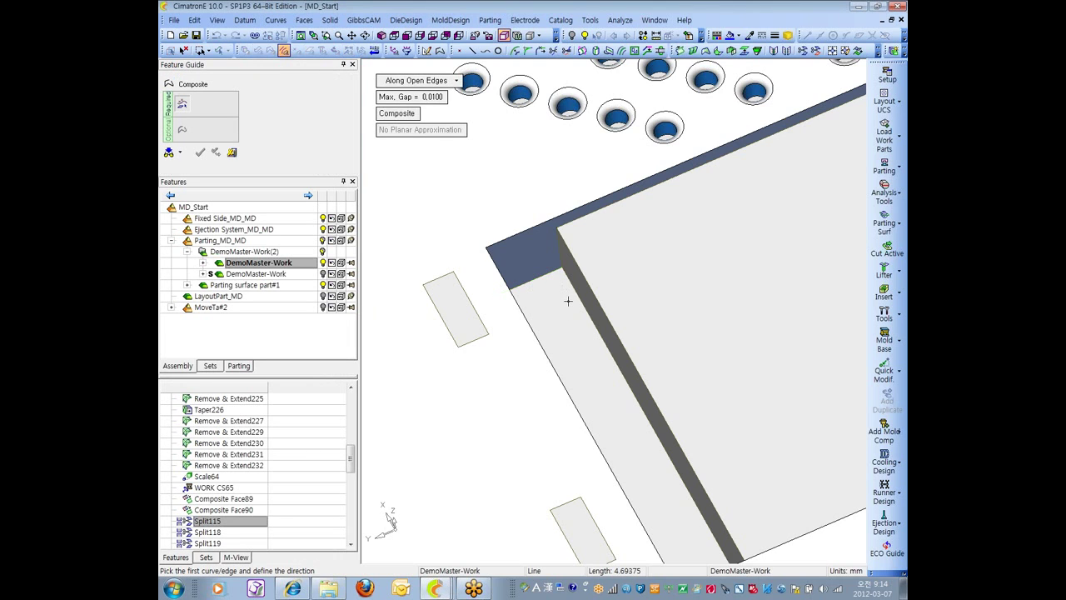
{"action": "middle_click_drag", "start_coordinate": [564, 238], "coordinate": [346, 143]}
{"action": "left_click", "coordinate": [416, 80]}
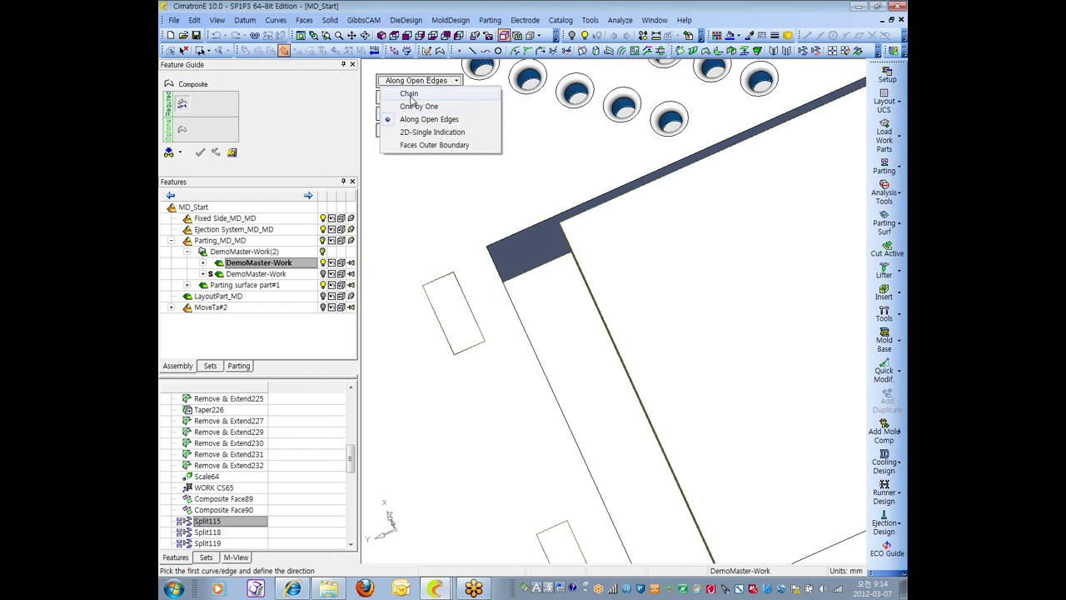
{"action": "left_click", "coordinate": [409, 94]}
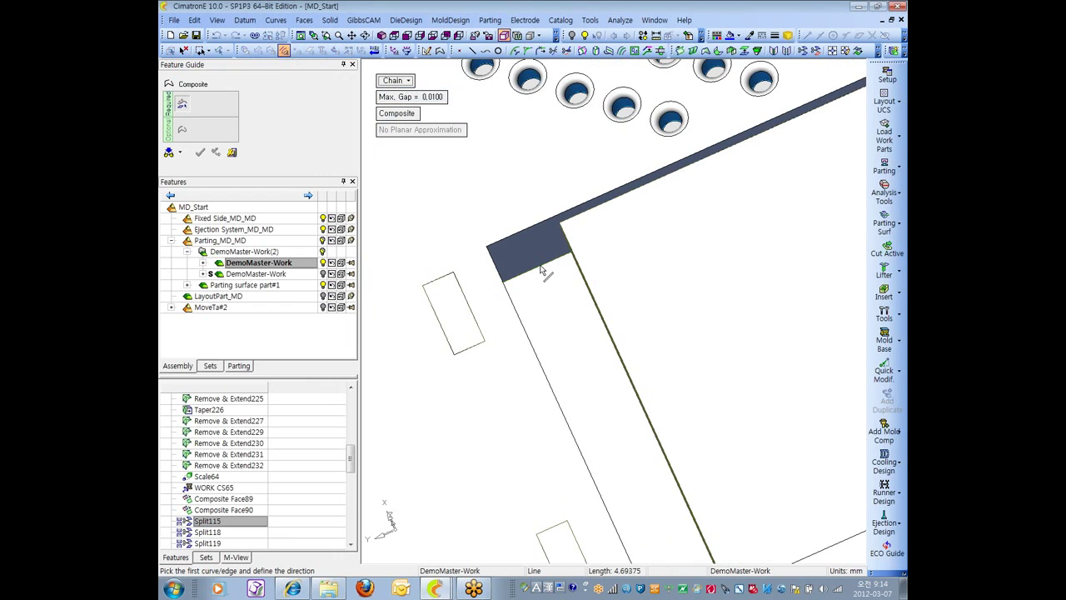
{"action": "left_click", "coordinate": [562, 278]}
{"action": "scroll", "coordinate": [563, 298], "scroll_direction": "down", "scroll_amount": 3}
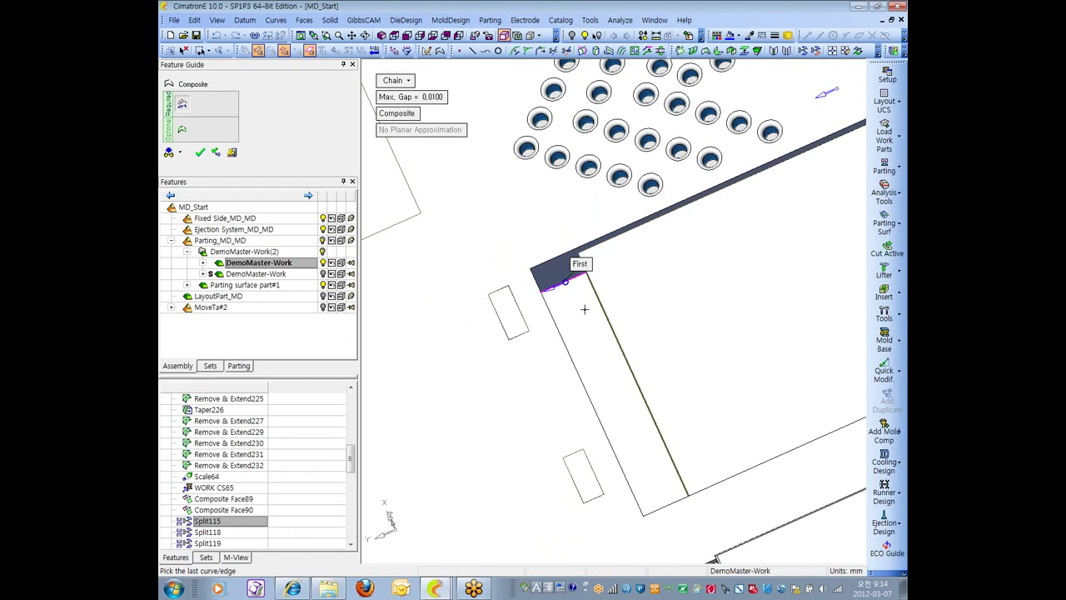
{"action": "scroll", "coordinate": [673, 276], "scroll_direction": "down", "scroll_amount": 3}
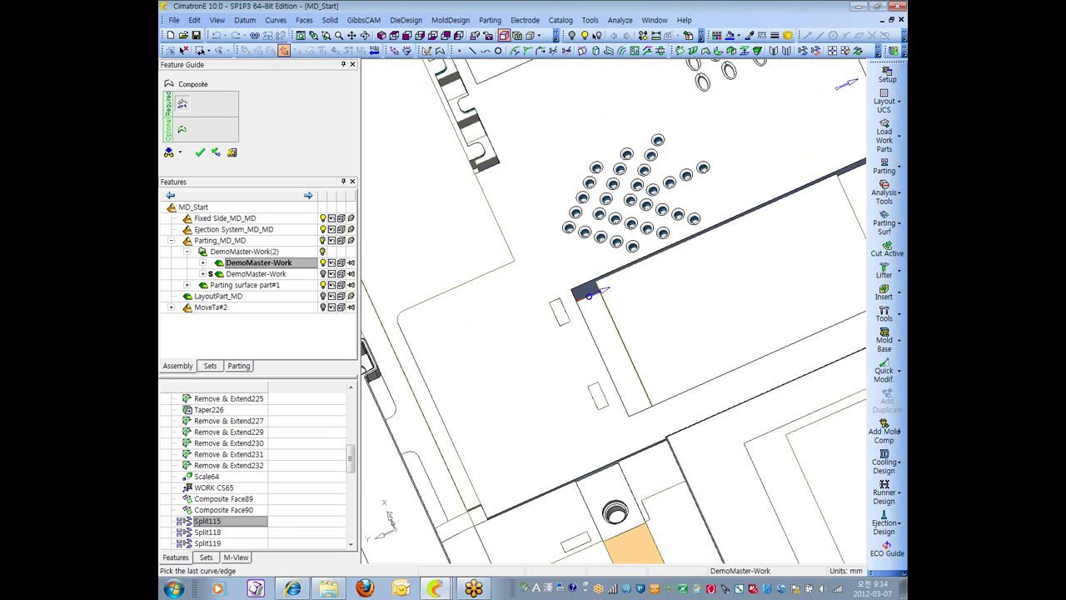
{"action": "scroll", "coordinate": [448, 410], "scroll_direction": "up", "scroll_amount": 5}
{"action": "scroll", "coordinate": [774, 295], "scroll_direction": "down", "scroll_amount": 3}
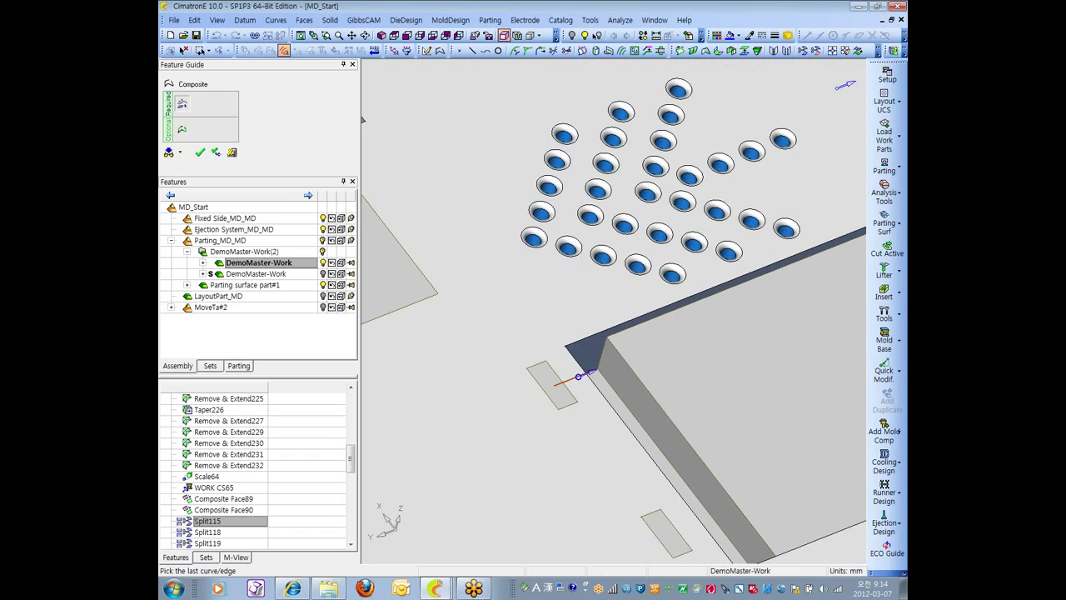
{"action": "left_click", "coordinate": [583, 367]}
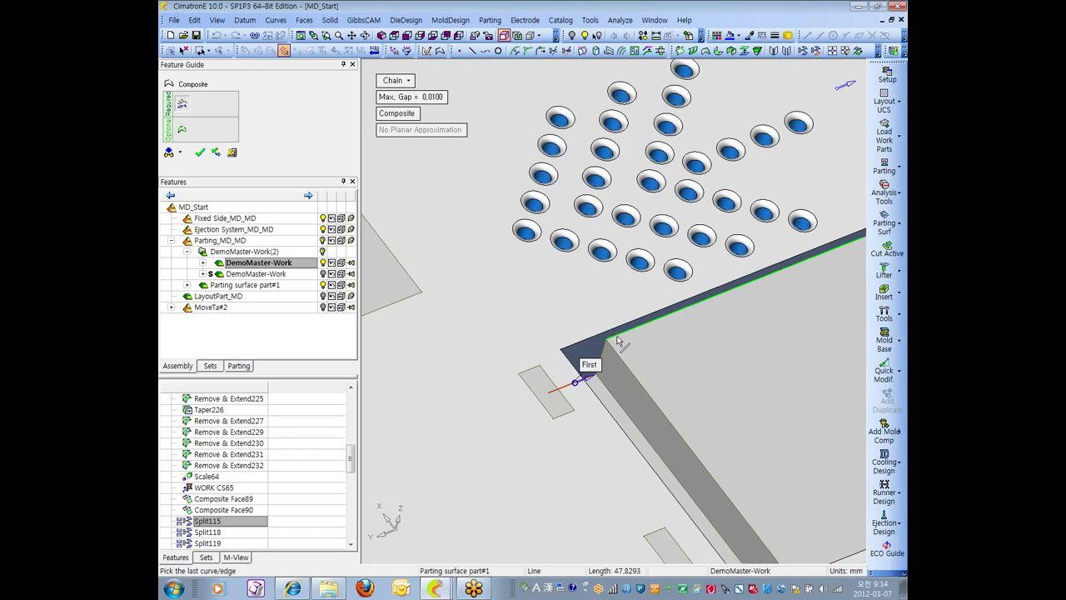
- Continue the chain along the stepped lower edges of the pocket wall to its far end and create the composite curve
{"action": "scroll", "coordinate": [593, 391], "scroll_direction": "up", "scroll_amount": 6}
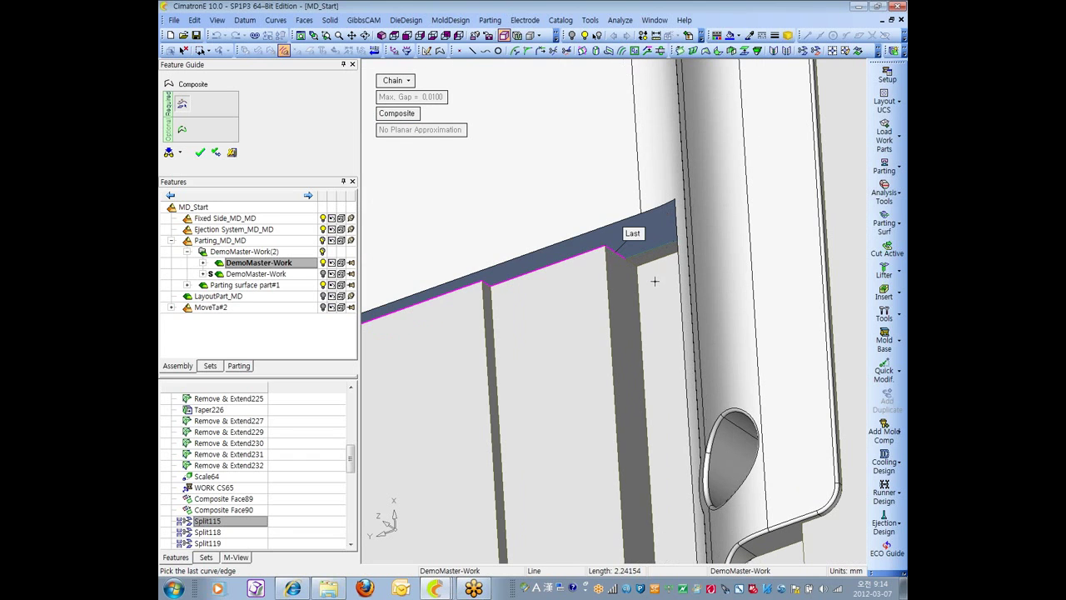
{"action": "left_click", "coordinate": [655, 284]}
{"action": "scroll", "coordinate": [672, 280], "scroll_direction": "up", "scroll_amount": 2}
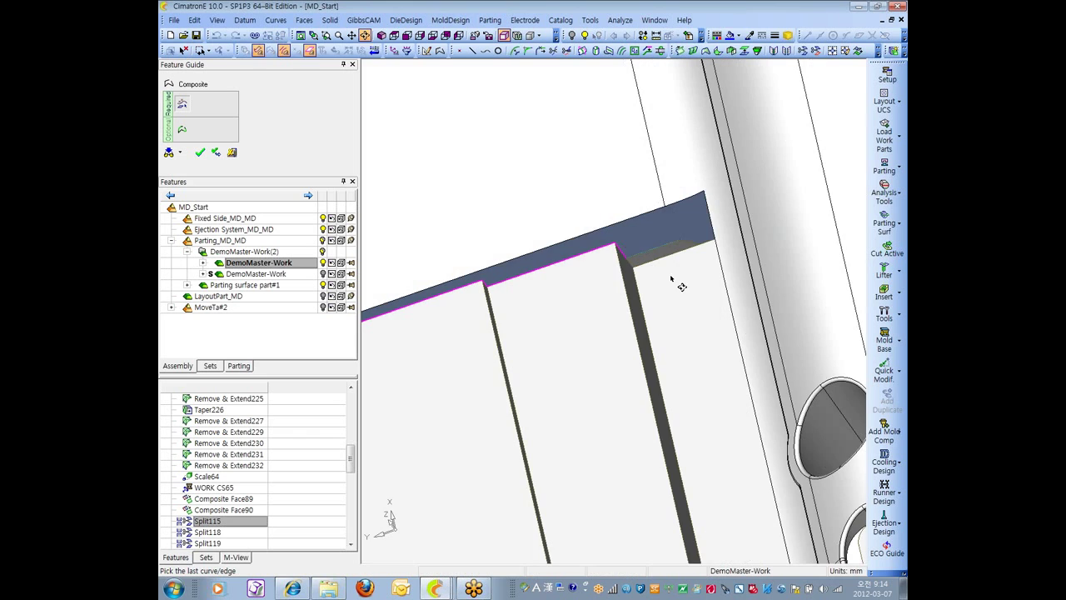
{"action": "left_click", "coordinate": [710, 247]}
{"action": "scroll", "coordinate": [633, 350], "scroll_direction": "down", "scroll_amount": 3}
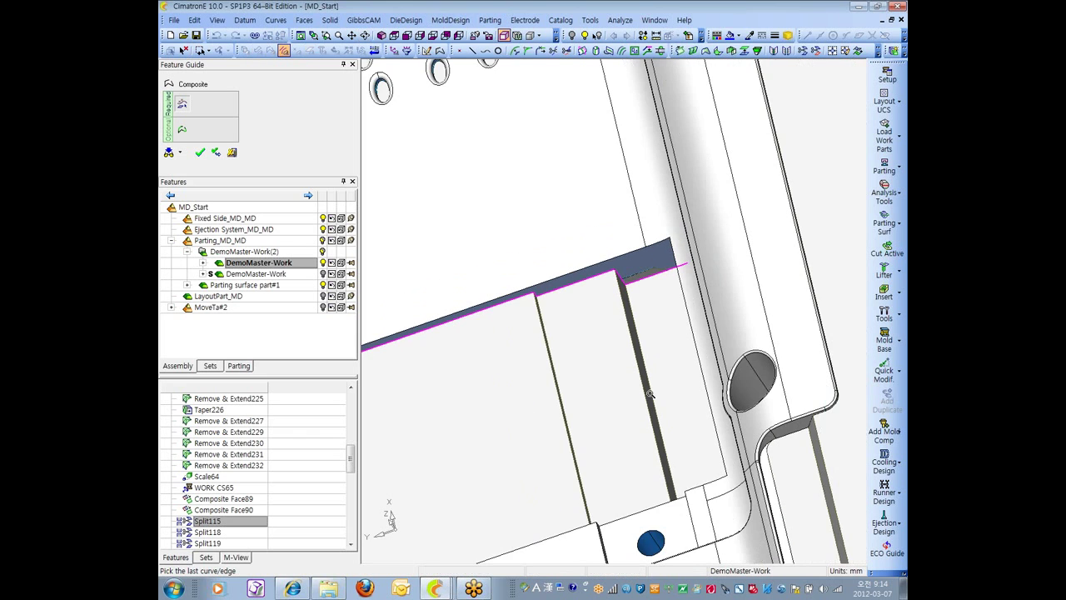
{"action": "scroll", "coordinate": [650, 393], "scroll_direction": "down", "scroll_amount": 3}
{"action": "middle_click_drag", "start_coordinate": [650, 393], "coordinate": [718, 350]}
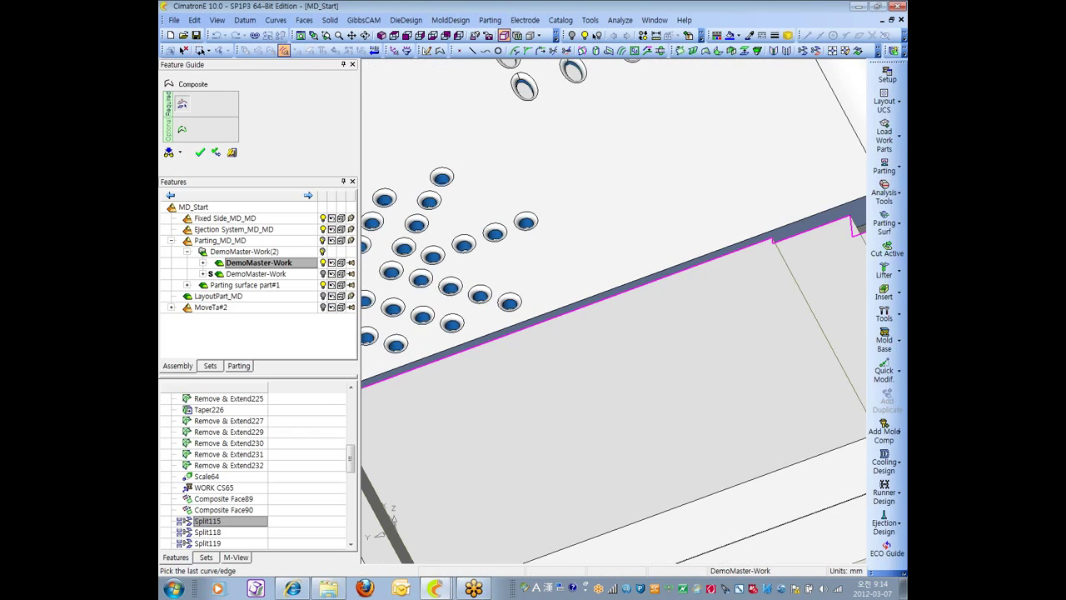
{"action": "scroll", "coordinate": [856, 203], "scroll_direction": "up", "scroll_amount": 2}
{"action": "scroll", "coordinate": [616, 313], "scroll_direction": "down", "scroll_amount": 1}
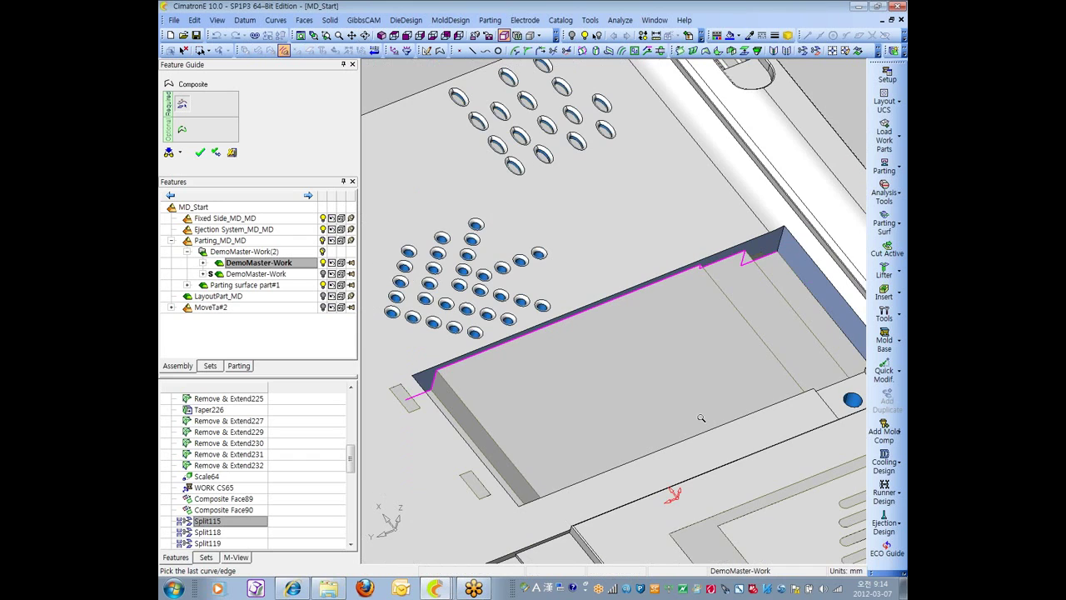
{"action": "left_click", "coordinate": [199, 152]}
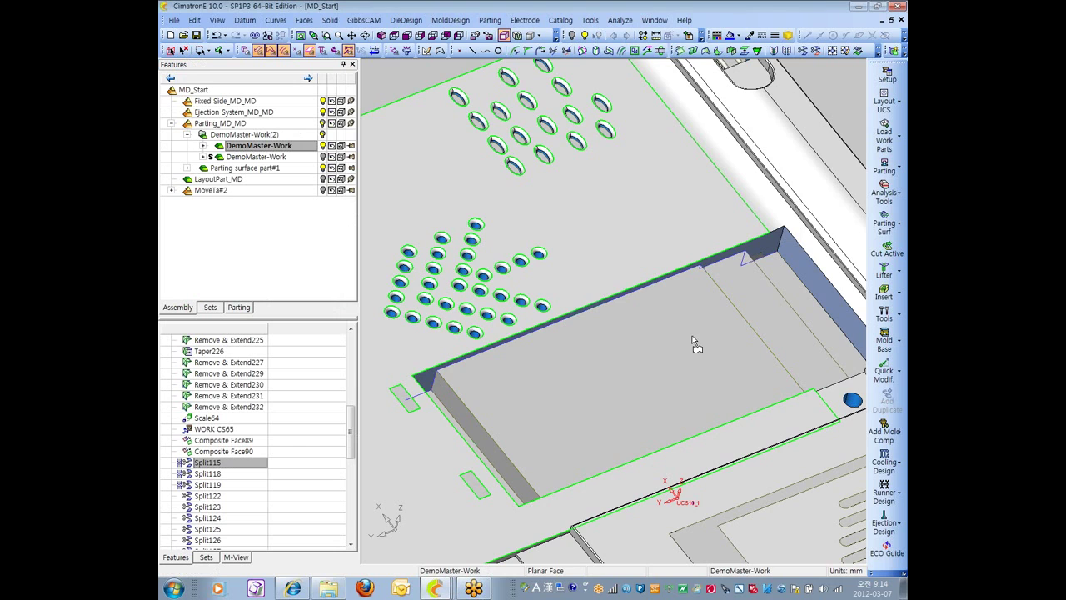
- Color the composite curve along the pocket wall red and set its line width to 5 pxl
{"action": "scroll", "coordinate": [695, 344], "scroll_direction": "up", "scroll_amount": 5}
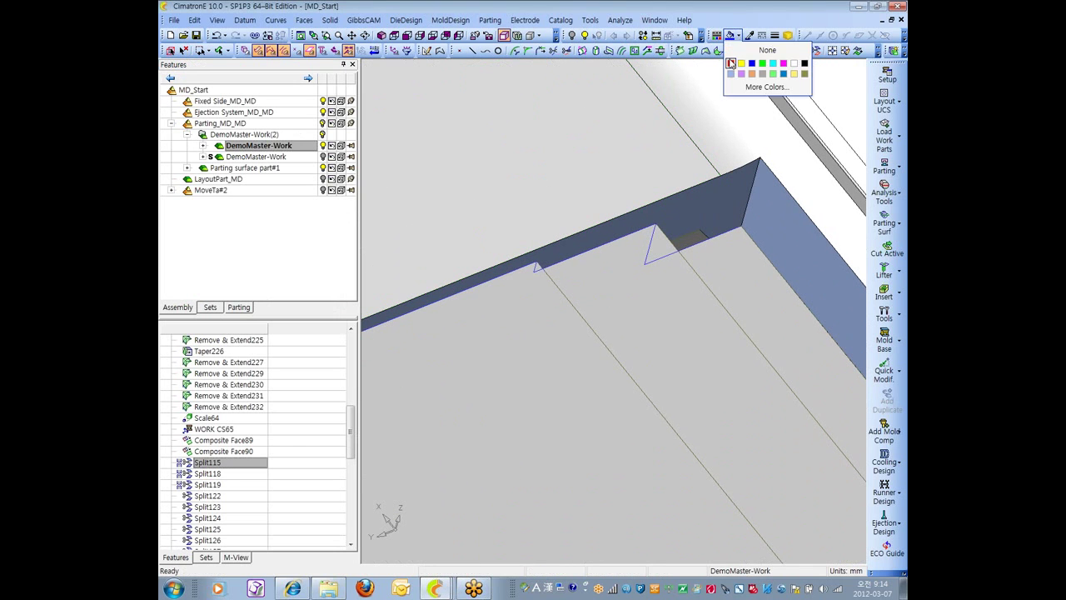
{"action": "left_click", "coordinate": [653, 234]}
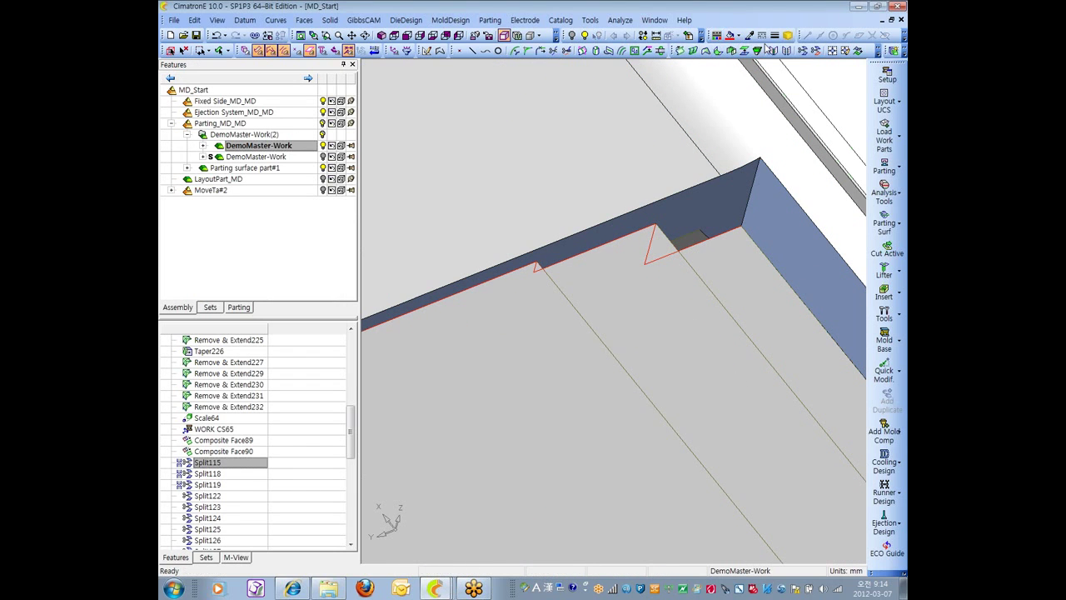
{"action": "left_click", "coordinate": [652, 237]}
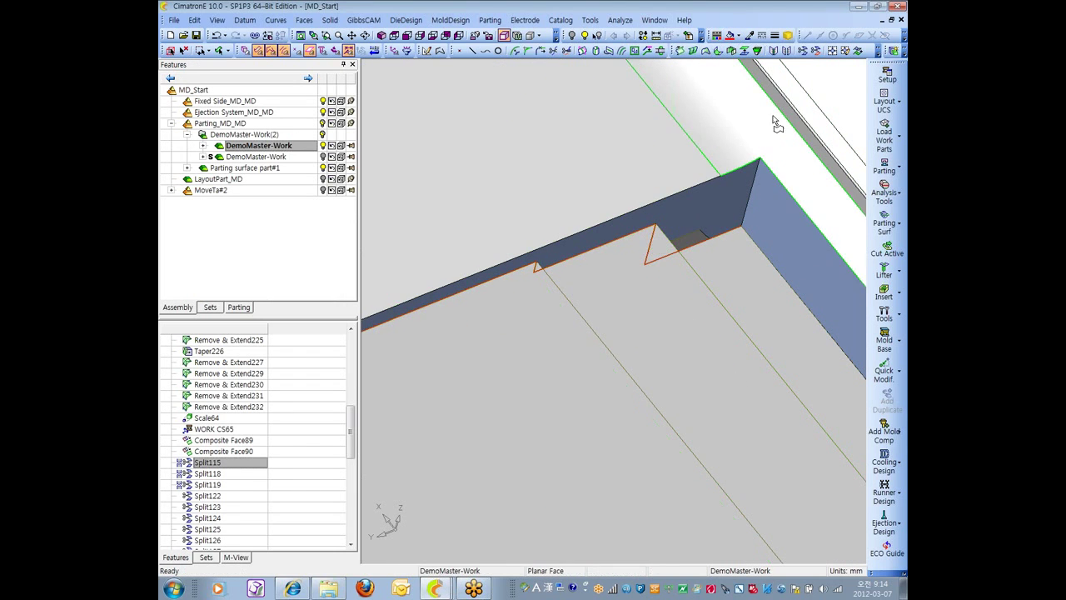
{"action": "left_click", "coordinate": [774, 50]}
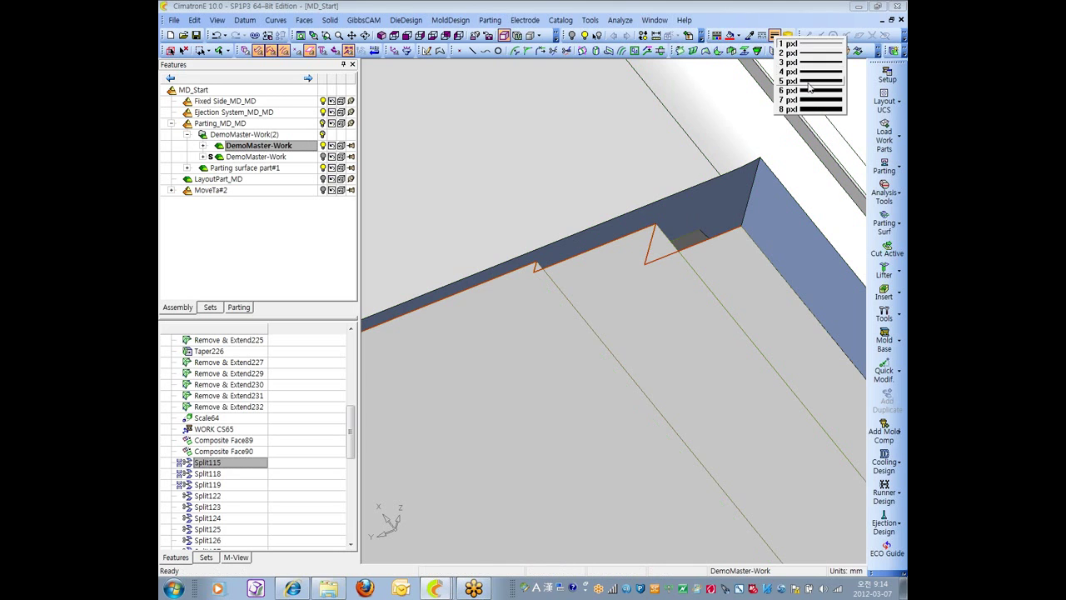
{"action": "left_click", "coordinate": [807, 81]}
{"action": "left_click", "coordinate": [660, 321]}
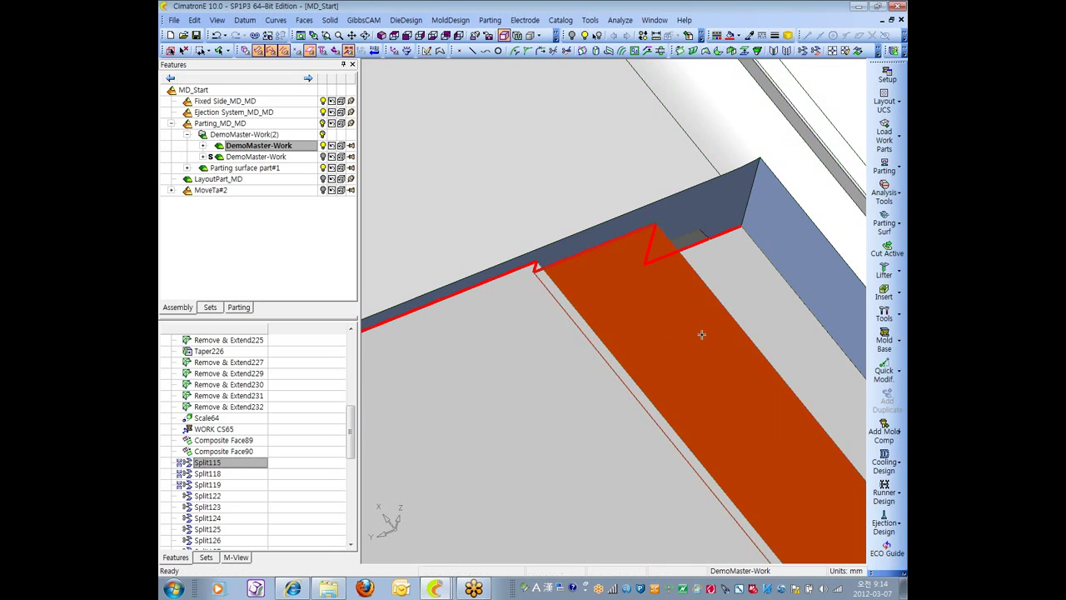
- Open Split115 for editing, compare its place in the feature order with that of Composite237, and close it without changes
{"action": "middle_click_drag", "start_coordinate": [702, 333], "coordinate": [725, 358]}
{"action": "scroll", "coordinate": [550, 551], "scroll_direction": "down", "scroll_amount": 3}
{"action": "middle_click_drag", "start_coordinate": [575, 334], "coordinate": [564, 250]}
{"action": "scroll", "coordinate": [585, 300], "scroll_direction": "up", "scroll_amount": 2}
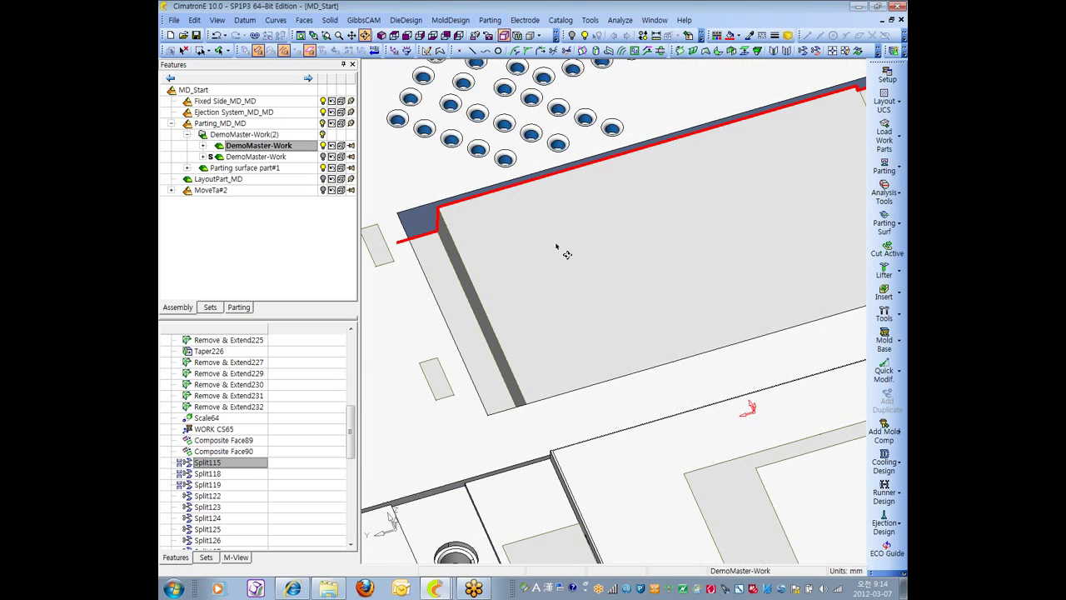
{"action": "right_click", "coordinate": [204, 465]}
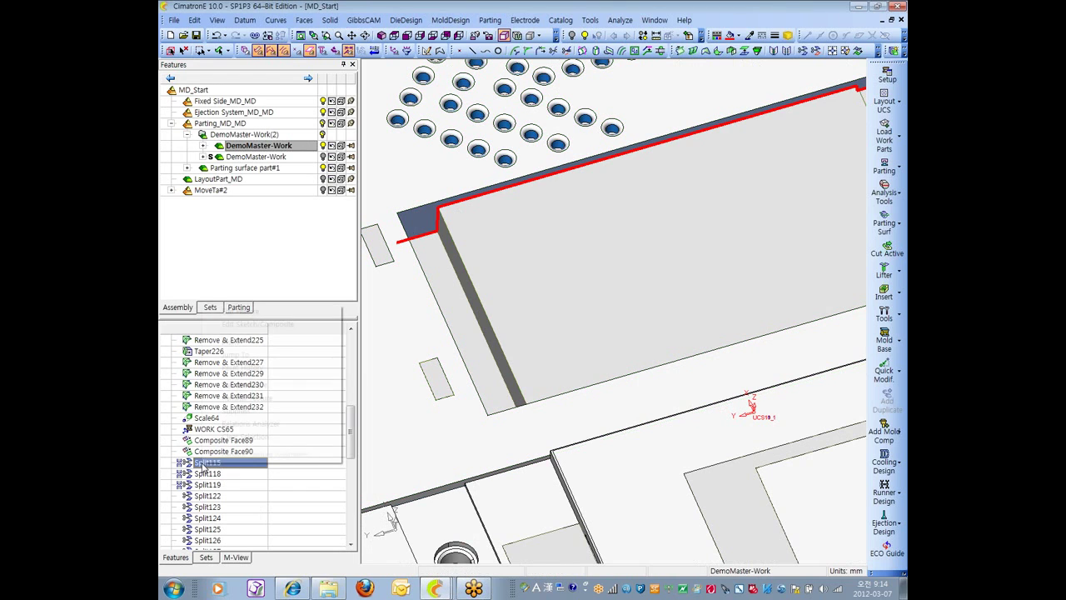
{"action": "left_click", "coordinate": [231, 311]}
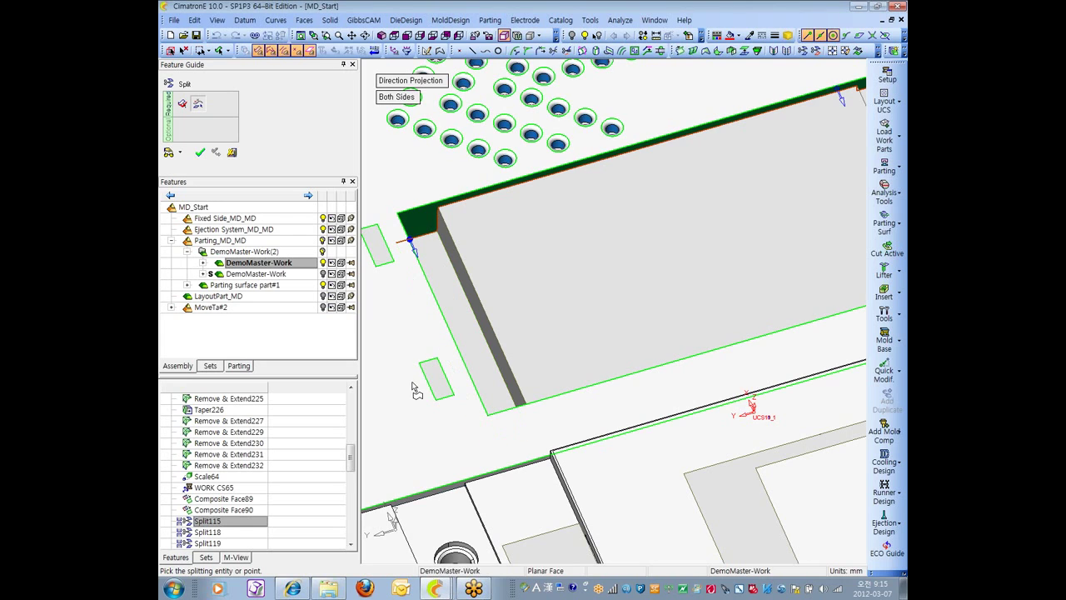
{"action": "left_click_drag", "start_coordinate": [352, 456], "coordinate": [352, 521]}
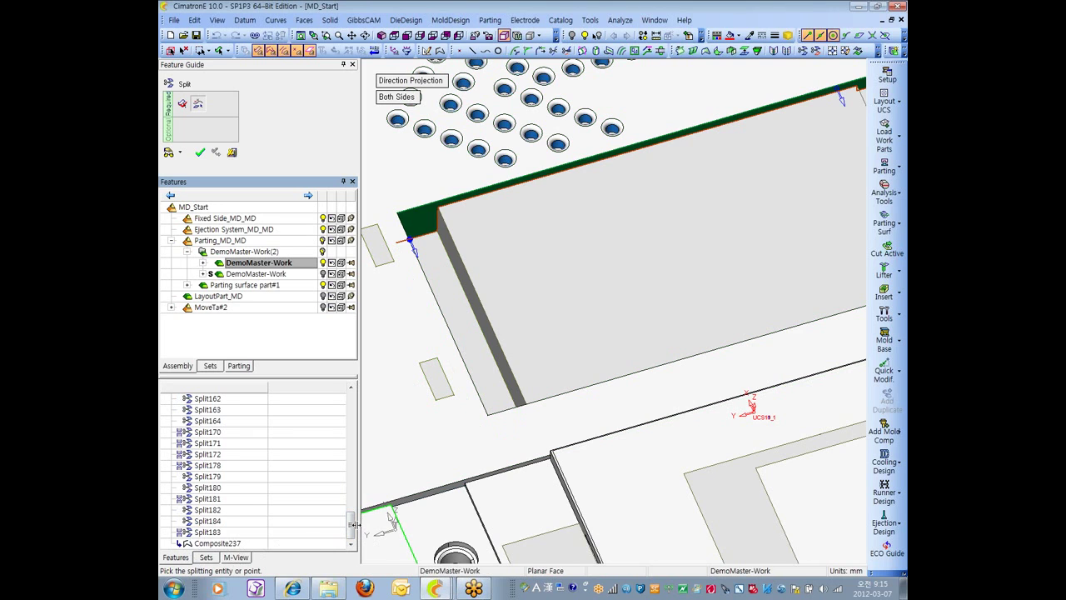
{"action": "left_click_drag", "start_coordinate": [351, 525], "coordinate": [350, 471]}
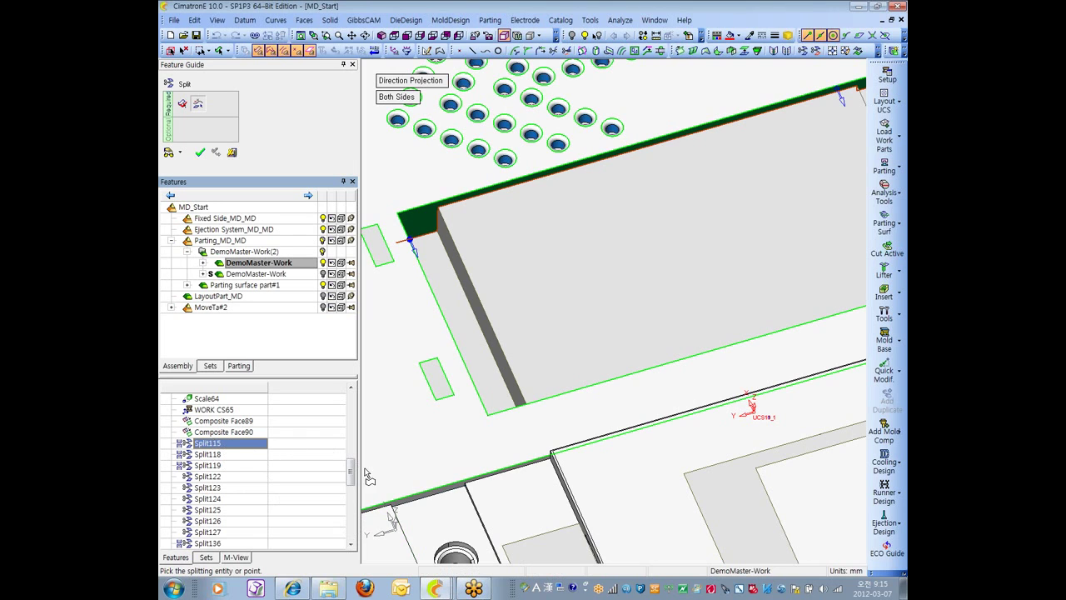
{"action": "left_click_drag", "start_coordinate": [354, 468], "coordinate": [267, 538]}
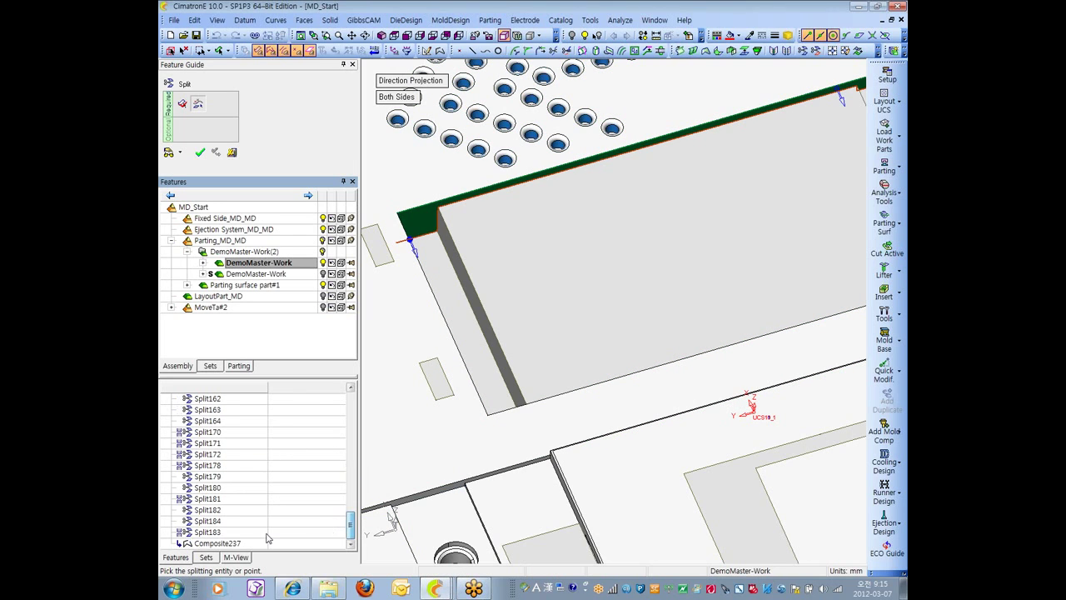
{"action": "mouse_move", "coordinate": [351, 527]}
{"action": "left_mouse_down"}
{"action": "mouse_move", "coordinate": [356, 429]}
{"action": "mouse_move", "coordinate": [354, 454]}
{"action": "left_mouse_up"}
{"action": "left_click", "coordinate": [218, 522]}
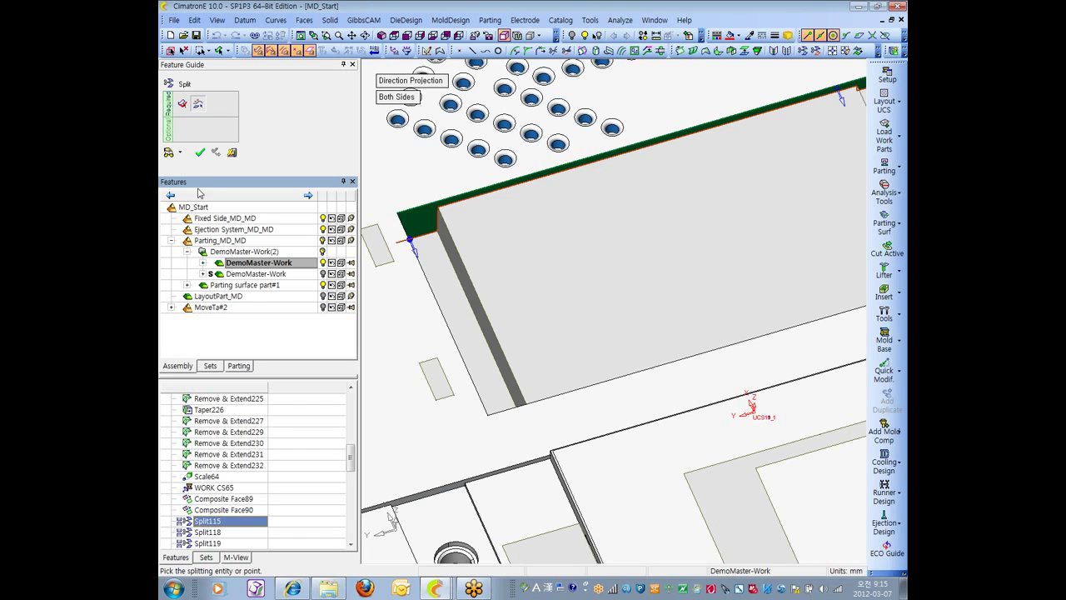
{"action": "left_click", "coordinate": [201, 153]}
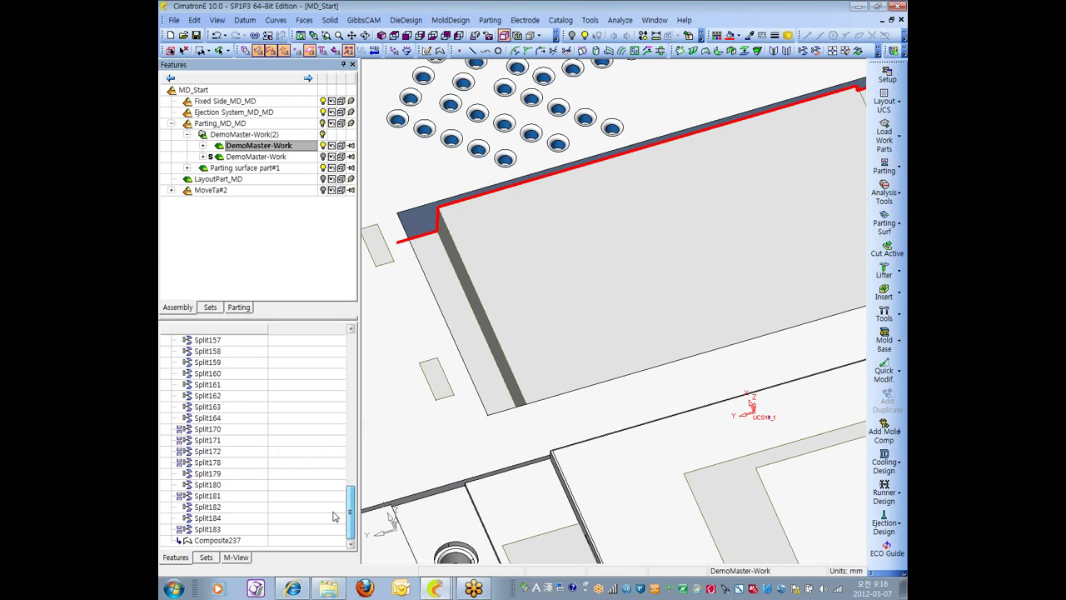
- Delete the Composite237 curve from the end of the feature history
{"action": "right_click", "coordinate": [236, 542]}
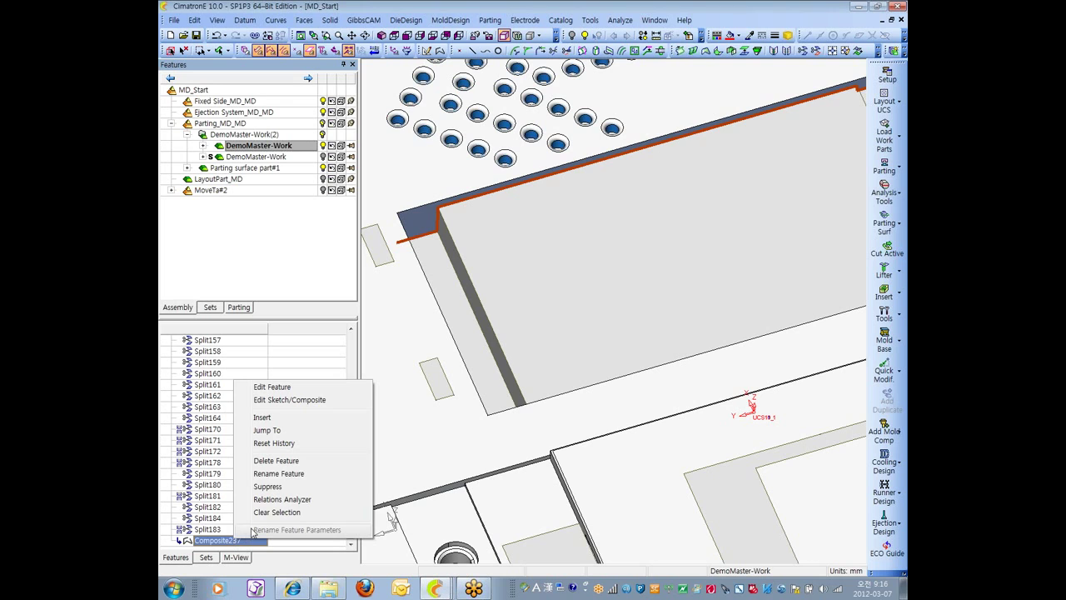
{"action": "left_click", "coordinate": [281, 463]}
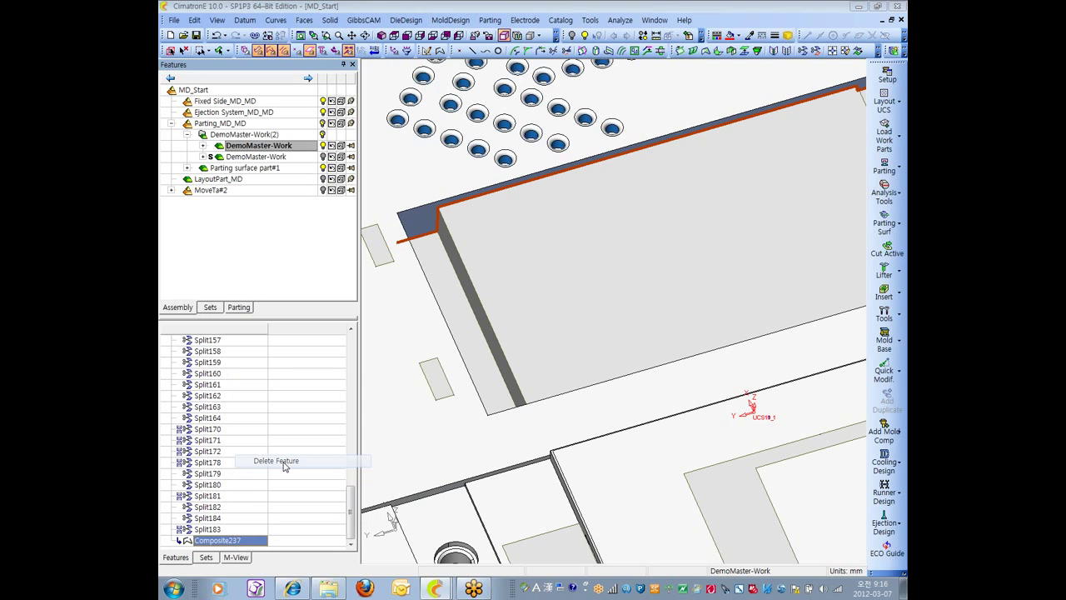
{"action": "left_click", "coordinate": [501, 321]}
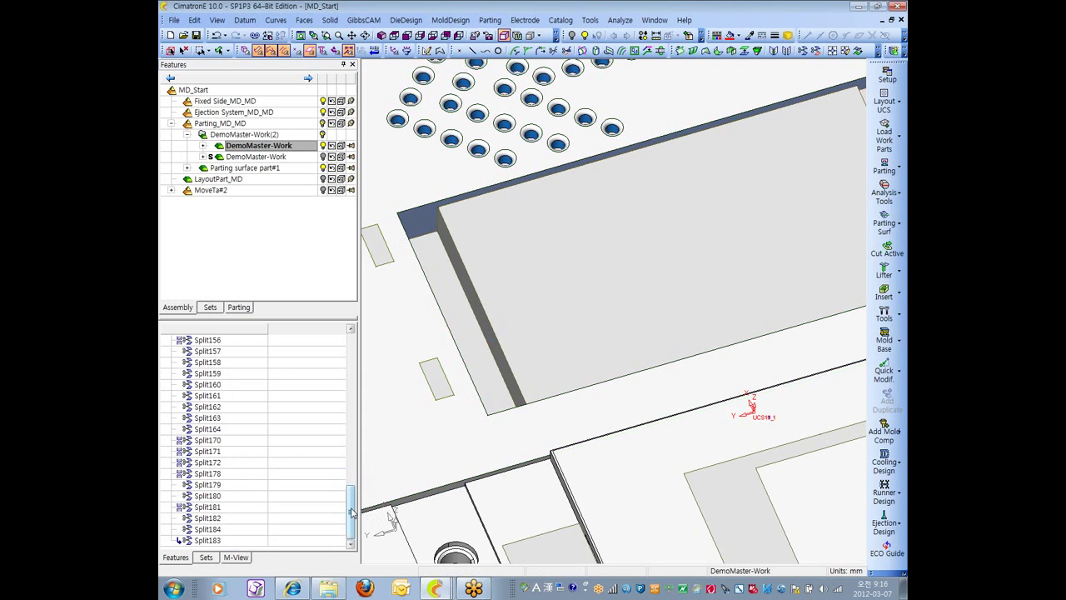
- Roll the part history back to insert mode directly after Composite Face90, ahead of Split115
{"action": "left_click_drag", "start_coordinate": [351, 511], "coordinate": [352, 441]}
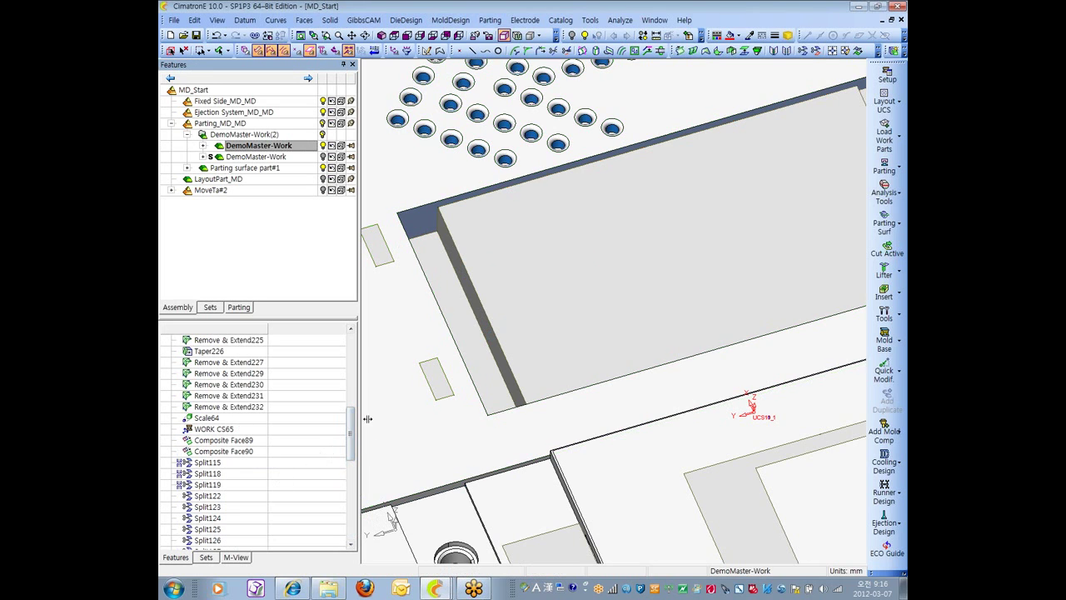
{"action": "right_click", "coordinate": [217, 453]}
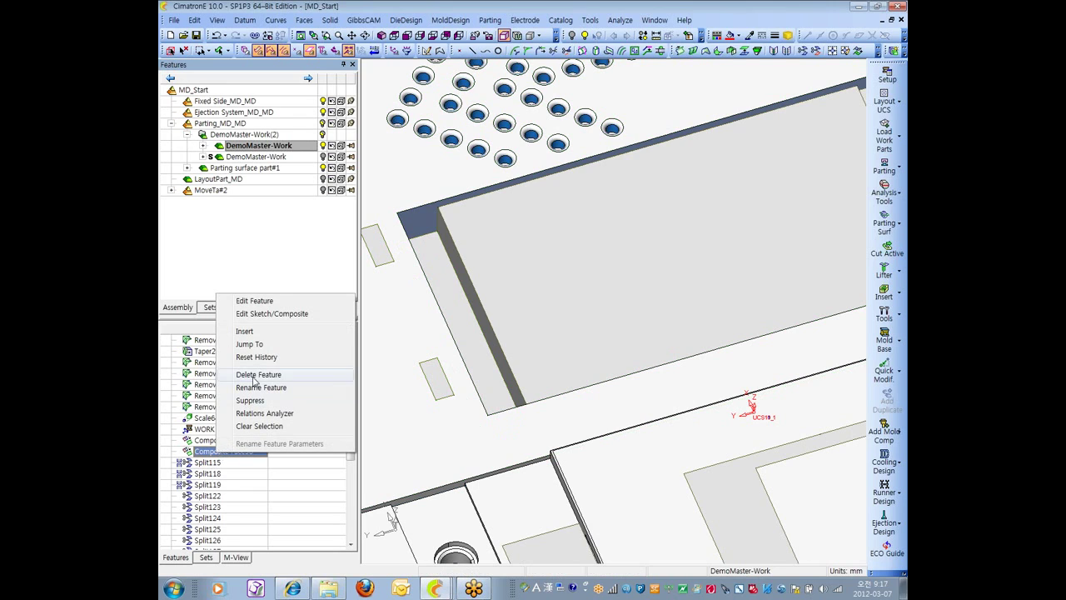
{"action": "left_click", "coordinate": [261, 331]}
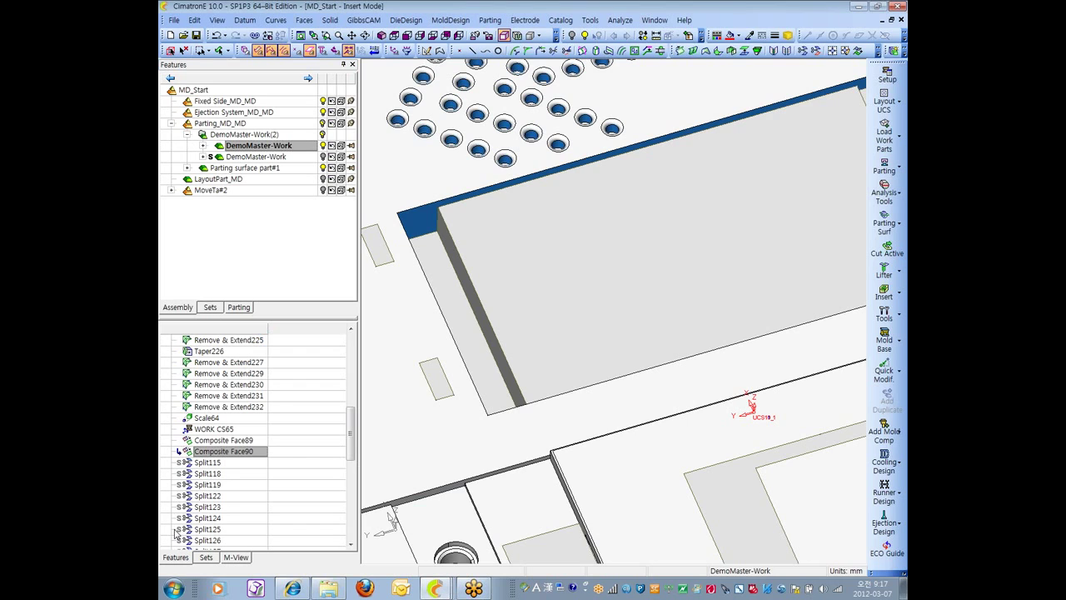
- Start a new Chain-mode composite curve at the short corner edge of the pocket wall and extend it along the wall's long lower edge
{"action": "left_click_drag", "start_coordinate": [350, 433], "coordinate": [350, 456]}
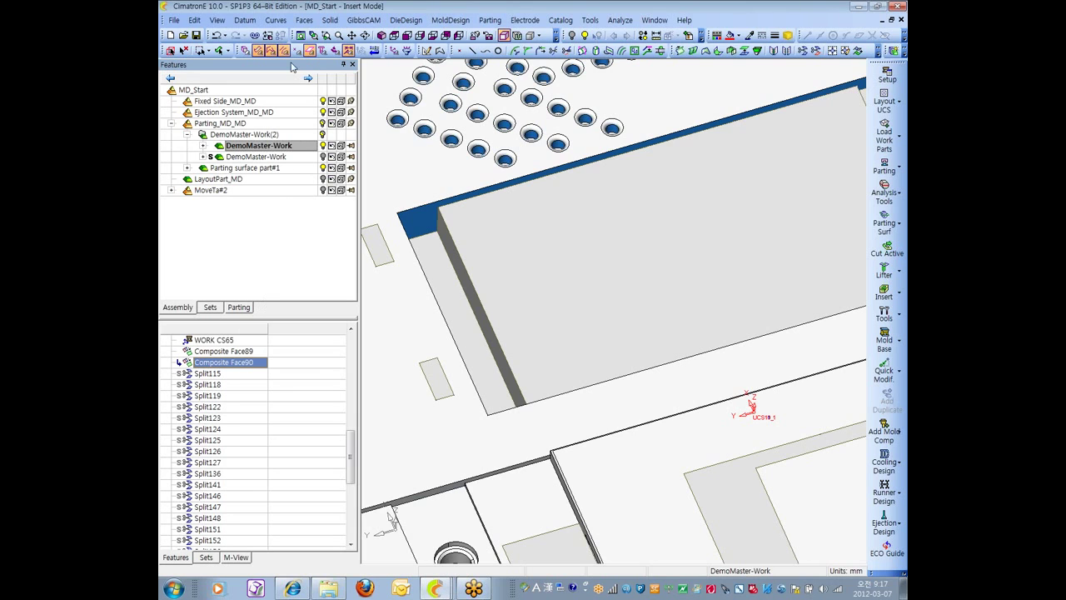
{"action": "left_click", "coordinate": [277, 20]}
{"action": "left_click", "coordinate": [292, 153]}
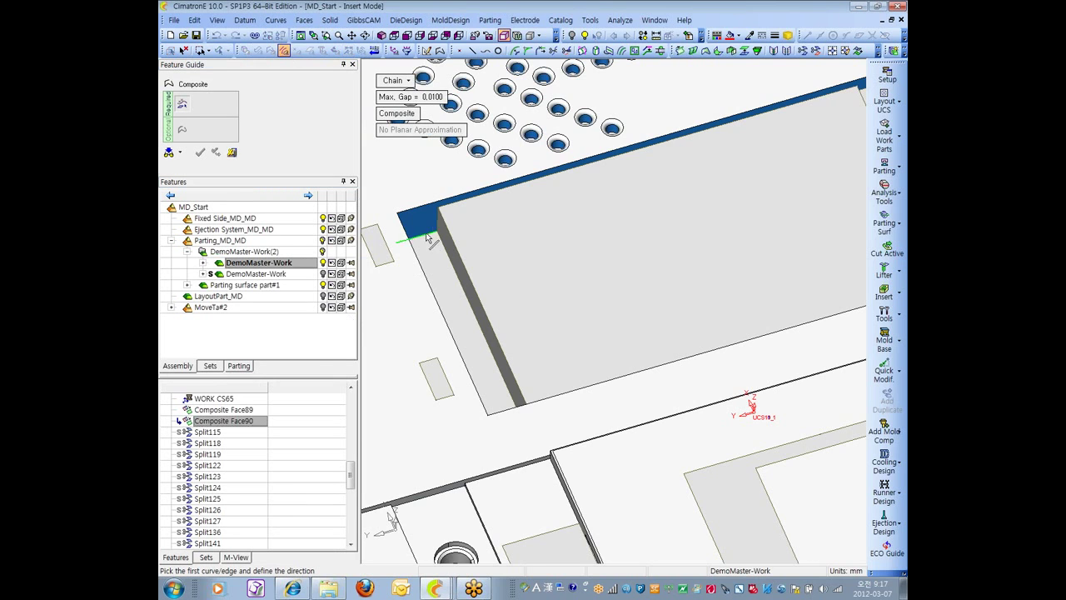
{"action": "left_click", "coordinate": [418, 237]}
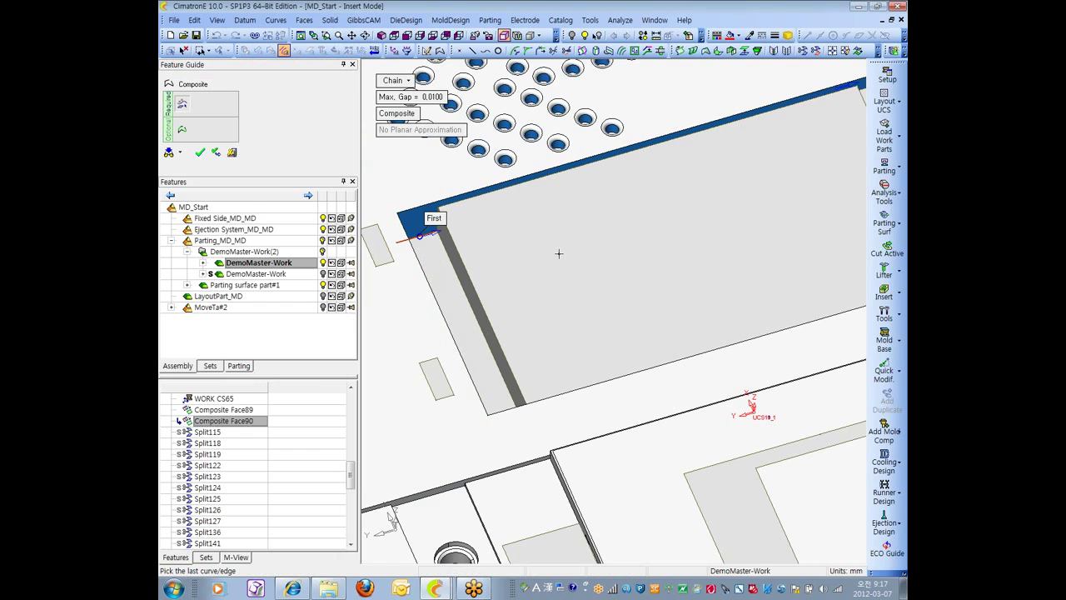
{"action": "middle_click_drag", "start_coordinate": [559, 254], "coordinate": [474, 348]}
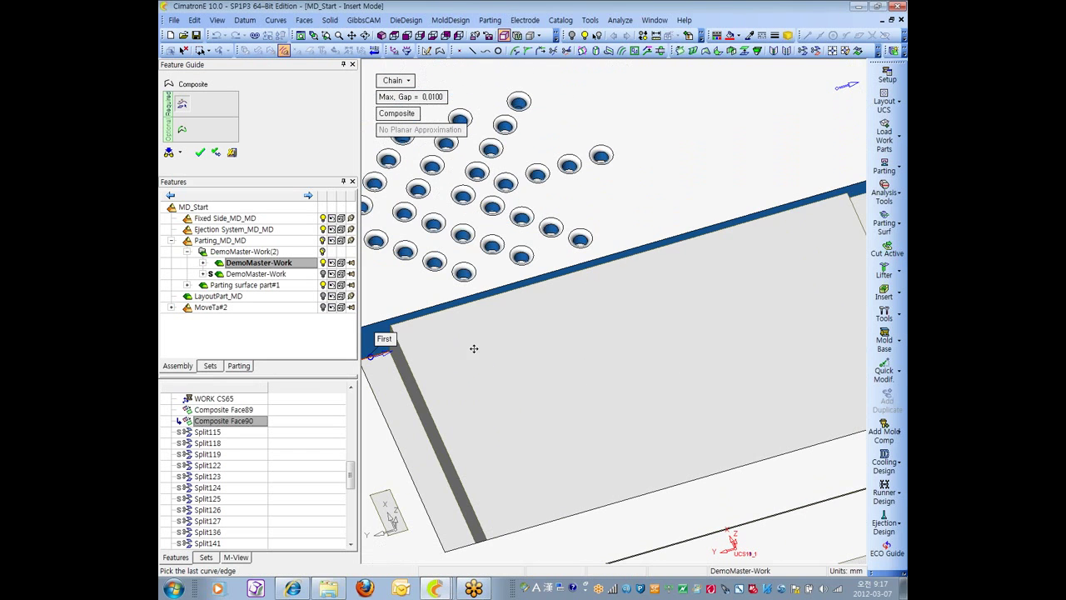
{"action": "left_click", "coordinate": [519, 290]}
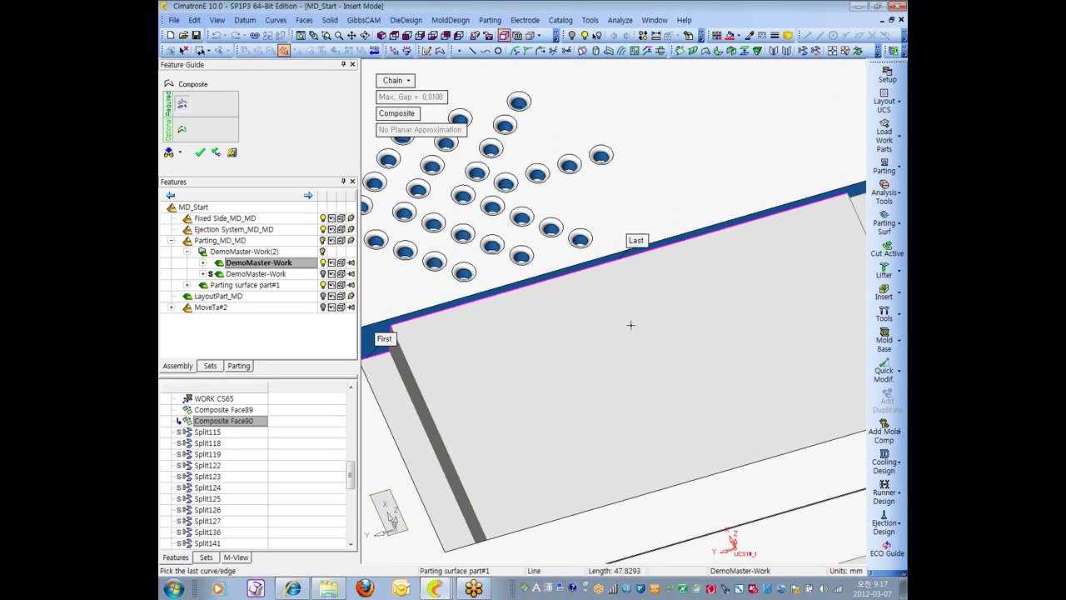
- Extend the chain over the stepped edges to the pocket's far corner and create the composite curve after Composite Face90
{"action": "middle_click_drag", "start_coordinate": [631, 325], "coordinate": [528, 163]}
{"action": "scroll", "coordinate": [575, 375], "scroll_direction": "up", "scroll_amount": 5}
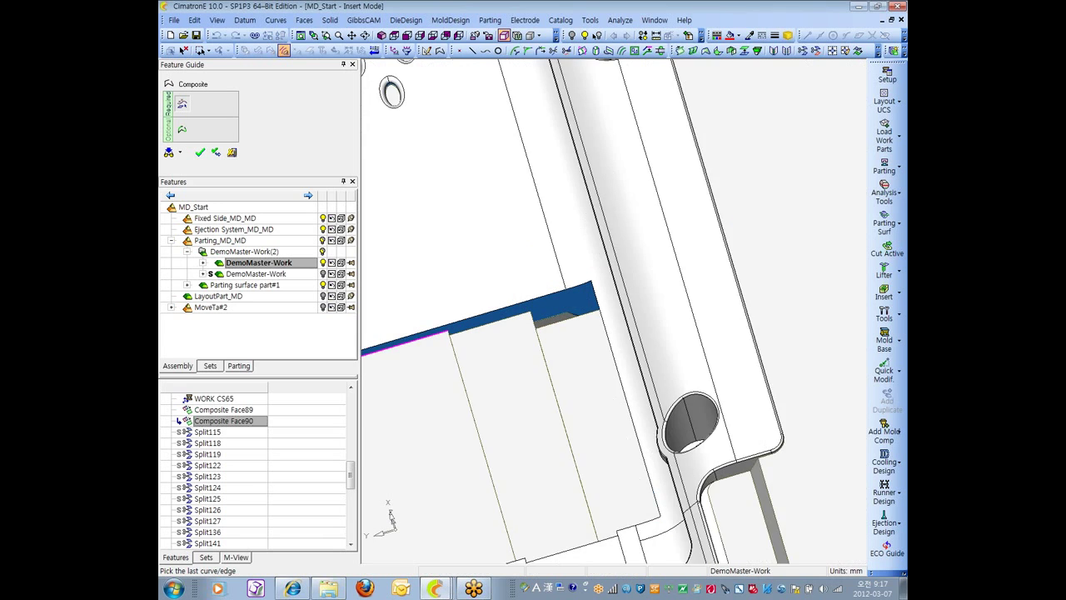
{"action": "middle_click_drag", "start_coordinate": [616, 317], "coordinate": [564, 352]}
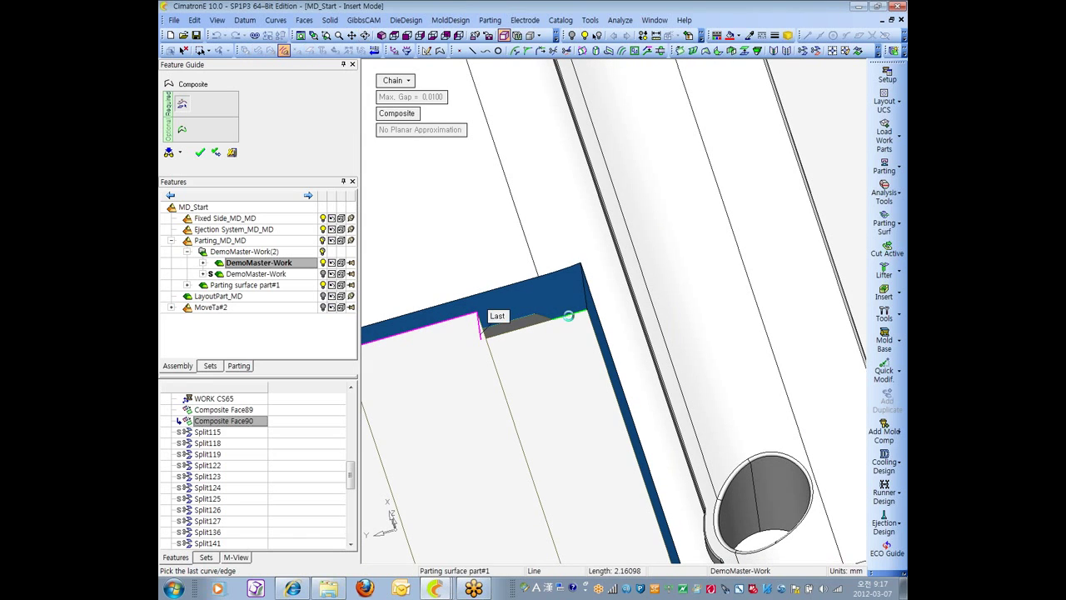
{"action": "scroll", "coordinate": [569, 315], "scroll_direction": "down", "scroll_amount": 3}
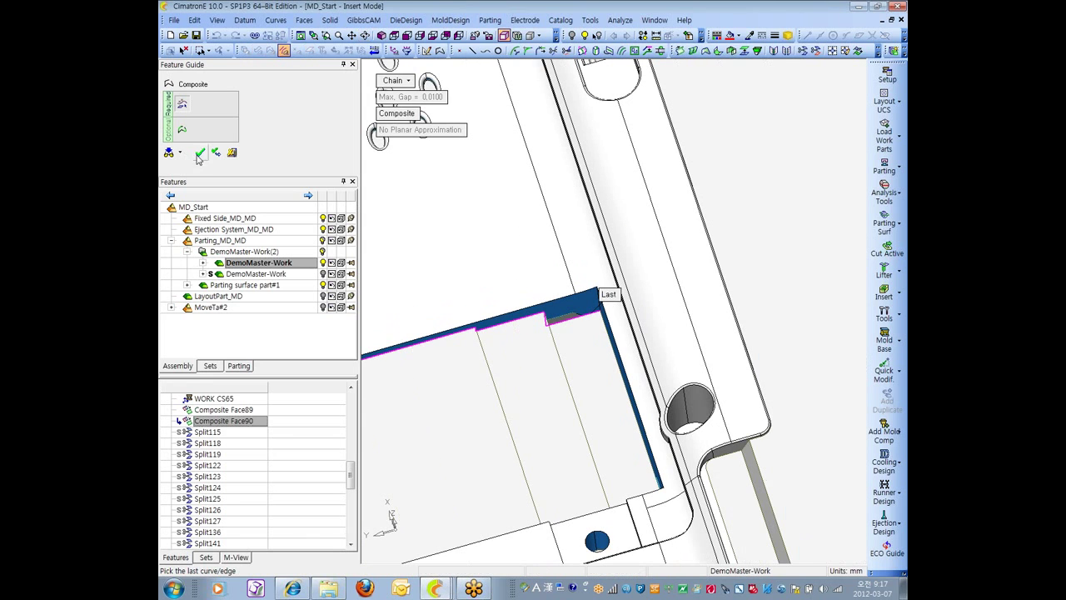
{"action": "left_click", "coordinate": [199, 151]}
- Edit Split115 so that it is split by the new Composite238 curve along the pocket wall's lower edge
{"action": "scroll", "coordinate": [436, 391], "scroll_direction": "down", "scroll_amount": 2}
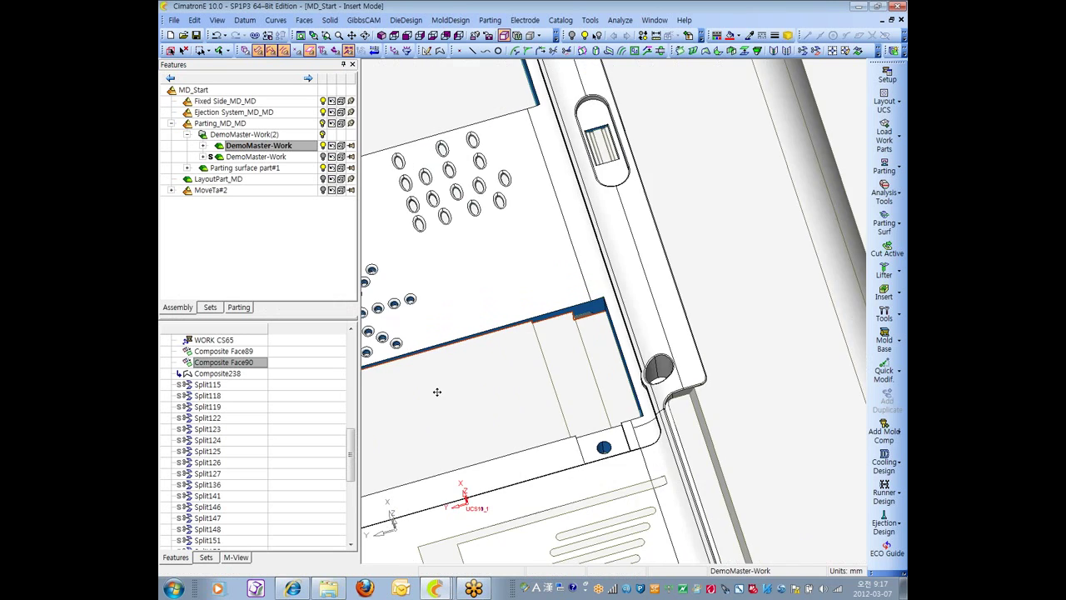
{"action": "middle_click_drag", "start_coordinate": [437, 391], "coordinate": [333, 392]}
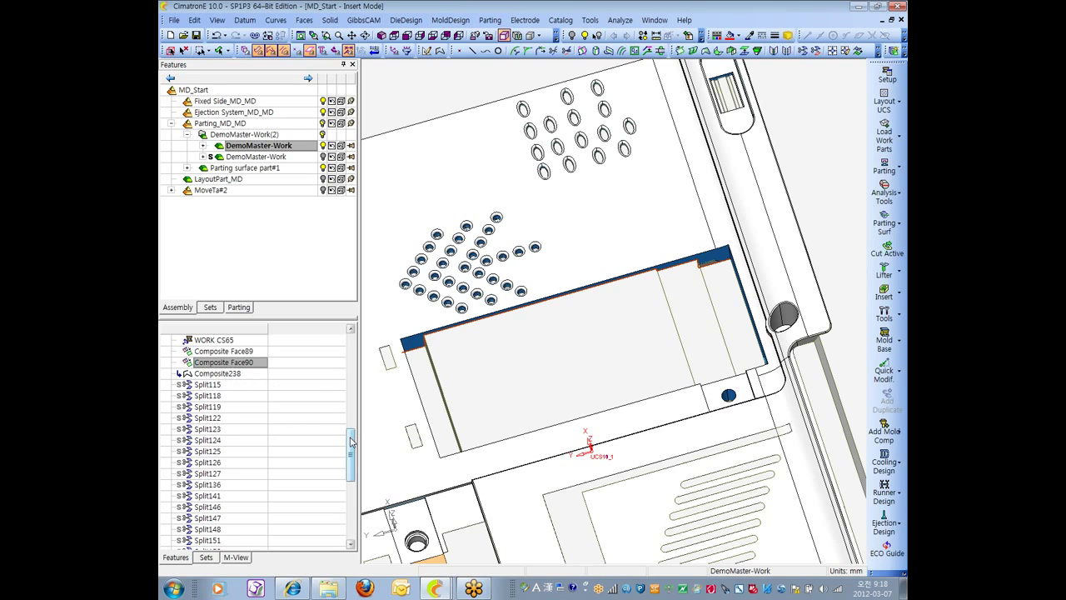
{"action": "mouse_move", "coordinate": [352, 441]}
{"action": "left_mouse_down"}
{"action": "mouse_move", "coordinate": [350, 496]}
{"action": "mouse_move", "coordinate": [363, 397]}
{"action": "mouse_move", "coordinate": [360, 442]}
{"action": "left_mouse_up"}
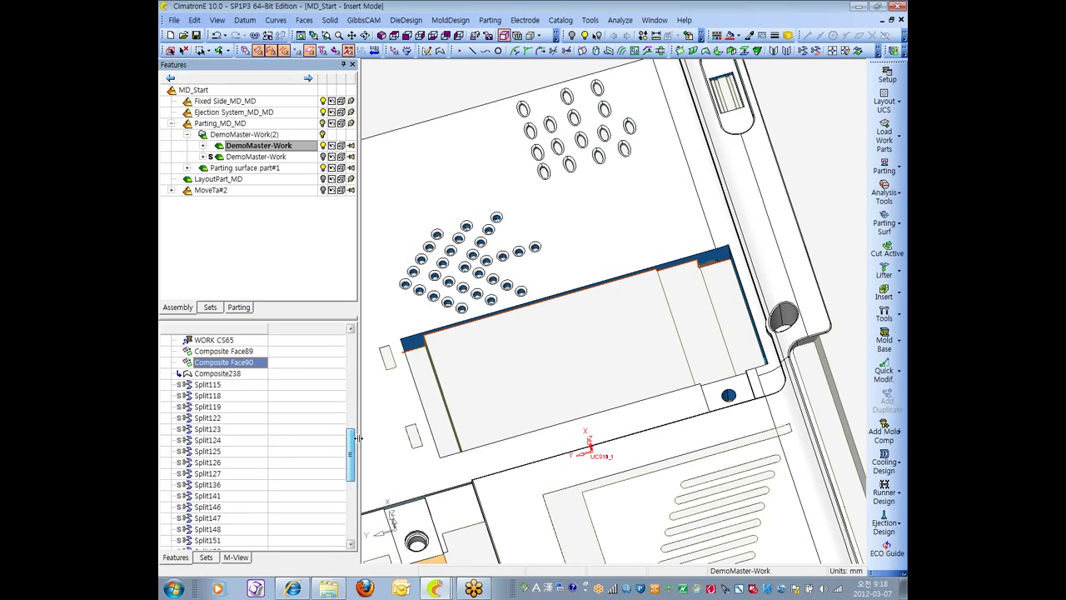
{"action": "left_click", "coordinate": [210, 386]}
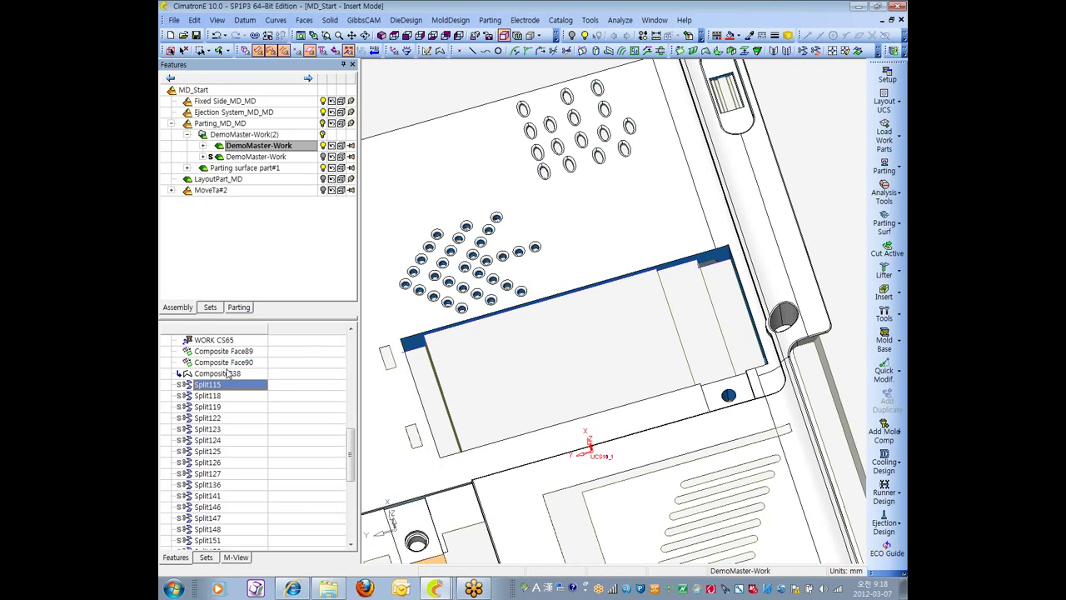
{"action": "right_click", "coordinate": [218, 387]}
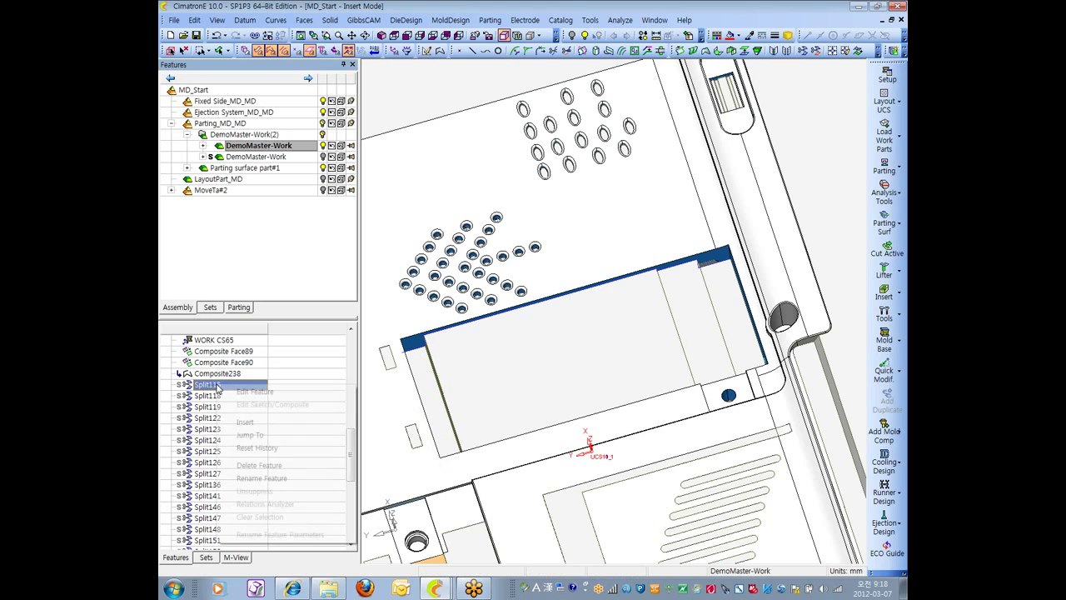
{"action": "left_click", "coordinate": [268, 396]}
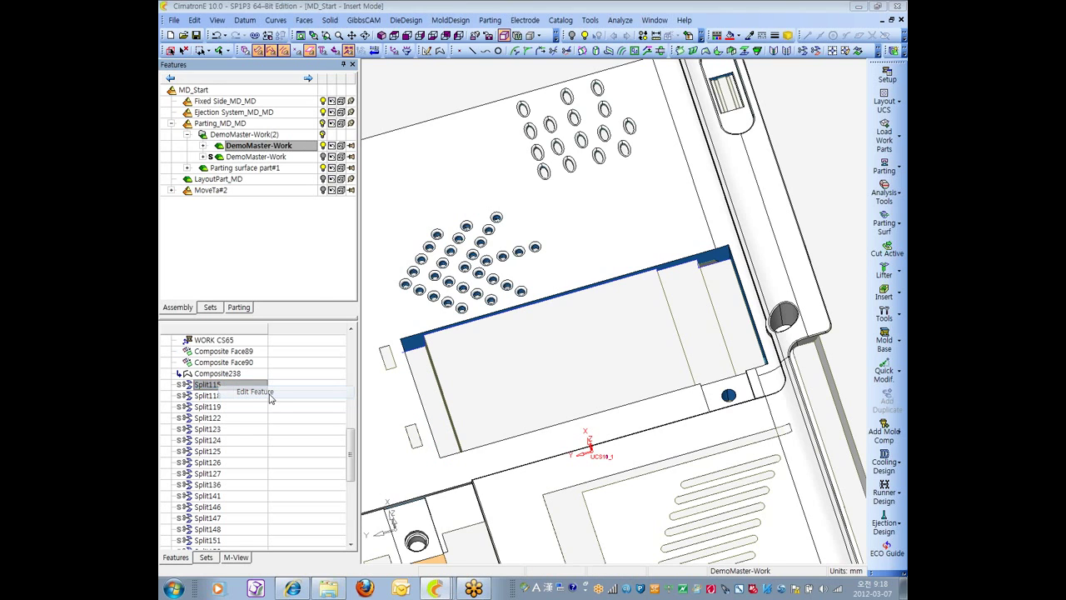
{"action": "scroll", "coordinate": [527, 388], "scroll_direction": "up", "scroll_amount": 6}
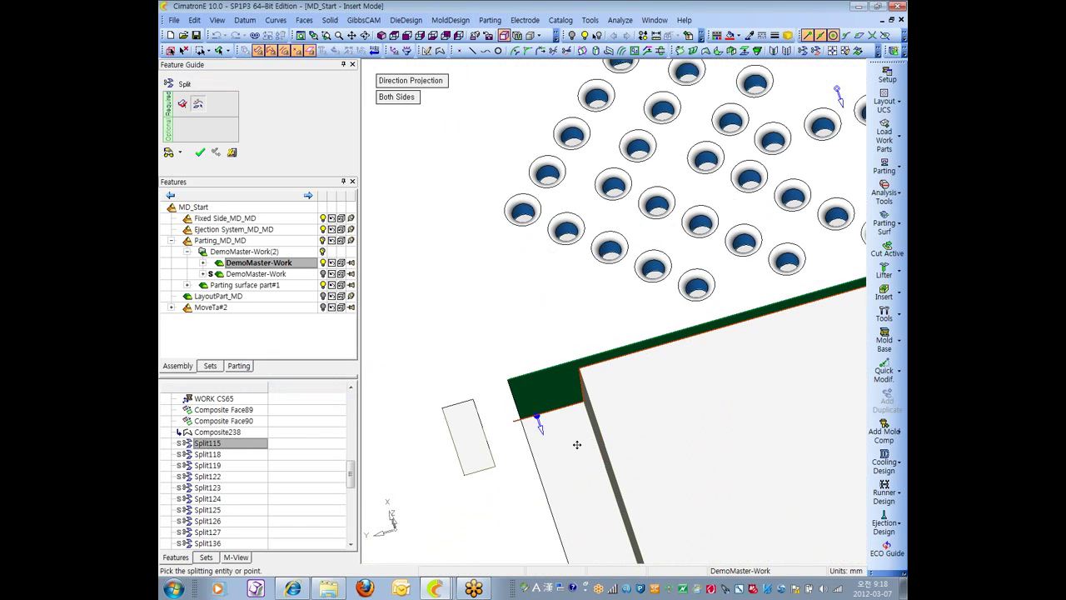
{"action": "left_click", "coordinate": [635, 354]}
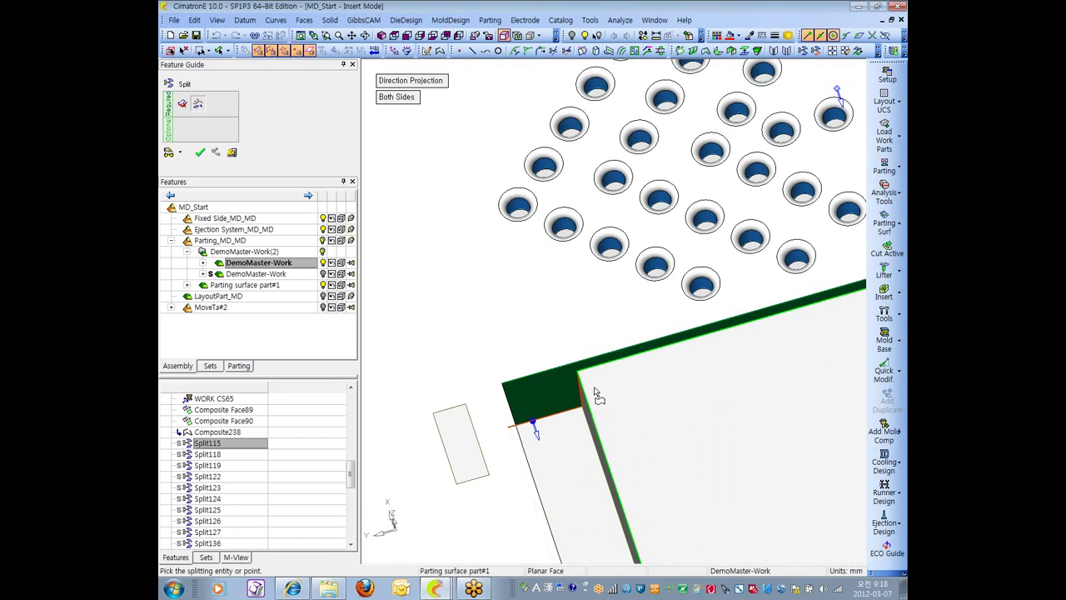
{"action": "left_click", "coordinate": [183, 51]}
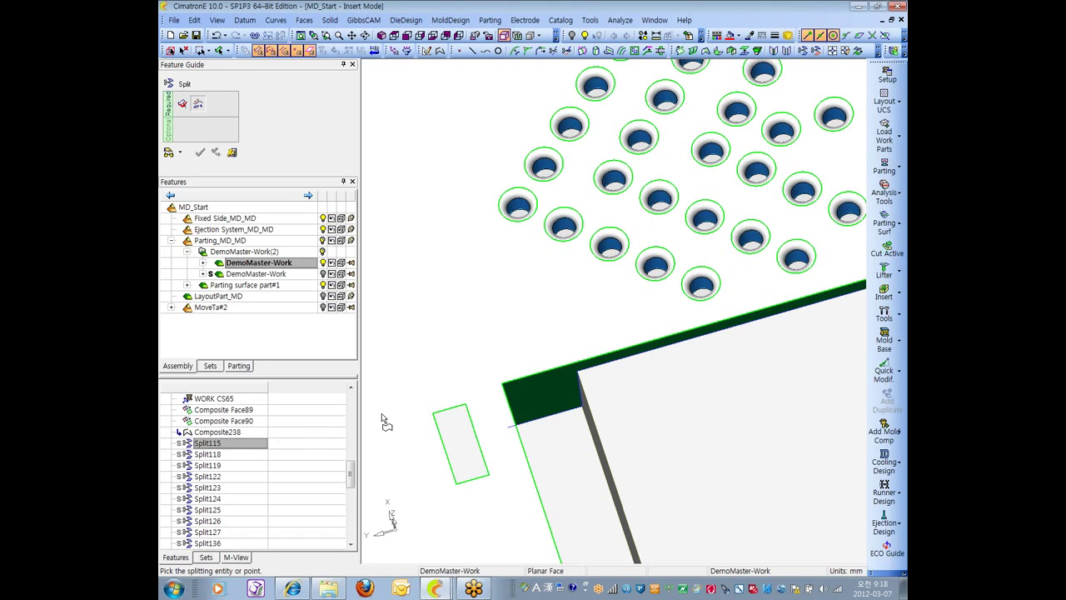
{"action": "left_click", "coordinate": [572, 414]}
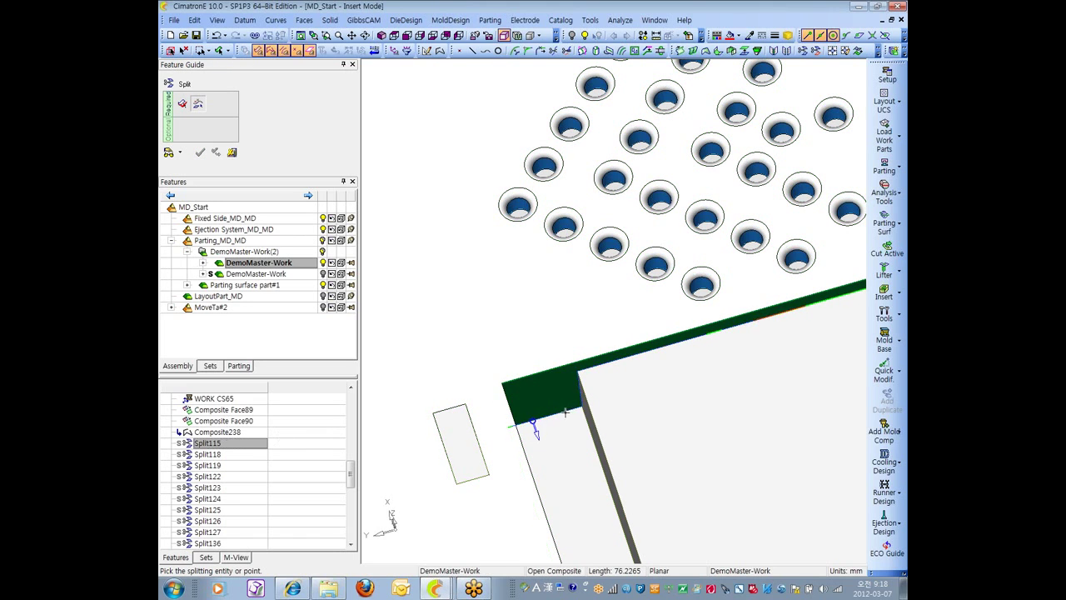
{"action": "left_click", "coordinate": [200, 154]}
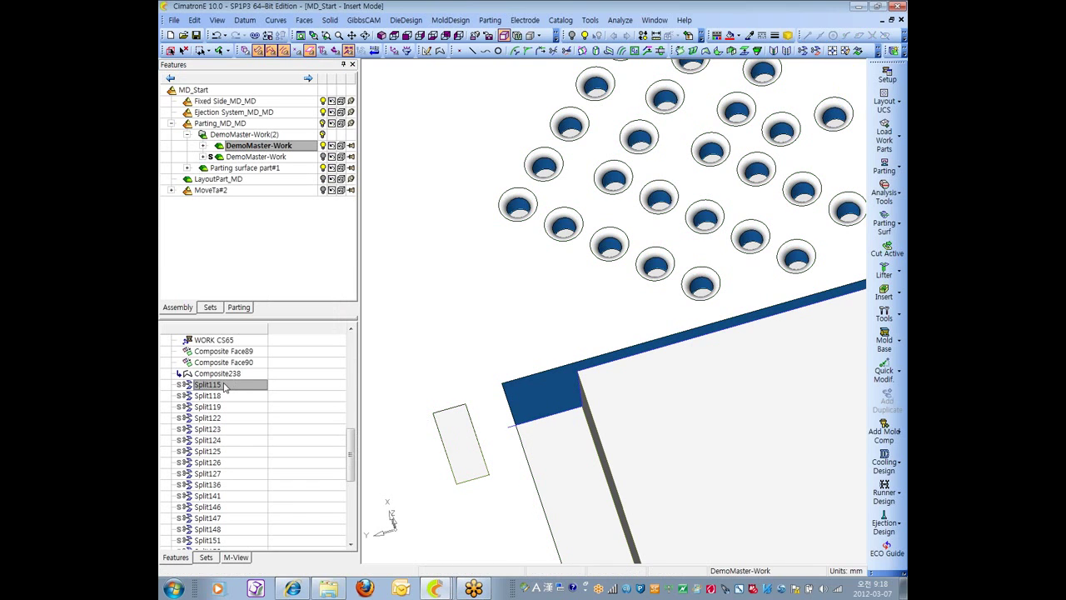
- Advance the history insert position past Split115 to directly after Split118
{"action": "right_click", "coordinate": [225, 387]}
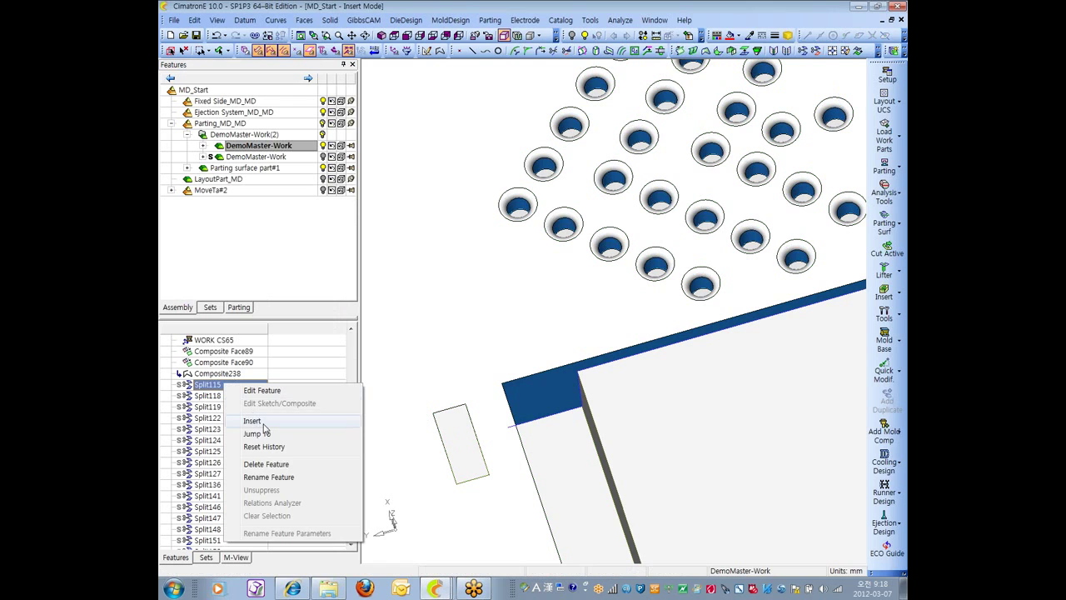
{"action": "left_click", "coordinate": [260, 421]}
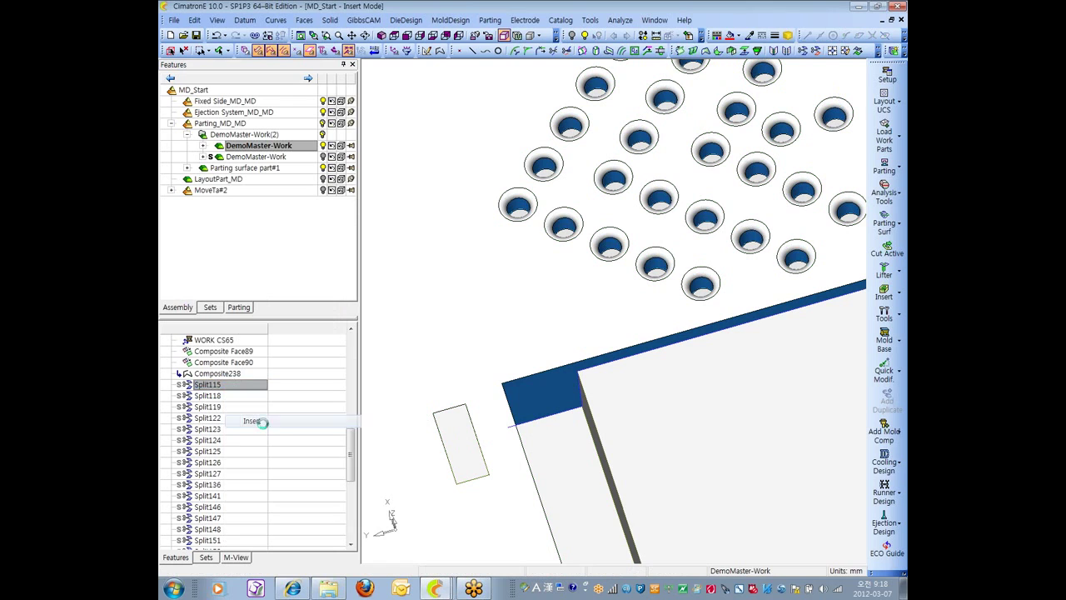
{"action": "right_click", "coordinate": [201, 396]}
{"action": "left_click", "coordinate": [237, 440]}
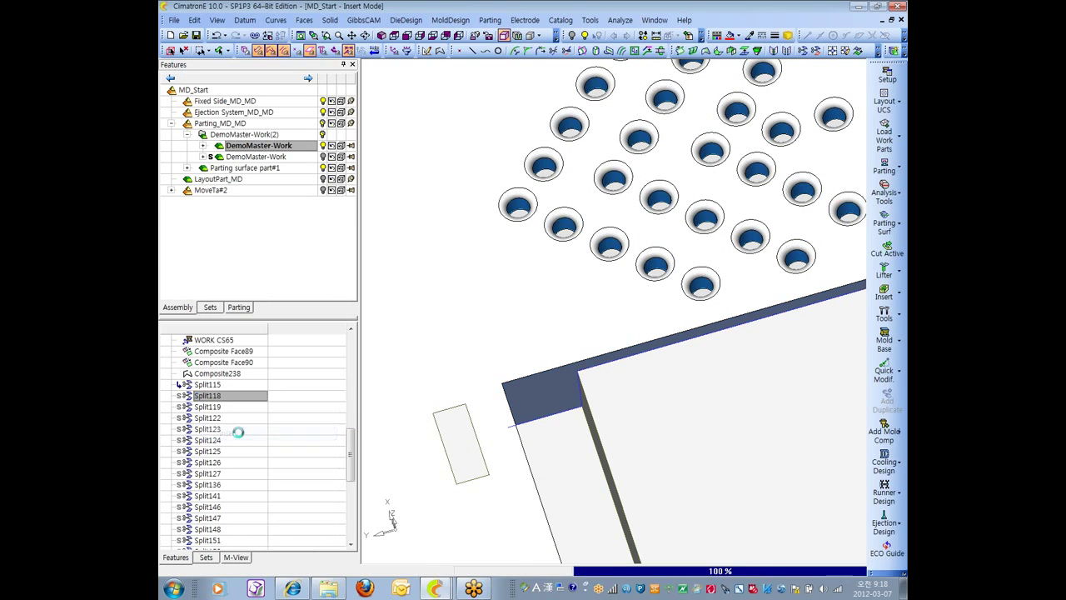
{"action": "left_click", "coordinate": [209, 407]}
{"action": "right_click", "coordinate": [210, 406]}
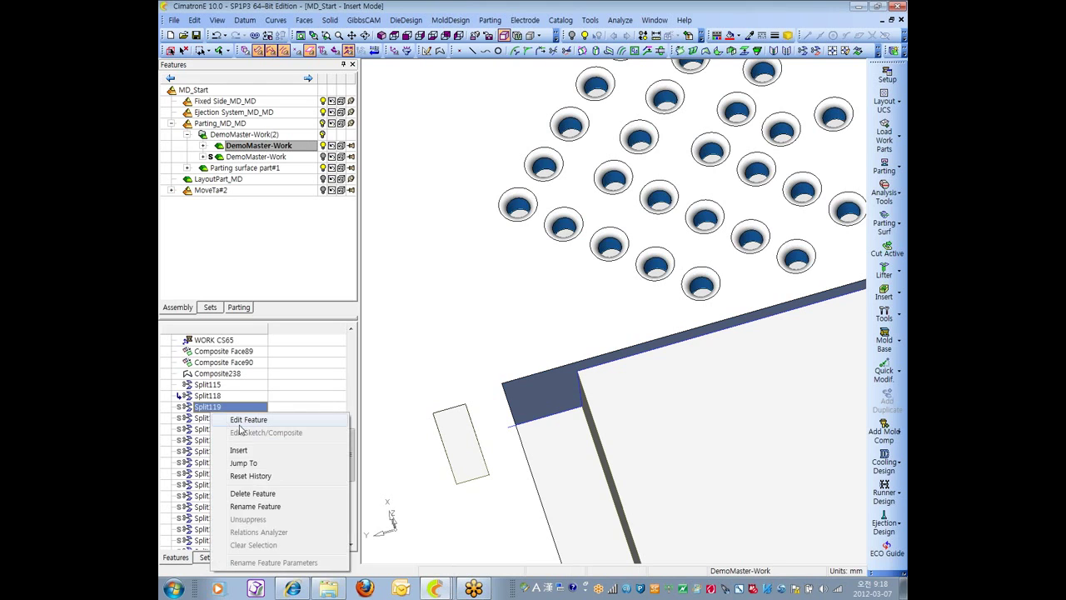
{"action": "left_click", "coordinate": [243, 420]}
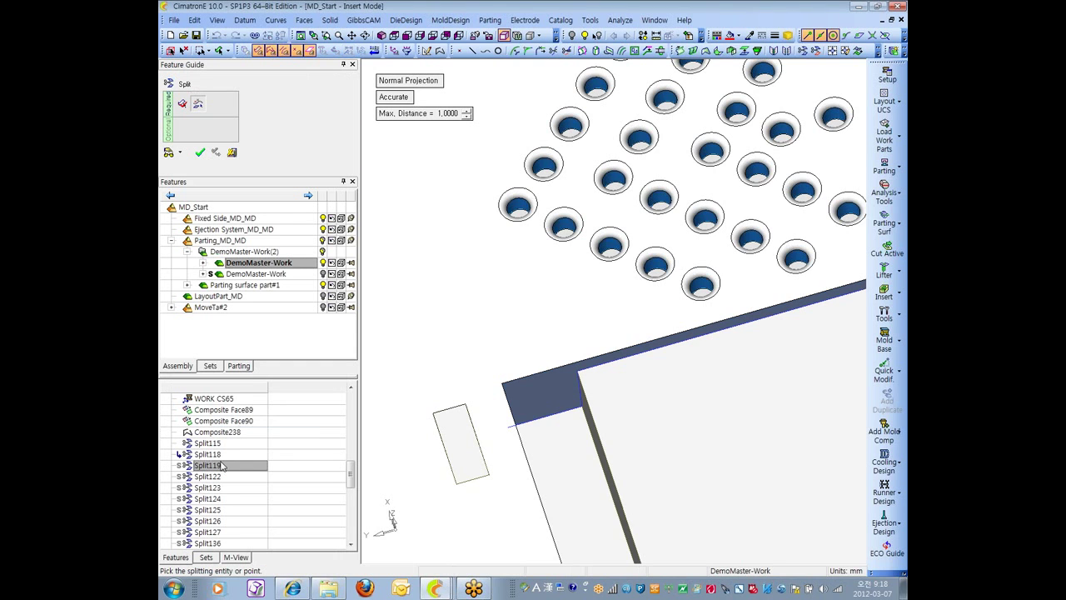
{"action": "left_click", "coordinate": [233, 154]}
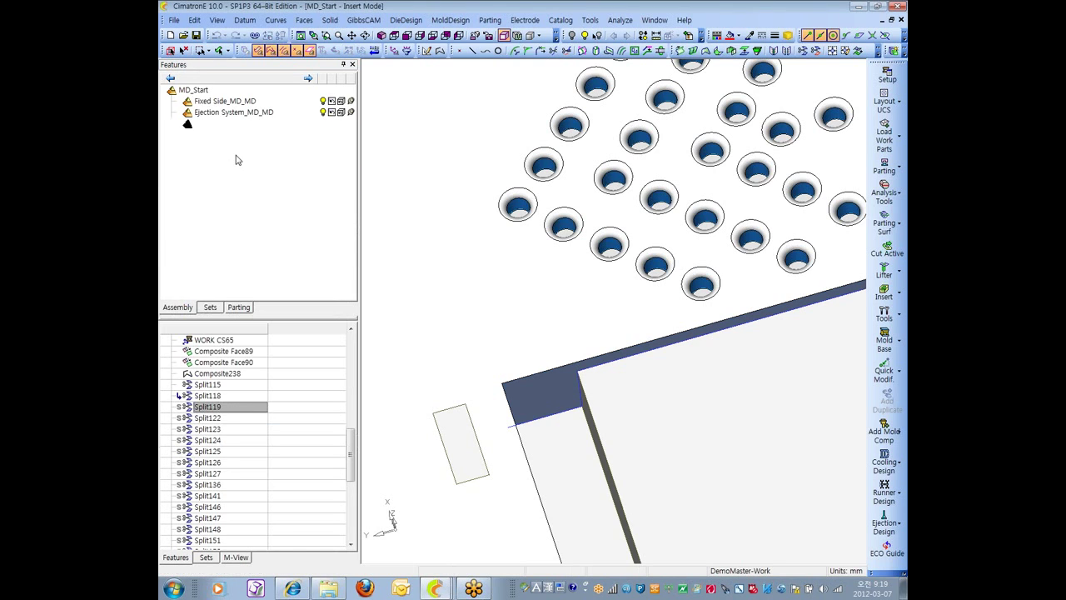
- Advance the history insert position to directly after Split119 and look through the remaining splits
{"action": "right_click", "coordinate": [210, 407]}
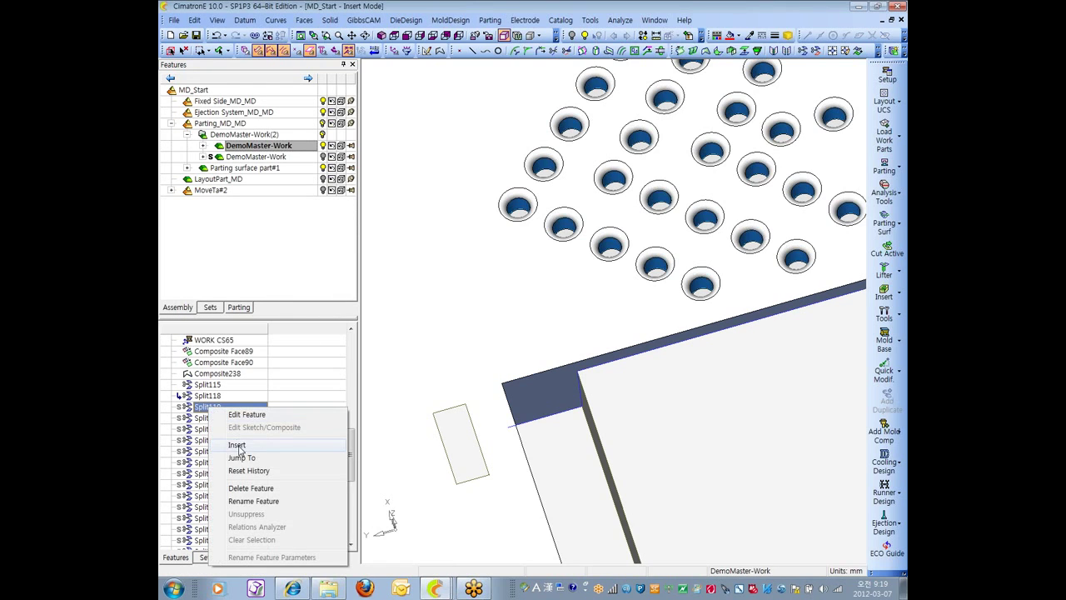
{"action": "left_click", "coordinate": [238, 445]}
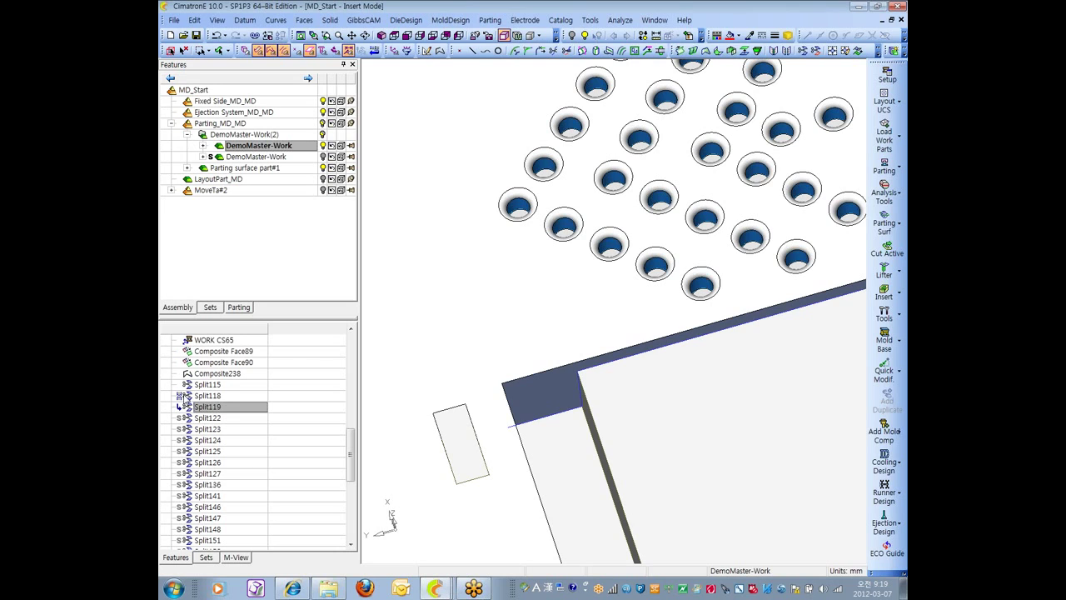
{"action": "right_click", "coordinate": [214, 386]}
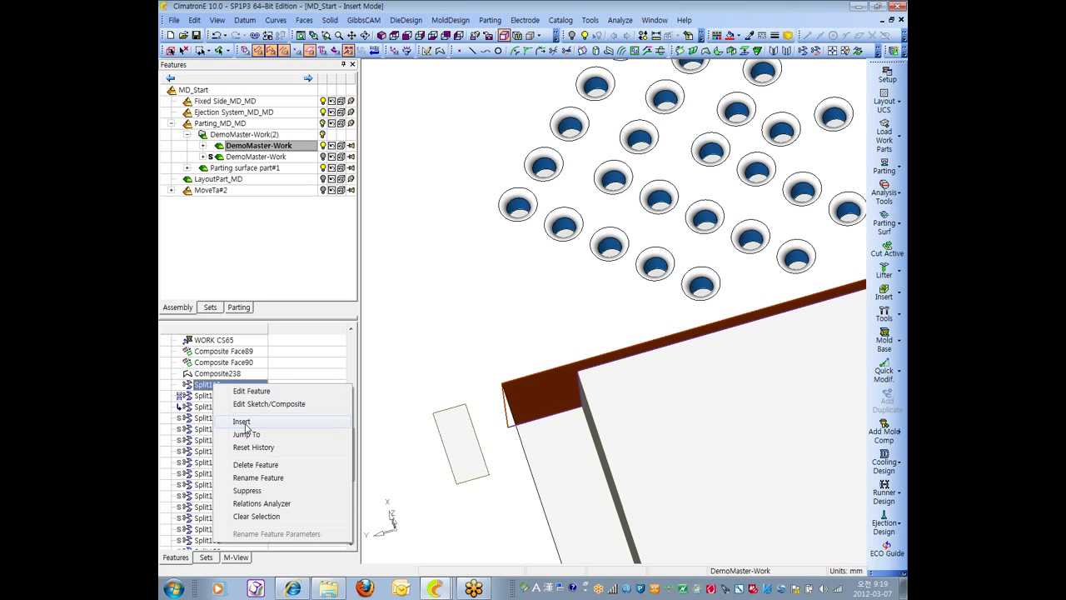
{"action": "left_click", "coordinate": [241, 423]}
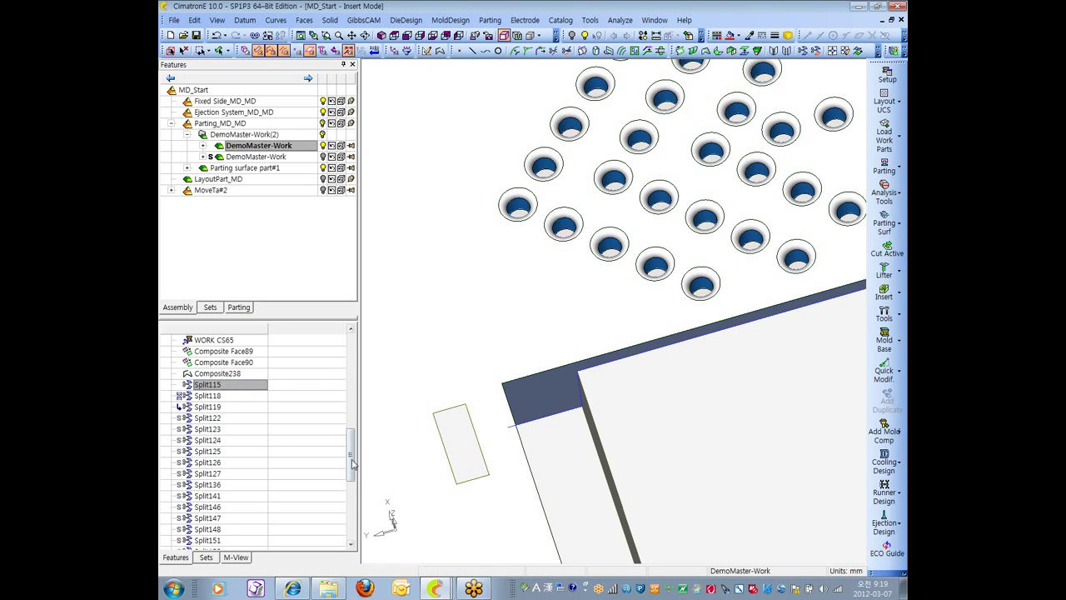
{"action": "left_click_drag", "start_coordinate": [352, 463], "coordinate": [344, 512]}
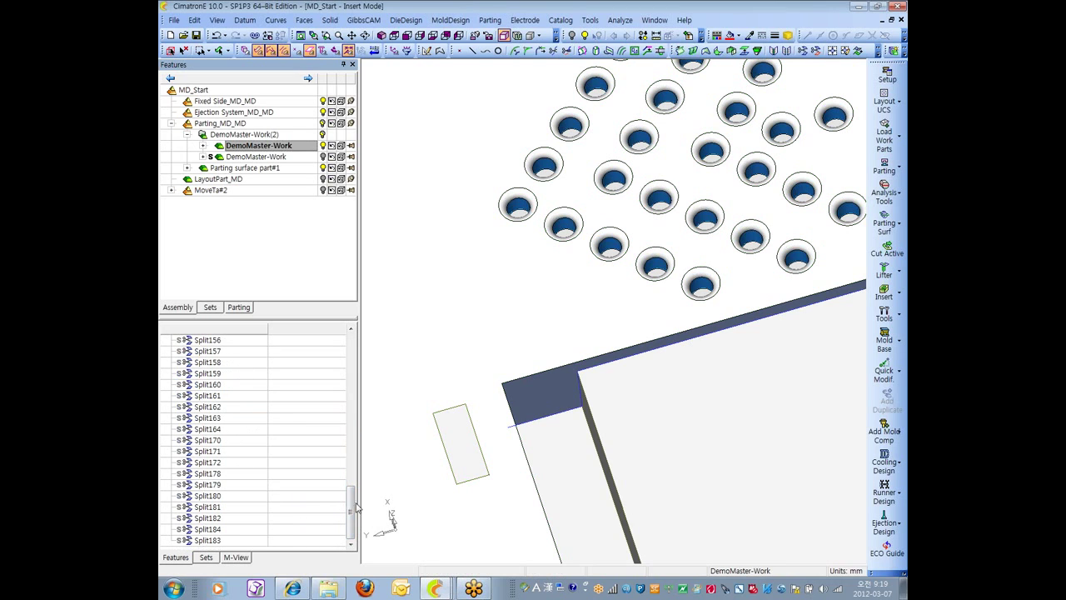
{"action": "left_click_drag", "start_coordinate": [350, 508], "coordinate": [227, 425]}
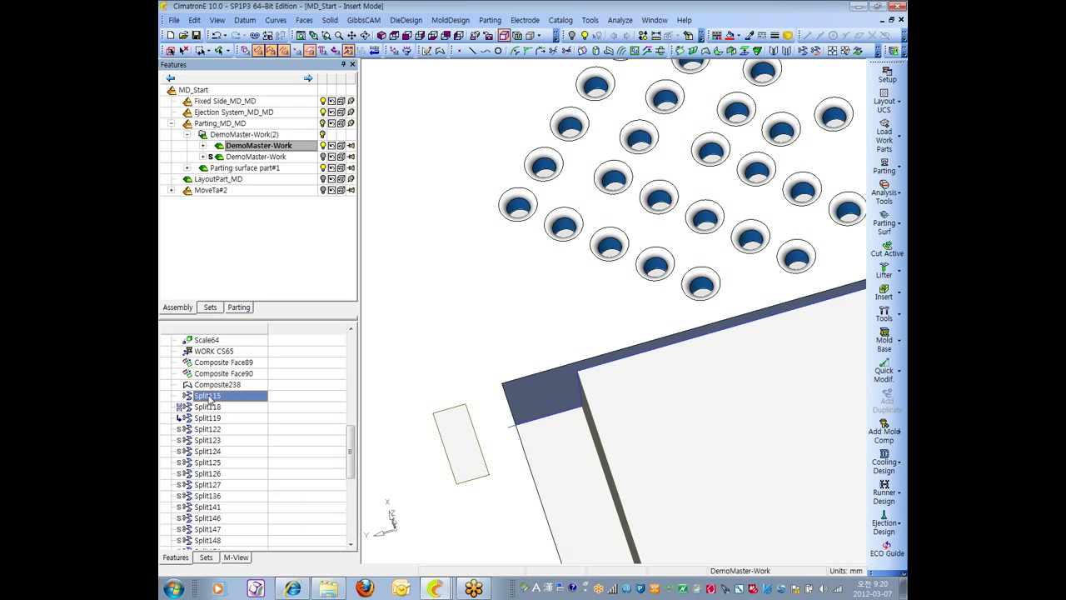
- Check which features deleting Composite213 under BoundedFace214 would remove or re-route, and cancel the deletion
{"action": "left_click_drag", "start_coordinate": [350, 454], "coordinate": [351, 377]}
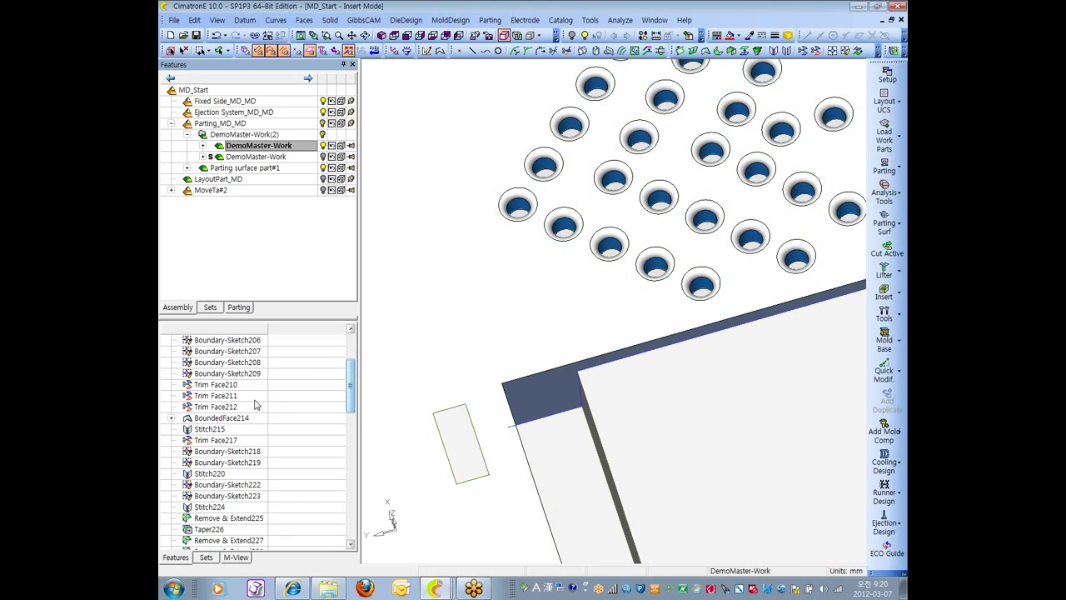
{"action": "left_click", "coordinate": [204, 421]}
{"action": "left_click", "coordinate": [172, 421]}
{"action": "left_click", "coordinate": [226, 430]}
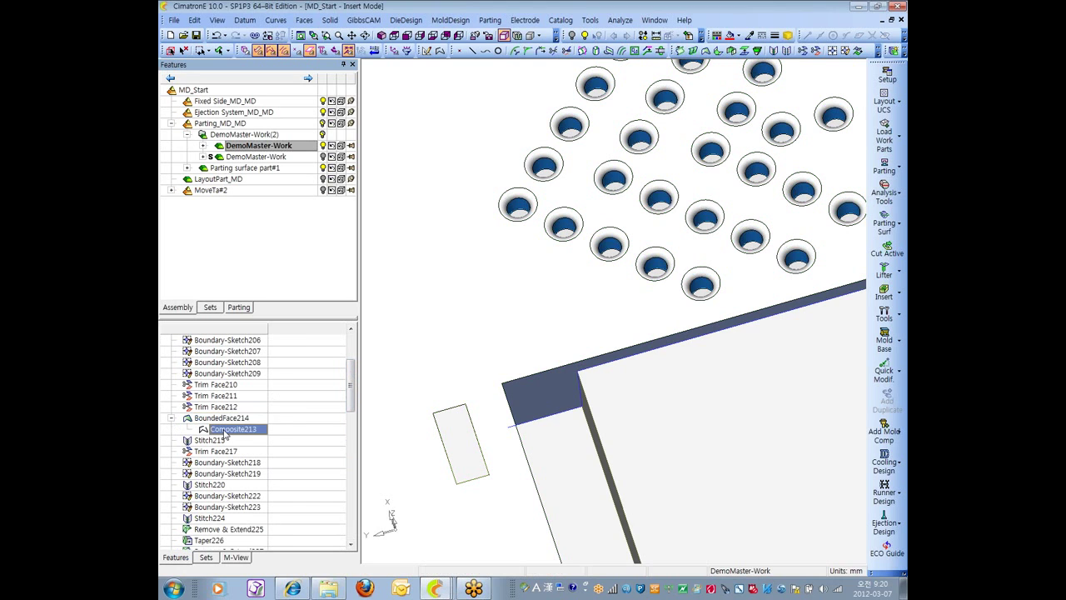
{"action": "right_click", "coordinate": [225, 430]}
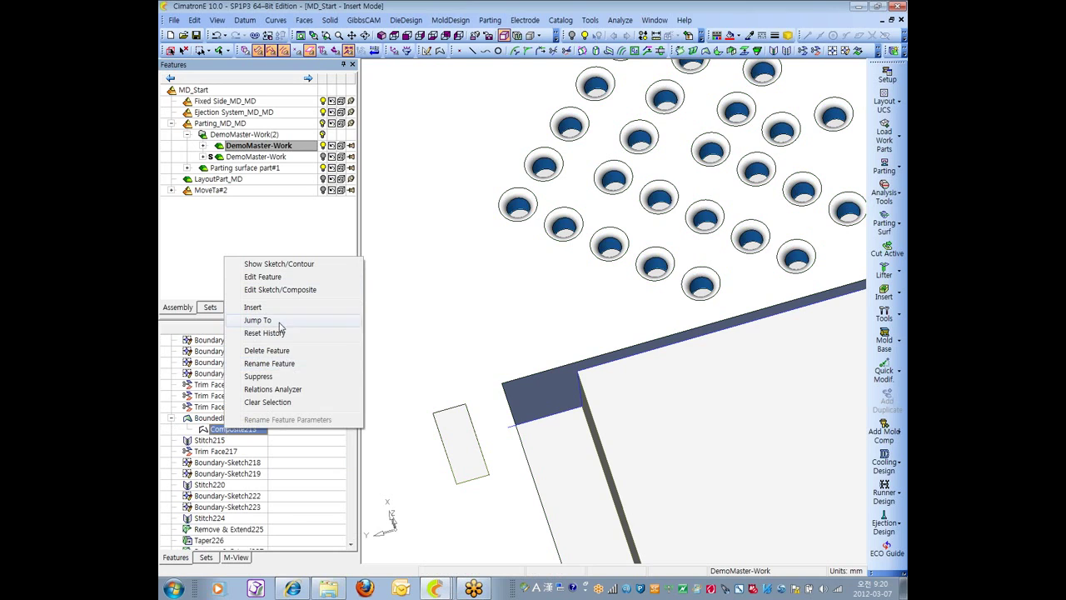
{"action": "left_click", "coordinate": [287, 350]}
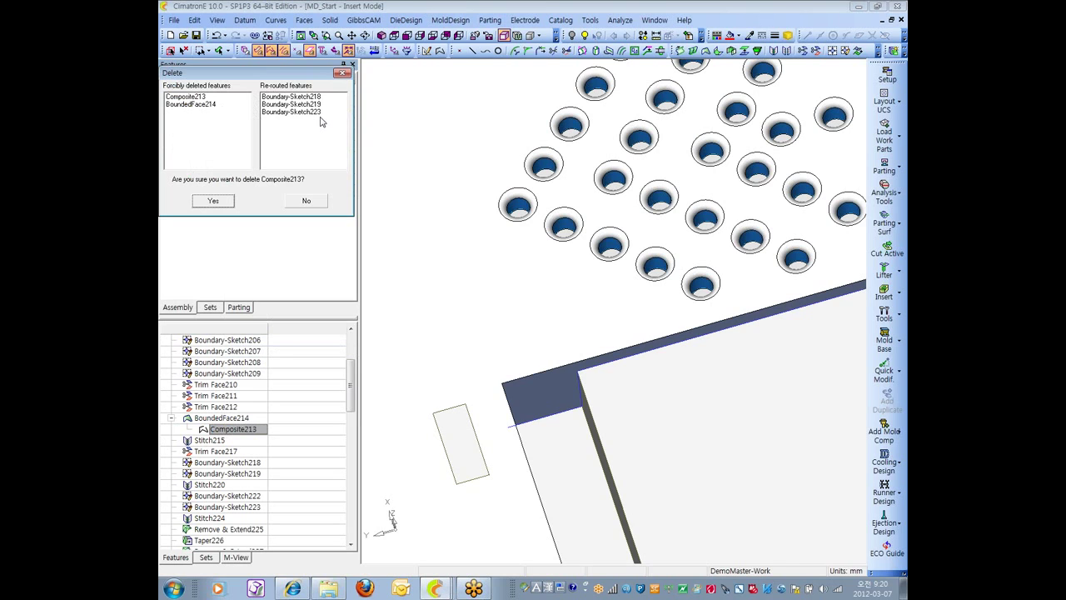
{"action": "left_click", "coordinate": [343, 72]}
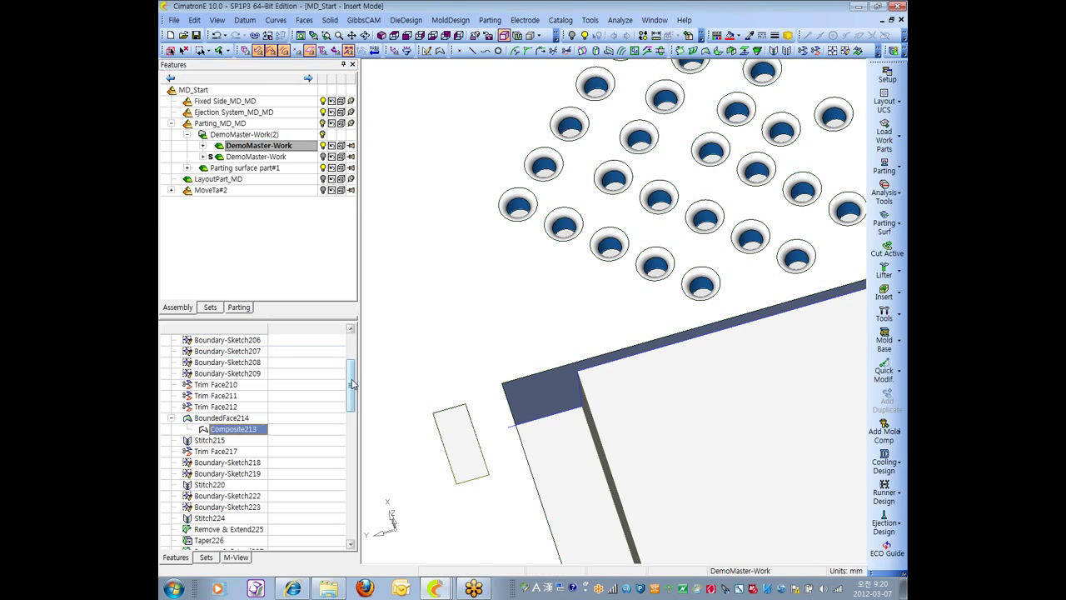
- Advance the history insert position to directly after Split136
{"action": "left_click_drag", "start_coordinate": [351, 384], "coordinate": [351, 470]}
{"action": "left_click", "coordinate": [209, 431]}
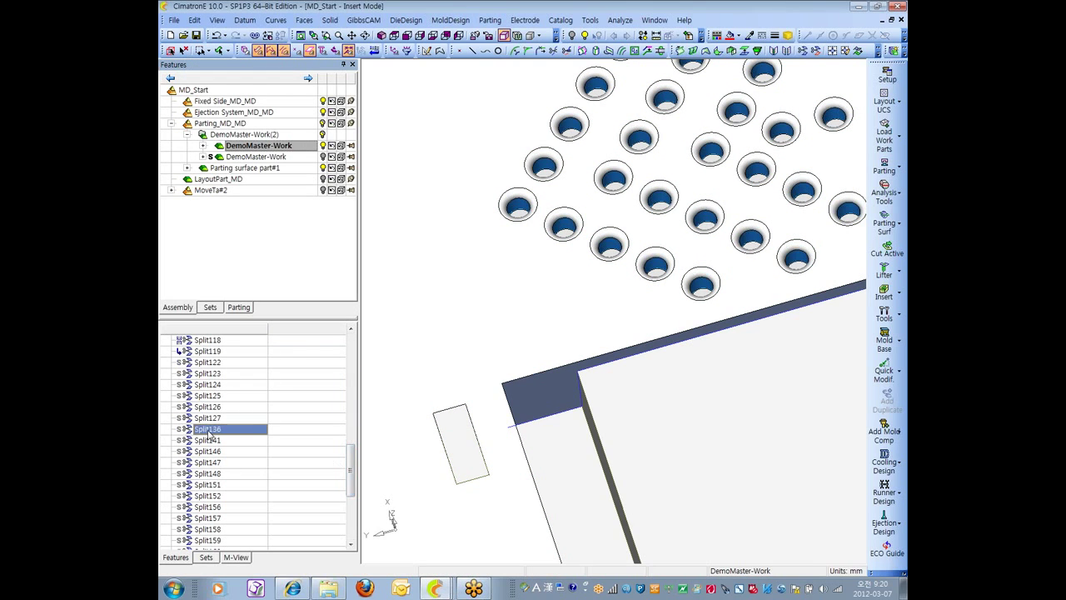
{"action": "right_click", "coordinate": [209, 435]}
{"action": "left_click", "coordinate": [237, 306]}
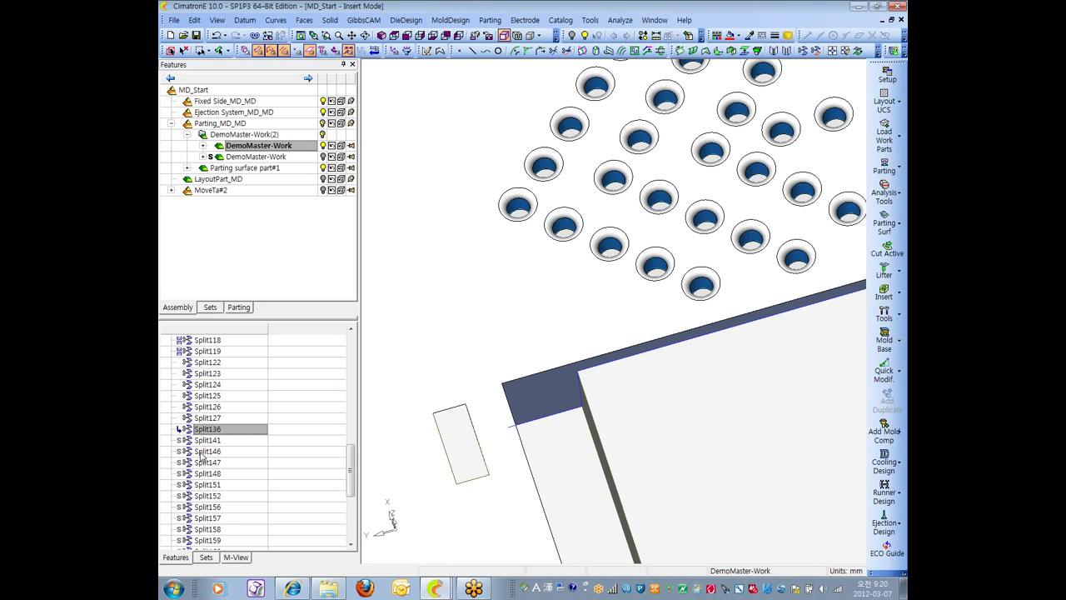
- Advance the history insert position to directly after Split151
{"action": "mouse_move", "coordinate": [352, 483]}
{"action": "left_mouse_down"}
{"action": "mouse_move", "coordinate": [353, 533]}
{"action": "mouse_move", "coordinate": [352, 500]}
{"action": "left_mouse_up"}
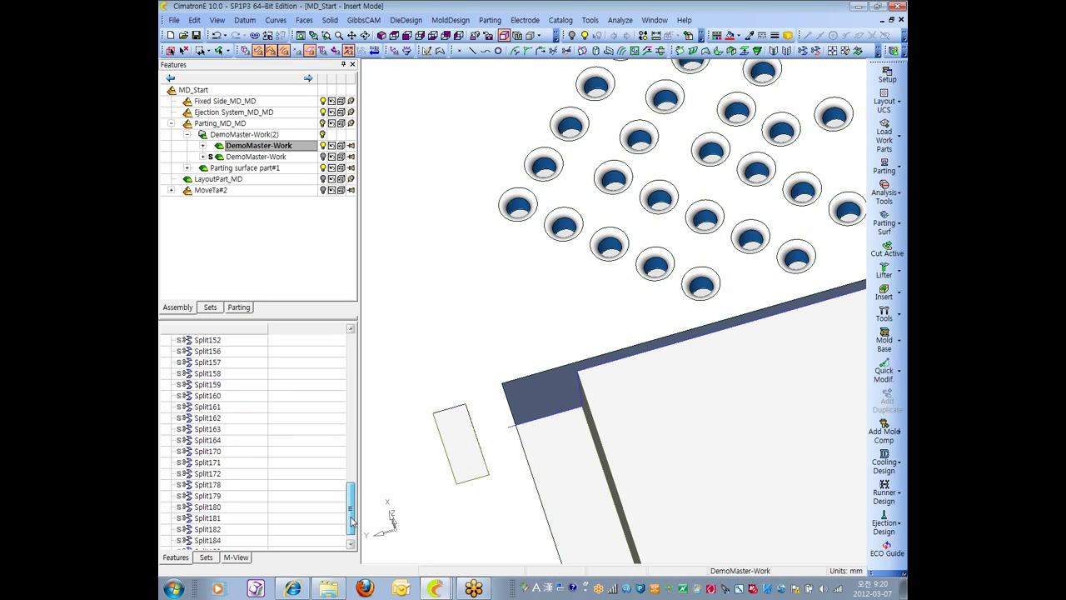
{"action": "left_click", "coordinate": [208, 351]}
{"action": "left_click", "coordinate": [218, 408]}
{"action": "right_click", "coordinate": [217, 411]}
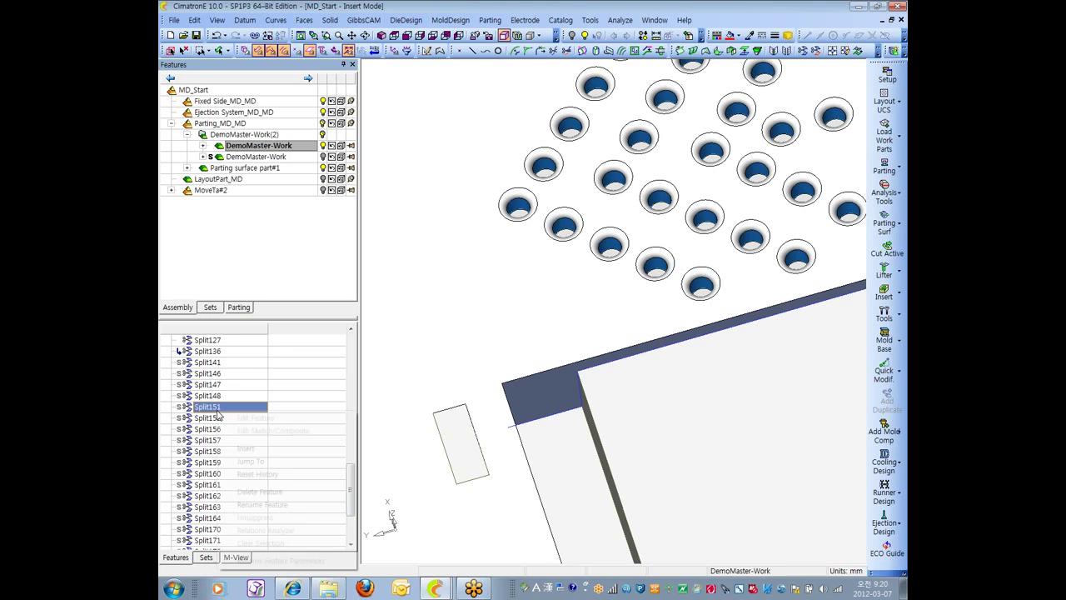
{"action": "left_click", "coordinate": [250, 448]}
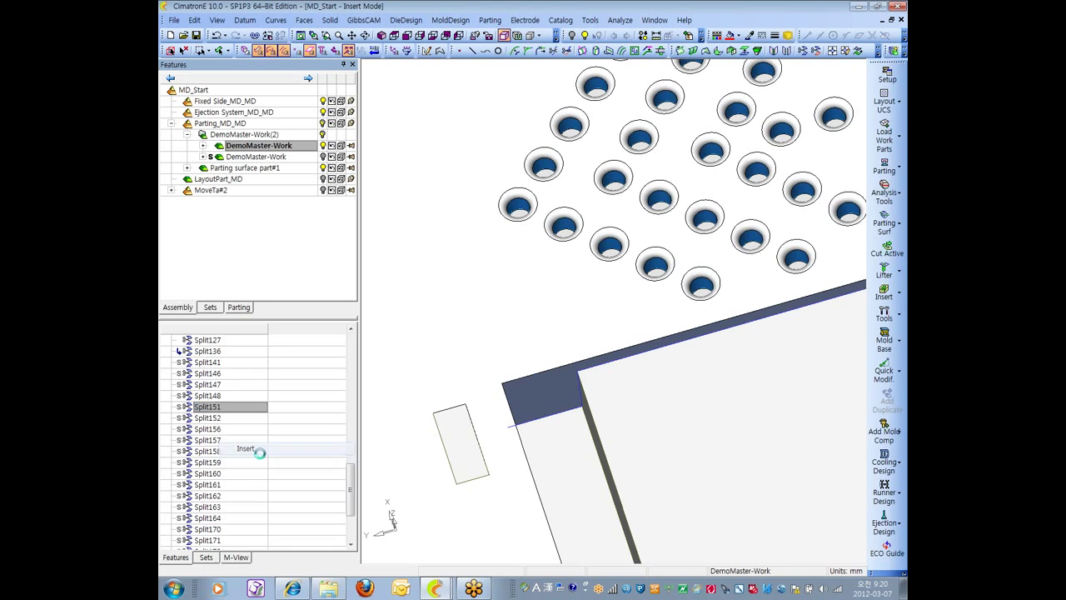
- Advance the history insert position to Split159 and look back over the regenerated splits
{"action": "left_click", "coordinate": [212, 463]}
{"action": "right_click", "coordinate": [212, 461]}
{"action": "left_click", "coordinate": [239, 336]}
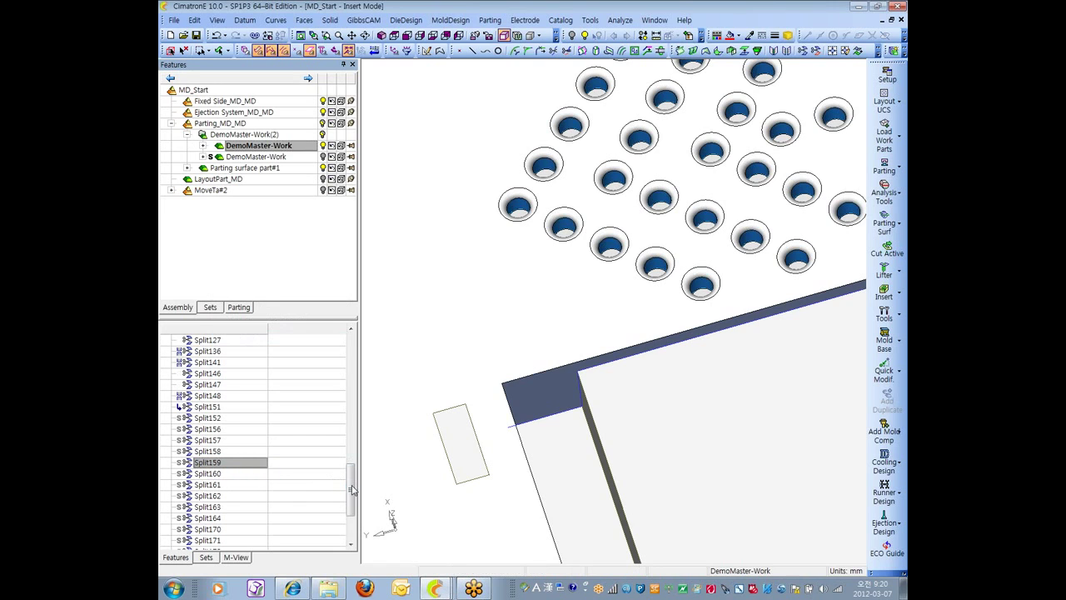
{"action": "left_click_drag", "start_coordinate": [351, 493], "coordinate": [350, 462]}
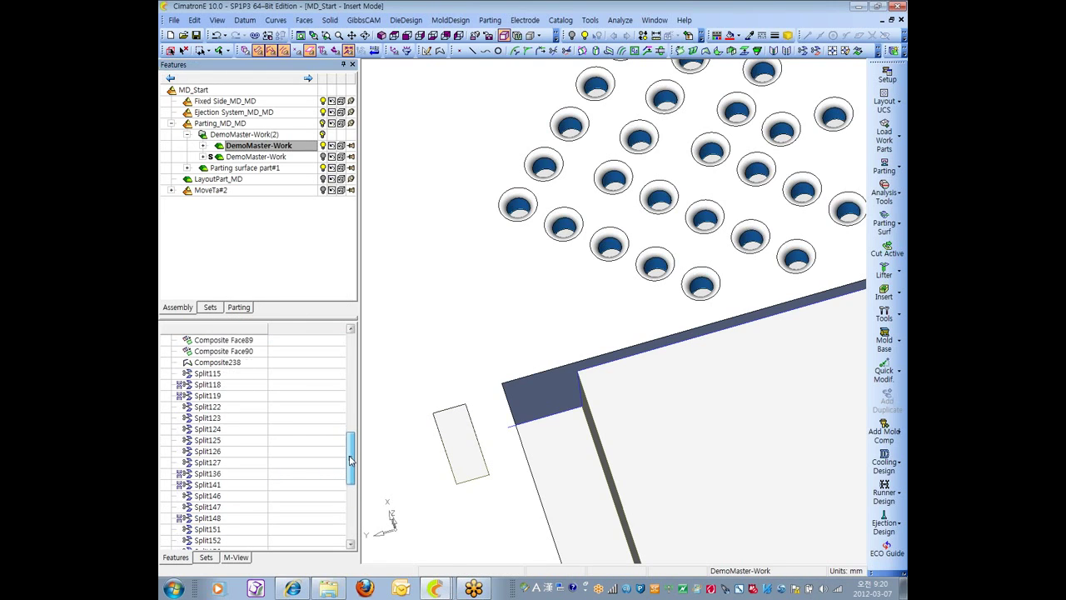
- Highlight Split118 in the feature history and examine the pocket walls of the part for its faces
{"action": "scroll", "coordinate": [641, 446], "scroll_direction": "down", "scroll_amount": 2}
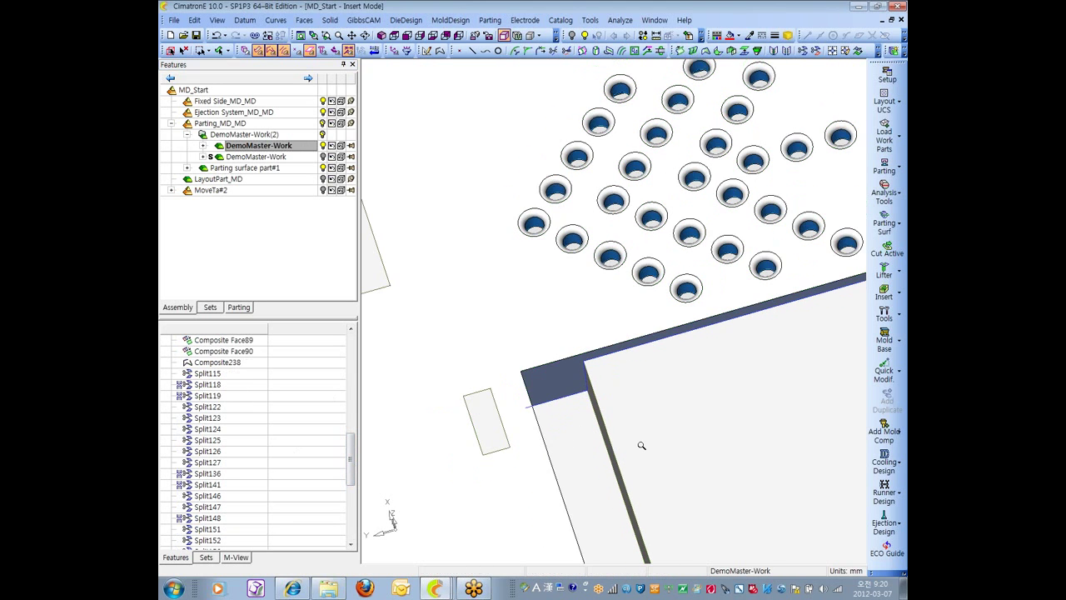
{"action": "scroll", "coordinate": [641, 445], "scroll_direction": "down", "scroll_amount": 8}
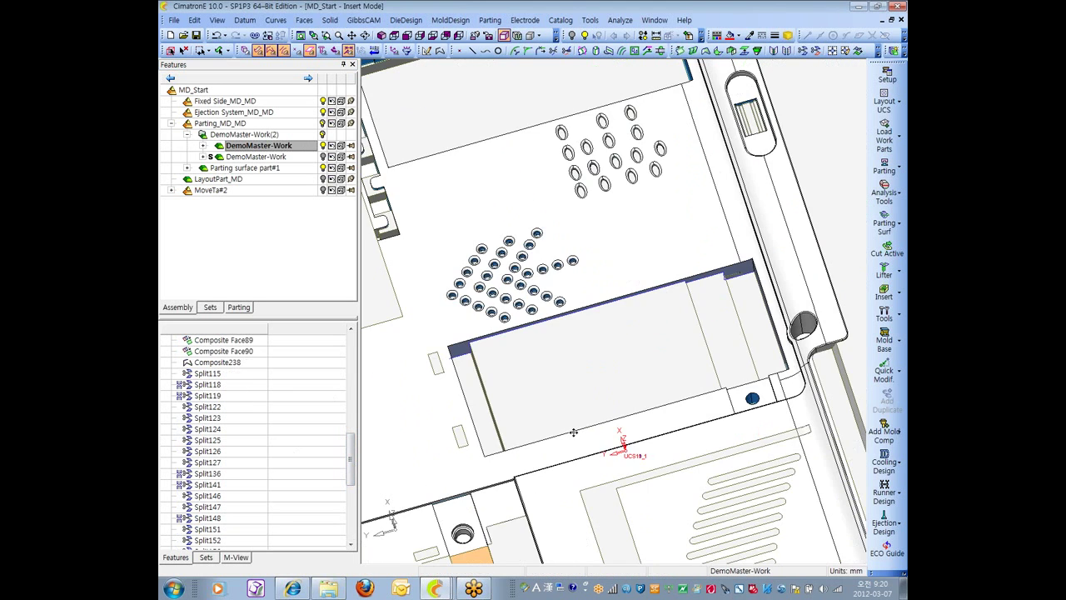
{"action": "scroll", "coordinate": [641, 446], "scroll_direction": "down", "scroll_amount": 3}
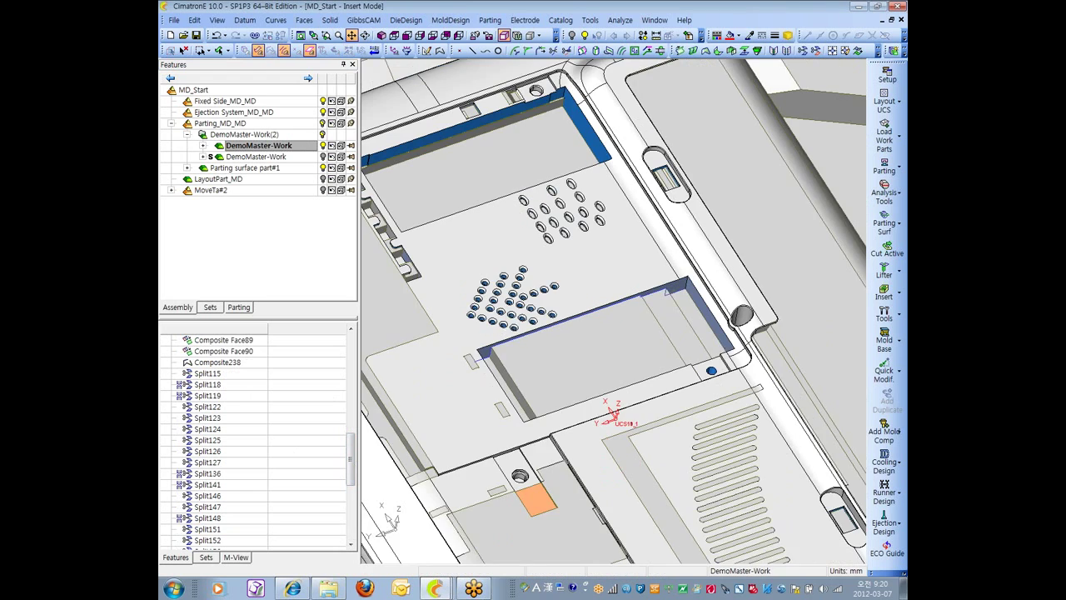
{"action": "left_click", "coordinate": [209, 385]}
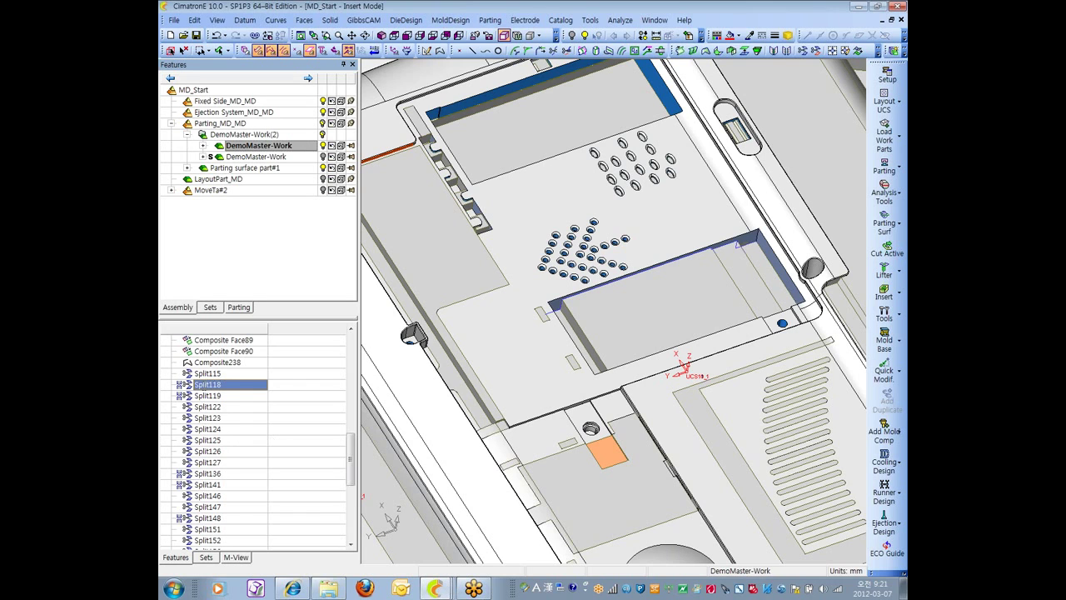
{"action": "key", "text": "F2"}
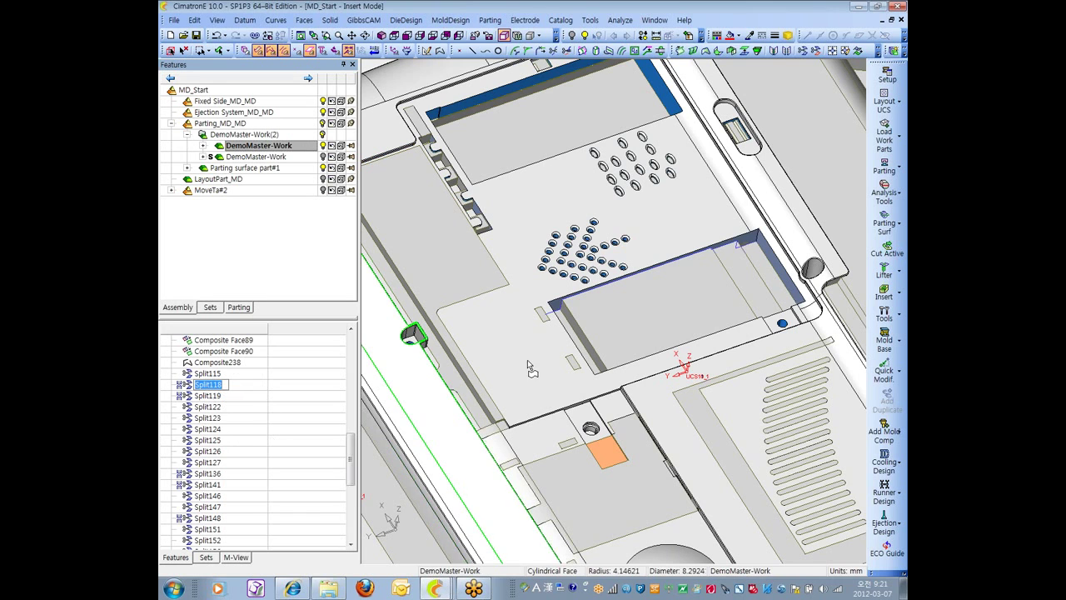
{"action": "middle_click_drag", "start_coordinate": [514, 333], "coordinate": [651, 388]}
{"action": "scroll", "coordinate": [504, 120], "scroll_direction": "up", "scroll_amount": 5}
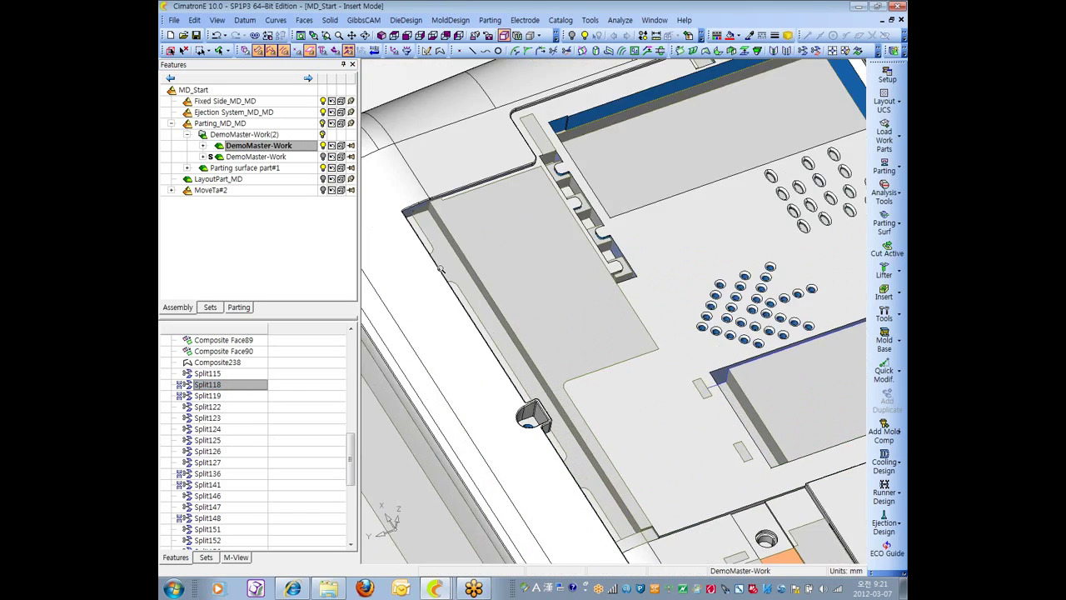
{"action": "scroll", "coordinate": [592, 397], "scroll_direction": "up", "scroll_amount": 2}
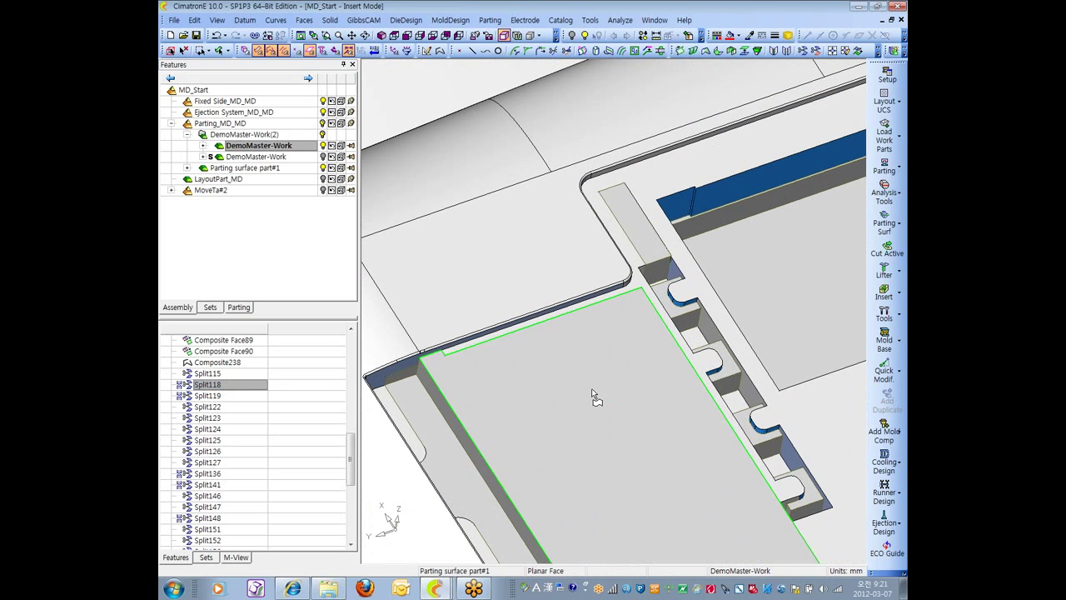
{"action": "right_click", "coordinate": [592, 388]}
{"action": "left_click", "coordinate": [657, 394]}
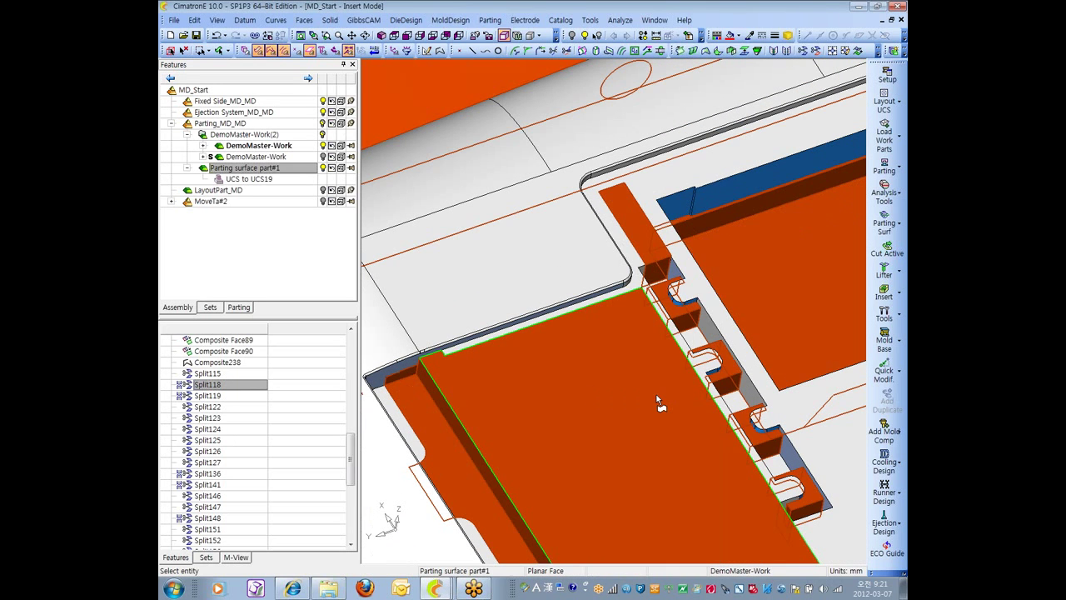
{"action": "mouse_move", "coordinate": [350, 456]}
{"action": "left_mouse_down"}
{"action": "mouse_move", "coordinate": [350, 358]}
{"action": "mouse_move", "coordinate": [350, 506]}
{"action": "left_mouse_up"}
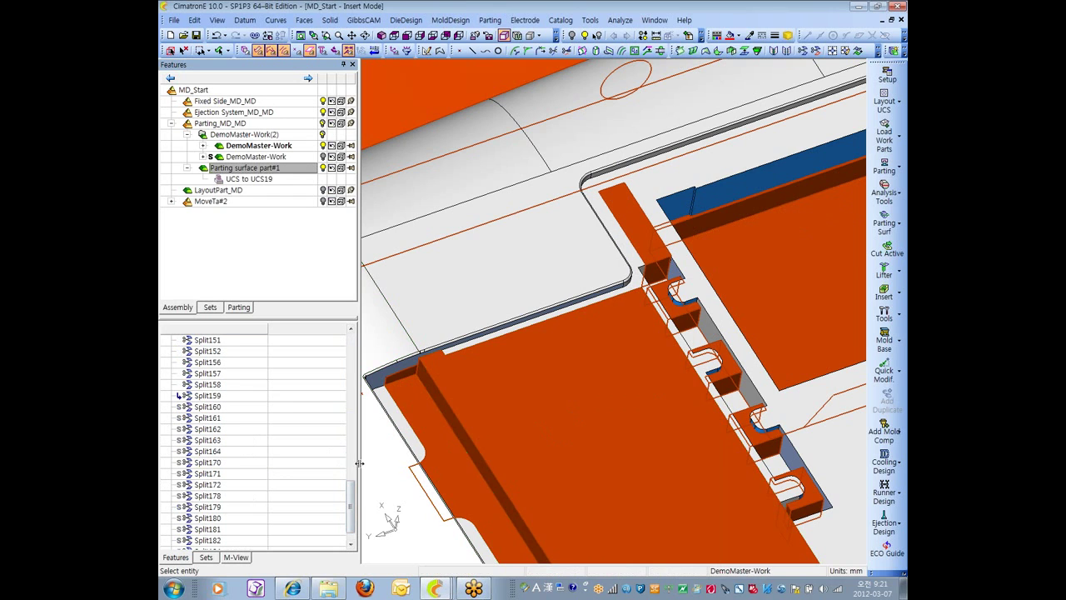
{"action": "left_click", "coordinate": [185, 52]}
- Compare Split119 and Split118 in the history and inspect Split118's wall face at the pocket corner
{"action": "left_click_drag", "start_coordinate": [354, 504], "coordinate": [352, 454]}
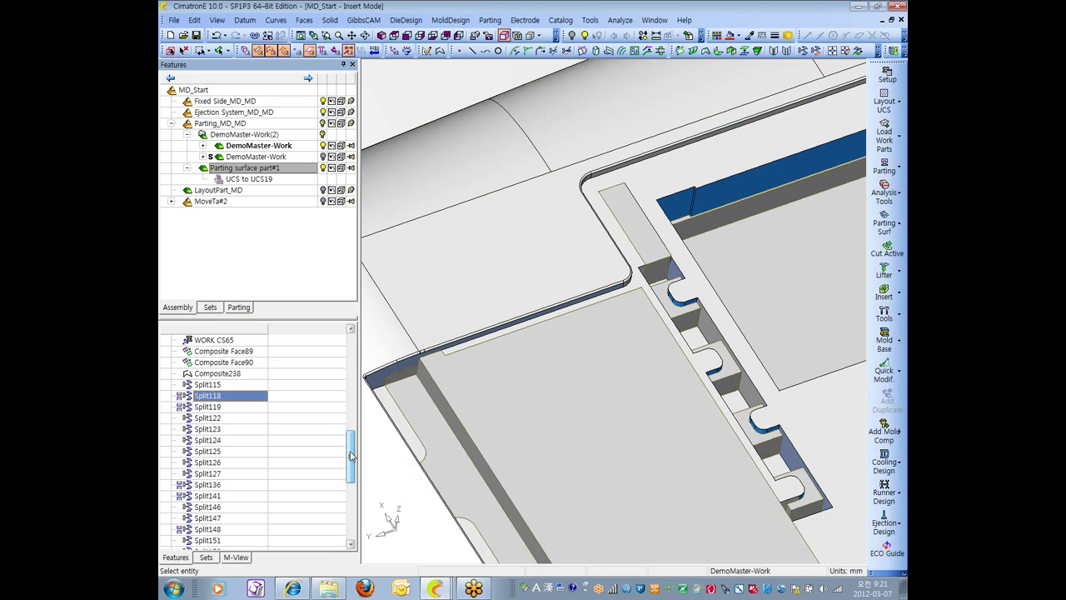
{"action": "left_click", "coordinate": [212, 408]}
{"action": "left_click", "coordinate": [221, 396]}
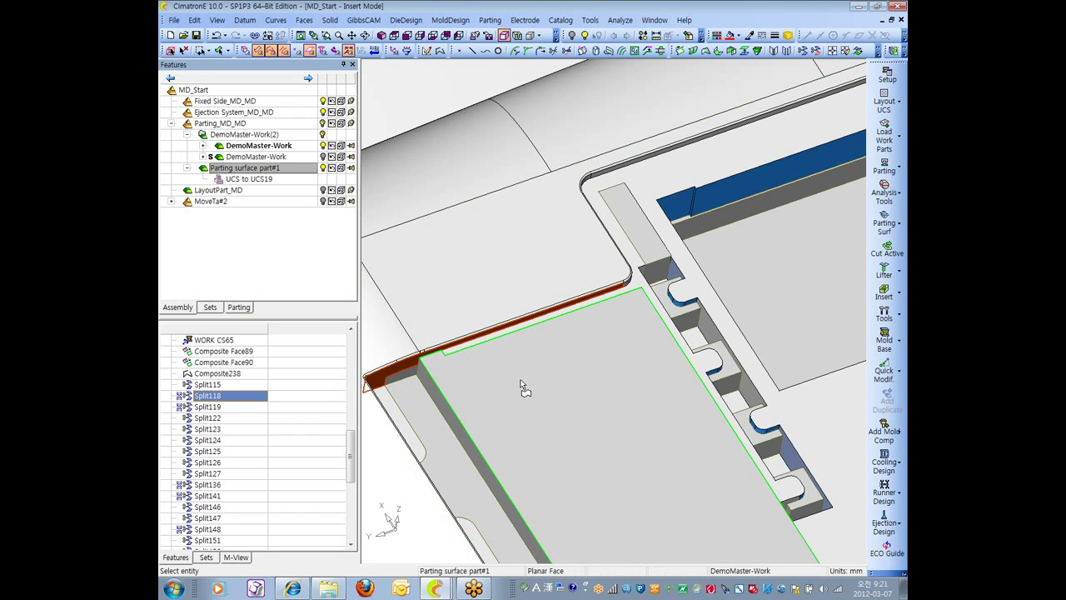
{"action": "middle_click_drag", "start_coordinate": [507, 386], "coordinate": [515, 382]}
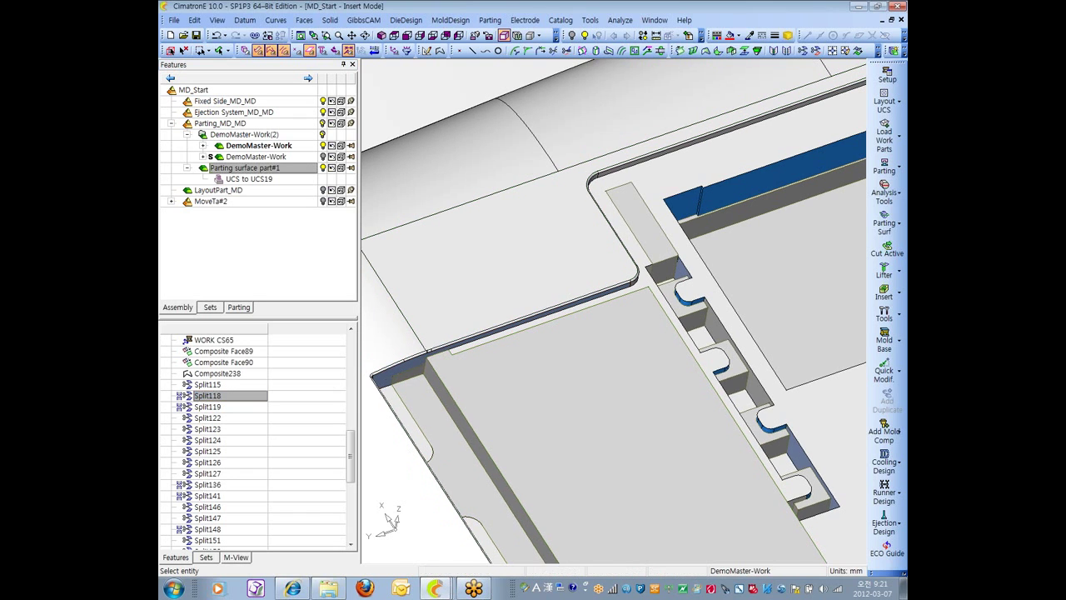
{"action": "scroll", "coordinate": [624, 457], "scroll_direction": "up", "scroll_amount": 3}
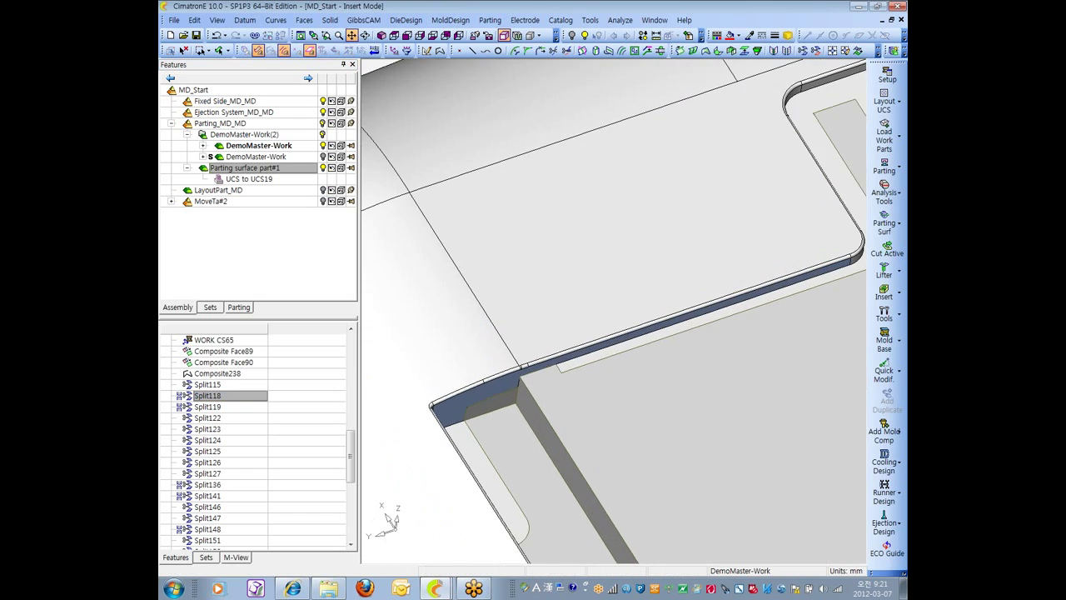
- Roll the history insert position back to directly after Split115 and look closely at the pocket corner
{"action": "right_click", "coordinate": [207, 386]}
{"action": "left_click", "coordinate": [238, 424]}
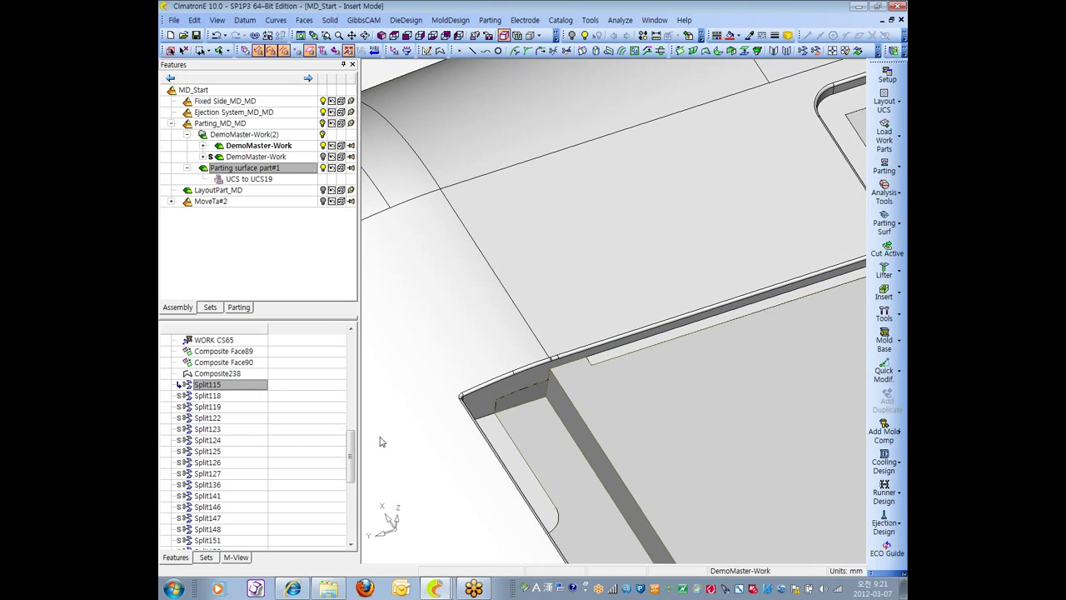
{"action": "scroll", "coordinate": [411, 350], "scroll_direction": "up", "scroll_amount": 3}
{"action": "scroll", "coordinate": [412, 351], "scroll_direction": "down", "scroll_amount": 3}
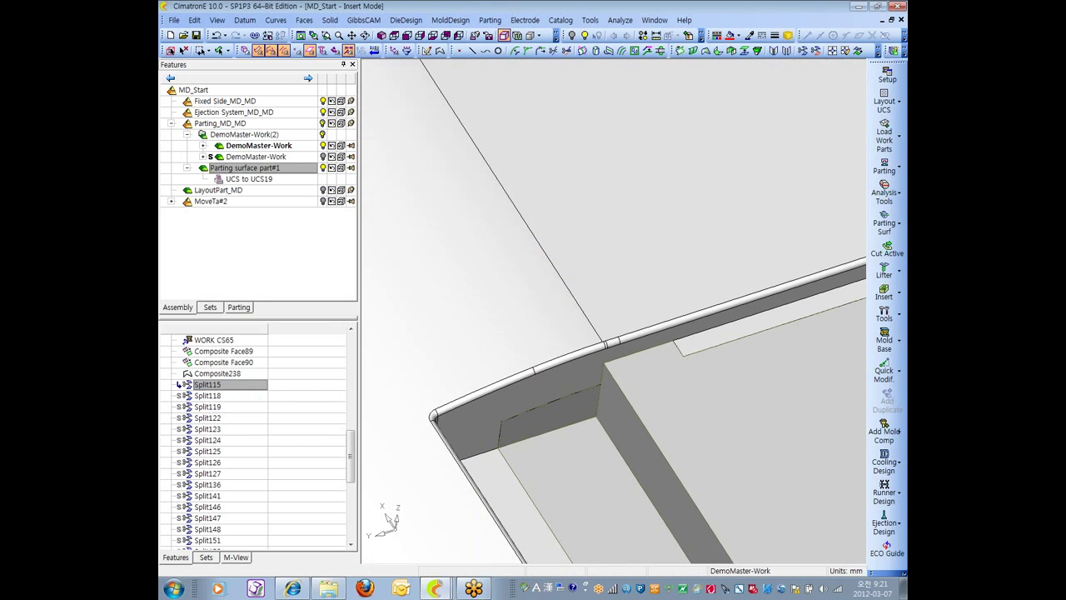
{"action": "right_click", "coordinate": [205, 398]}
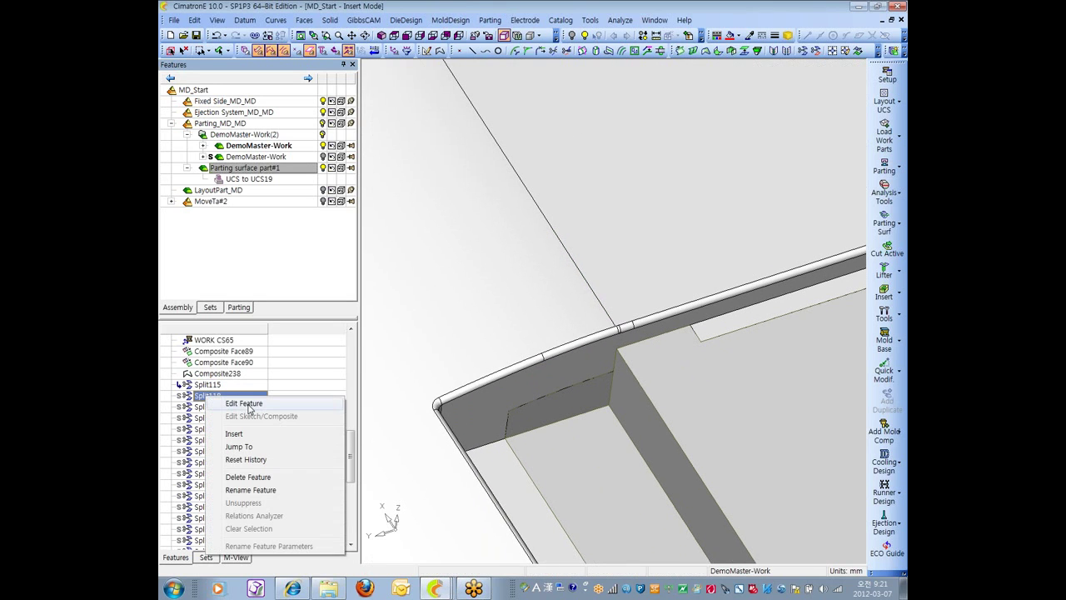
{"action": "left_click", "coordinate": [245, 404]}
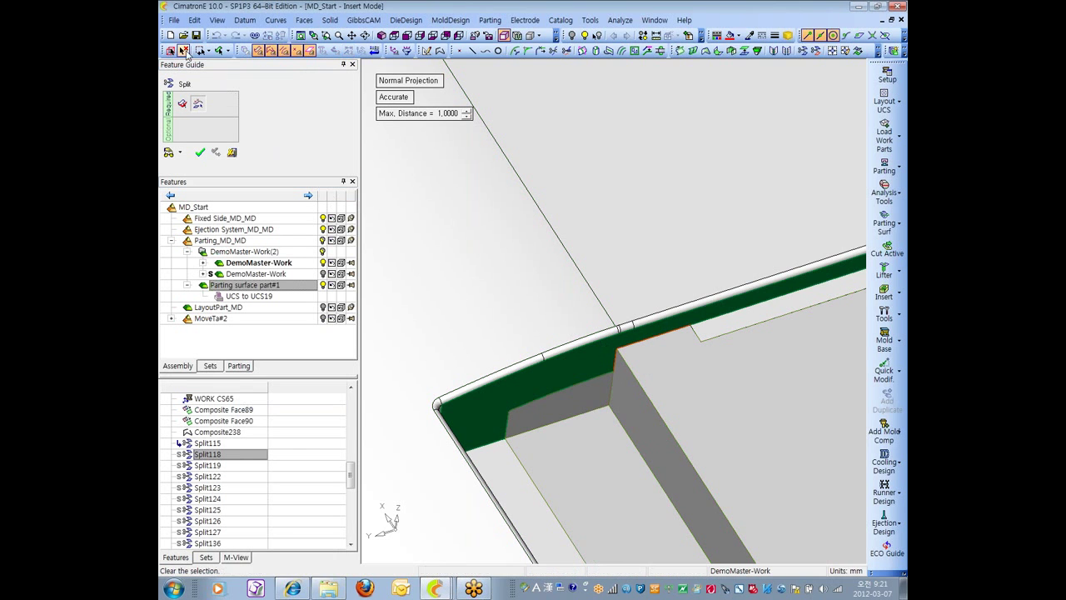
{"action": "left_click", "coordinate": [232, 152]}
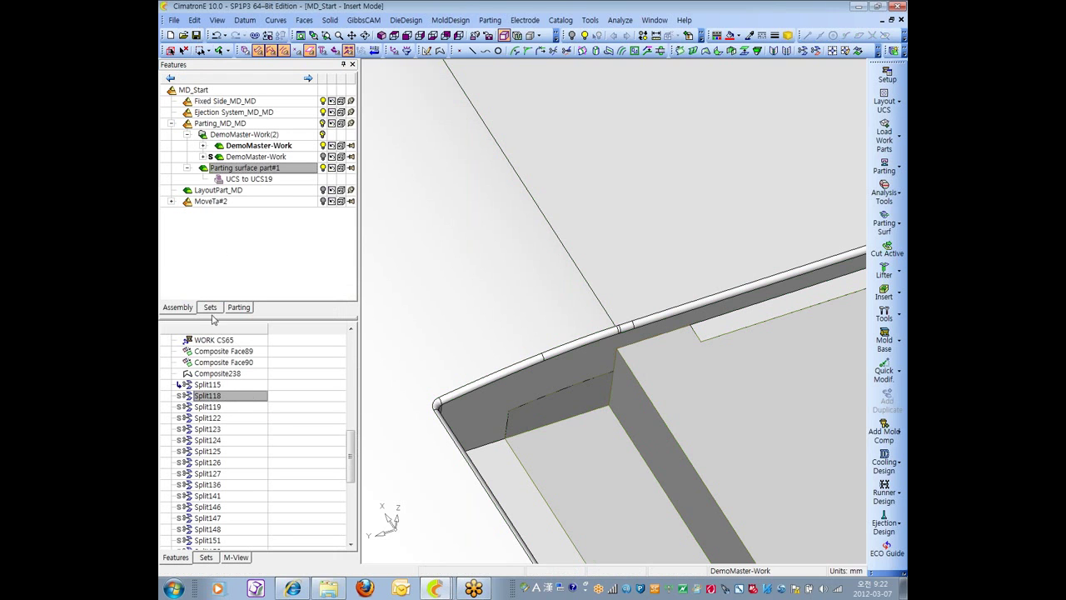
- Create a chained composite curve from the parting surface's vertical pocket-corner edge to the adjoining short edge along the wall
{"action": "left_click", "coordinate": [283, 22]}
{"action": "left_click", "coordinate": [289, 48]}
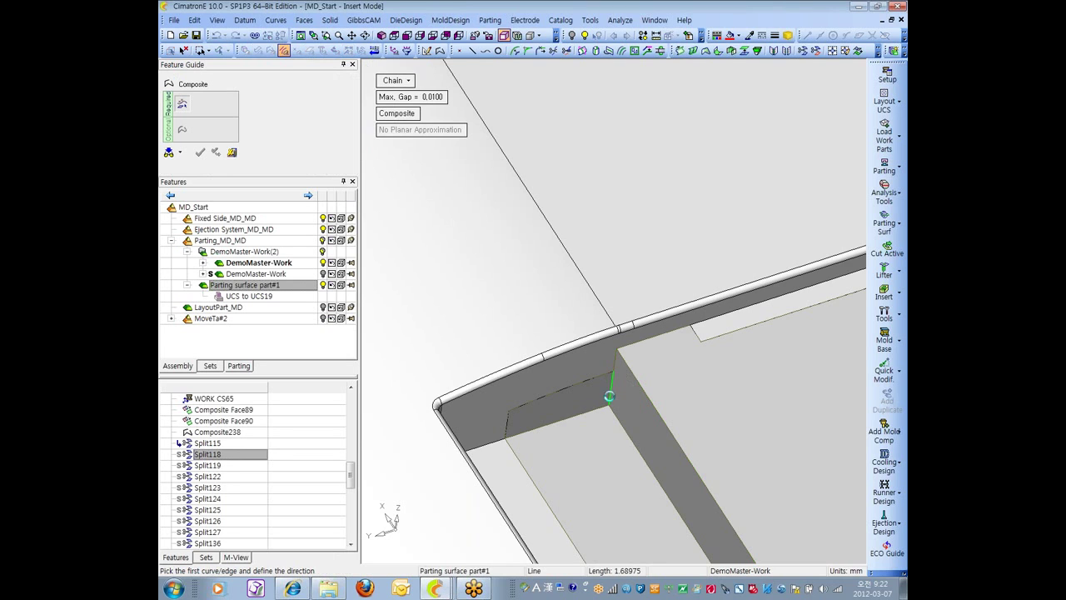
{"action": "left_click", "coordinate": [611, 393]}
{"action": "left_click", "coordinate": [658, 338]}
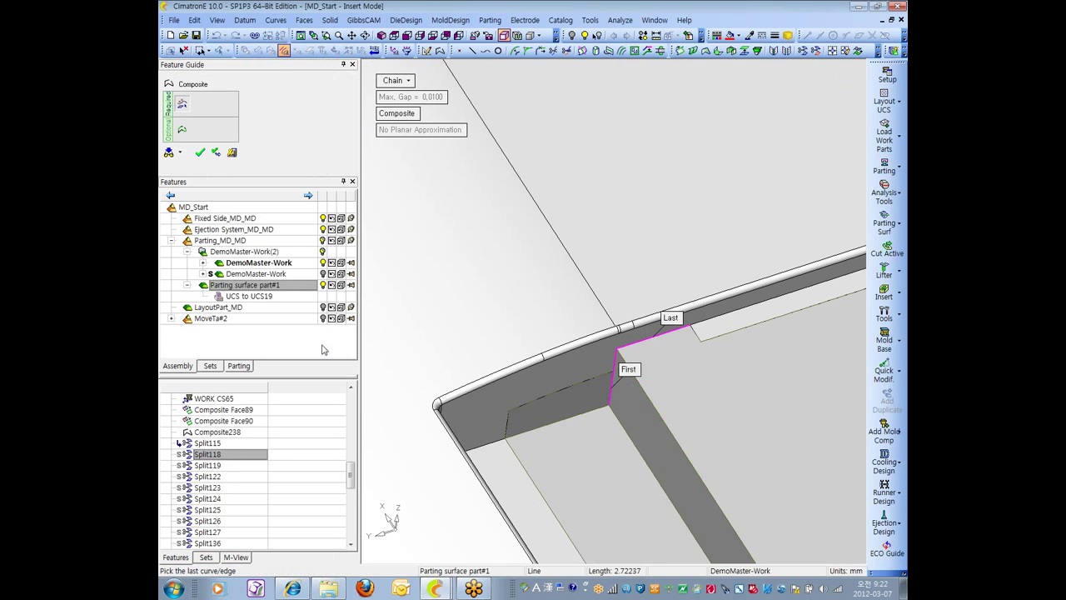
{"action": "left_click", "coordinate": [199, 152]}
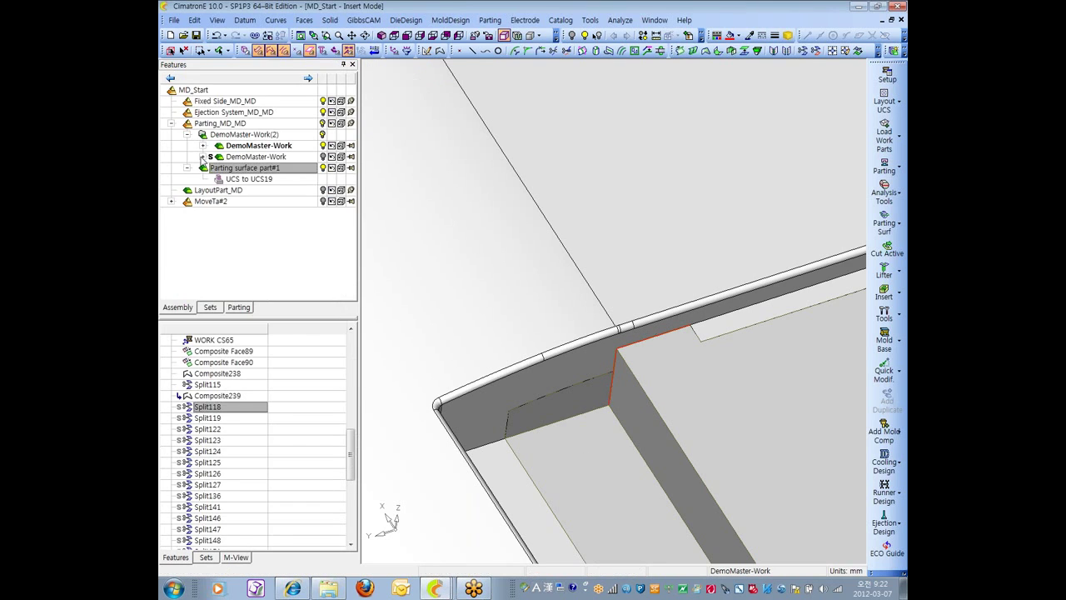
- Edit Split118, clear its old splitting entity and use Composite239 at the pocket corner instead
{"action": "left_click", "coordinate": [204, 408]}
{"action": "right_click", "coordinate": [204, 407]}
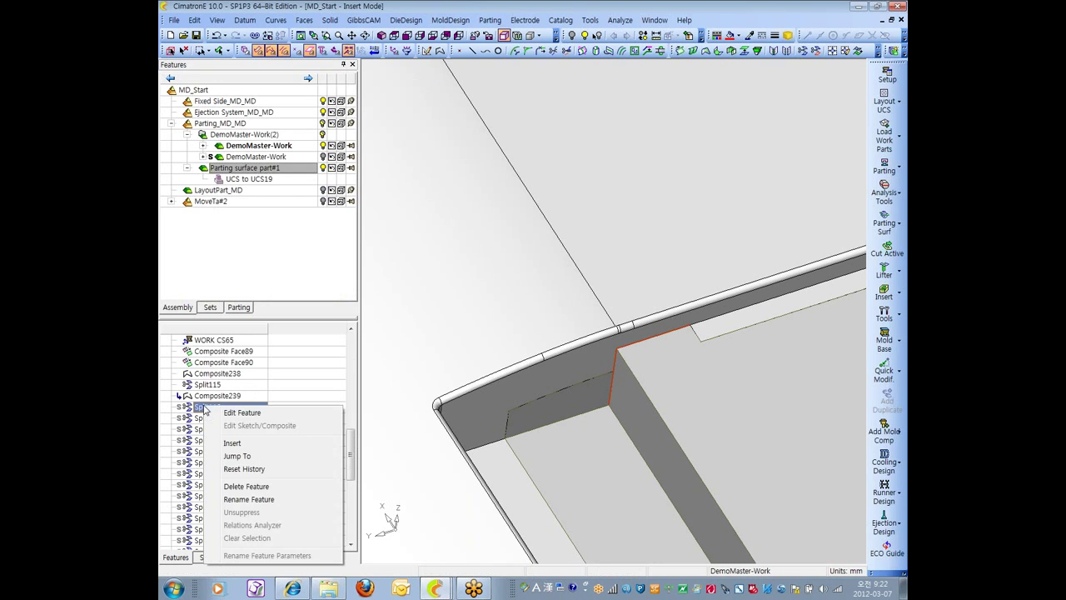
{"action": "left_click", "coordinate": [249, 412]}
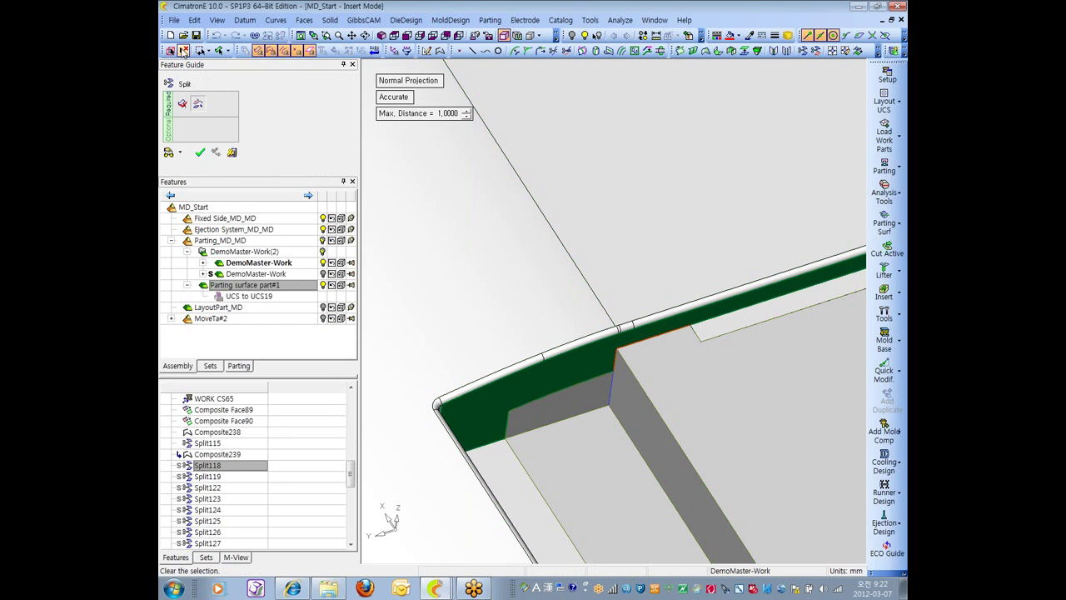
{"action": "left_click", "coordinate": [184, 51]}
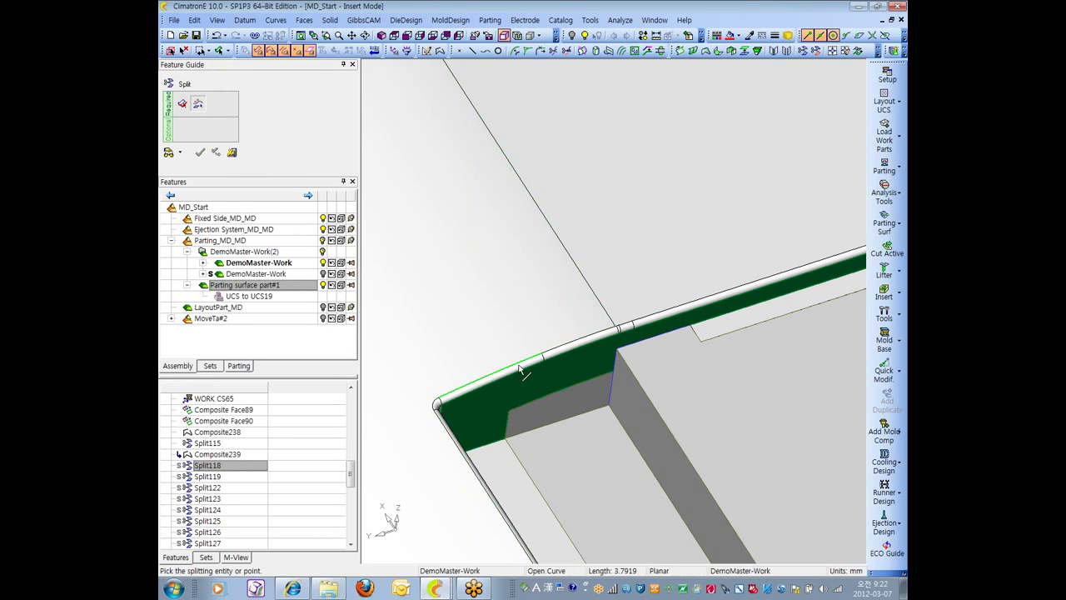
{"action": "left_click", "coordinate": [612, 381]}
{"action": "left_click", "coordinate": [200, 152]}
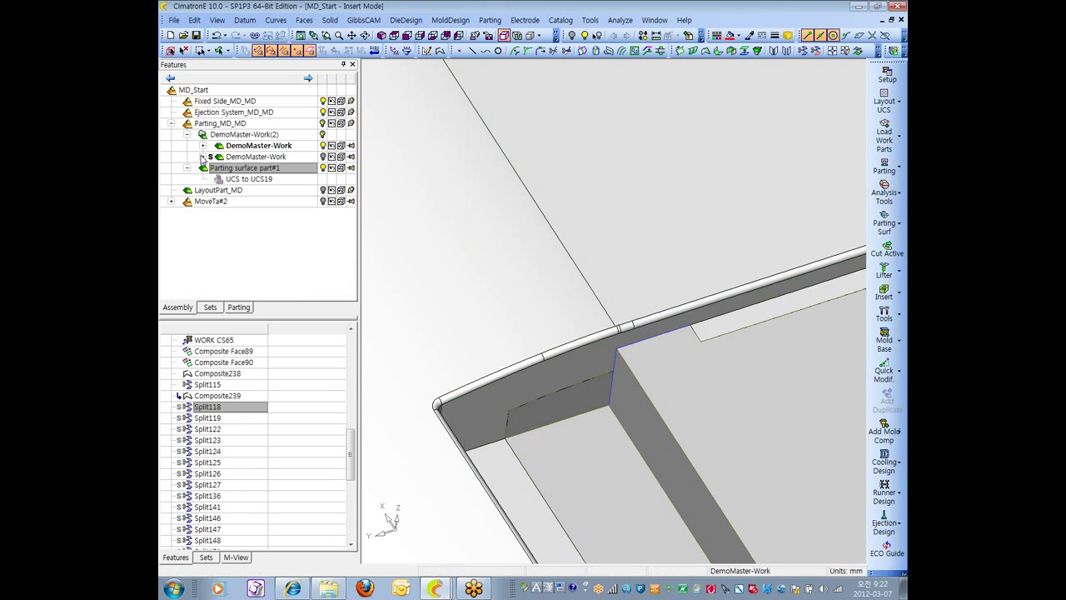
- Advance the history insert position to Split119 and on to Split123, checking the regenerated wall split
{"action": "right_click", "coordinate": [212, 421]}
{"action": "left_click", "coordinate": [240, 456]}
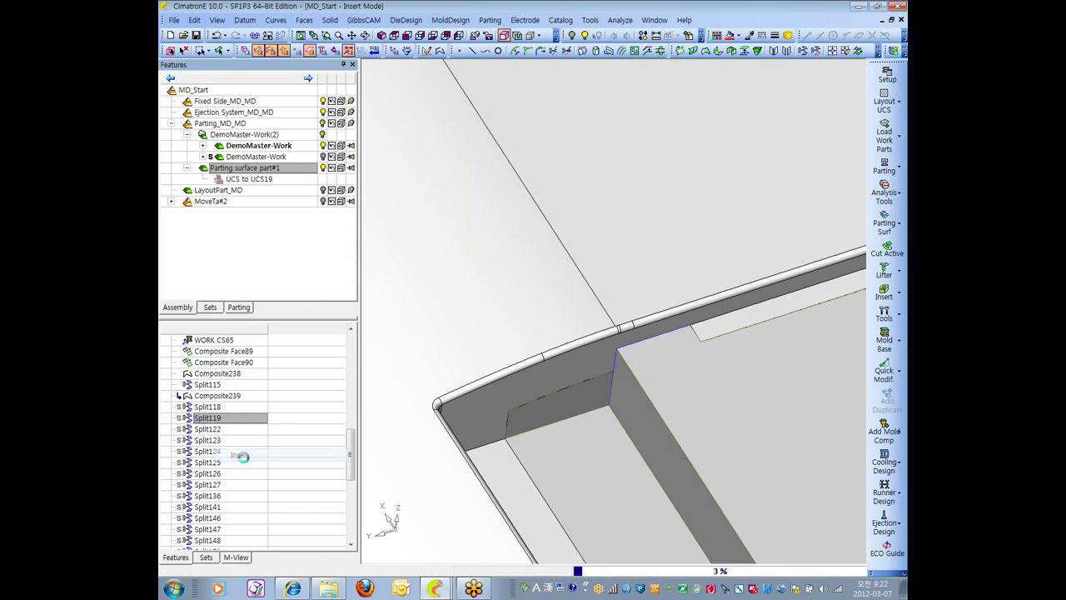
{"action": "right_click", "coordinate": [207, 442]}
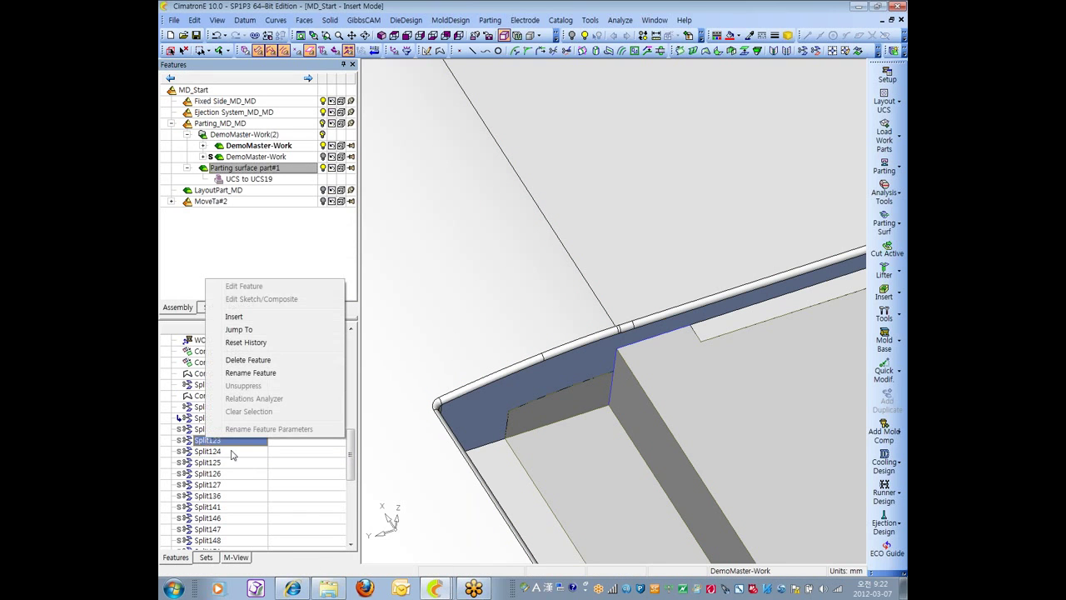
{"action": "left_click", "coordinate": [241, 317]}
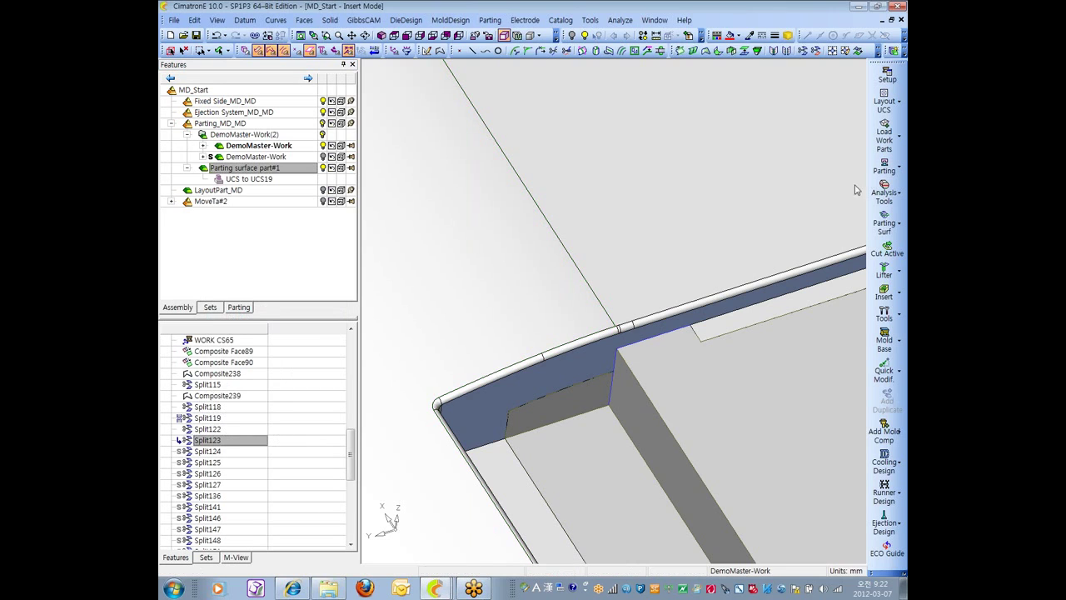
{"action": "scroll", "coordinate": [545, 337], "scroll_direction": "down", "scroll_amount": 5}
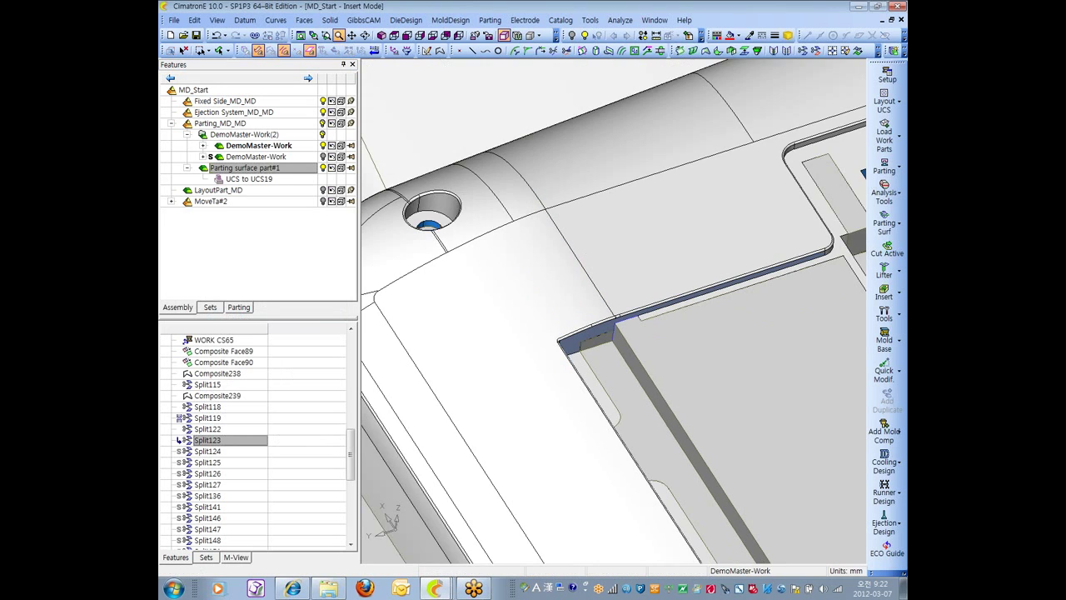
{"action": "scroll", "coordinate": [545, 338], "scroll_direction": "down", "scroll_amount": 2}
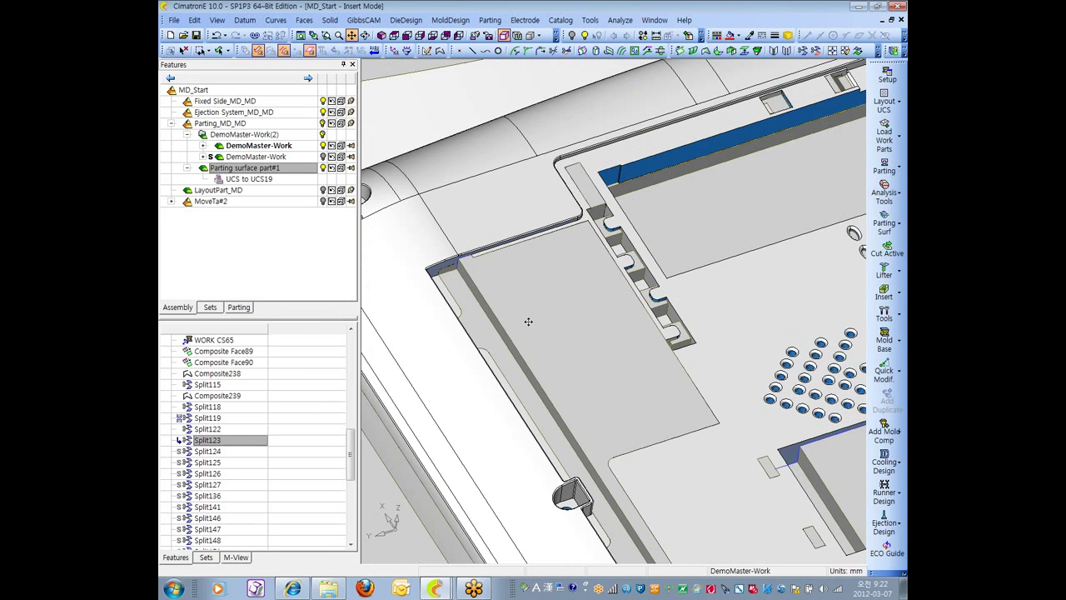
- Roll the history insert position back to directly after Split118
{"action": "left_click", "coordinate": [207, 406]}
{"action": "right_click", "coordinate": [208, 407]}
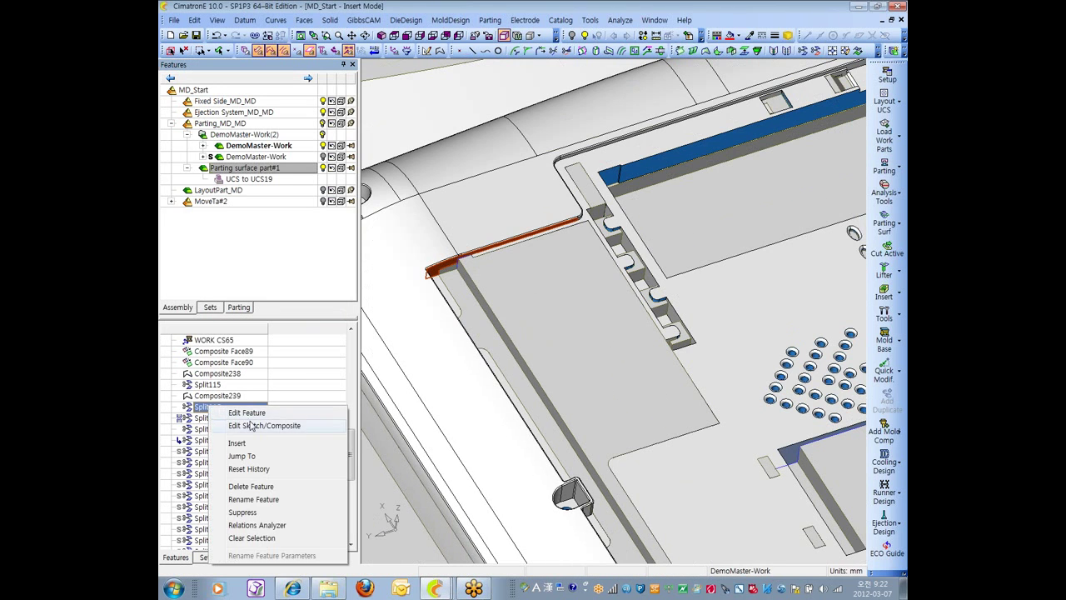
{"action": "left_click", "coordinate": [242, 443]}
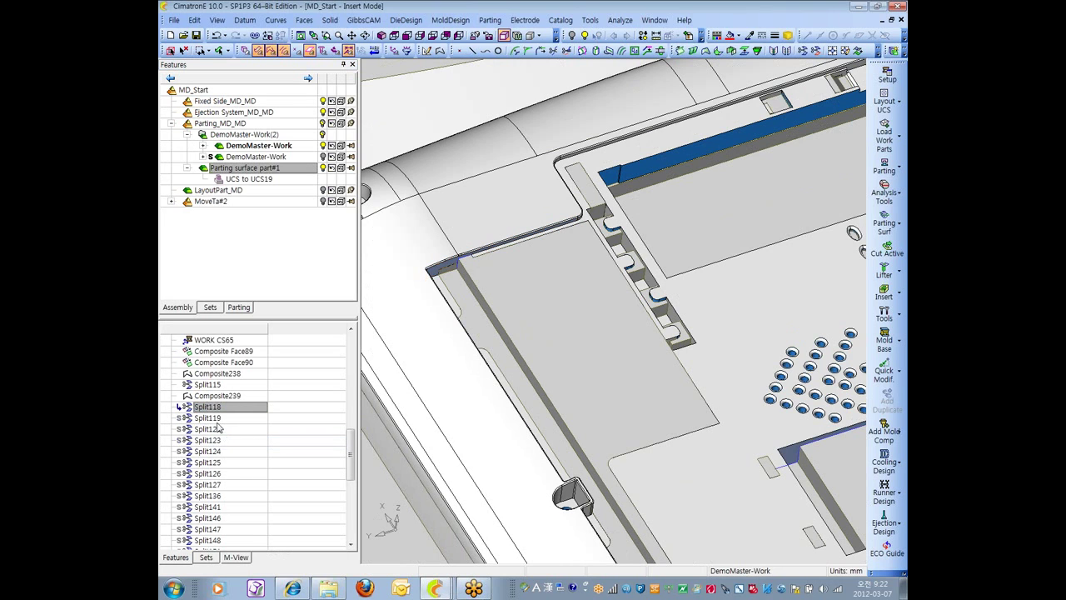
- Locate Split119 and Split122 in the feature history and move the insert position forward to Split122
{"action": "left_click", "coordinate": [214, 420]}
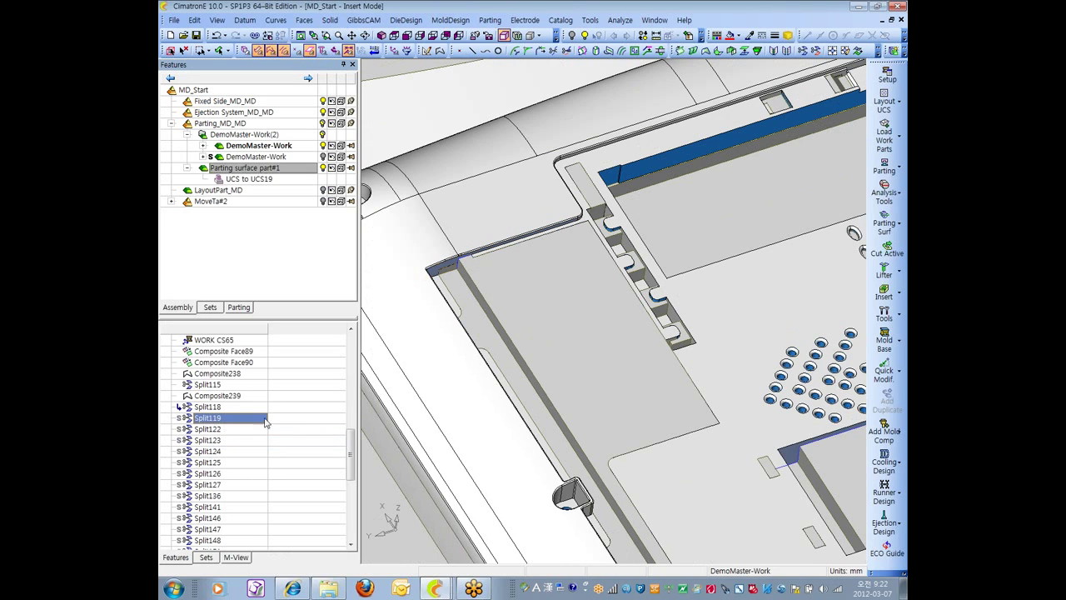
{"action": "middle_click_drag", "start_coordinate": [638, 281], "coordinate": [658, 290]}
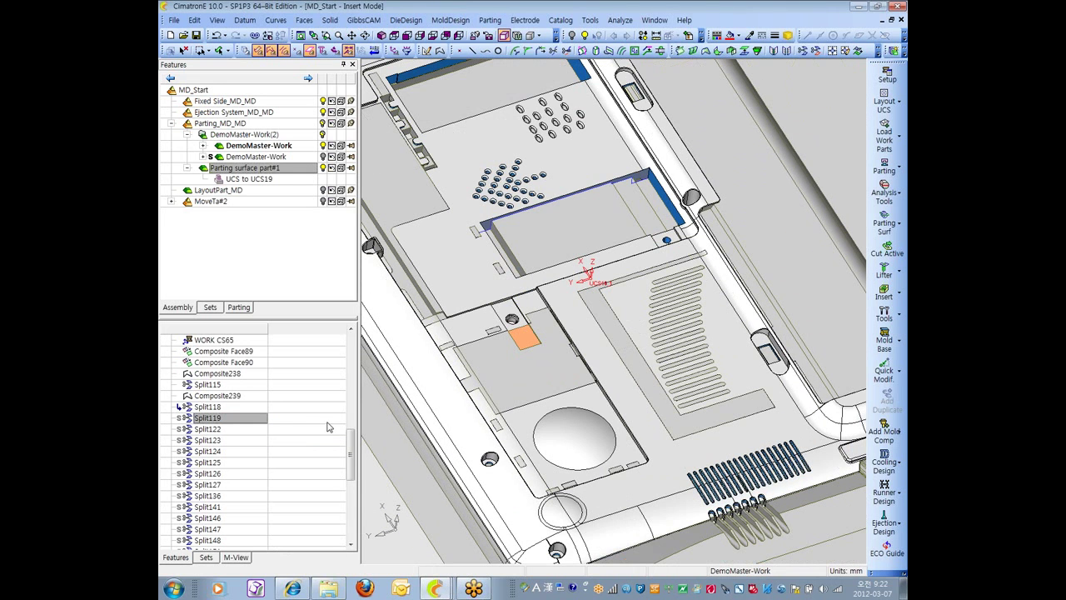
{"action": "left_click", "coordinate": [216, 419]}
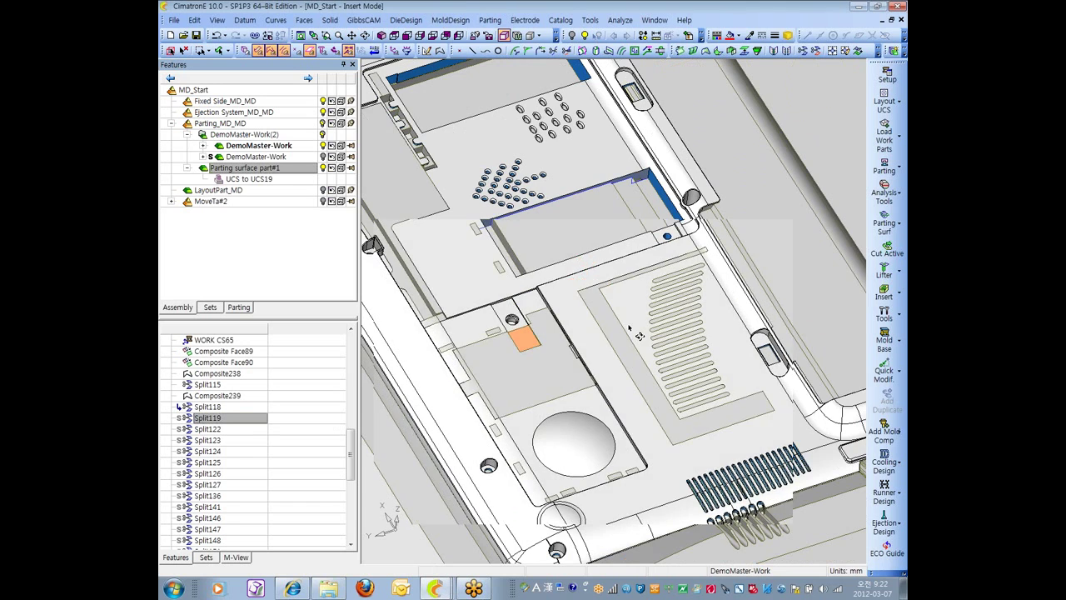
{"action": "middle_click_drag", "start_coordinate": [630, 328], "coordinate": [563, 337]}
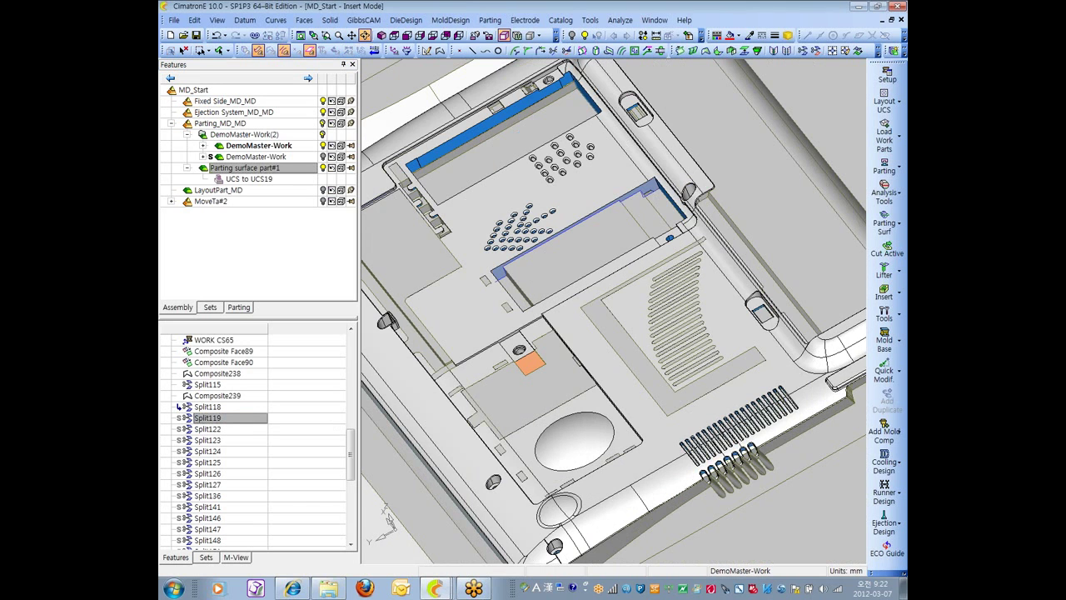
{"action": "left_click", "coordinate": [208, 428]}
{"action": "right_click", "coordinate": [208, 428]}
{"action": "left_click", "coordinate": [256, 322]}
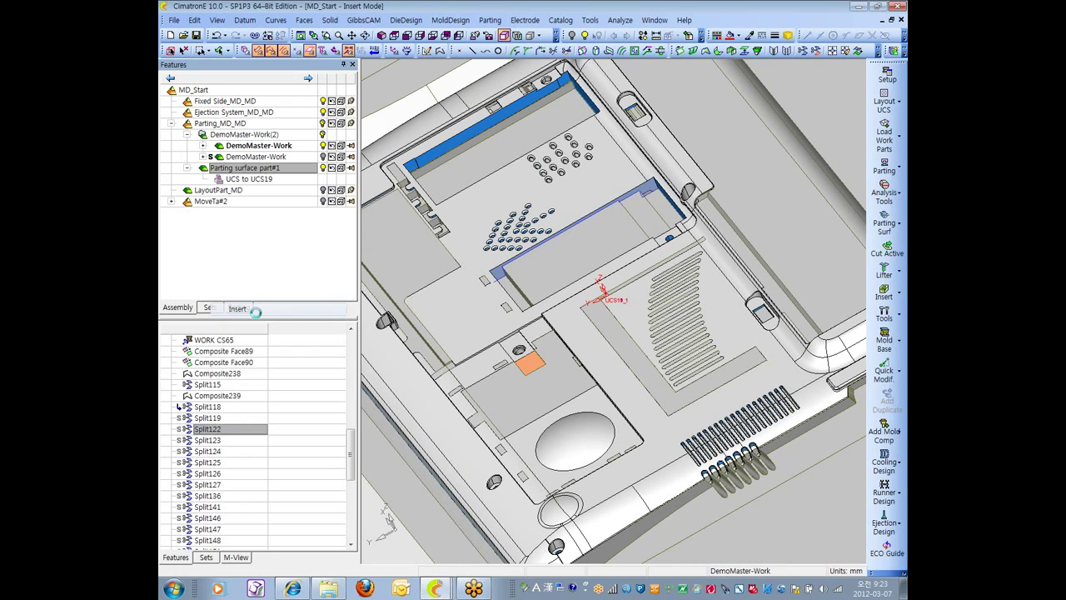
- Compare which areas of the part Split119 and Split122 affect by highlighting each split on the model
{"action": "left_click", "coordinate": [214, 419]}
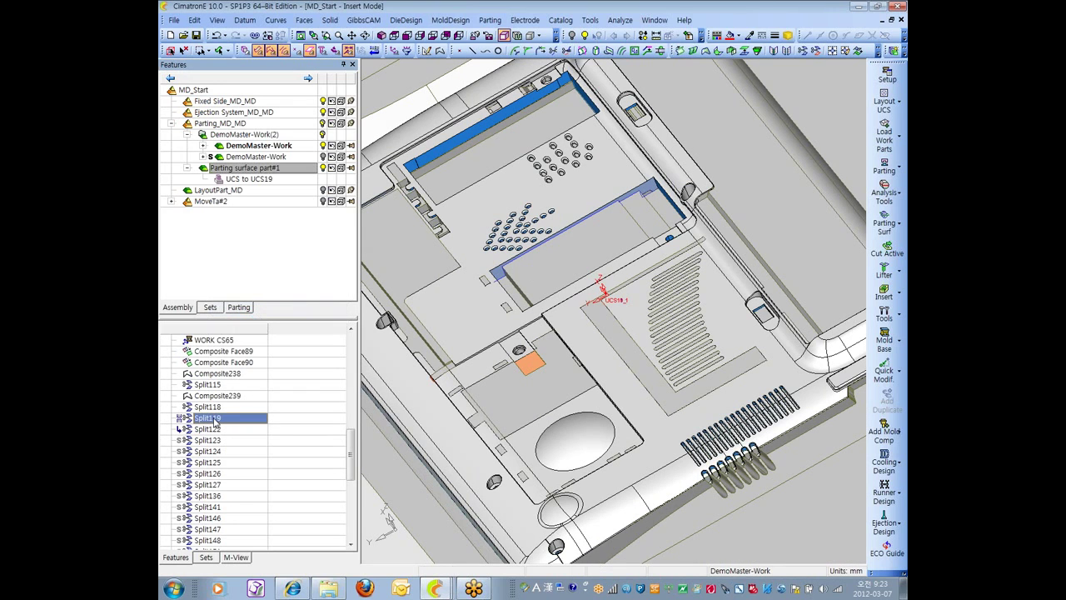
{"action": "middle_click_drag", "start_coordinate": [687, 308], "coordinate": [720, 305]}
{"action": "scroll", "coordinate": [682, 305], "scroll_direction": "up", "scroll_amount": 5}
{"action": "left_click", "coordinate": [218, 419]}
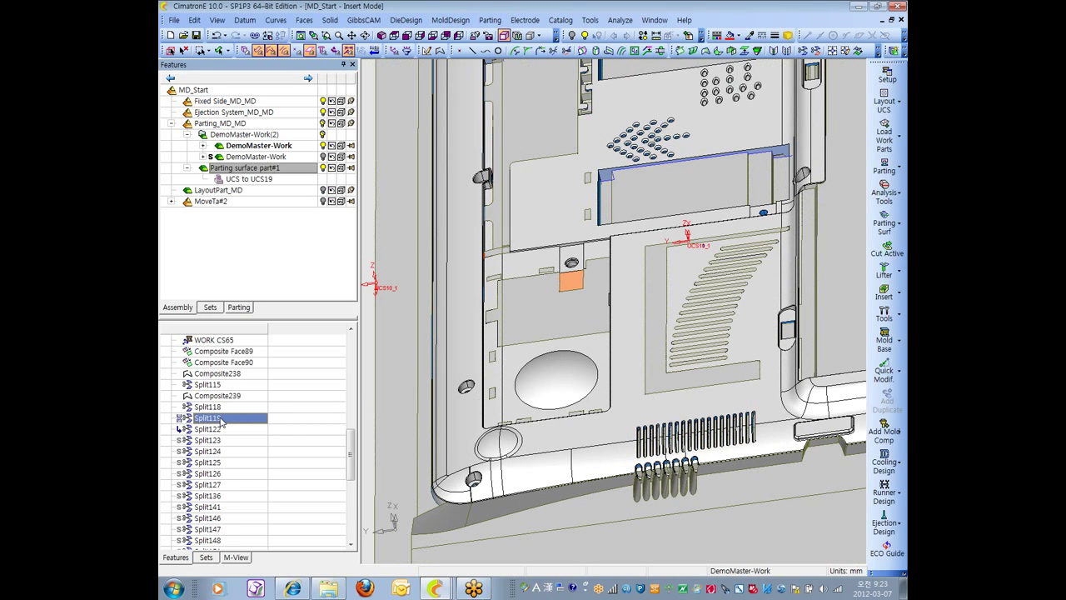
{"action": "left_click", "coordinate": [218, 429]}
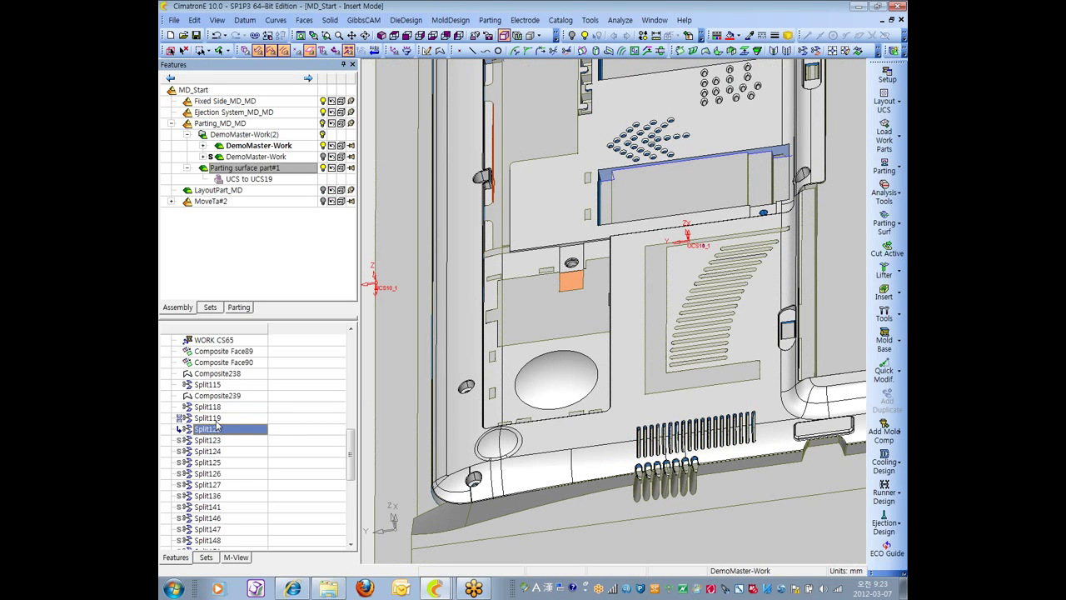
{"action": "left_click", "coordinate": [220, 419]}
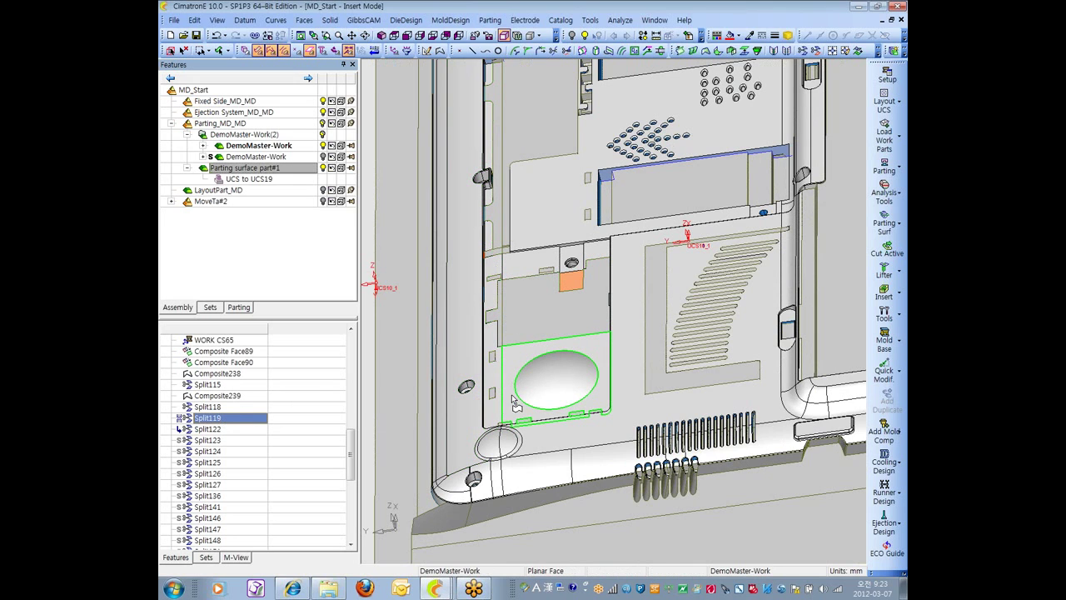
- Examine the narrow wall face split by Split119 at the pocket corner, from both sides of the part
{"action": "middle_click_drag", "start_coordinate": [525, 428], "coordinate": [538, 433]}
{"action": "scroll", "coordinate": [624, 302], "scroll_direction": "up", "scroll_amount": 10}
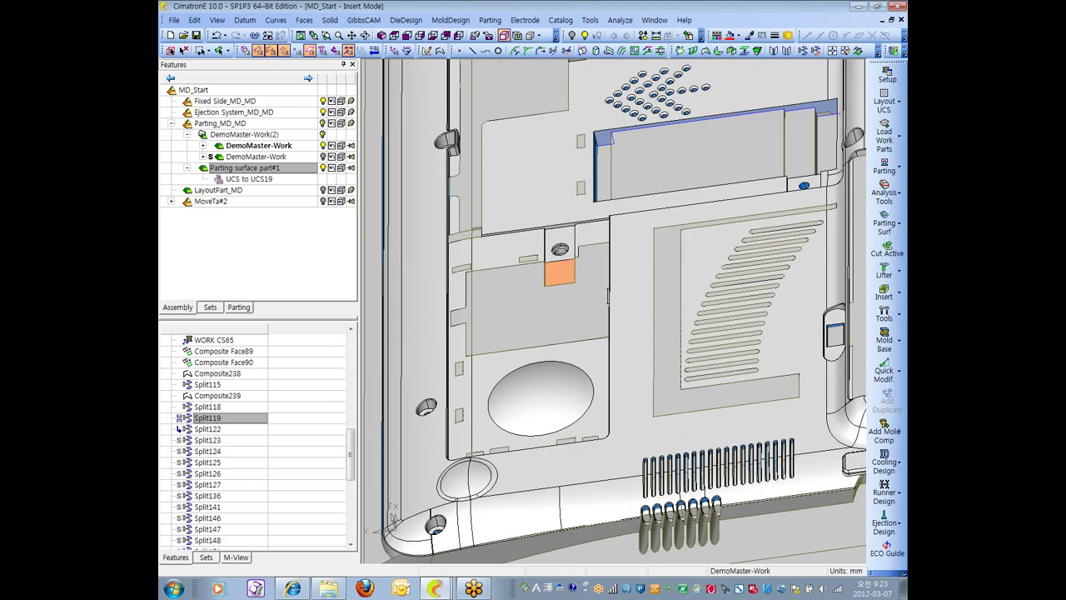
{"action": "scroll", "coordinate": [624, 302], "scroll_direction": "up", "scroll_amount": 3}
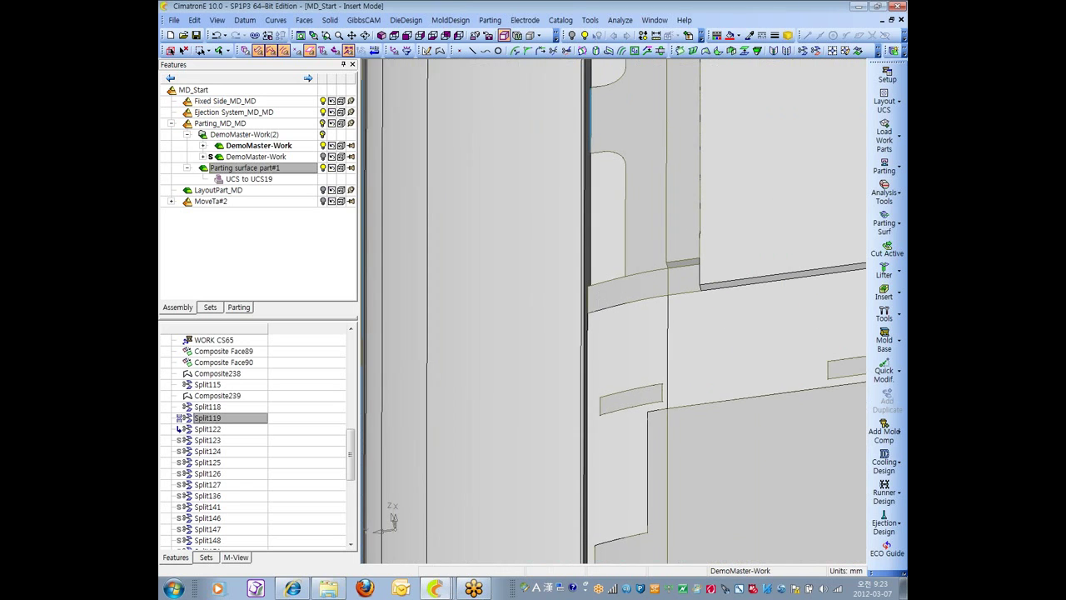
{"action": "left_click", "coordinate": [218, 429]}
{"action": "left_click", "coordinate": [218, 419]}
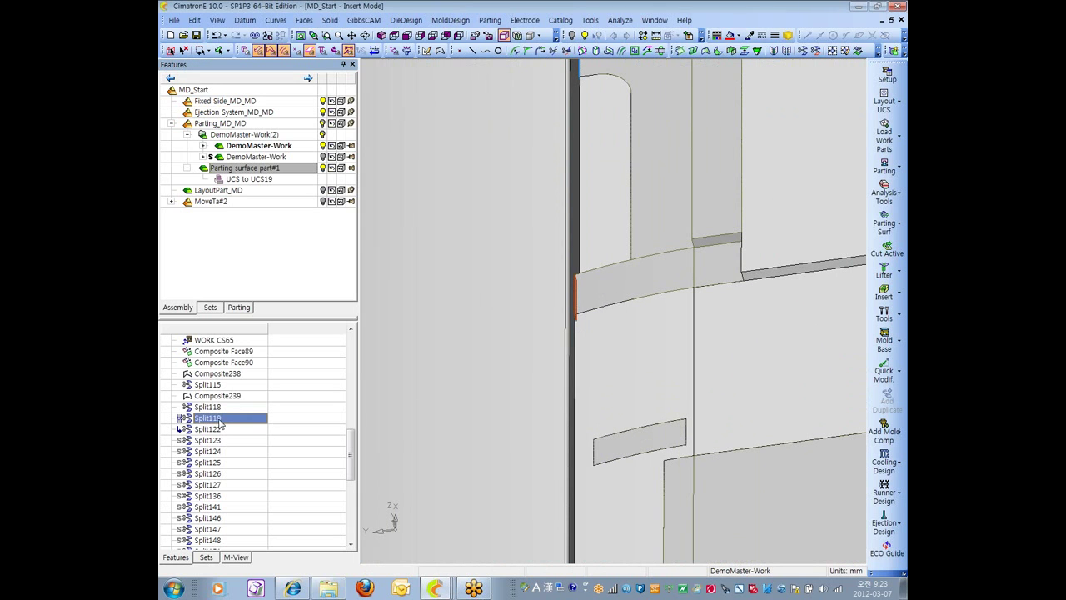
{"action": "middle_click_drag", "start_coordinate": [585, 323], "coordinate": [598, 415]}
{"action": "scroll", "coordinate": [598, 415], "scroll_direction": "up", "scroll_amount": 8}
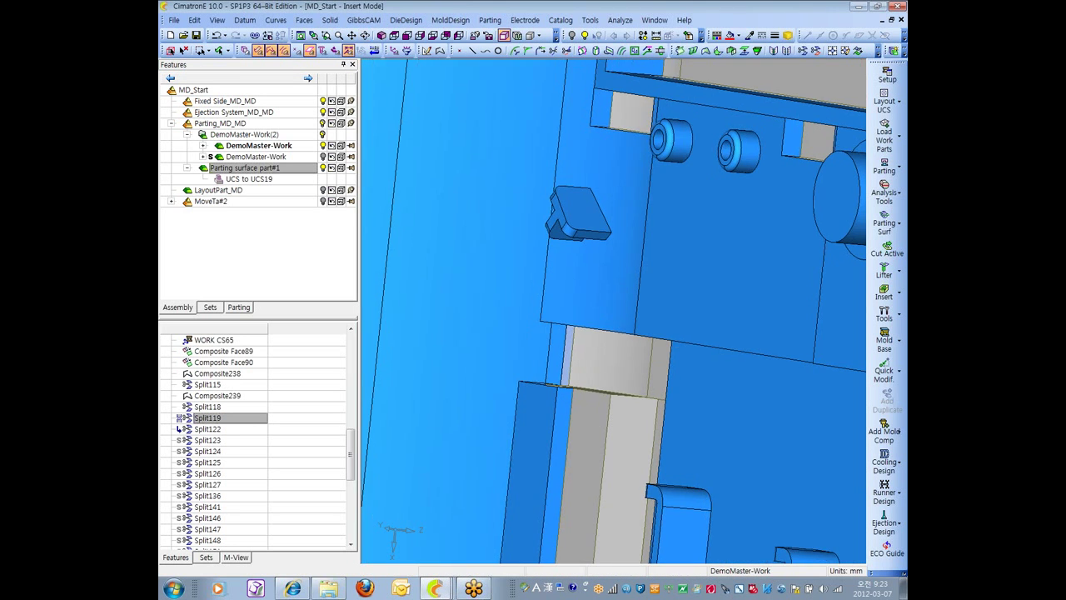
{"action": "scroll", "coordinate": [519, 262], "scroll_direction": "down", "scroll_amount": 4}
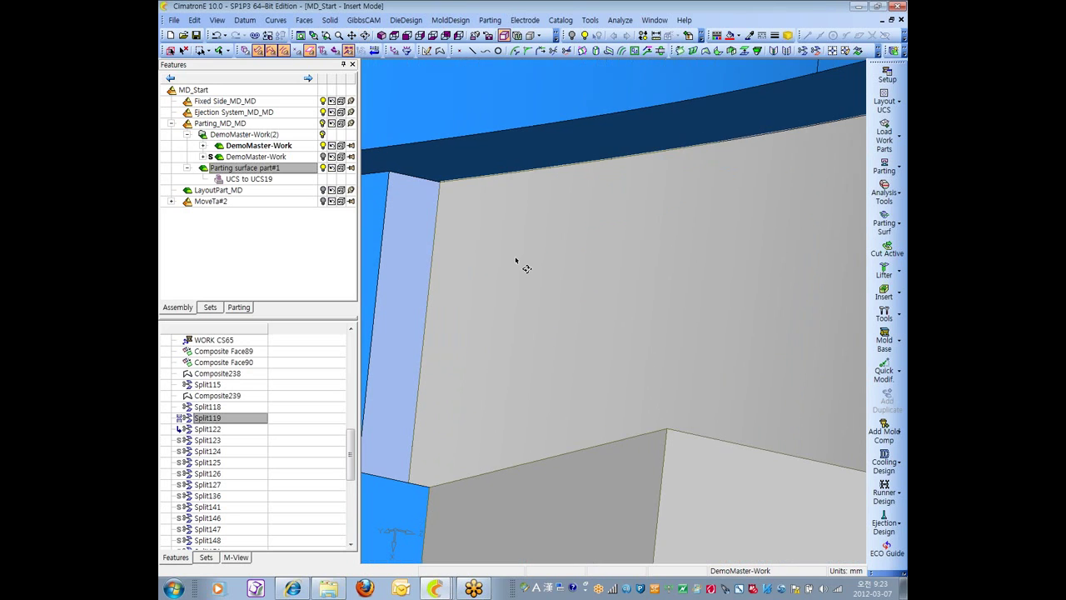
- Open Split119 for editing, check its split face and splitting entity, close the feature and inspect the surrounding ribs and openings
{"action": "right_click", "coordinate": [222, 421]}
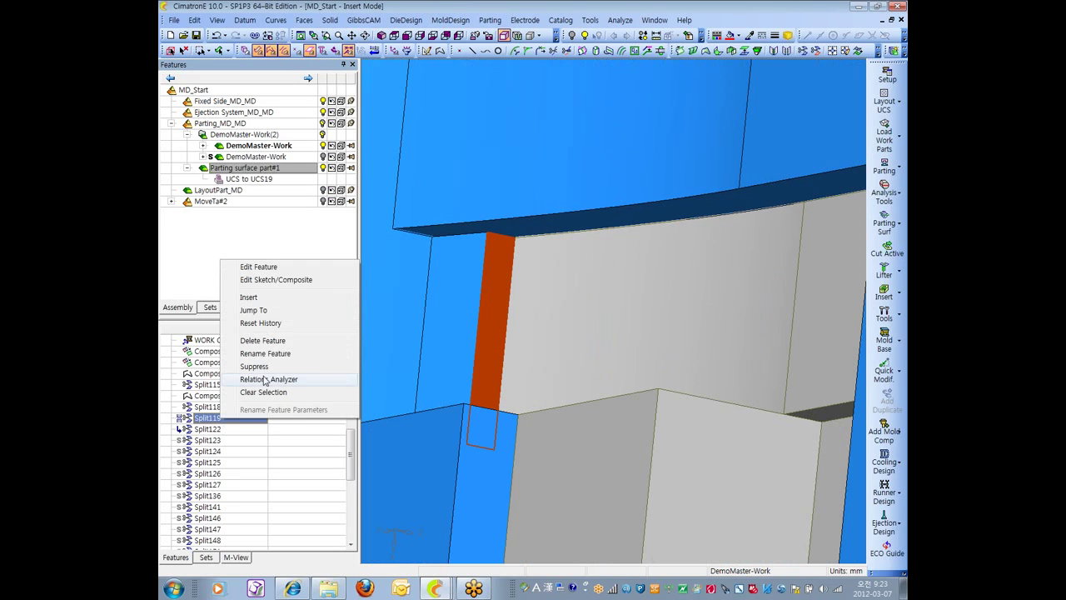
{"action": "left_click", "coordinate": [266, 267]}
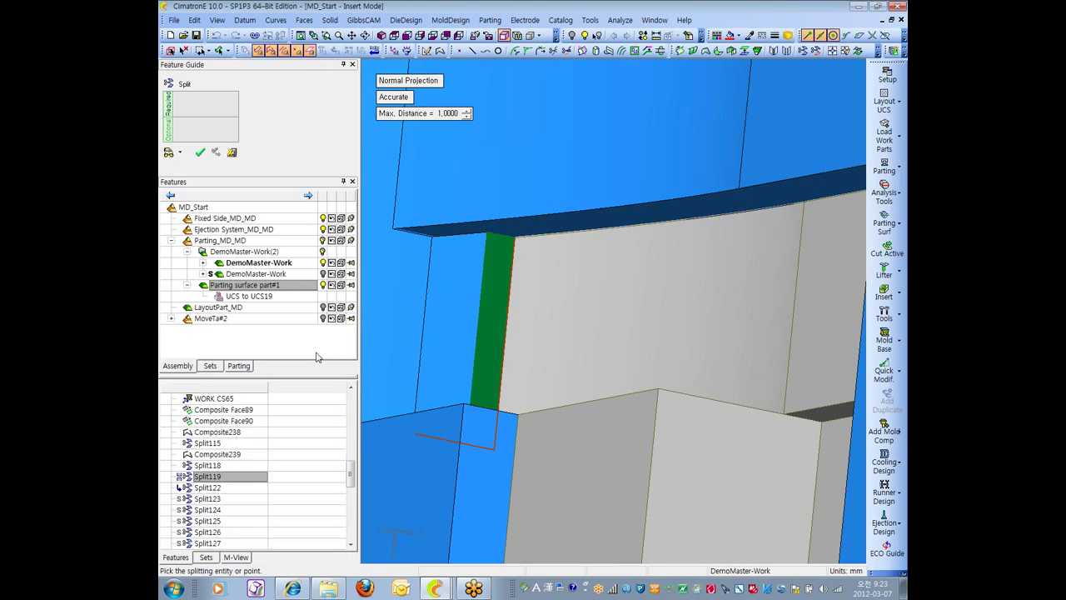
{"action": "middle_click_drag", "start_coordinate": [541, 383], "coordinate": [514, 410]}
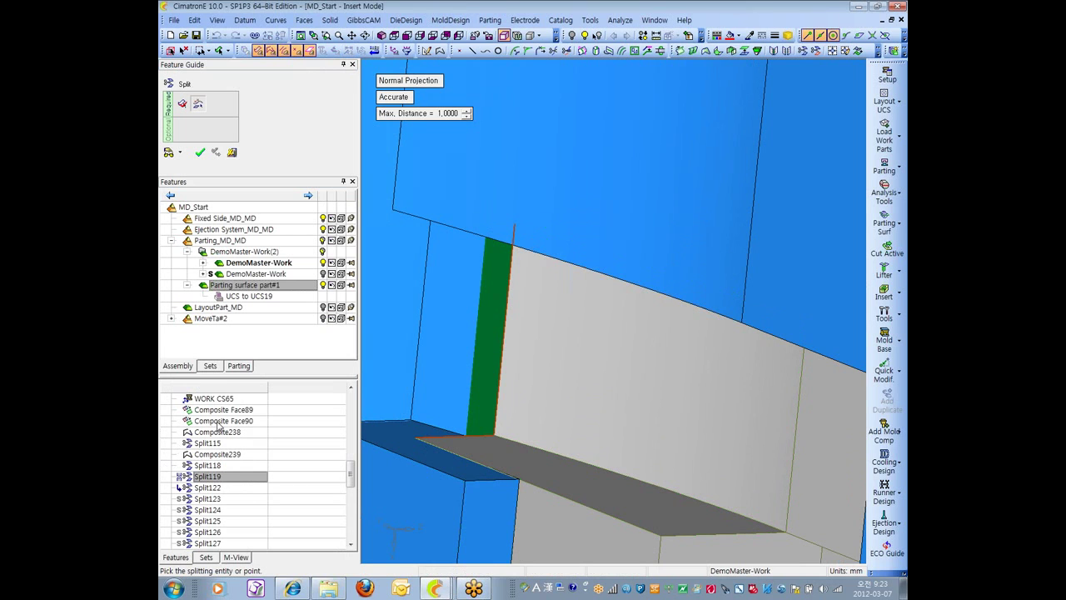
{"action": "left_click", "coordinate": [200, 152]}
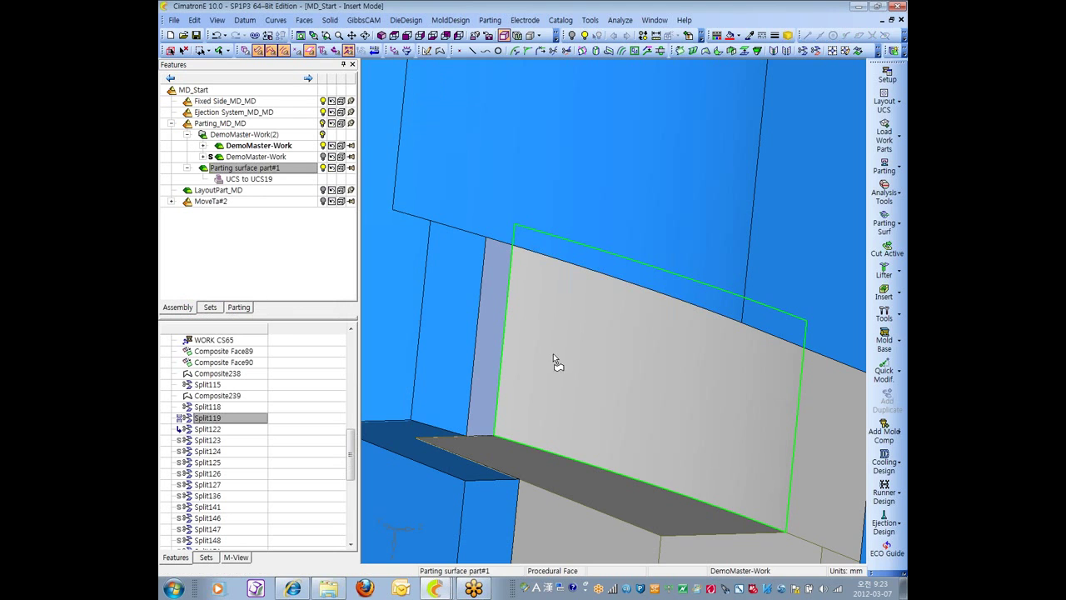
{"action": "scroll", "coordinate": [553, 353], "scroll_direction": "down", "scroll_amount": 4}
{"action": "scroll", "coordinate": [614, 311], "scroll_direction": "down", "scroll_amount": 5}
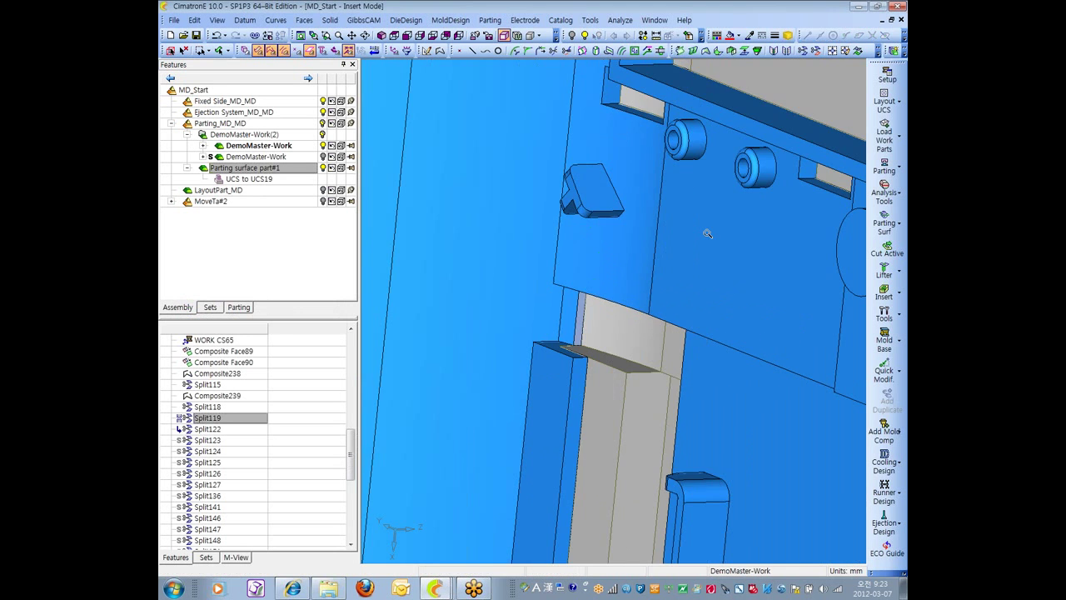
{"action": "scroll", "coordinate": [614, 312], "scroll_direction": "up", "scroll_amount": 2}
{"action": "scroll", "coordinate": [570, 410], "scroll_direction": "down", "scroll_amount": 4}
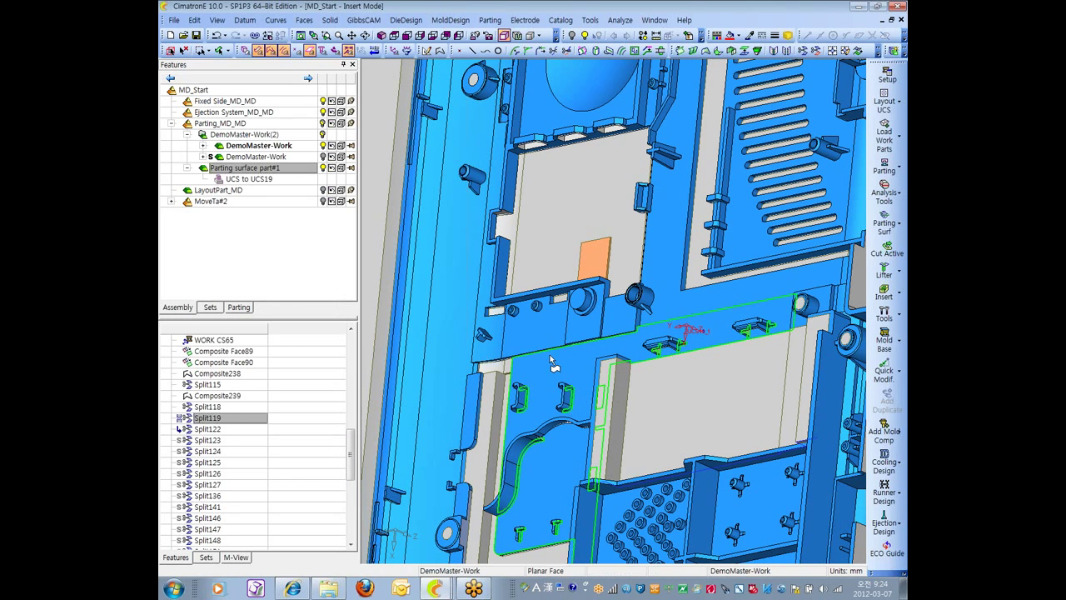
- Try to delete Composite213 beneath BoundedFace214 and resolve the resulting Trim Face217 conflict
{"action": "scroll", "coordinate": [235, 424], "scroll_direction": "up", "scroll_amount": 6}
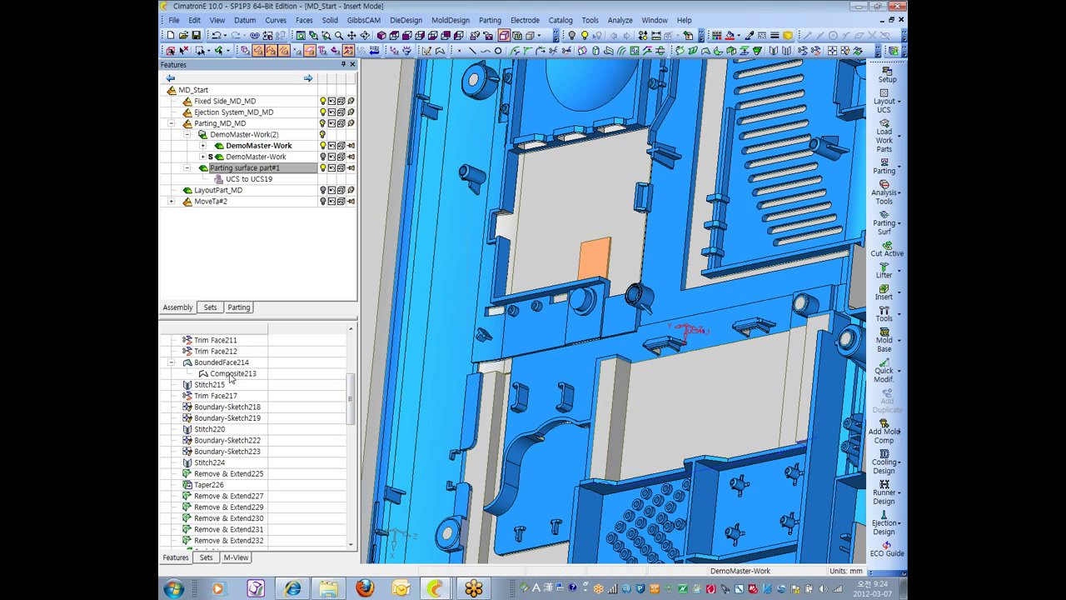
{"action": "right_click", "coordinate": [231, 375]}
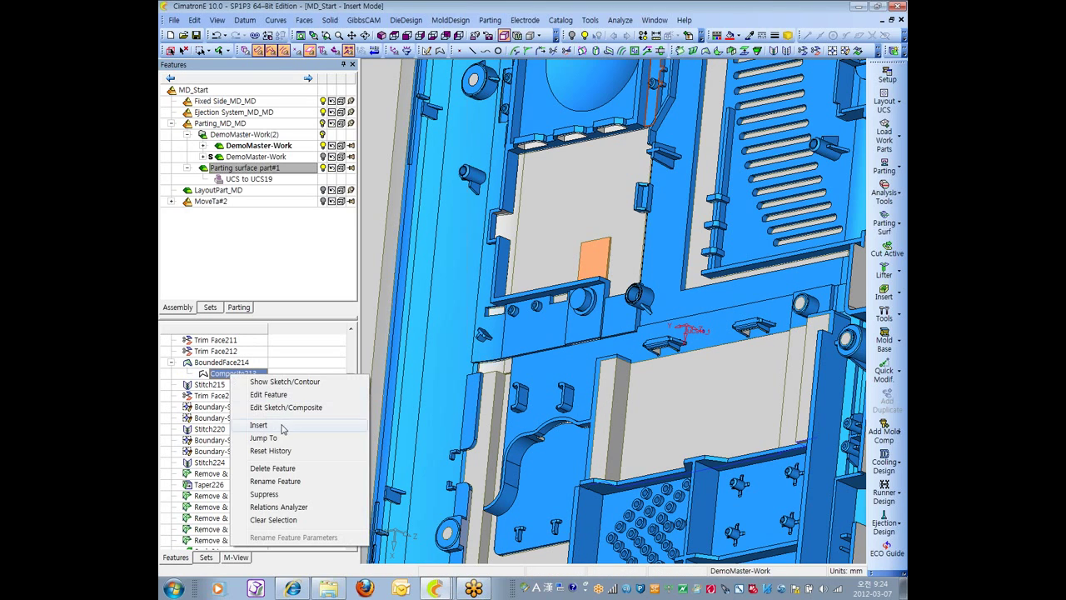
{"action": "left_click", "coordinate": [280, 470]}
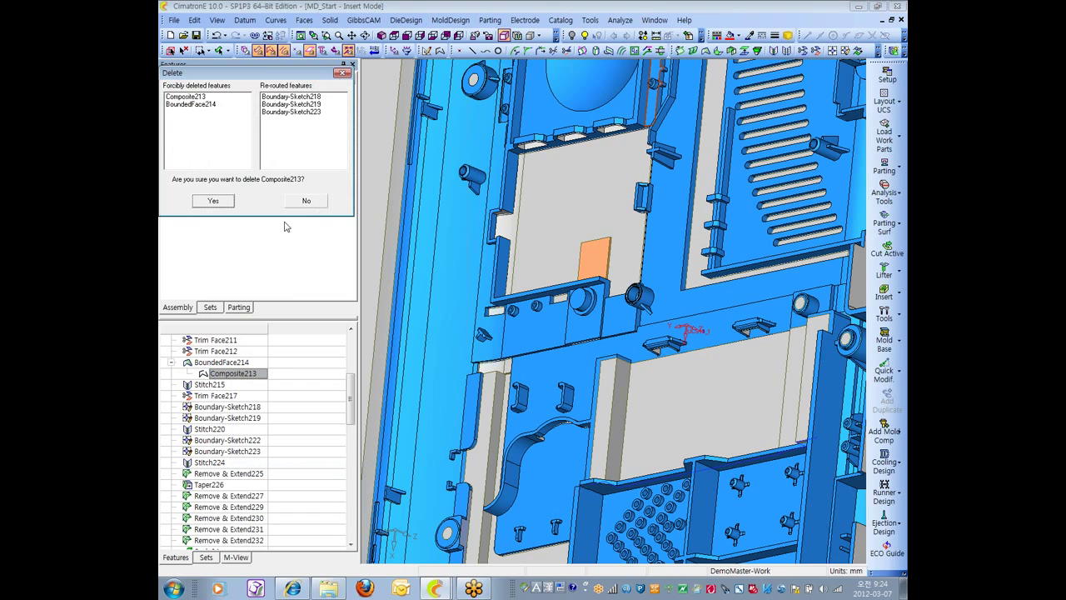
{"action": "left_click", "coordinate": [214, 200]}
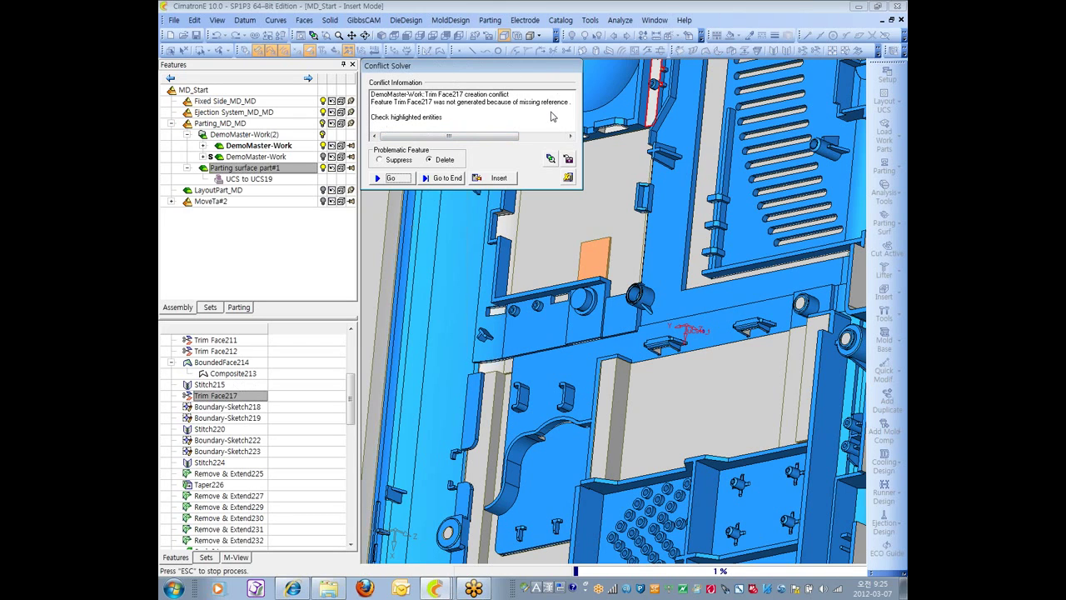
{"action": "left_click", "coordinate": [386, 165]}
{"action": "left_click", "coordinate": [448, 158]}
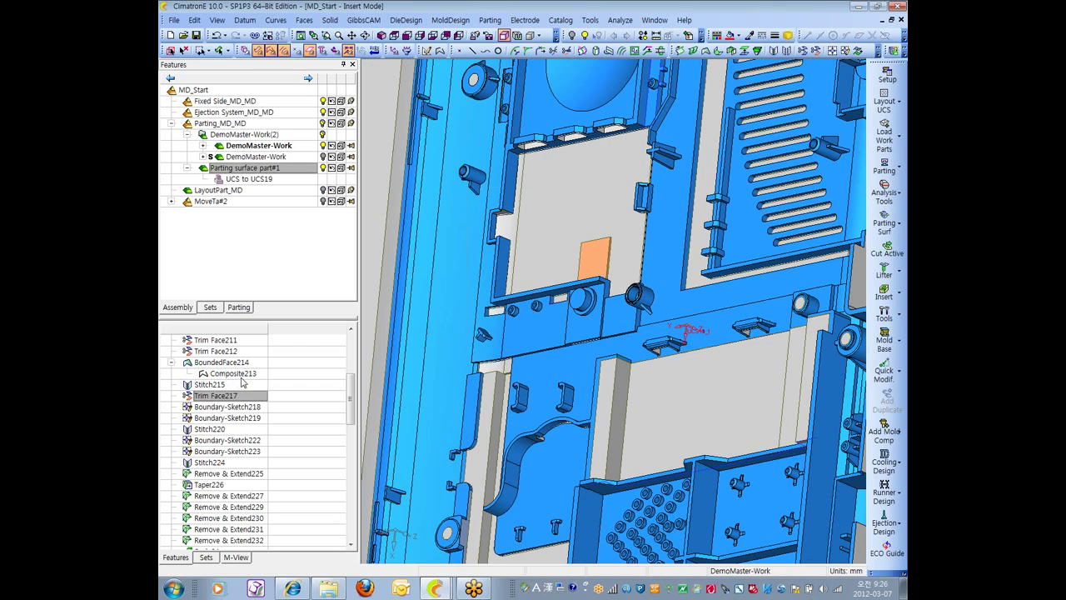
- Open Composite213 beneath BoundedFace214 for editing, review its open-edge contour and close the feature
{"action": "left_click", "coordinate": [235, 374]}
{"action": "right_click", "coordinate": [242, 380]}
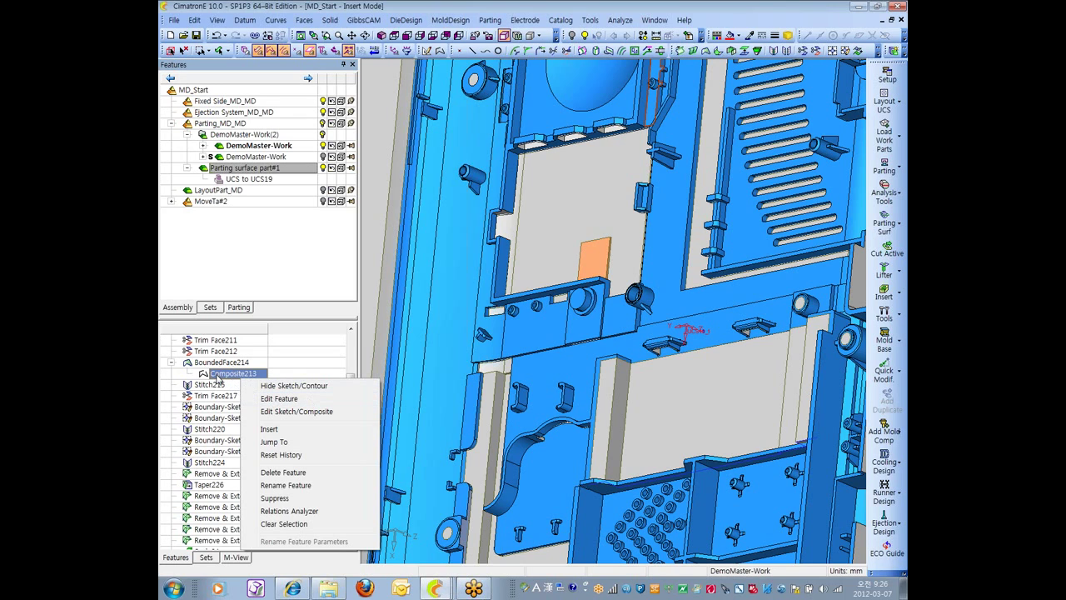
{"action": "left_click", "coordinate": [271, 399]}
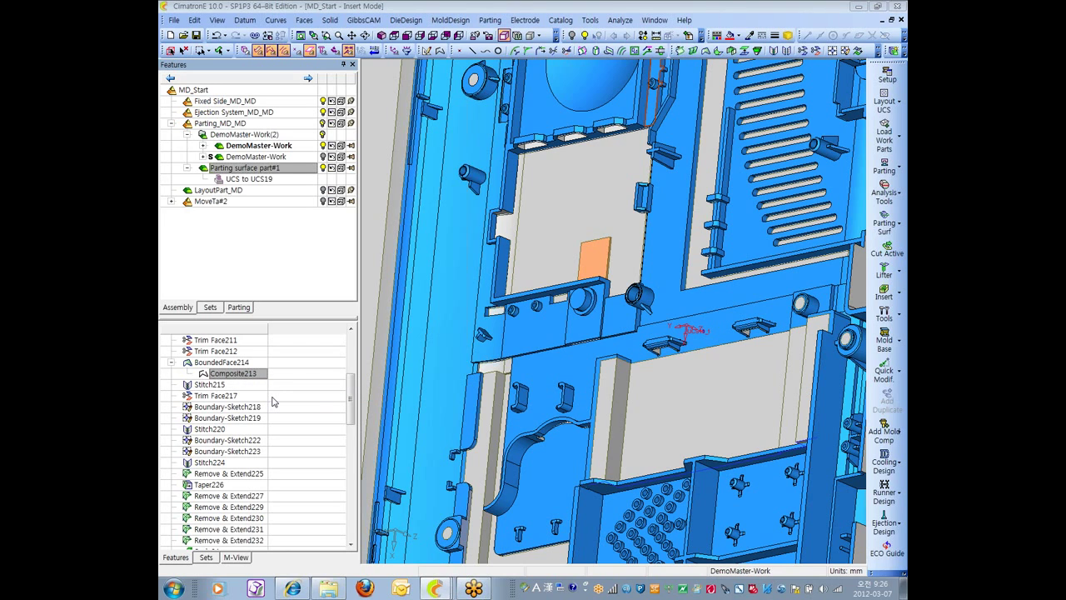
{"action": "double_click", "coordinate": [227, 374]}
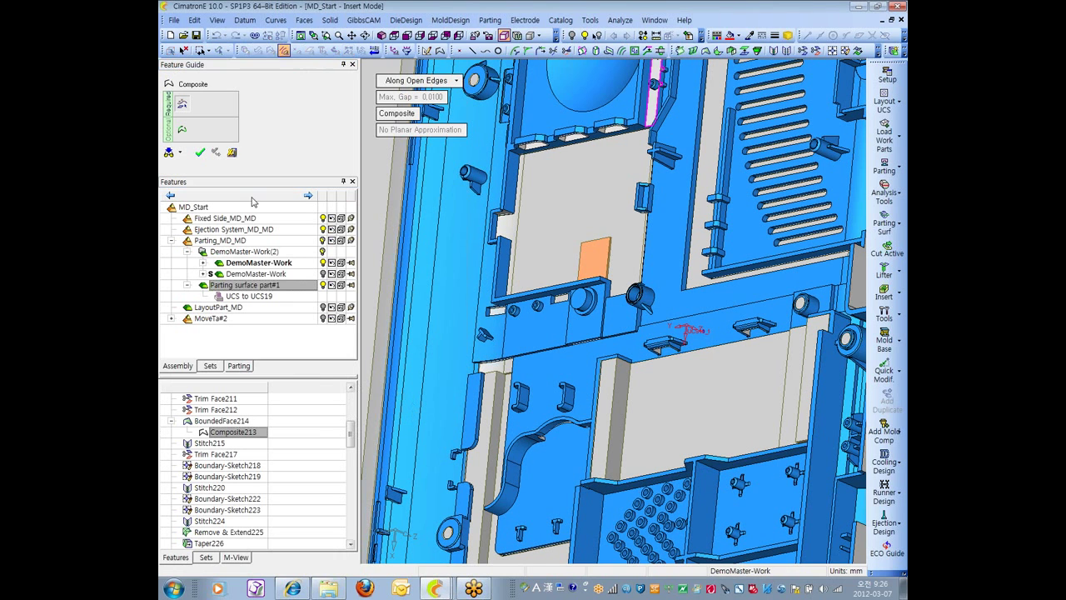
{"action": "left_click", "coordinate": [231, 152]}
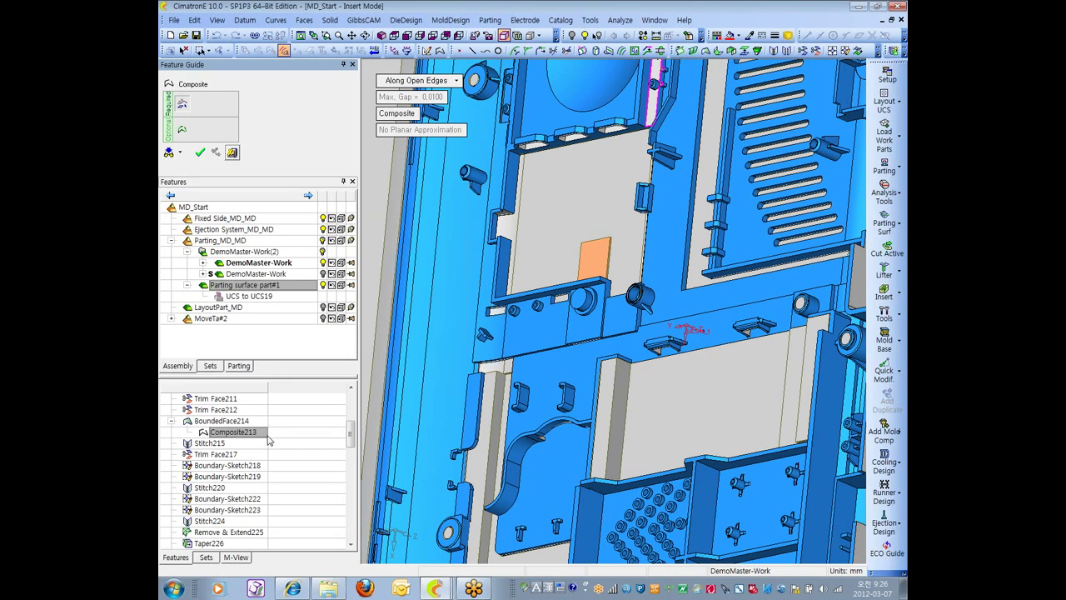
{"action": "middle_click", "coordinate": [348, 432]}
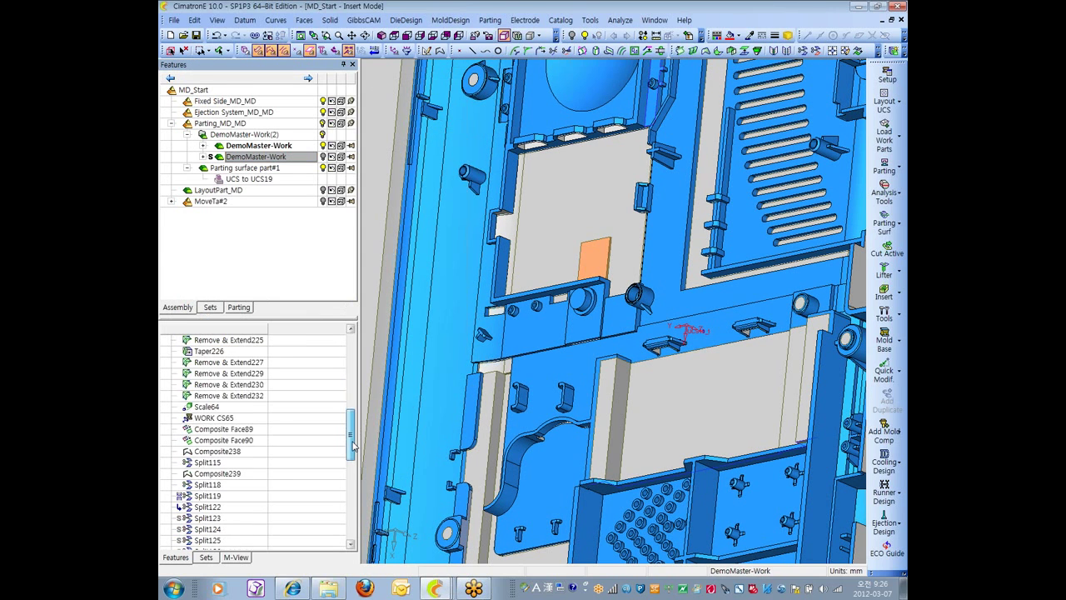
{"action": "left_click_drag", "start_coordinate": [350, 435], "coordinate": [352, 456]}
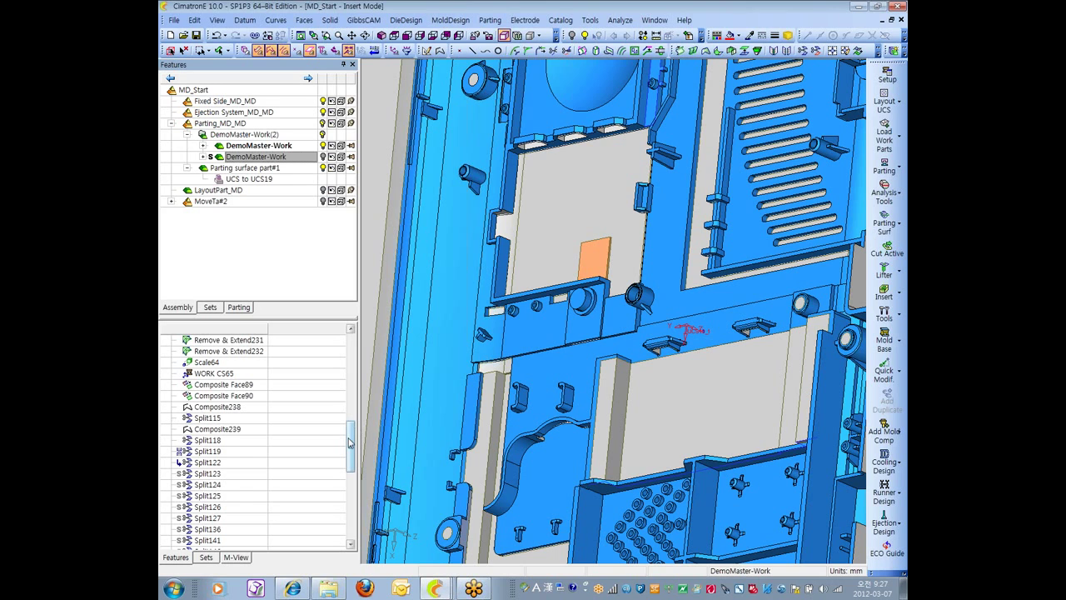
{"action": "left_click_drag", "start_coordinate": [352, 440], "coordinate": [355, 392]}
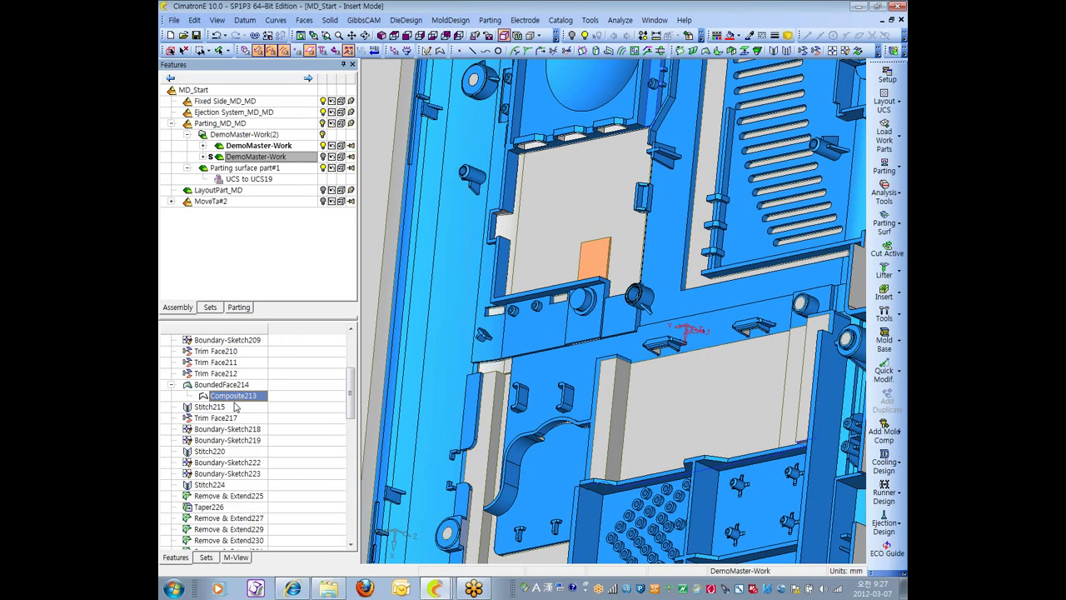
{"action": "right_click", "coordinate": [243, 403]}
{"action": "key", "text": "Escape"}
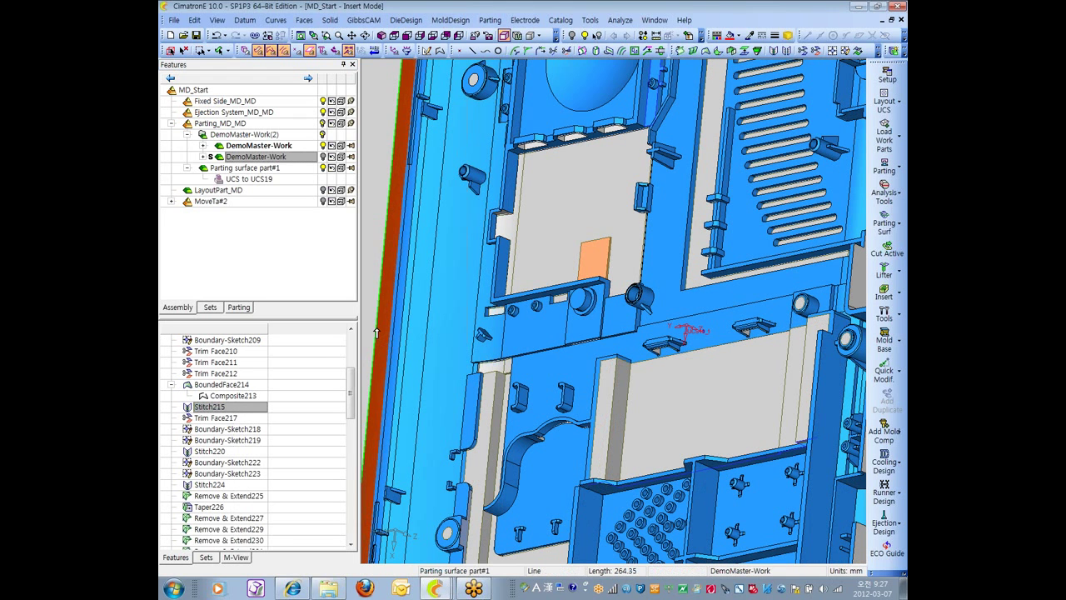
{"action": "right_click", "coordinate": [230, 397]}
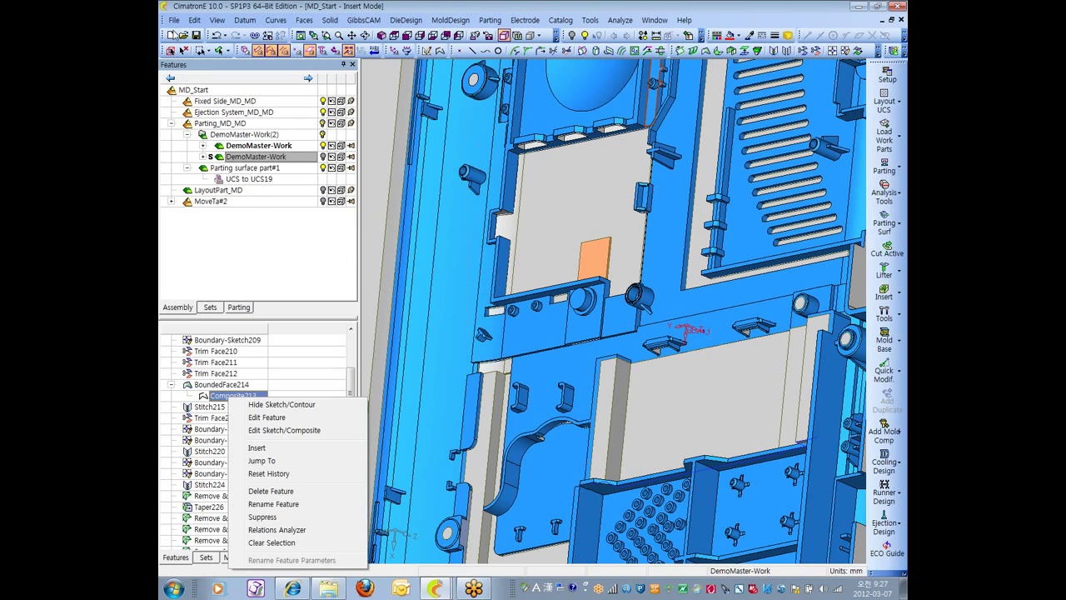
{"action": "left_click", "coordinate": [175, 20]}
{"action": "left_click", "coordinate": [194, 19]}
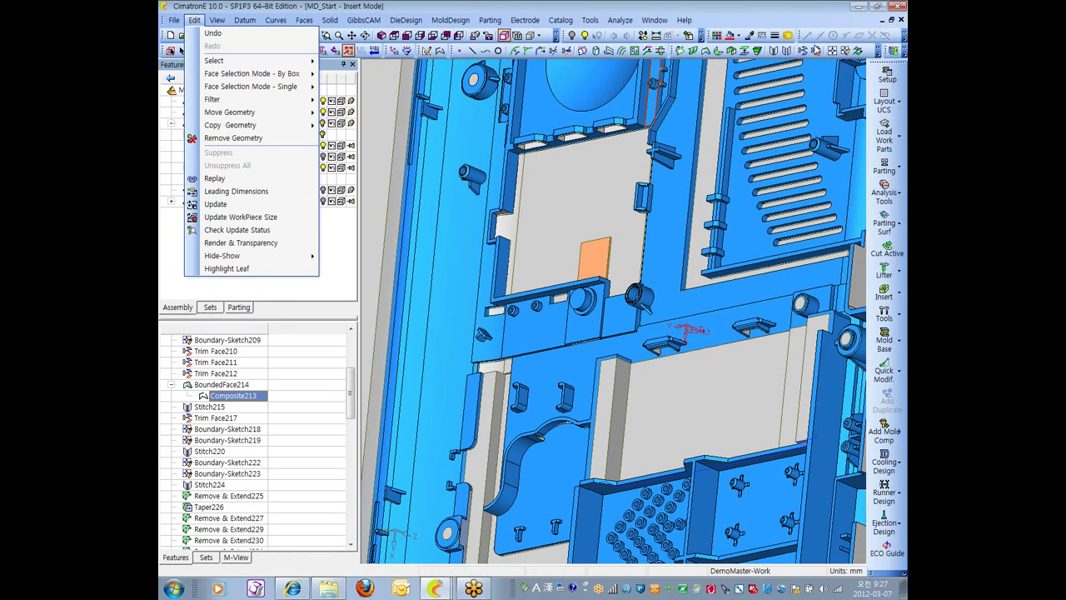
- Leave the MD_Start assembly and switch to the other CimatronE window containing the 오브젝트 연장 예제 model
{"action": "left_click", "coordinate": [898, 27]}
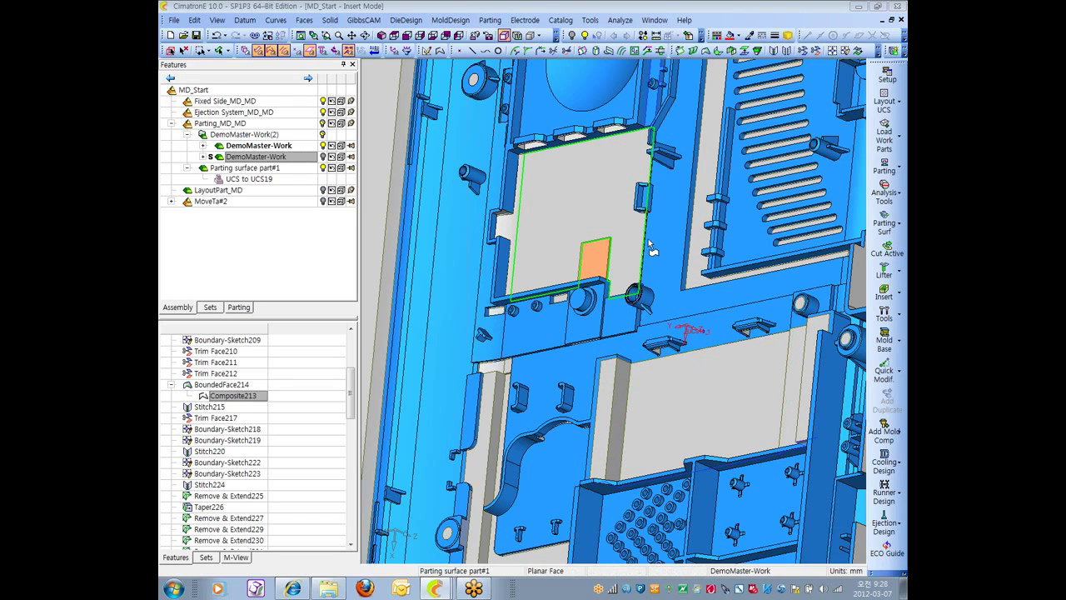
{"action": "left_click", "coordinate": [173, 21]}
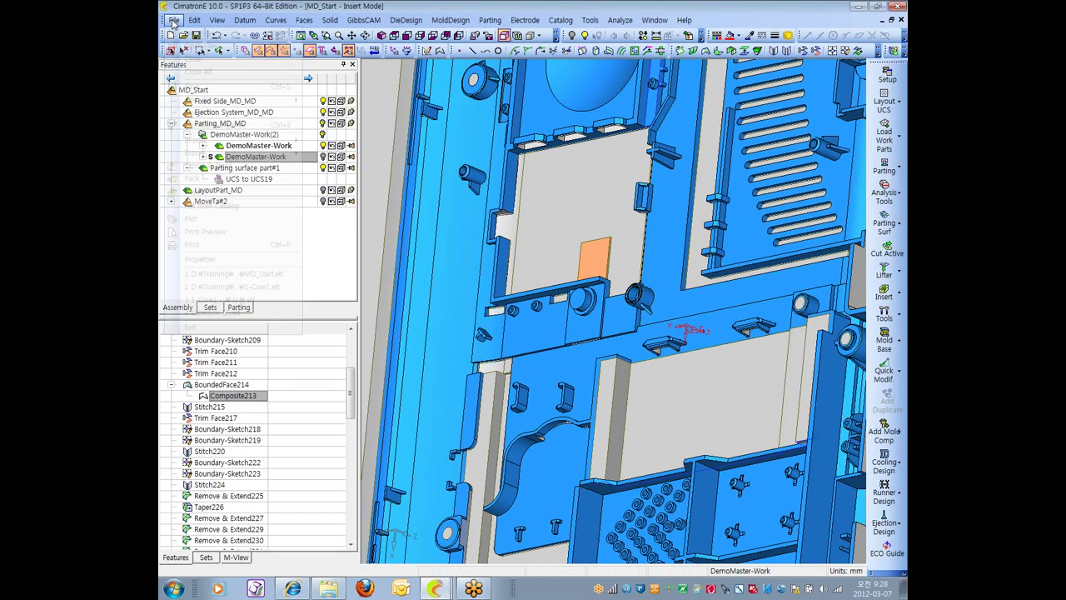
{"action": "left_click", "coordinate": [596, 160]}
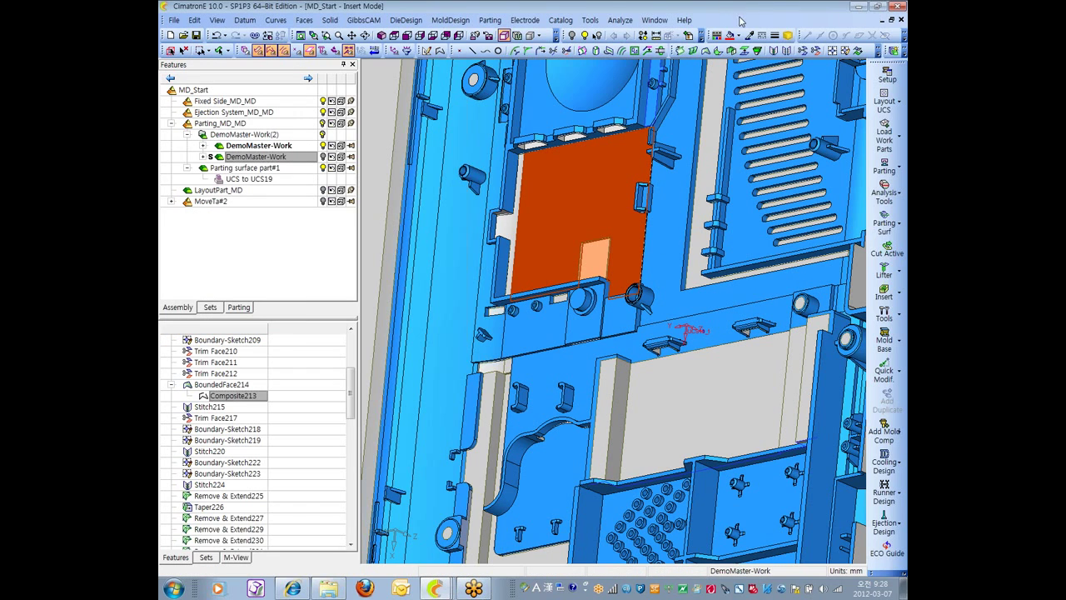
{"action": "left_click", "coordinate": [876, 7]}
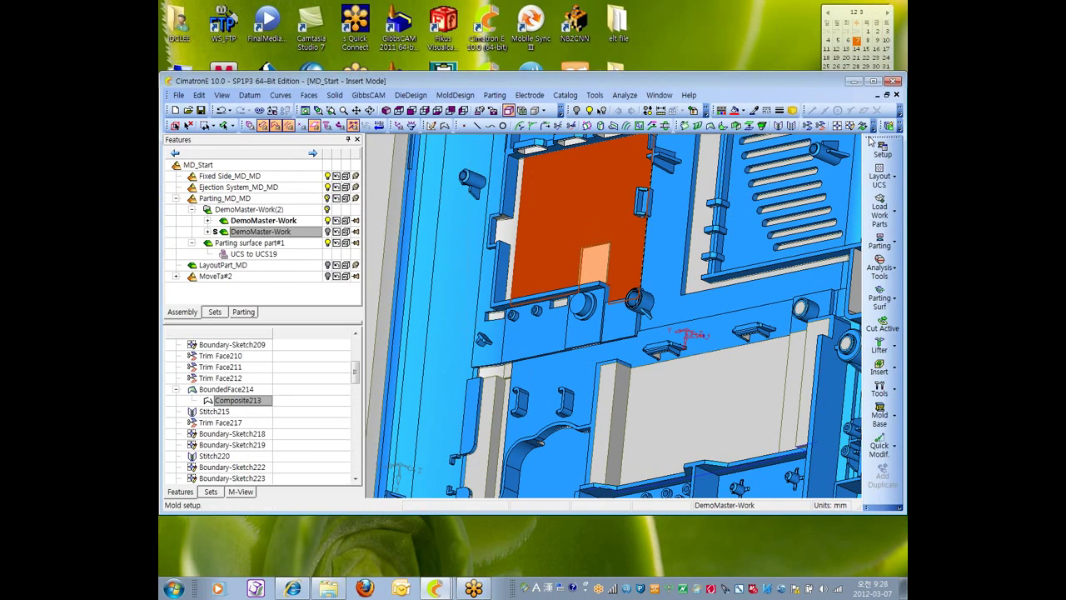
{"action": "left_click", "coordinate": [873, 81]}
{"action": "key", "text": "super+d"}
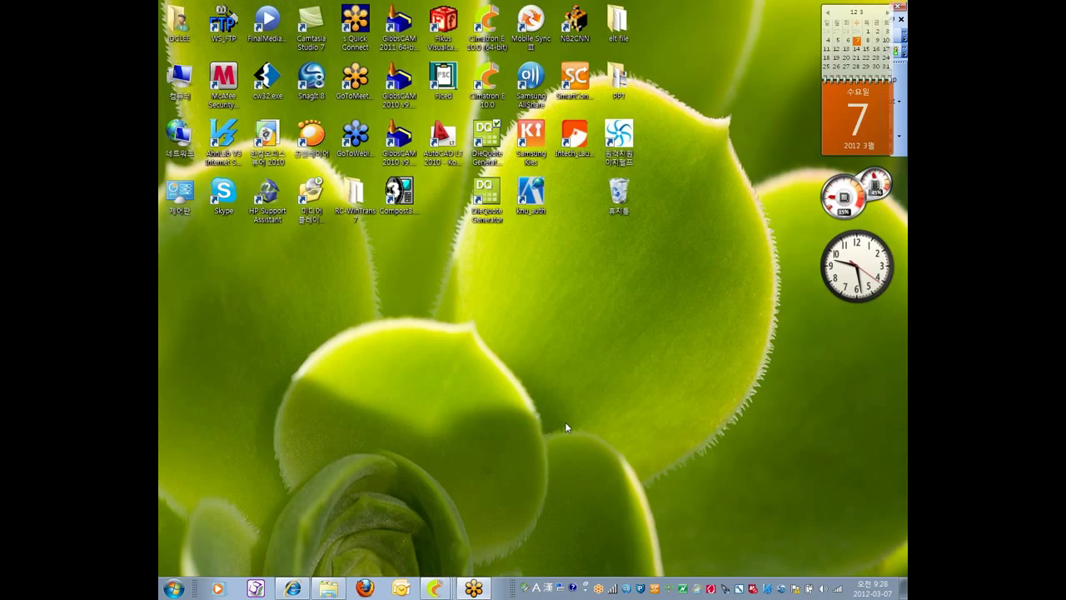
{"action": "left_click", "coordinate": [434, 588]}
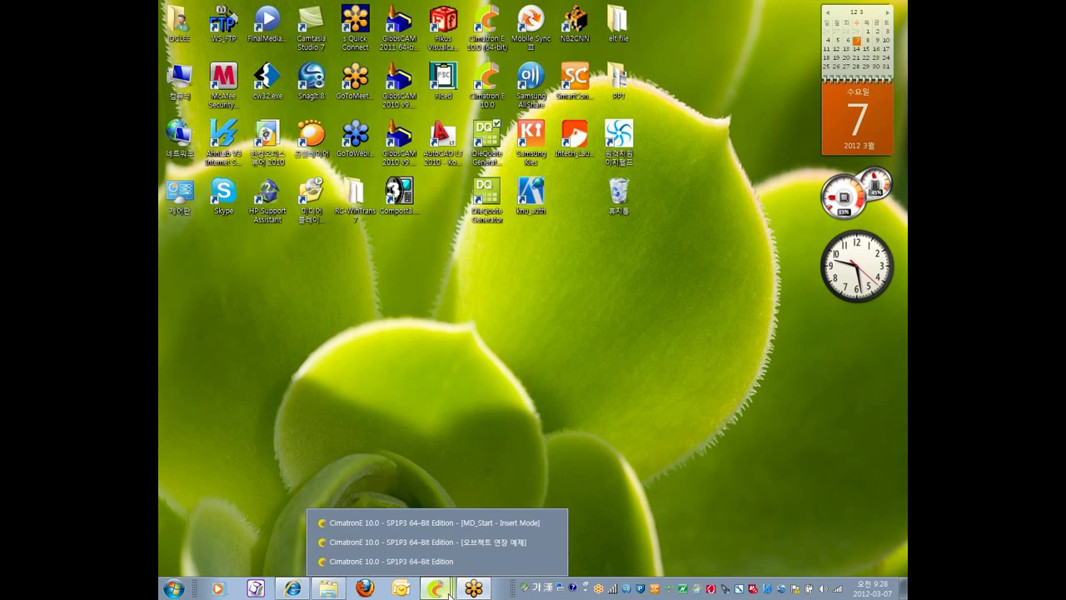
{"action": "left_click", "coordinate": [446, 542]}
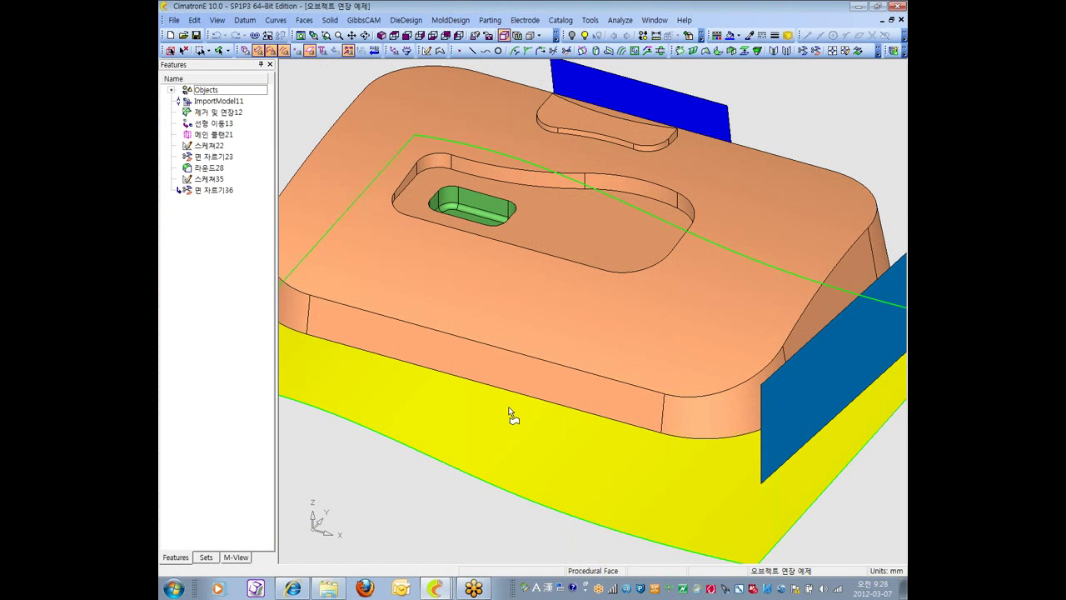
- Delete the main planes feature 메인 플랜21, accepting the re-routing of 스케쳐22
{"action": "scroll", "coordinate": [605, 242], "scroll_direction": "down", "scroll_amount": 3}
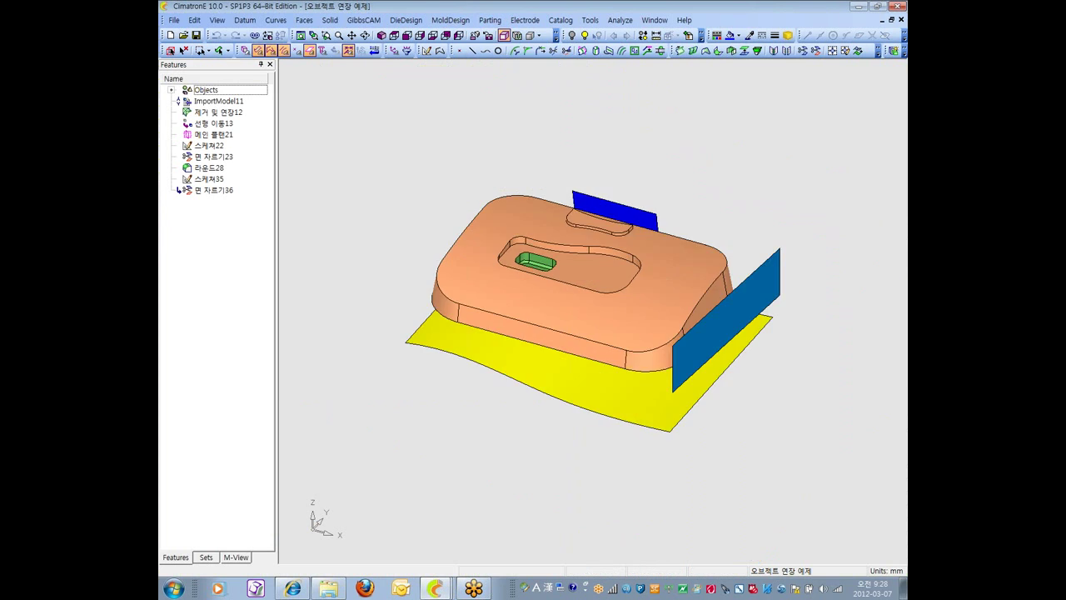
{"action": "middle_click_drag", "start_coordinate": [605, 242], "coordinate": [533, 273]}
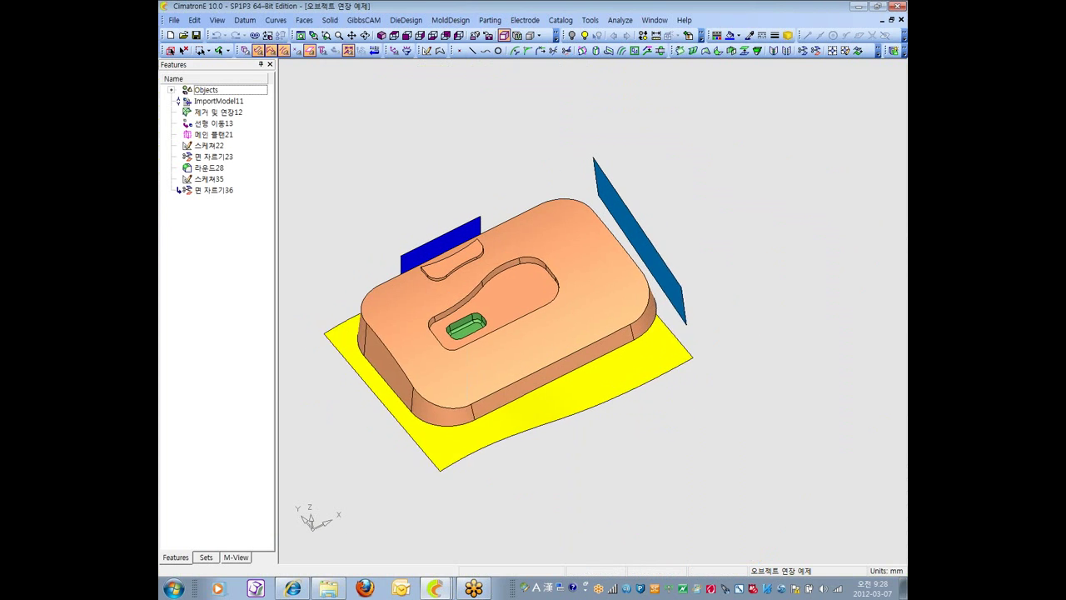
{"action": "scroll", "coordinate": [675, 383], "scroll_direction": "up", "scroll_amount": 3}
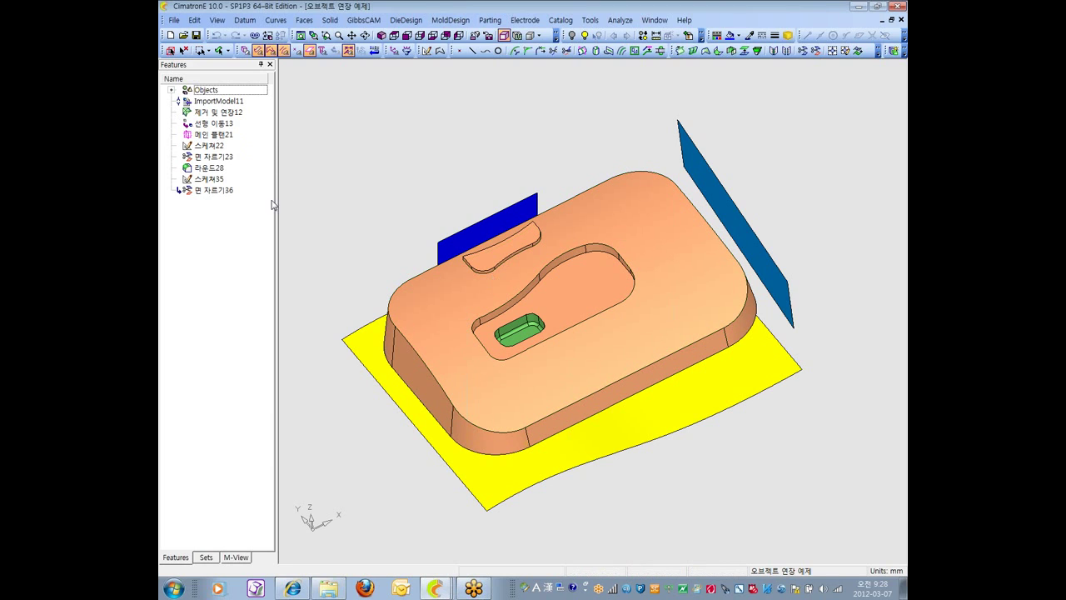
{"action": "left_click", "coordinate": [217, 147]}
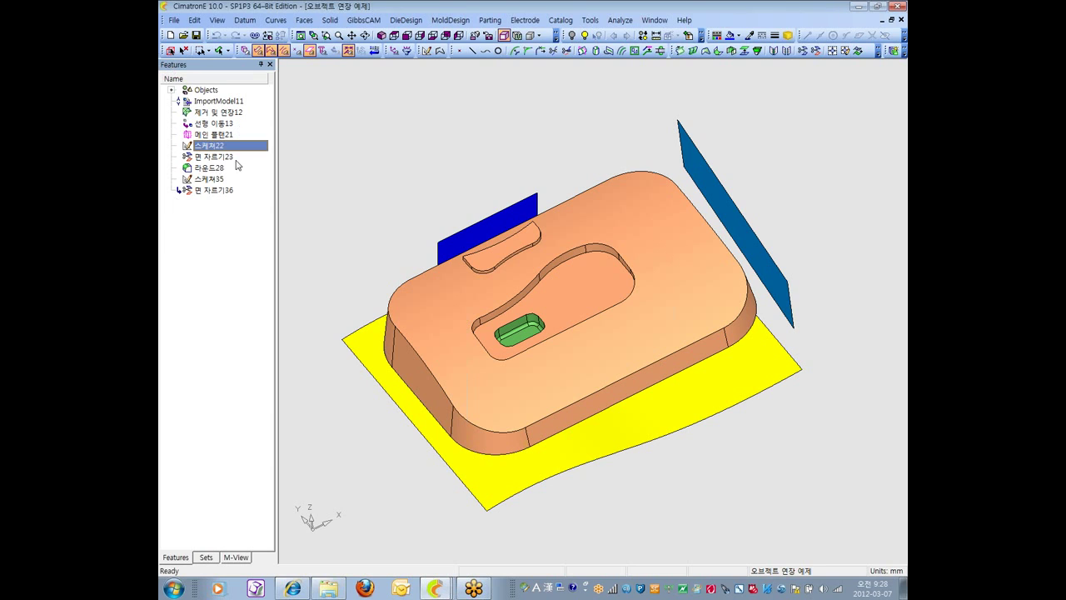
{"action": "right_click", "coordinate": [225, 136]}
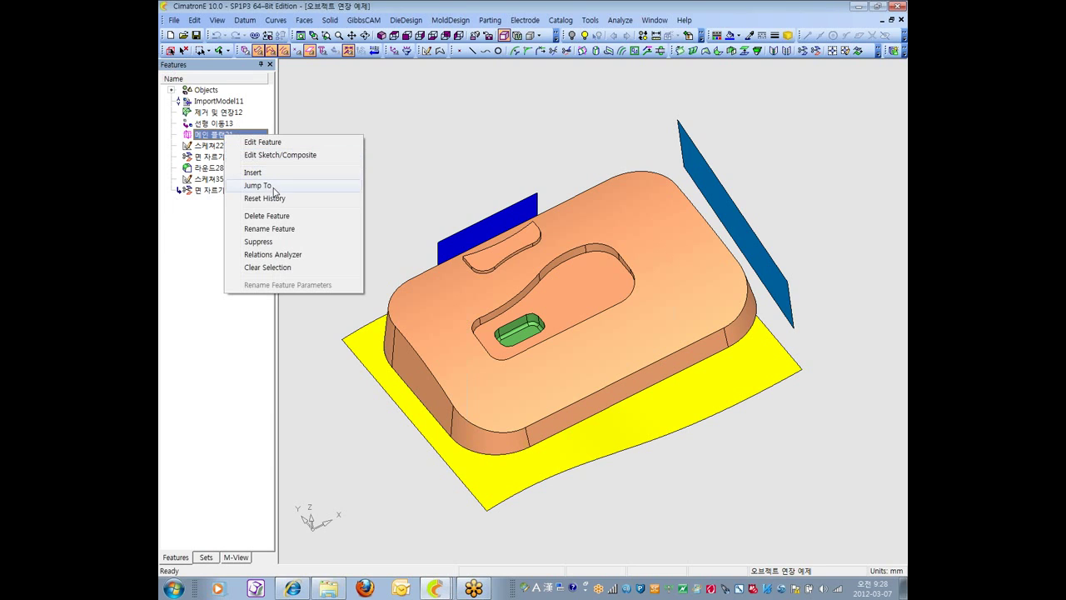
{"action": "left_click", "coordinate": [279, 217]}
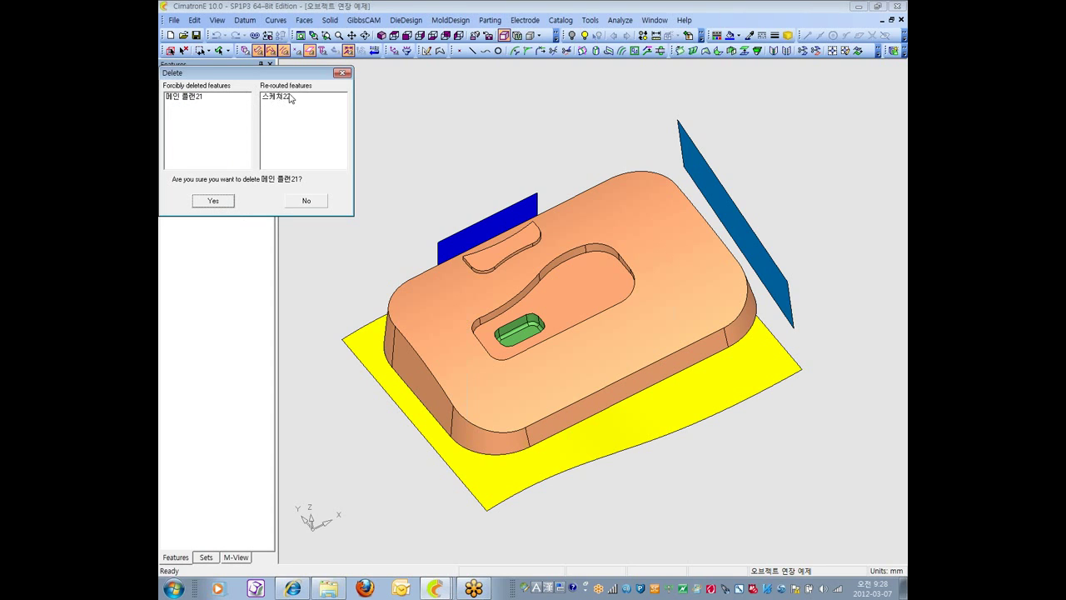
{"action": "left_click", "coordinate": [223, 201]}
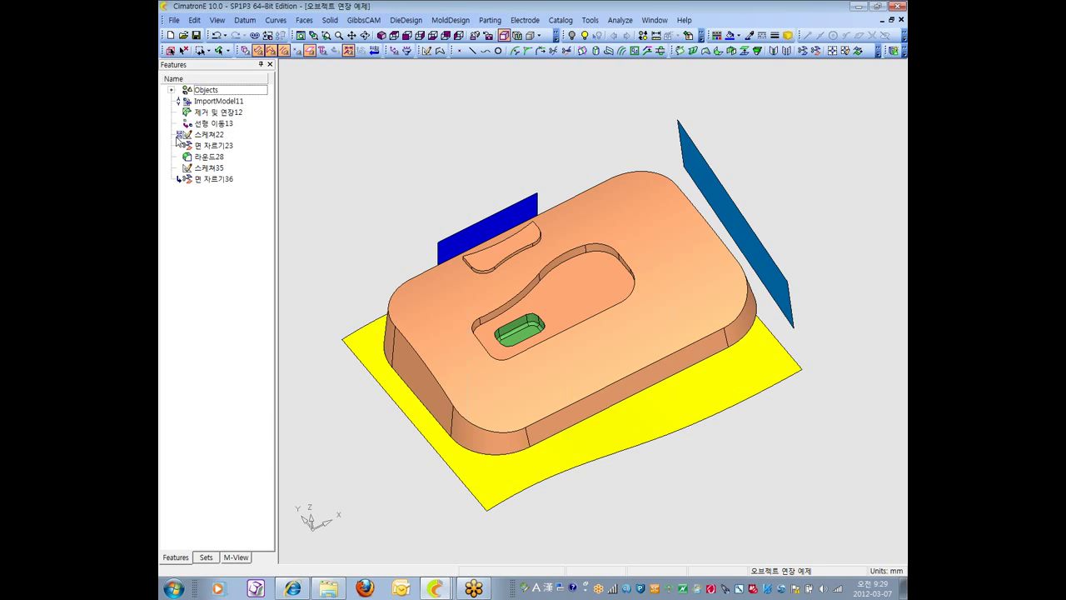
- Edit 스케쳐22, redefine its sketch plane on the part's flat bottom face and exit the sketcher
{"action": "left_click", "coordinate": [212, 137]}
{"action": "right_click", "coordinate": [212, 136]}
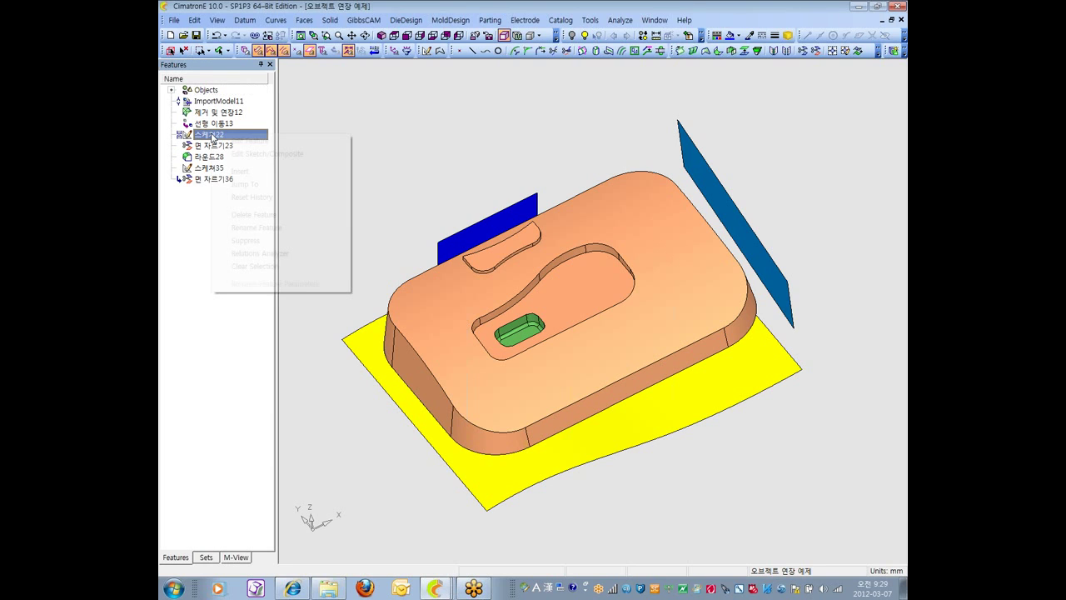
{"action": "left_click", "coordinate": [258, 140]}
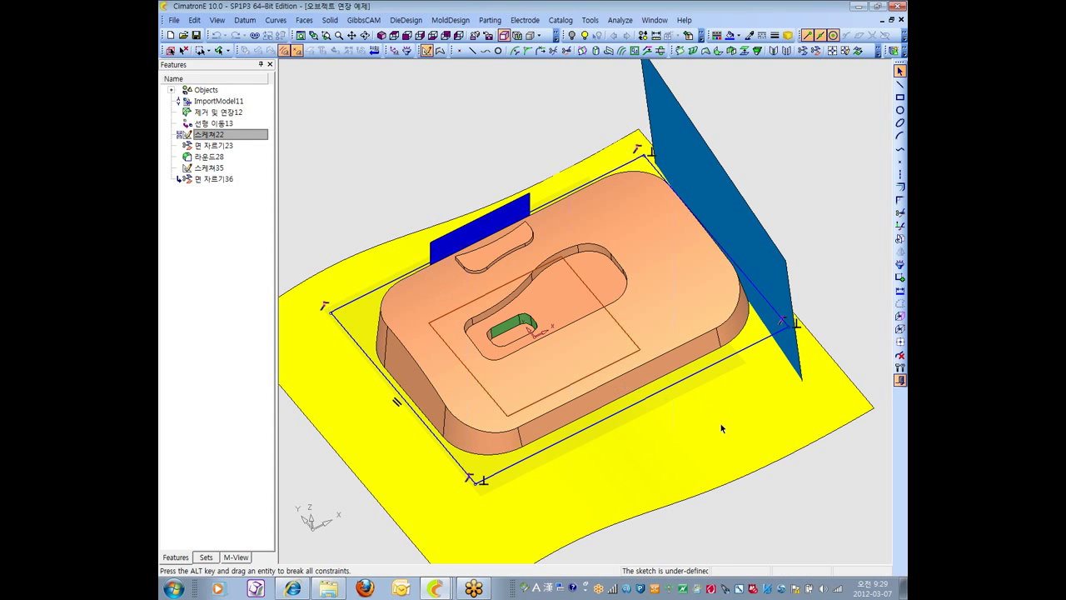
{"action": "mouse_move", "coordinate": [721, 428]}
{"action": "middle_mouse_down"}
{"action": "mouse_move", "coordinate": [731, 318]}
{"action": "mouse_move", "coordinate": [763, 310]}
{"action": "mouse_move", "coordinate": [668, 269]}
{"action": "middle_mouse_up"}
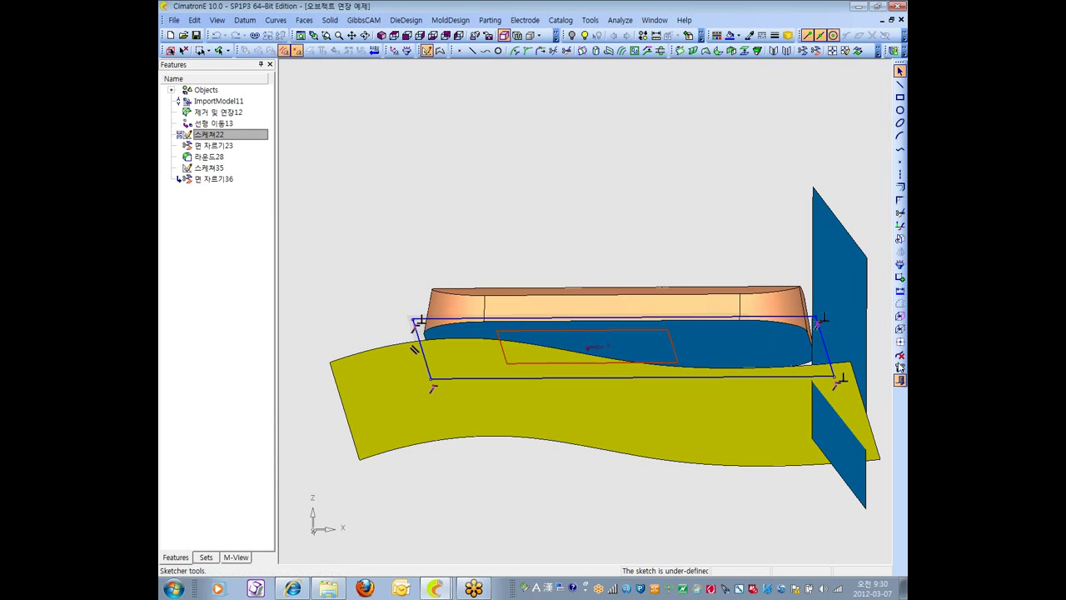
{"action": "left_click", "coordinate": [900, 368]}
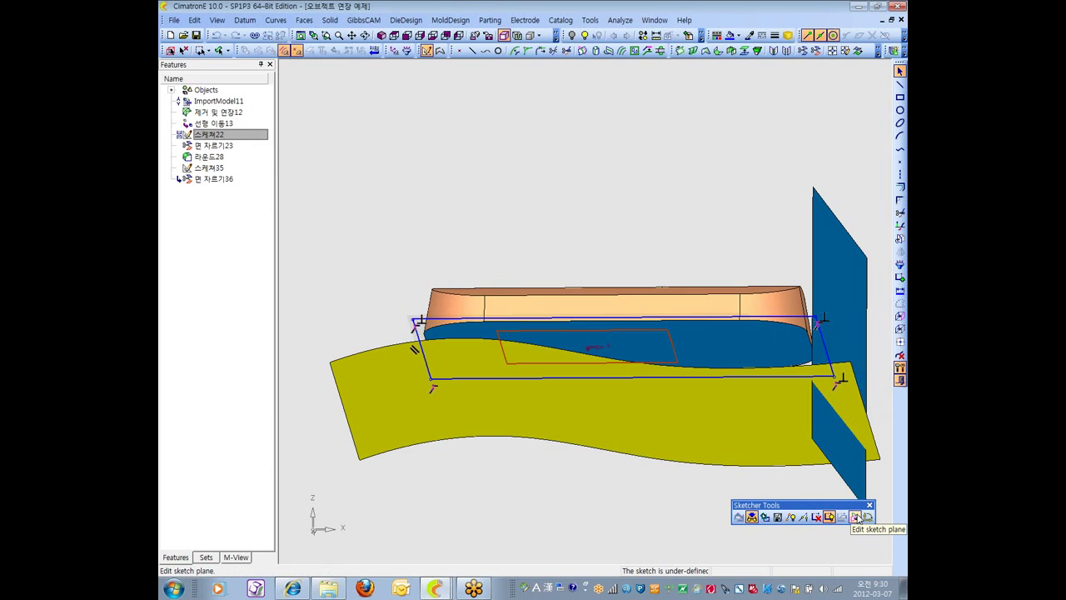
{"action": "left_click", "coordinate": [856, 519]}
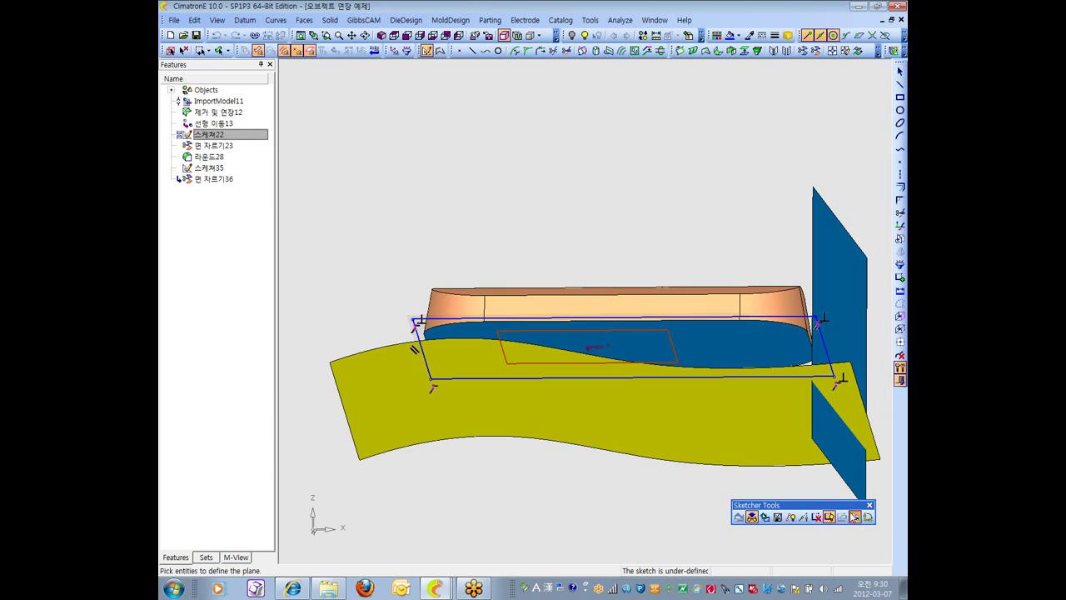
{"action": "left_click", "coordinate": [716, 339]}
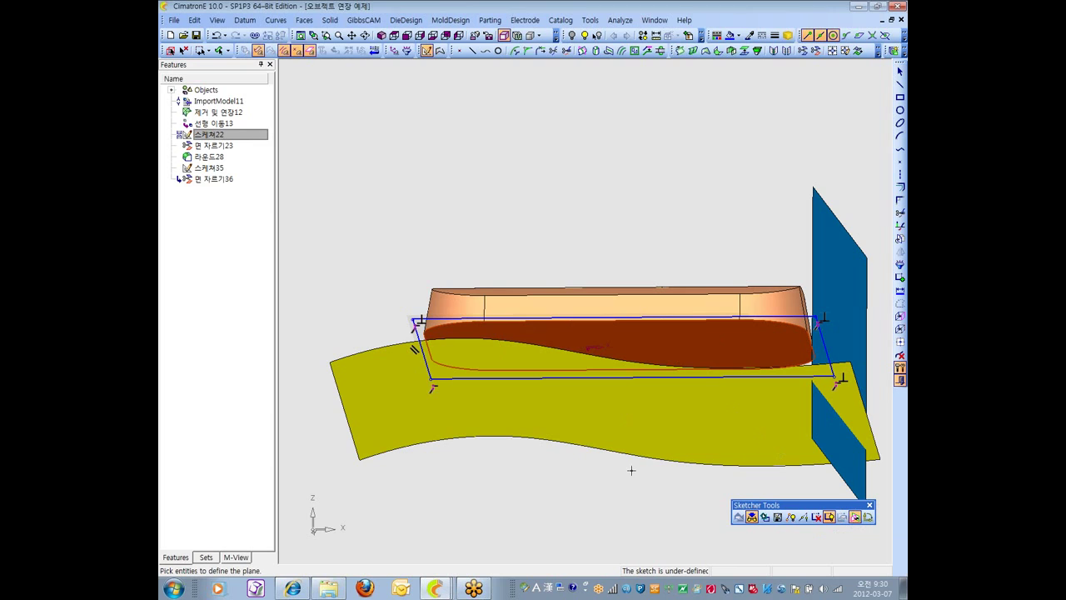
{"action": "middle_click", "coordinate": [532, 479]}
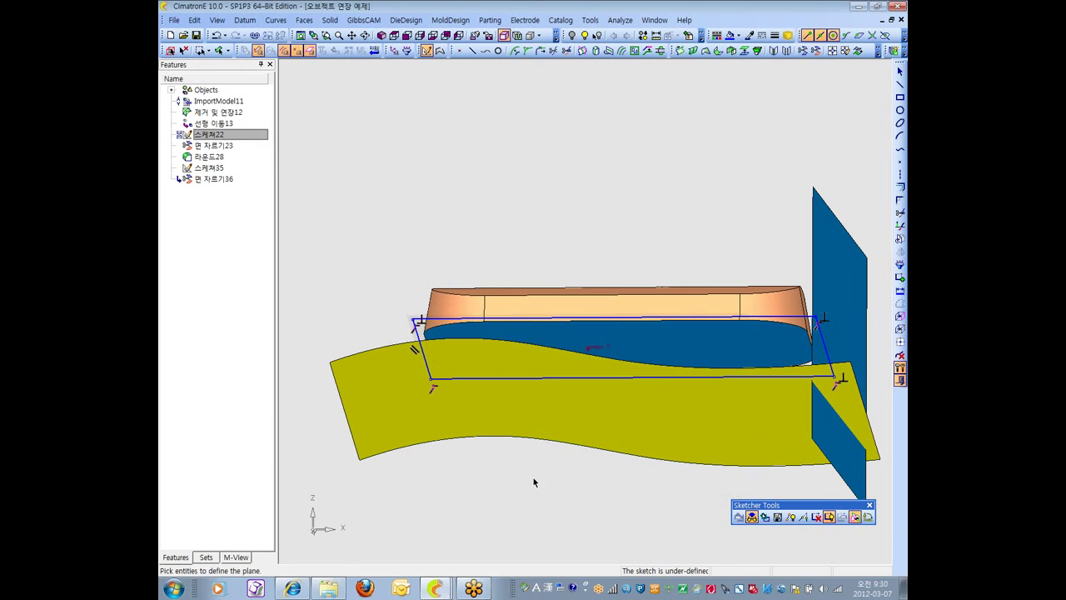
{"action": "left_click", "coordinate": [900, 380]}
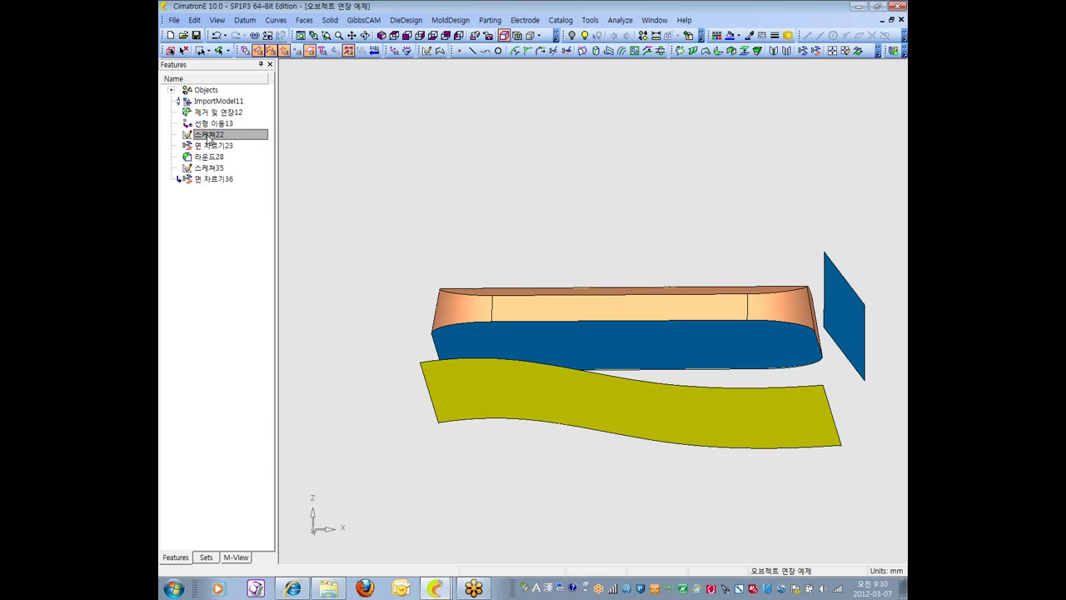
- Undo the sketch plane change of 스케쳐22, reopen the sketch to check its position against the part, and exit it
{"action": "left_click", "coordinate": [216, 36]}
{"action": "middle_click_drag", "start_coordinate": [594, 196], "coordinate": [622, 291]}
{"action": "right_click", "coordinate": [203, 136]}
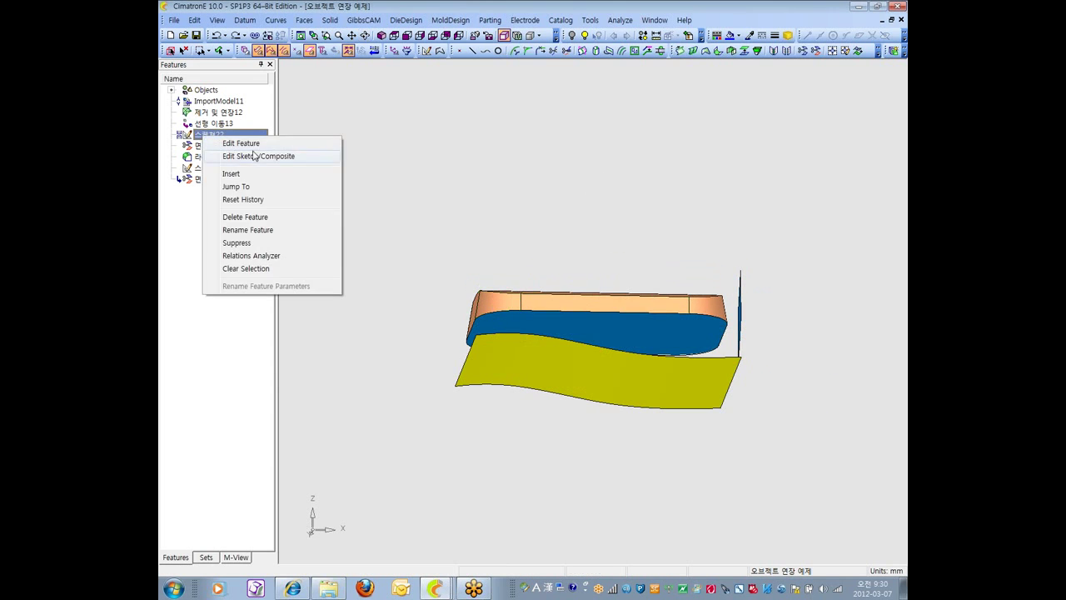
{"action": "left_click", "coordinate": [254, 155]}
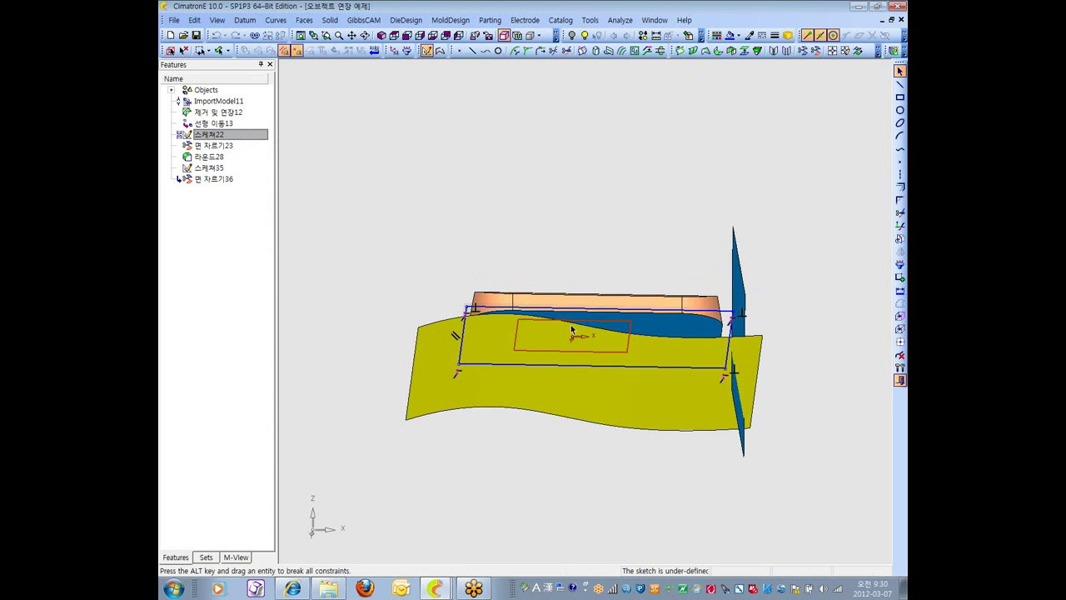
{"action": "mouse_move", "coordinate": [571, 331]}
{"action": "middle_mouse_down"}
{"action": "mouse_move", "coordinate": [602, 341]}
{"action": "mouse_move", "coordinate": [615, 325]}
{"action": "mouse_move", "coordinate": [583, 359]}
{"action": "middle_mouse_up"}
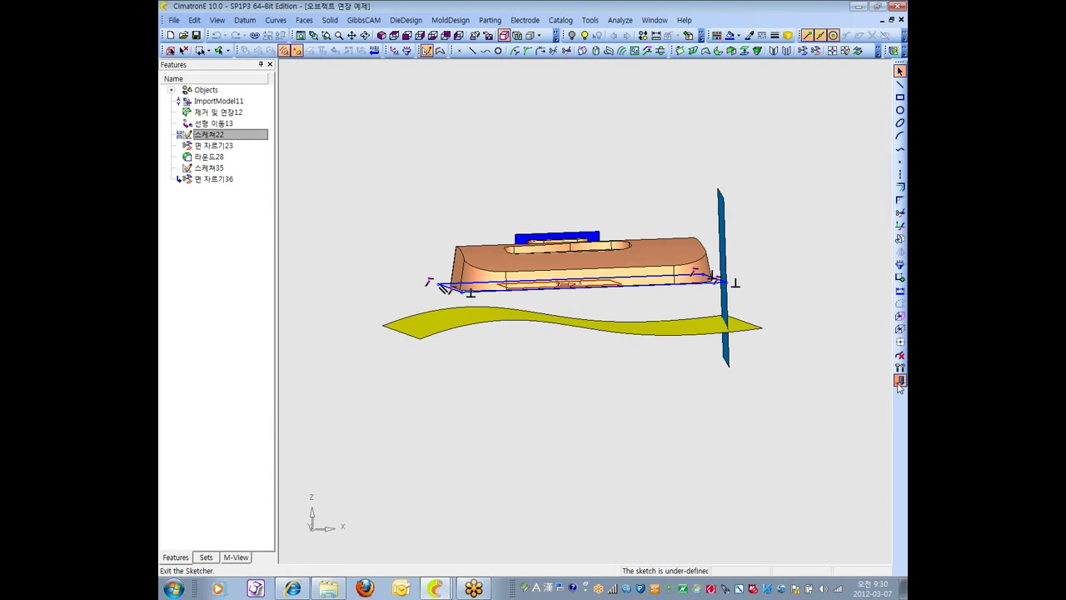
{"action": "left_click", "coordinate": [899, 382]}
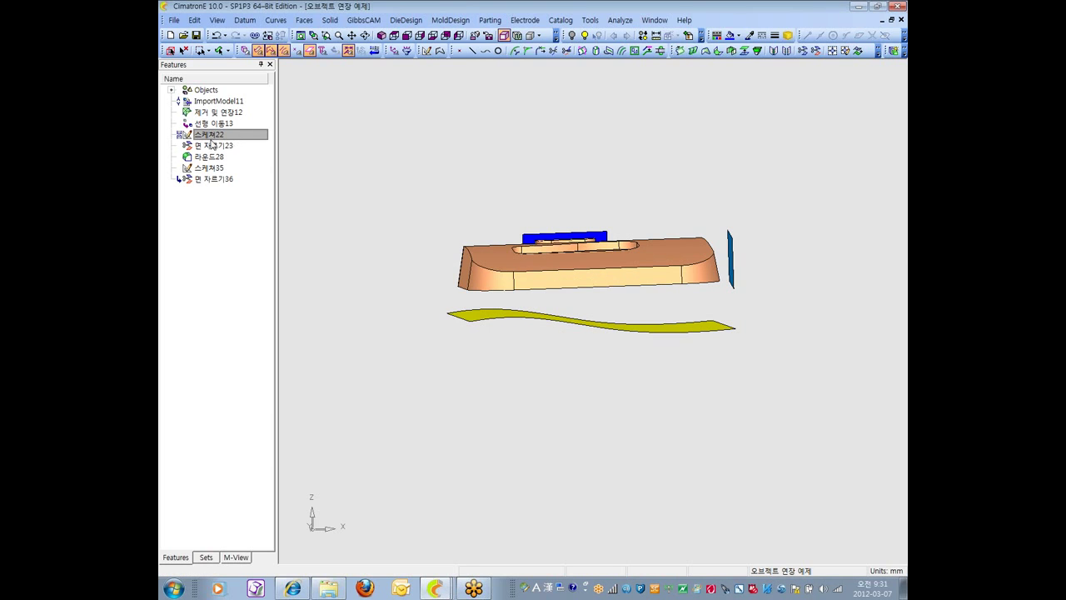
- Roll the history back to 선형 이동13 in insert mode, ahead of 스케쳐22
{"action": "right_click", "coordinate": [207, 140]}
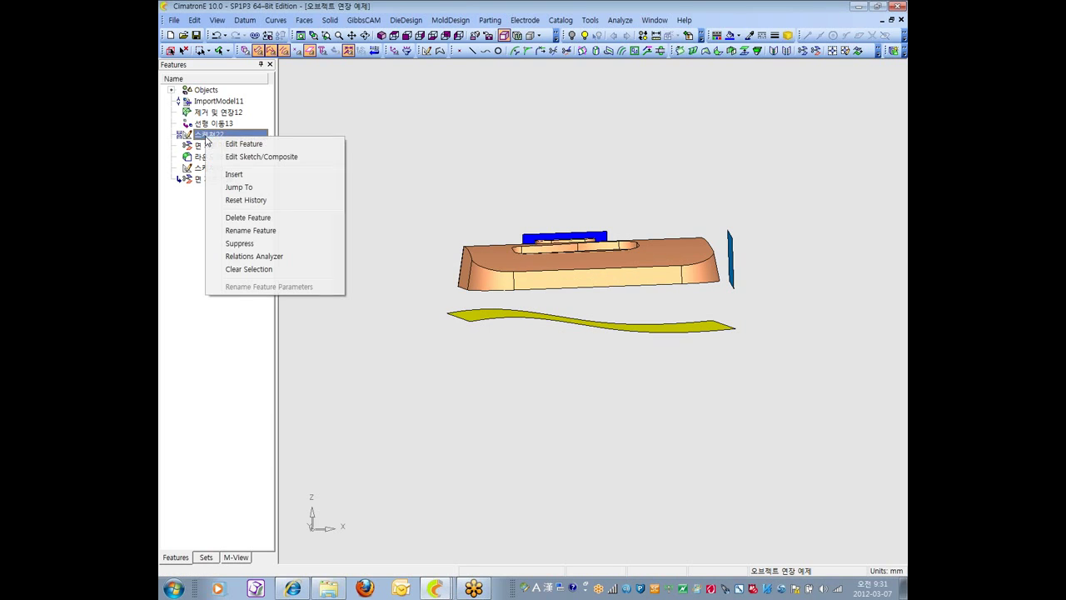
{"action": "left_click", "coordinate": [359, 156]}
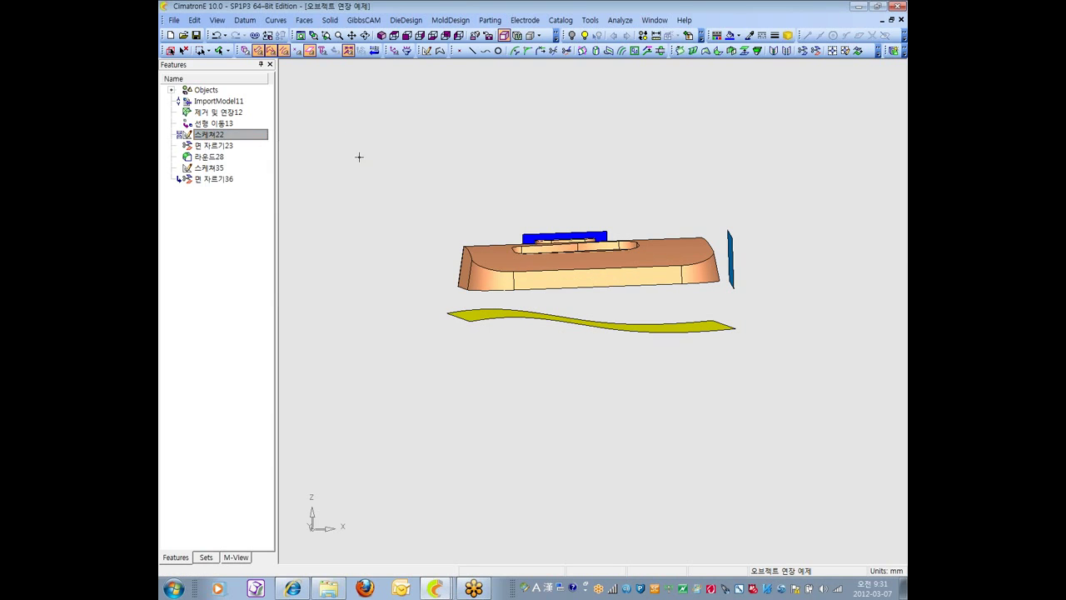
{"action": "right_click", "coordinate": [216, 124]}
{"action": "left_click", "coordinate": [244, 165]}
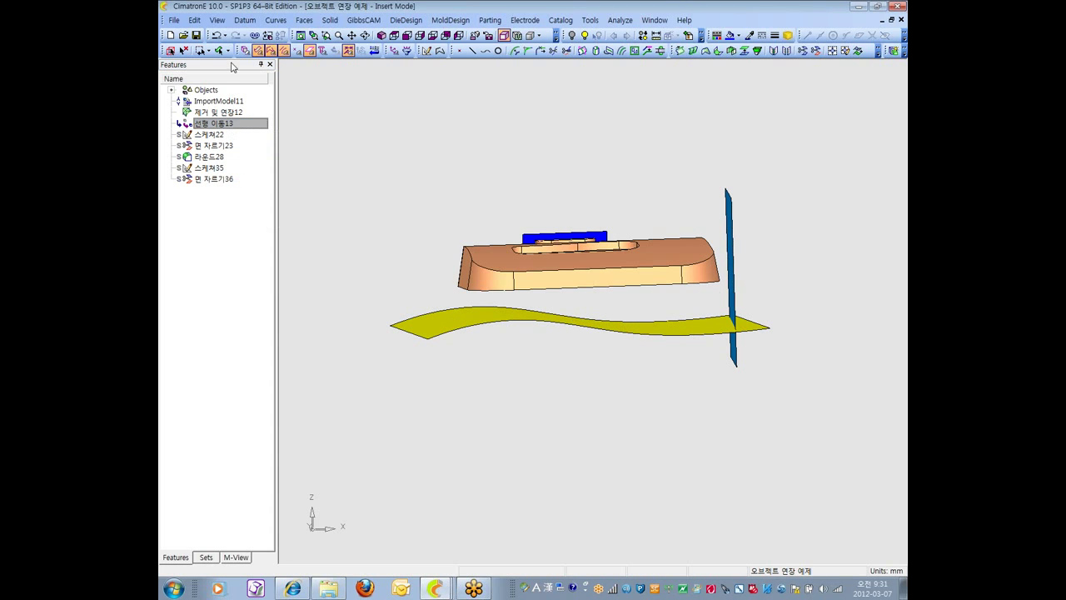
- Create a plane parallel to the part's flat bottom face, offset 2 mm downward
{"action": "left_click", "coordinate": [242, 20]}
{"action": "mouse_move", "coordinate": [257, 34]}
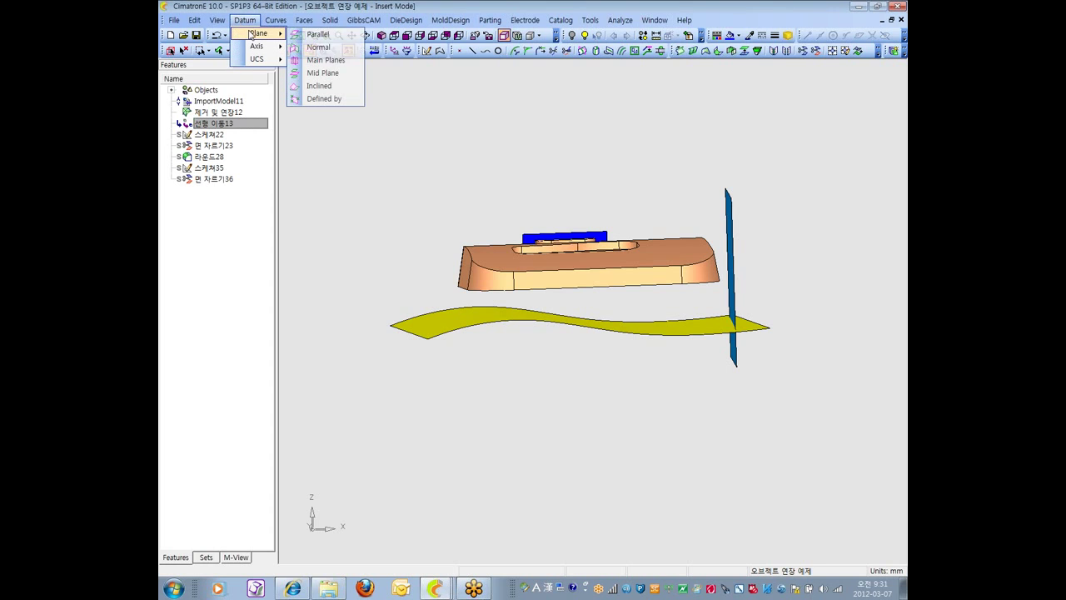
{"action": "left_click", "coordinate": [324, 34]}
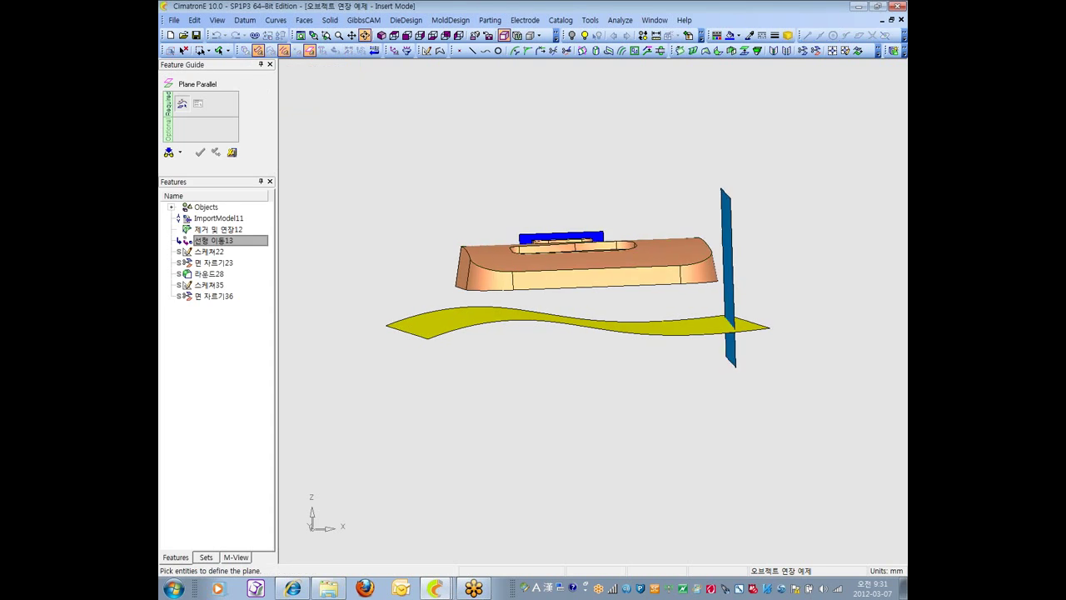
{"action": "middle_click_drag", "start_coordinate": [670, 334], "coordinate": [680, 352]}
{"action": "left_click", "coordinate": [675, 328]}
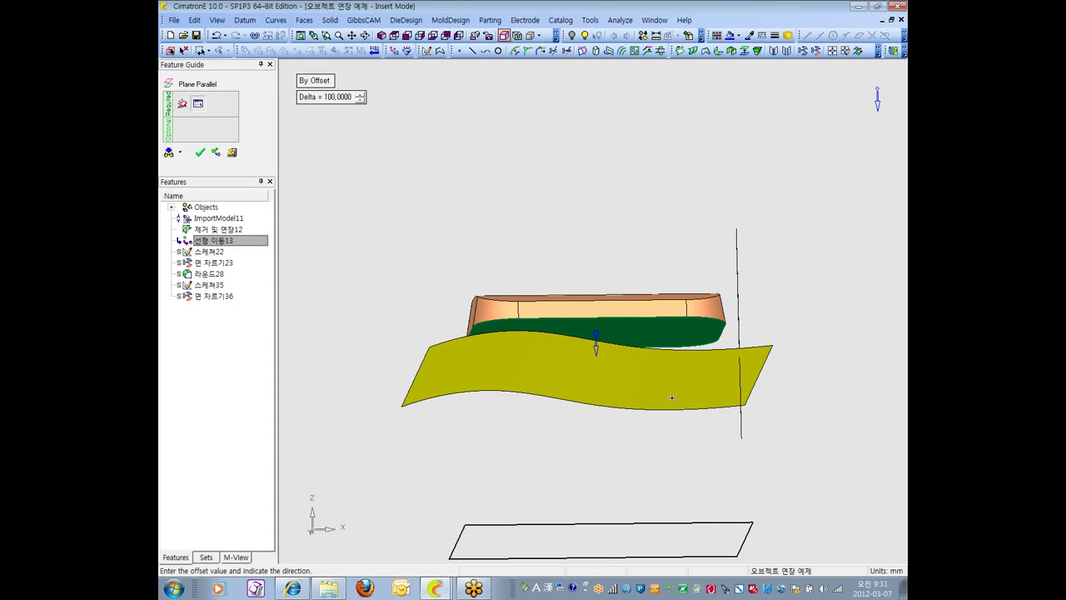
{"action": "middle_click_drag", "start_coordinate": [671, 397], "coordinate": [650, 350]}
{"action": "left_click", "coordinate": [337, 98]}
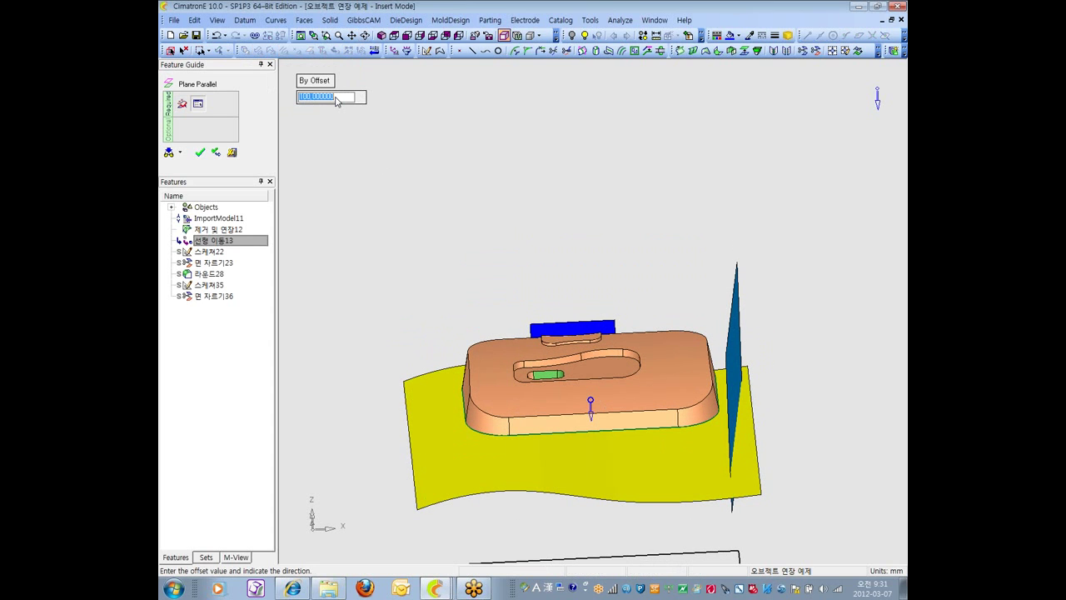
{"action": "type", "text": "2"}
{"action": "key", "text": "Return"}
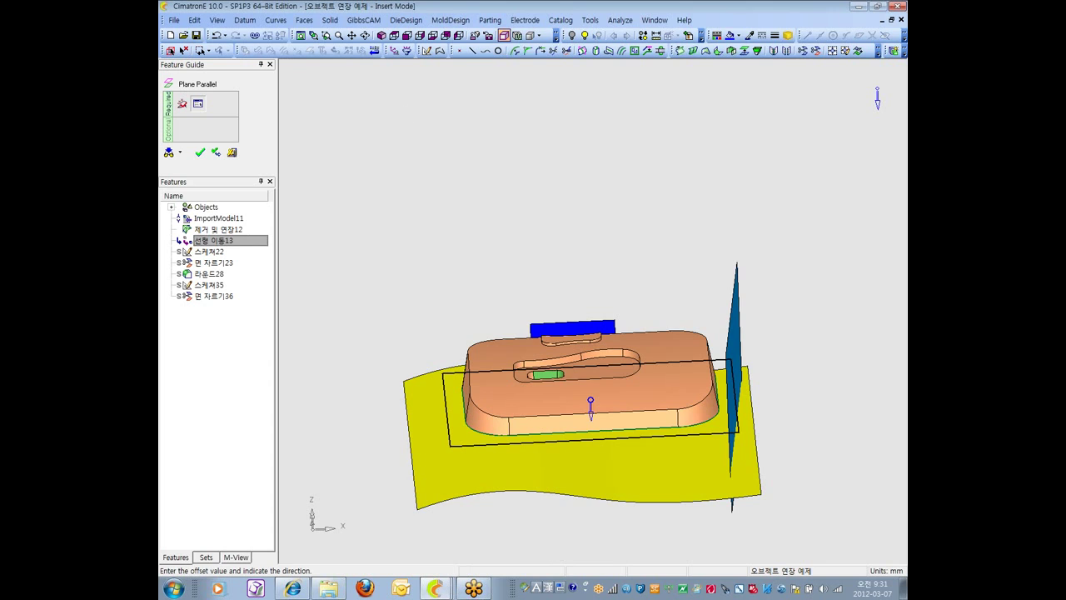
{"action": "left_click", "coordinate": [410, 36]}
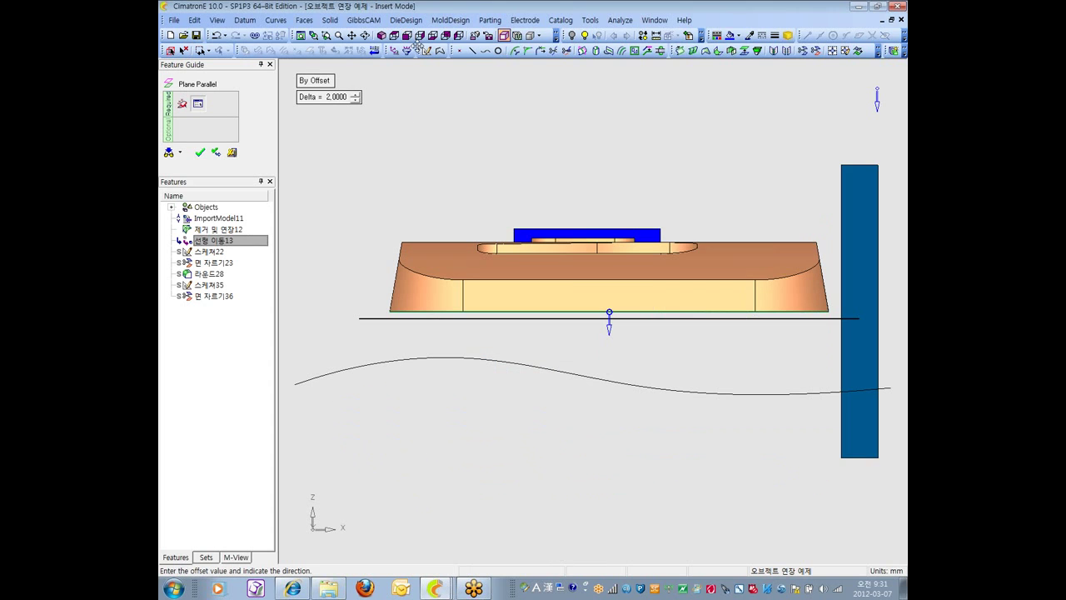
{"action": "left_click", "coordinate": [200, 153]}
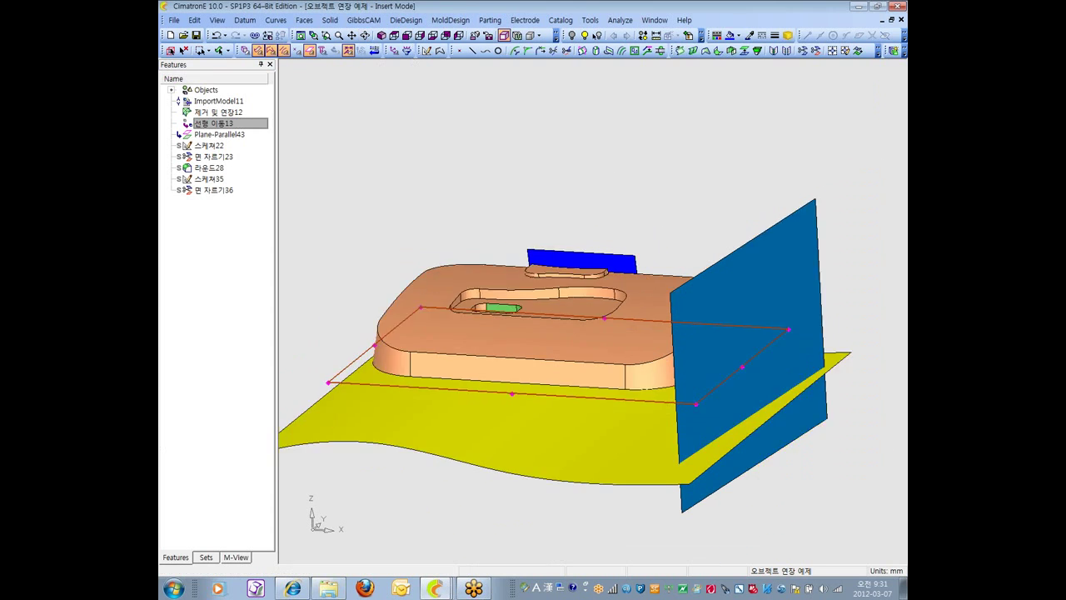
- Edit 스케쳐22, redefine its sketch plane on the new parallel plane below the part, and exit the sketcher
{"action": "left_click", "coordinate": [211, 148]}
{"action": "right_click", "coordinate": [211, 148]}
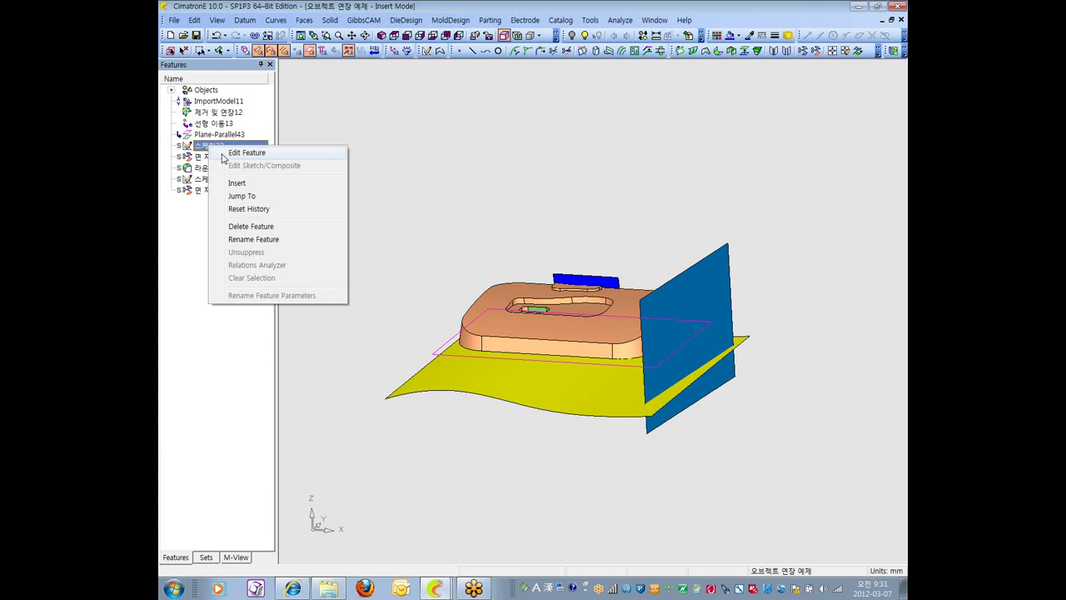
{"action": "left_click", "coordinate": [232, 164]}
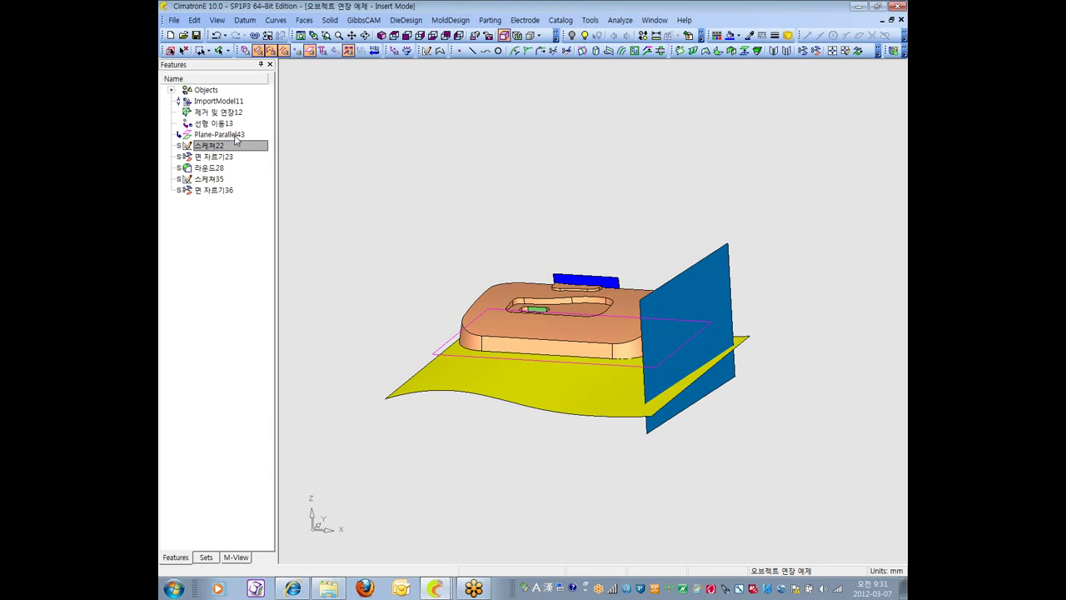
{"action": "left_click", "coordinate": [220, 148]}
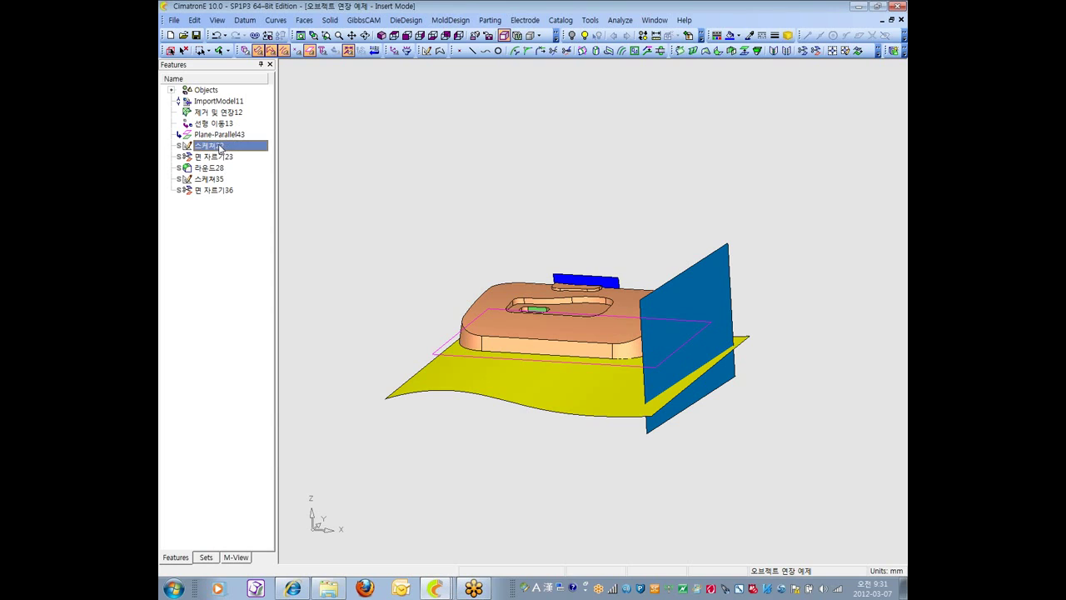
{"action": "right_click", "coordinate": [220, 148]}
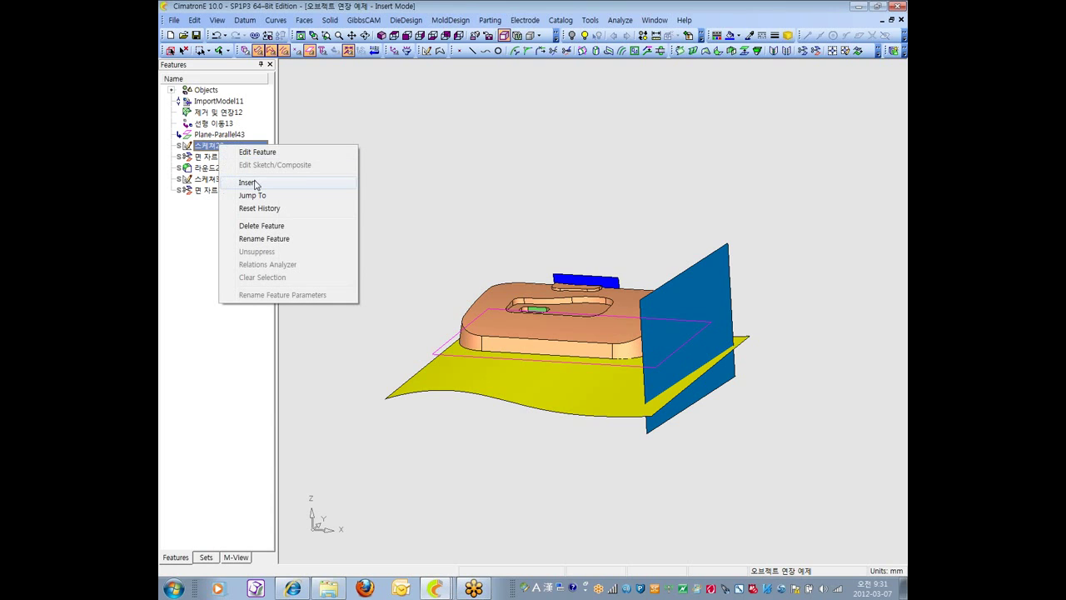
{"action": "left_click", "coordinate": [260, 152]}
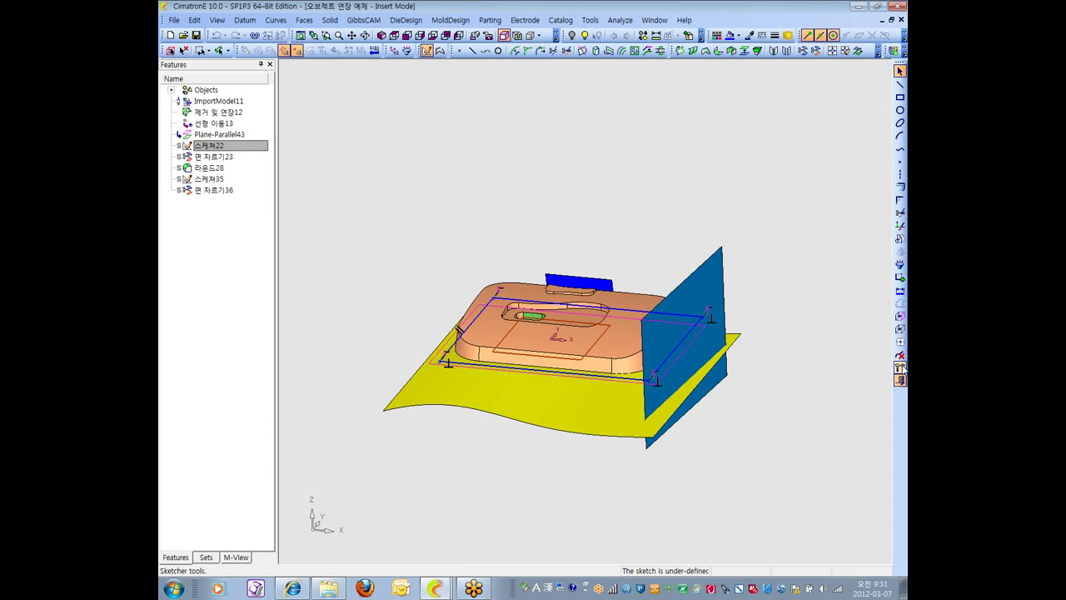
{"action": "left_click", "coordinate": [901, 368]}
{"action": "left_click", "coordinate": [856, 518]}
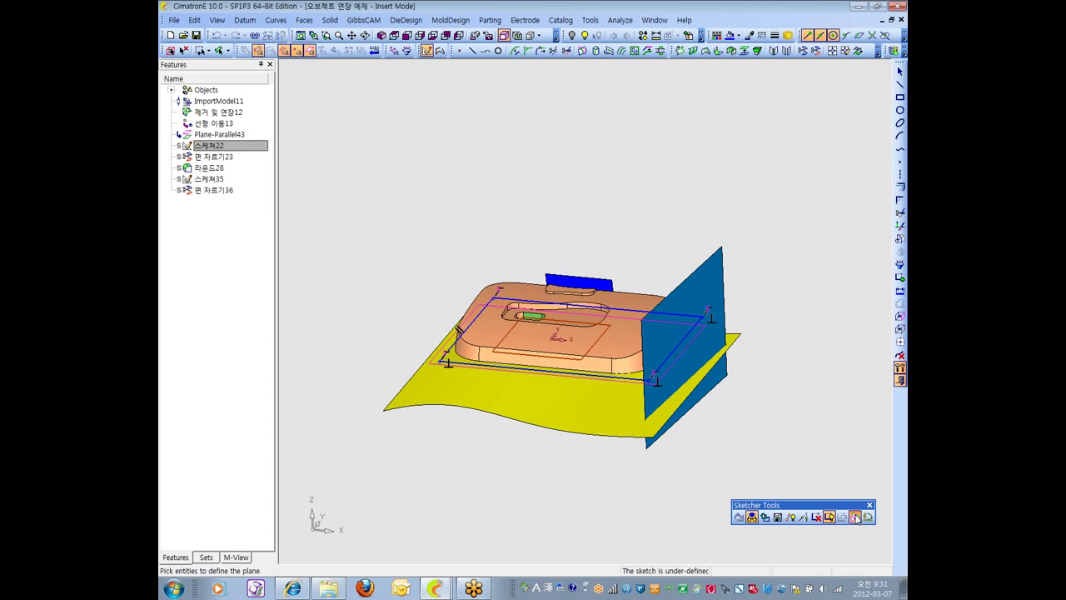
{"action": "left_click", "coordinate": [433, 363]}
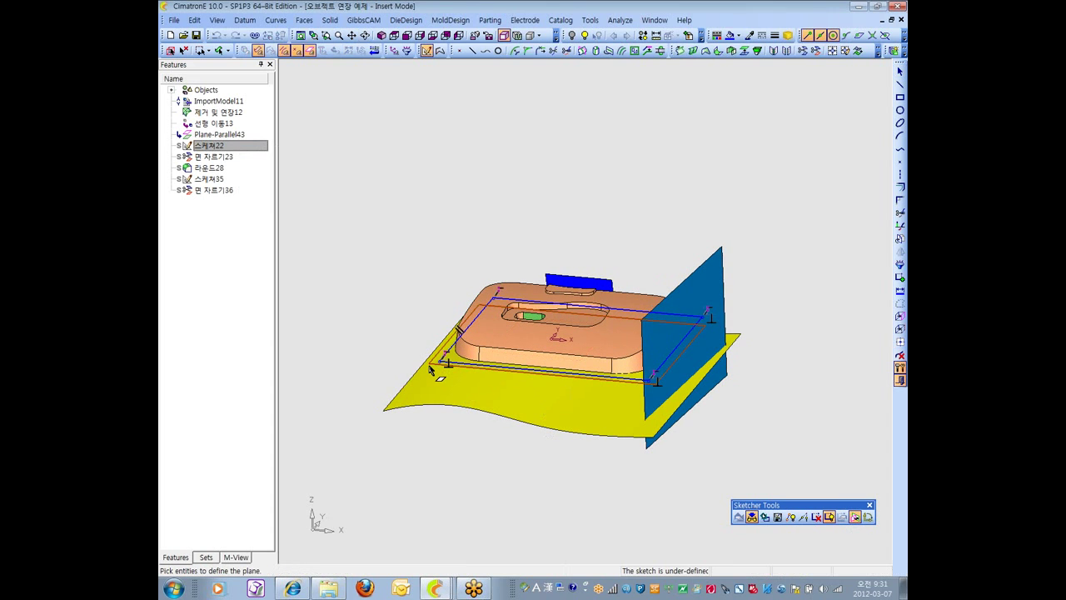
{"action": "middle_click", "coordinate": [772, 275]}
{"action": "left_click", "coordinate": [406, 35]}
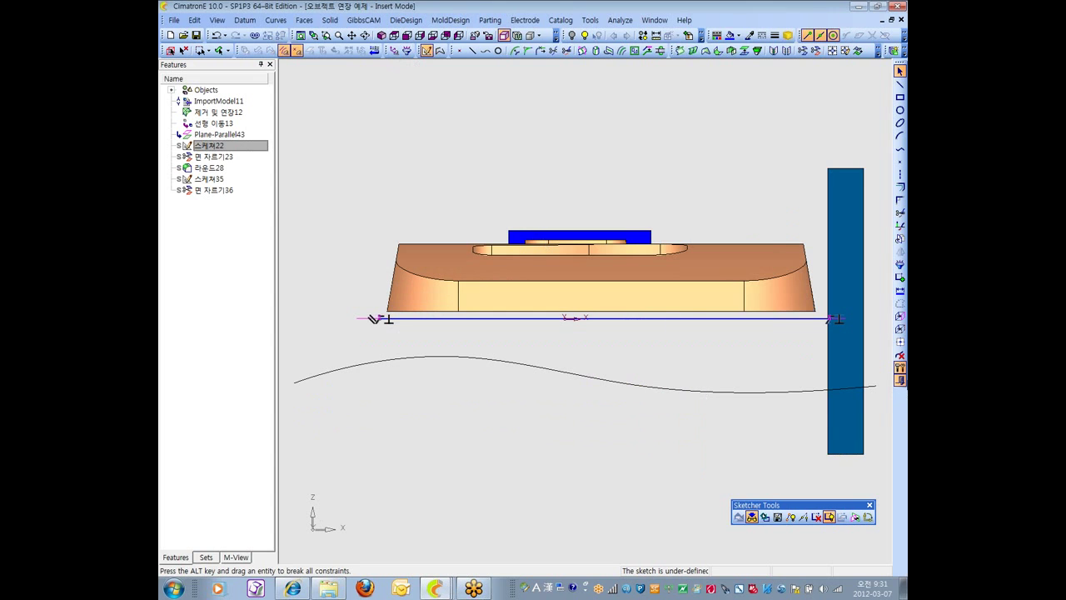
{"action": "left_click", "coordinate": [900, 380]}
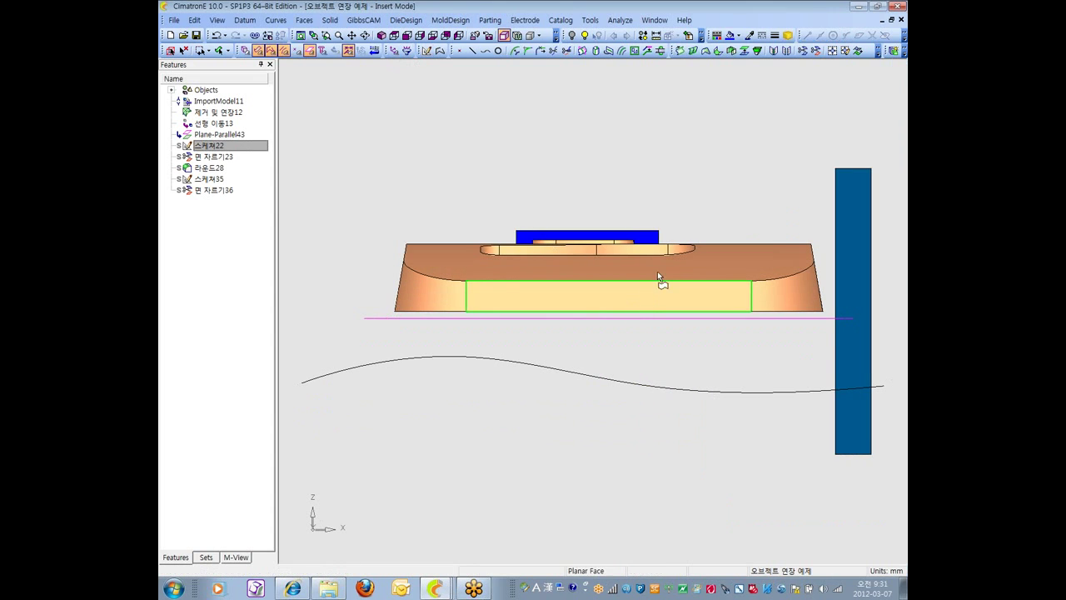
- Roll the history forward through 면 자르기36 and check the rebuilt part in front view
{"action": "right_click", "coordinate": [222, 190]}
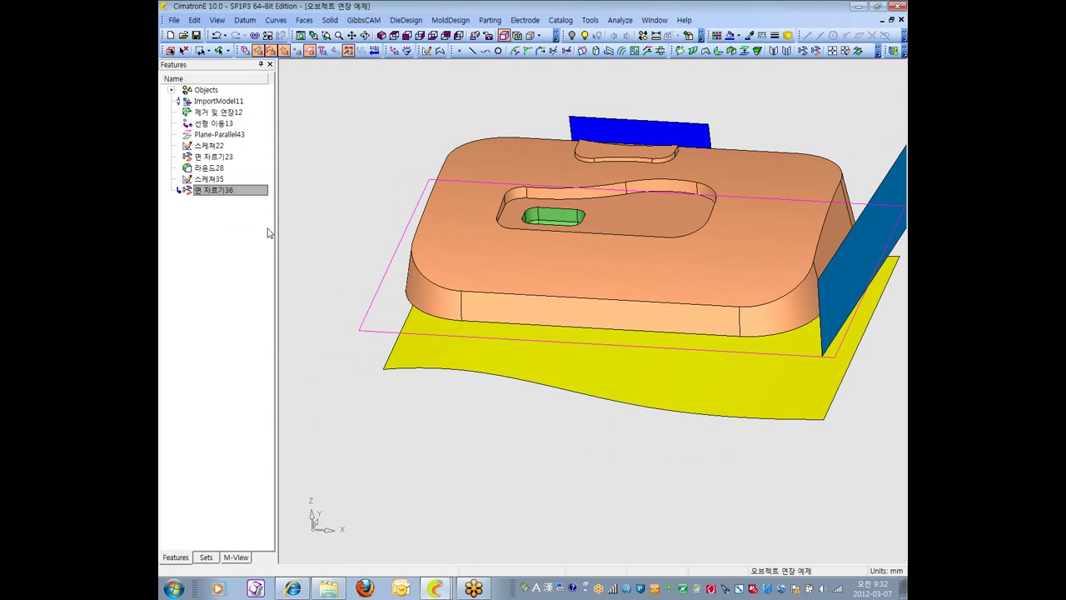
{"action": "left_click_drag", "start_coordinate": [543, 366], "coordinate": [532, 275], "text": "ctrl"}
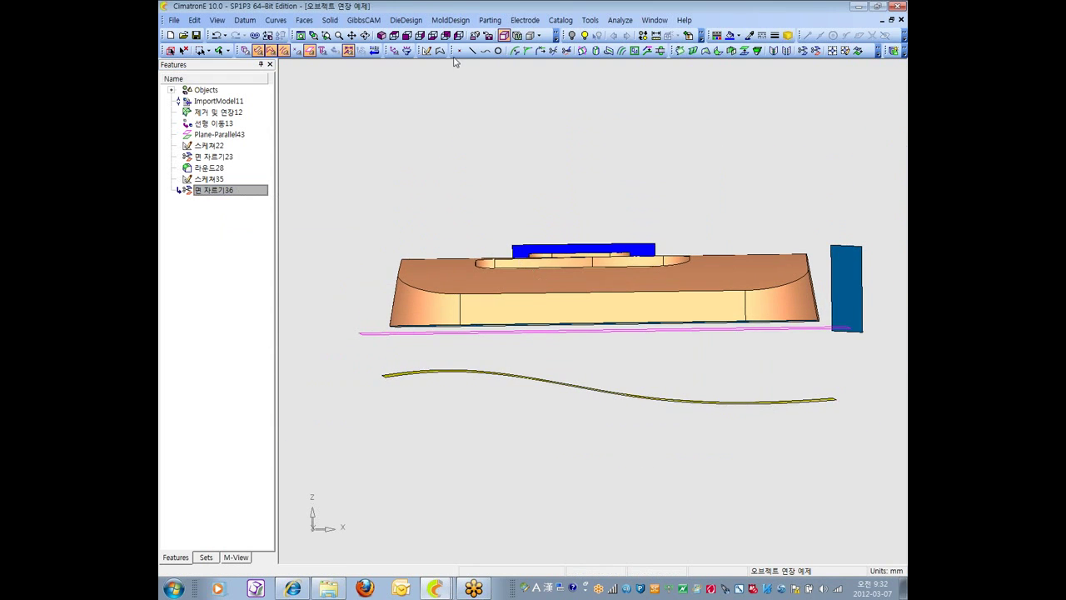
{"action": "left_click", "coordinate": [407, 35]}
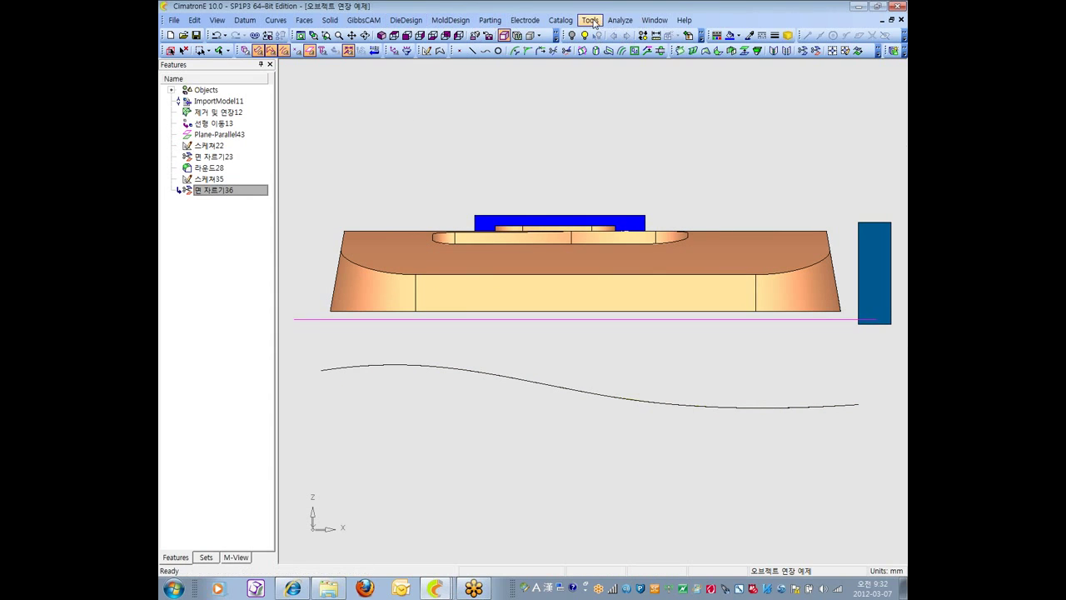
- Show the Archive set, unhide the hidden sketch rectangle of 스케쳐22, and compare it with the planes in front view
{"action": "left_click", "coordinate": [206, 557]}
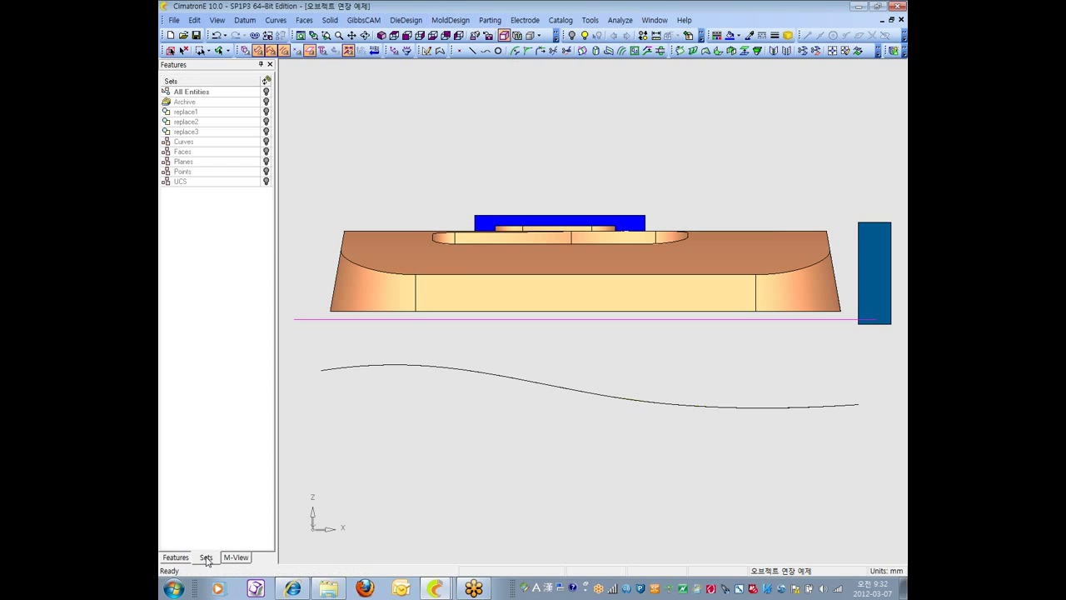
{"action": "left_click", "coordinate": [266, 102]}
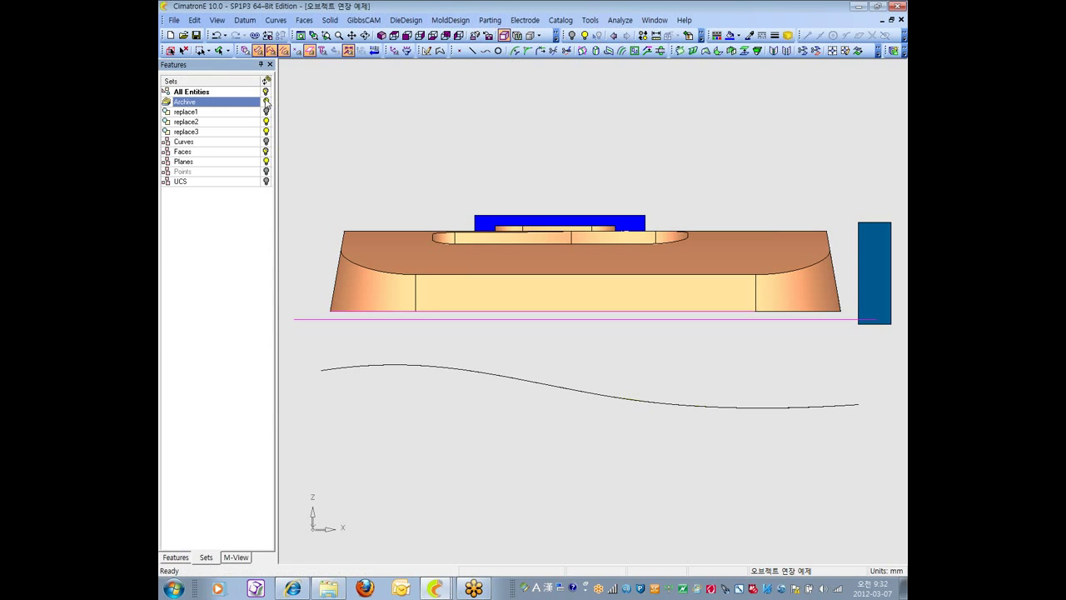
{"action": "left_click_drag", "start_coordinate": [666, 274], "coordinate": [683, 261], "text": "ctrl"}
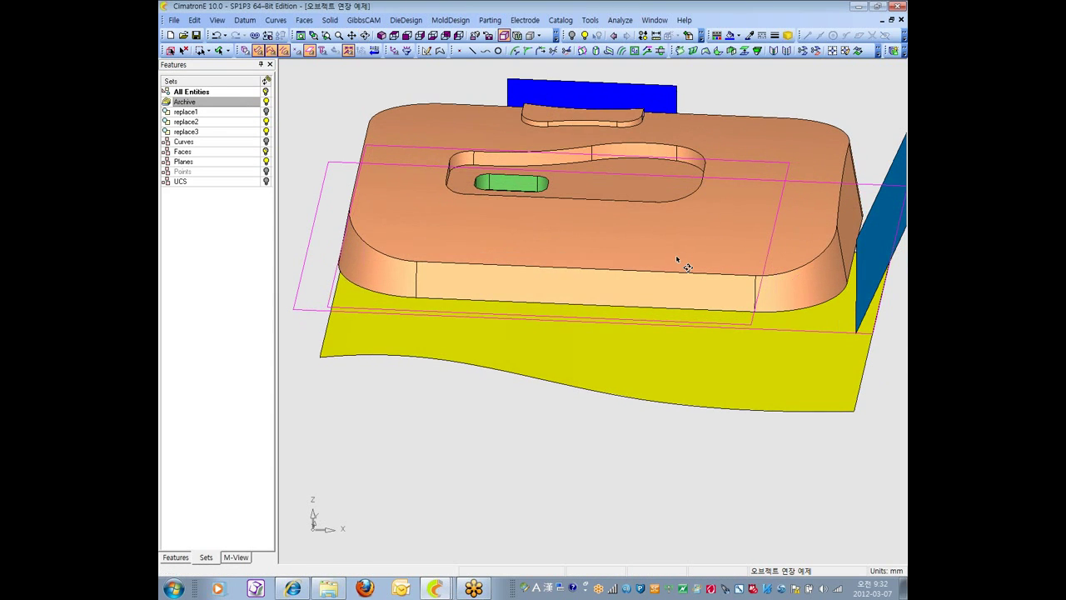
{"action": "left_click", "coordinate": [643, 35]}
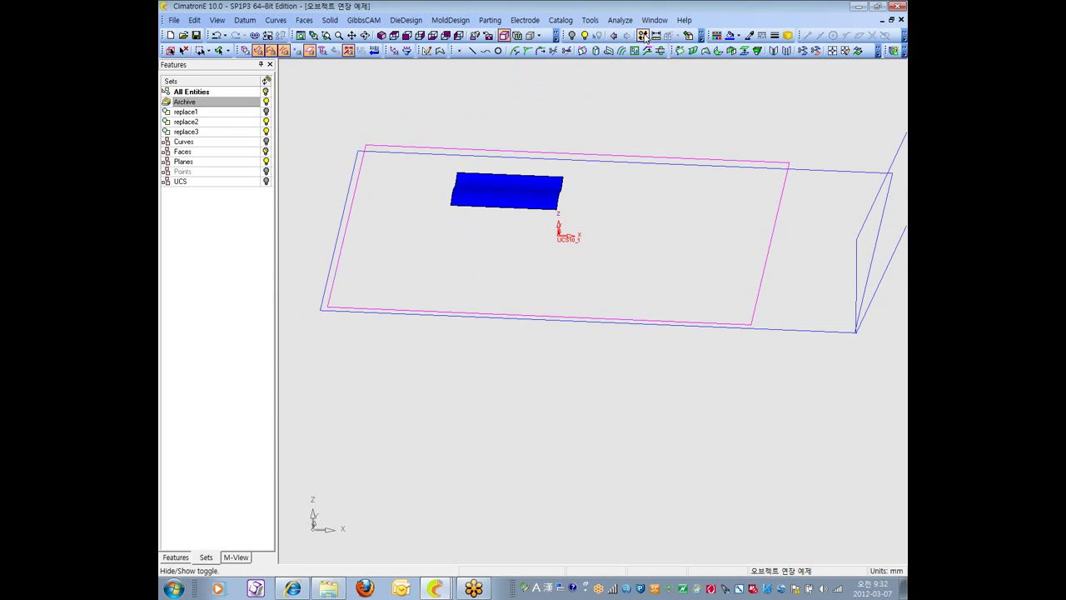
{"action": "left_click", "coordinate": [788, 330]}
{"action": "left_click", "coordinate": [572, 35]}
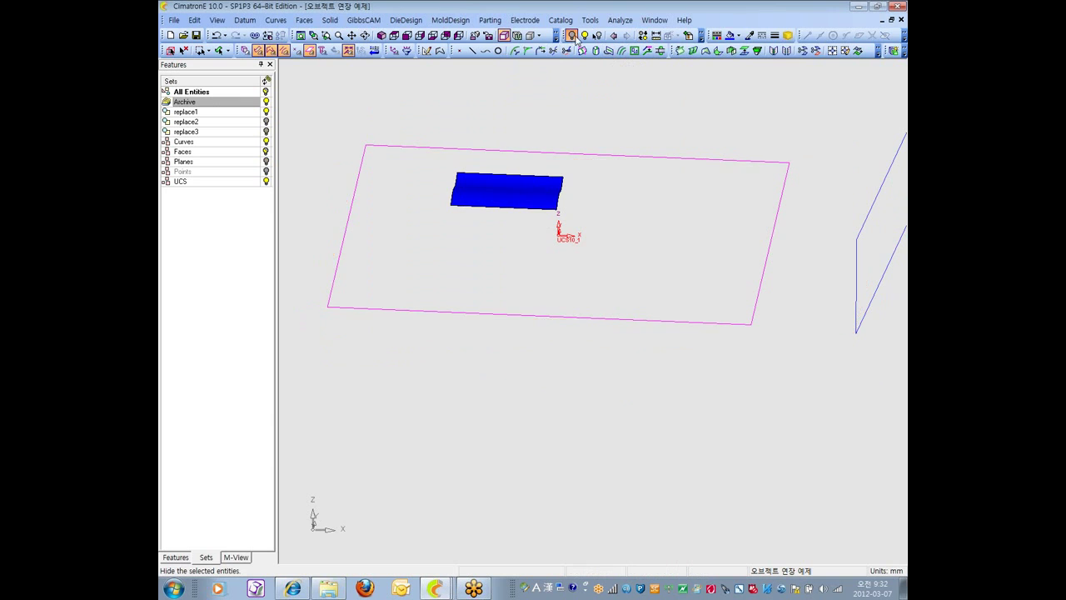
{"action": "left_click", "coordinate": [643, 35]}
{"action": "scroll", "coordinate": [680, 201], "scroll_direction": "down", "scroll_amount": 3}
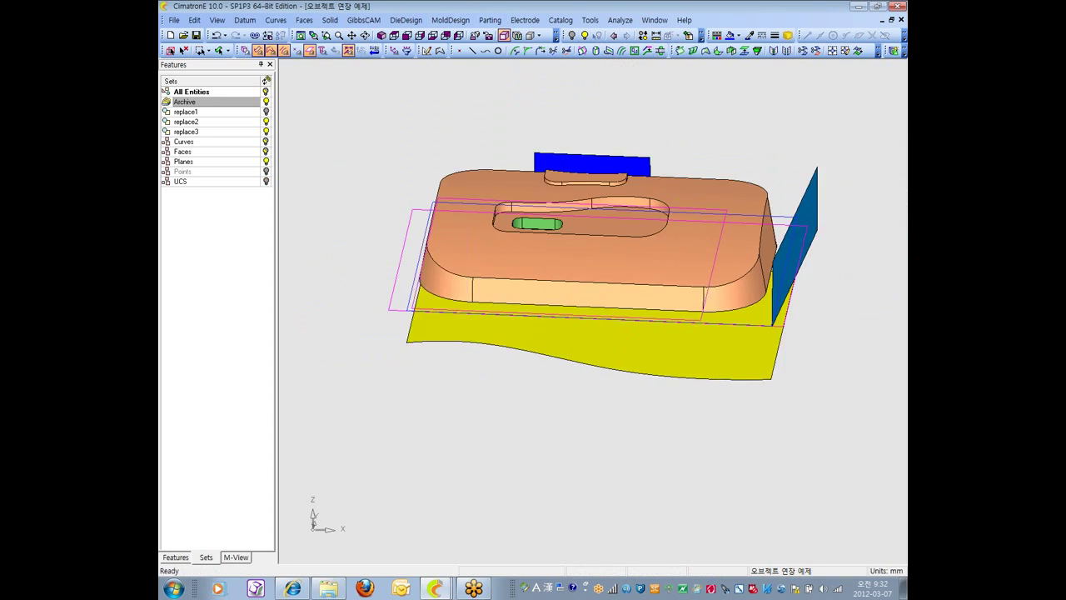
{"action": "left_click", "coordinate": [406, 35]}
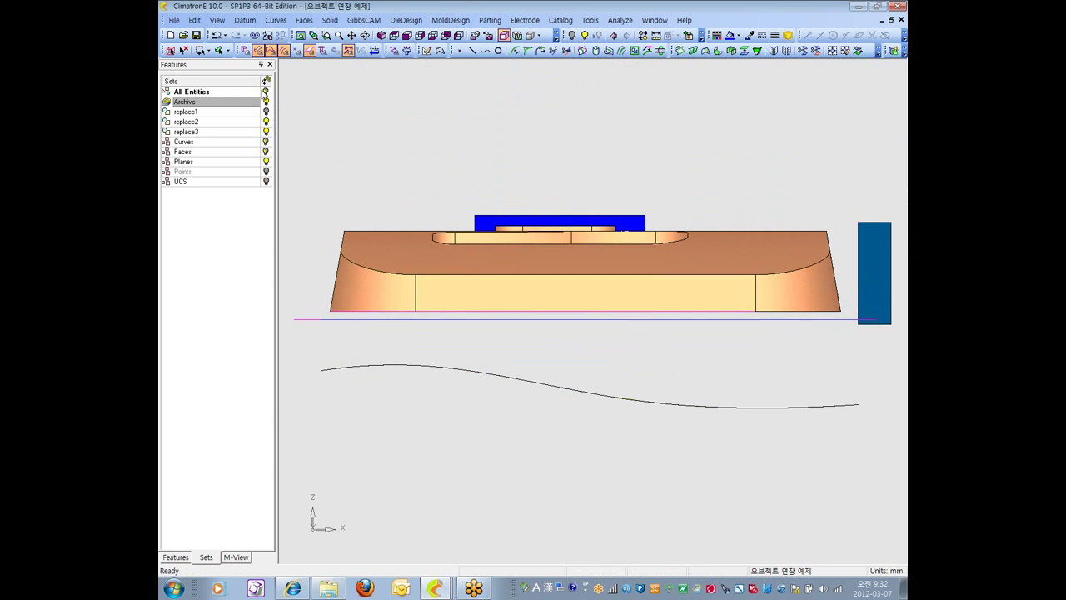
- Undo the edits back to before 메인 플랜21 was deleted, and highlight 스케쳐22 in the model
{"action": "left_click", "coordinate": [176, 557]}
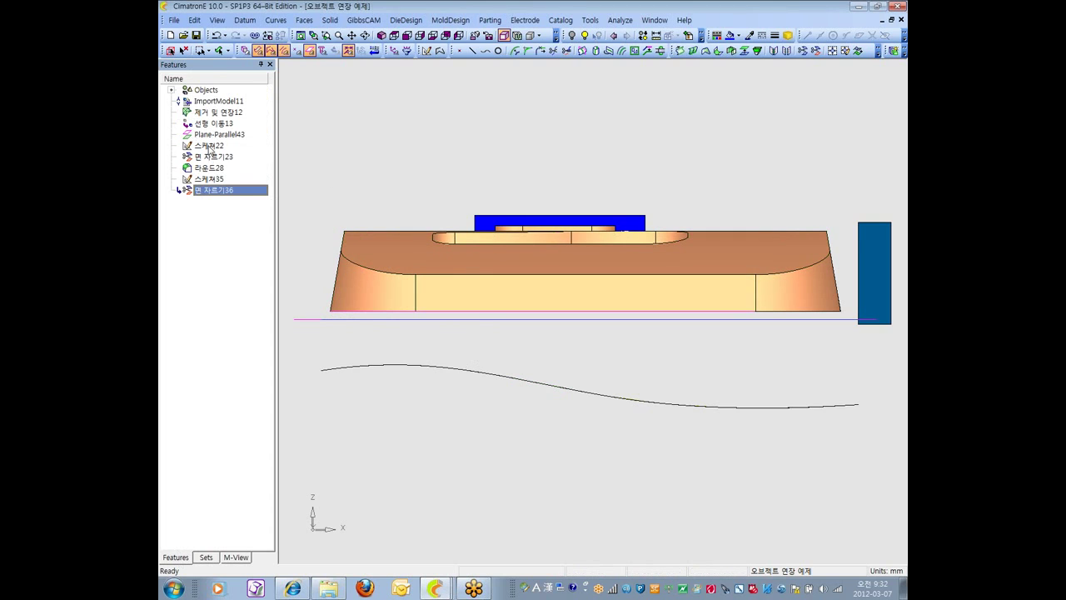
{"action": "left_click", "coordinate": [216, 35]}
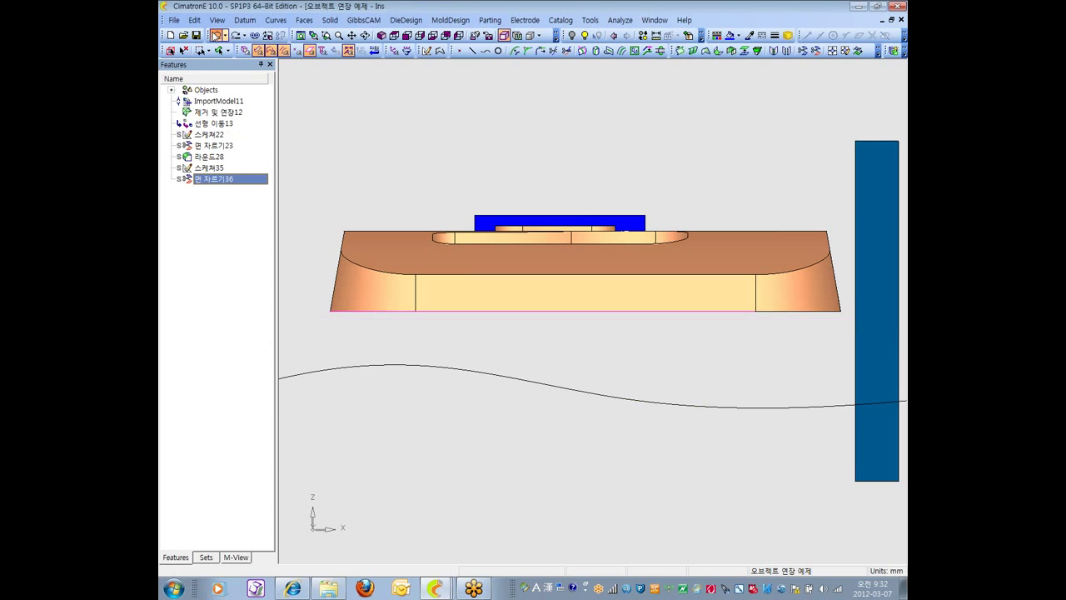
{"action": "left_click", "coordinate": [219, 135]}
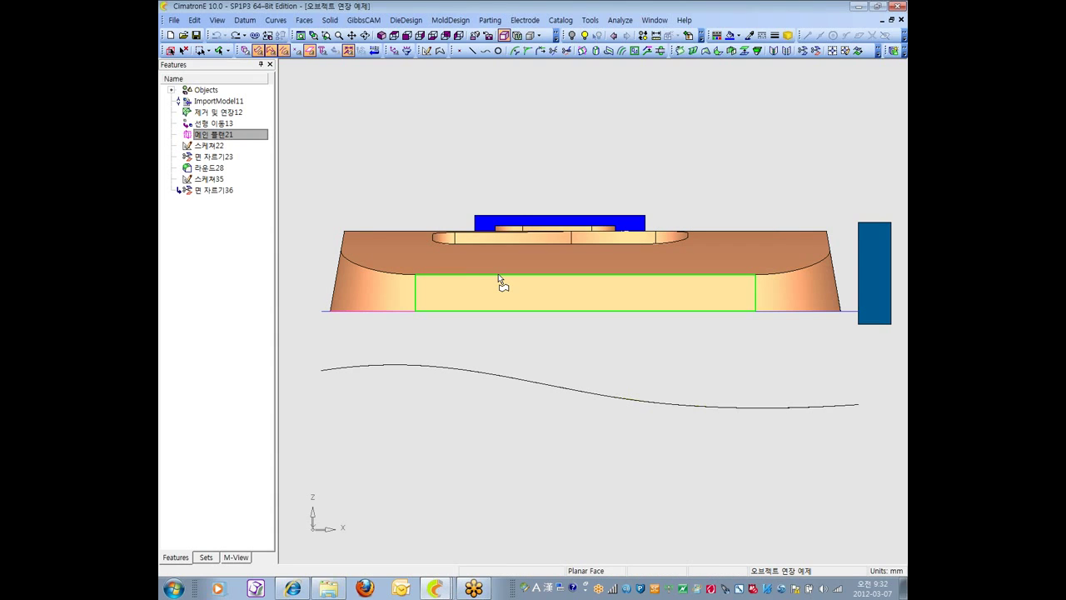
{"action": "scroll", "coordinate": [580, 254], "scroll_direction": "down", "scroll_amount": 1}
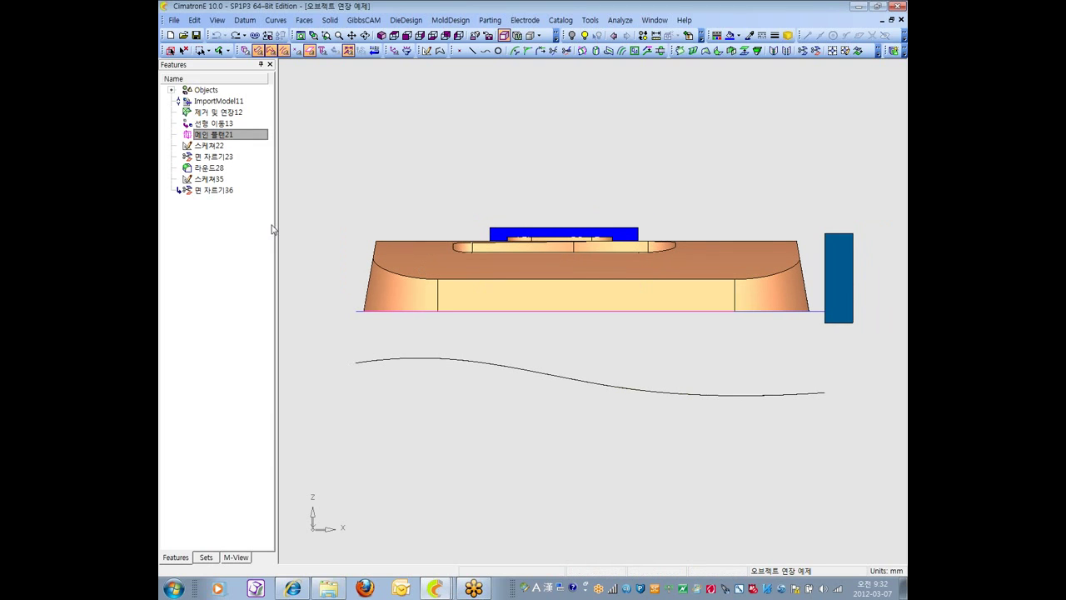
{"action": "left_click", "coordinate": [208, 147]}
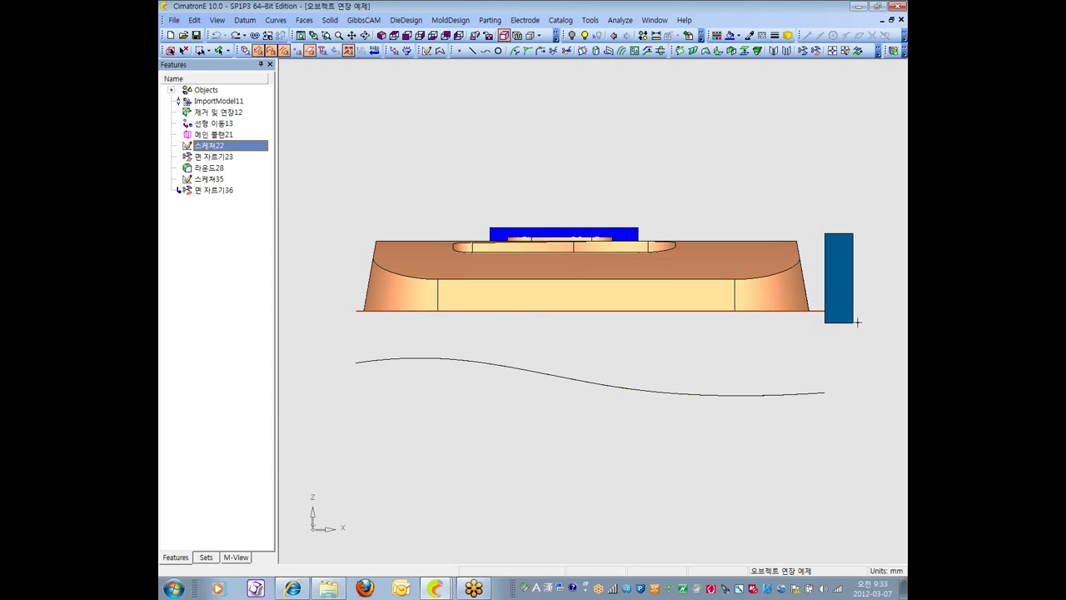
- Create a plane parallel to the plane under the part at the end of the history, offset 2 mm downward
{"action": "left_click", "coordinate": [245, 20]}
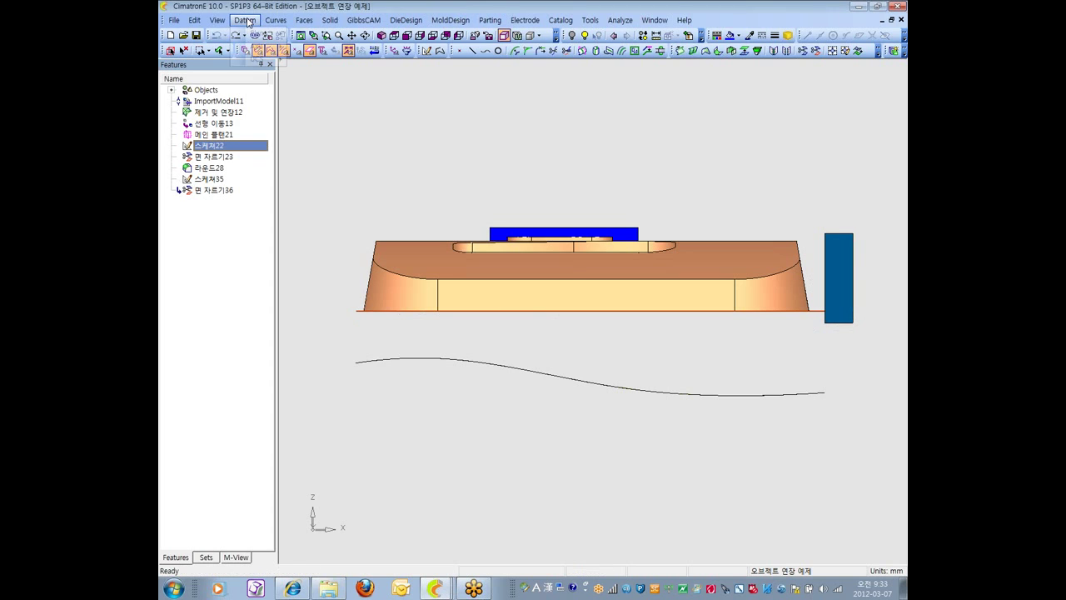
{"action": "mouse_move", "coordinate": [264, 37]}
{"action": "left_click", "coordinate": [320, 35]}
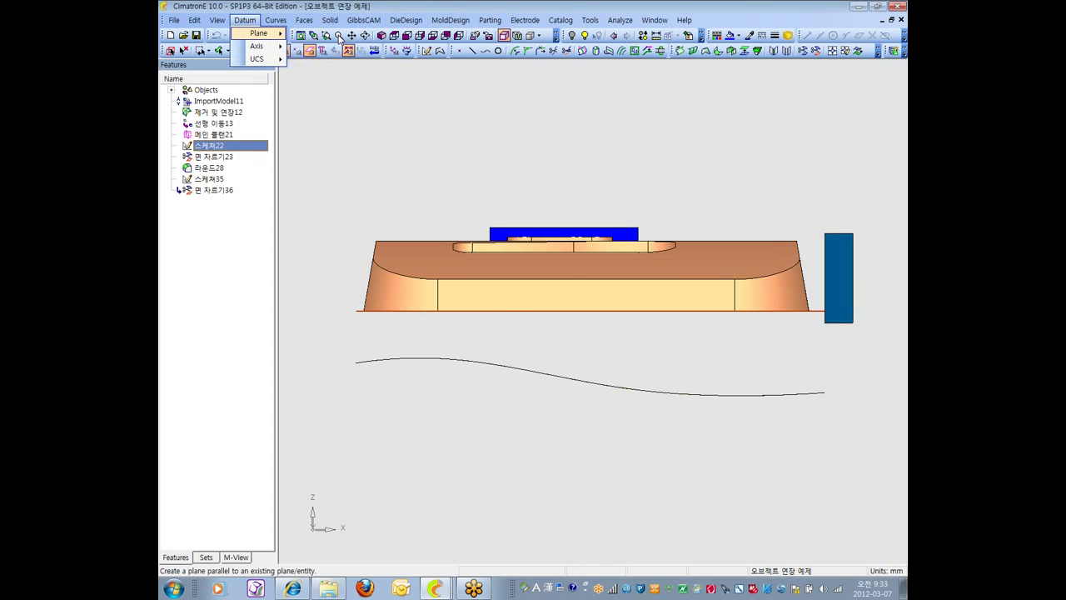
{"action": "middle_click_drag", "start_coordinate": [494, 483], "coordinate": [500, 442]}
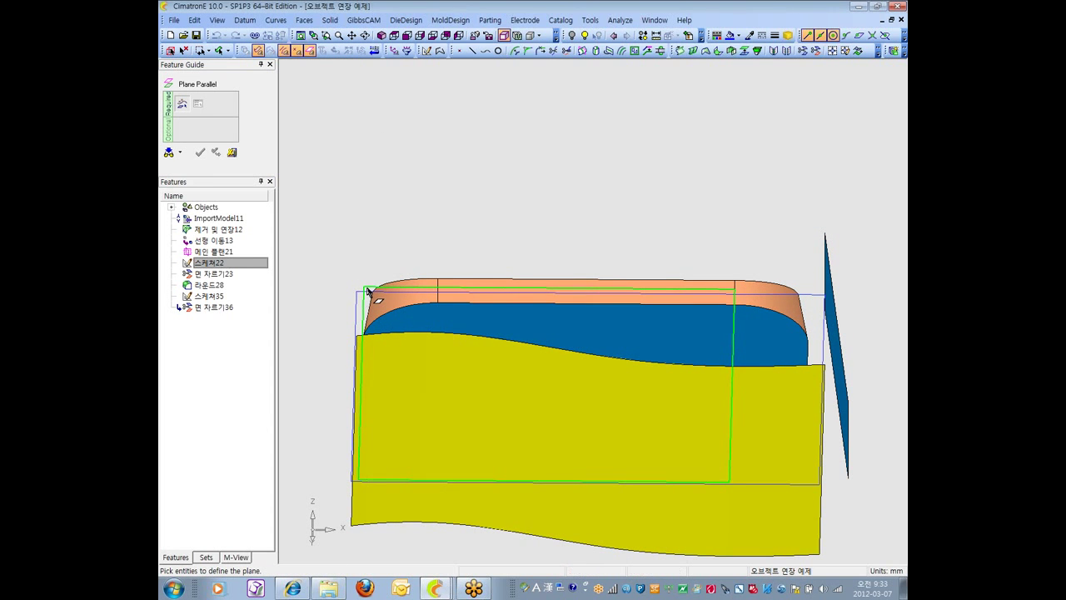
{"action": "left_click", "coordinate": [368, 291]}
{"action": "middle_click_drag", "start_coordinate": [358, 275], "coordinate": [293, 236]}
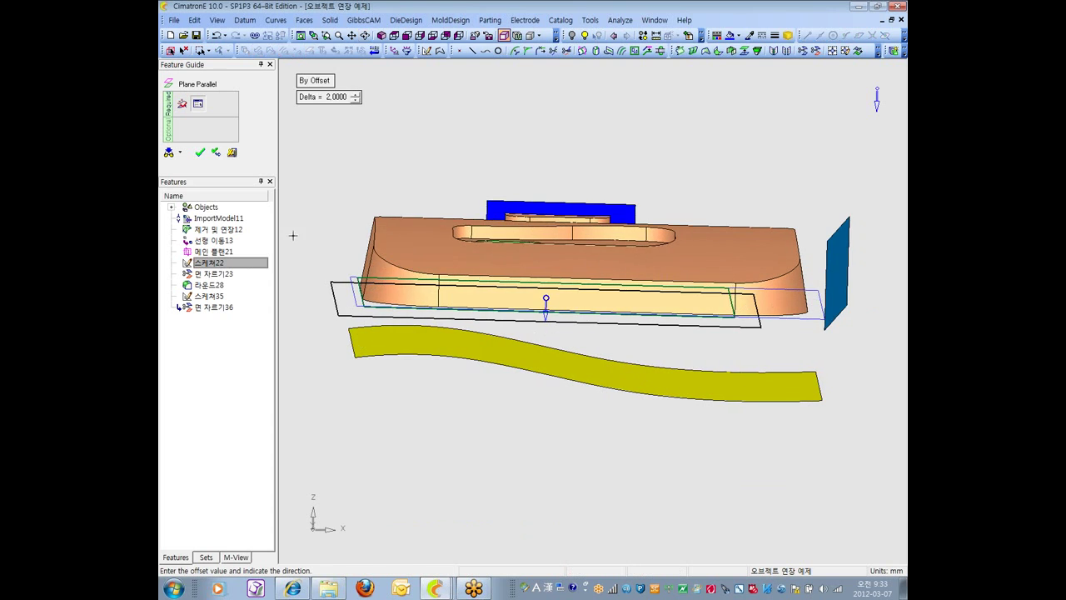
{"action": "middle_click_drag", "start_coordinate": [405, 139], "coordinate": [409, 180]}
{"action": "left_click", "coordinate": [200, 152]}
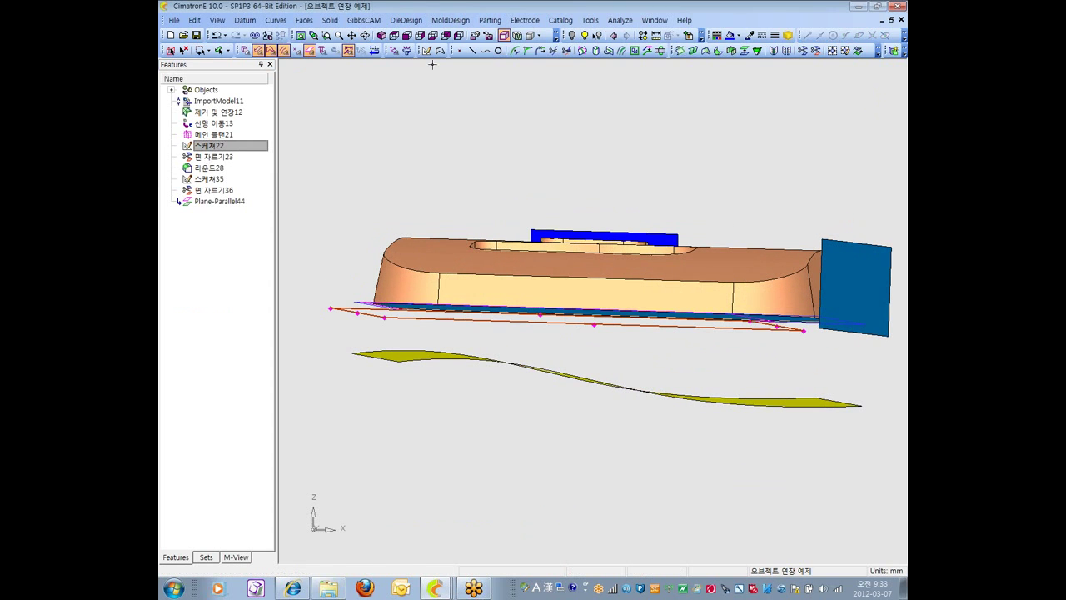
{"action": "left_click", "coordinate": [408, 35]}
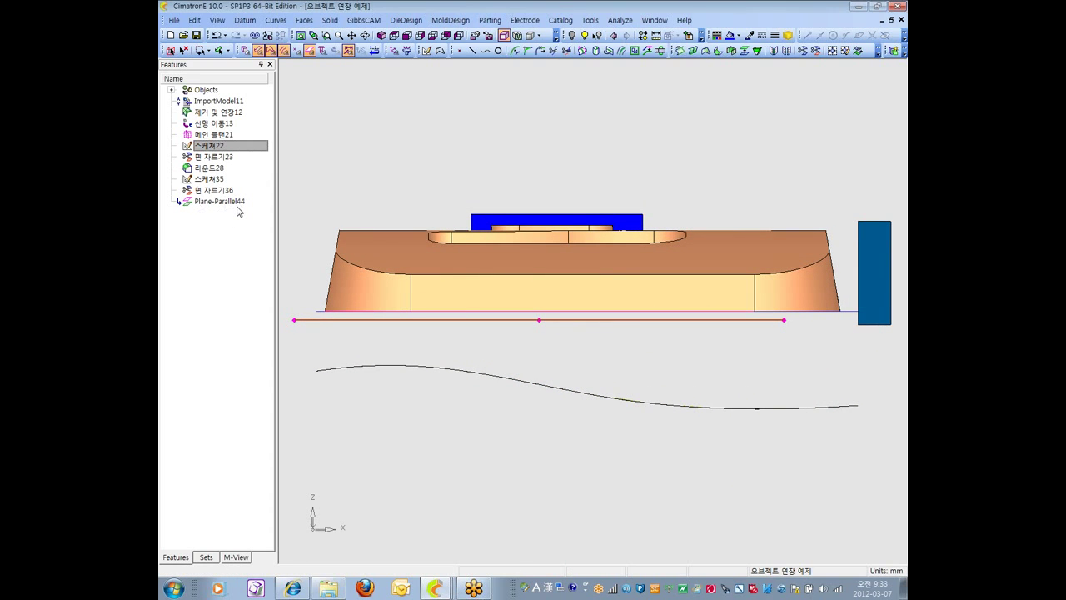
- Open 스케쳐22 for editing in the sketcher
{"action": "right_click", "coordinate": [226, 148]}
{"action": "left_click", "coordinate": [235, 156]}
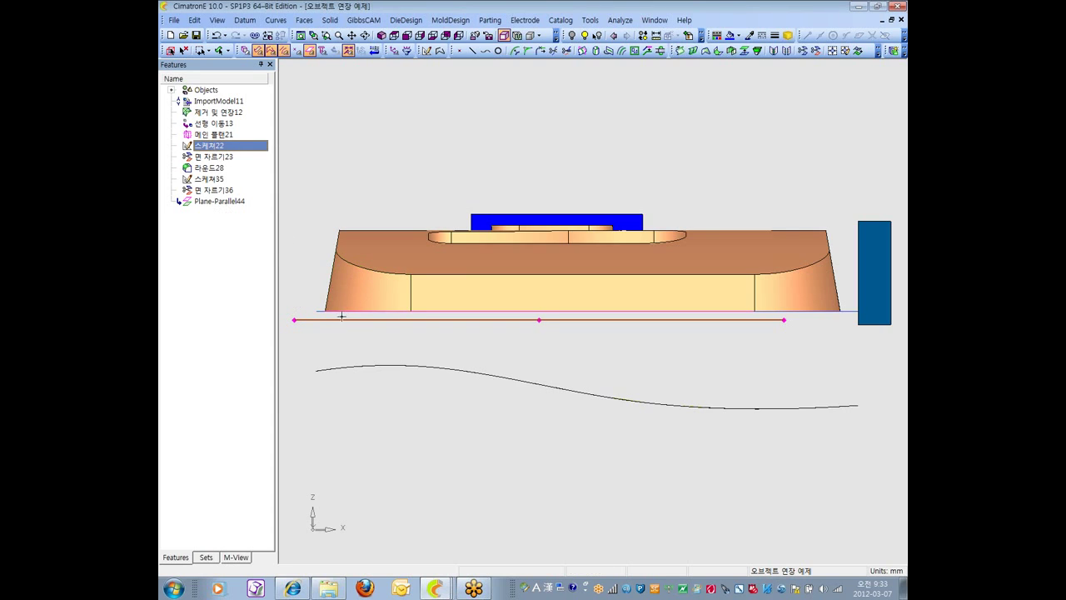
{"action": "right_click", "coordinate": [242, 146]}
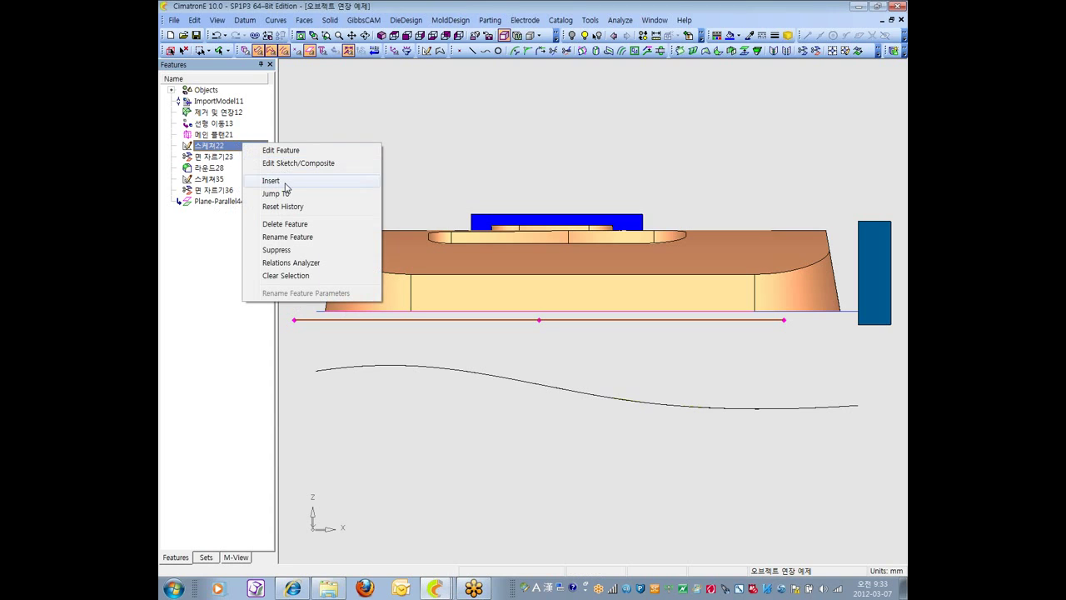
{"action": "left_click", "coordinate": [287, 152]}
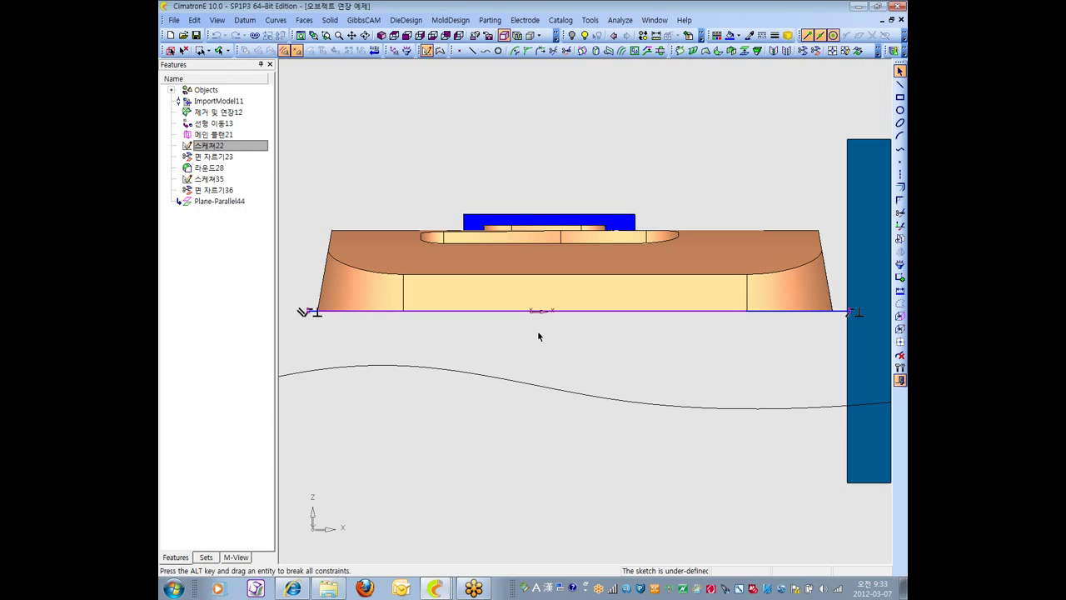
- Delete the parallel plane at the end of the feature history
{"action": "left_click", "coordinate": [226, 204]}
{"action": "right_click", "coordinate": [226, 208]}
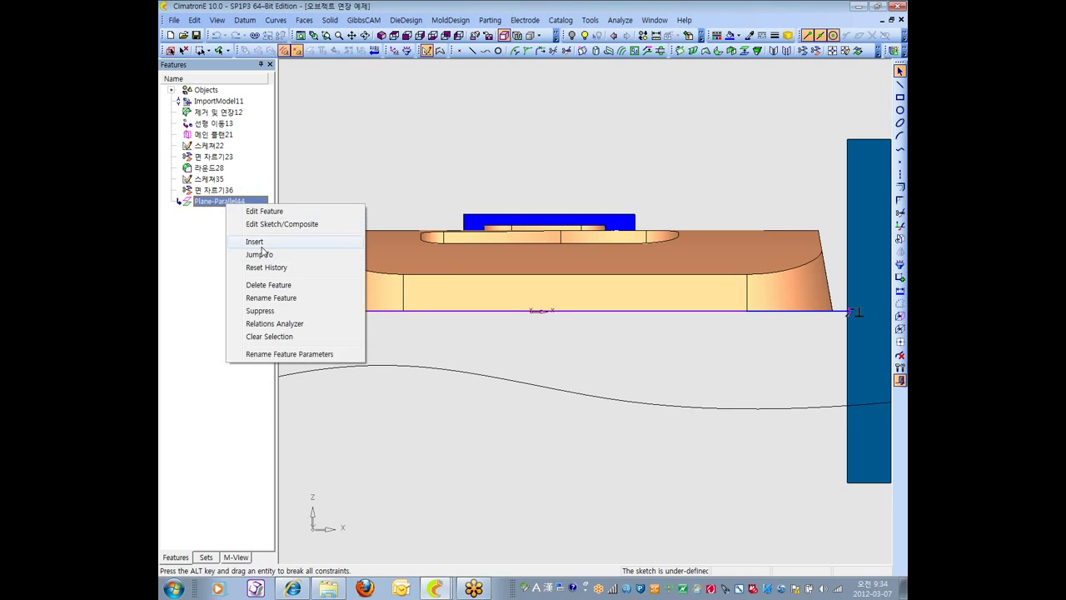
{"action": "left_click", "coordinate": [268, 286]}
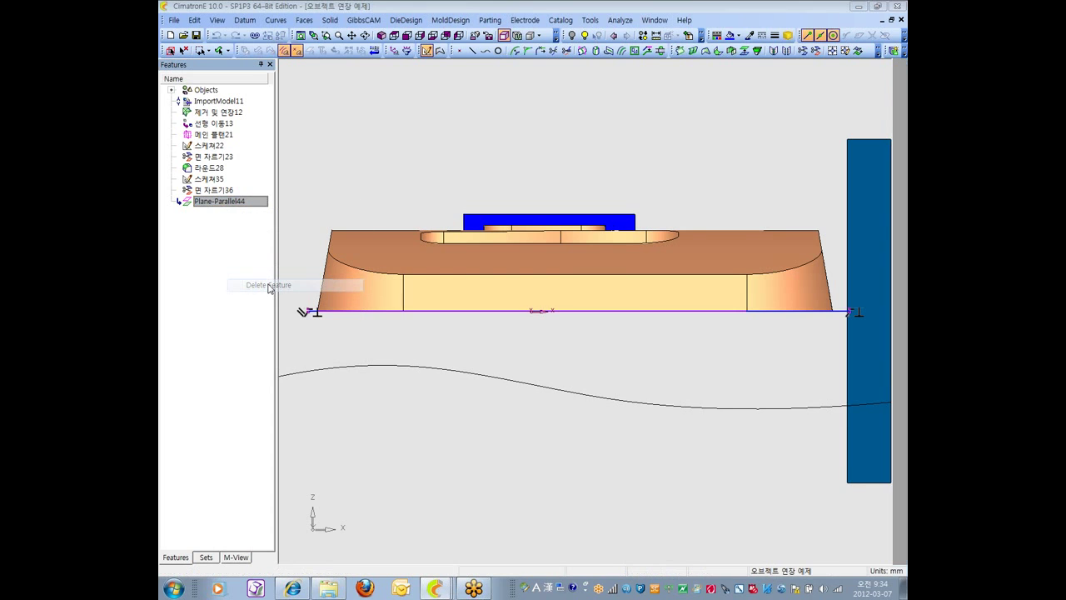
{"action": "left_click", "coordinate": [500, 322]}
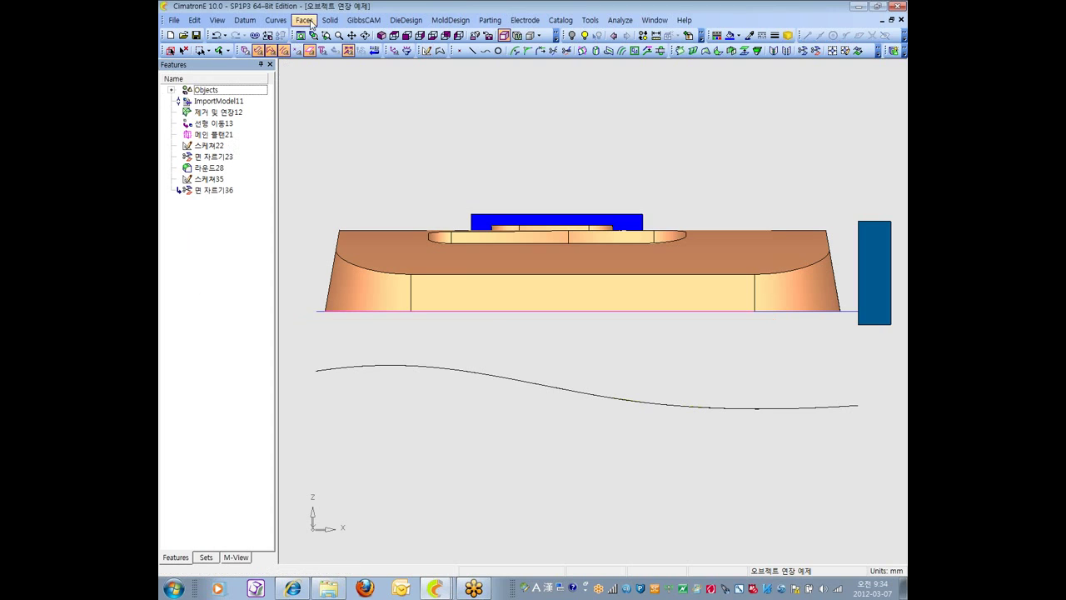
- Roll the feature history back to 메인 플랜21 to insert a feature right after it
{"action": "left_click", "coordinate": [215, 146]}
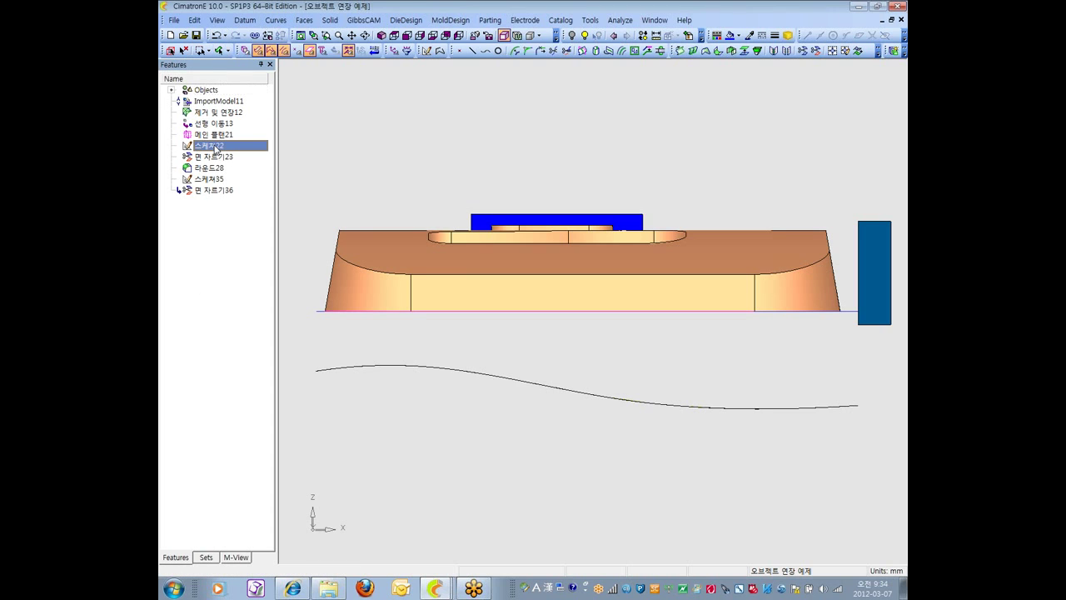
{"action": "right_click", "coordinate": [216, 147]}
{"action": "left_click", "coordinate": [212, 135]}
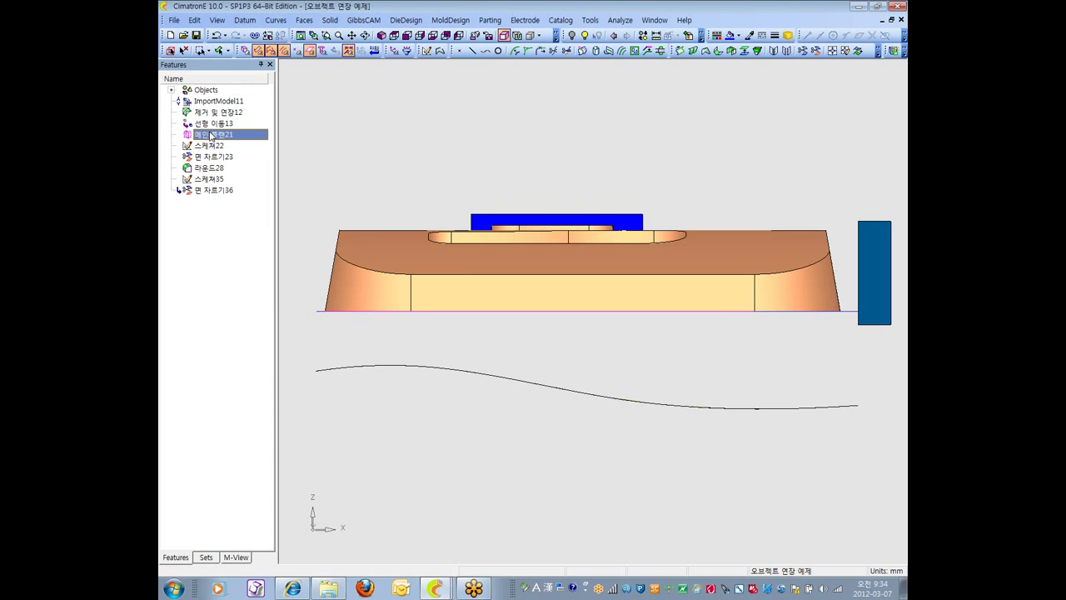
{"action": "right_click", "coordinate": [213, 135]}
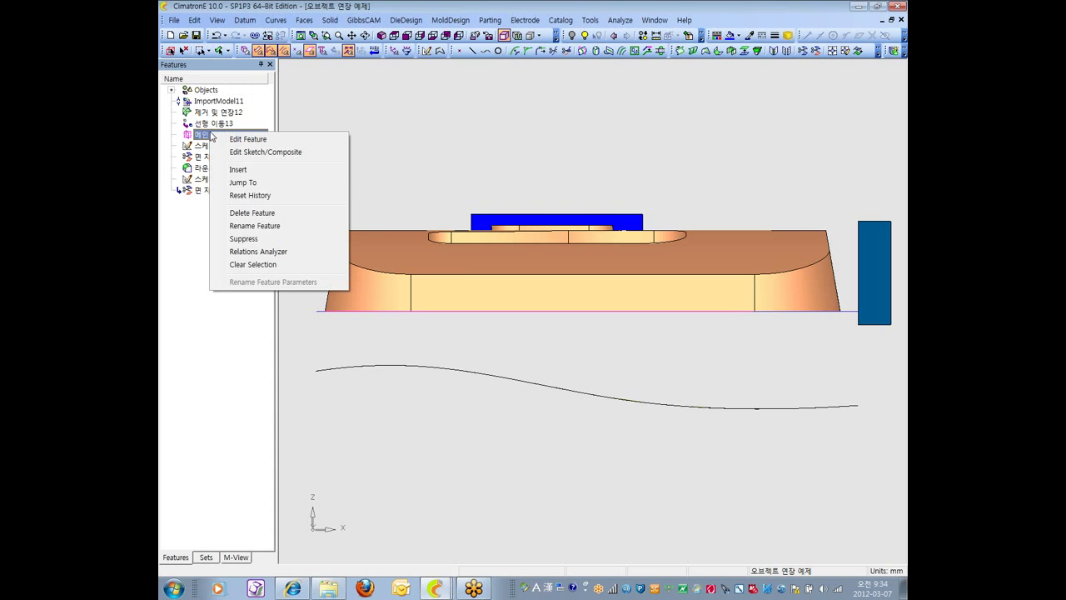
{"action": "left_click", "coordinate": [239, 170]}
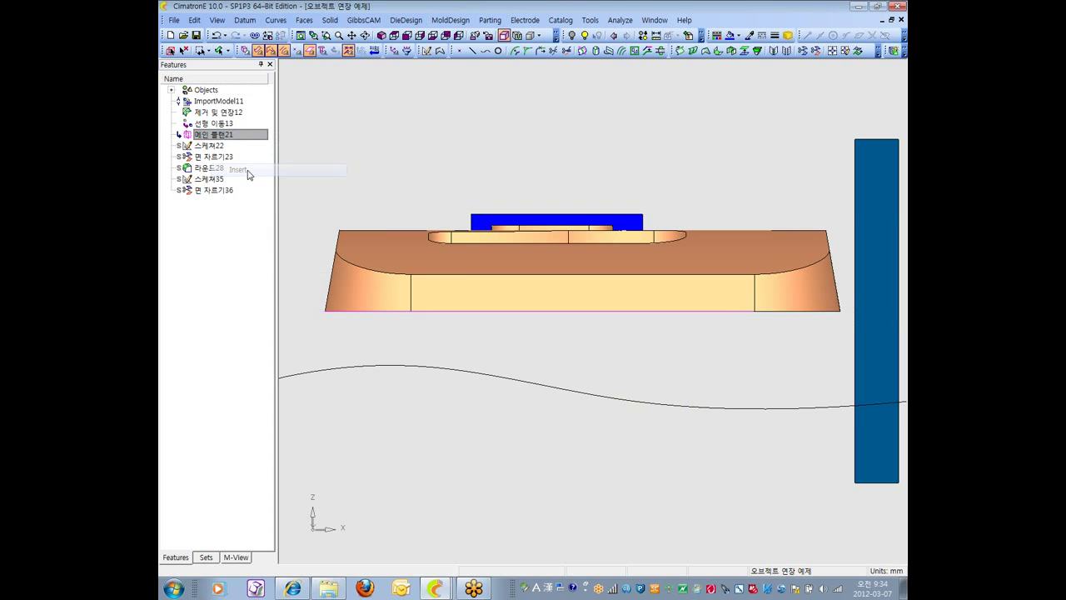
- Insert a plane parallel to 메인 플랜21, offset 2 mm downward below the part
{"action": "left_click", "coordinate": [244, 19]}
{"action": "mouse_move", "coordinate": [263, 34]}
{"action": "left_click", "coordinate": [309, 35]}
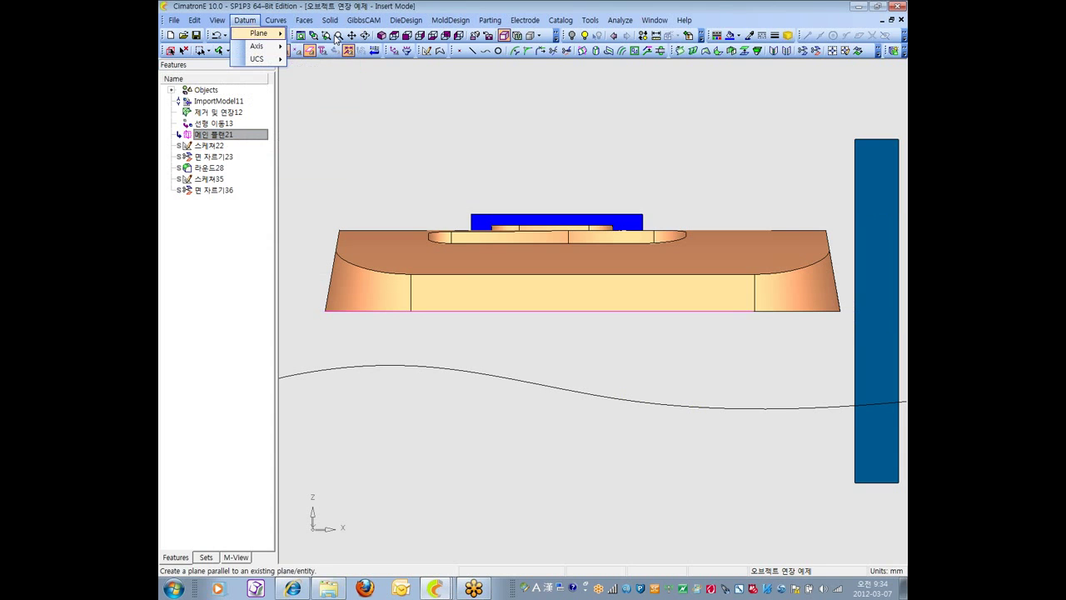
{"action": "middle_click_drag", "start_coordinate": [452, 440], "coordinate": [446, 398]}
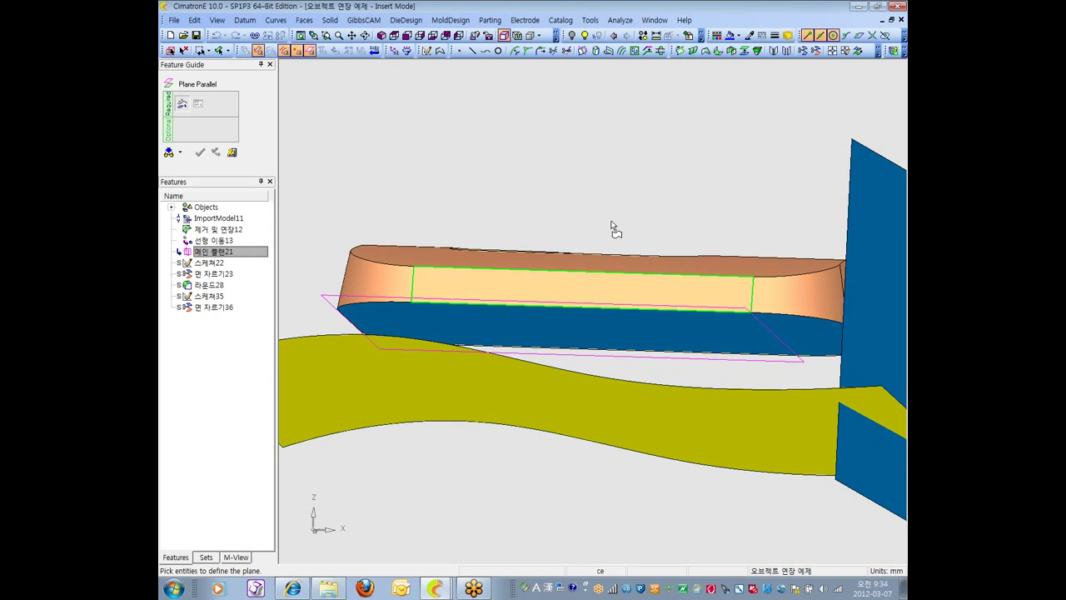
{"action": "middle_click_drag", "start_coordinate": [614, 228], "coordinate": [564, 319]}
{"action": "middle_click_drag", "start_coordinate": [552, 421], "coordinate": [546, 360]}
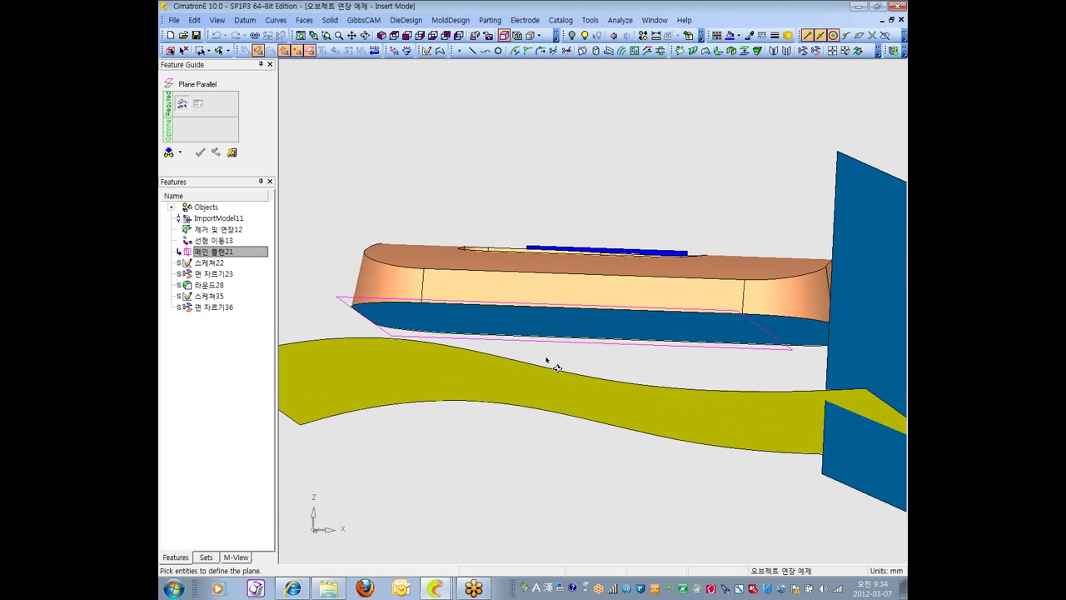
{"action": "left_click", "coordinate": [343, 301]}
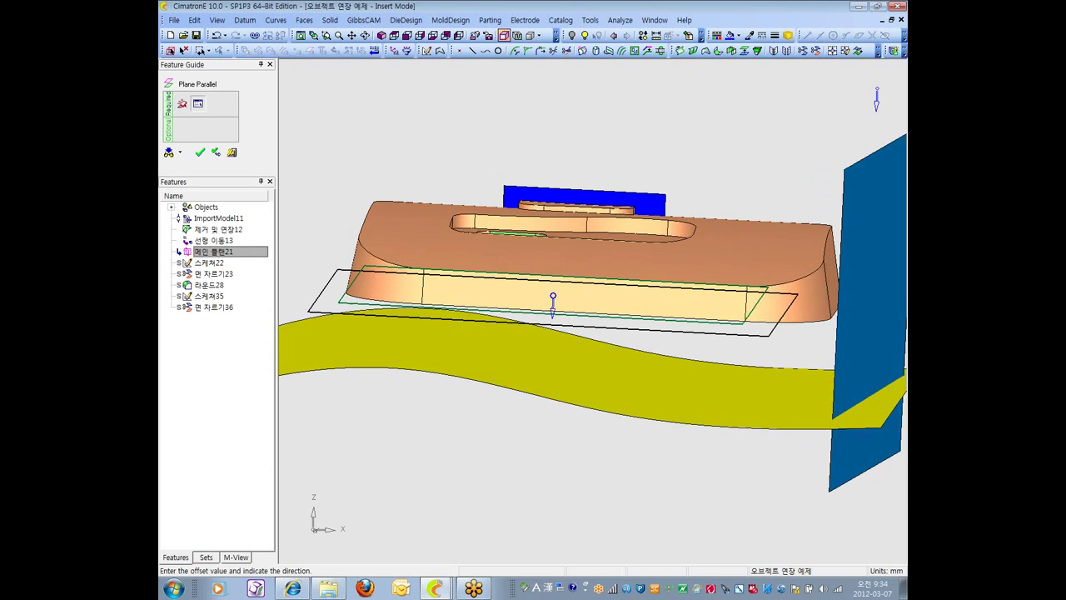
{"action": "left_click", "coordinate": [200, 153]}
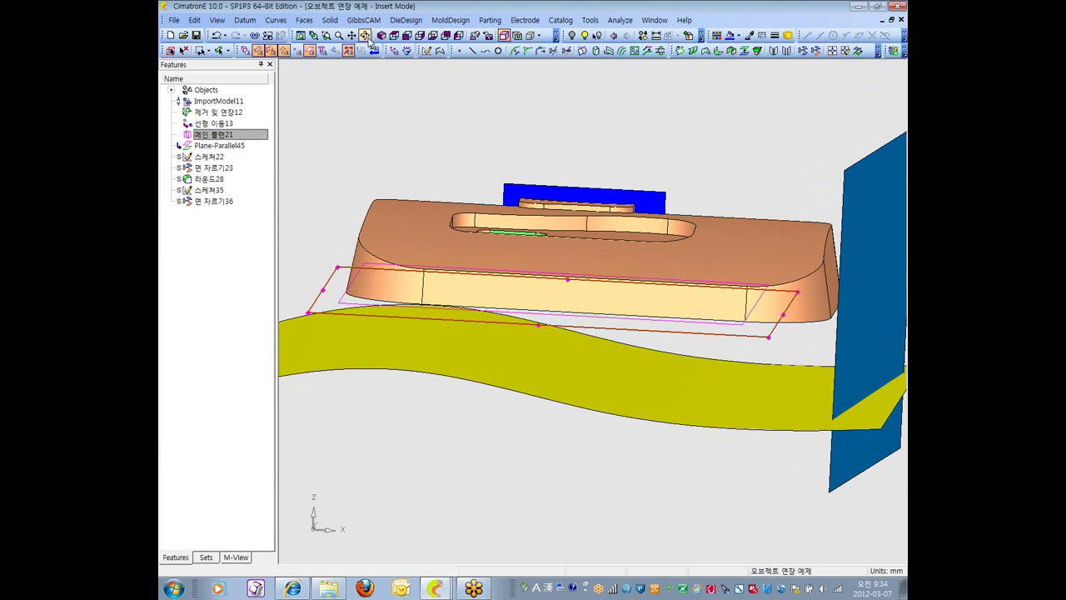
{"action": "left_click", "coordinate": [406, 35]}
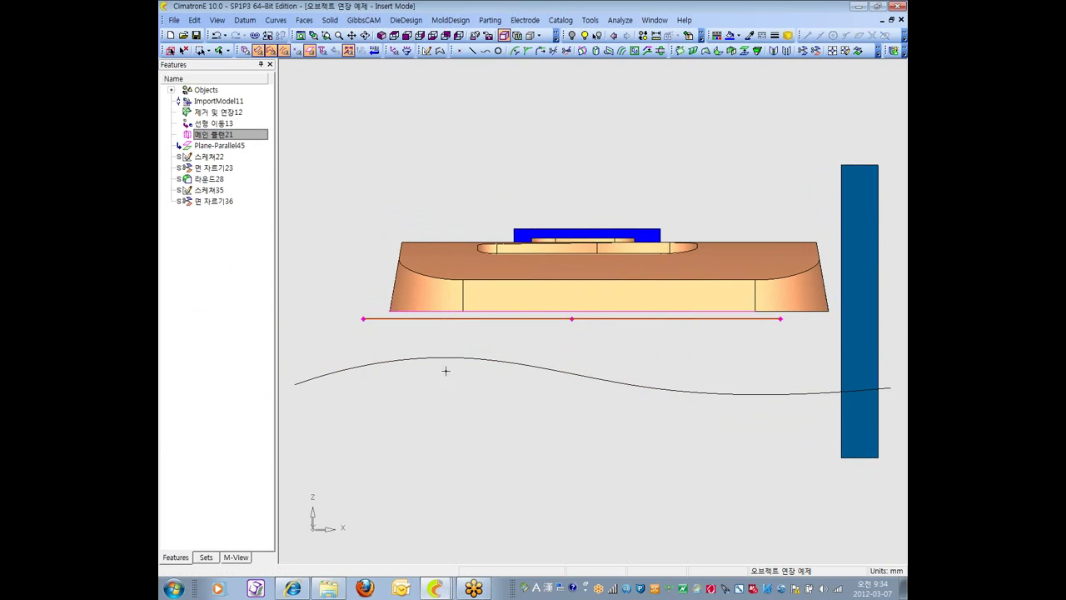
{"action": "left_click", "coordinate": [217, 158]}
{"action": "right_click", "coordinate": [217, 158]}
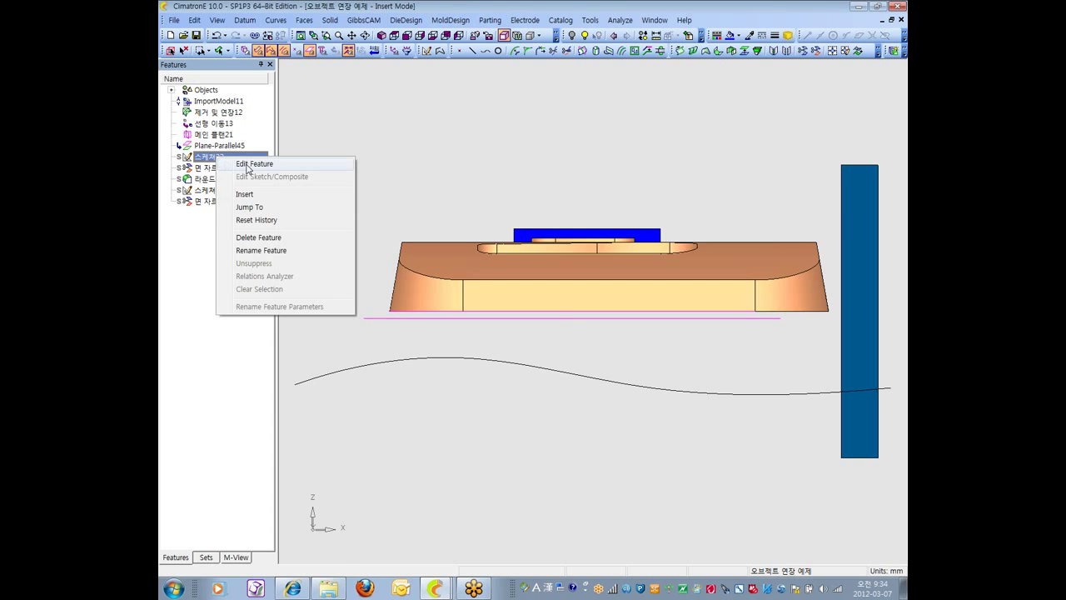
{"action": "left_click", "coordinate": [247, 165]}
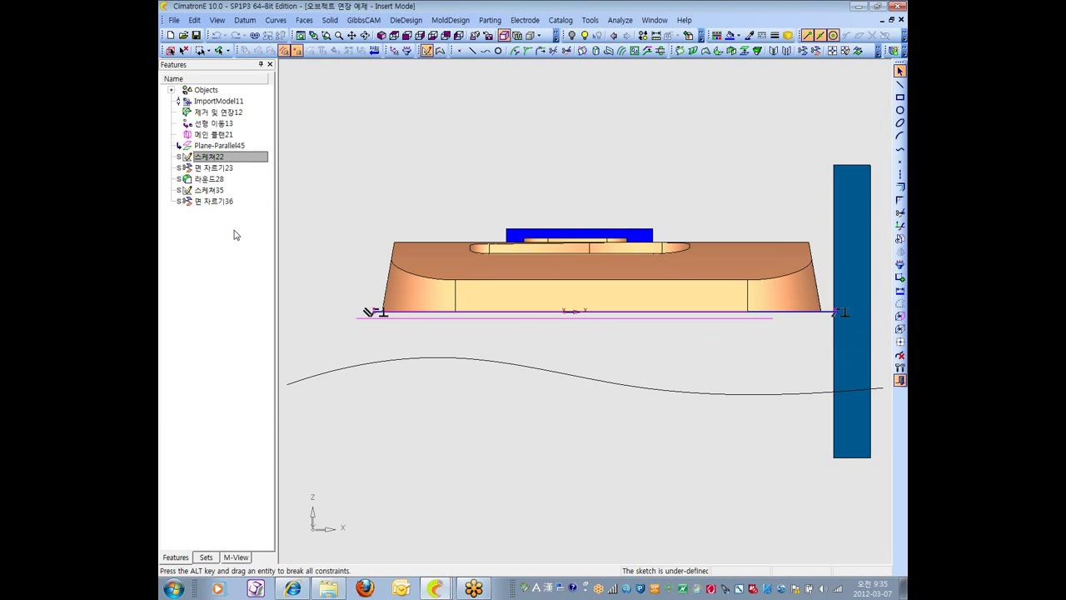
{"action": "left_click", "coordinate": [223, 201]}
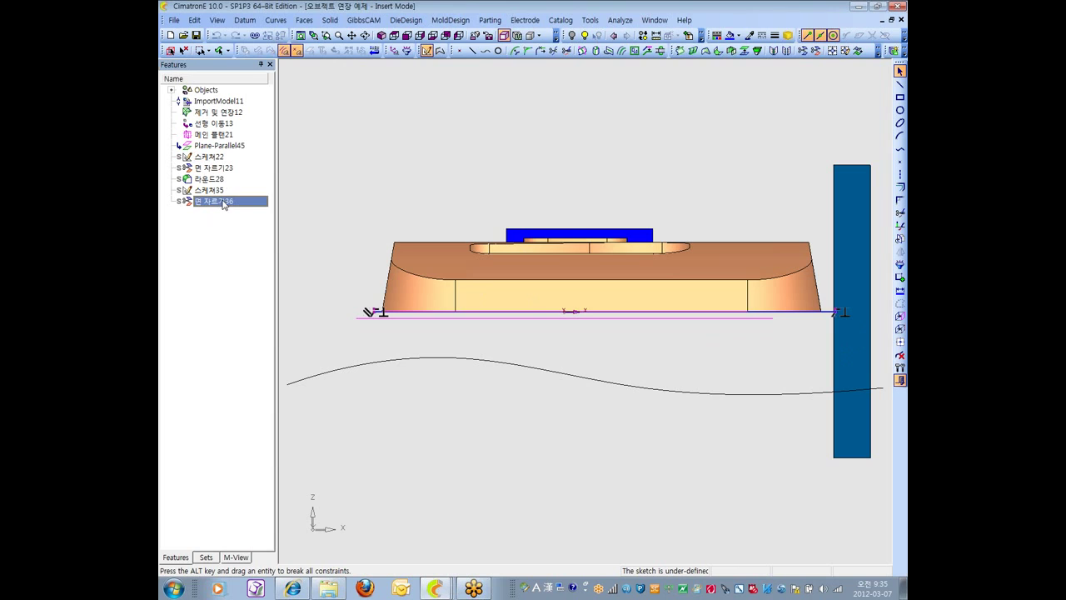
{"action": "left_click", "coordinate": [900, 380]}
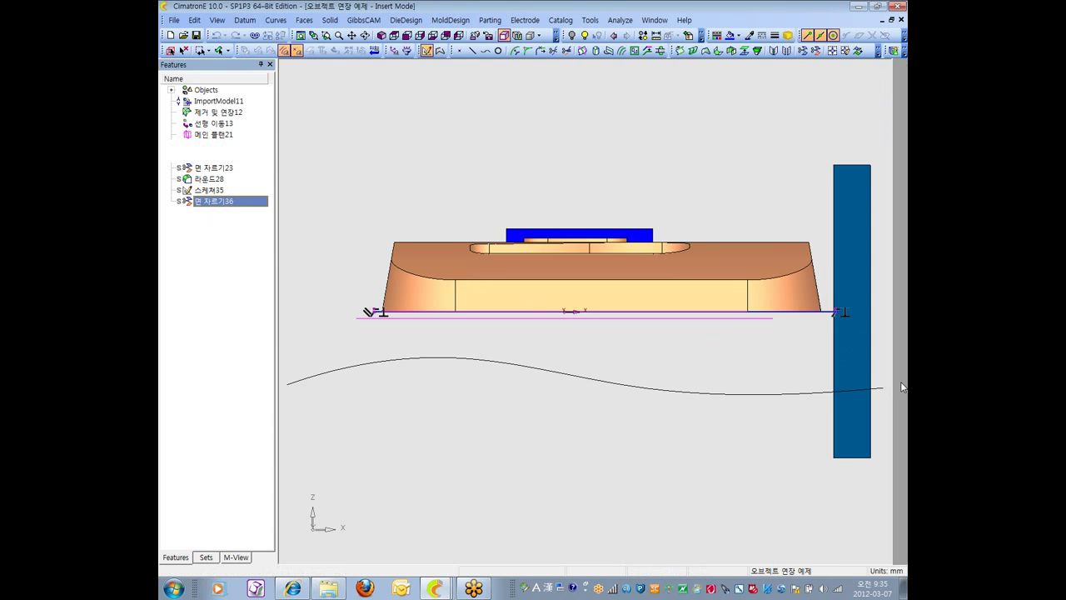
- Roll the feature history forward through 면 자르기36
{"action": "right_click", "coordinate": [228, 205]}
{"action": "left_click", "coordinate": [275, 240]}
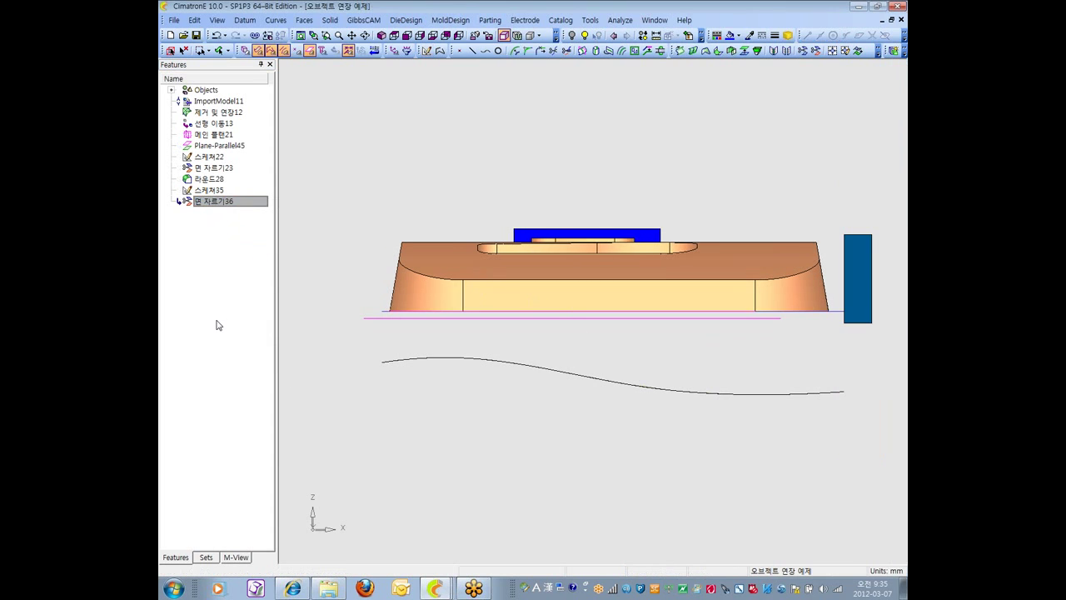
{"action": "left_click", "coordinate": [241, 281]}
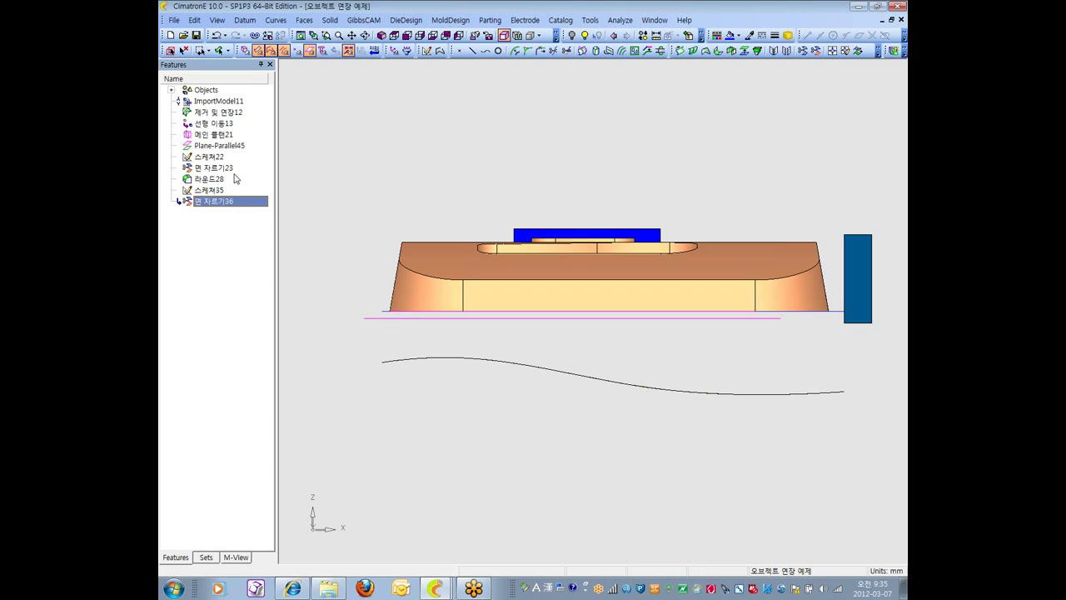
- Edit 스케쳐22 and redefine its sketch plane on the inserted parallel plane below the part
{"action": "left_click", "coordinate": [217, 158]}
{"action": "right_click", "coordinate": [215, 158]}
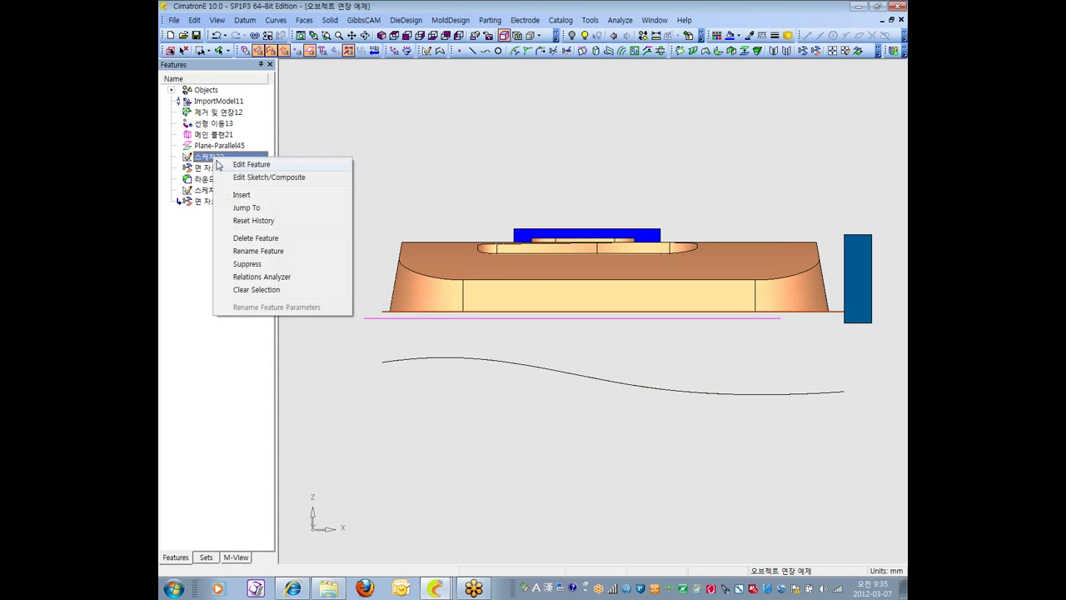
{"action": "left_click", "coordinate": [244, 165]}
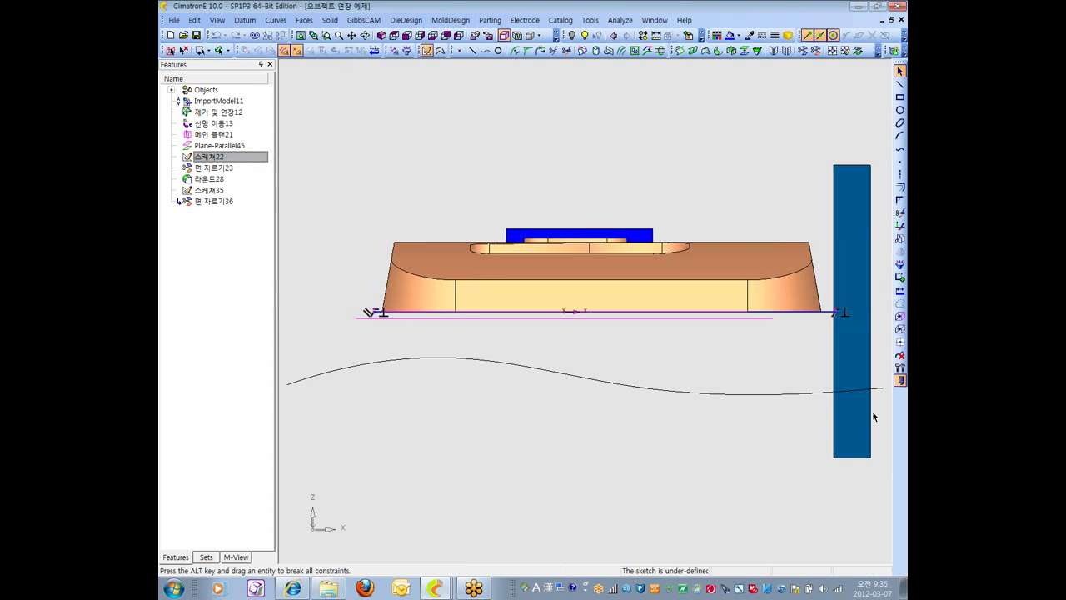
{"action": "left_click", "coordinate": [901, 368]}
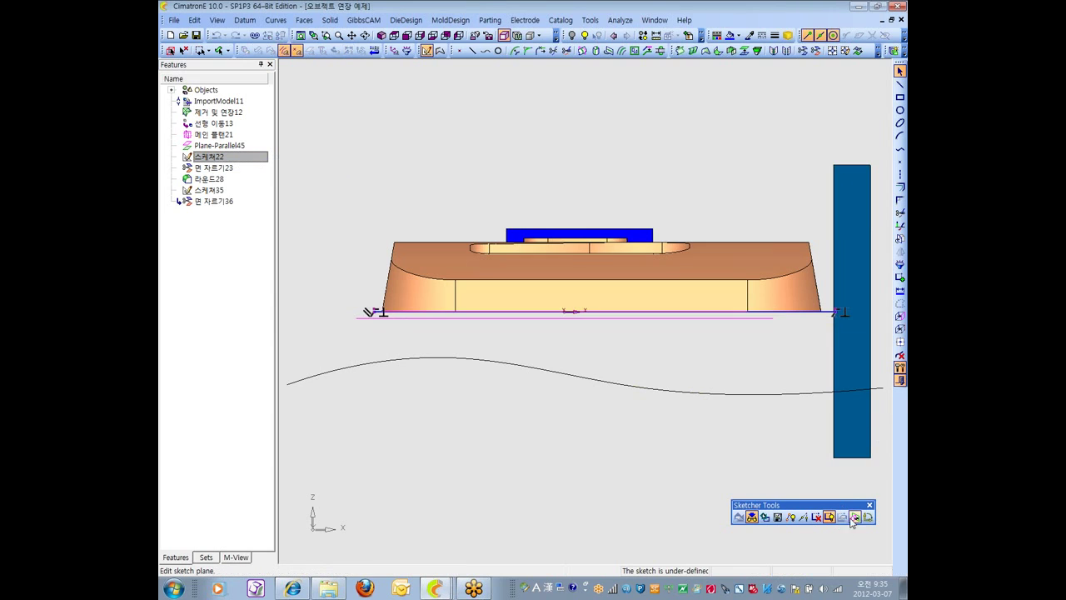
{"action": "left_click", "coordinate": [854, 518]}
{"action": "left_click", "coordinate": [854, 517]}
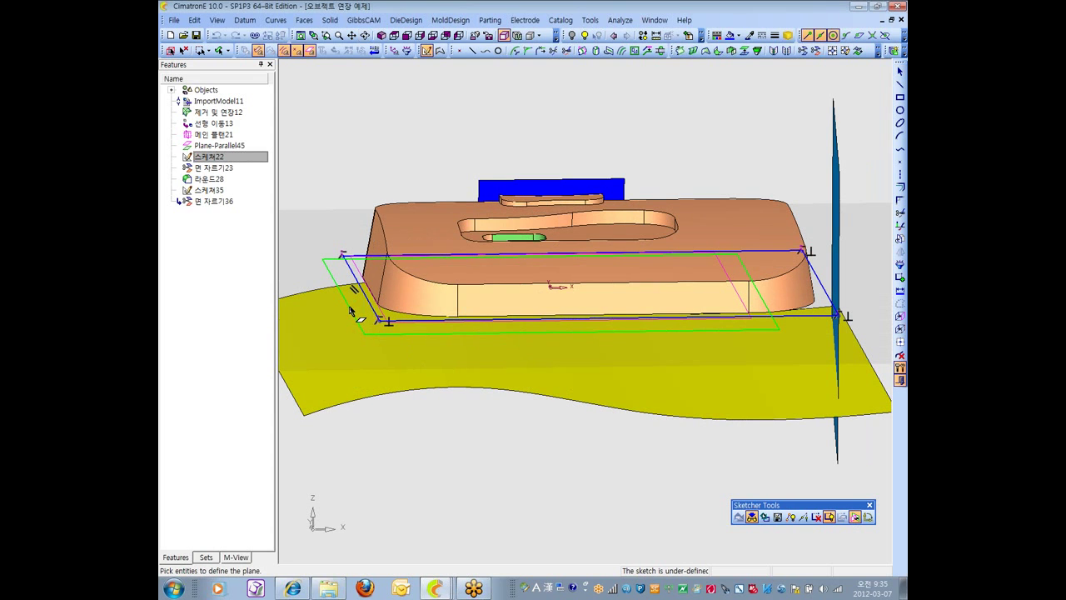
{"action": "left_click", "coordinate": [351, 311]}
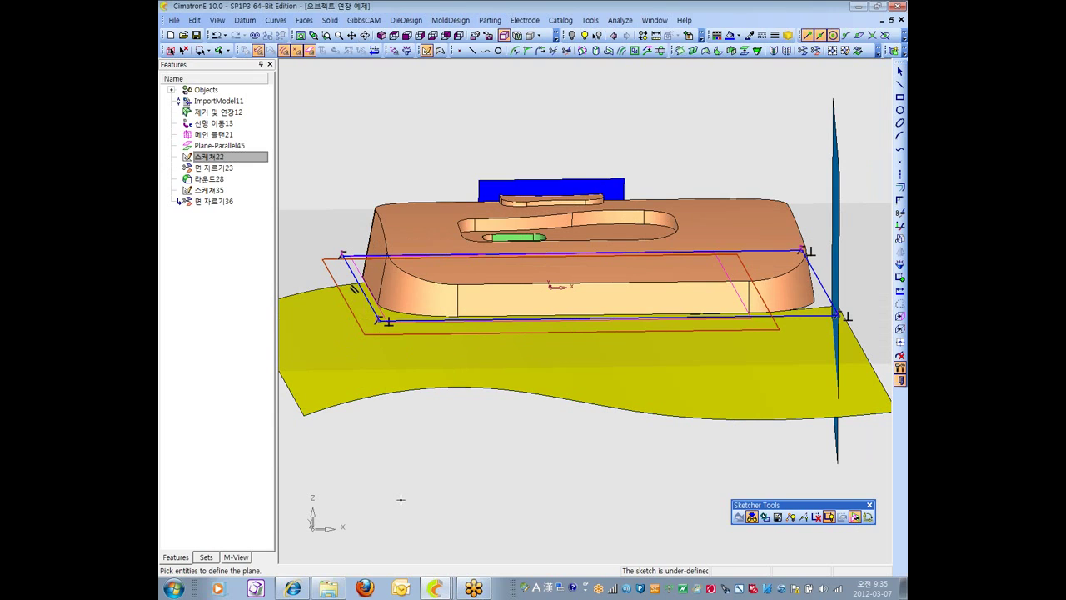
{"action": "middle_click", "coordinate": [495, 474]}
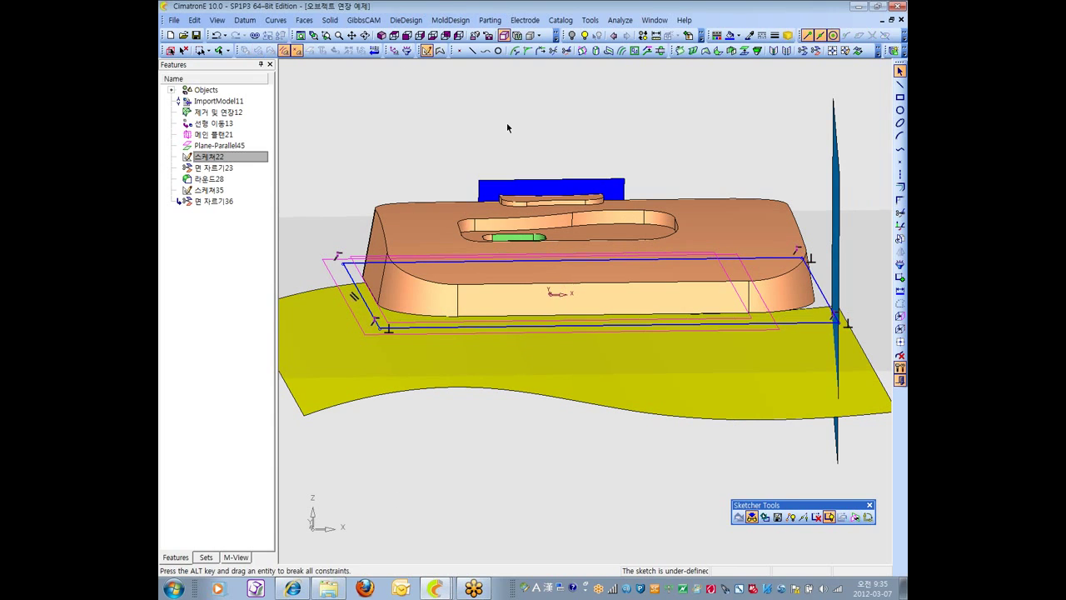
{"action": "mouse_move", "coordinate": [507, 128]}
{"action": "left_mouse_down", "text": "ctrl"}
{"action": "mouse_move", "coordinate": [725, 317]}
{"action": "mouse_move", "coordinate": [712, 319]}
{"action": "left_mouse_up", "text": "ctrl"}
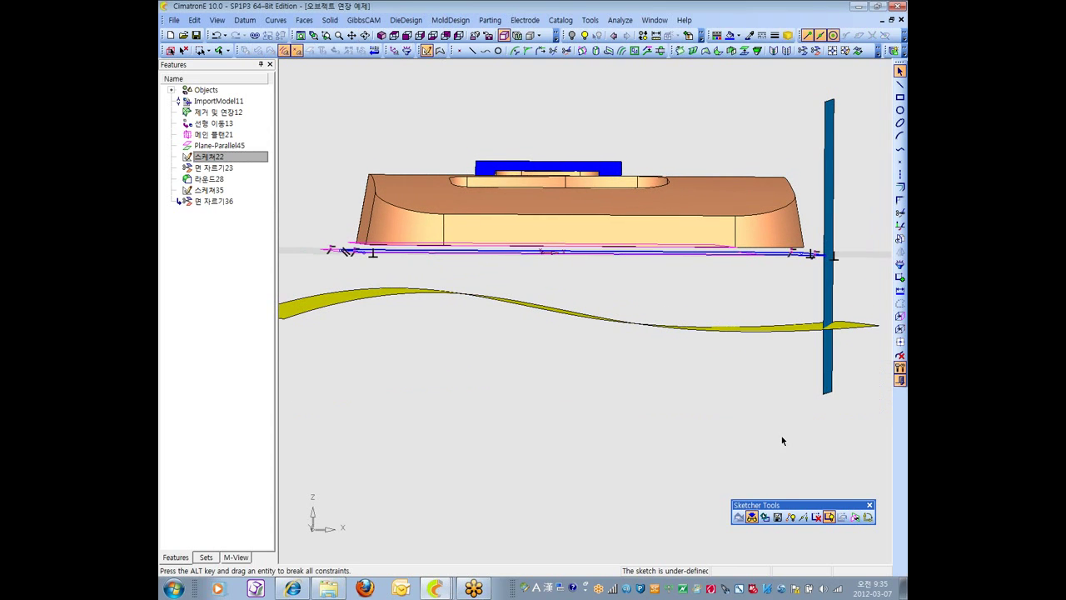
- Finish the sketch edit and check from the front that the sketch lies on the offset plane below the part
{"action": "left_click", "coordinate": [900, 381]}
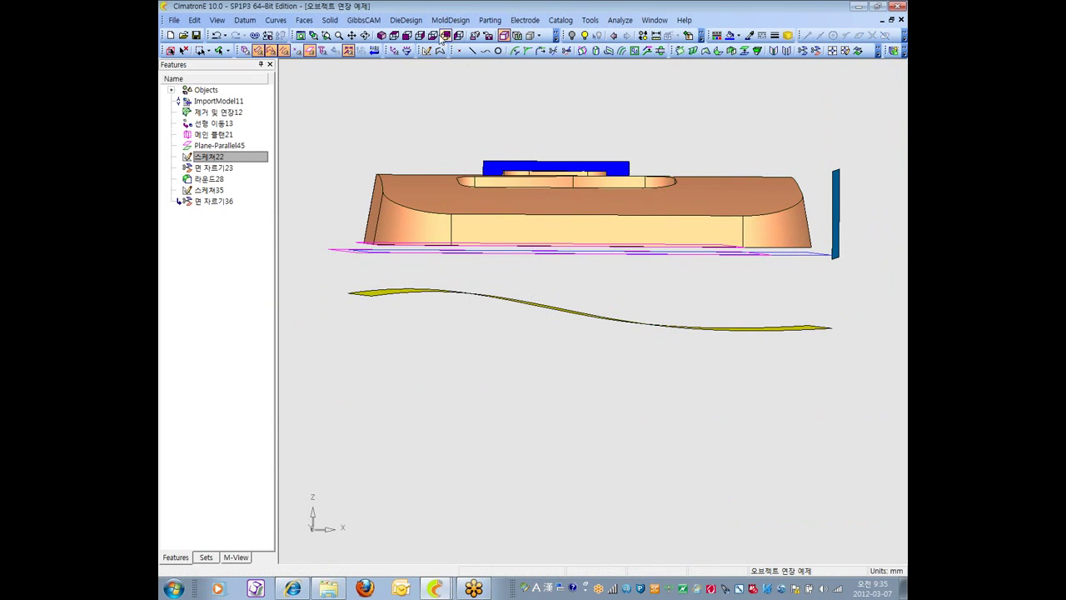
{"action": "left_click", "coordinate": [396, 36]}
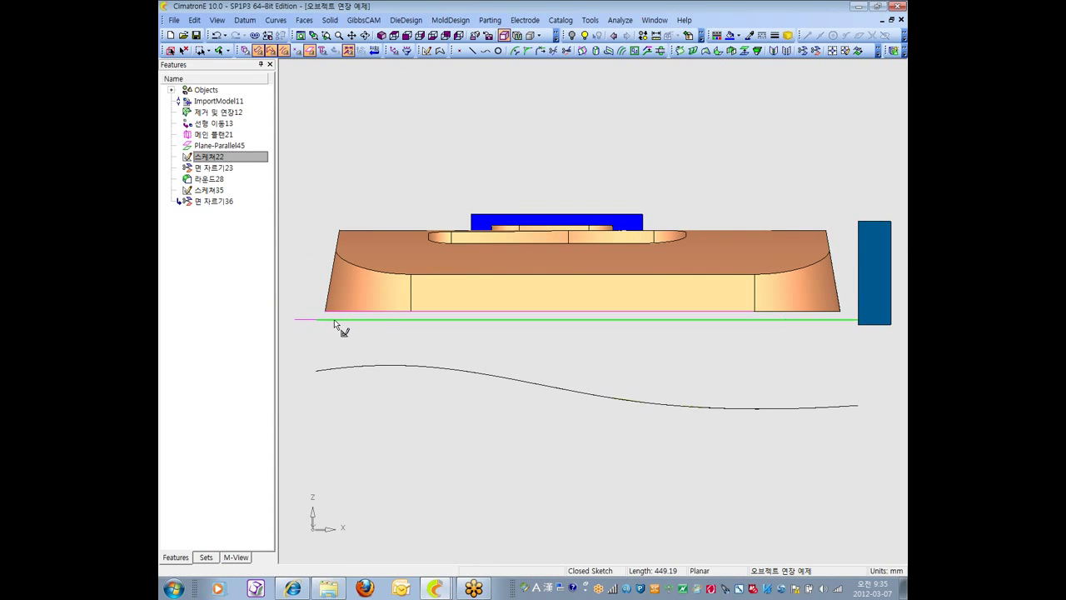
{"action": "left_click_drag", "start_coordinate": [334, 320], "coordinate": [452, 565], "text": "ctrl"}
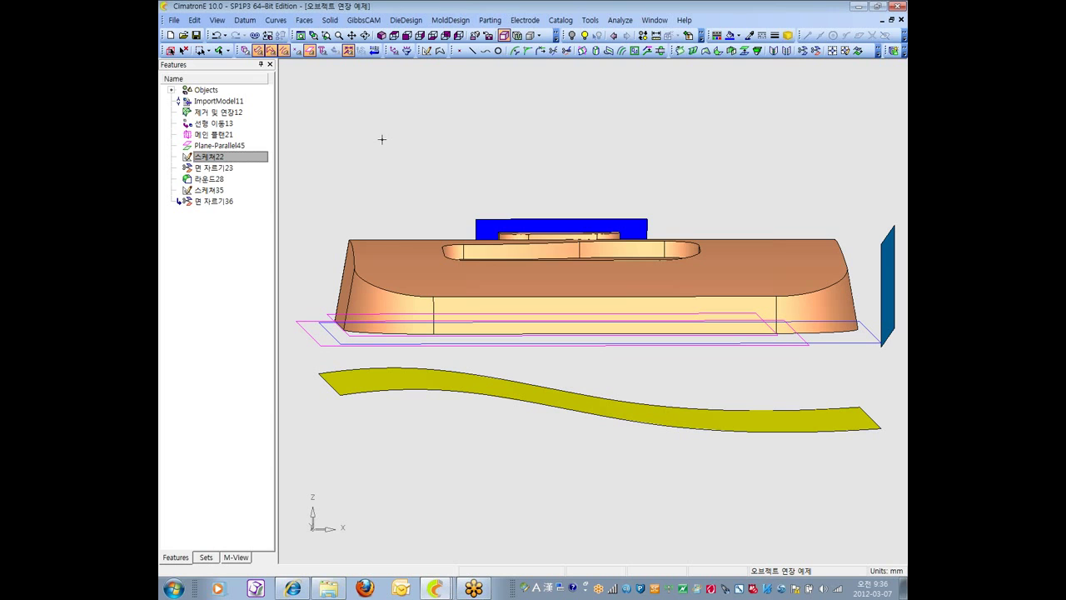
{"action": "key", "text": "F8"}
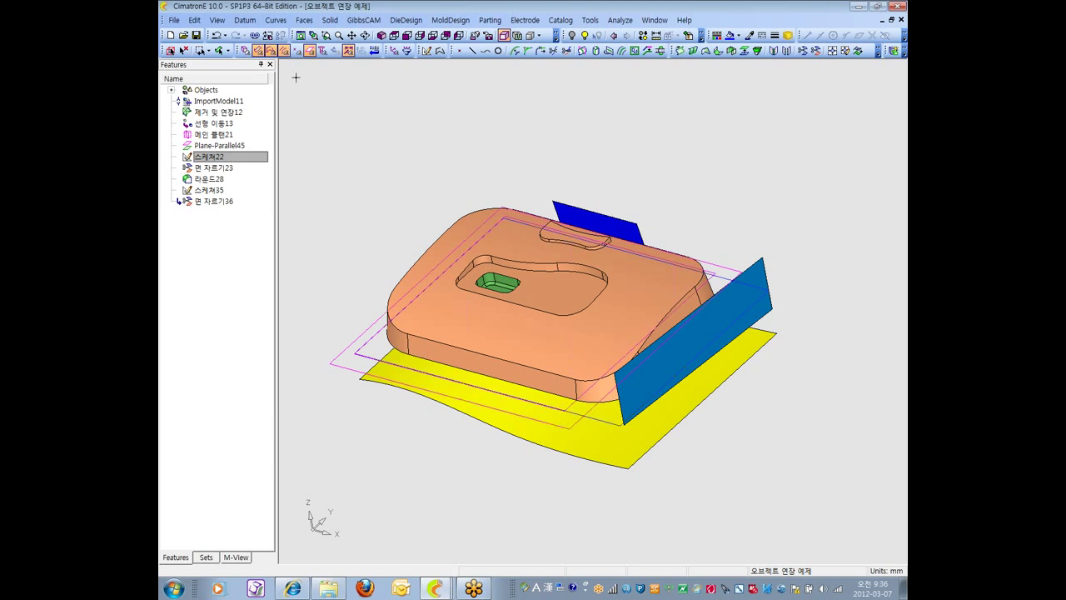
- Create a new part file with millimetre units
{"action": "left_click", "coordinate": [172, 20]}
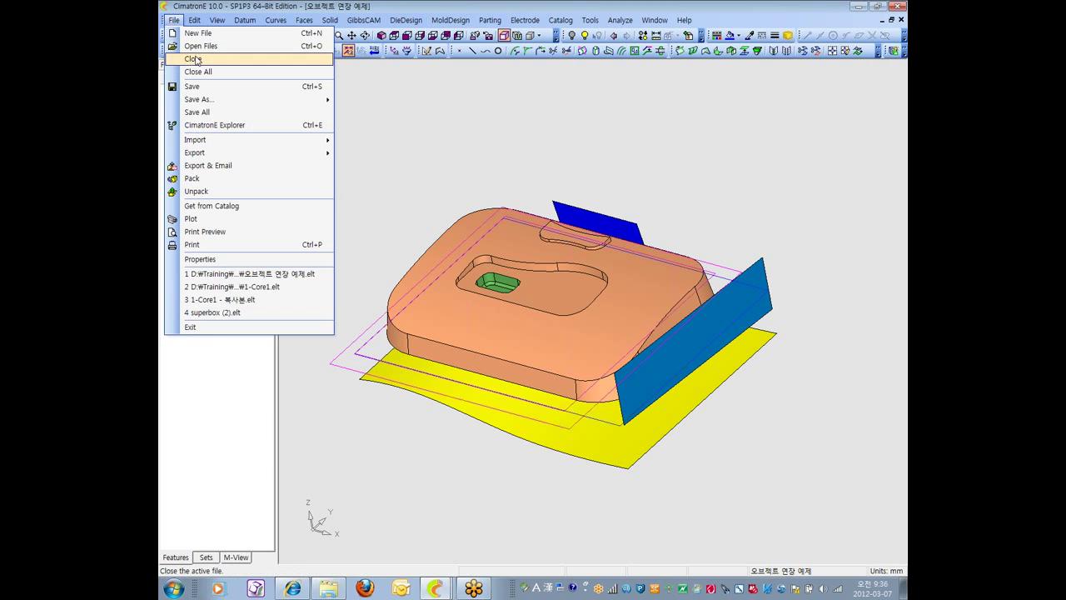
{"action": "left_click", "coordinate": [200, 34]}
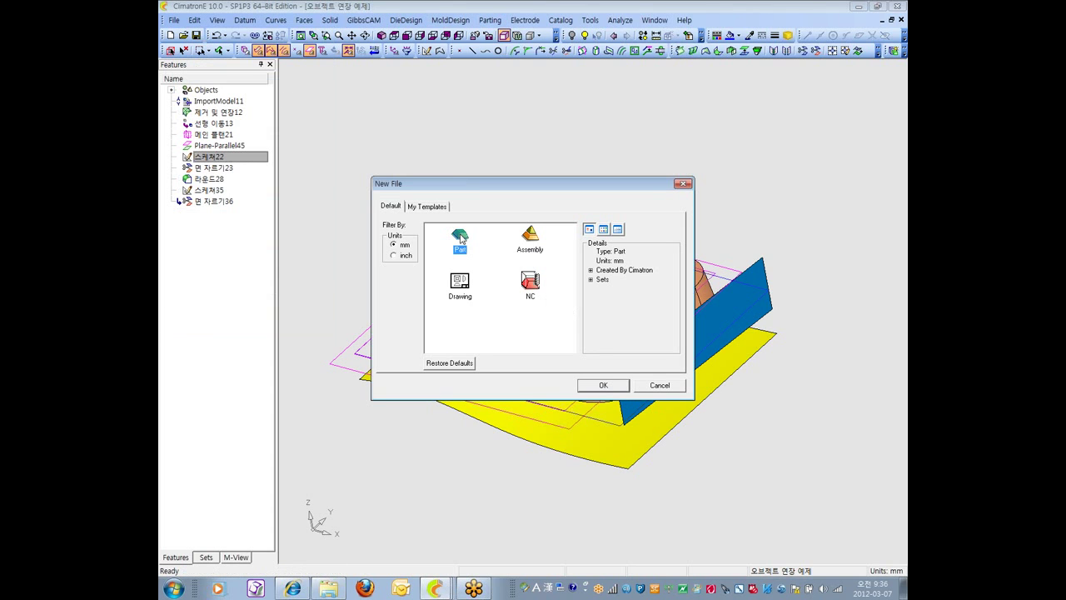
{"action": "left_click", "coordinate": [612, 385]}
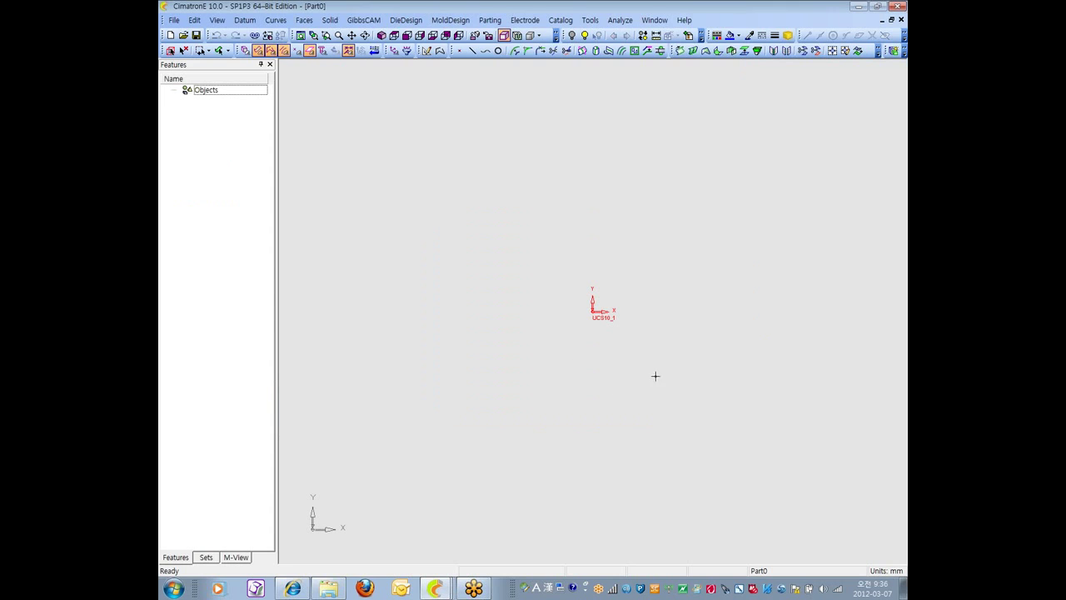
- Sketch a freehand rectangle around the origin on the default XY plane and exit the sketch
{"action": "middle_click_drag", "start_coordinate": [722, 324], "coordinate": [615, 295]}
{"action": "left_click", "coordinate": [426, 50]}
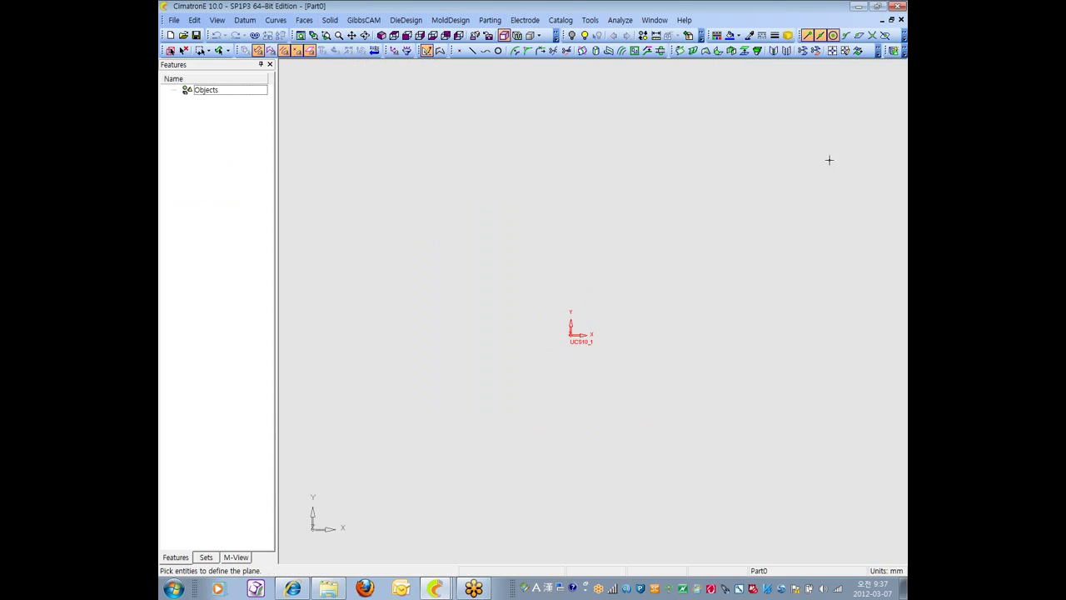
{"action": "middle_click", "coordinate": [583, 238]}
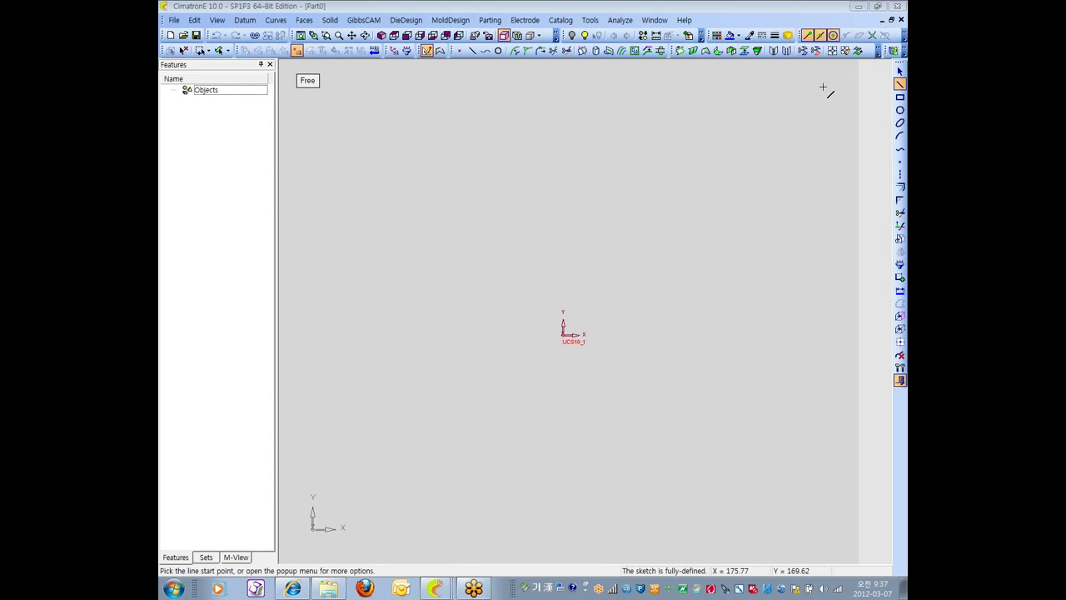
{"action": "left_click", "coordinate": [899, 97]}
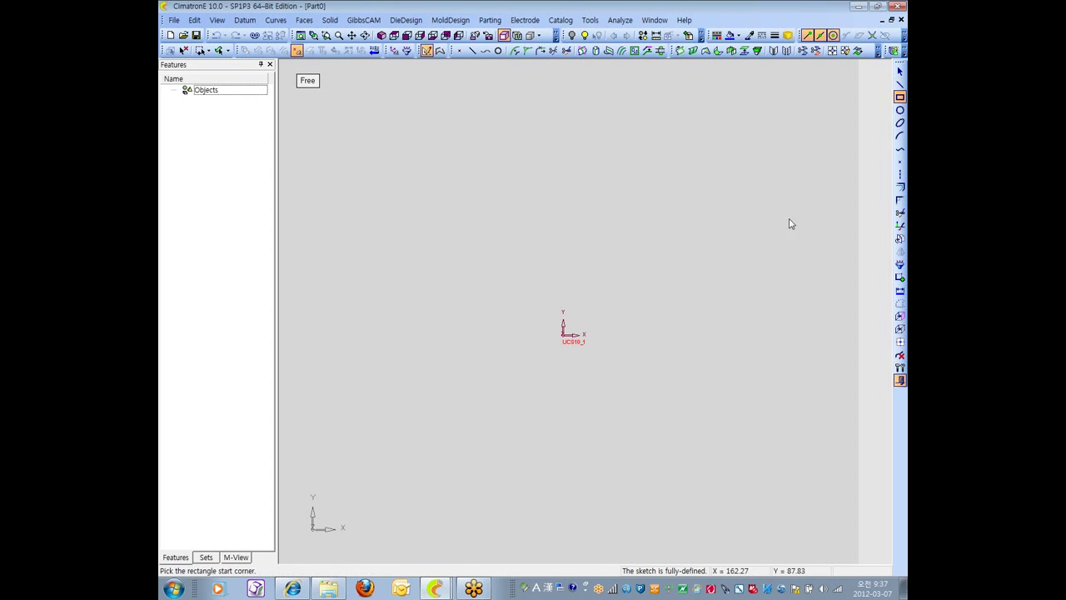
{"action": "left_click", "coordinate": [517, 277]}
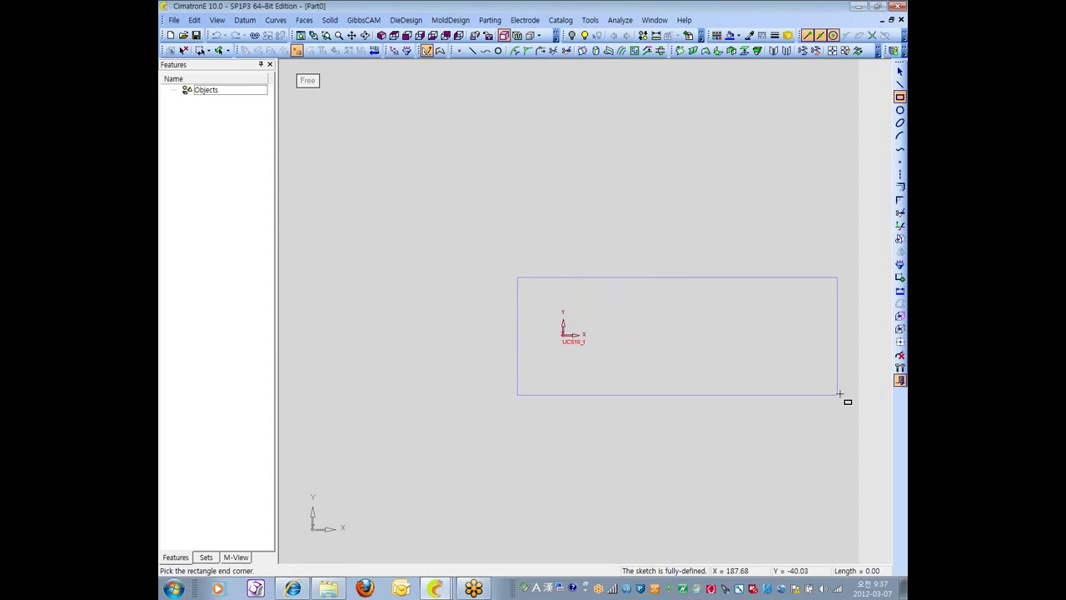
{"action": "left_click", "coordinate": [635, 394]}
{"action": "middle_click", "coordinate": [658, 390]}
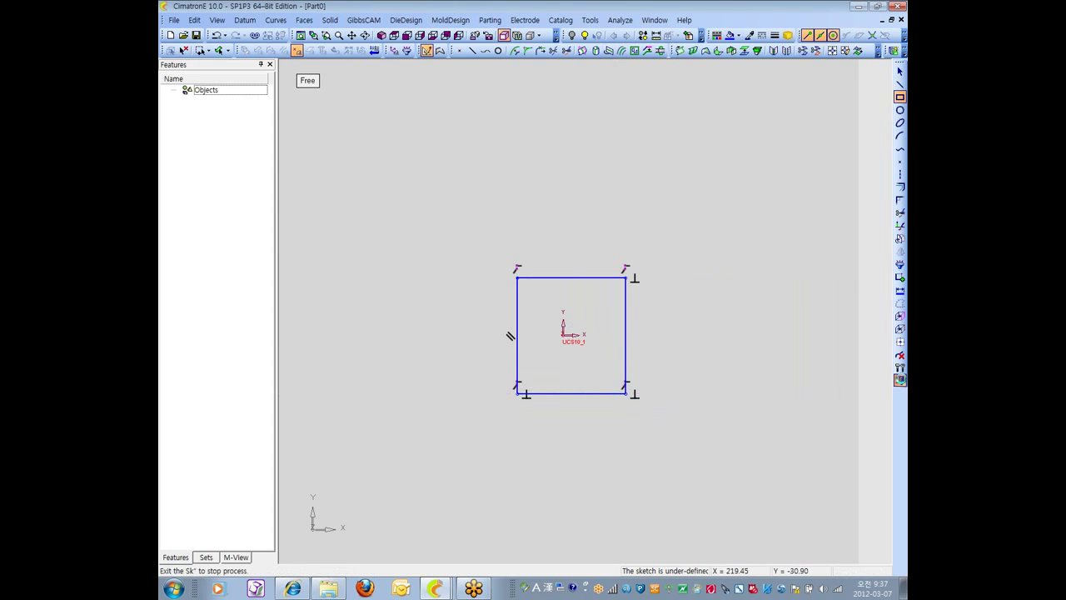
{"action": "middle_click", "coordinate": [697, 385]}
- Extrude the rectangle 100 mm to one side as a new solid block
{"action": "middle_click_drag", "start_coordinate": [680, 379], "coordinate": [596, 283]}
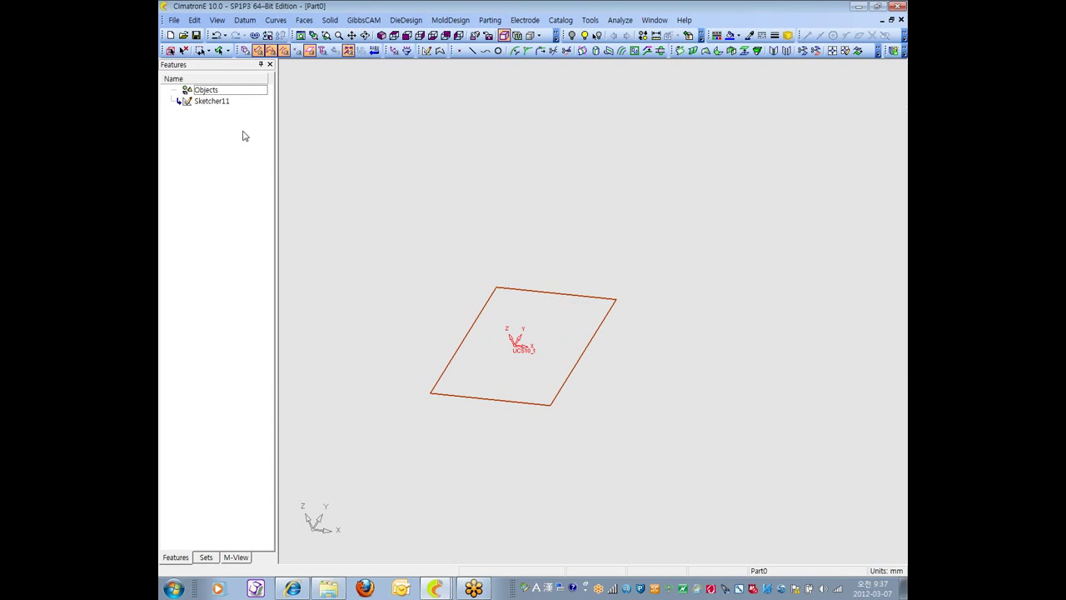
{"action": "left_click", "coordinate": [331, 20]}
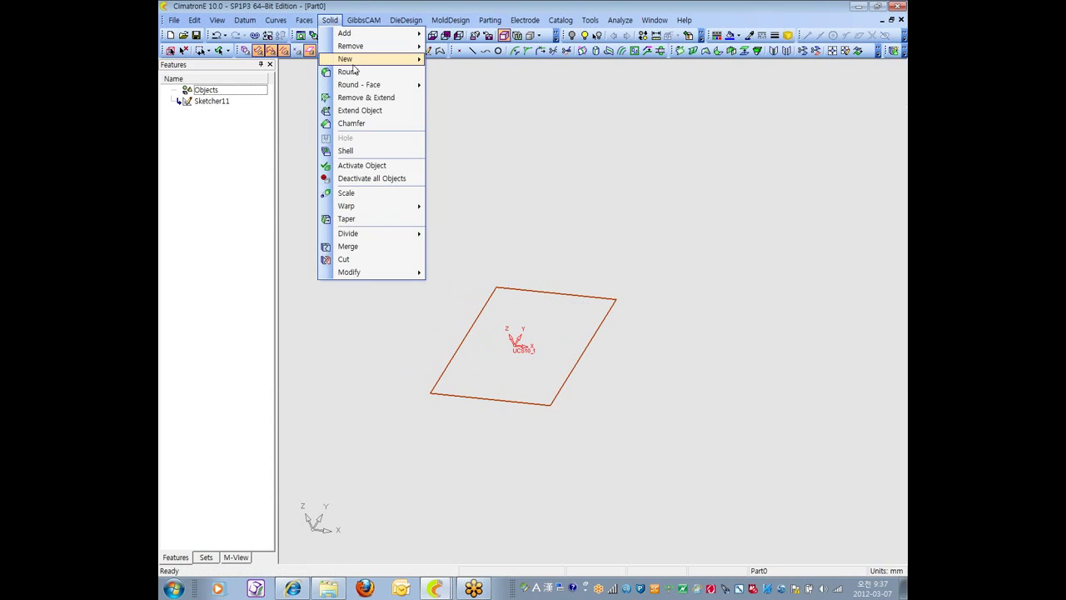
{"action": "mouse_move", "coordinate": [375, 57]}
{"action": "left_click", "coordinate": [442, 112]}
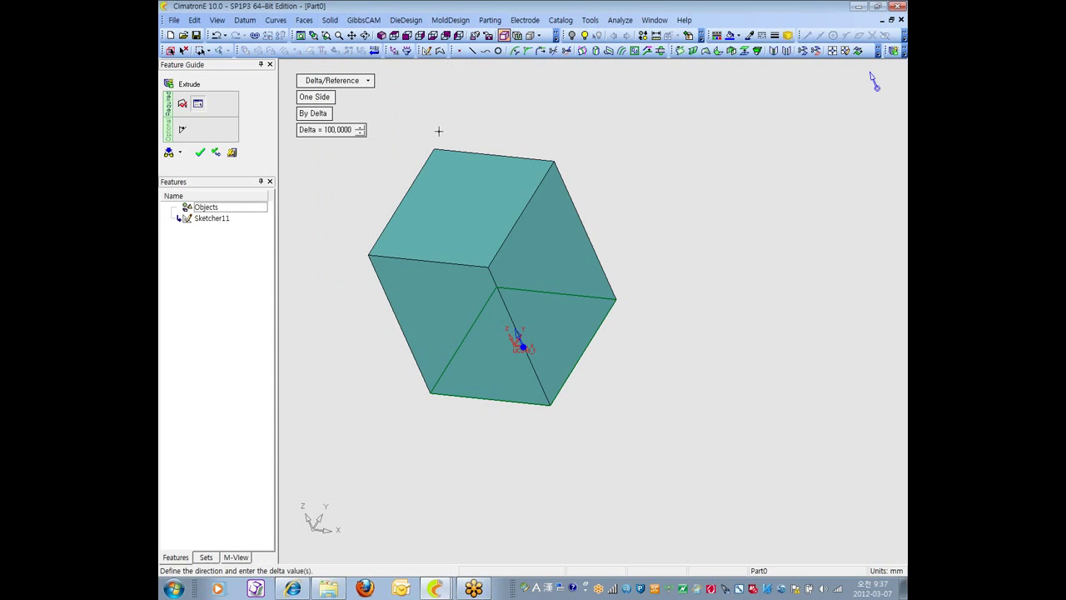
{"action": "left_click", "coordinate": [202, 153]}
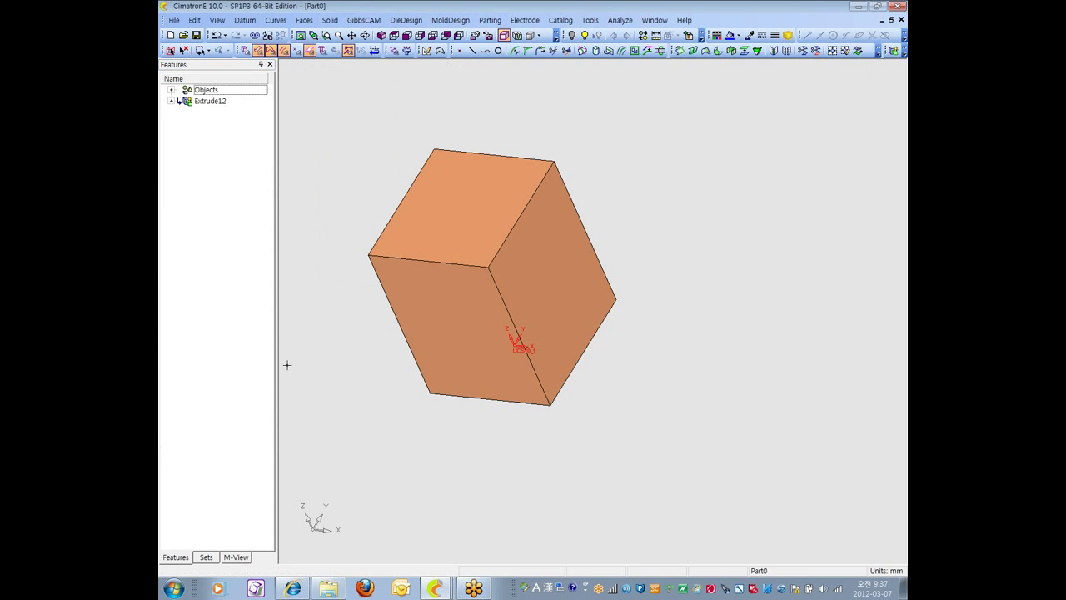
- Round the block's four top edges and four vertical edges with a constant global radius of 10 mm
{"action": "left_click", "coordinate": [304, 20]}
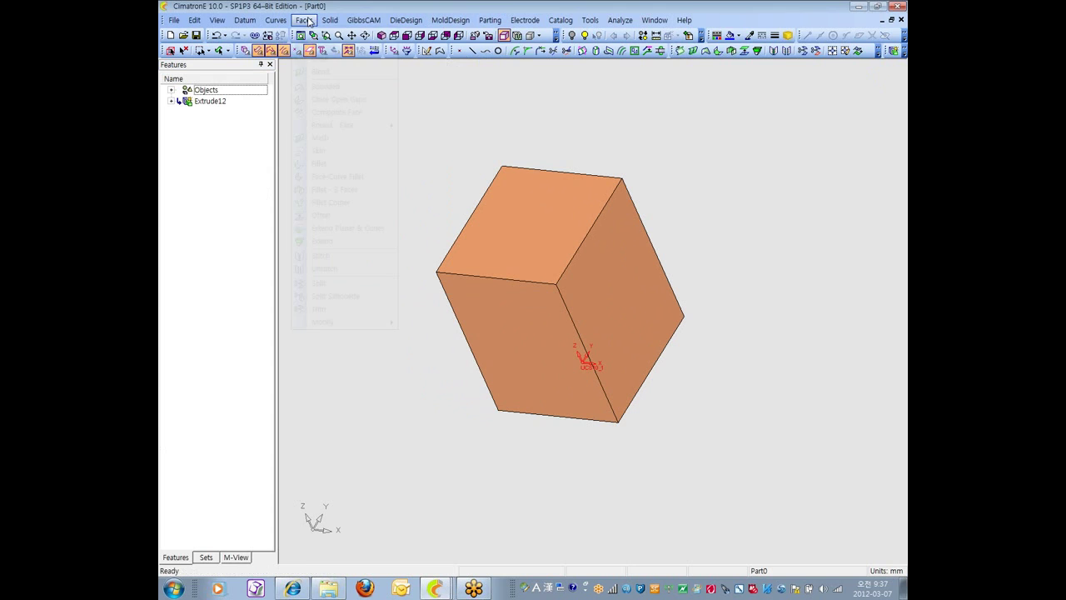
{"action": "mouse_move", "coordinate": [330, 20]}
{"action": "left_click", "coordinate": [356, 82]}
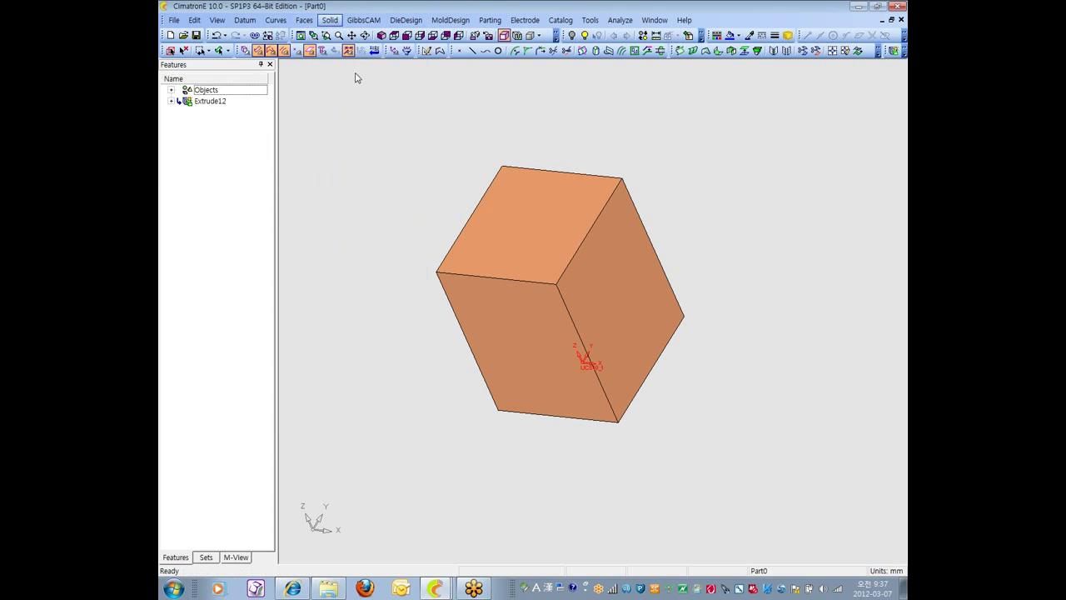
{"action": "left_click", "coordinate": [394, 35]}
{"action": "left_click", "coordinate": [407, 35]}
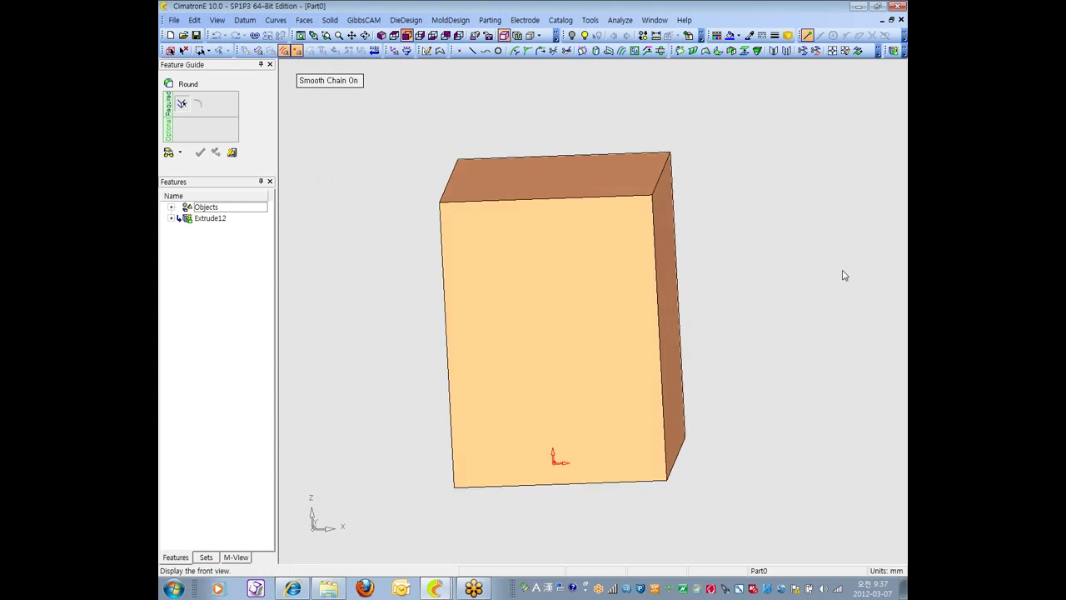
{"action": "scroll", "coordinate": [688, 312], "scroll_direction": "down", "scroll_amount": 3}
{"action": "middle_click_drag", "start_coordinate": [587, 299], "coordinate": [381, 192]}
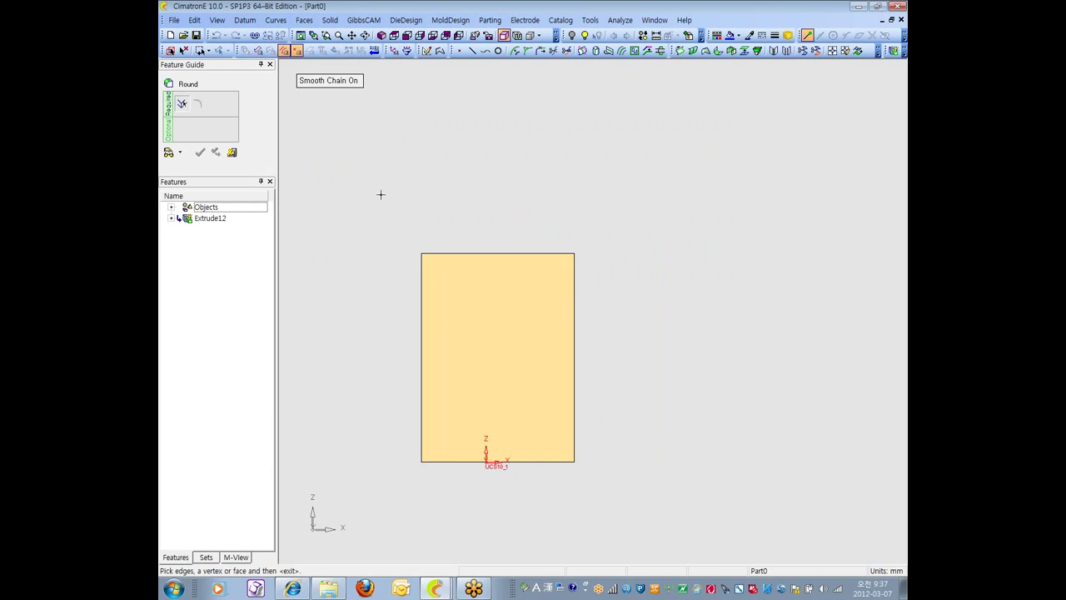
{"action": "left_click_drag", "start_coordinate": [335, 185], "coordinate": [642, 335]}
{"action": "key", "text": "F7"}
{"action": "middle_click", "coordinate": [702, 369]}
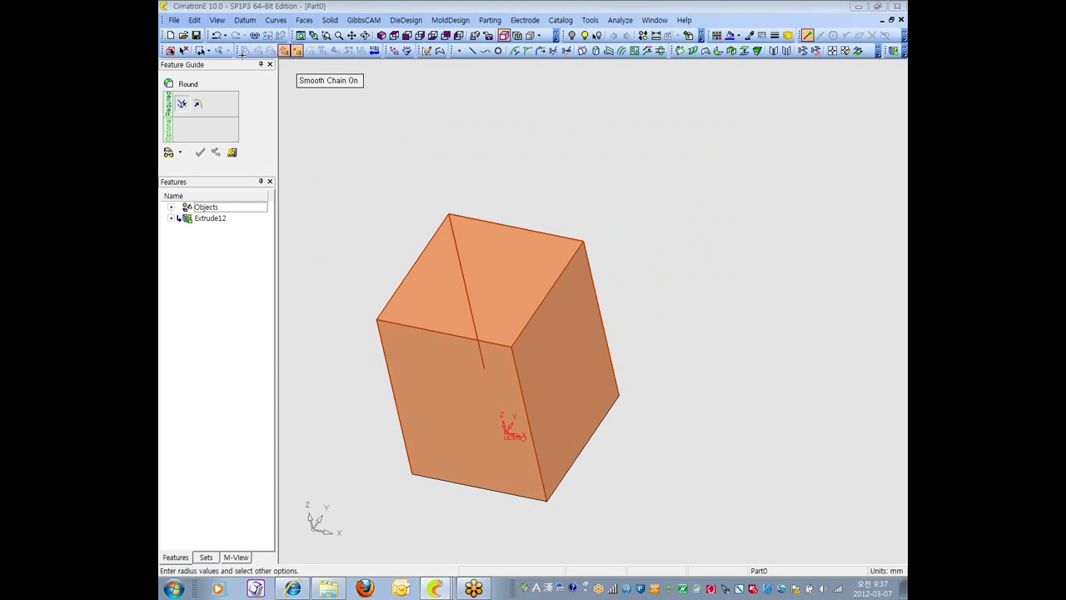
{"action": "left_click", "coordinate": [370, 98]}
{"action": "type", "text": "1"}
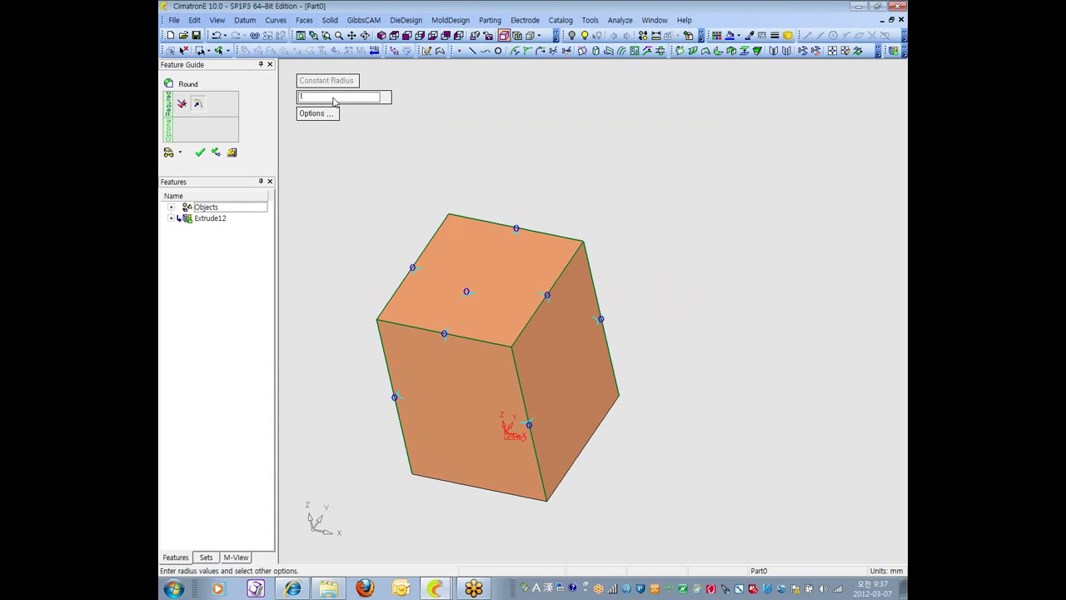
{"action": "type", "text": "0"}
{"action": "key", "text": "Return"}
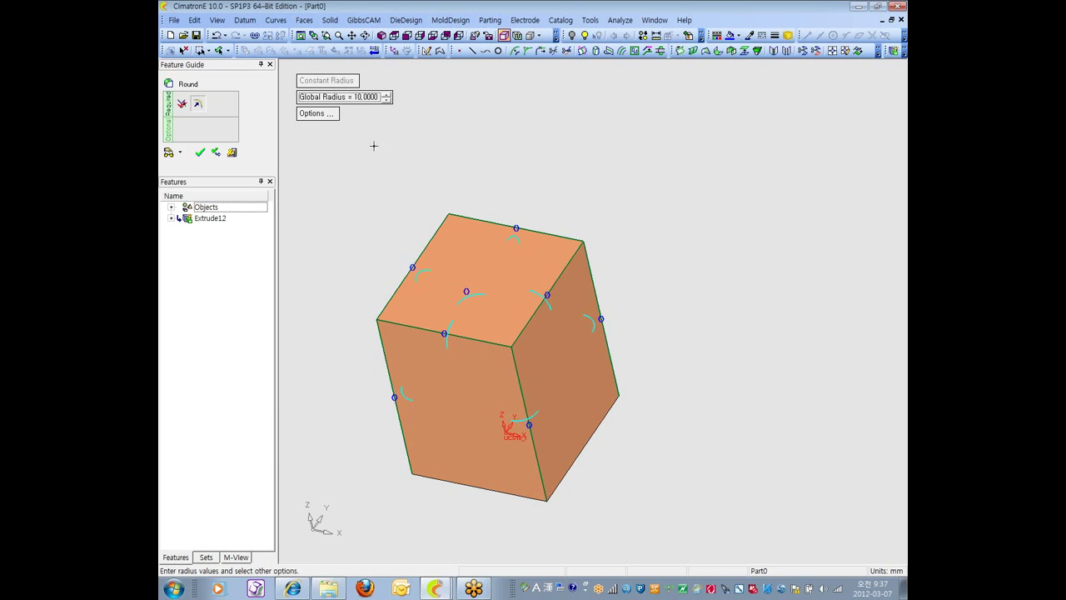
{"action": "left_click", "coordinate": [201, 152]}
- Start a Shell operation on the rounded block
{"action": "mouse_move", "coordinate": [625, 295]}
{"action": "middle_mouse_down"}
{"action": "mouse_move", "coordinate": [617, 304]}
{"action": "mouse_move", "coordinate": [625, 296]}
{"action": "middle_mouse_up"}
{"action": "middle_click_drag", "start_coordinate": [632, 358], "coordinate": [624, 352]}
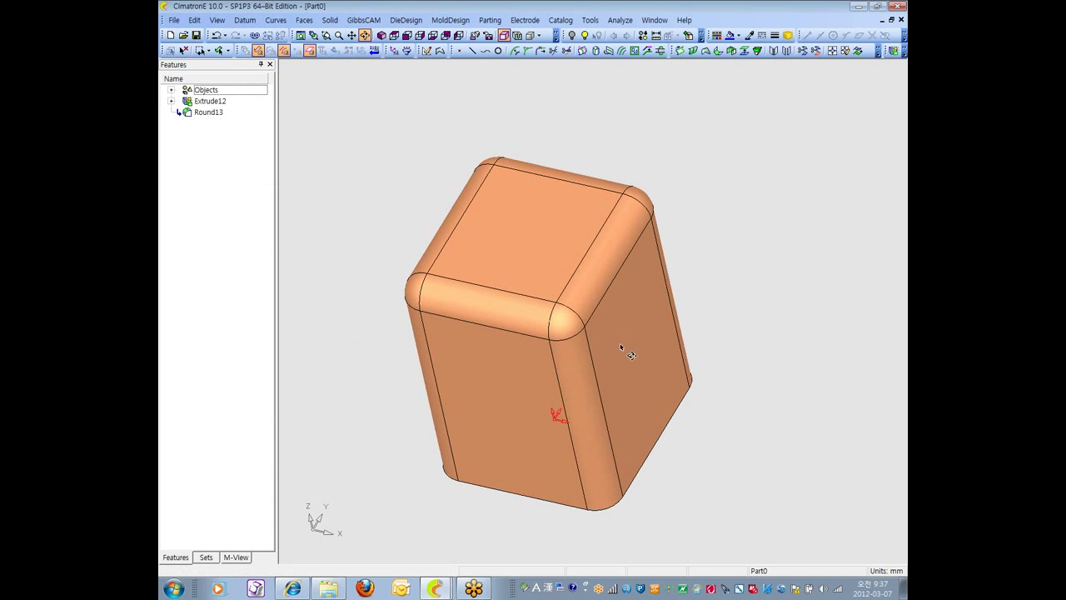
{"action": "left_click", "coordinate": [332, 20]}
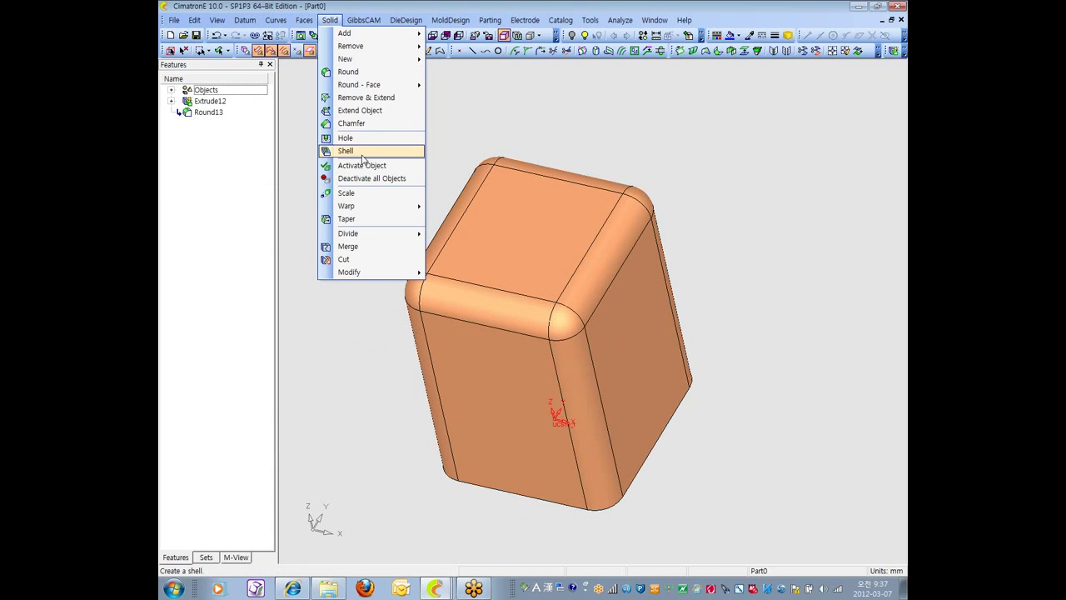
- Shell the rounded block, picking one of its planar faces as the open face
{"action": "left_click", "coordinate": [343, 148]}
{"action": "middle_click_drag", "start_coordinate": [791, 400], "coordinate": [519, 209]}
{"action": "left_click", "coordinate": [578, 424]}
{"action": "middle_click", "coordinate": [707, 432]}
{"action": "middle_click", "coordinate": [707, 432]}
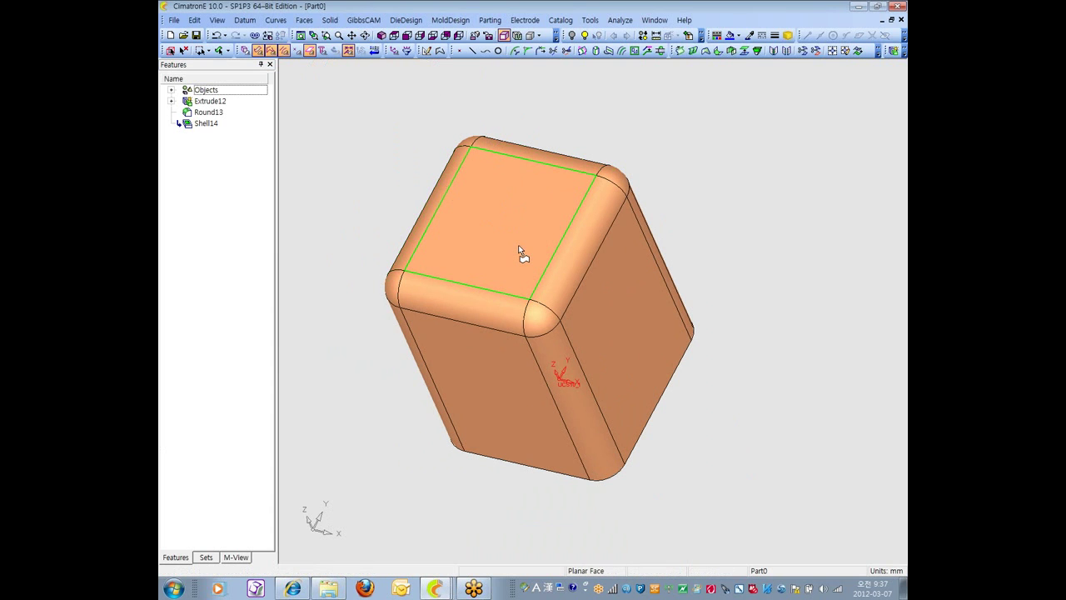
{"action": "middle_click_drag", "start_coordinate": [708, 441], "coordinate": [583, 292]}
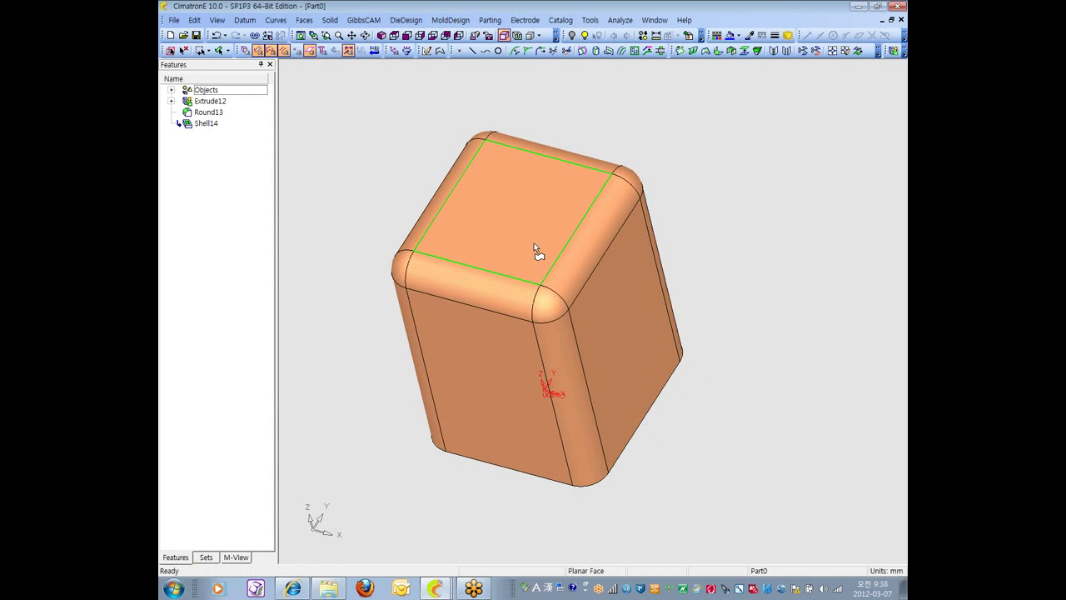
{"action": "middle_click_drag", "start_coordinate": [534, 246], "coordinate": [608, 383]}
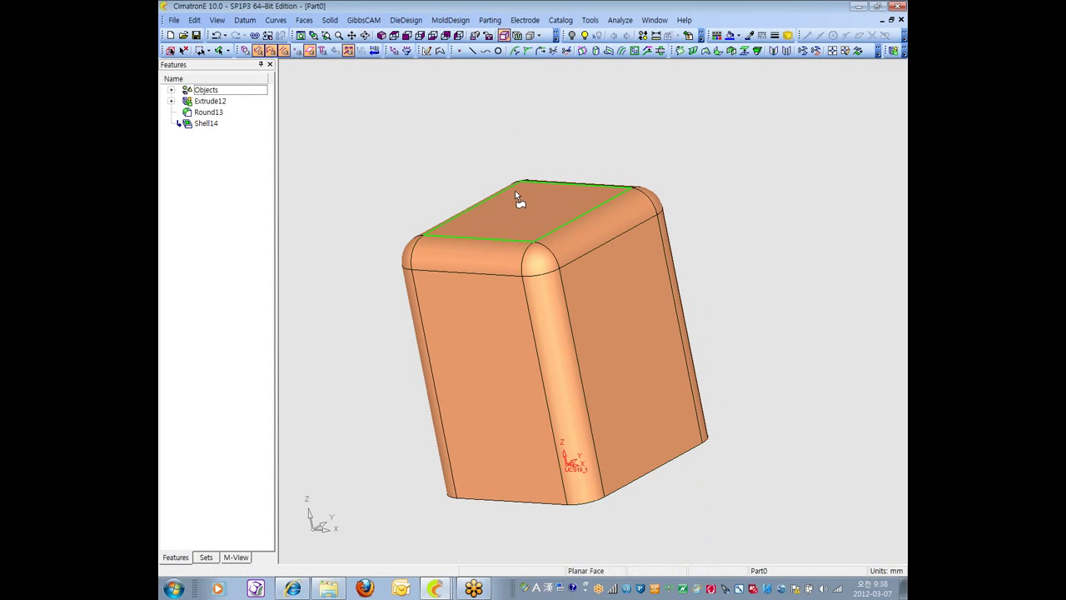
- Try an Add Extrude of the block's top planar face with a delta of 100 mm
{"action": "left_click", "coordinate": [330, 20]}
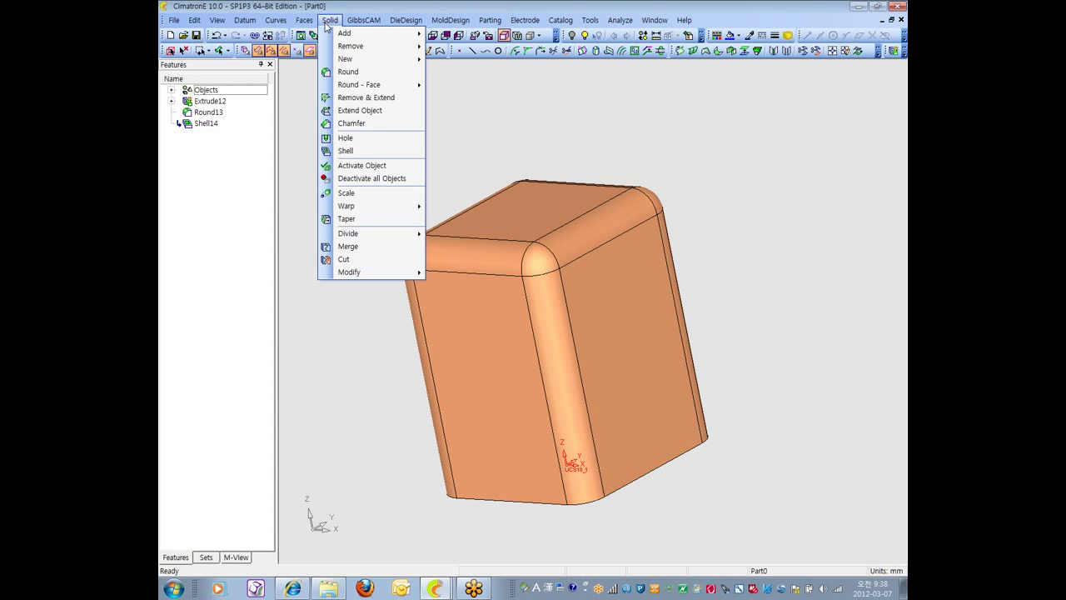
{"action": "mouse_move", "coordinate": [349, 61]}
{"action": "mouse_move", "coordinate": [344, 33]}
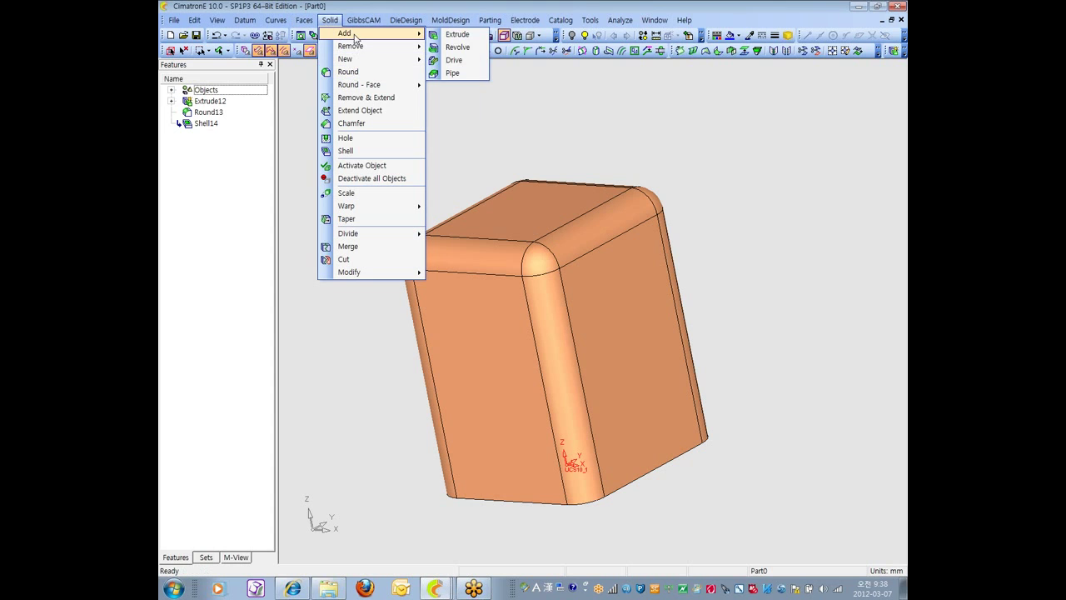
{"action": "left_click", "coordinate": [457, 34]}
{"action": "middle_click_drag", "start_coordinate": [508, 125], "coordinate": [515, 213]}
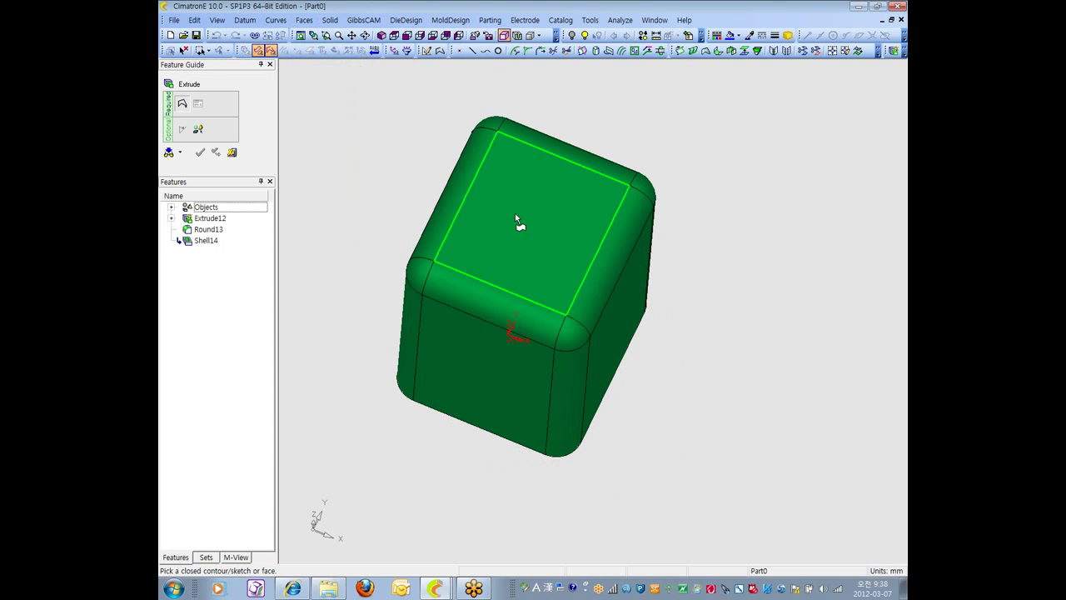
{"action": "left_click", "coordinate": [515, 213]}
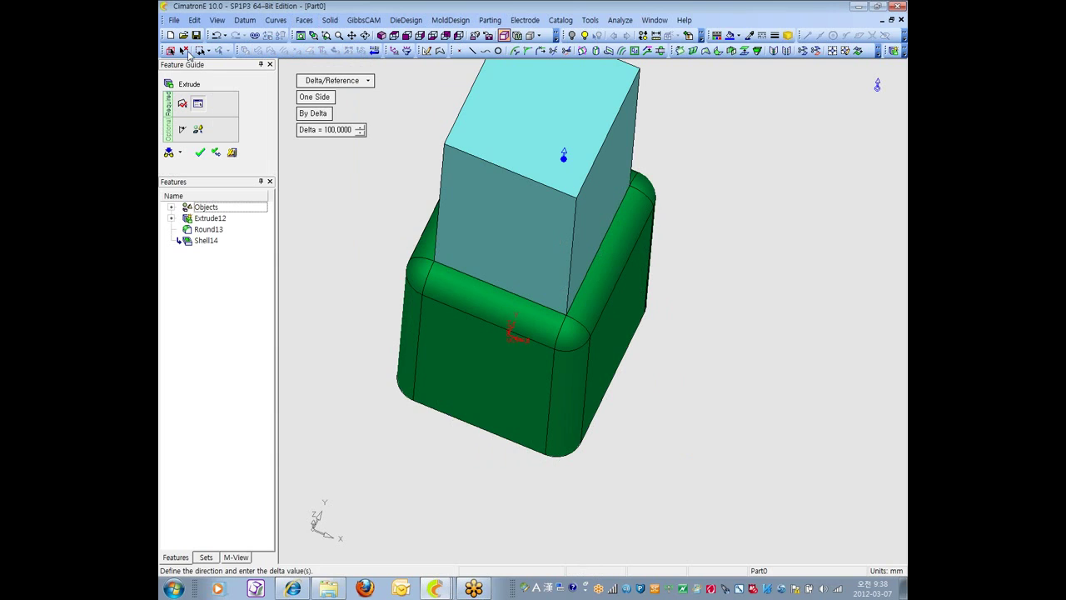
{"action": "left_click", "coordinate": [182, 104]}
- Sketch a circle about 26 mm in diameter on the block's top face, centred on the sketch origin
{"action": "left_click", "coordinate": [274, 24]}
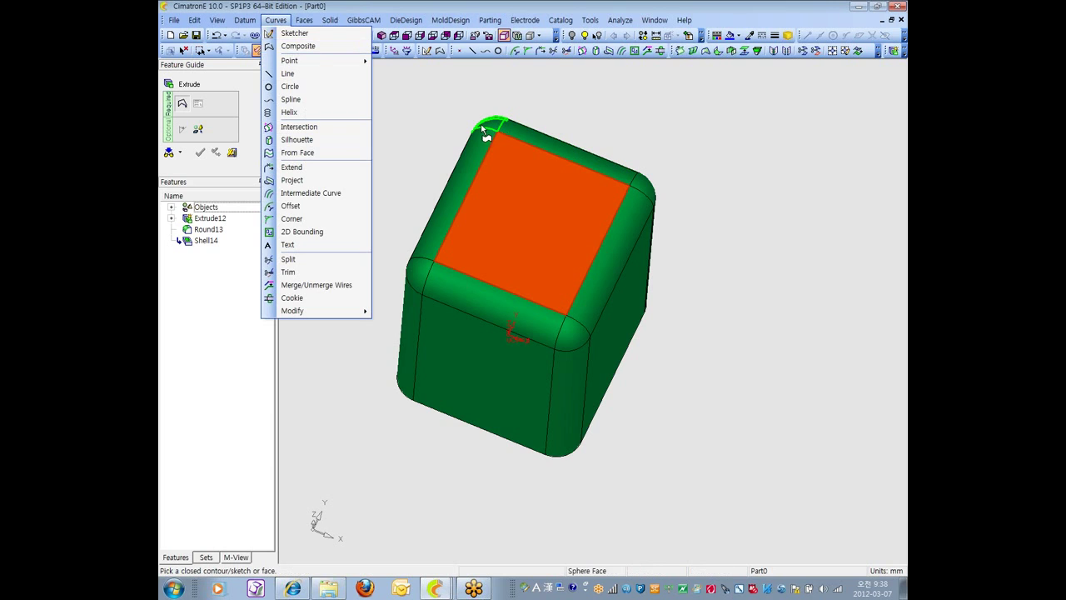
{"action": "left_click", "coordinate": [451, 107]}
{"action": "left_click", "coordinate": [427, 51]}
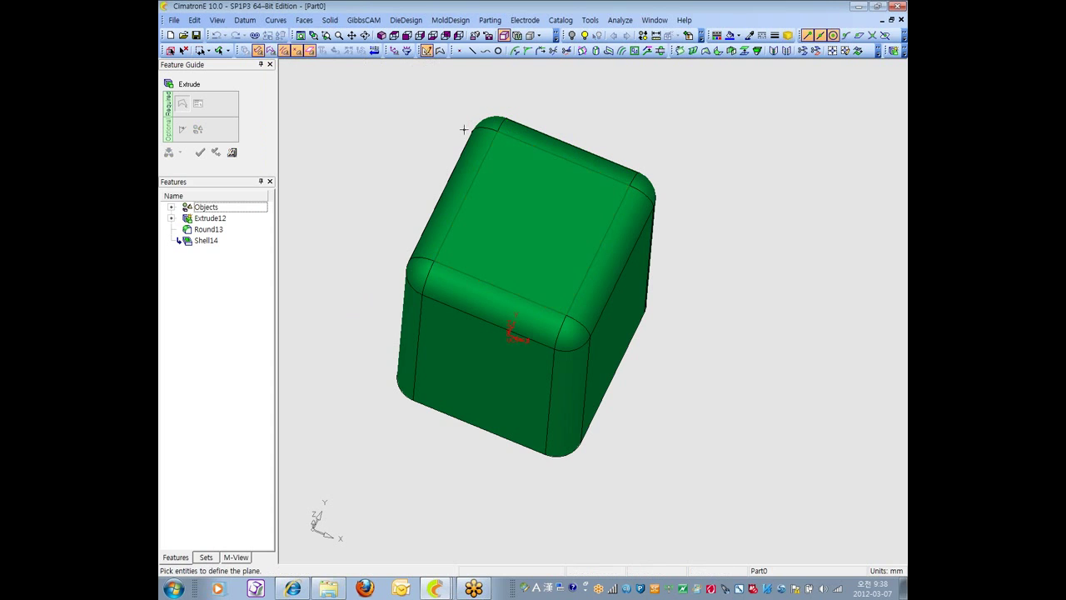
{"action": "left_click", "coordinate": [533, 235]}
{"action": "key", "text": "c"}
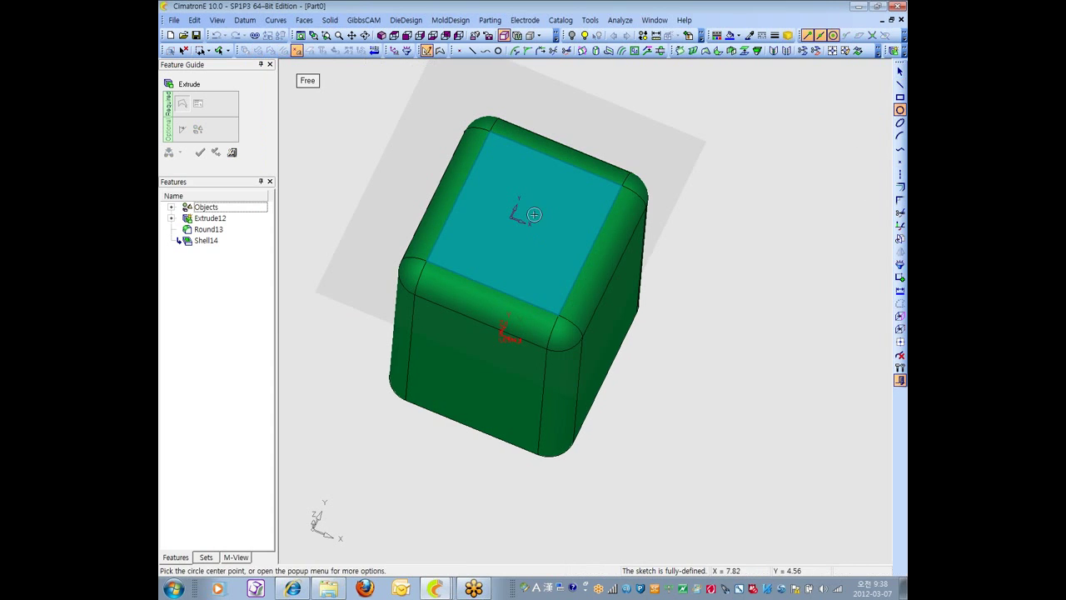
{"action": "left_click", "coordinate": [512, 214]}
{"action": "left_click", "coordinate": [538, 238]}
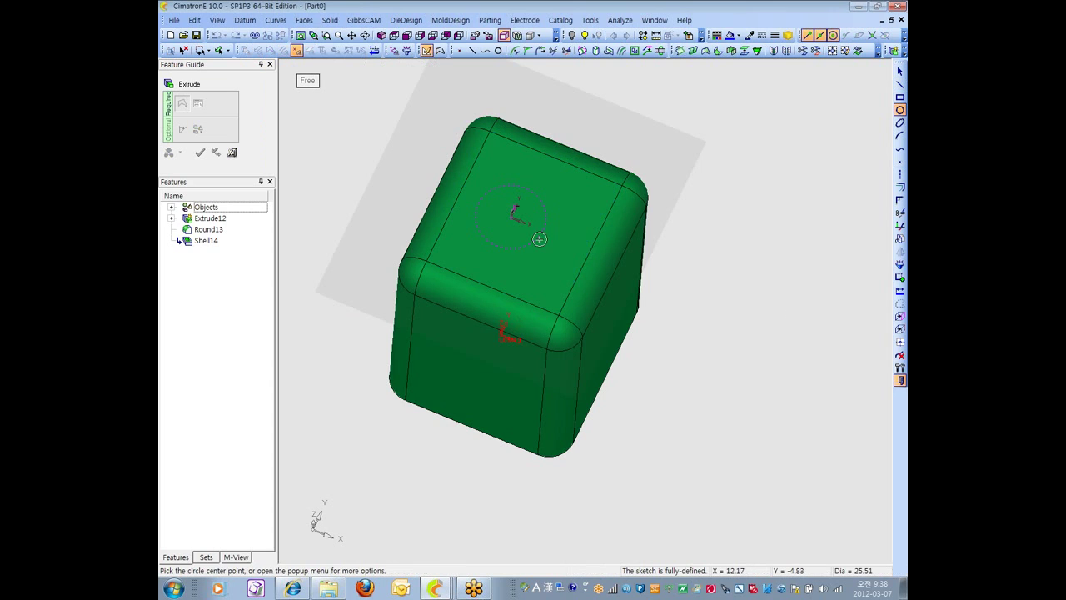
{"action": "middle_click", "coordinate": [294, 269]}
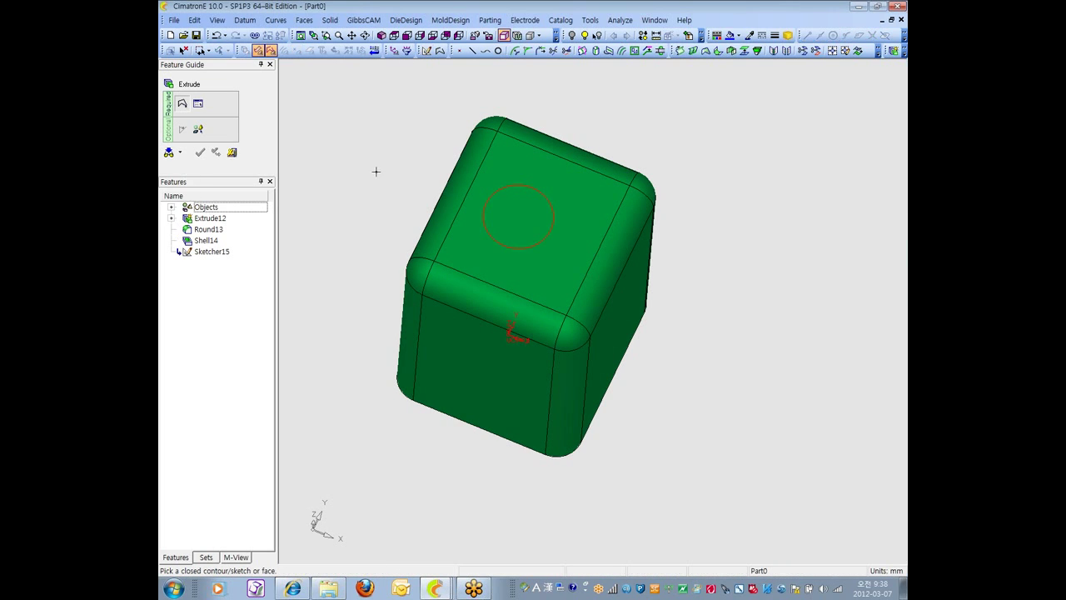
- Extrude the circle 100 mm outward on one side as a cylinder added to the block
{"action": "left_click", "coordinate": [406, 183]}
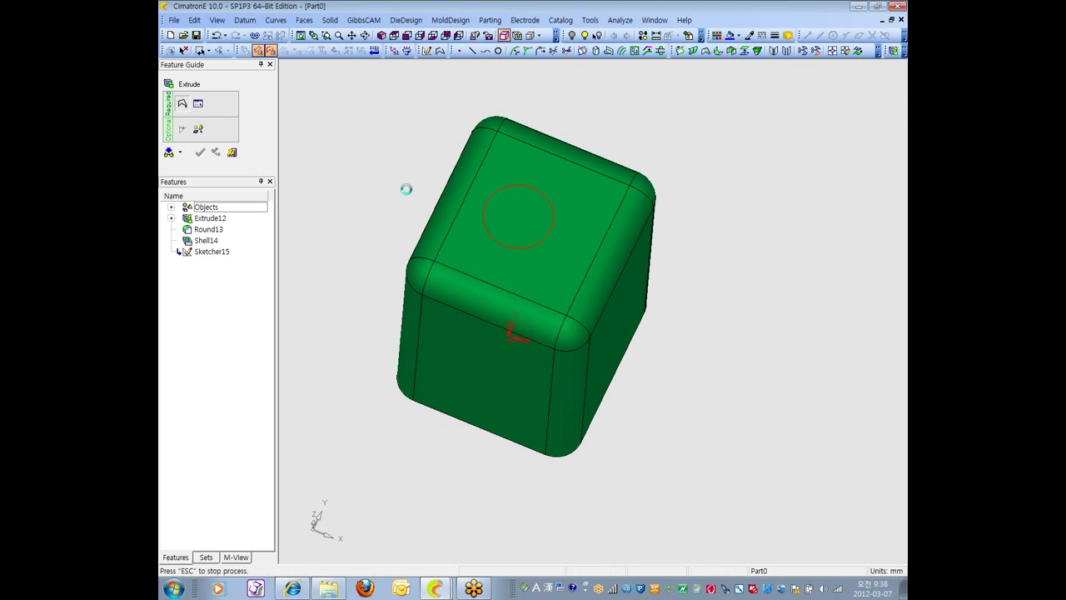
{"action": "middle_click", "coordinate": [409, 175]}
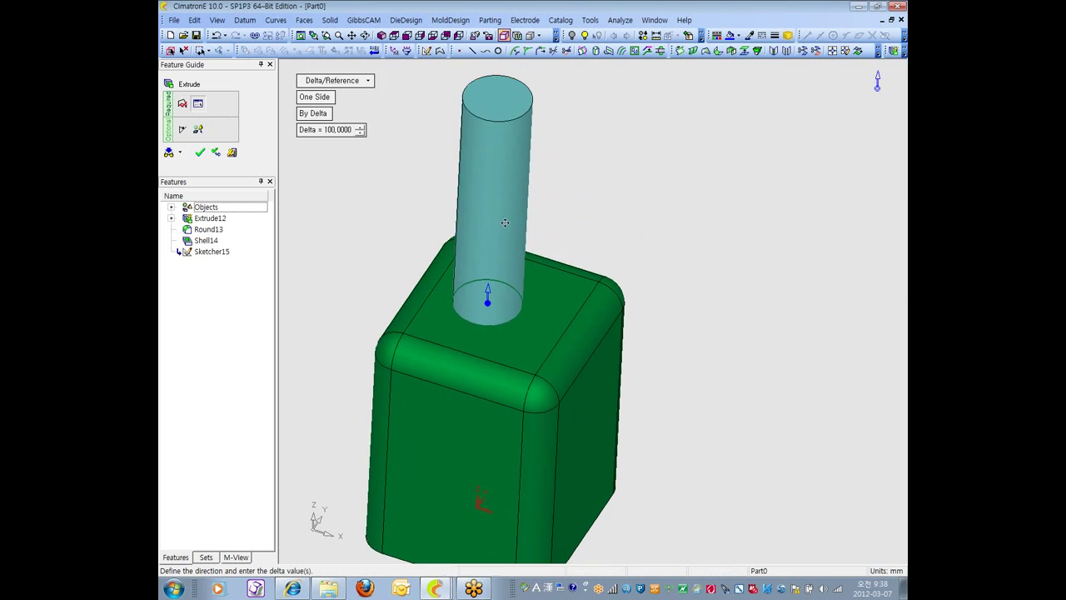
{"action": "left_click", "coordinate": [200, 152]}
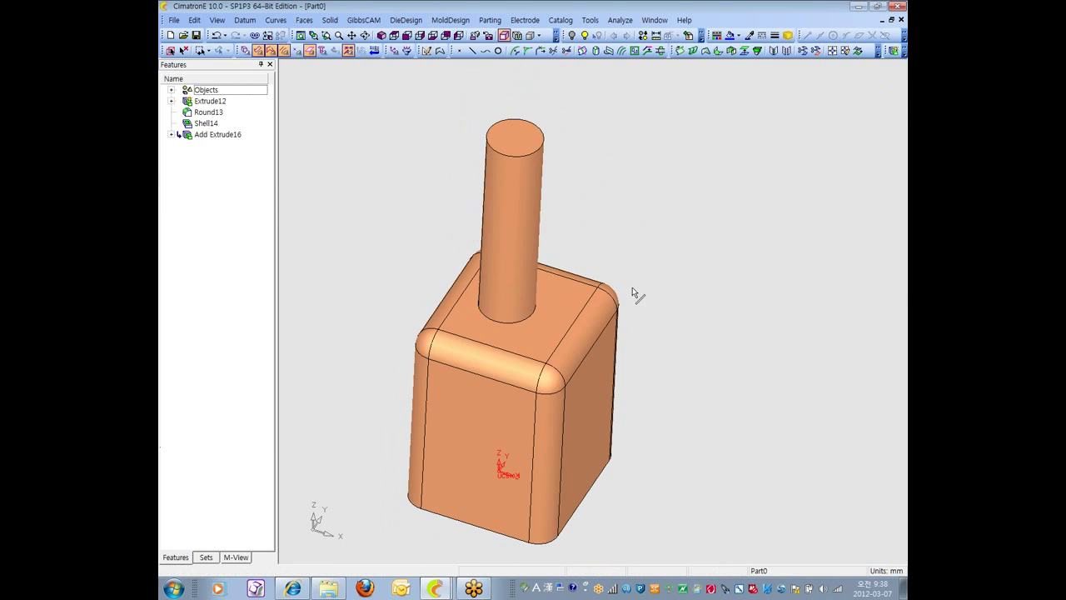
{"action": "middle_click_drag", "start_coordinate": [639, 293], "coordinate": [533, 275]}
{"action": "mouse_move", "coordinate": [542, 250]}
{"action": "middle_mouse_down"}
{"action": "mouse_move", "coordinate": [517, 273]}
{"action": "mouse_move", "coordinate": [464, 135]}
{"action": "mouse_move", "coordinate": [545, 217]}
{"action": "mouse_move", "coordinate": [504, 209]}
{"action": "mouse_move", "coordinate": [492, 192]}
{"action": "mouse_move", "coordinate": [546, 284]}
{"action": "mouse_move", "coordinate": [539, 250]}
{"action": "middle_mouse_up"}
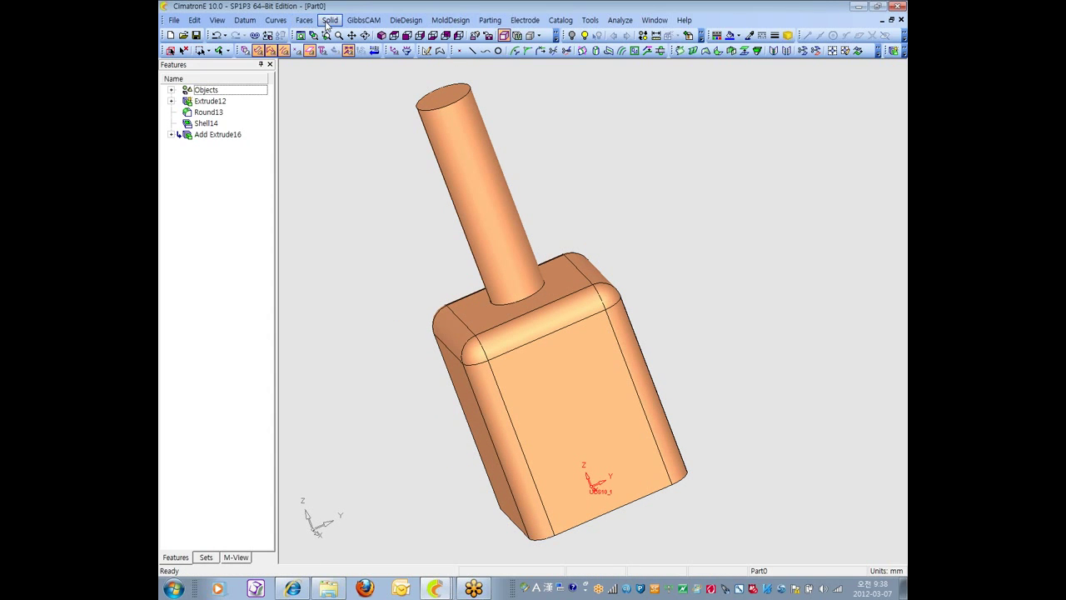
- Start an extruded cut by sketching a smaller concentric circle on the cylinder's end face
{"action": "left_click", "coordinate": [330, 20]}
{"action": "mouse_move", "coordinate": [347, 59]}
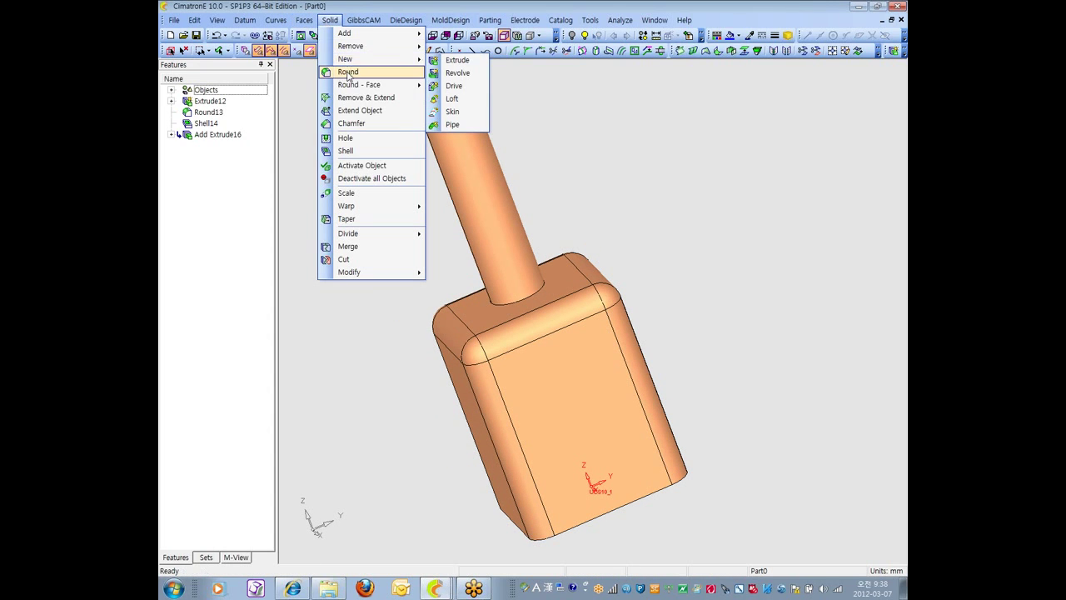
{"action": "mouse_move", "coordinate": [358, 34]}
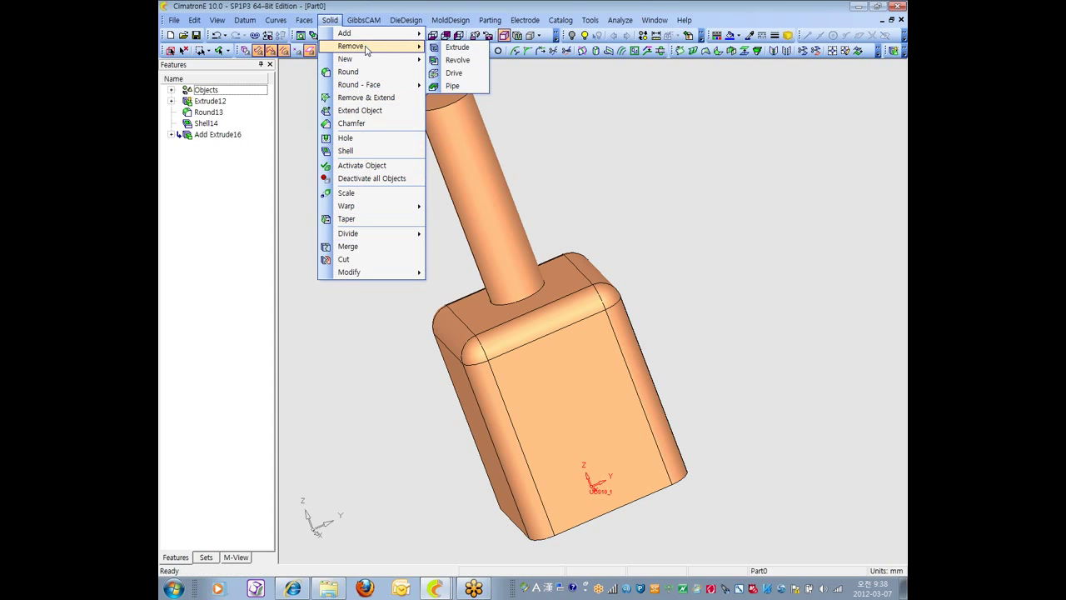
{"action": "left_click", "coordinate": [454, 37]}
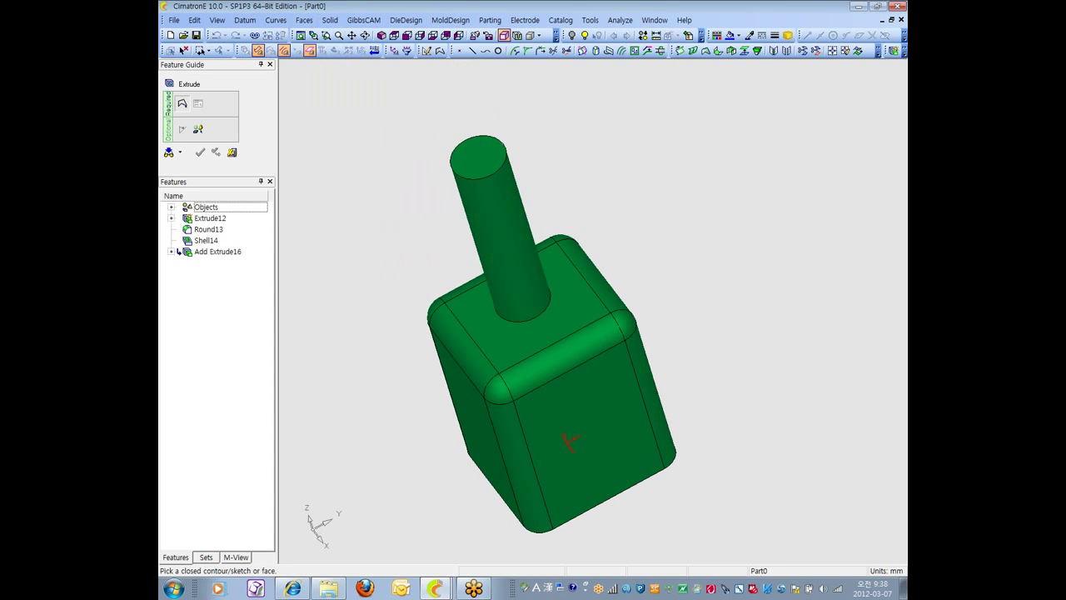
{"action": "left_click", "coordinate": [482, 162]}
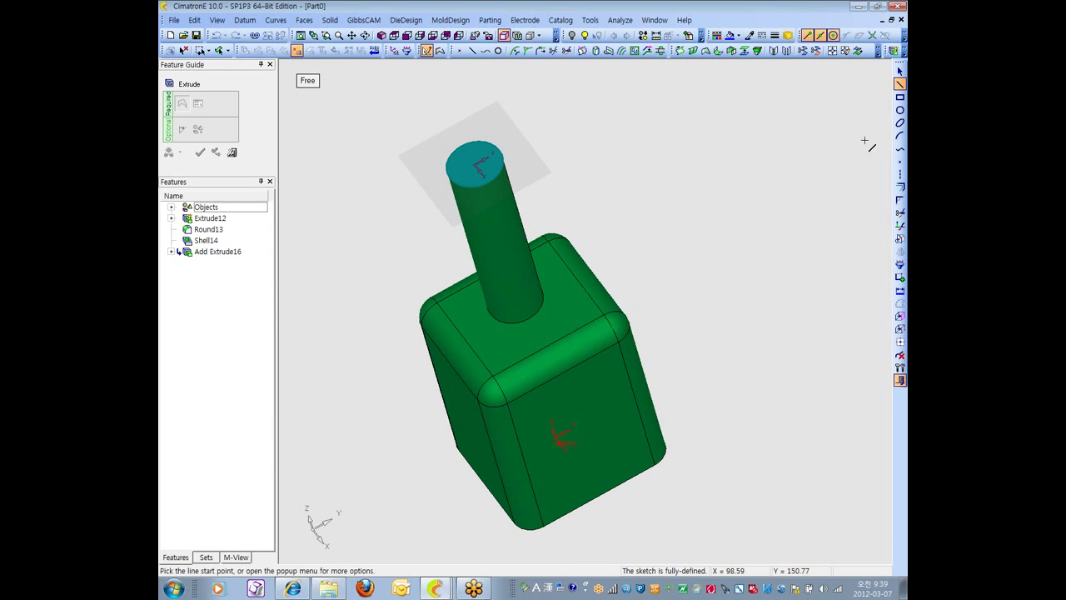
{"action": "left_click", "coordinate": [900, 109]}
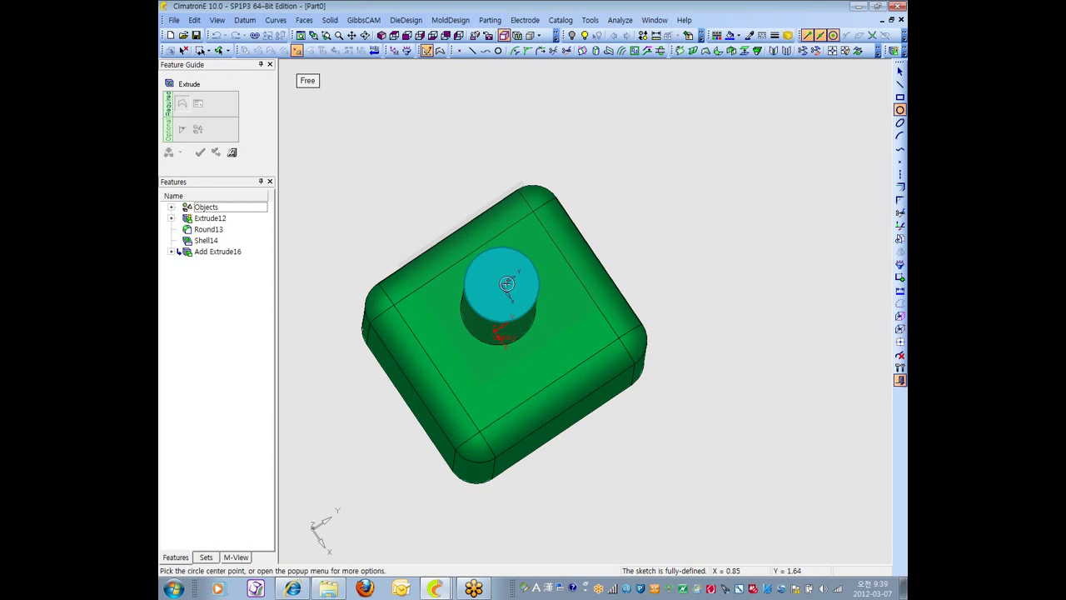
{"action": "left_click", "coordinate": [506, 287]}
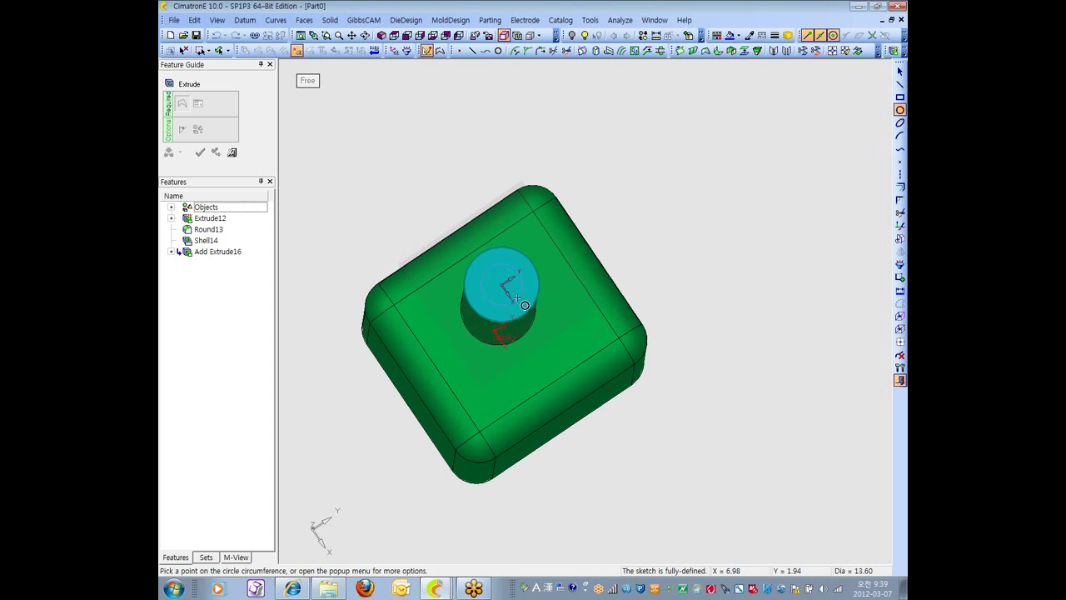
{"action": "left_click", "coordinate": [522, 304]}
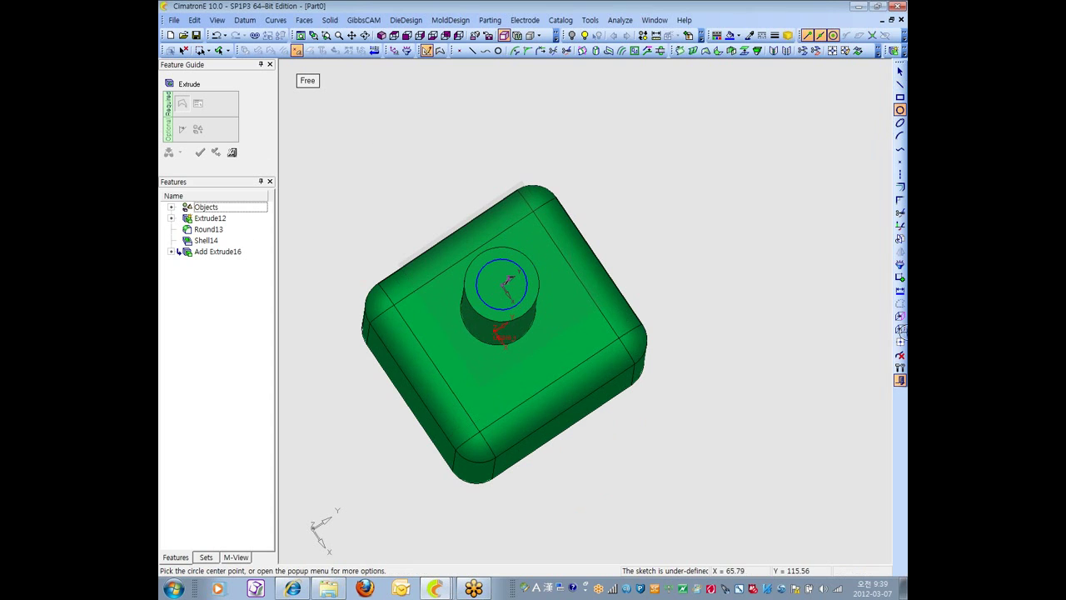
- Cut the inner circle into the cylinder using a one-sided delta of 100 mm
{"action": "left_click", "coordinate": [899, 380]}
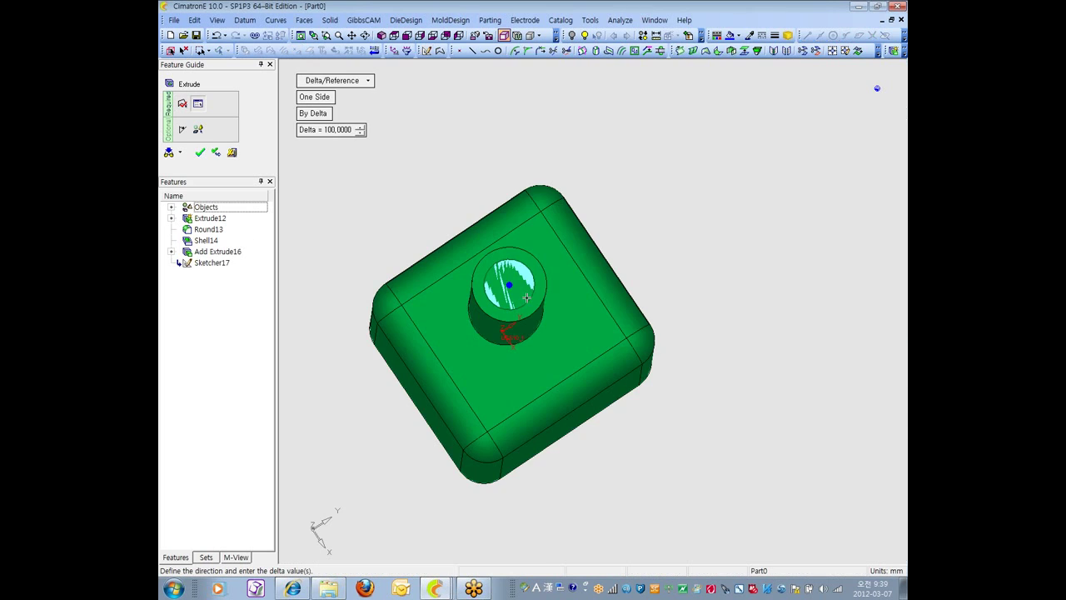
{"action": "middle_click", "coordinate": [283, 171]}
{"action": "middle_click_drag", "start_coordinate": [282, 170], "coordinate": [161, 167]}
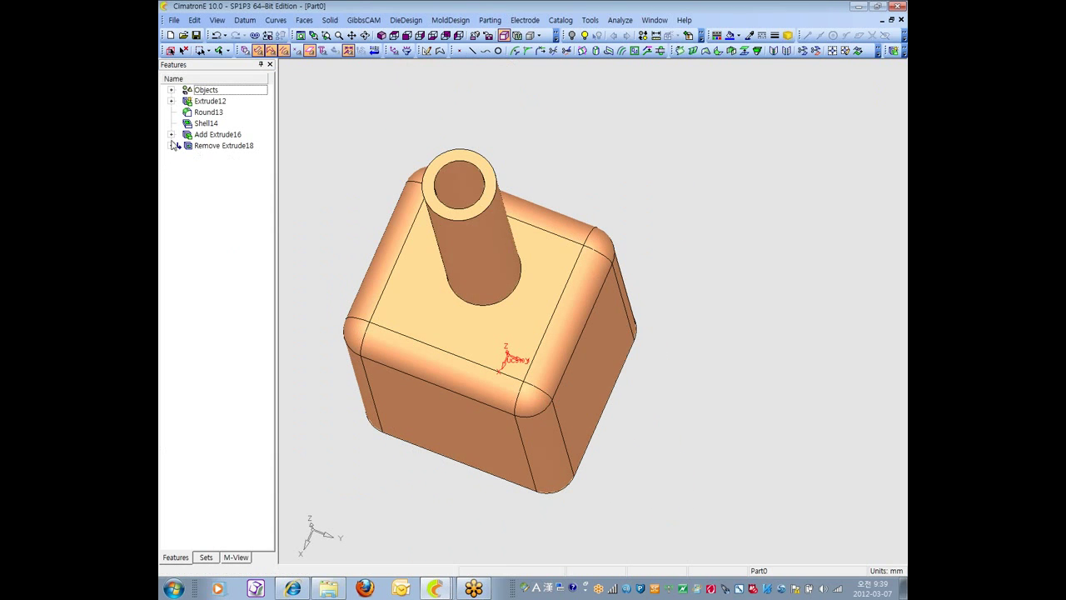
- Edit the cylinder's cut extrusion so that its extent is Through
{"action": "left_click", "coordinate": [171, 146]}
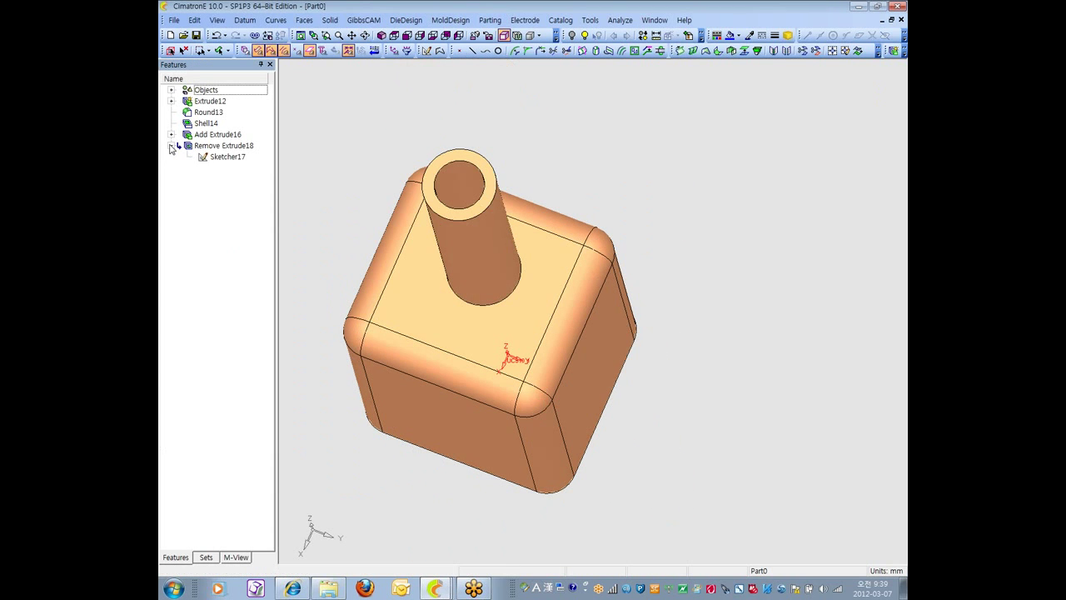
{"action": "right_click", "coordinate": [225, 145]}
{"action": "left_click", "coordinate": [269, 157]}
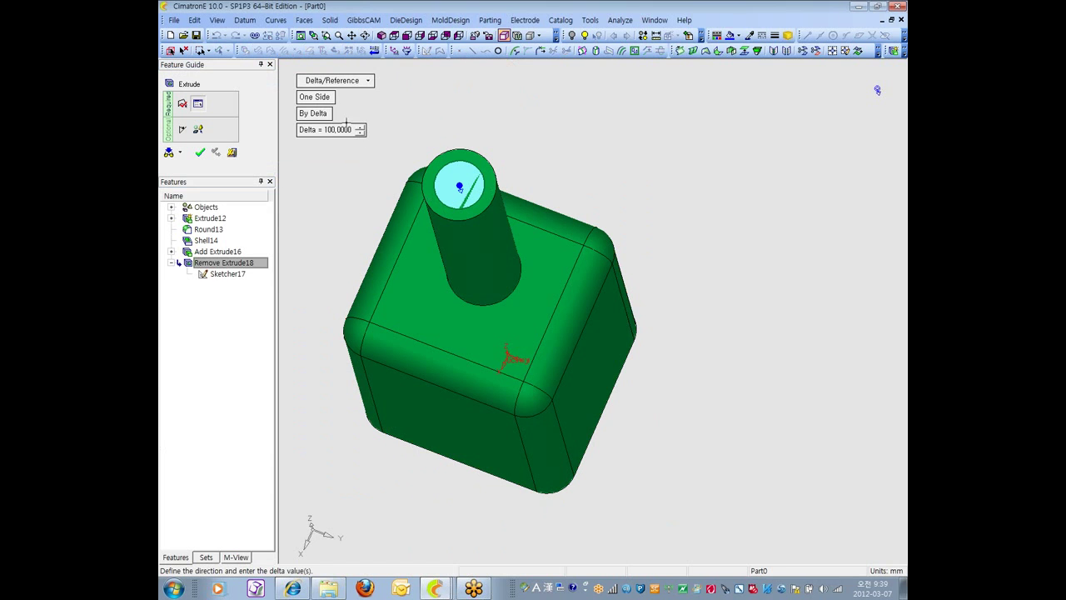
{"action": "left_click", "coordinate": [333, 80]}
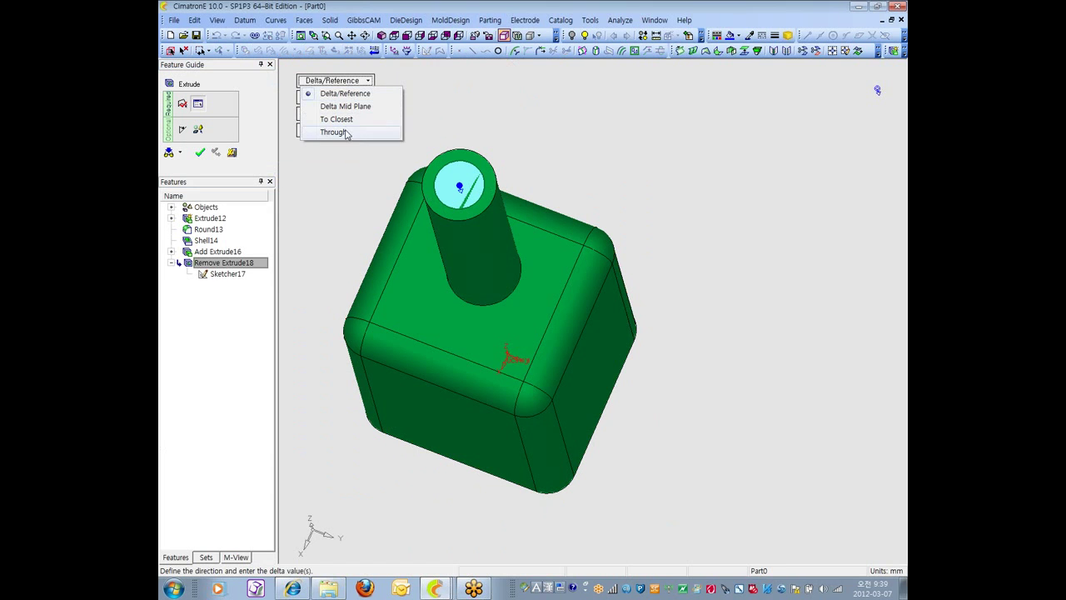
{"action": "left_click", "coordinate": [333, 131]}
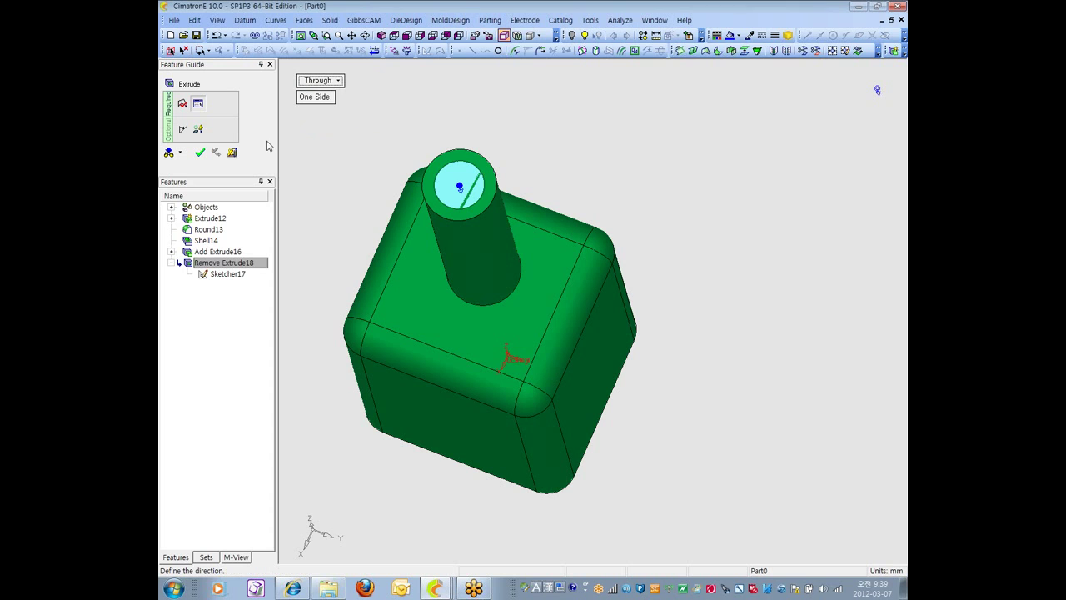
{"action": "left_click", "coordinate": [310, 98]}
{"action": "left_click", "coordinate": [200, 151]}
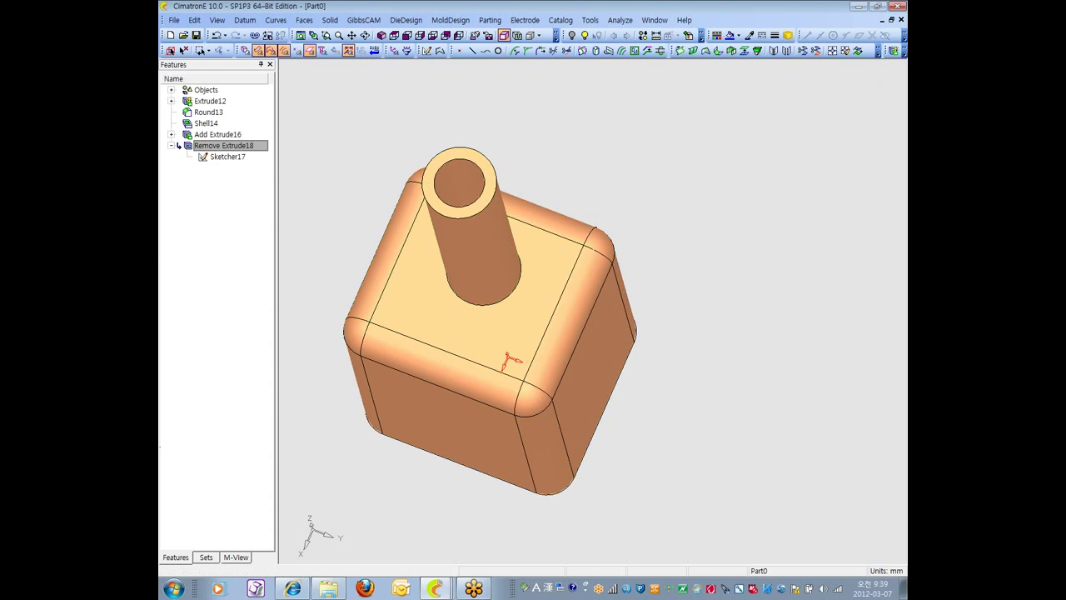
- Undo the through cut, the added cylinder and the circle sketch, returning to the shelled block
{"action": "mouse_move", "coordinate": [716, 300]}
{"action": "middle_mouse_down"}
{"action": "mouse_move", "coordinate": [733, 333]}
{"action": "mouse_move", "coordinate": [725, 358]}
{"action": "mouse_move", "coordinate": [731, 310]}
{"action": "middle_mouse_up"}
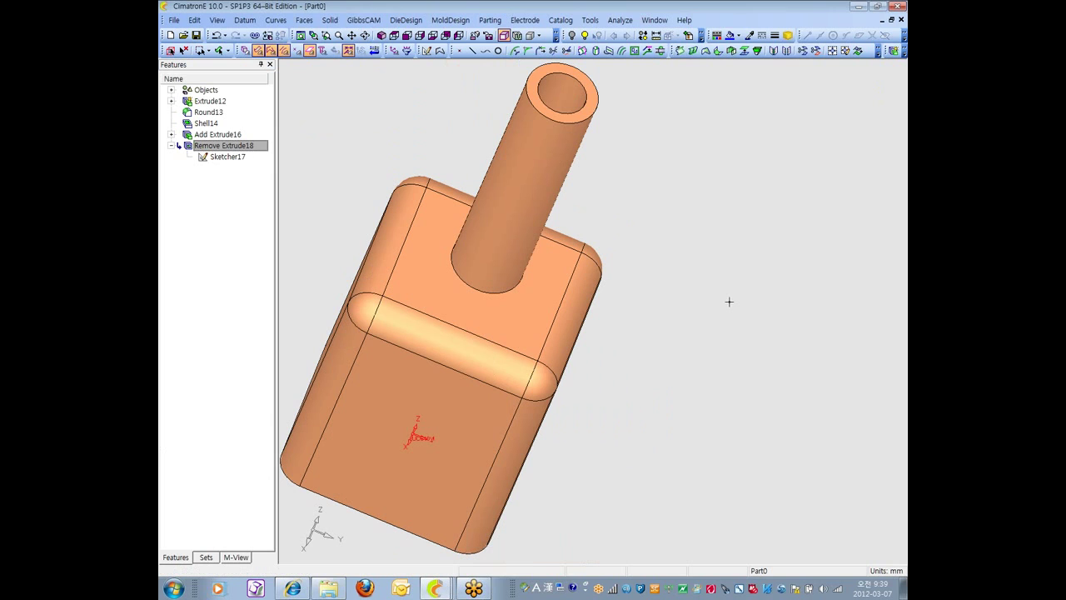
{"action": "scroll", "coordinate": [675, 245], "scroll_direction": "down", "scroll_amount": 3}
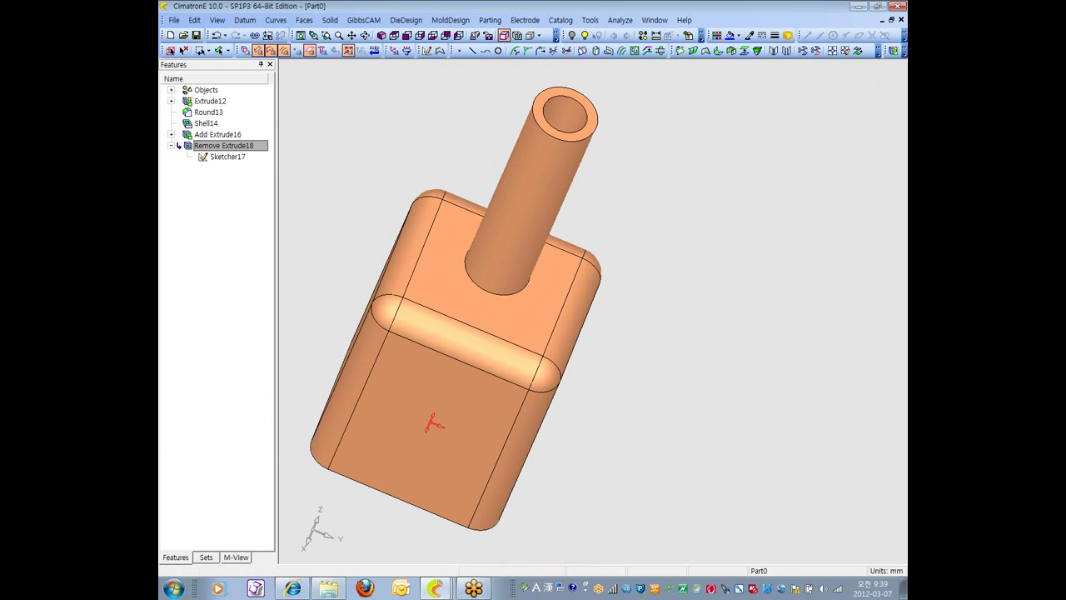
{"action": "middle_click_drag", "start_coordinate": [650, 374], "coordinate": [543, 375]}
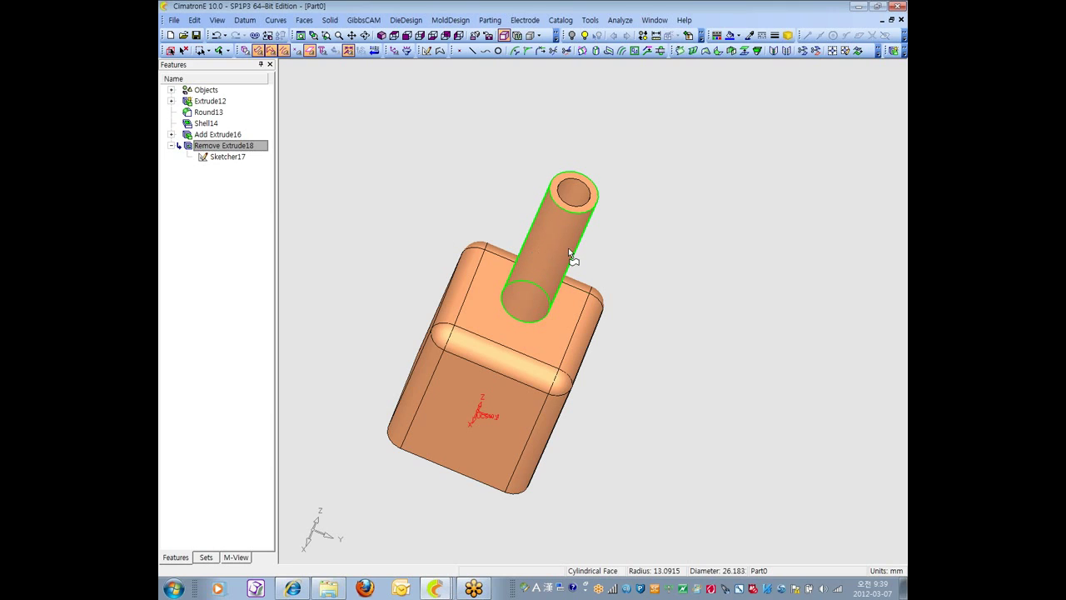
{"action": "left_click", "coordinate": [217, 36]}
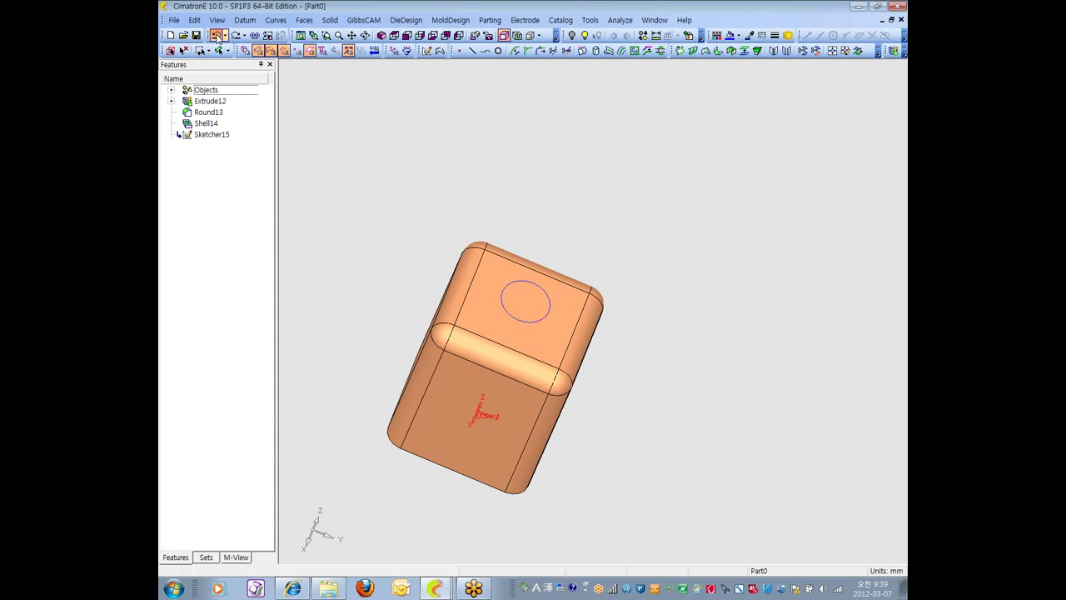
{"action": "left_click", "coordinate": [217, 37]}
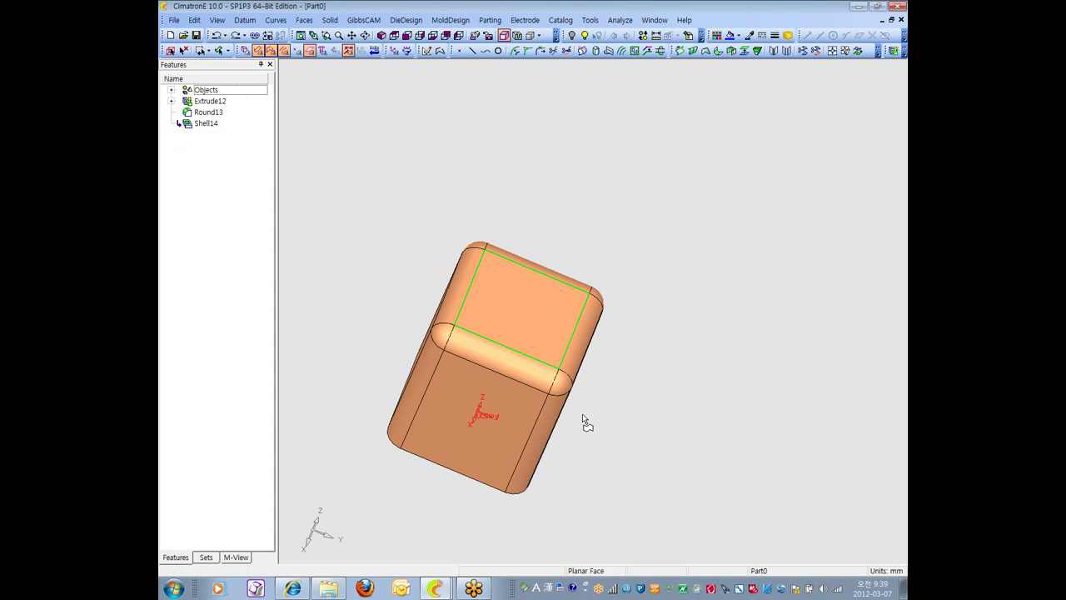
- Switch to insert mode at the round feature so new features go in ahead of the shell
{"action": "middle_click_drag", "start_coordinate": [582, 413], "coordinate": [541, 375]}
{"action": "middle_click_drag", "start_coordinate": [496, 416], "coordinate": [503, 338]}
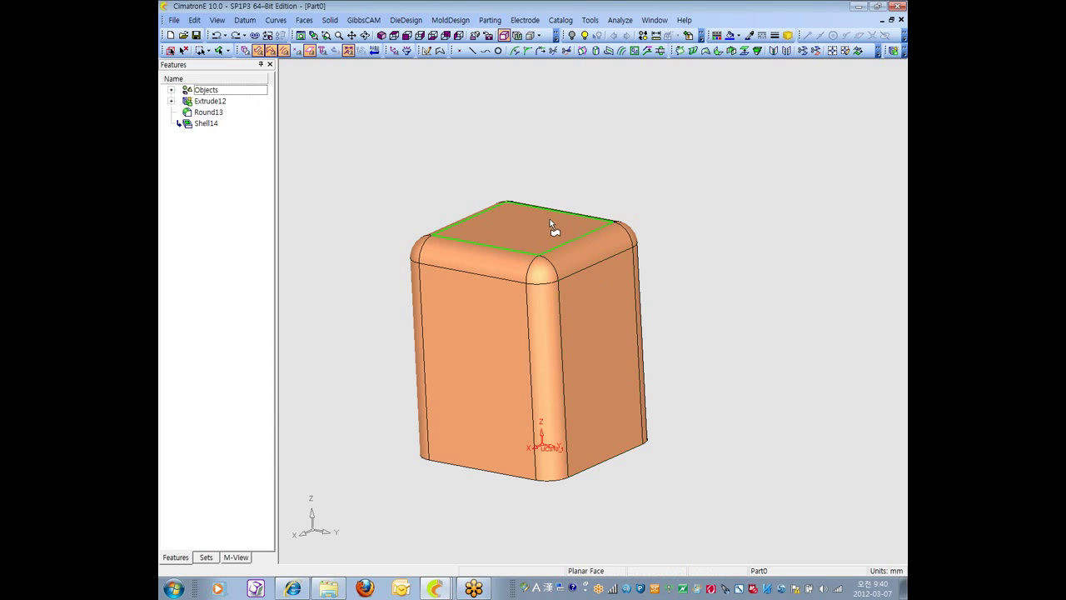
{"action": "left_click", "coordinate": [206, 124]}
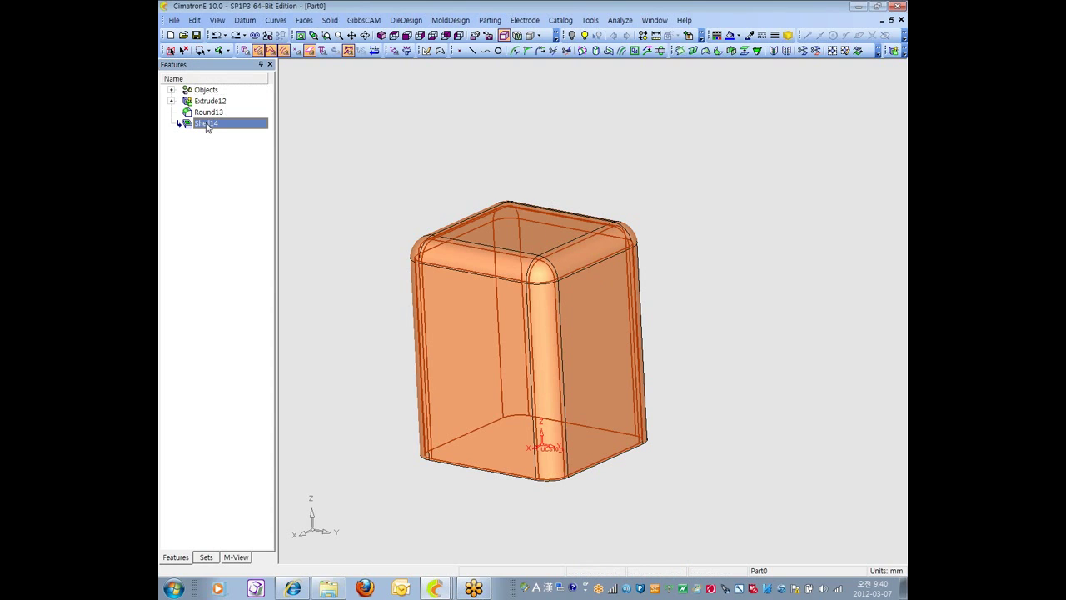
{"action": "right_click", "coordinate": [207, 125]}
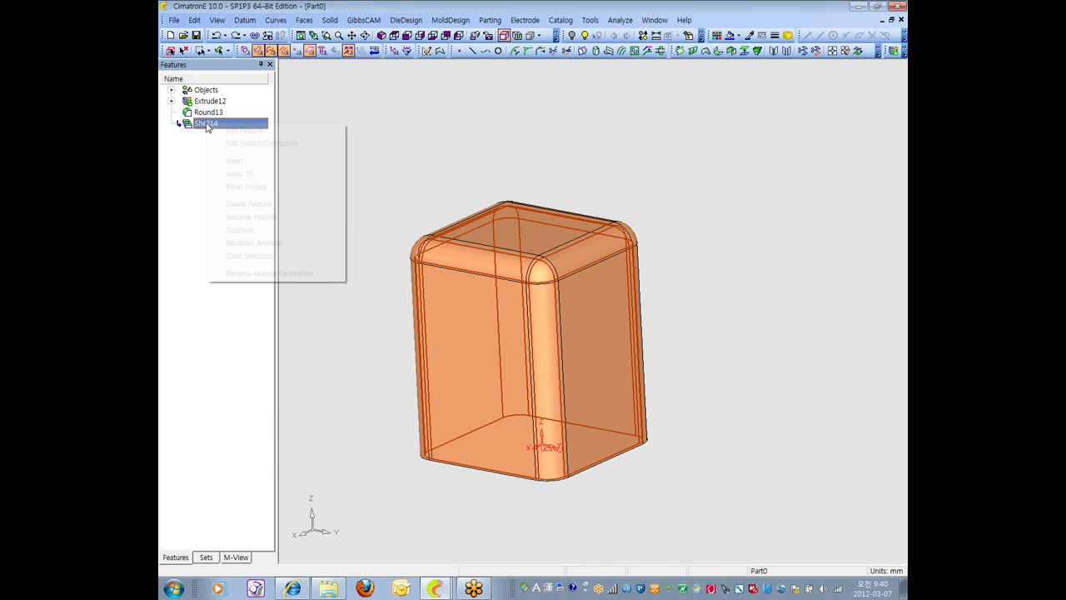
{"action": "right_click", "coordinate": [213, 115]}
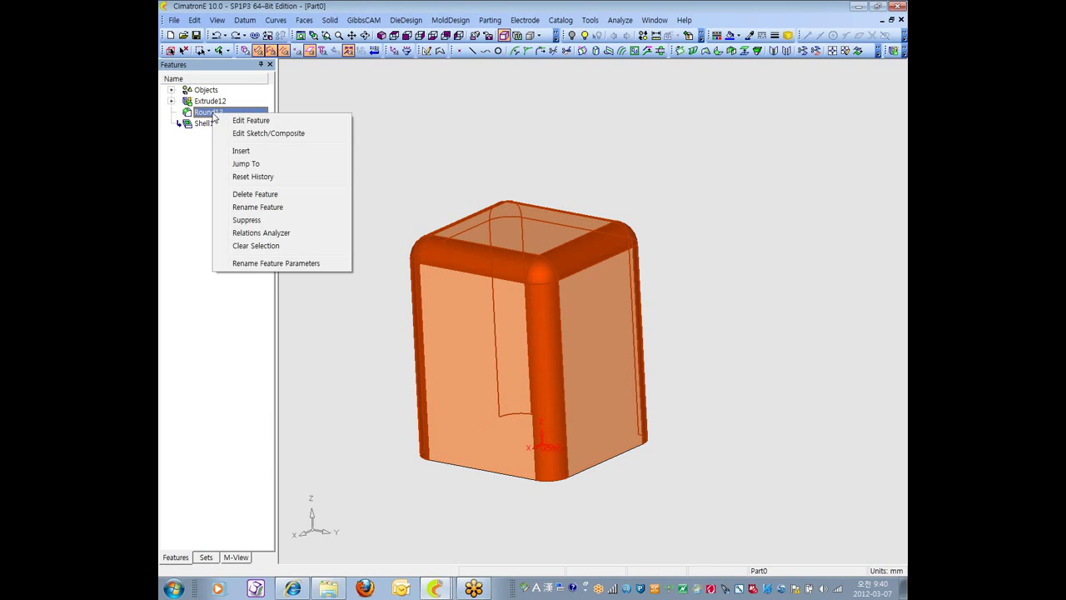
{"action": "left_click", "coordinate": [252, 151]}
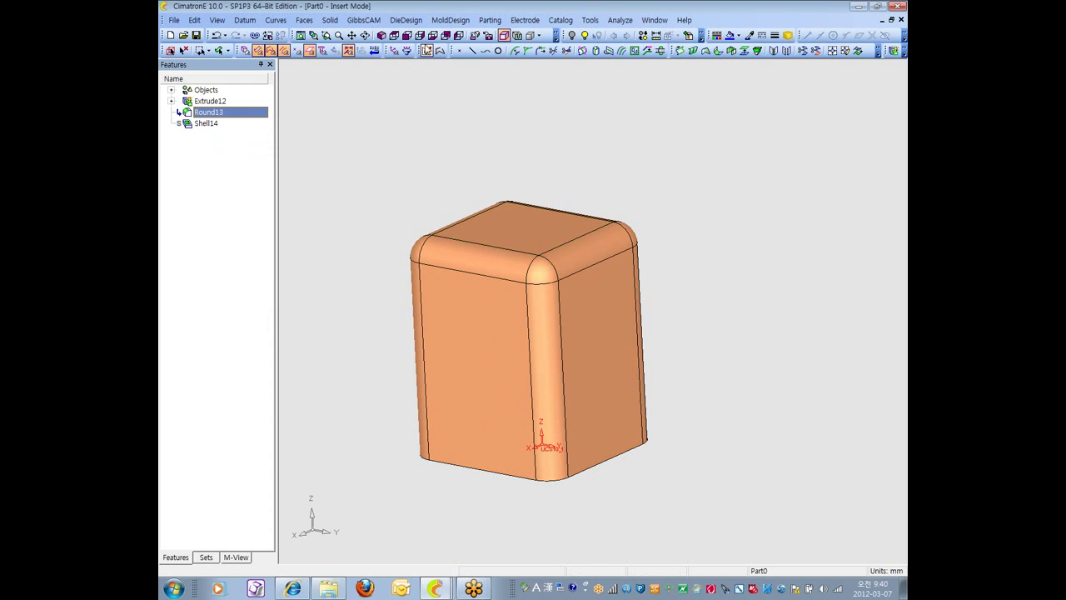
- Sketch a circle about 31 mm in diameter, centred on the origin, on the block's flat top face
{"action": "left_click", "coordinate": [428, 51]}
{"action": "middle_click_drag", "start_coordinate": [507, 109], "coordinate": [529, 243]}
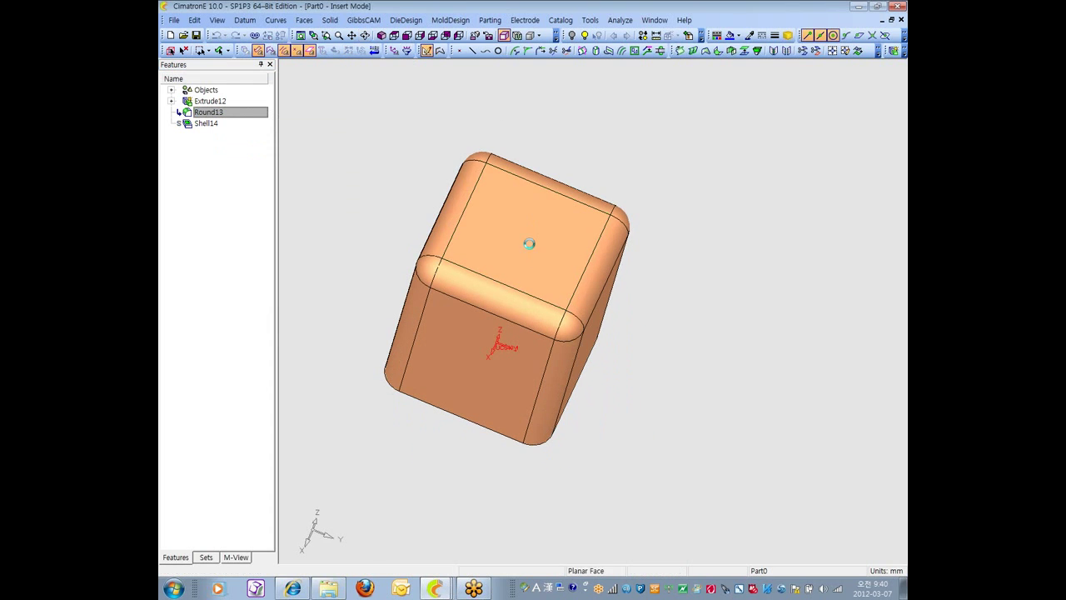
{"action": "left_click", "coordinate": [529, 243]}
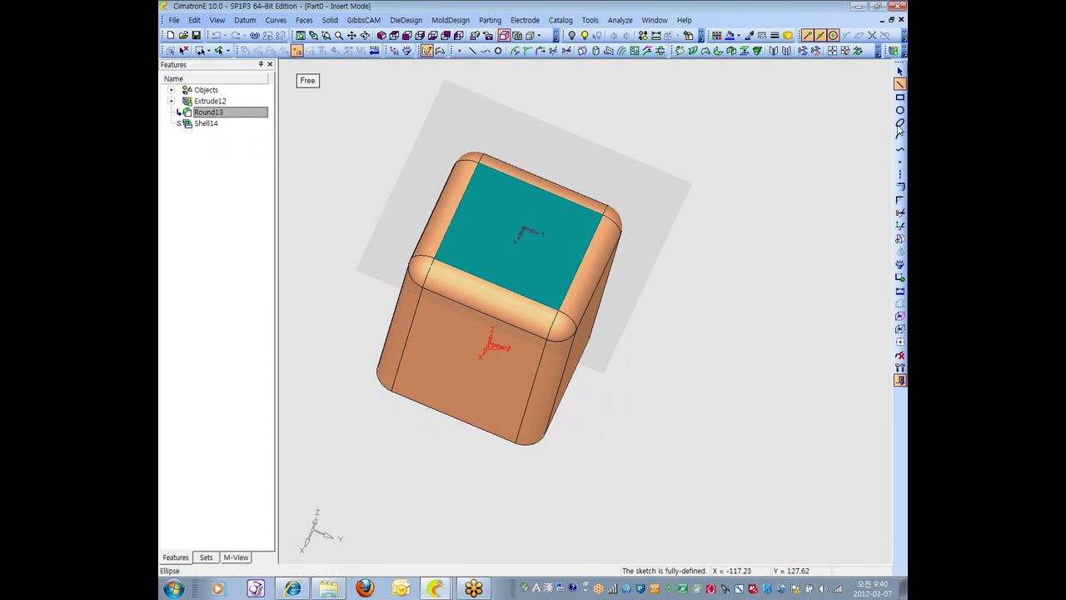
{"action": "left_click", "coordinate": [900, 110]}
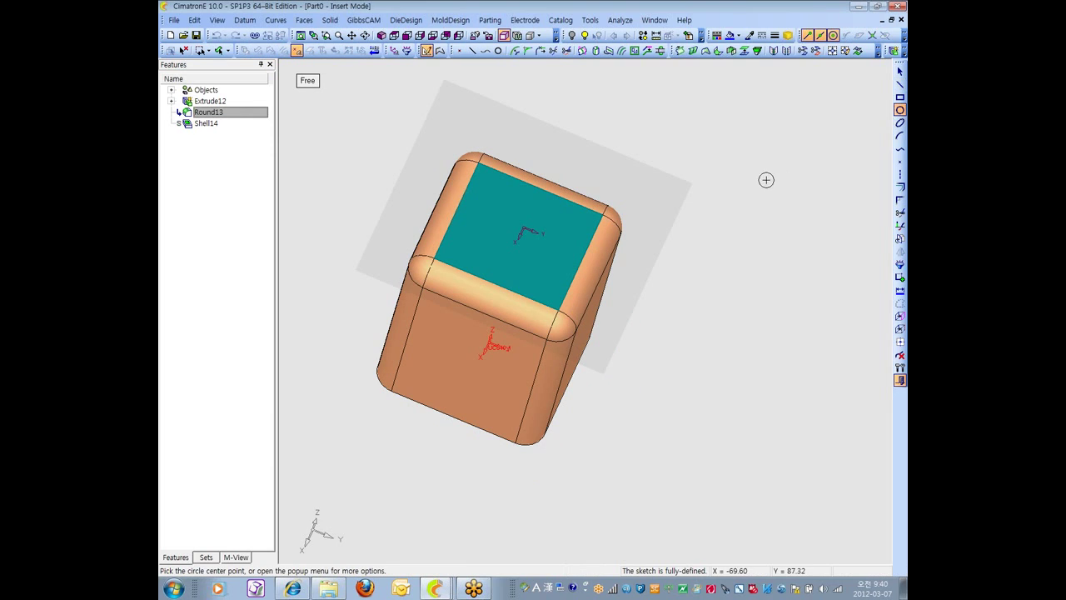
{"action": "left_click", "coordinate": [523, 226]}
{"action": "left_click", "coordinate": [548, 255]}
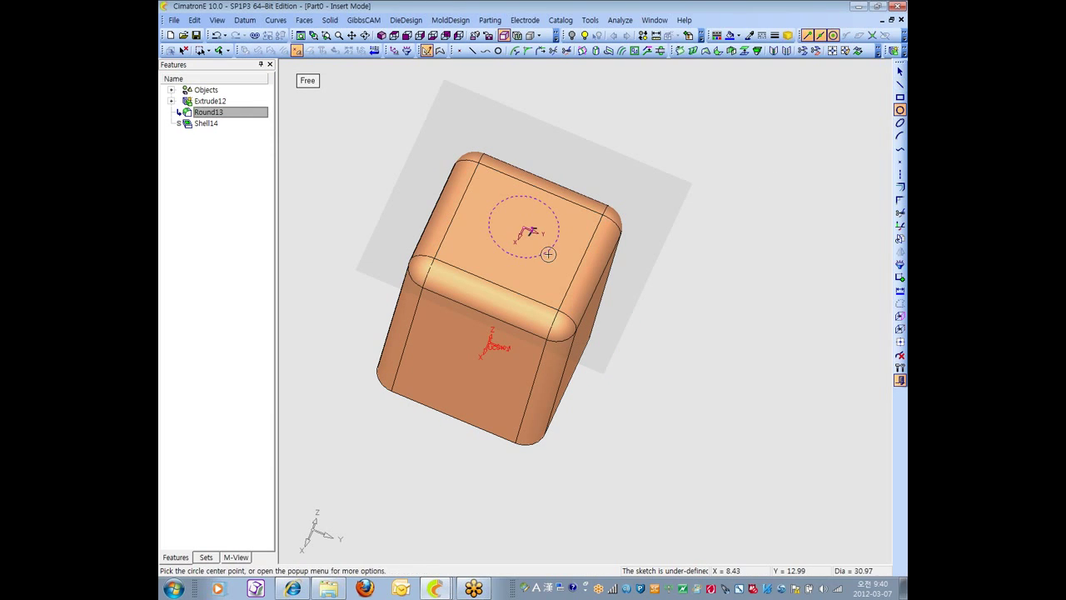
{"action": "left_click", "coordinate": [900, 380]}
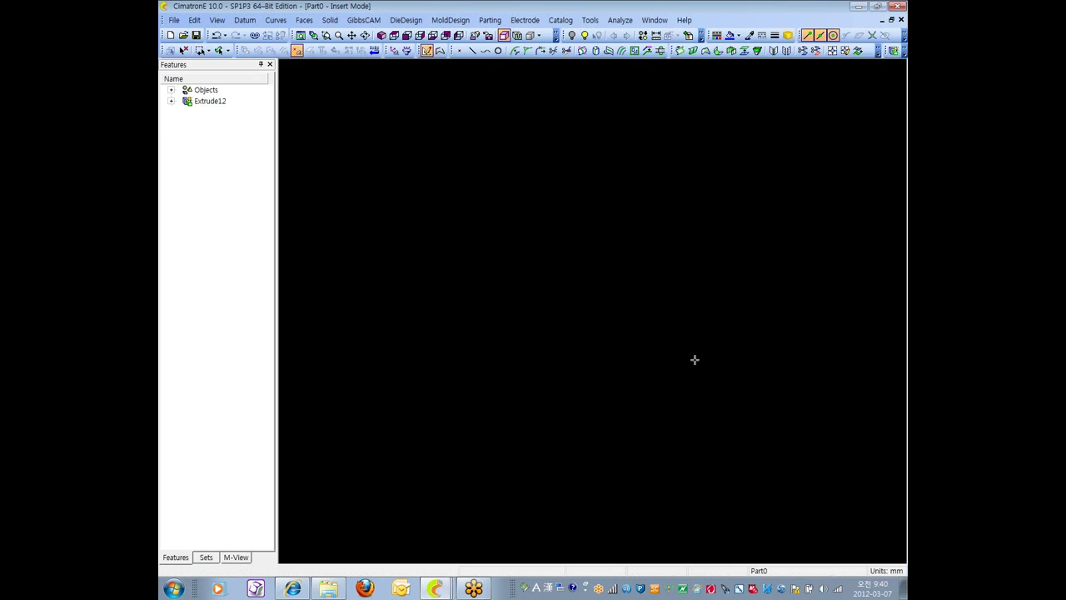
- Add a one-sided extrusion of the circle with a delta of 100 mm, joined to the block
{"action": "left_click", "coordinate": [330, 20]}
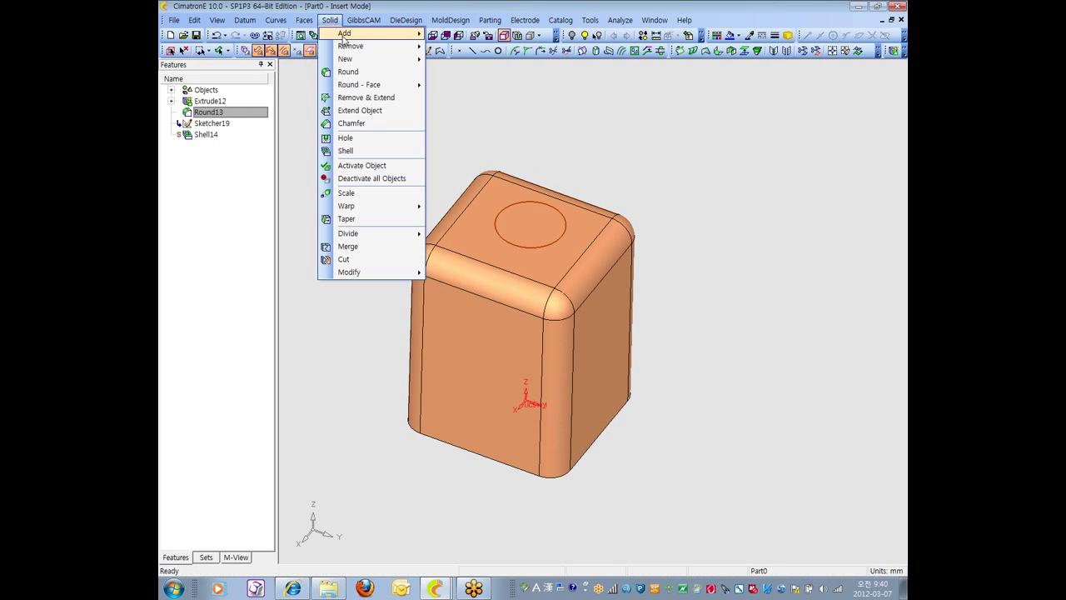
{"action": "mouse_move", "coordinate": [352, 34]}
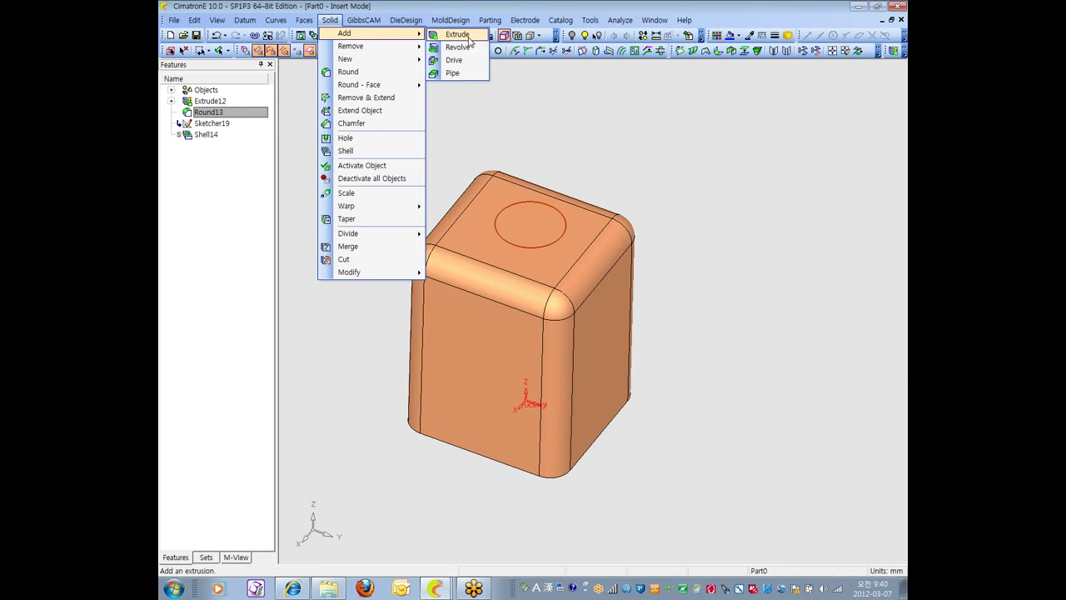
{"action": "left_click", "coordinate": [458, 34]}
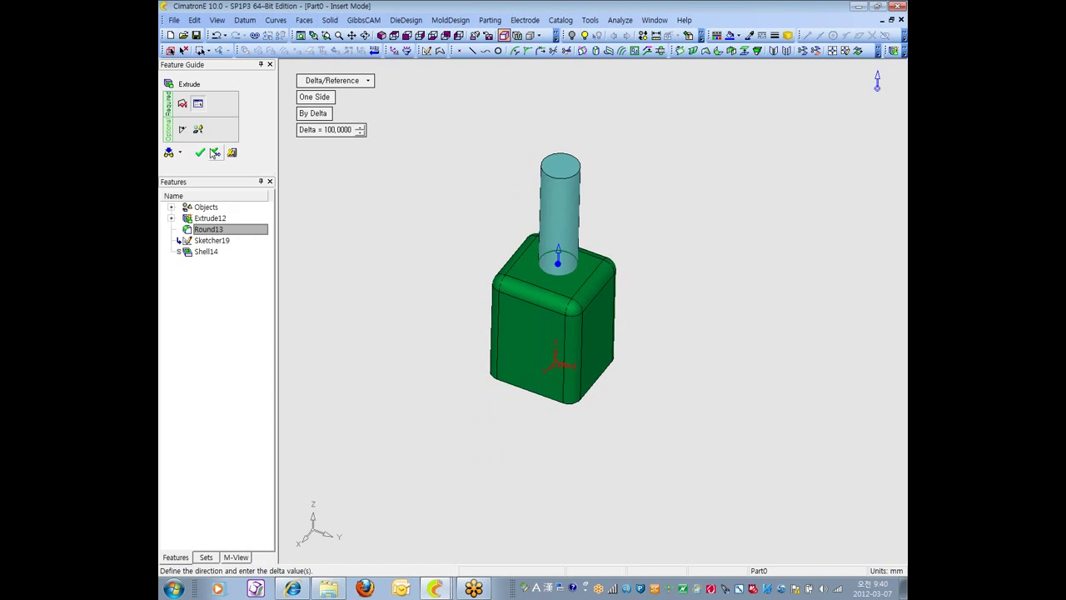
{"action": "left_click", "coordinate": [215, 153]}
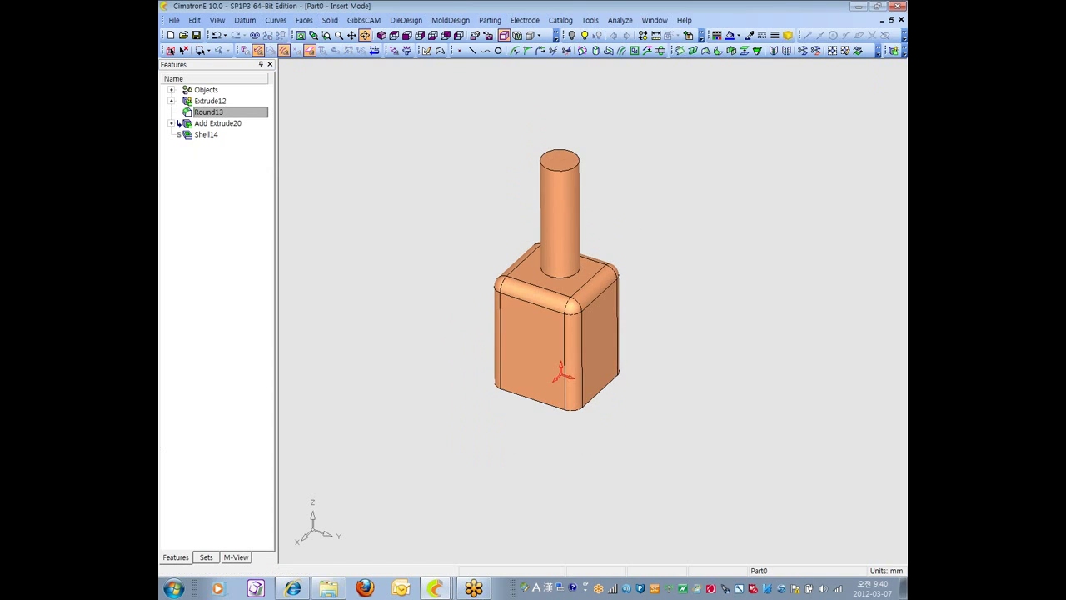
- Try to reapply the suppressed shell by editing the feature and accepting its existing settings
{"action": "left_click", "coordinate": [205, 136]}
{"action": "right_click", "coordinate": [207, 138]}
{"action": "left_click", "coordinate": [250, 144]}
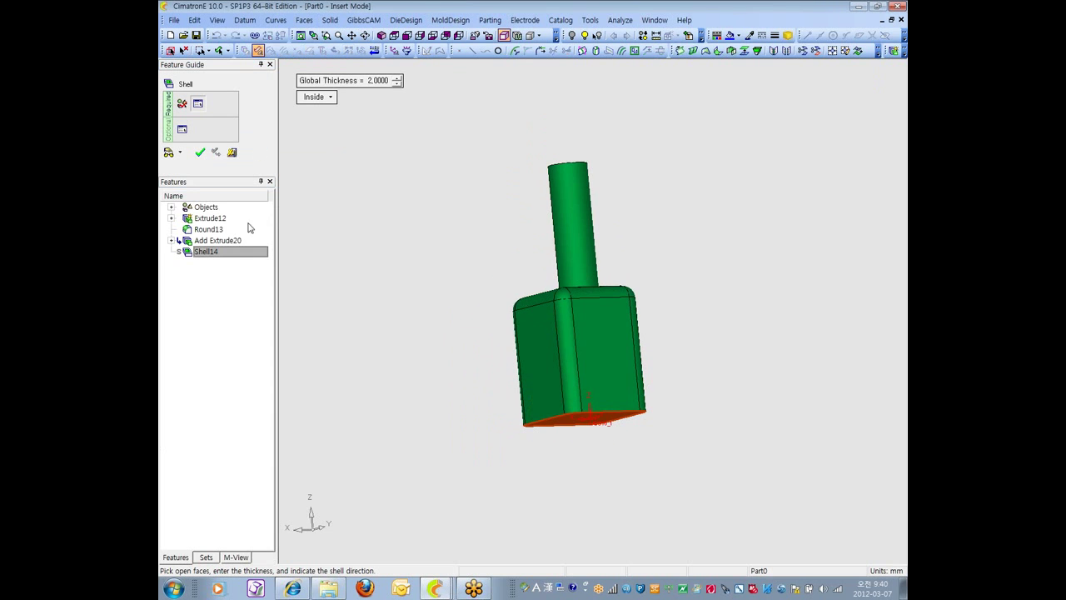
{"action": "left_click", "coordinate": [201, 152]}
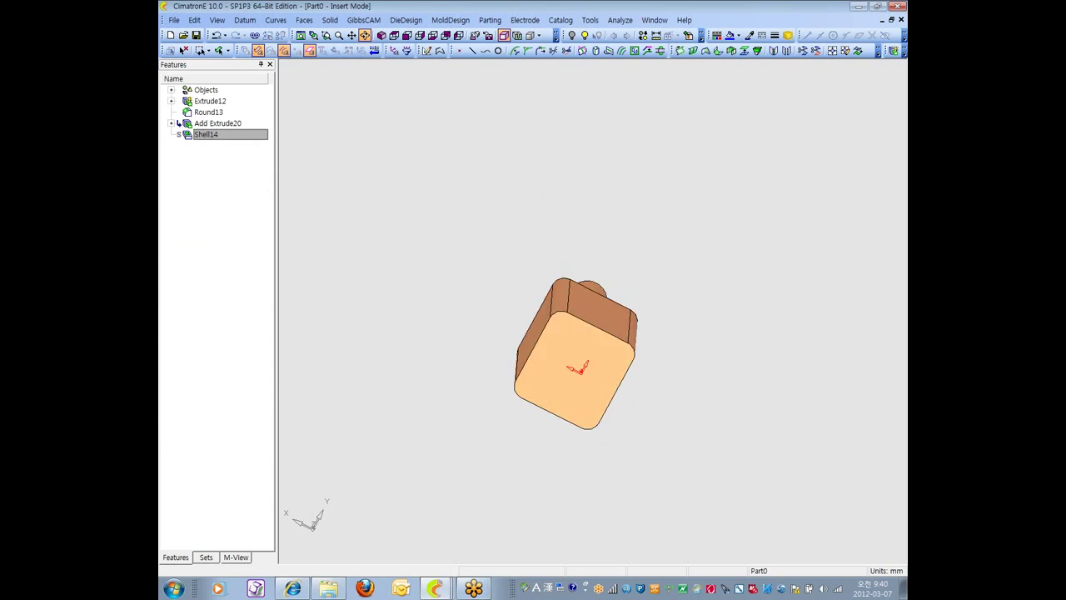
- Jump the model history forward to the shell feature to leave insert mode
{"action": "right_click", "coordinate": [206, 136]}
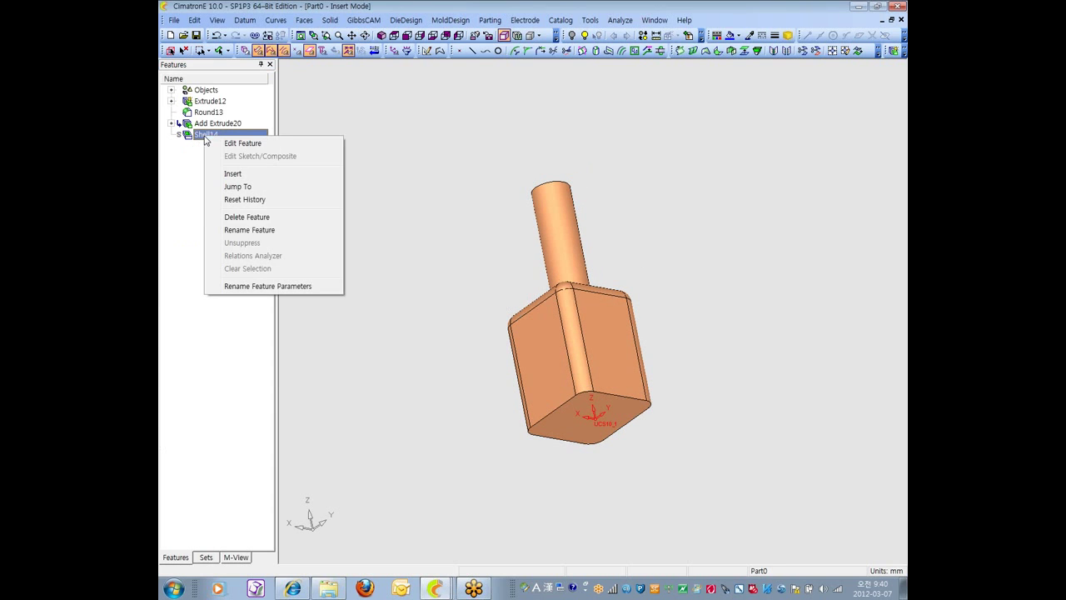
{"action": "left_click", "coordinate": [249, 185]}
{"action": "middle_click_drag", "start_coordinate": [583, 275], "coordinate": [617, 212]}
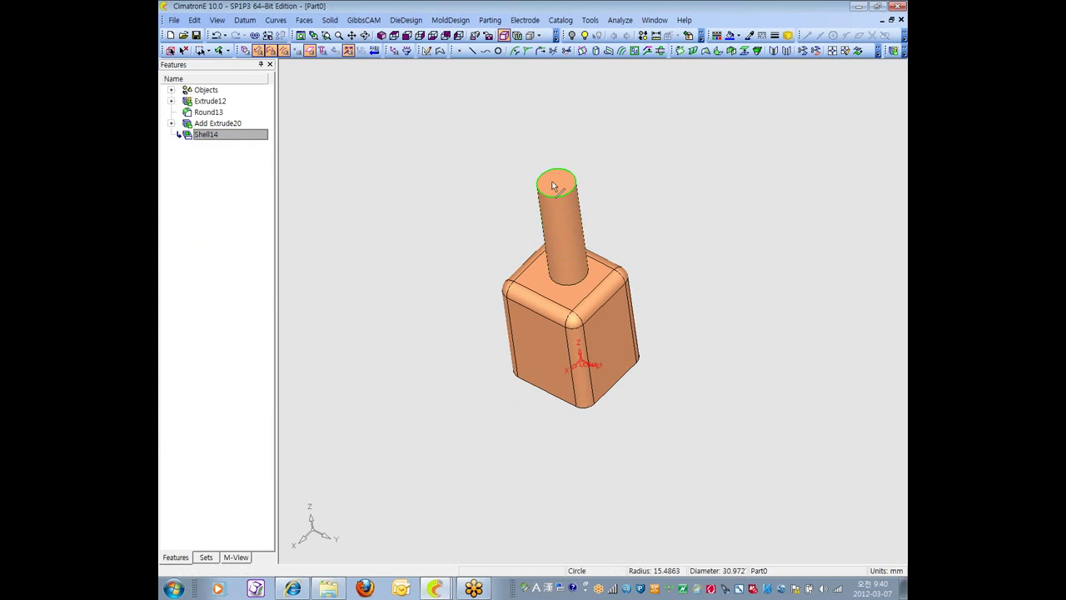
- Edit the shell to include the cylinder's end face as an additional open face, and inspect the hollow from both ends
{"action": "right_click", "coordinate": [213, 141]}
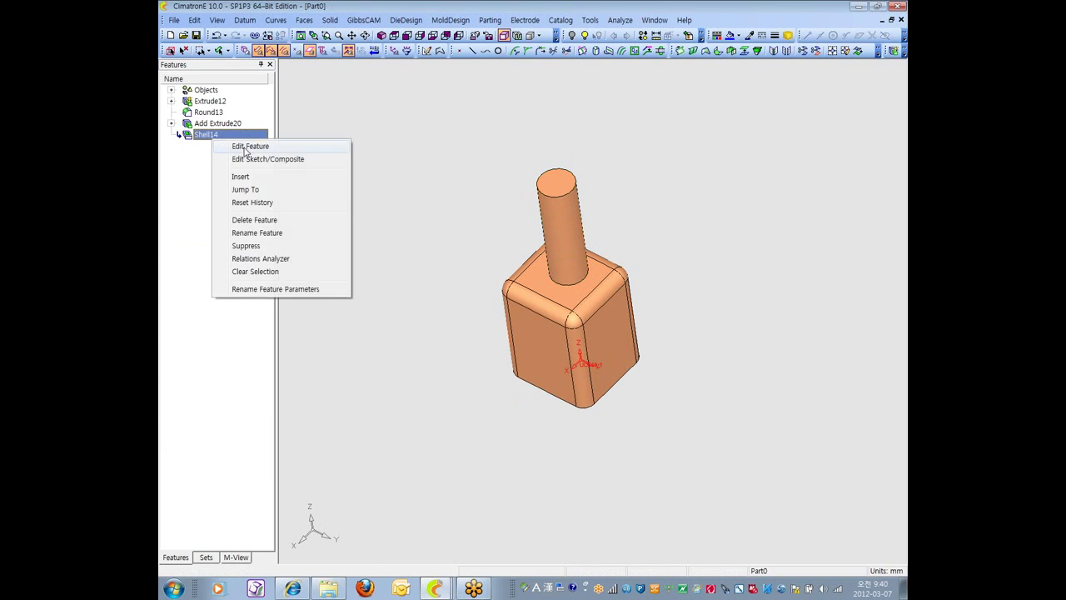
{"action": "left_click", "coordinate": [242, 147]}
{"action": "left_click", "coordinate": [562, 189]}
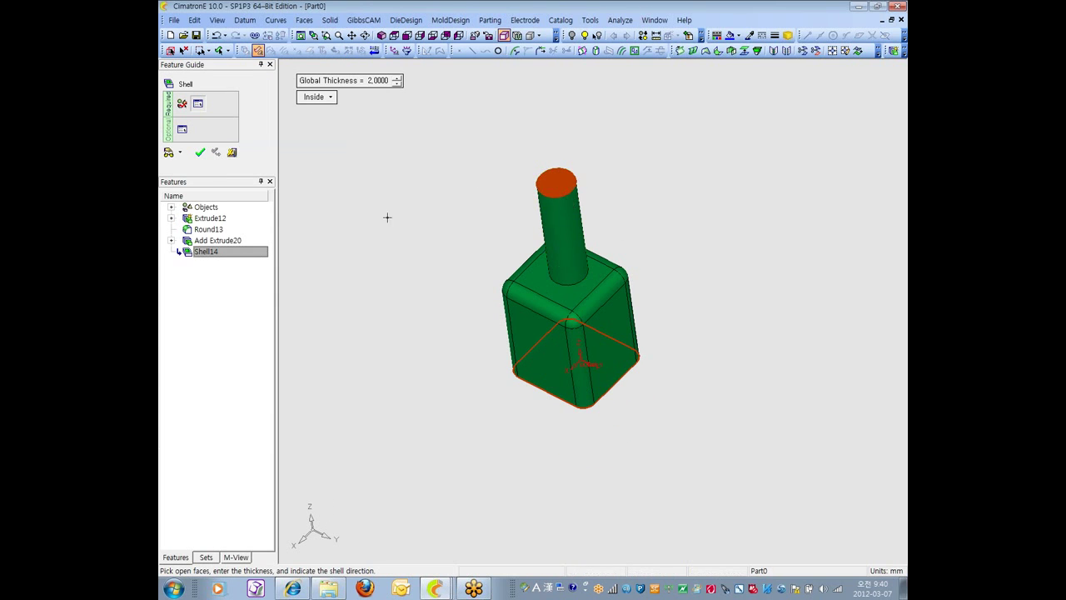
{"action": "left_click", "coordinate": [200, 151]}
{"action": "middle_click_drag", "start_coordinate": [288, 202], "coordinate": [472, 195]}
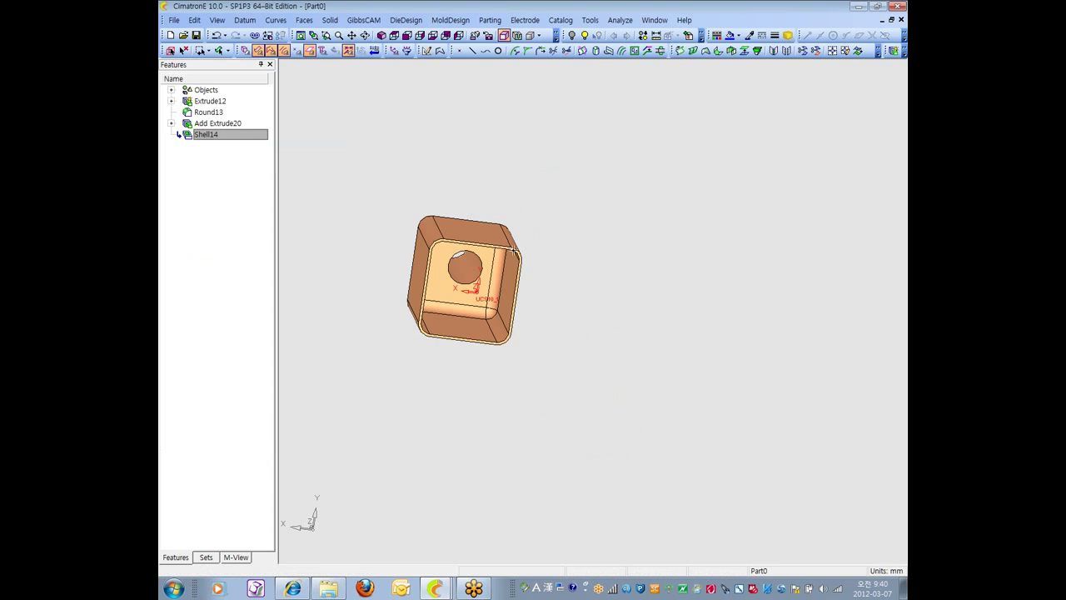
{"action": "middle_click_drag", "start_coordinate": [472, 195], "coordinate": [221, 261]}
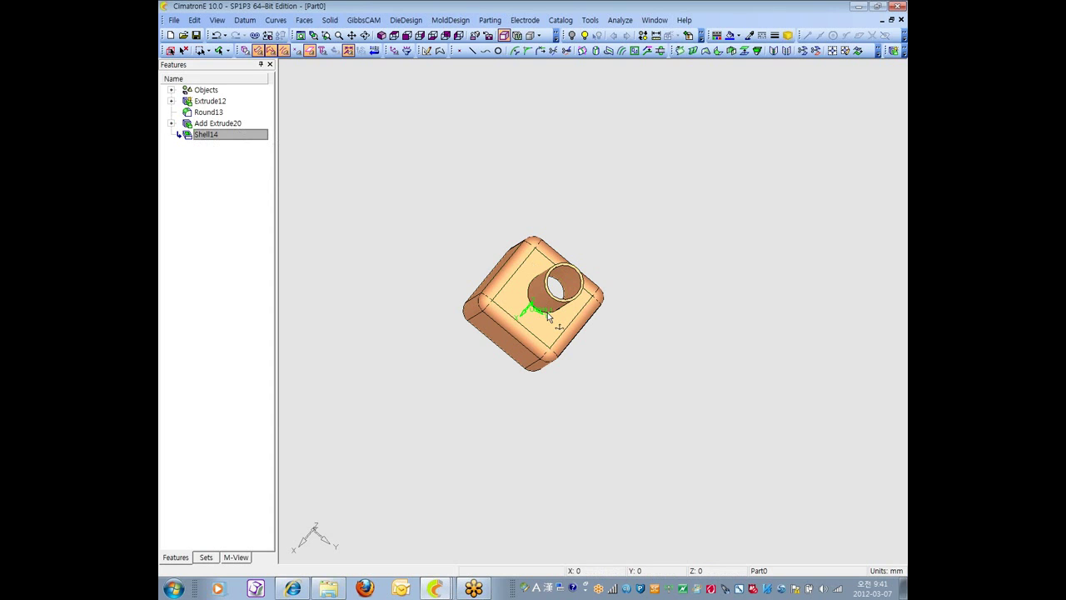
{"action": "key", "text": "F8"}
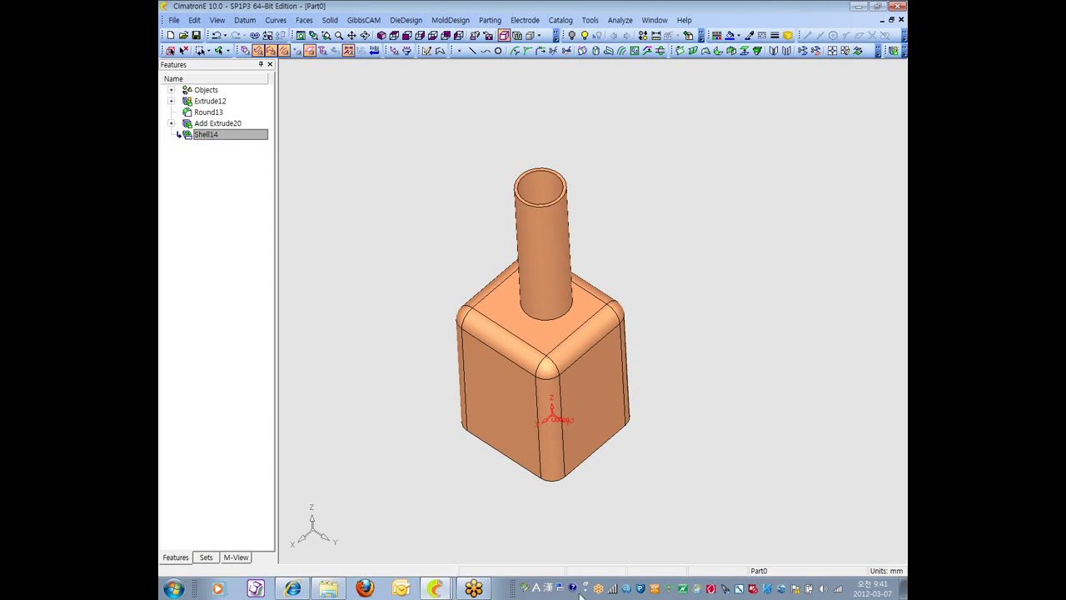
{"action": "left_click", "coordinate": [474, 588]}
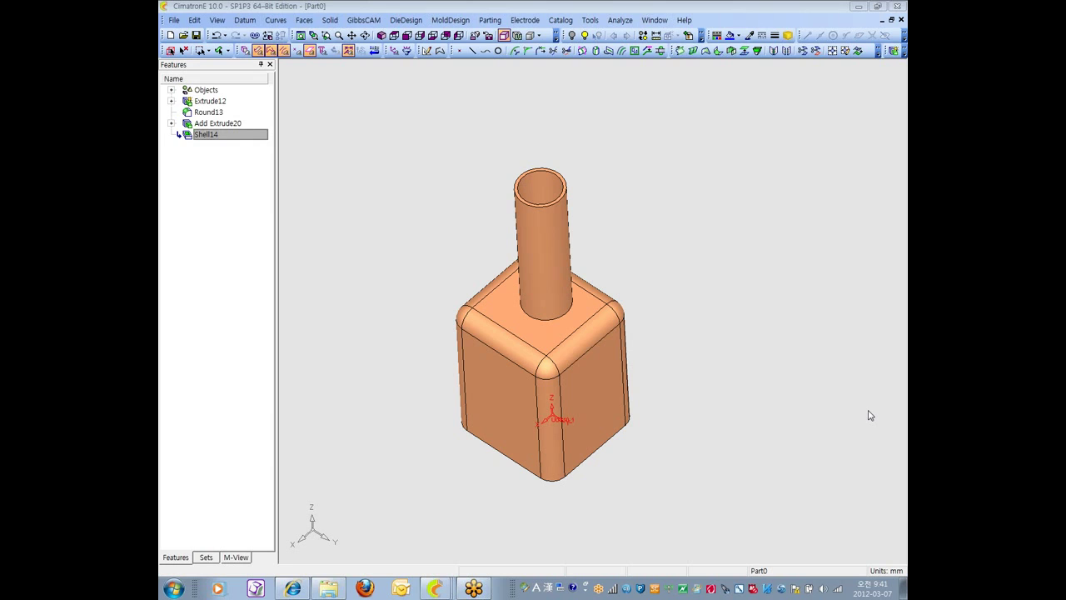
{"action": "left_click", "coordinate": [894, 7]}
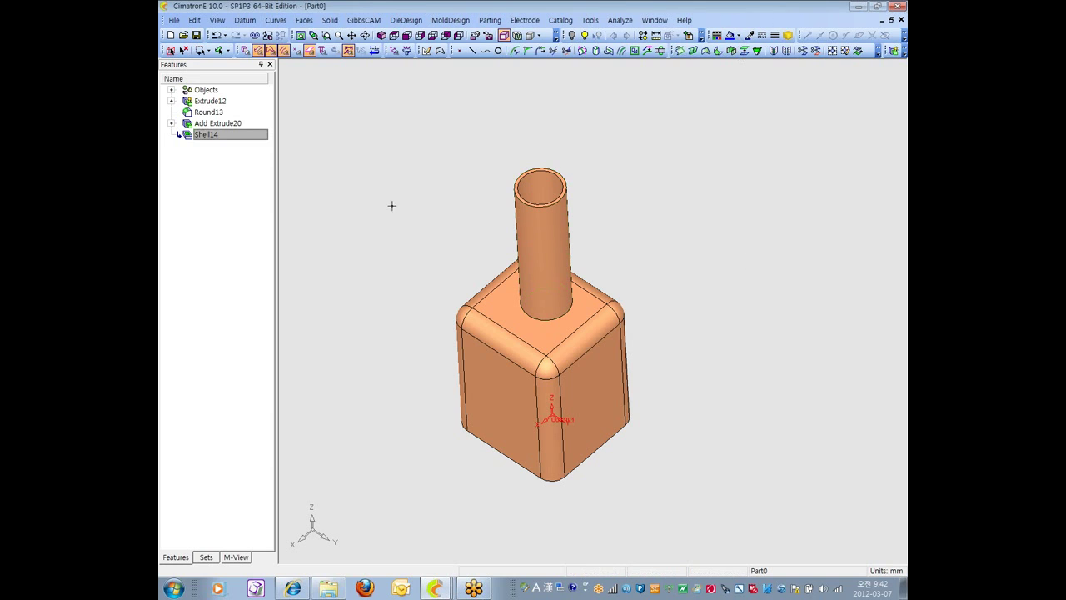
{"action": "left_click", "coordinate": [206, 558]}
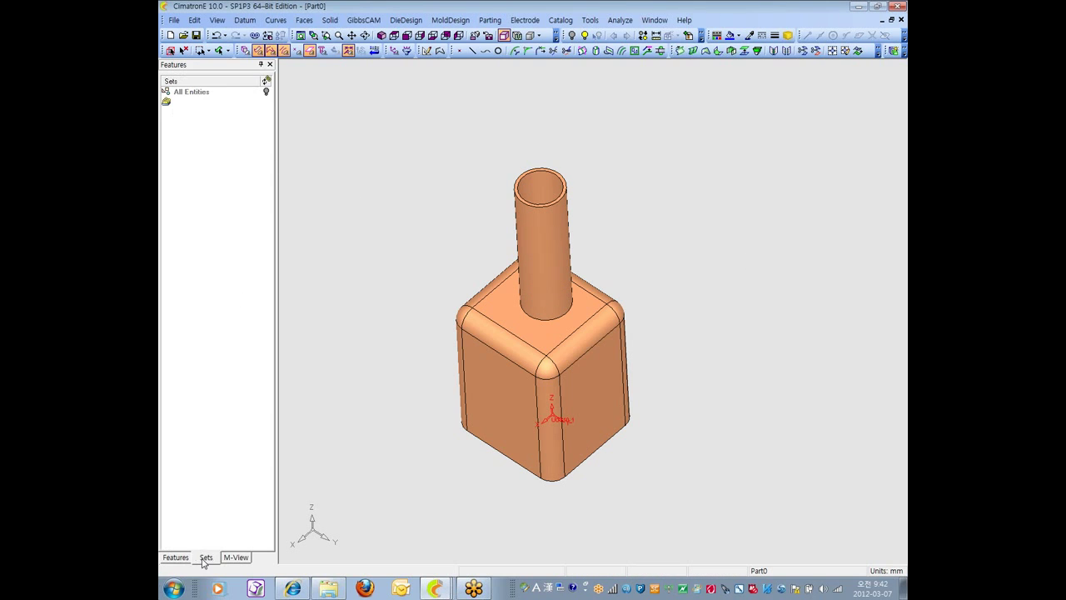
{"action": "left_click", "coordinate": [236, 560]}
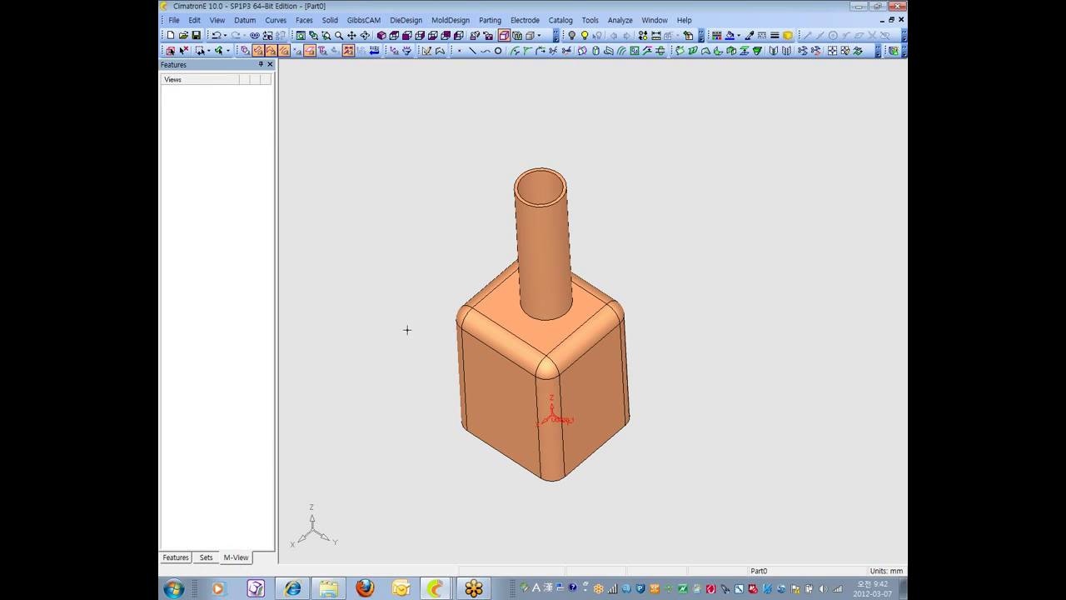
{"action": "left_click", "coordinate": [171, 555]}
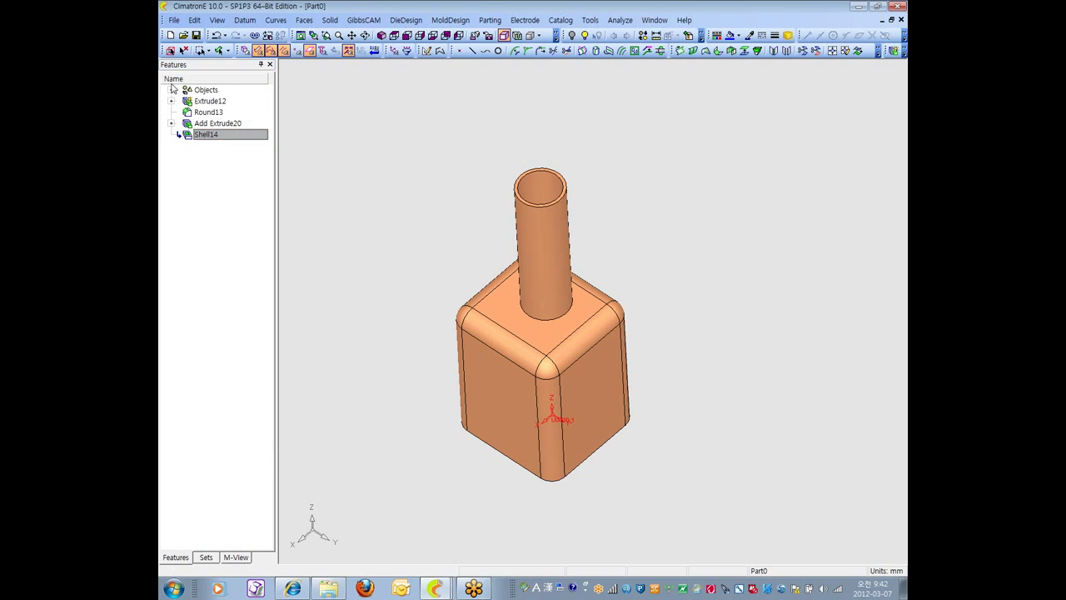
- Save the part as 파트1.elt in the webinar folder
{"action": "left_click", "coordinate": [174, 20]}
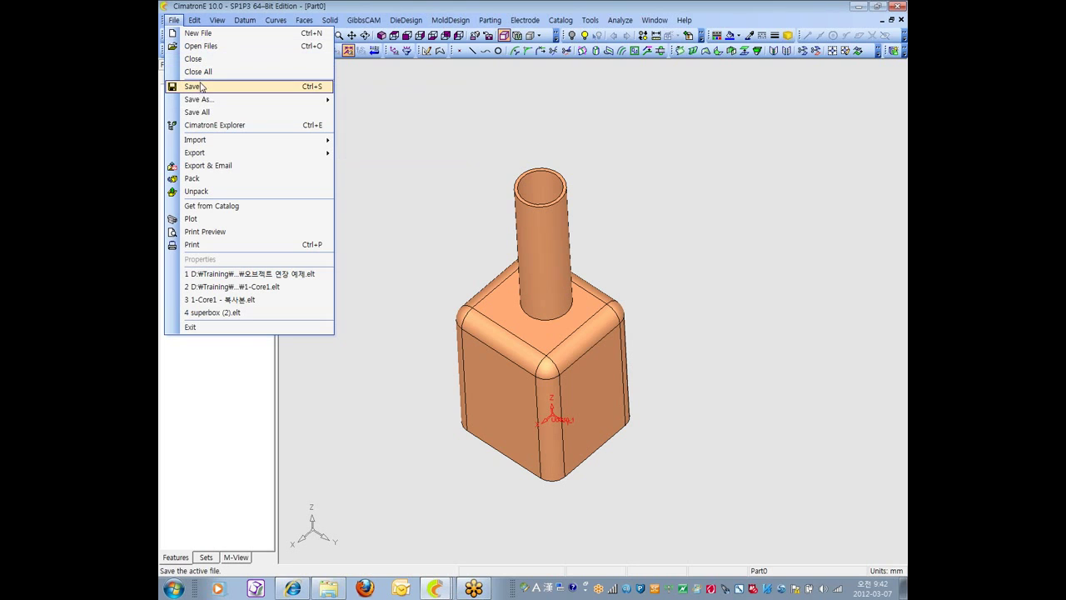
{"action": "left_click", "coordinate": [201, 87]}
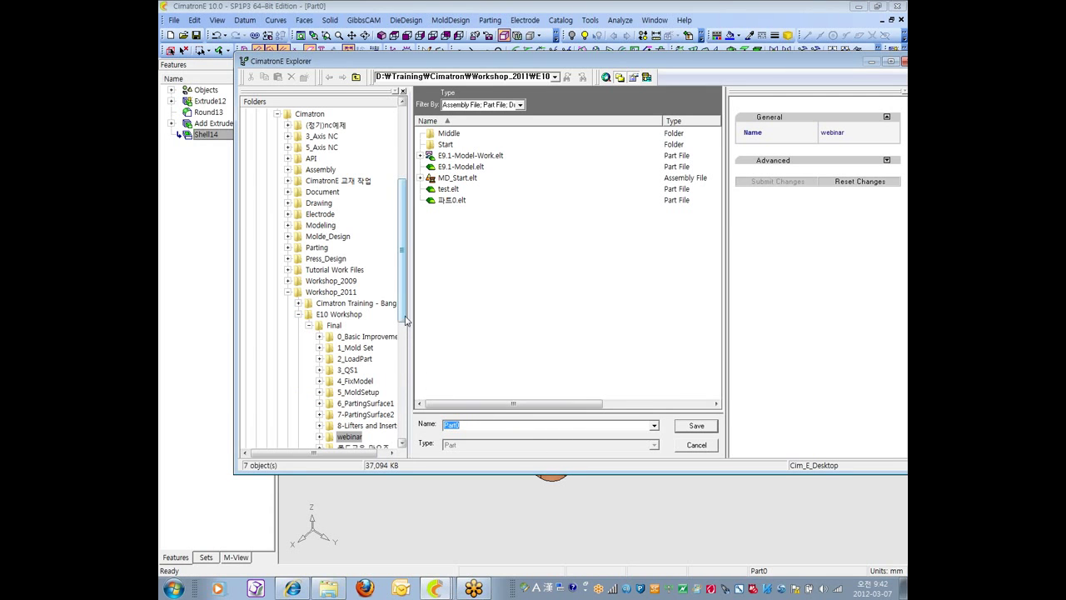
{"action": "left_click_drag", "start_coordinate": [403, 317], "coordinate": [406, 247]}
{"action": "left_click", "coordinate": [451, 200]}
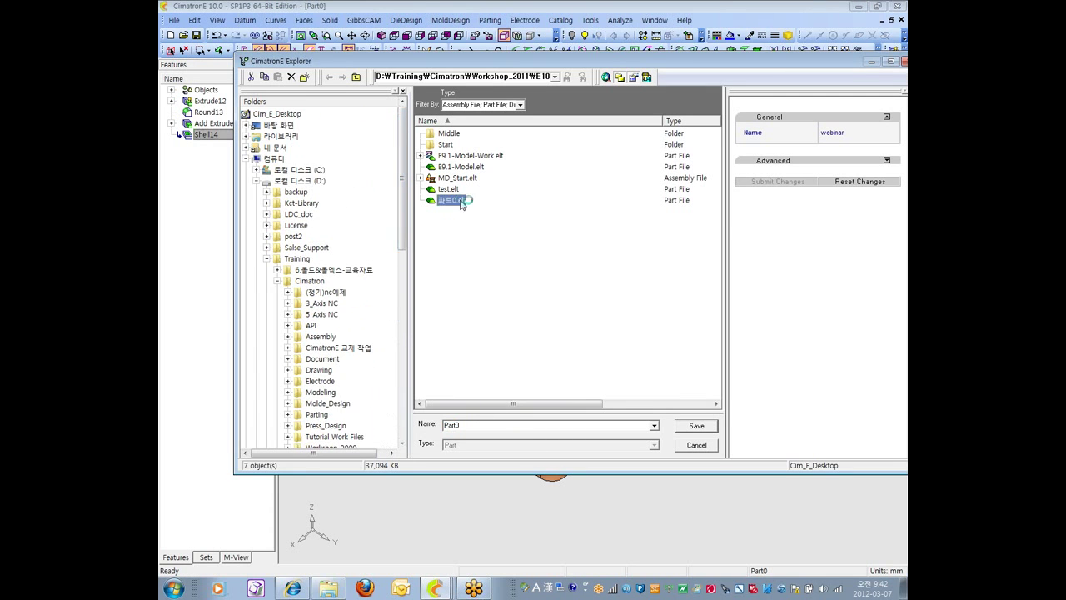
{"action": "left_click", "coordinate": [462, 424]}
{"action": "left_click", "coordinate": [463, 425]}
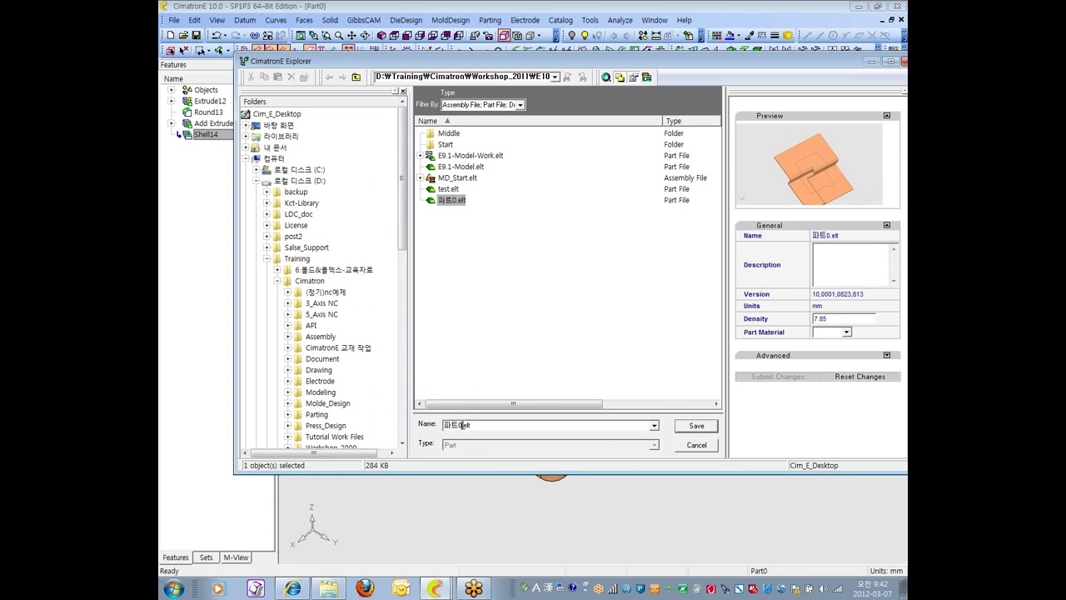
{"action": "key", "text": "BackSpace"}
{"action": "type", "text": "1"}
{"action": "left_click", "coordinate": [696, 426]}
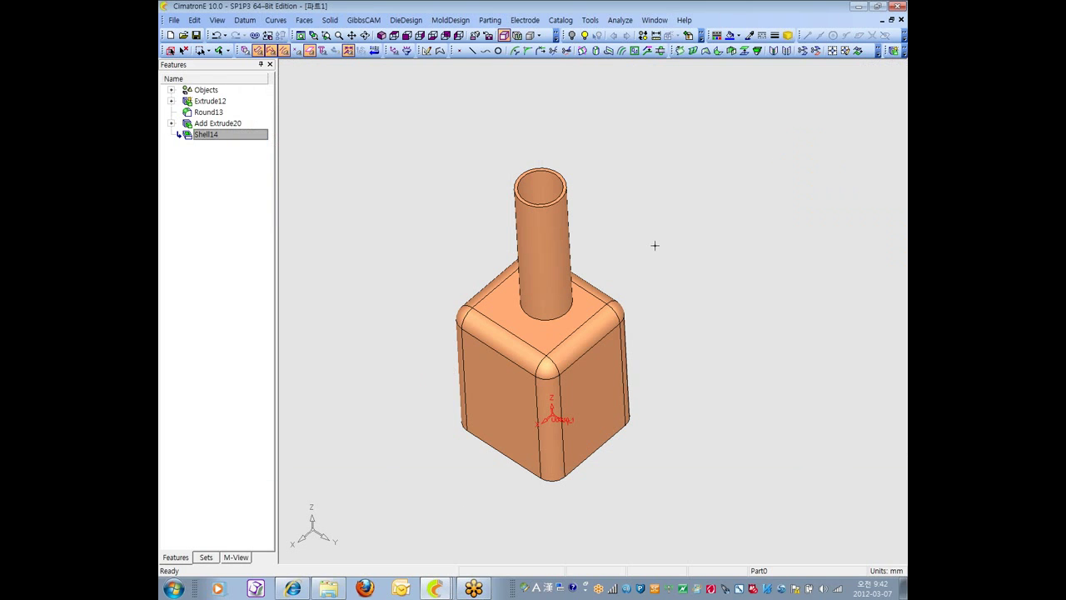
- Look at the saved part's export destinations, such as external file, new part, drafting and NC
{"action": "scroll", "coordinate": [648, 260], "scroll_direction": "down", "scroll_amount": 3}
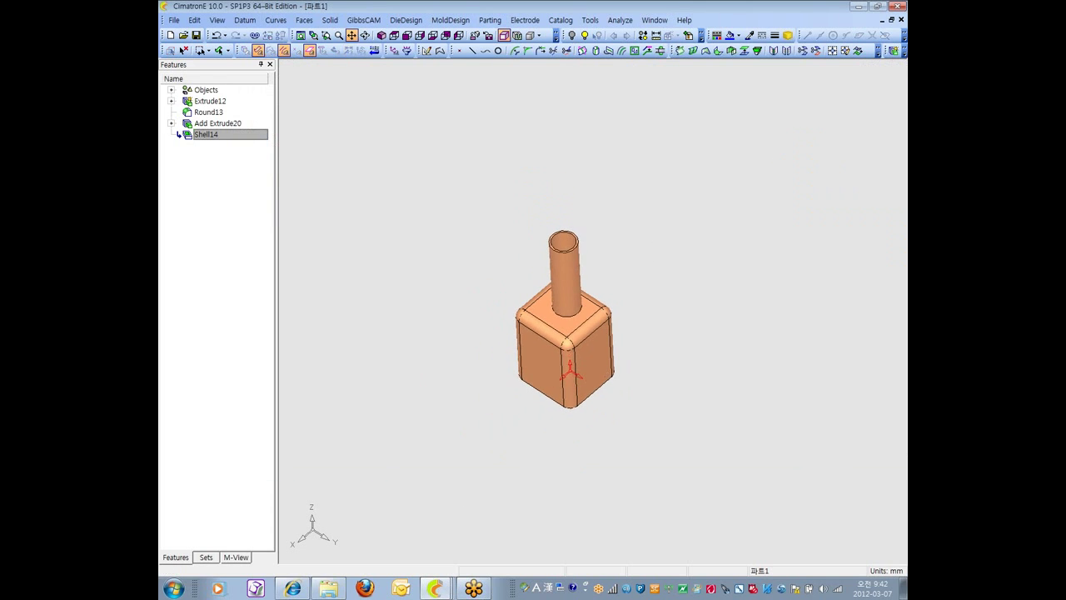
{"action": "scroll", "coordinate": [438, 287], "scroll_direction": "up", "scroll_amount": 2}
{"action": "left_click", "coordinate": [174, 20]}
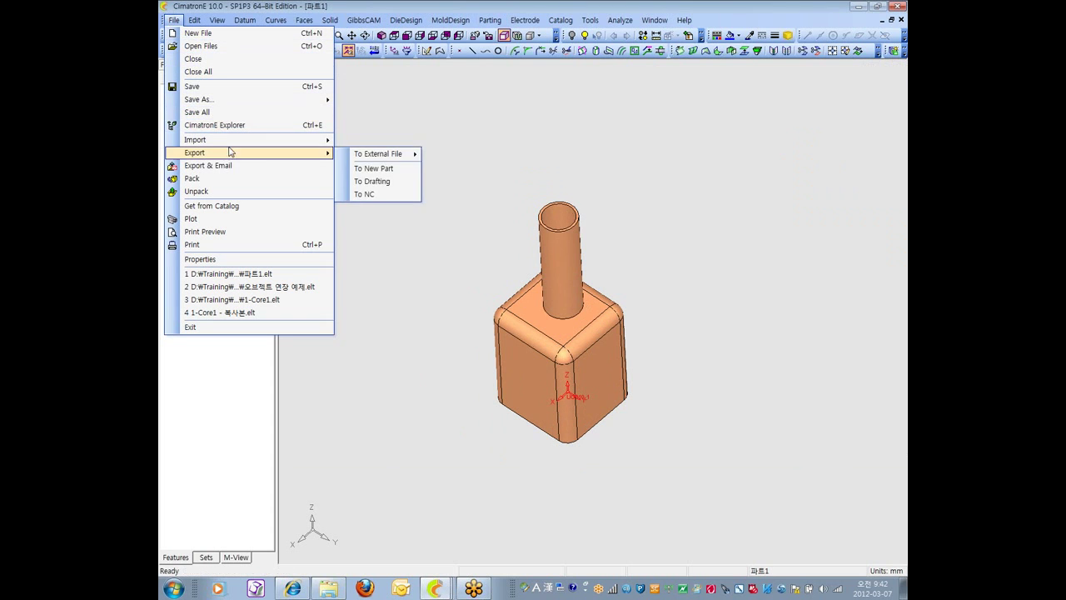
{"action": "left_click", "coordinate": [480, 155]}
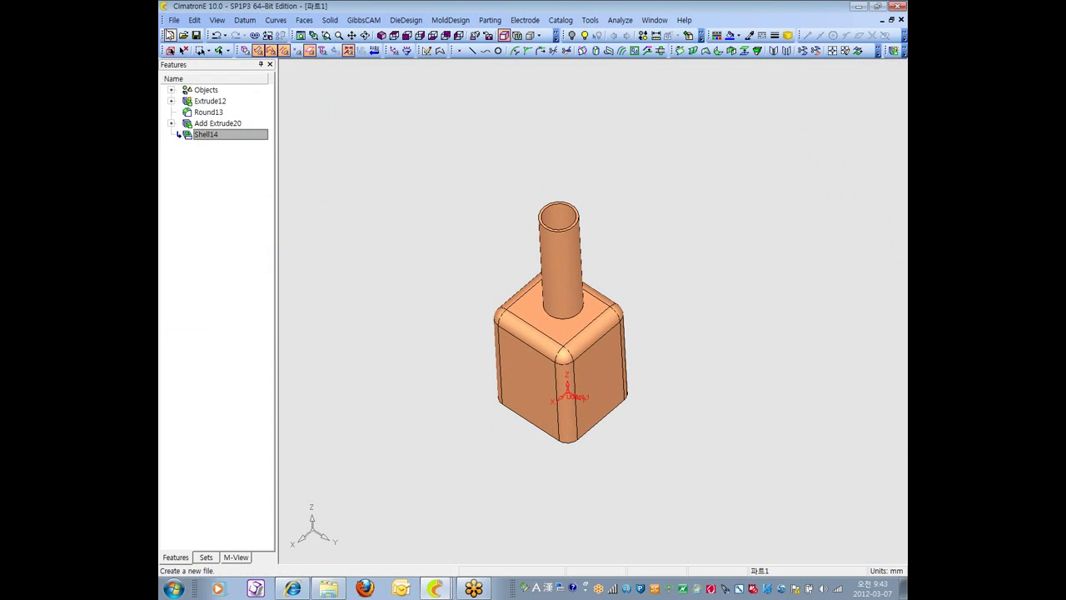
{"action": "left_click", "coordinate": [173, 20]}
{"action": "mouse_move", "coordinate": [245, 154]}
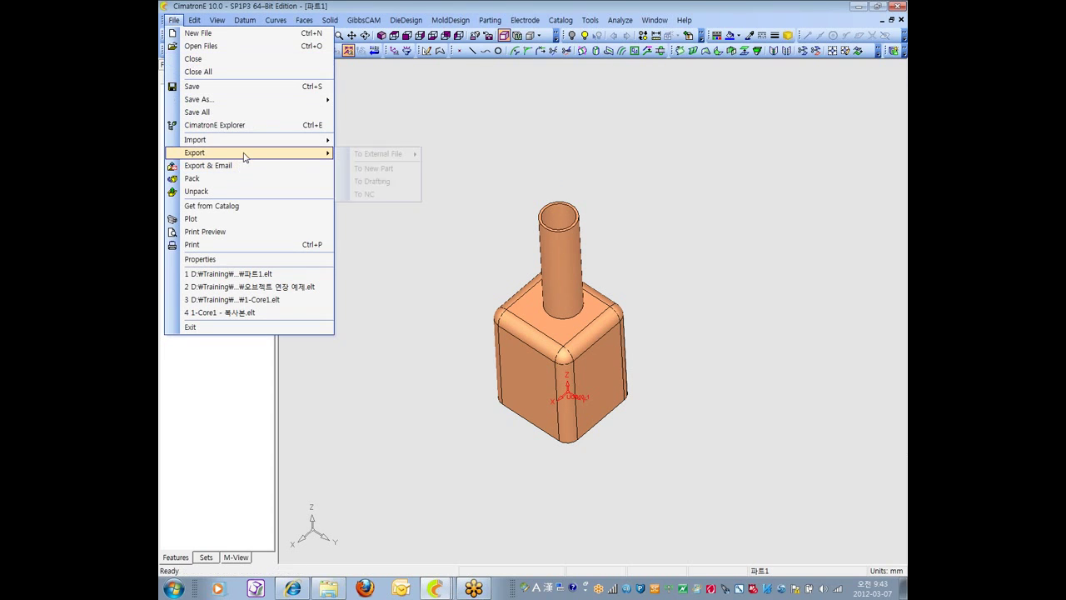
{"action": "left_click", "coordinate": [382, 195]}
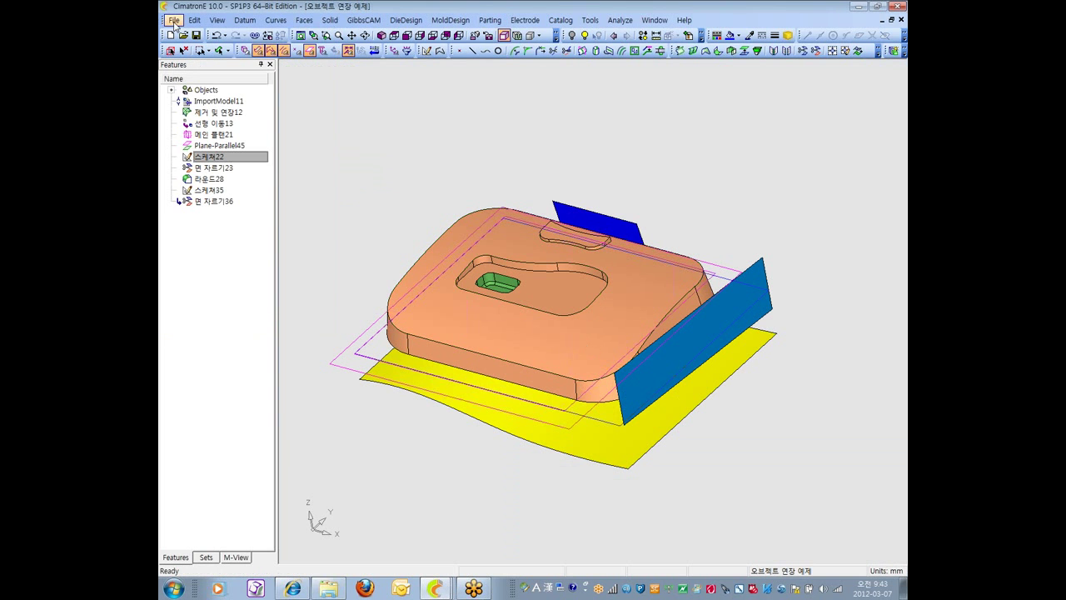
- Close the 오브젝트 연장 예제 part without saving its changes
{"action": "left_click", "coordinate": [174, 20]}
{"action": "left_click", "coordinate": [250, 100]}
{"action": "left_click", "coordinate": [550, 320]}
{"action": "left_click", "coordinate": [175, 20]}
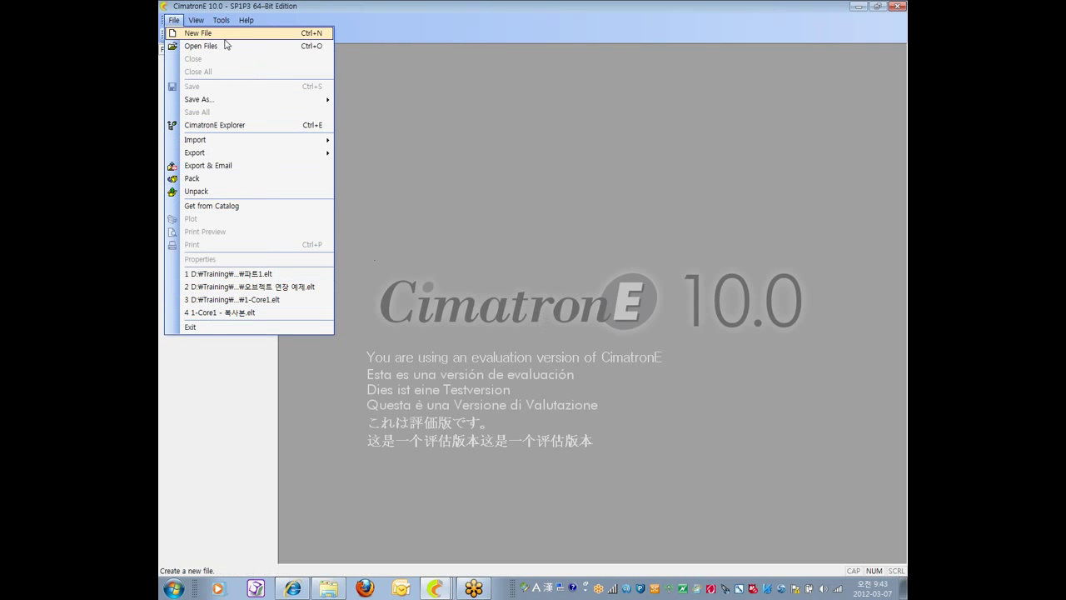
{"action": "left_click", "coordinate": [226, 48]}
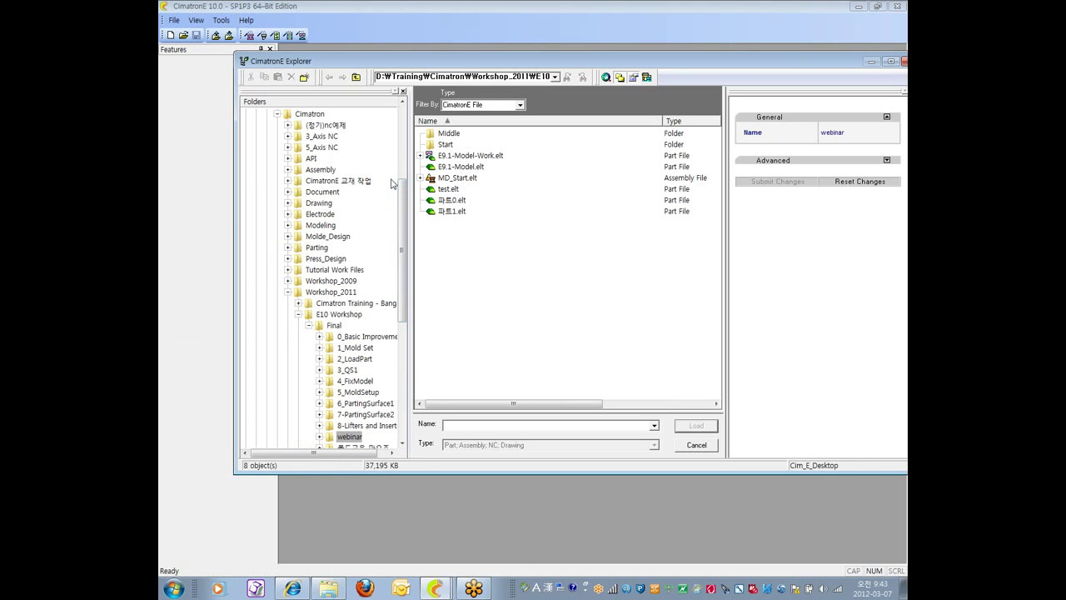
{"action": "left_click_drag", "start_coordinate": [837, 63], "coordinate": [615, 75]}
{"action": "left_click", "coordinate": [728, 68]}
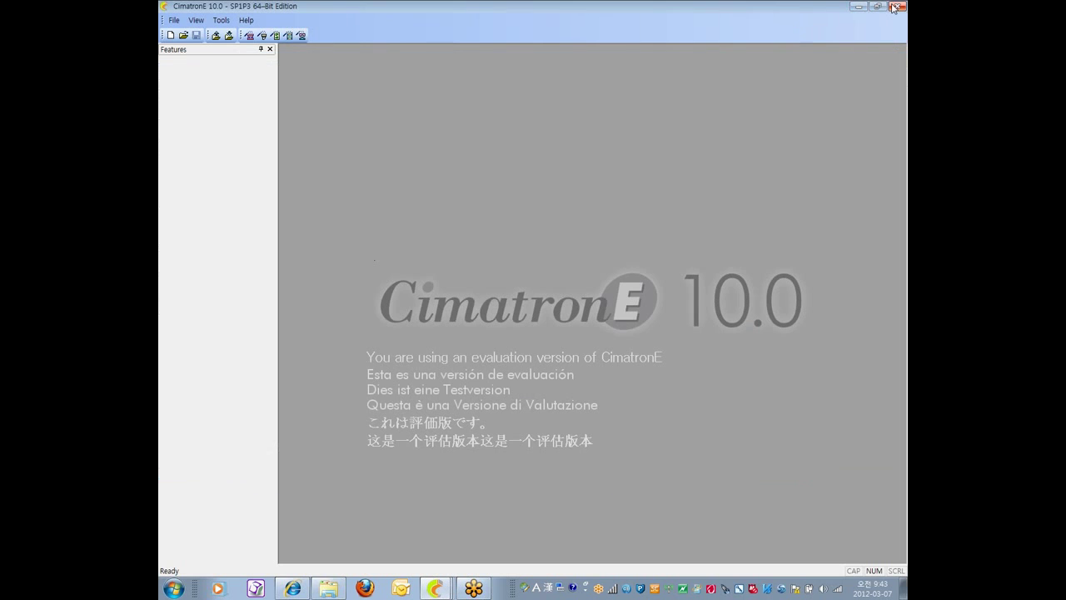
- Minimize the current window and close the other CimatronE session containing MD_Start without saving its changes
{"action": "left_click", "coordinate": [859, 7]}
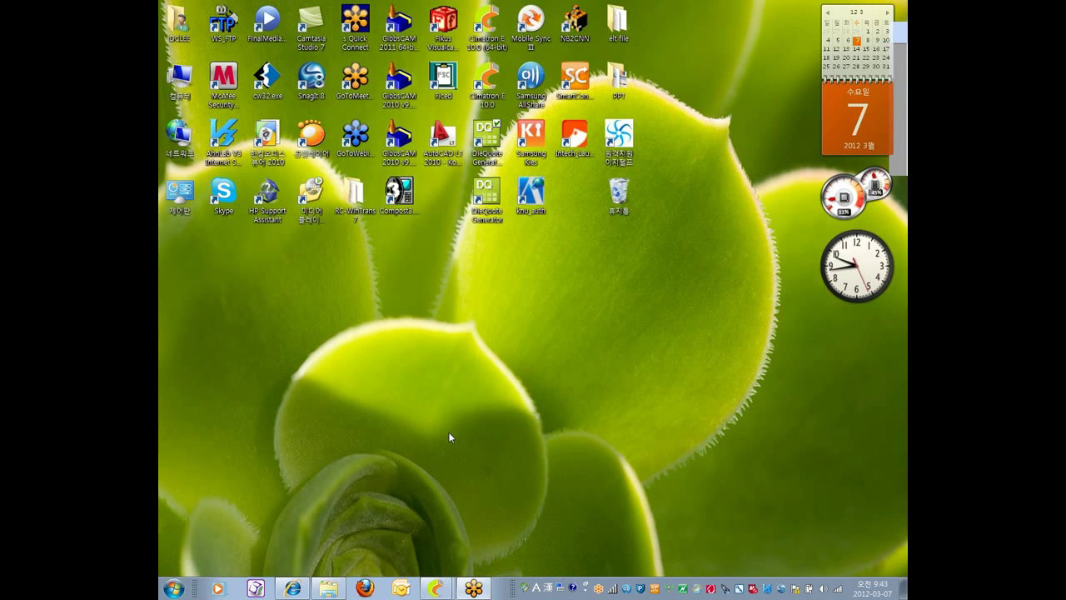
{"action": "mouse_move", "coordinate": [436, 588]}
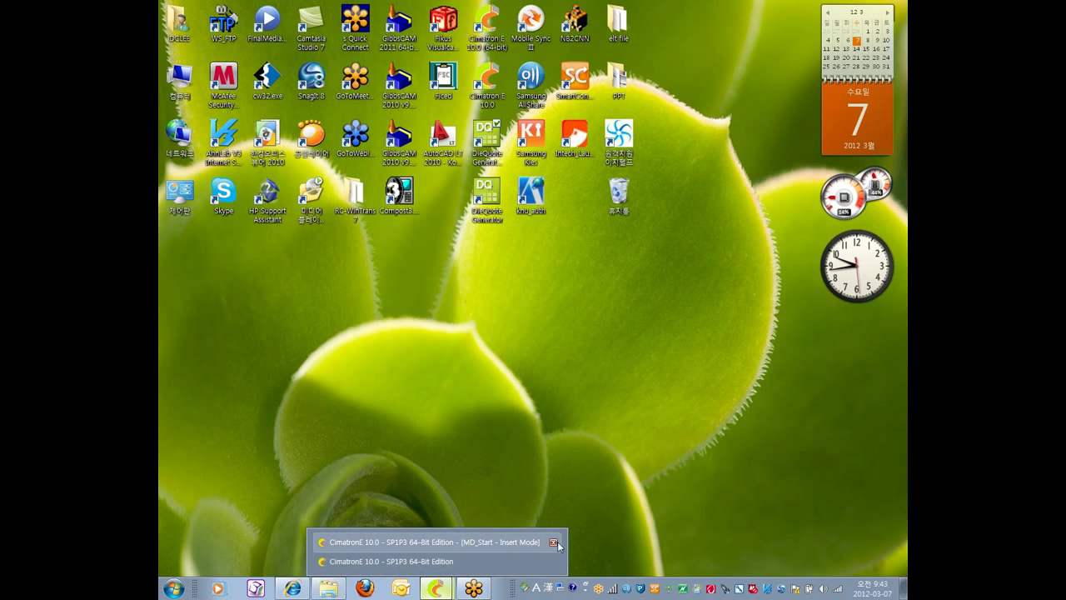
{"action": "left_click", "coordinate": [554, 542]}
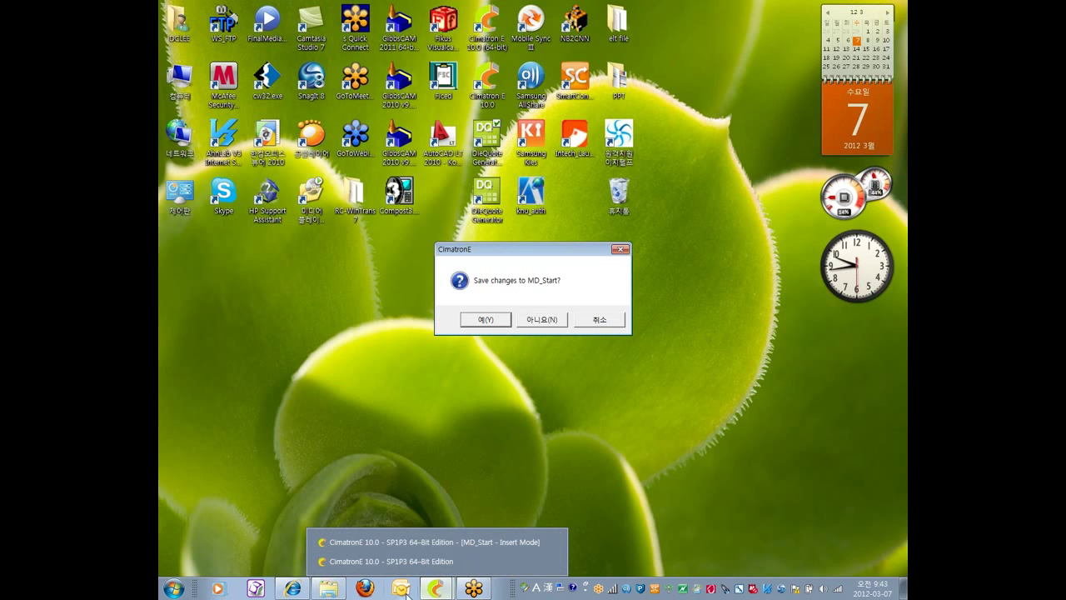
{"action": "left_click", "coordinate": [543, 320]}
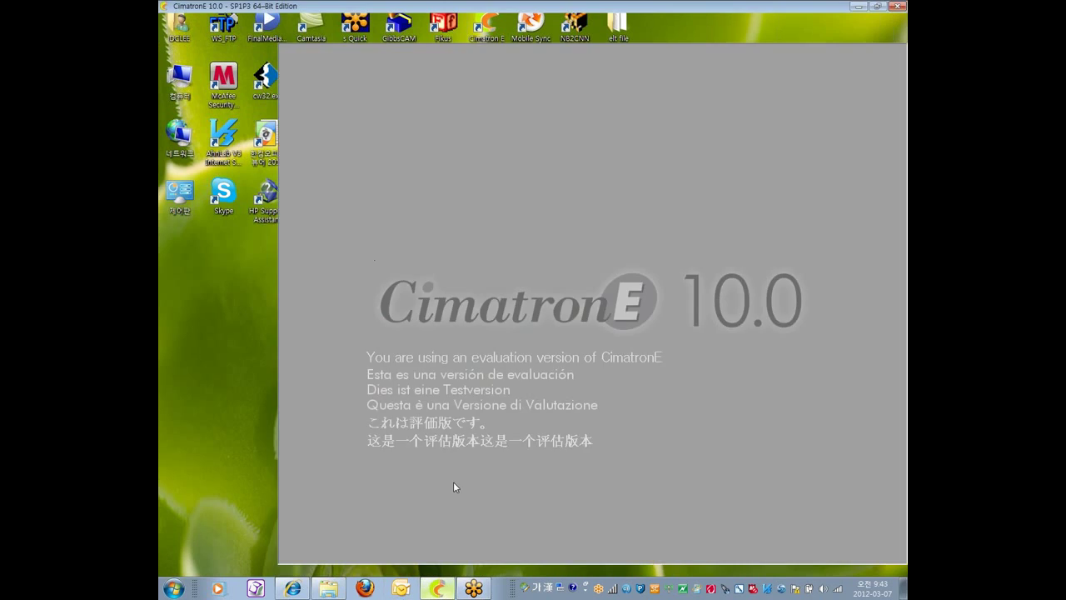
- Open the recent file 1-Core1.elt and inspect the core model and its feature history from a tilted view
{"action": "left_click", "coordinate": [173, 20]}
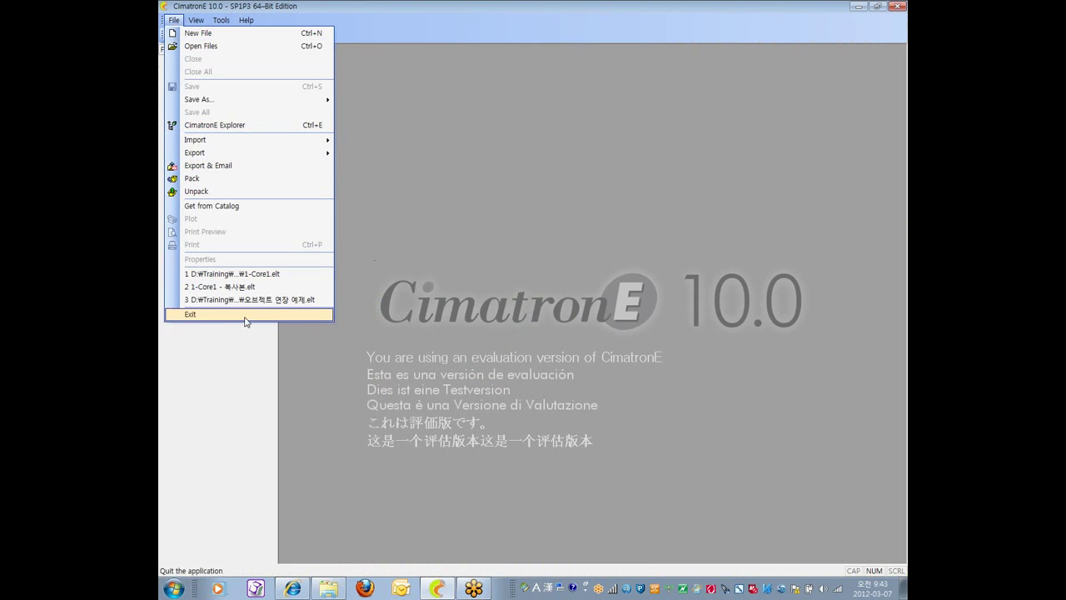
{"action": "left_click", "coordinate": [279, 276]}
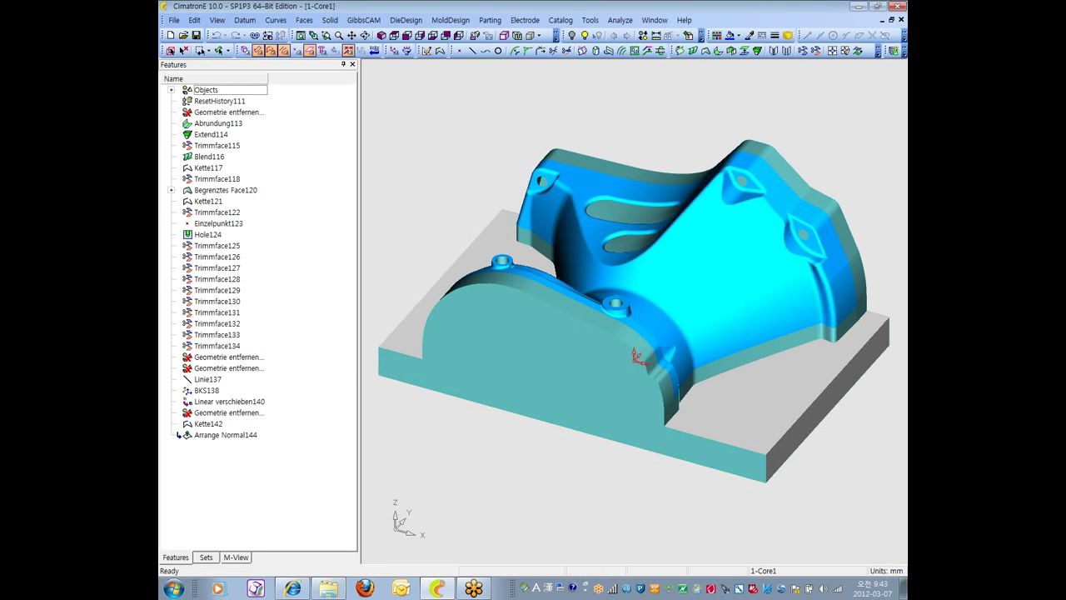
{"action": "middle_click_drag", "start_coordinate": [720, 193], "coordinate": [673, 369]}
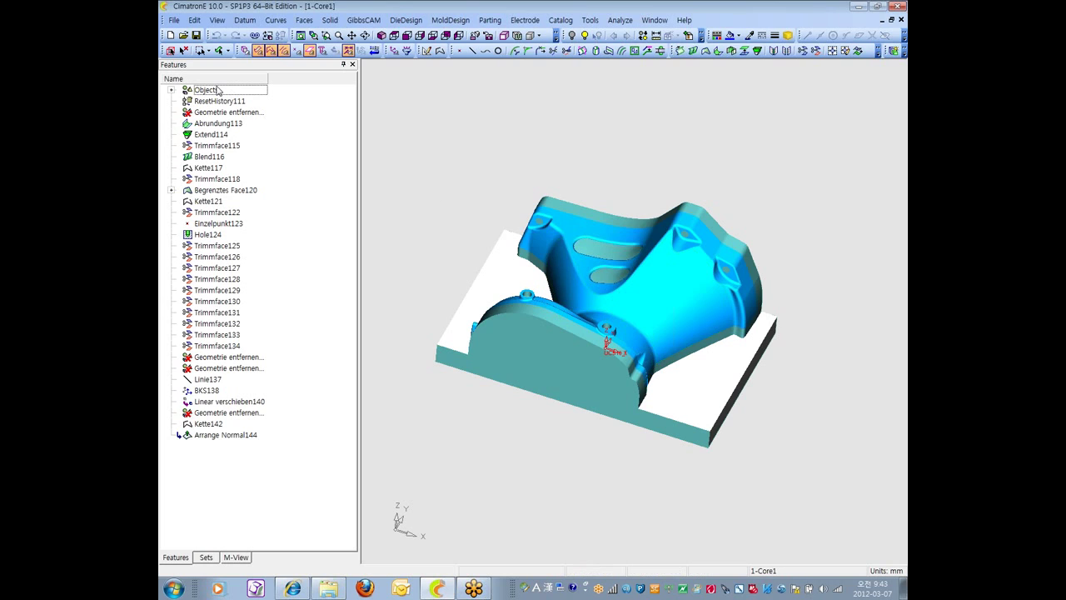
- Close the 1-Core1 file without saving its changes
{"action": "left_click", "coordinate": [173, 20]}
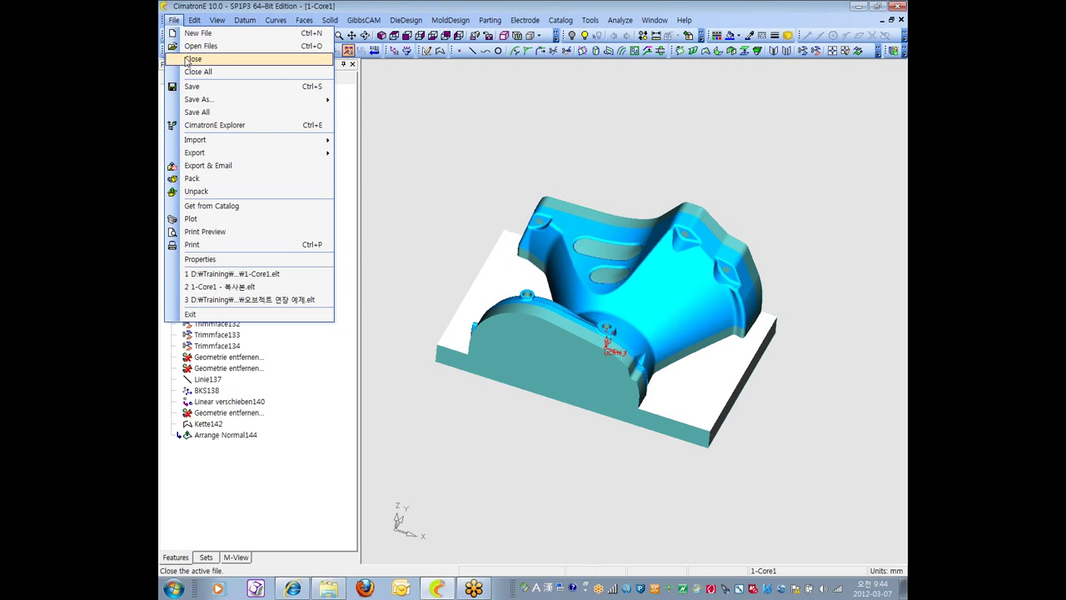
{"action": "right_click", "coordinate": [395, 156]}
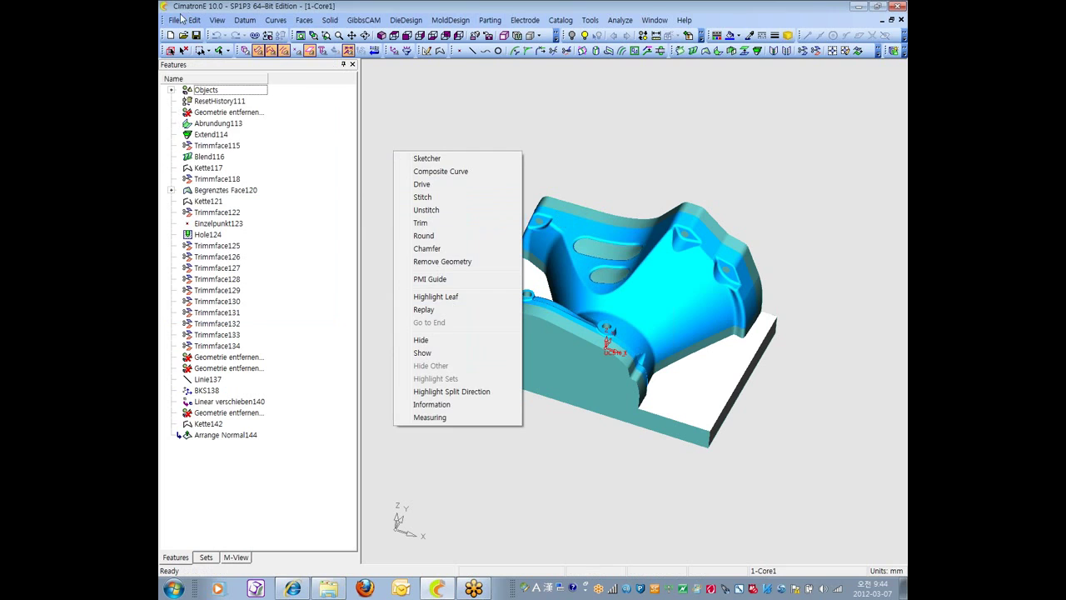
{"action": "left_click", "coordinate": [181, 18]}
{"action": "left_click", "coordinate": [192, 62]}
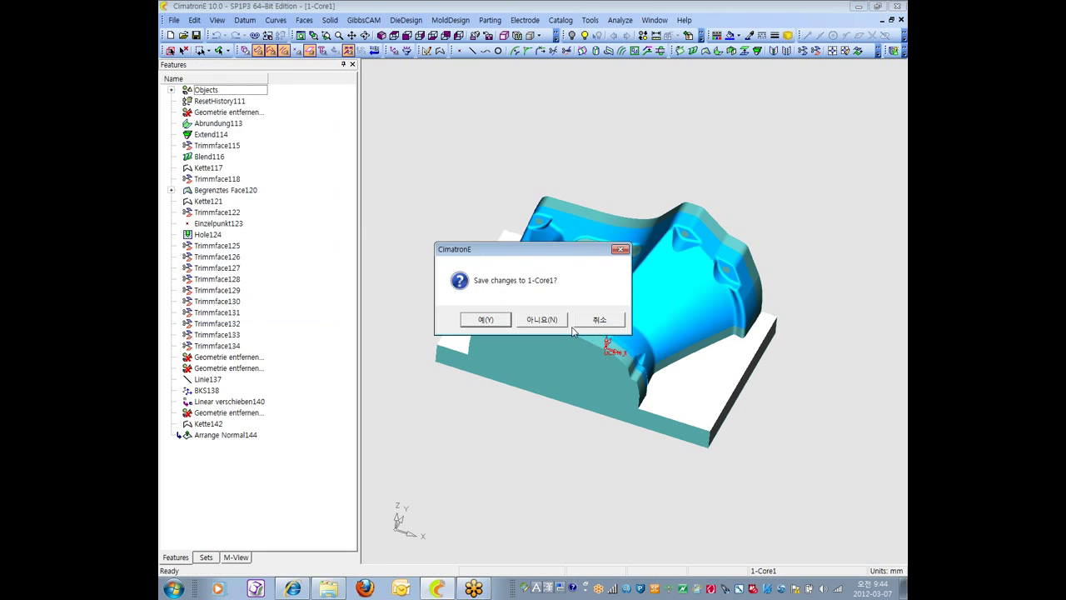
{"action": "left_click", "coordinate": [542, 321]}
- Look at the options for importing an external file as a new file
{"action": "left_click", "coordinate": [174, 21]}
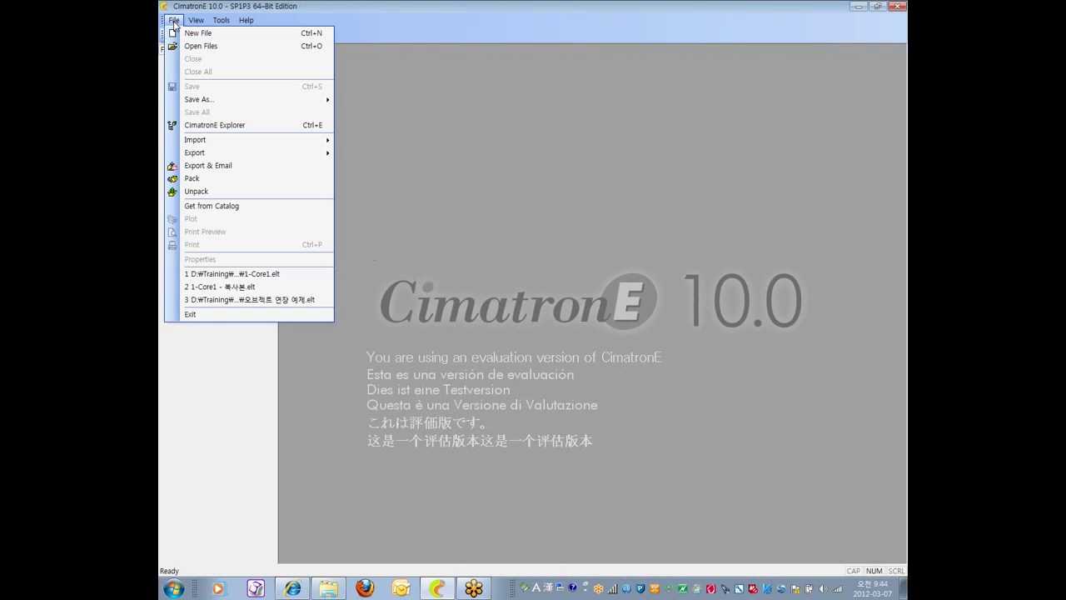
{"action": "mouse_move", "coordinate": [279, 143]}
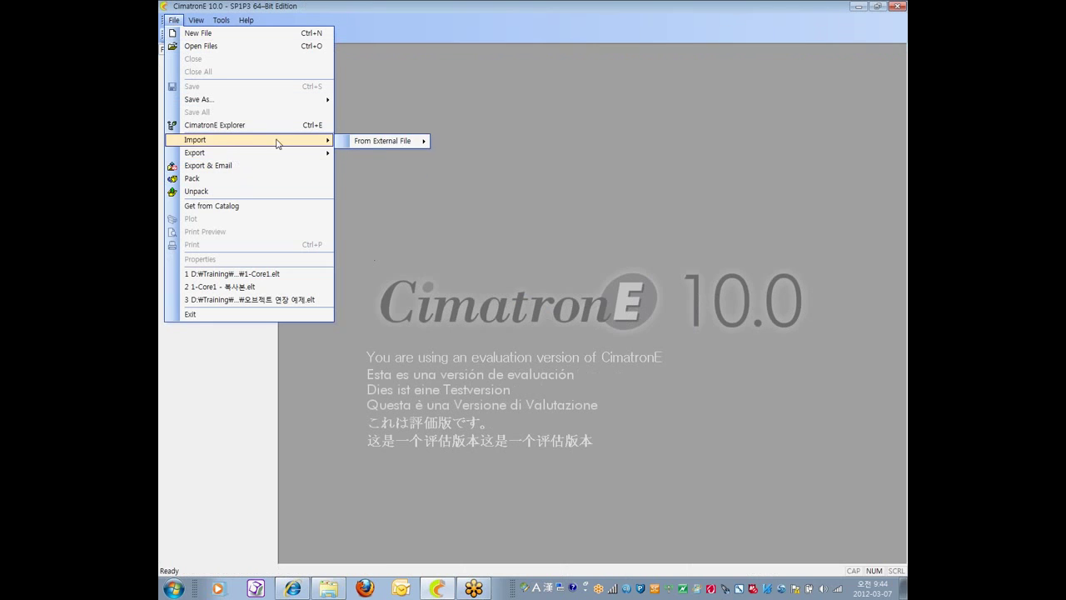
{"action": "mouse_move", "coordinate": [385, 146]}
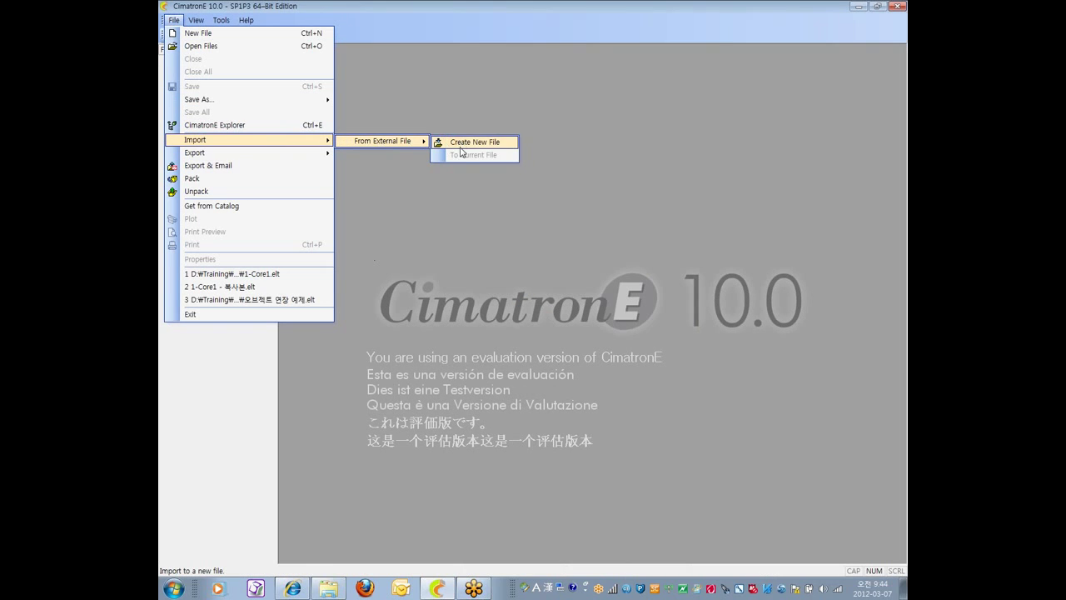
{"action": "left_click", "coordinate": [470, 142]}
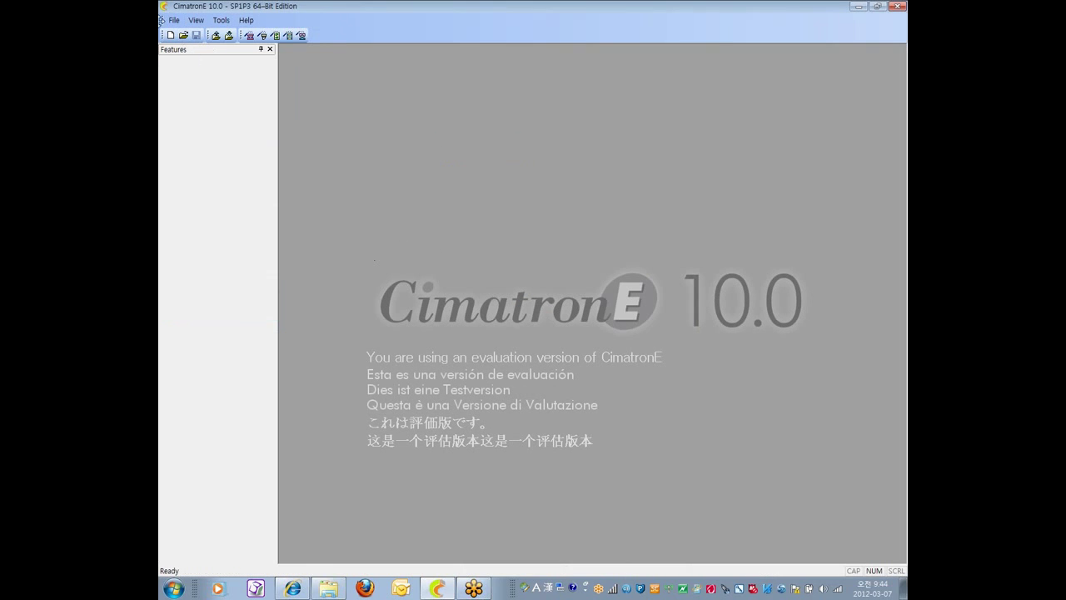
- Create a new part file in millimetres
{"action": "left_click", "coordinate": [174, 20]}
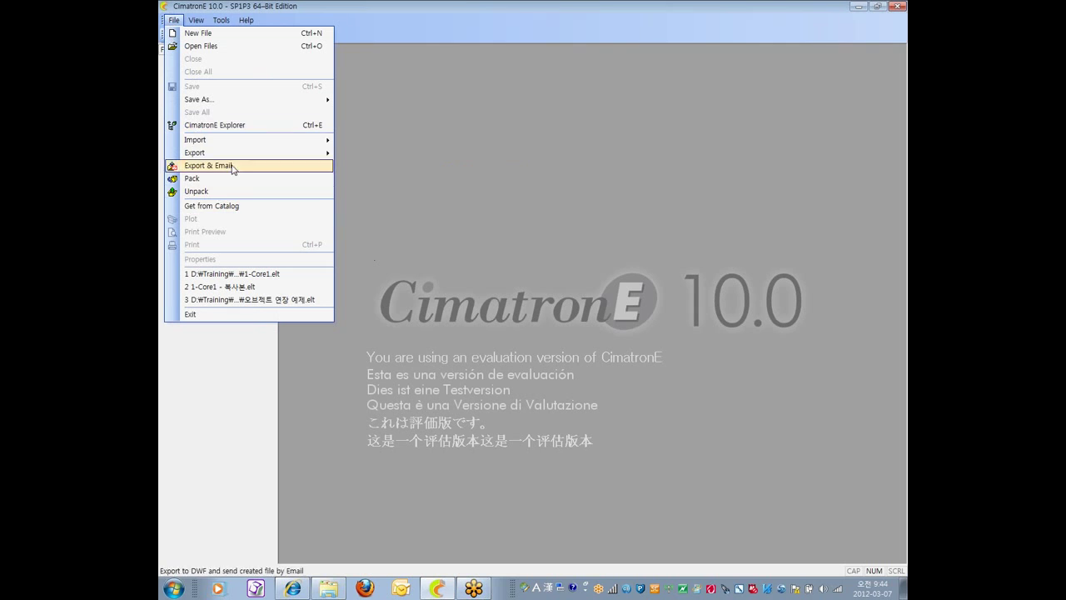
{"action": "mouse_move", "coordinate": [246, 145]}
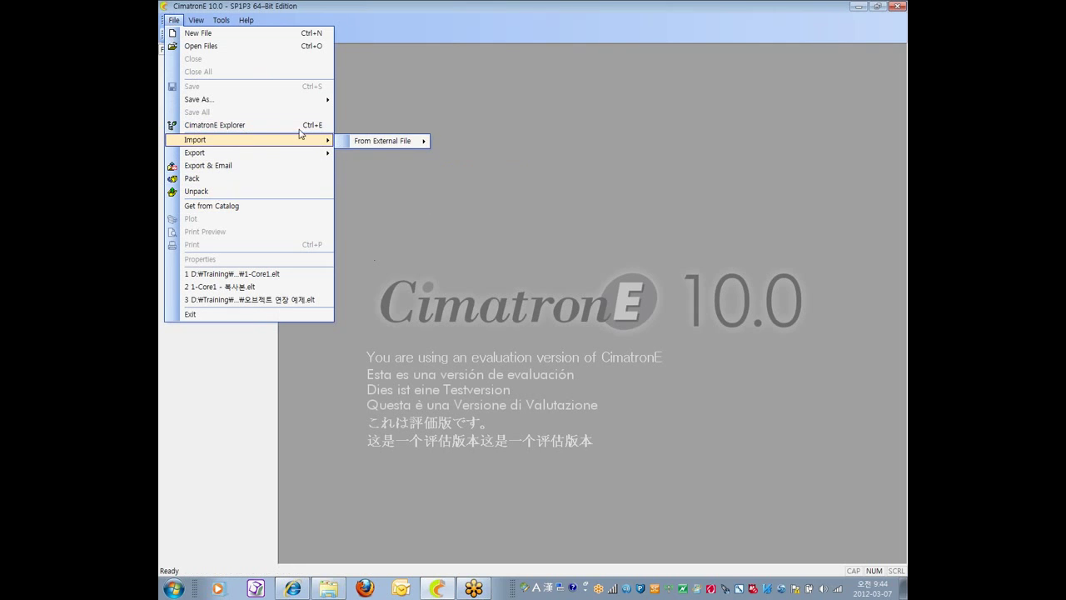
{"action": "left_click", "coordinate": [202, 33]}
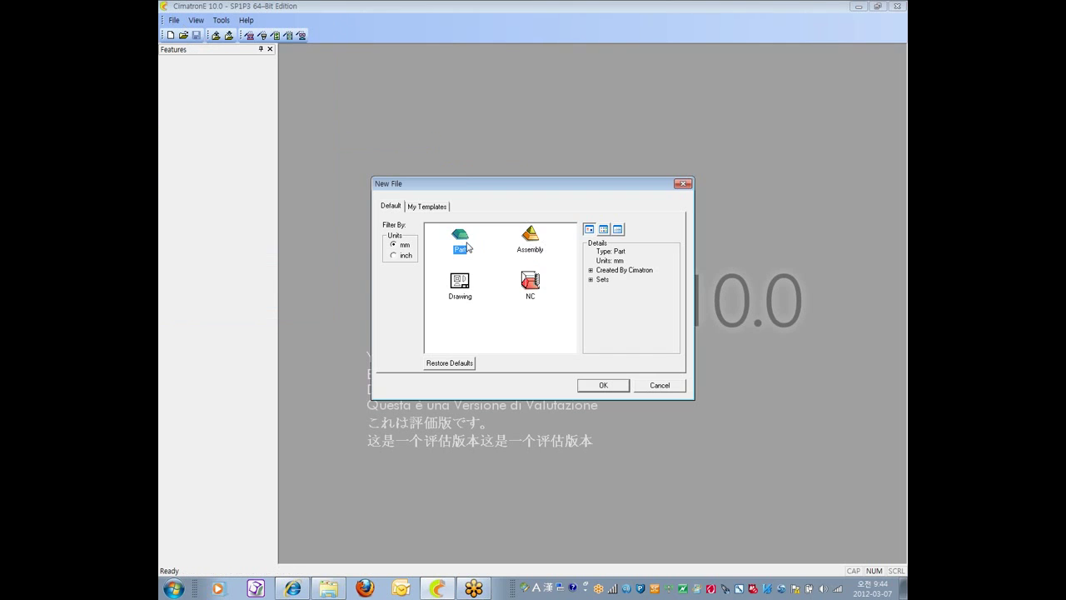
{"action": "double_click", "coordinate": [467, 242]}
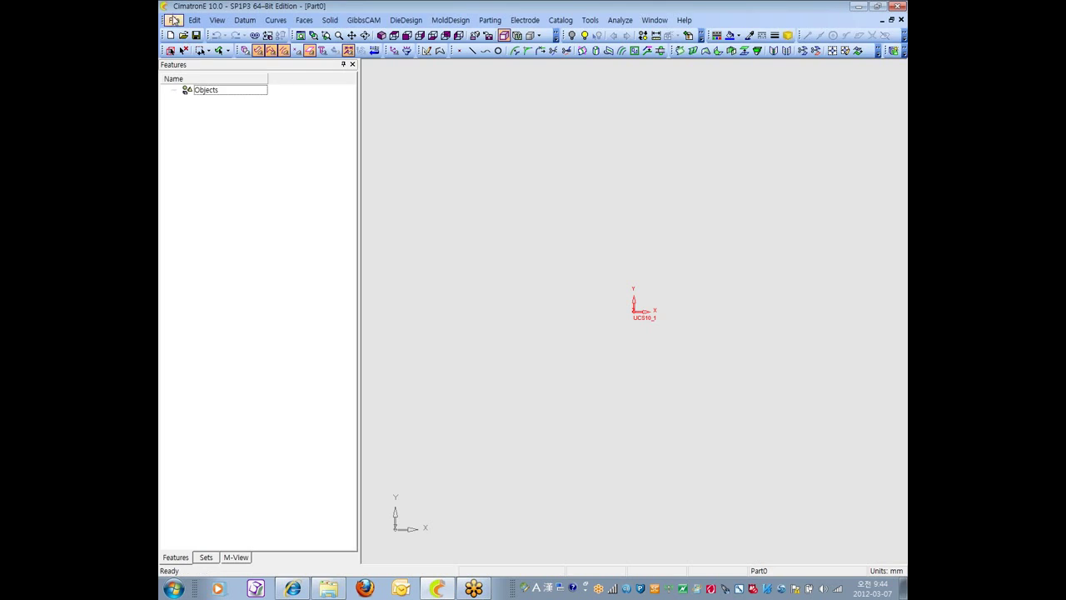
- Start a model import into the new part and bring the file browser back to the Workshop_2011 folder
{"action": "left_click", "coordinate": [173, 20]}
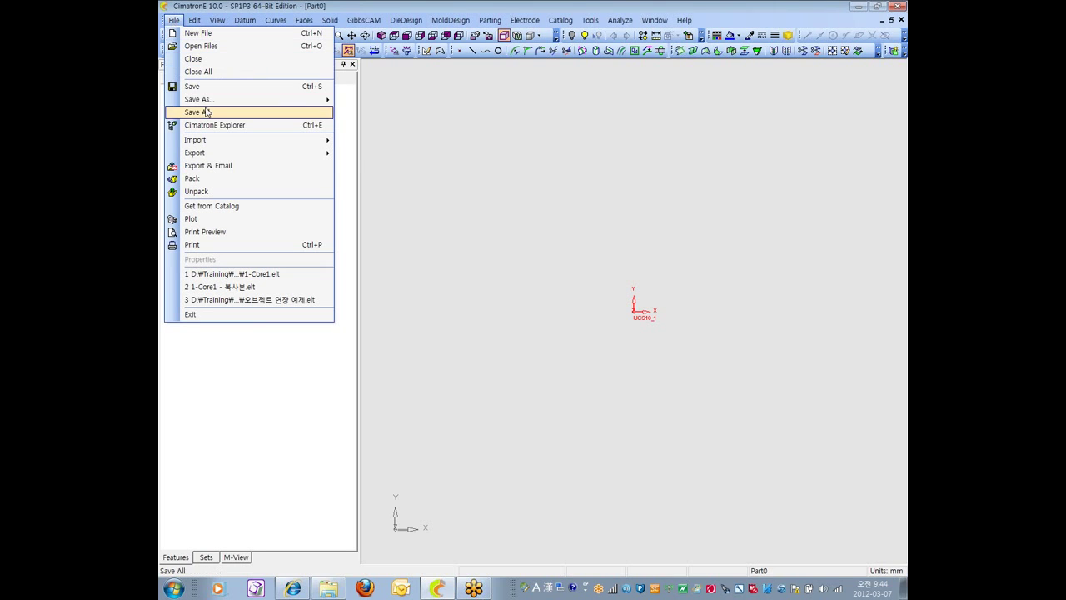
{"action": "mouse_move", "coordinate": [206, 100]}
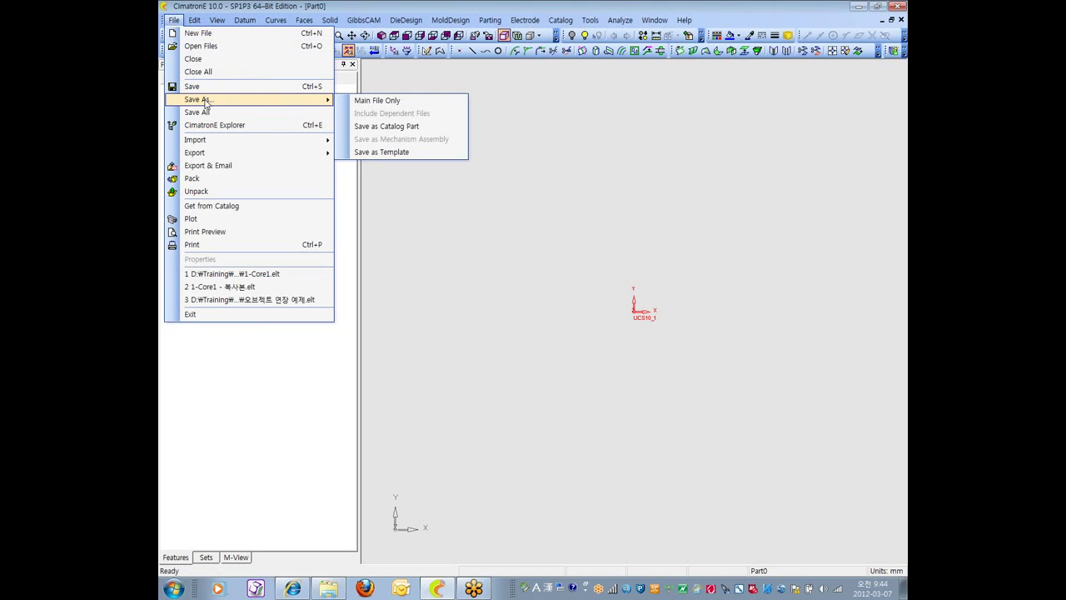
{"action": "mouse_move", "coordinate": [222, 141]}
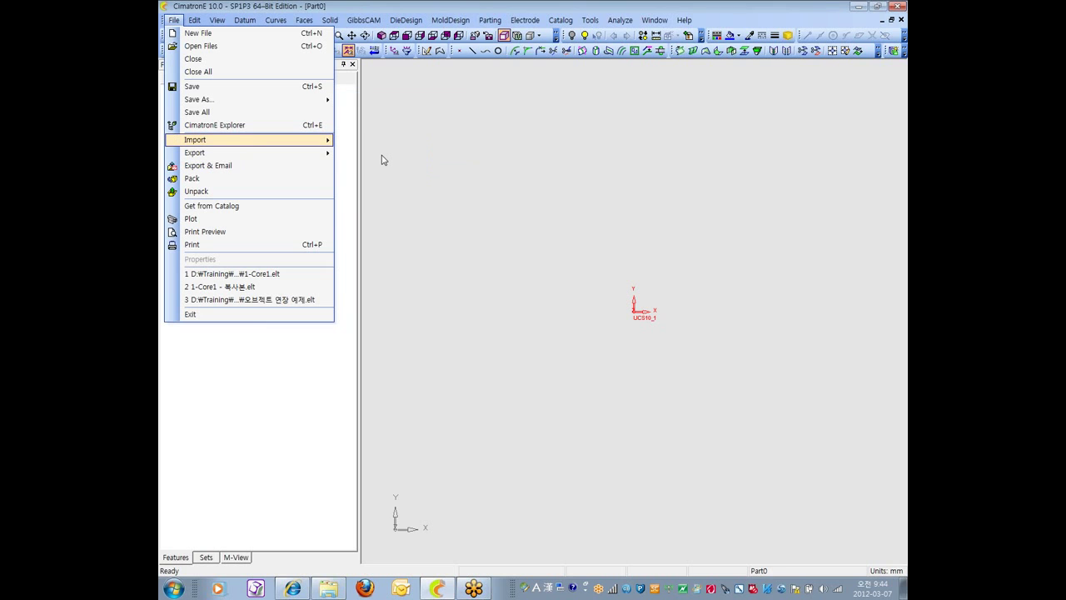
{"action": "key", "text": "Escape"}
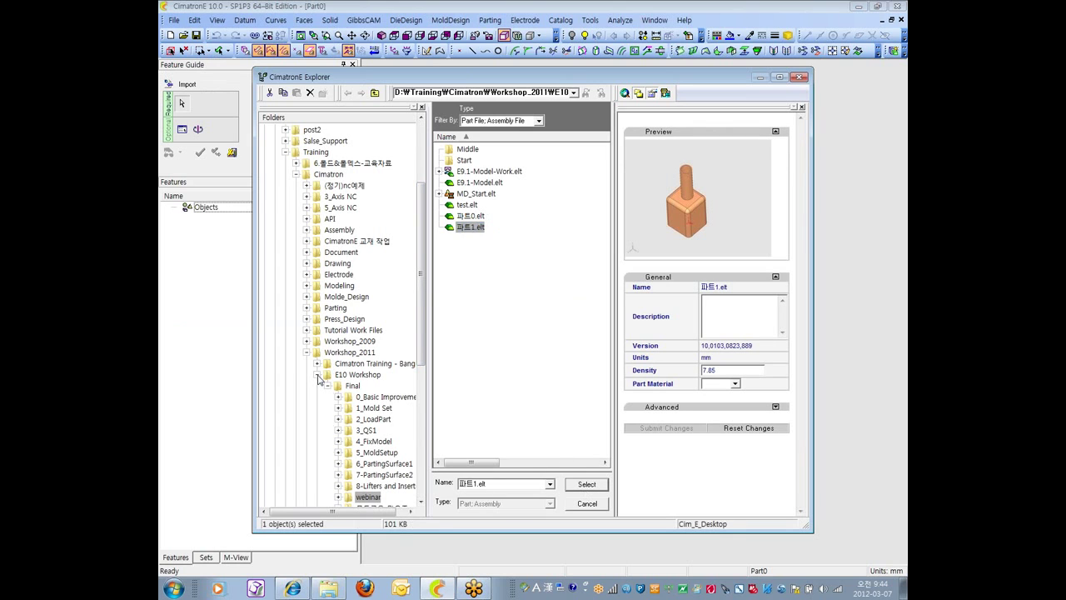
{"action": "left_click", "coordinate": [316, 375]}
{"action": "left_click", "coordinate": [307, 352]}
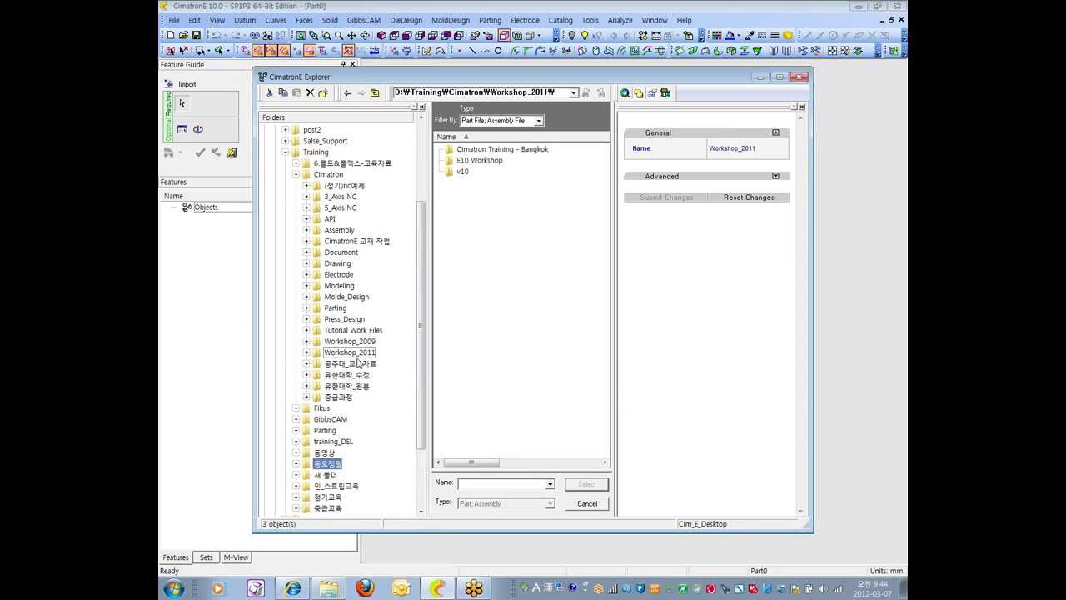
- Import the 1-Core1 model from the B subfolder of v10, Bangkok Work Shop, Day 1 NC, 01 - General NC 1, using its model UCS
{"action": "double_click", "coordinate": [463, 170]}
{"action": "double_click", "coordinate": [483, 149]}
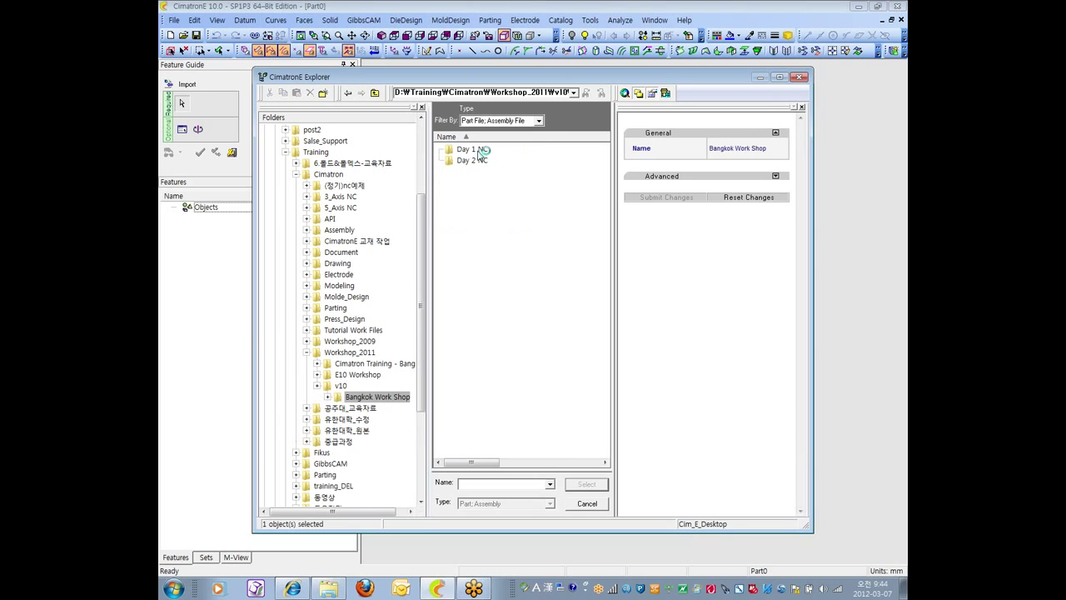
{"action": "double_click", "coordinate": [483, 150]}
{"action": "double_click", "coordinate": [483, 149]}
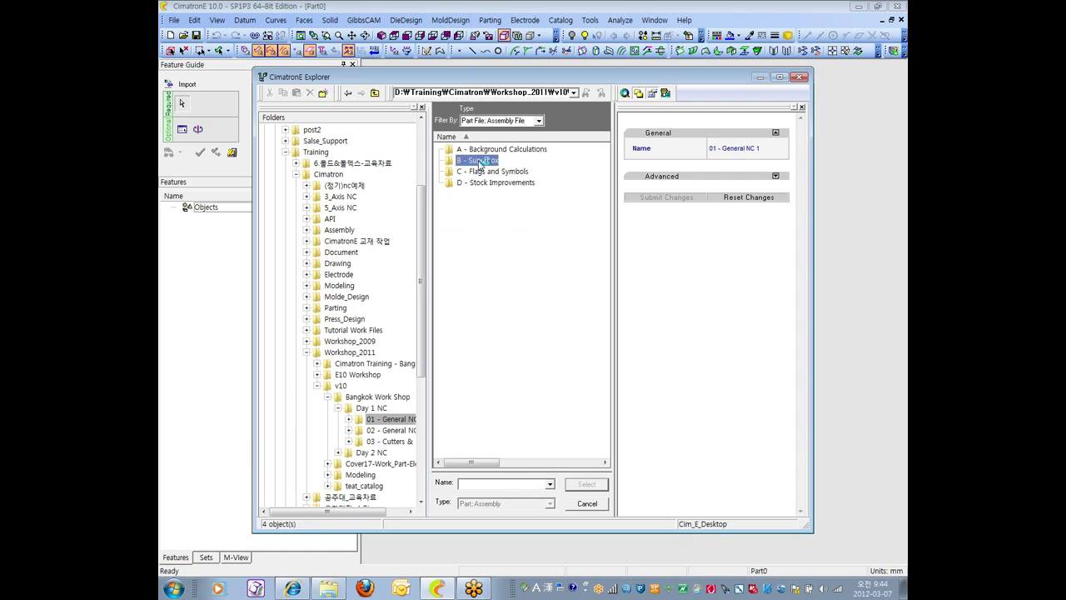
{"action": "double_click", "coordinate": [478, 160]}
{"action": "left_click", "coordinate": [473, 149]}
{"action": "left_click", "coordinate": [588, 484]}
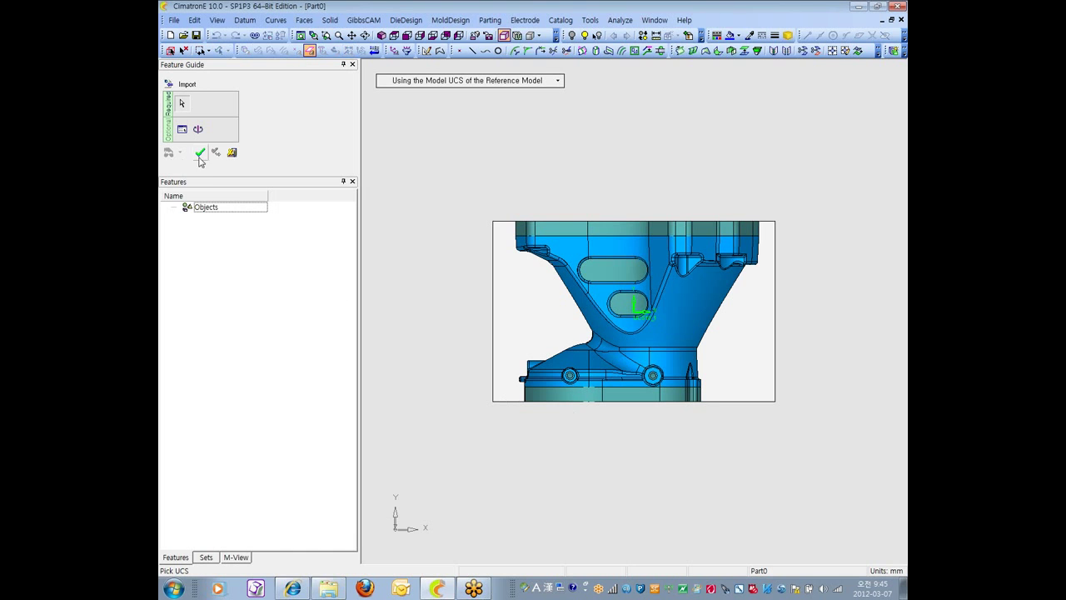
{"action": "left_click", "coordinate": [200, 153]}
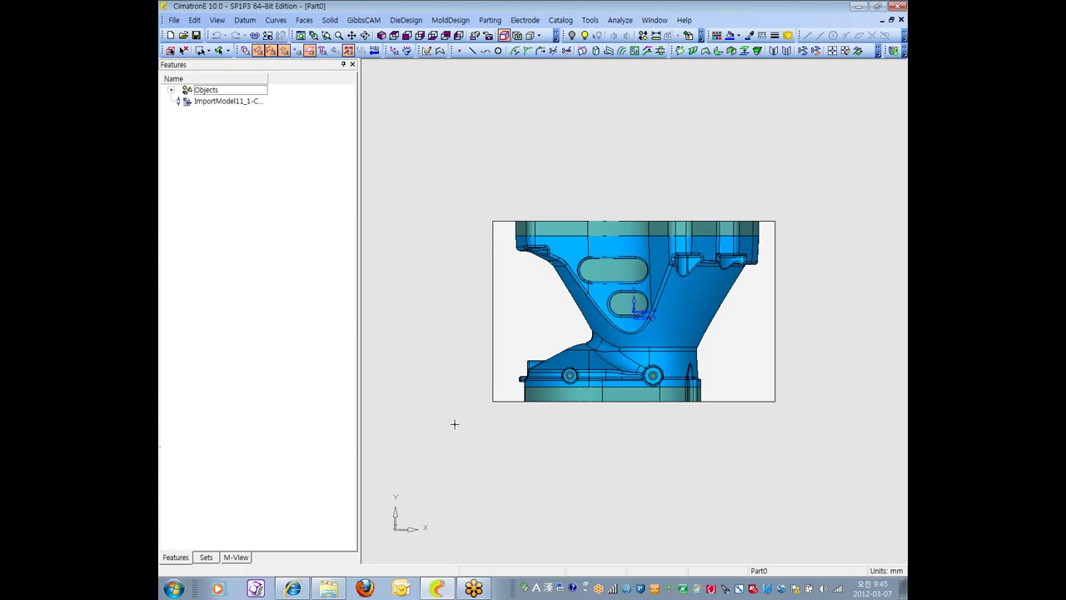
- Widen the name column of the feature tree to show the full feature name, and narrow the tree's pane
{"action": "left_click_drag", "start_coordinate": [267, 78], "coordinate": [336, 91]}
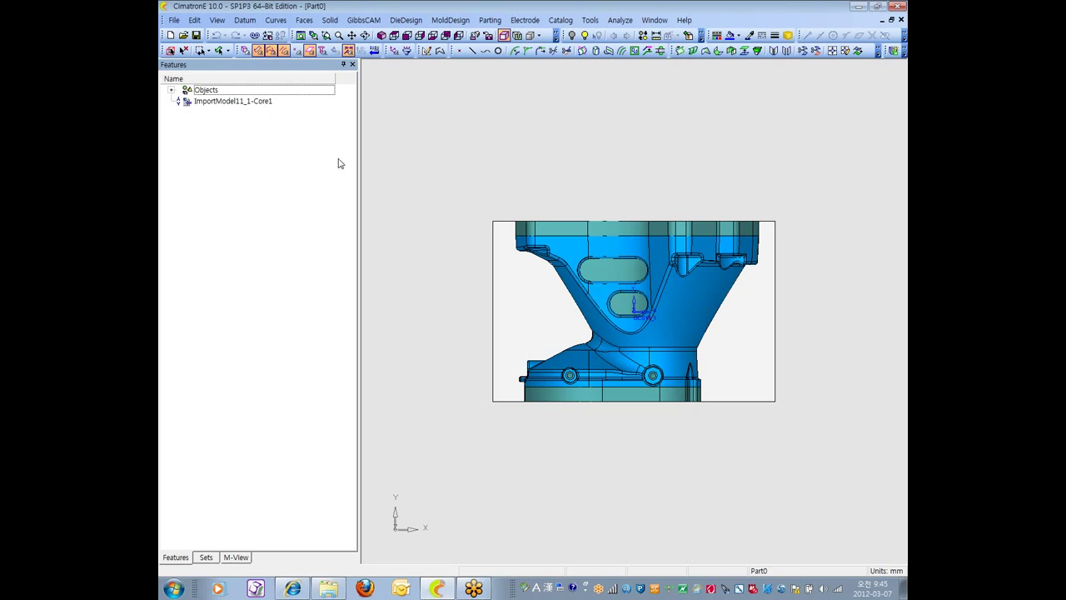
{"action": "left_click_drag", "start_coordinate": [358, 167], "coordinate": [337, 161]}
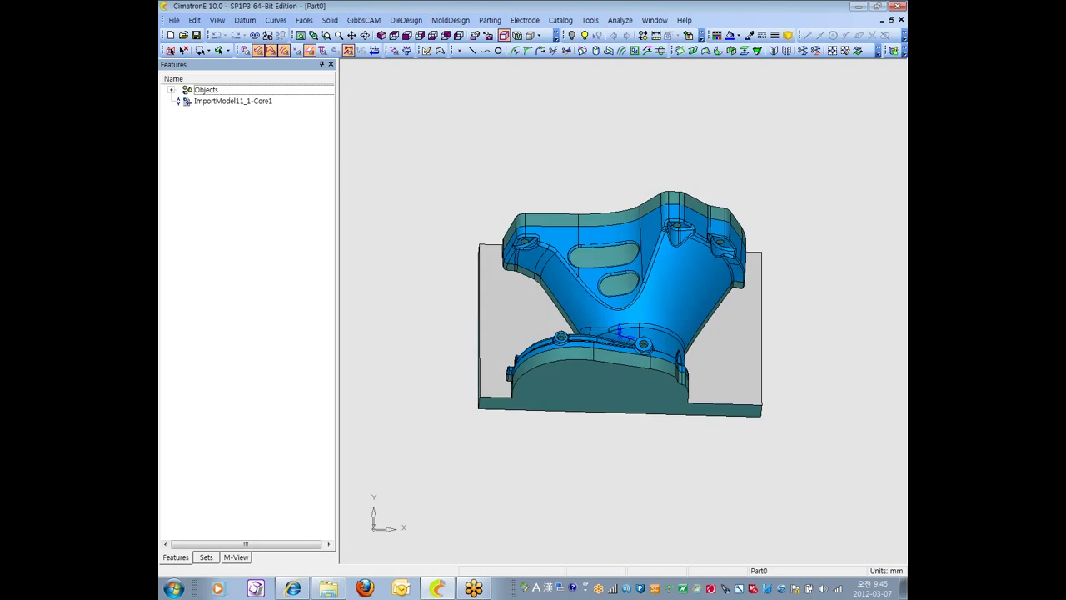
- Open the source file 1-Core1.elt from the B - Superbox folder
{"action": "left_click", "coordinate": [175, 21]}
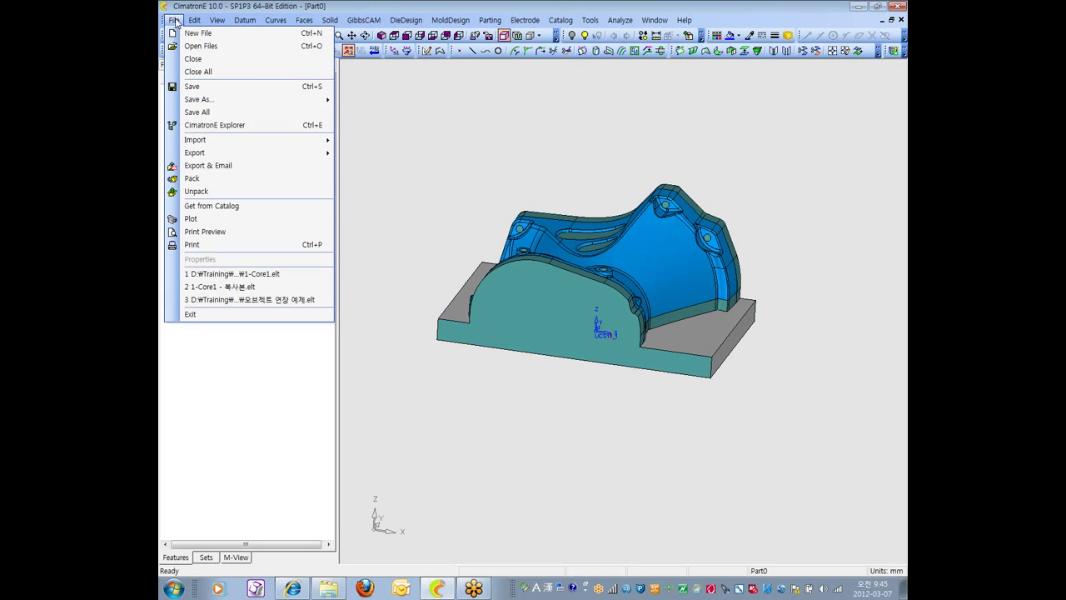
{"action": "left_click", "coordinate": [200, 47]}
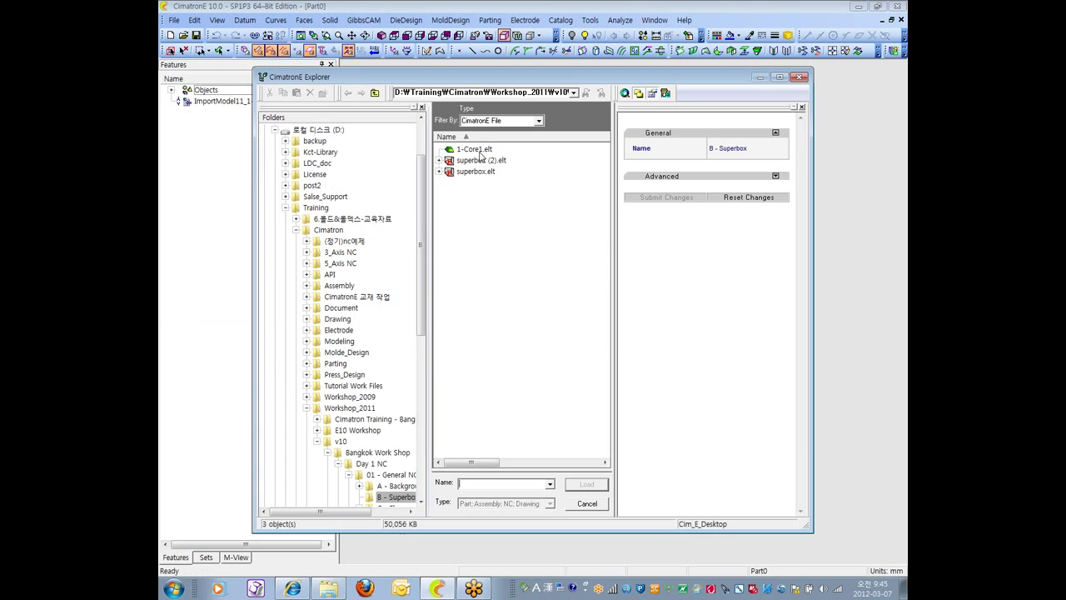
{"action": "left_click", "coordinate": [473, 149]}
{"action": "left_click", "coordinate": [587, 485]}
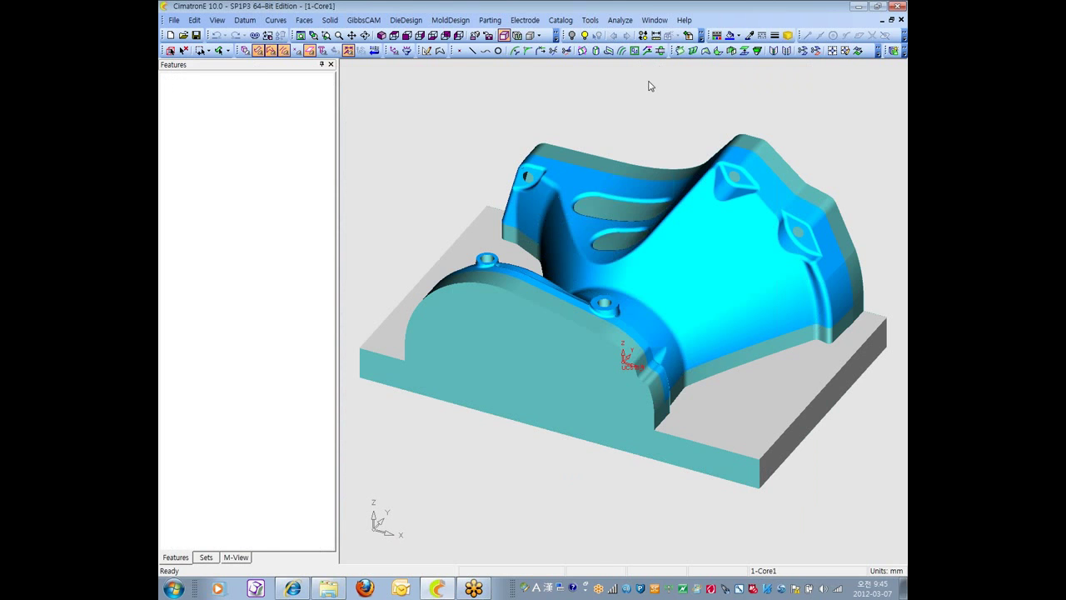
- Examine the opened 1-Core1 model from the top and from several tilted angles
{"action": "scroll", "coordinate": [590, 239], "scroll_direction": "down", "scroll_amount": 3}
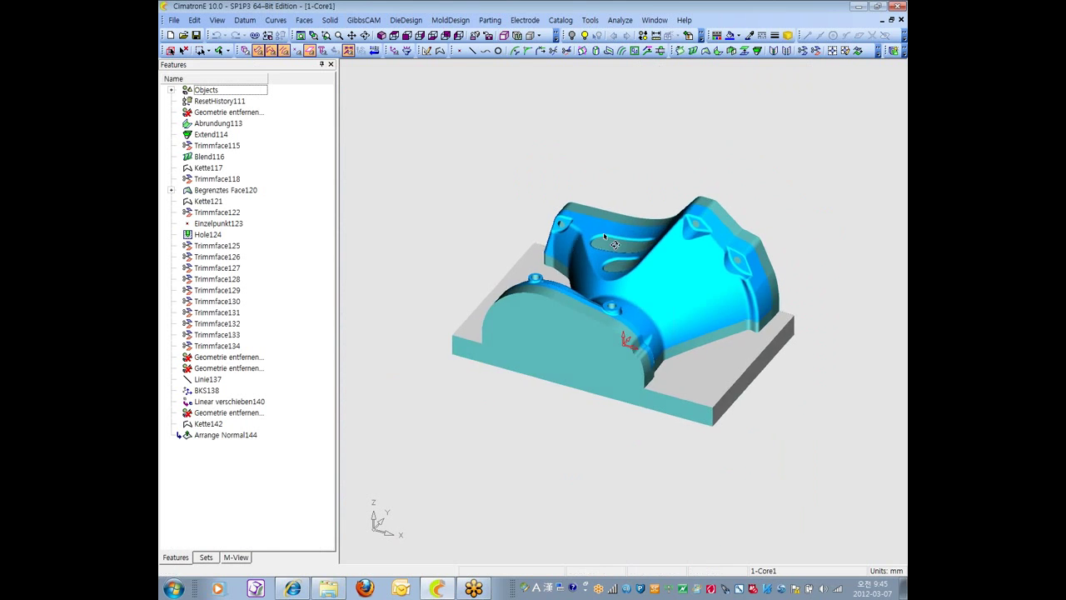
{"action": "left_click_drag", "start_coordinate": [597, 240], "coordinate": [588, 312], "text": "ctrl"}
{"action": "left_click", "coordinate": [394, 35]}
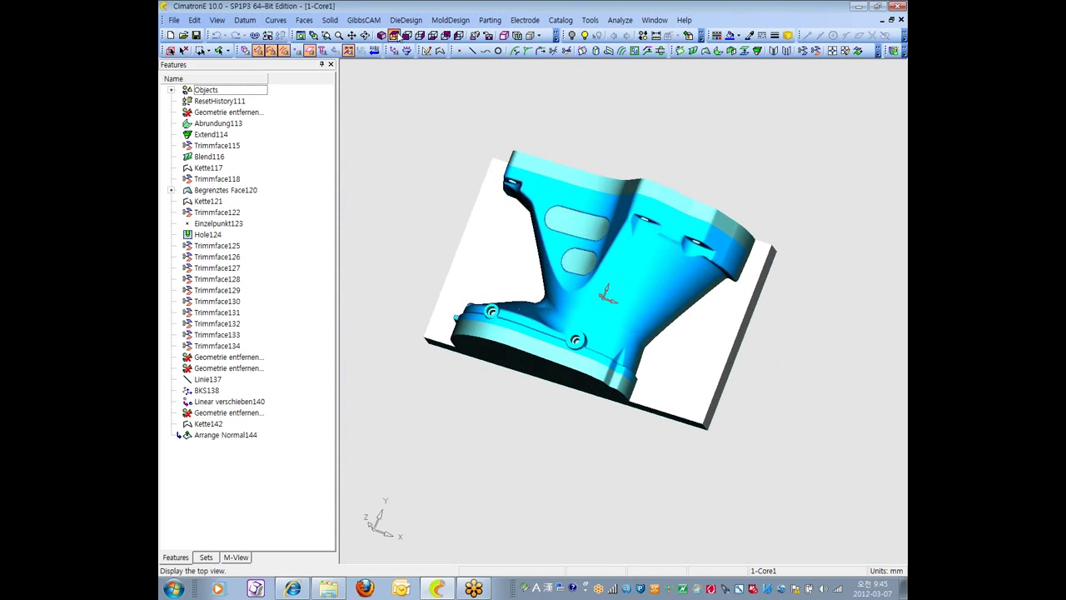
{"action": "left_click_drag", "start_coordinate": [711, 269], "coordinate": [733, 416], "text": "ctrl"}
{"action": "left_click_drag", "start_coordinate": [617, 275], "coordinate": [658, 266], "text": "ctrl"}
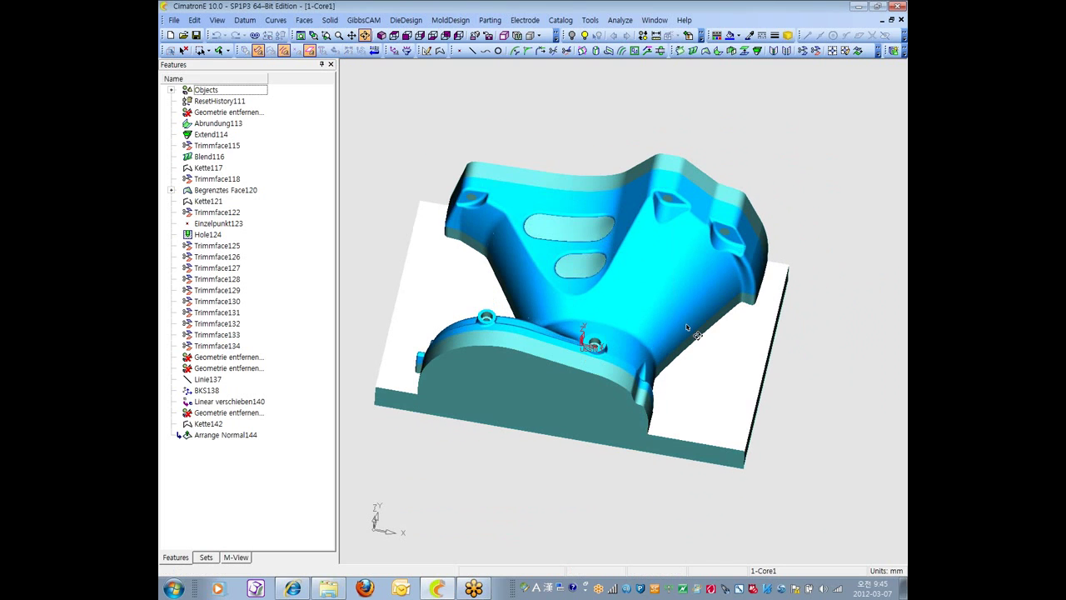
{"action": "left_click", "coordinate": [394, 35]}
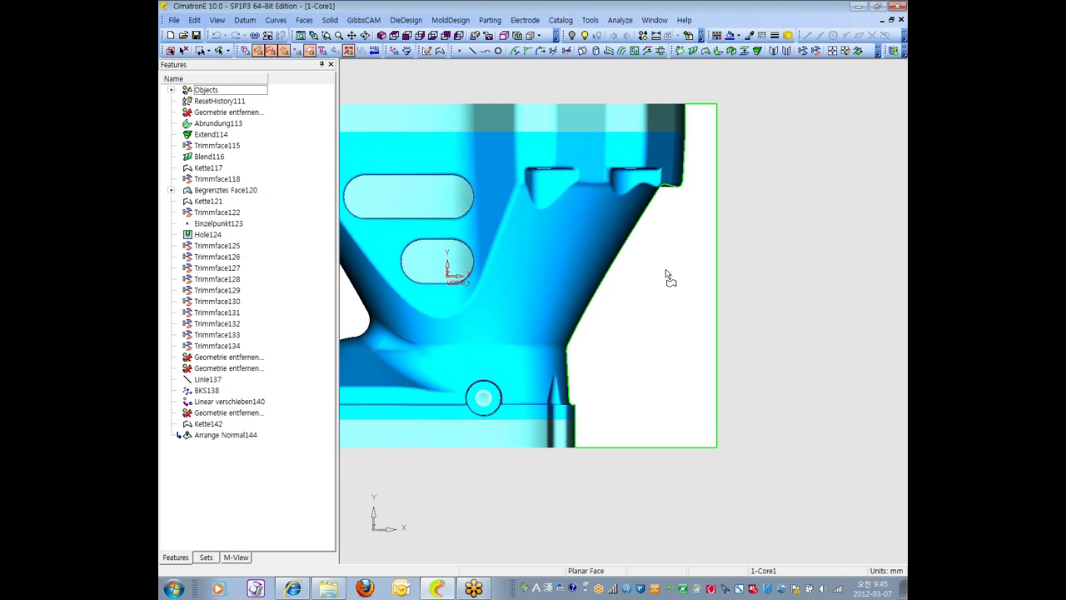
{"action": "key", "text": "F8"}
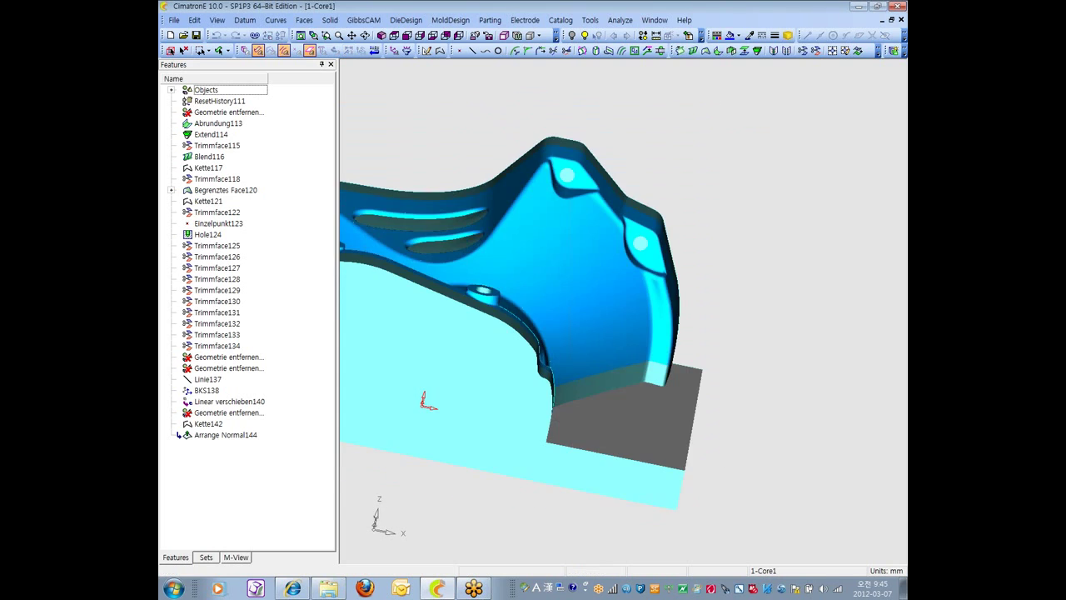
- Try to chamfer the vertical corner edges of the base plate, and leave the Chamfer command
{"action": "left_click", "coordinate": [330, 19]}
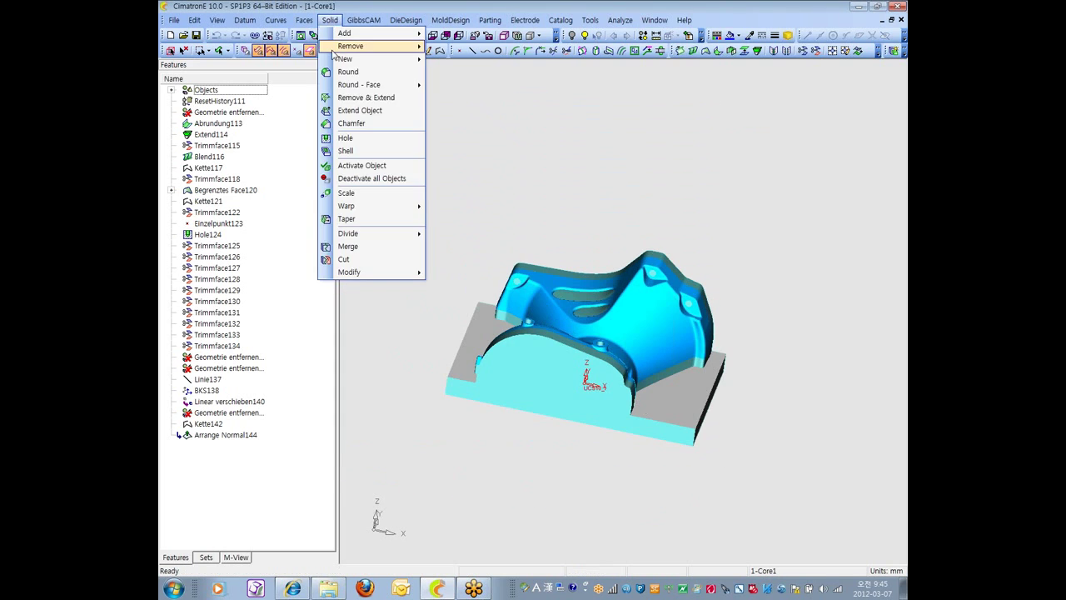
{"action": "left_click", "coordinate": [351, 123]}
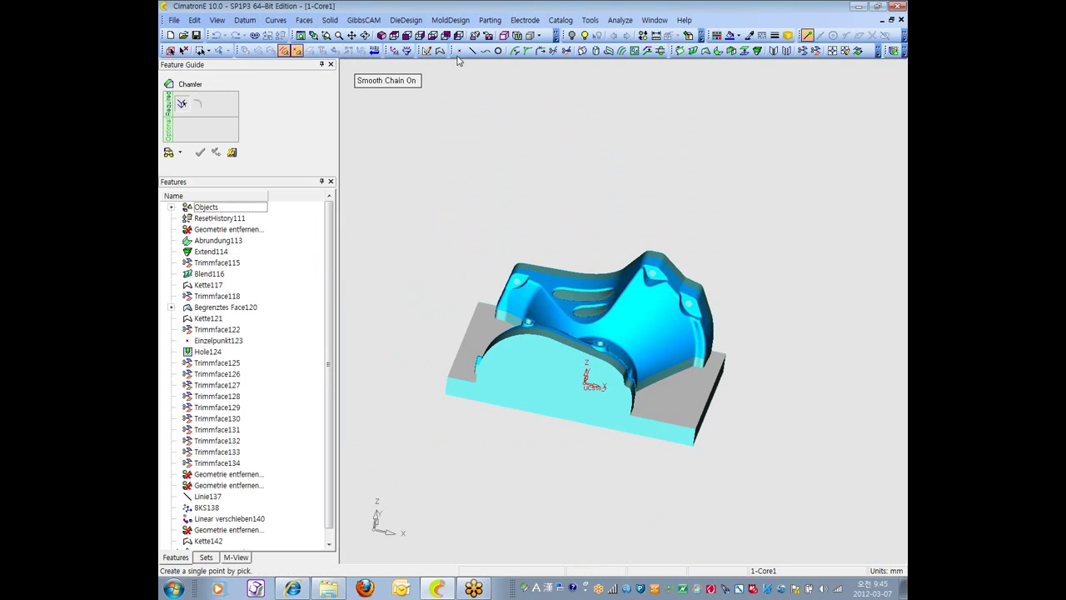
{"action": "left_click", "coordinate": [414, 35]}
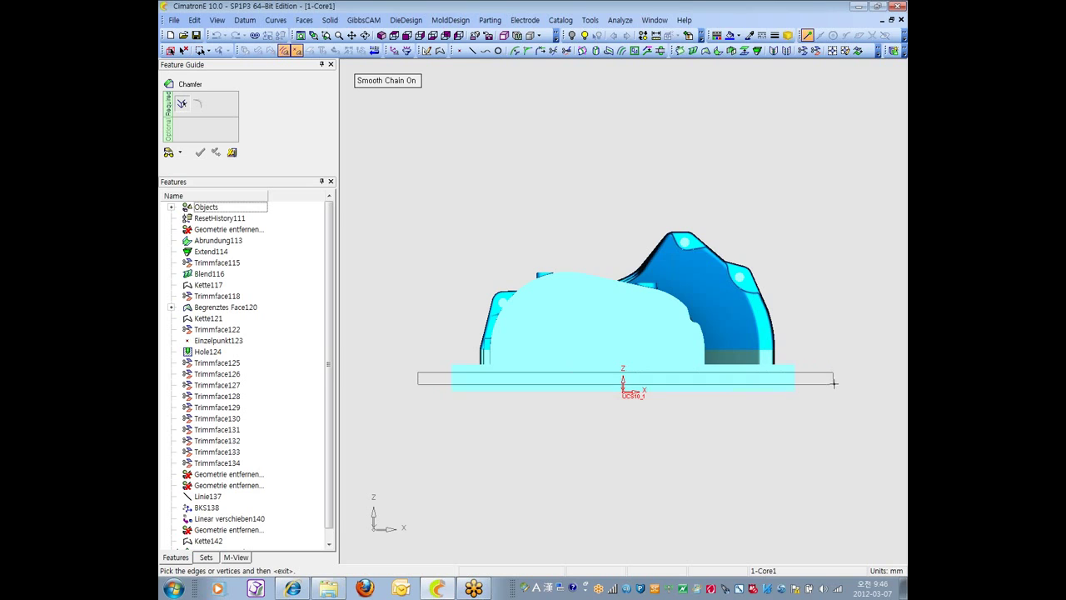
{"action": "middle_click_drag", "start_coordinate": [829, 304], "coordinate": [764, 414]}
{"action": "left_click", "coordinate": [764, 414]}
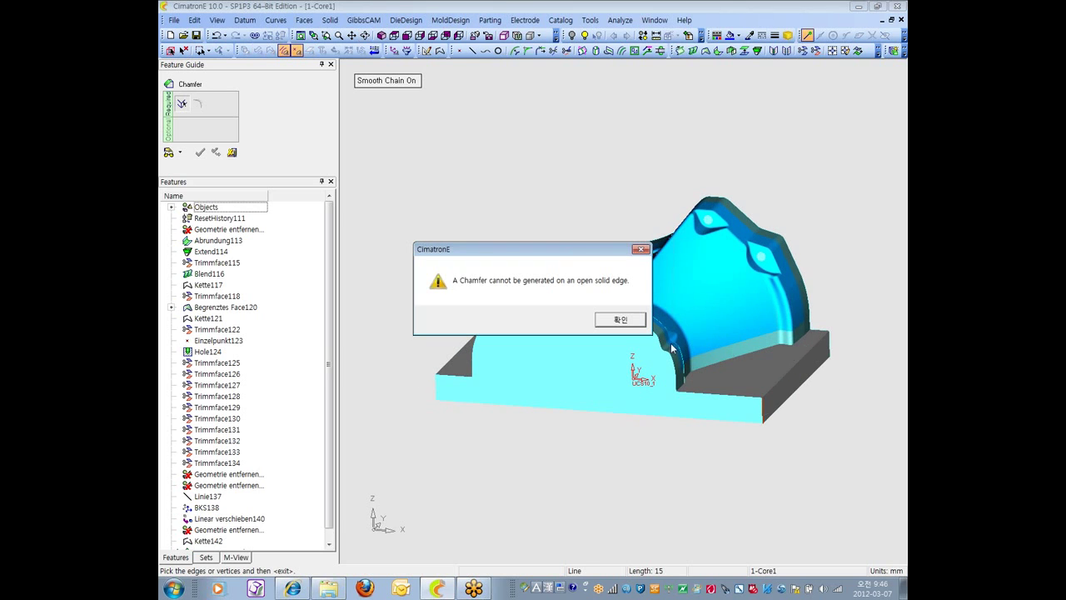
{"action": "left_click", "coordinate": [617, 321]}
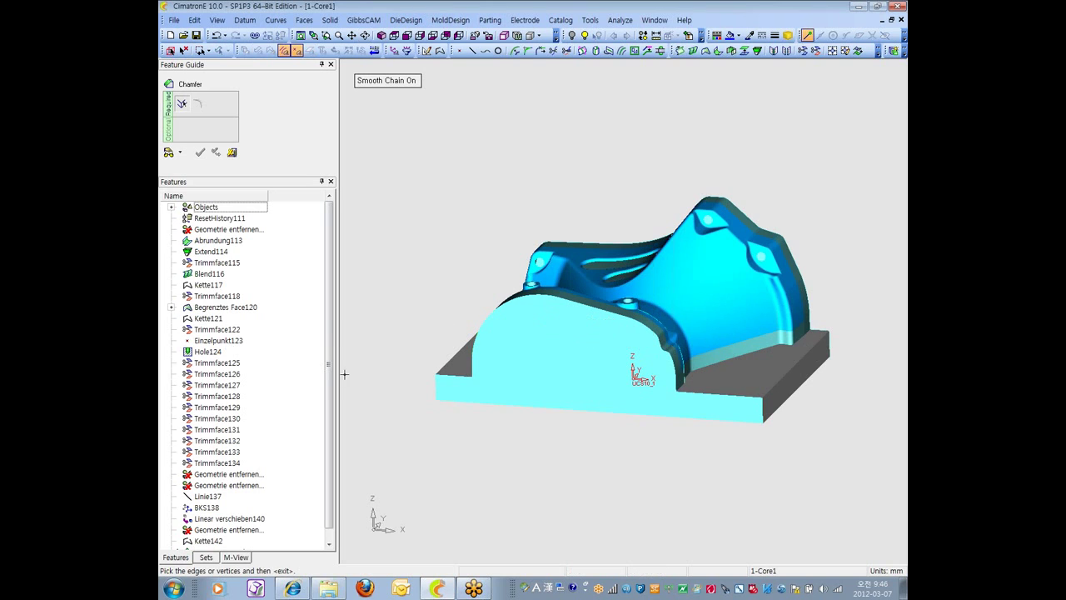
{"action": "left_click", "coordinate": [230, 150]}
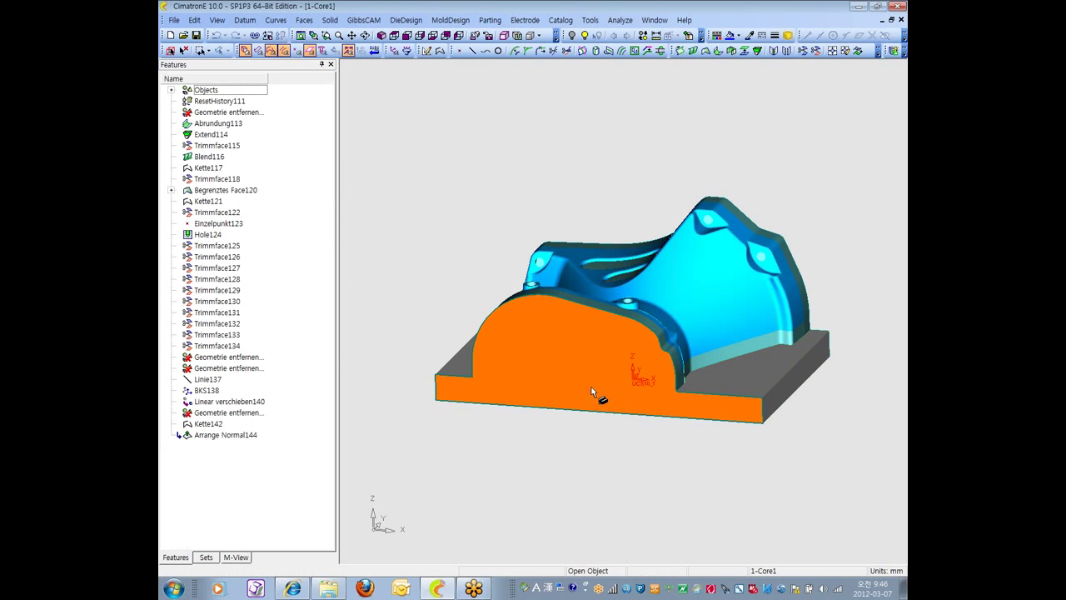
- Stitch all open objects of the core model together with a maximum gap of 0.1
{"action": "left_click", "coordinate": [303, 21]}
{"action": "left_click", "coordinate": [325, 269]}
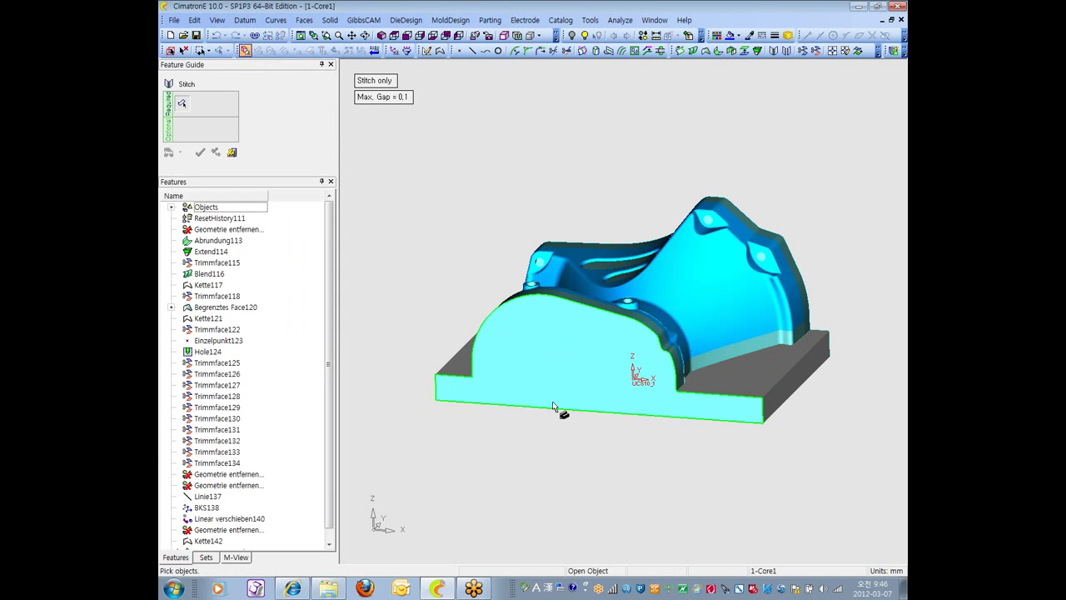
{"action": "middle_click_drag", "start_coordinate": [553, 406], "coordinate": [388, 147]}
{"action": "left_click_drag", "start_coordinate": [388, 147], "coordinate": [854, 533]}
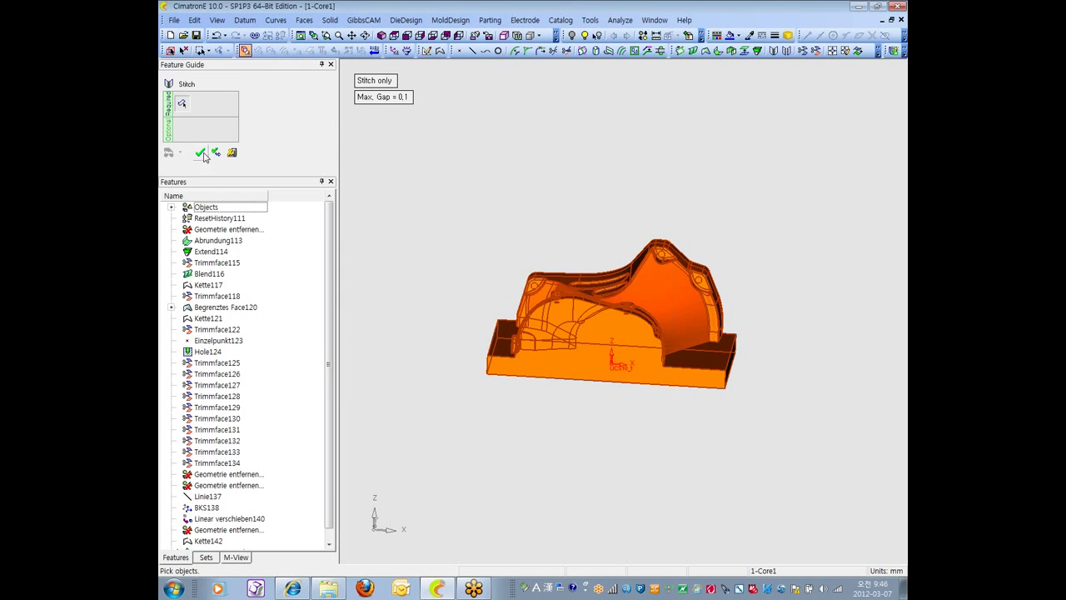
{"action": "left_click", "coordinate": [201, 153]}
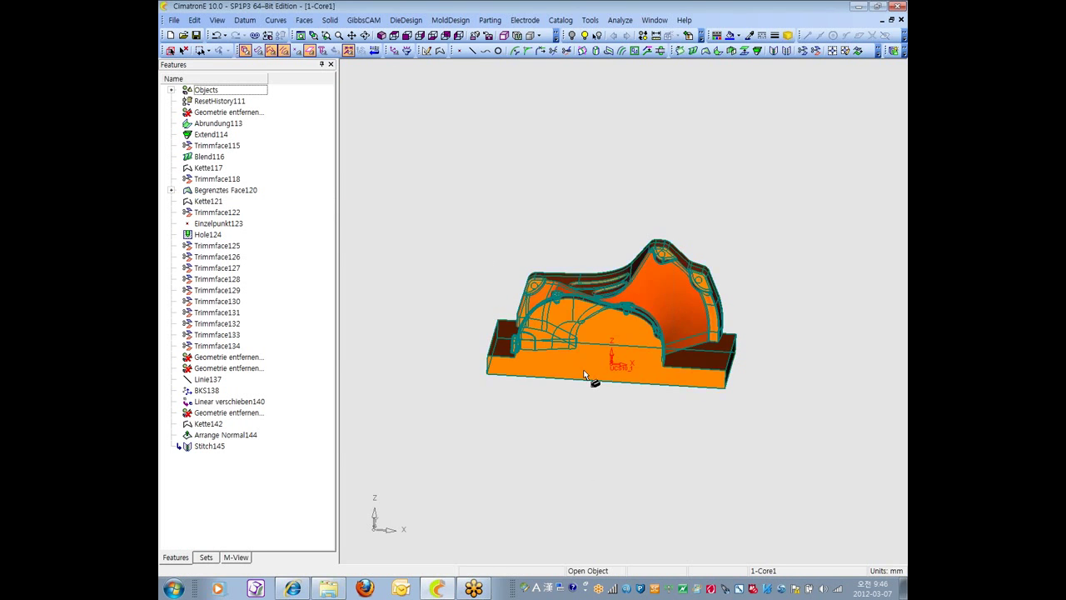
- Chamfer the four vertical corner edges of the base plate symmetrically with a global distance of 5 mm
{"action": "left_click", "coordinate": [330, 20]}
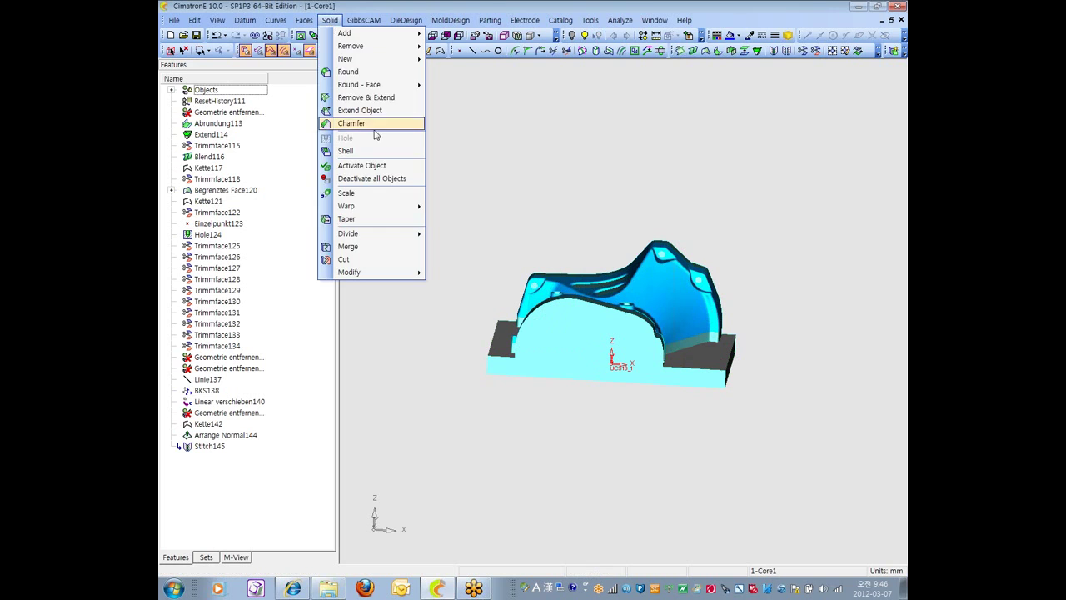
{"action": "left_click", "coordinate": [367, 123]}
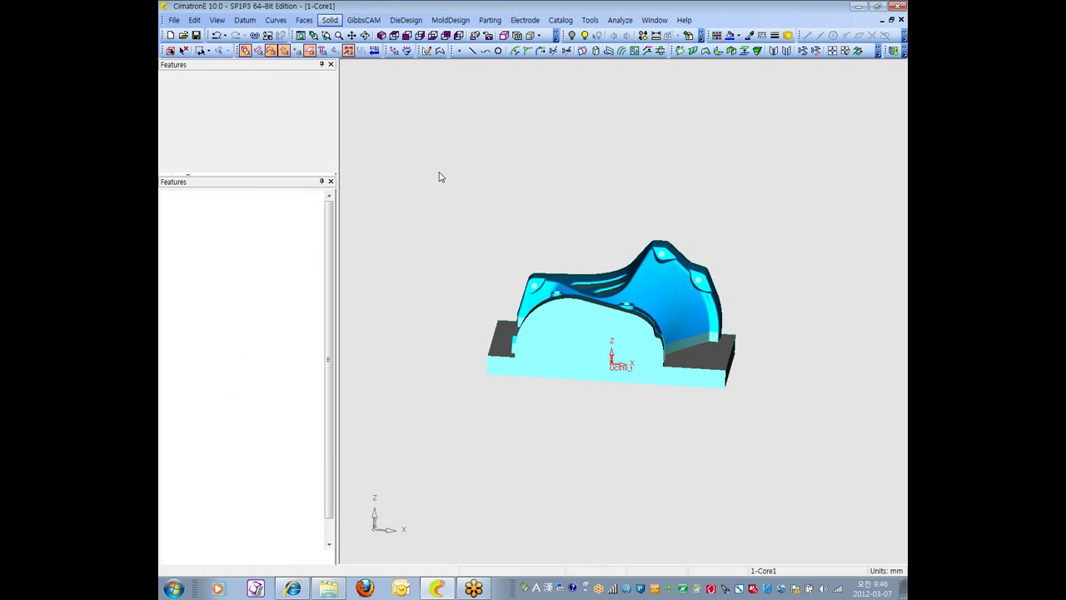
{"action": "left_click", "coordinate": [419, 36]}
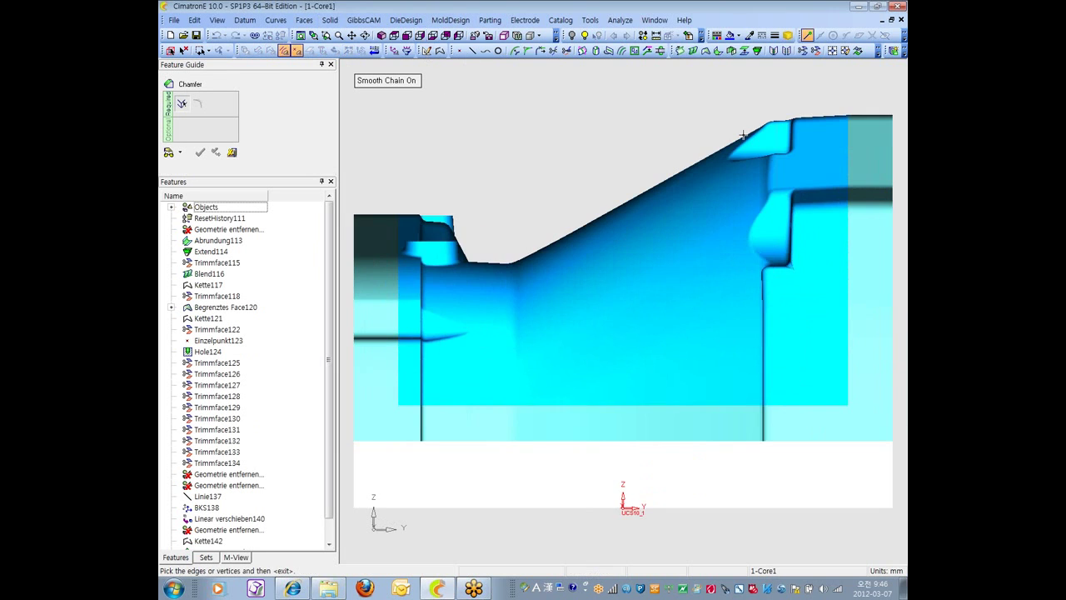
{"action": "scroll", "coordinate": [583, 263], "scroll_direction": "down", "scroll_amount": 3}
{"action": "left_click_drag", "start_coordinate": [424, 390], "coordinate": [801, 398]}
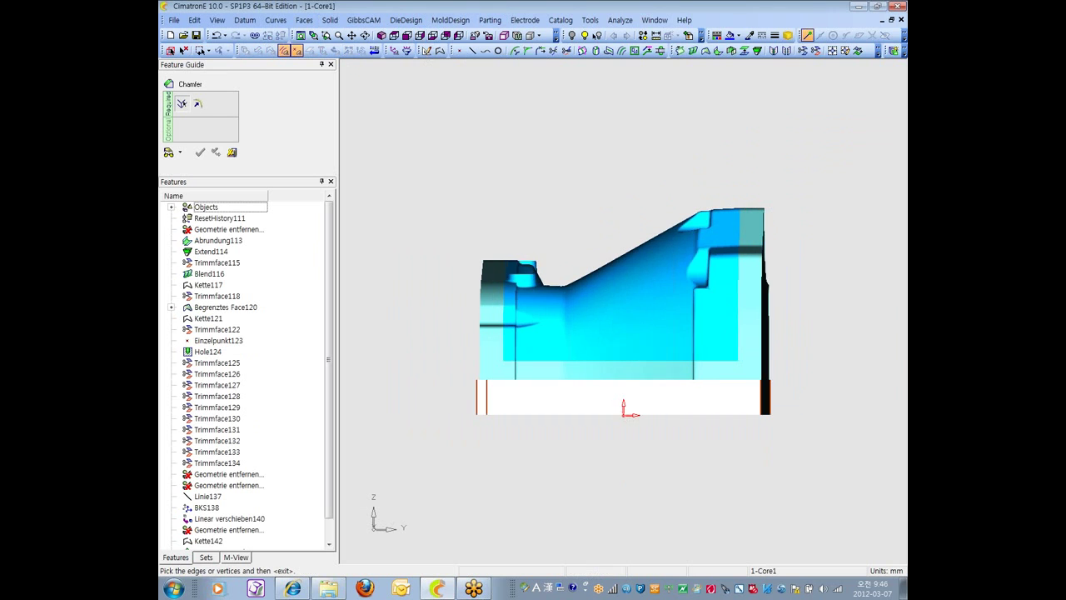
{"action": "middle_click", "coordinate": [578, 447]}
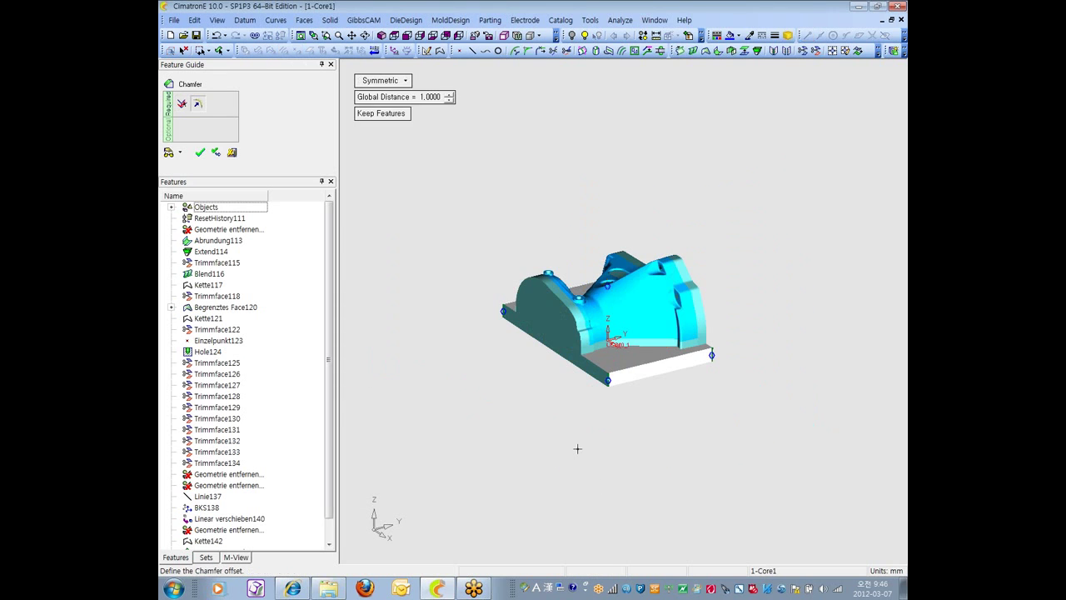
{"action": "left_click", "coordinate": [432, 98]}
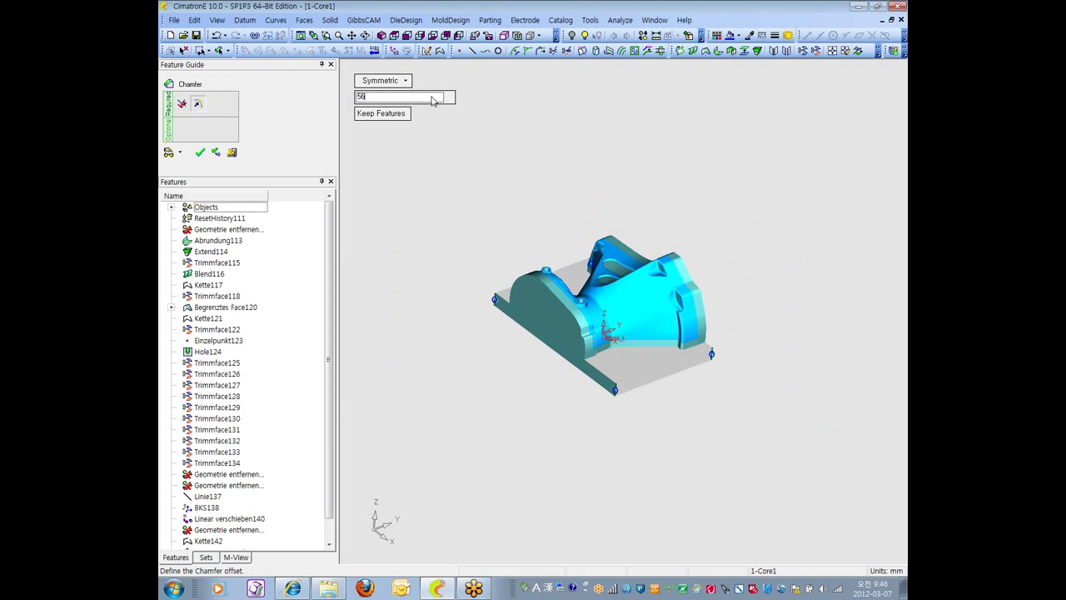
{"action": "type", "text": "5"}
{"action": "key", "text": "Return"}
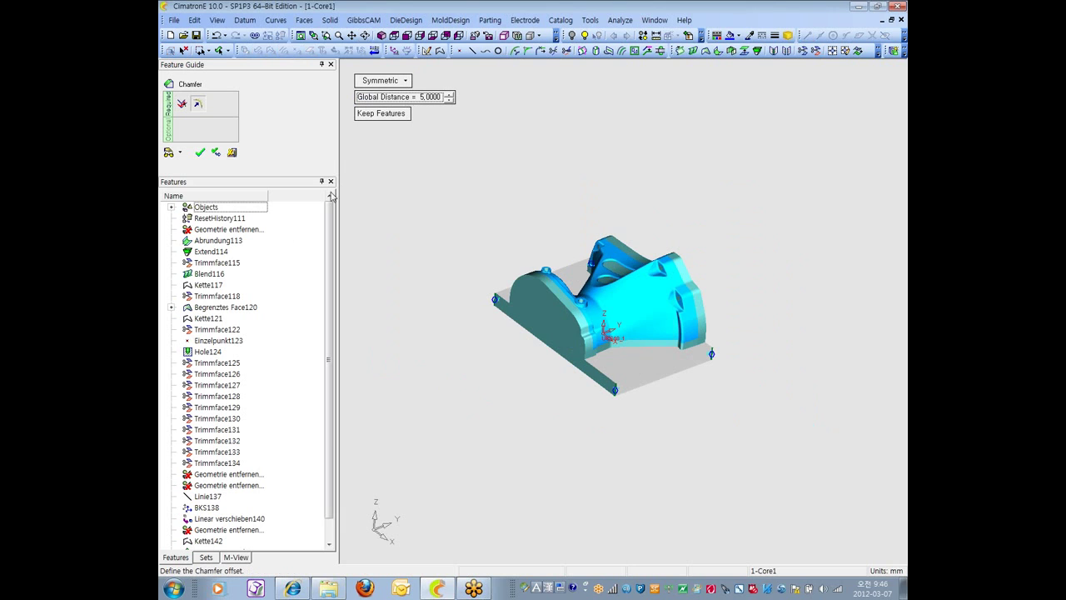
{"action": "left_click", "coordinate": [200, 153]}
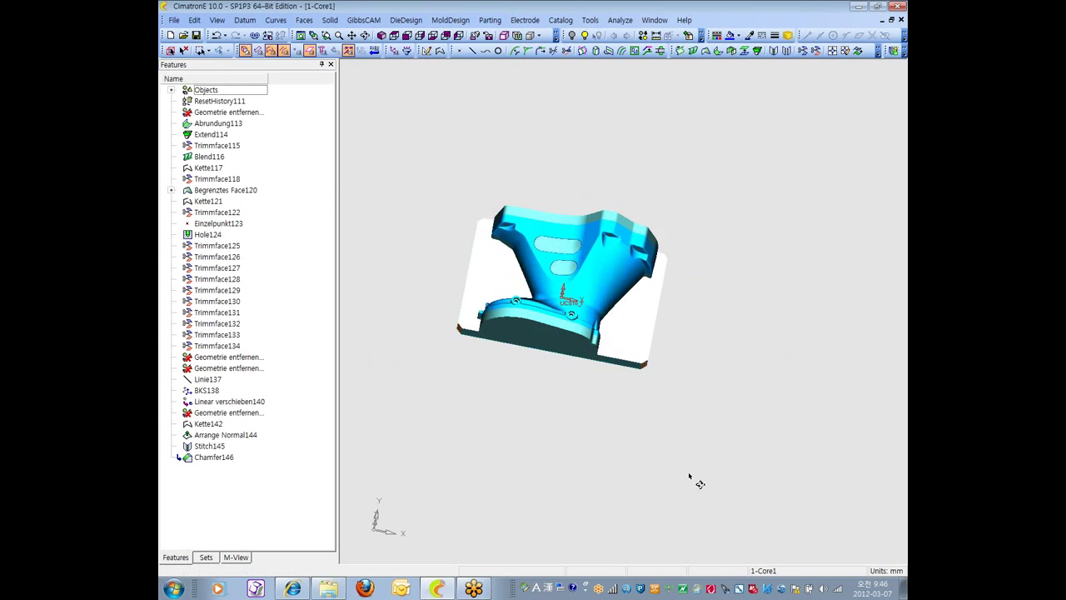
{"action": "middle_click_drag", "start_coordinate": [692, 479], "coordinate": [633, 449]}
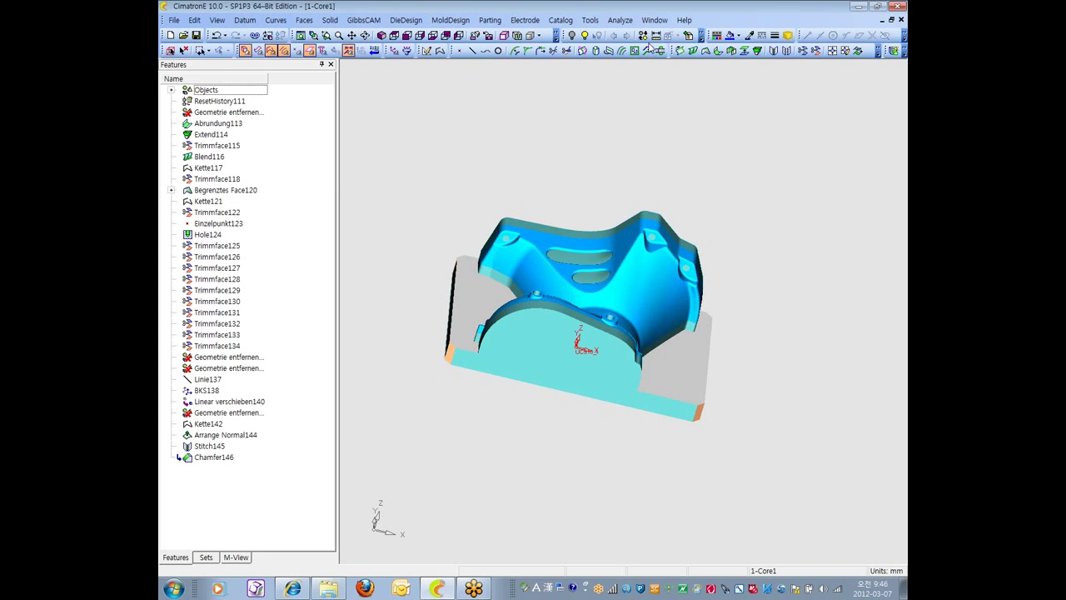
- Switch back to Part0, the part that holds the imported core model
{"action": "left_click", "coordinate": [655, 20]}
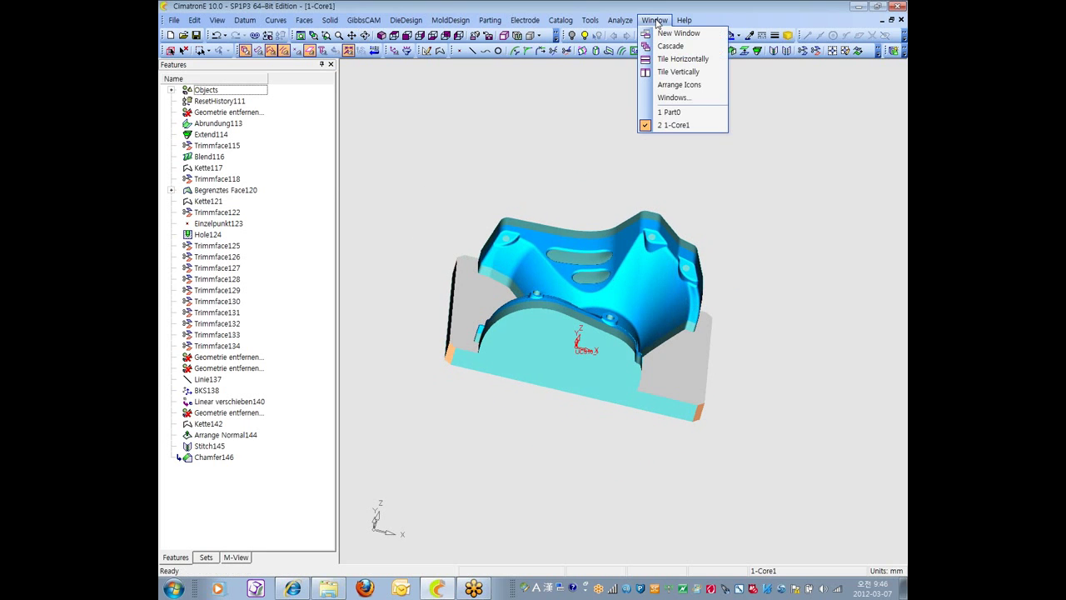
{"action": "left_click", "coordinate": [672, 112]}
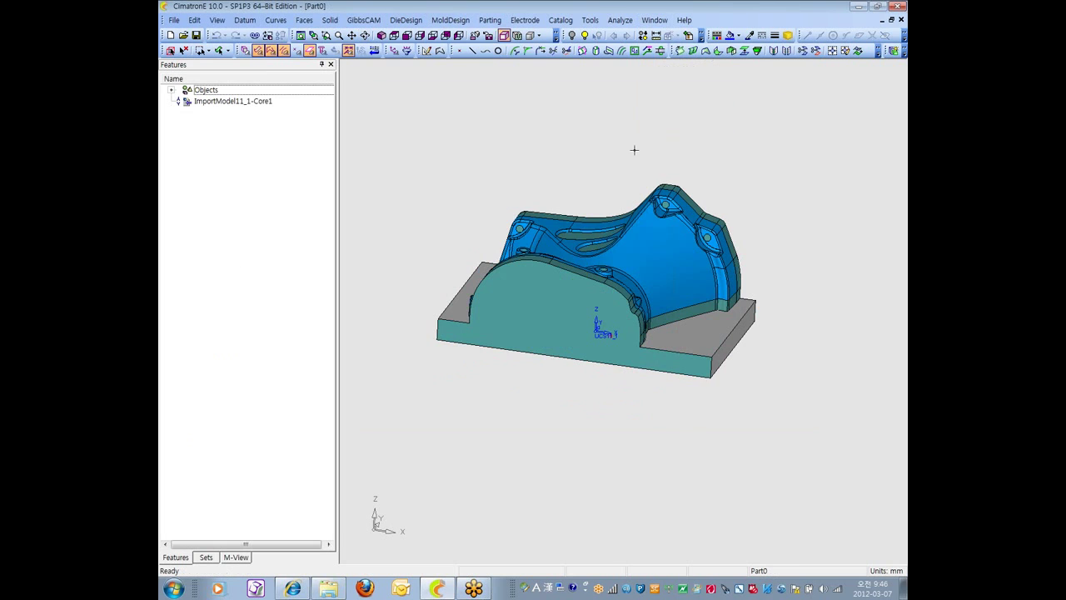
{"action": "middle_click_drag", "start_coordinate": [635, 150], "coordinate": [436, 326]}
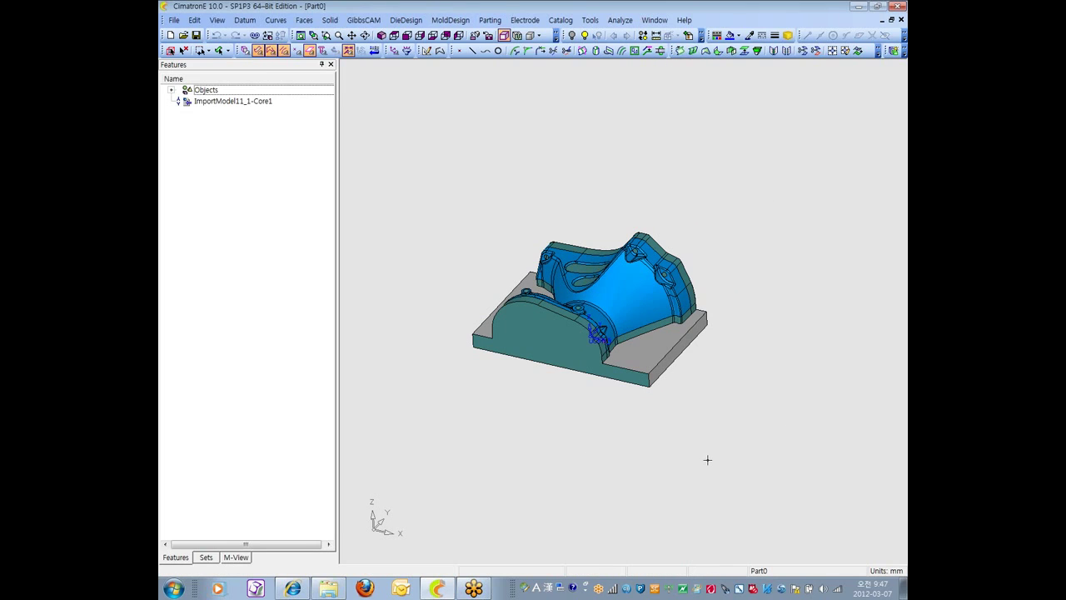
- Update the imported 1-Core1 feature from its source file and inspect the base plate corners
{"action": "left_click", "coordinate": [235, 102]}
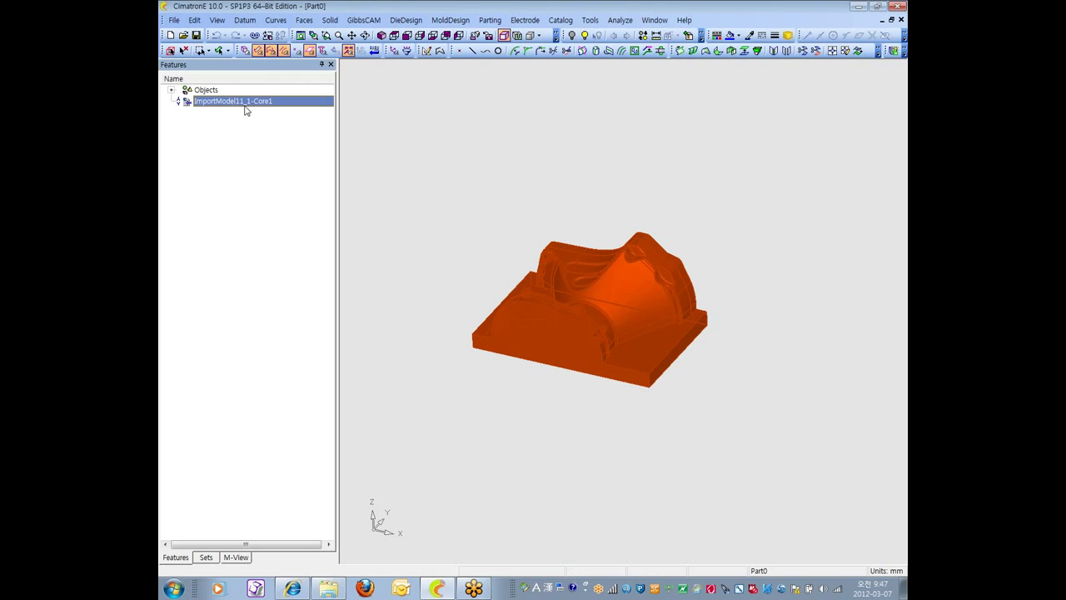
{"action": "right_click", "coordinate": [247, 103]}
{"action": "left_click", "coordinate": [293, 108]}
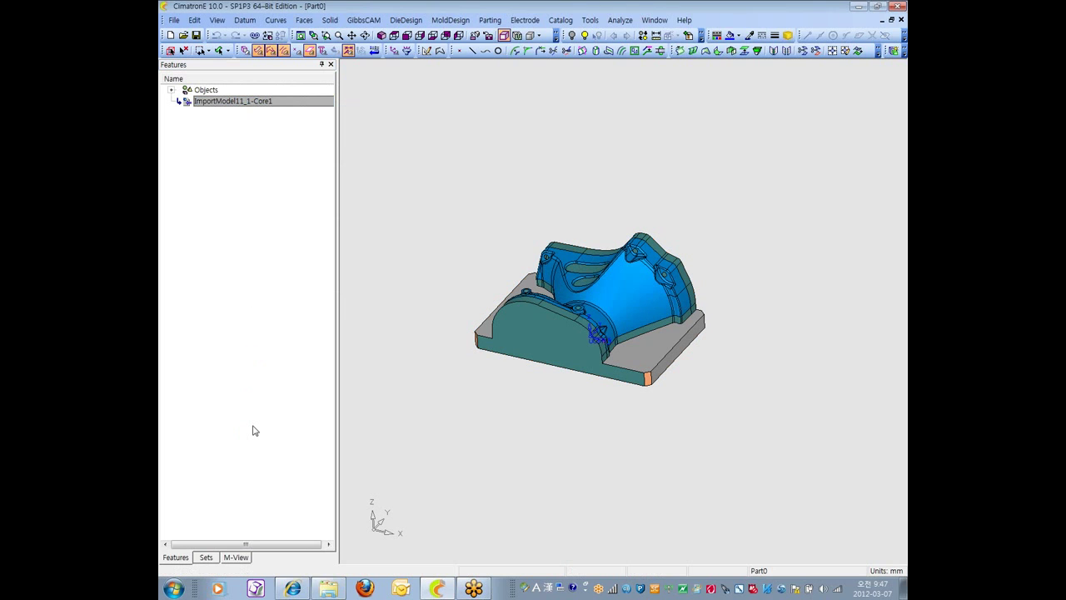
{"action": "scroll", "coordinate": [695, 428], "scroll_direction": "up", "scroll_amount": 3}
{"action": "middle_click_drag", "start_coordinate": [694, 428], "coordinate": [658, 373]}
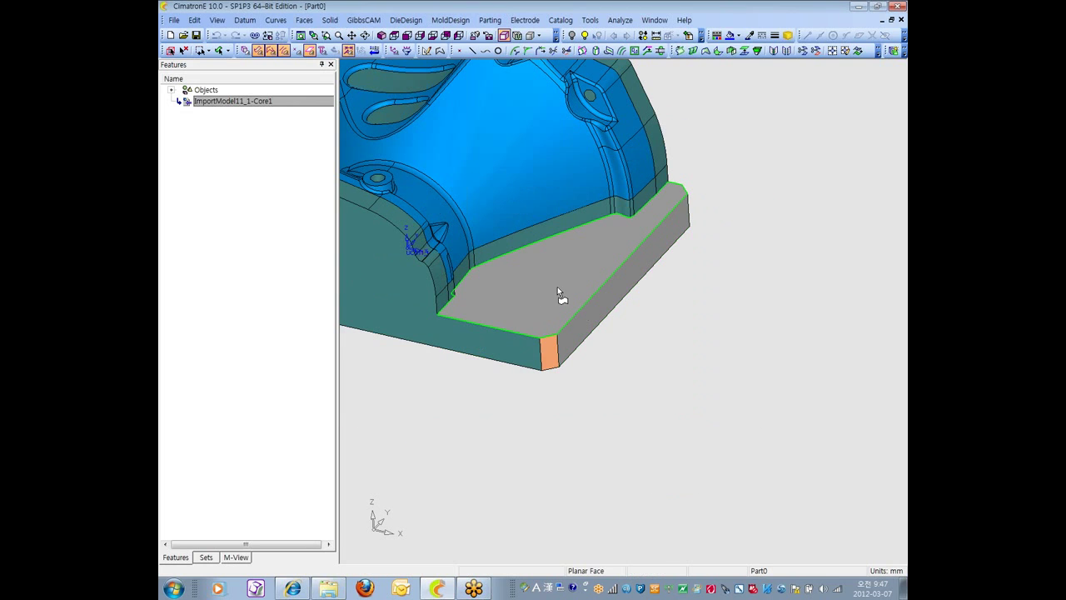
{"action": "scroll", "coordinate": [560, 293], "scroll_direction": "down", "scroll_amount": 5}
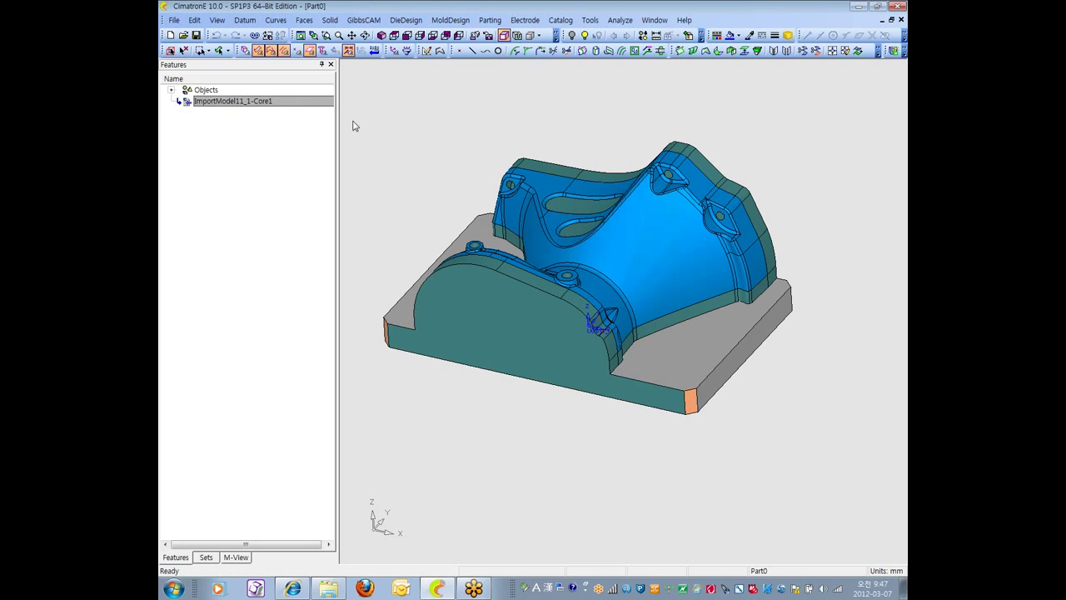
- Disassociate the imported 1-Core1 feature from its source file and associate it again
{"action": "right_click", "coordinate": [254, 102]}
{"action": "left_click", "coordinate": [291, 108]}
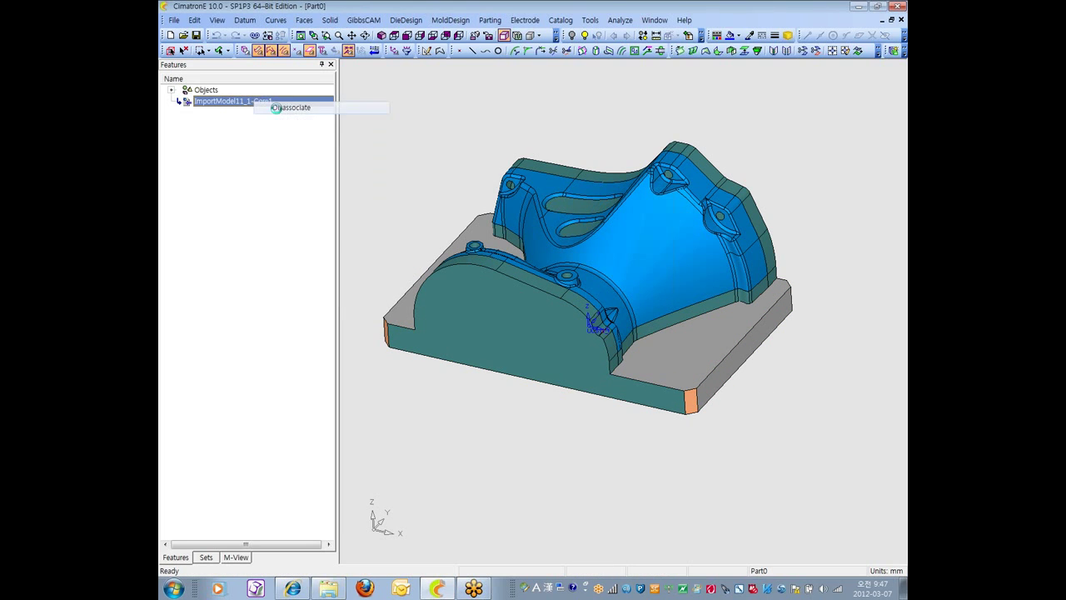
{"action": "right_click", "coordinate": [226, 102]}
{"action": "left_click", "coordinate": [254, 108]}
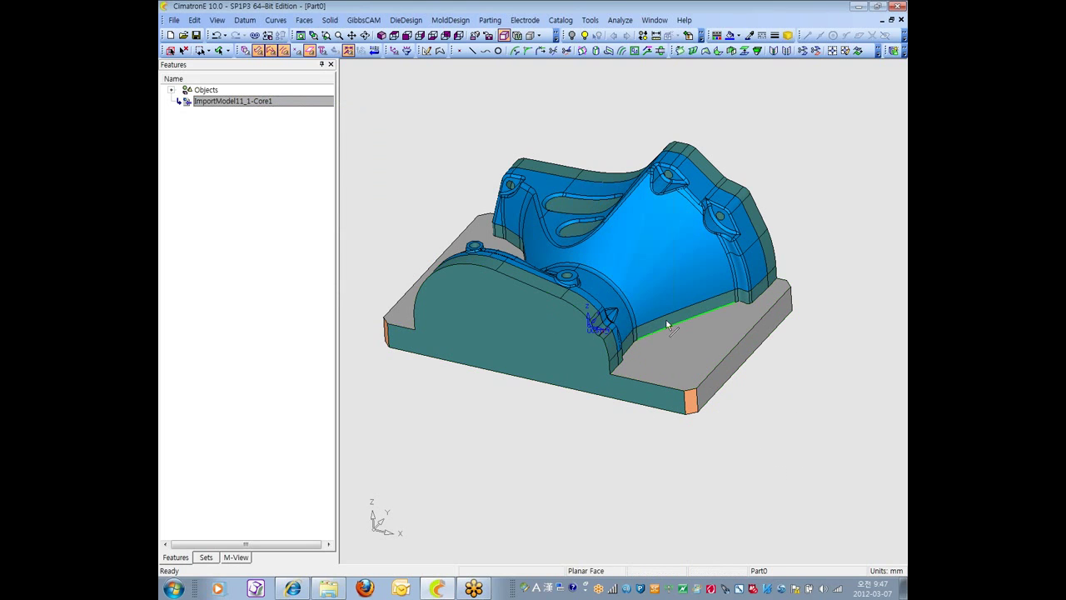
- Examine the choices of the general Update_Mode preference and keep Manual as the shared mode for all applications
{"action": "left_click", "coordinate": [591, 21]}
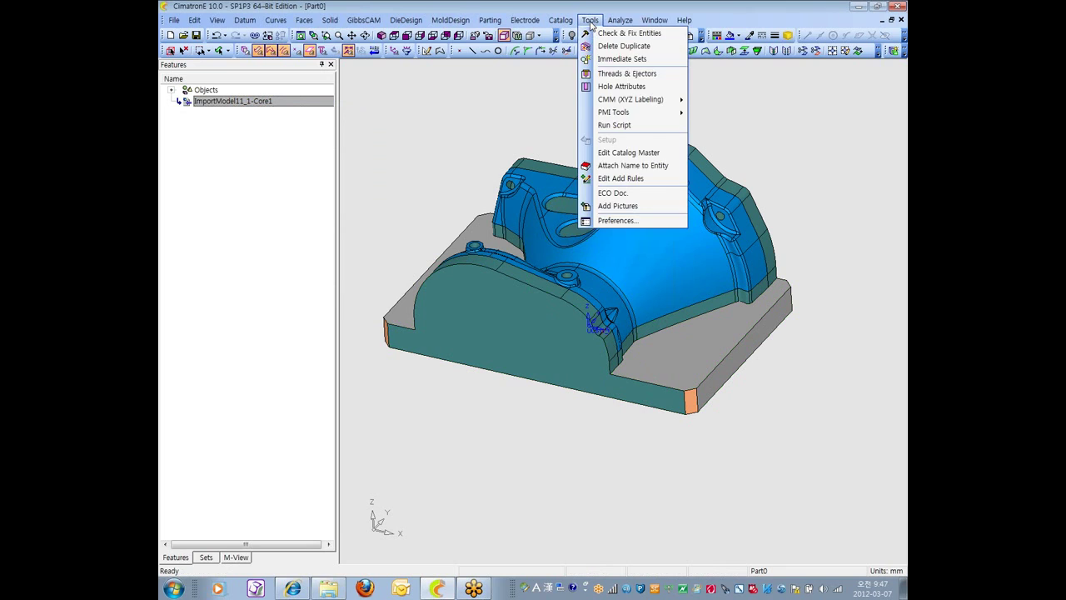
{"action": "left_click", "coordinate": [621, 217]}
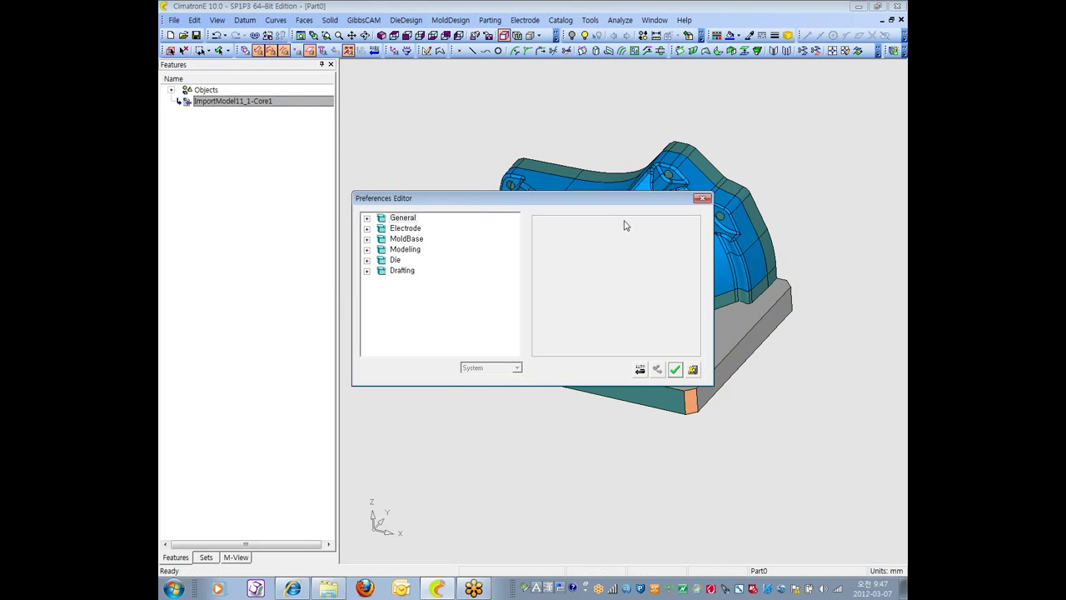
{"action": "left_click", "coordinate": [367, 220]}
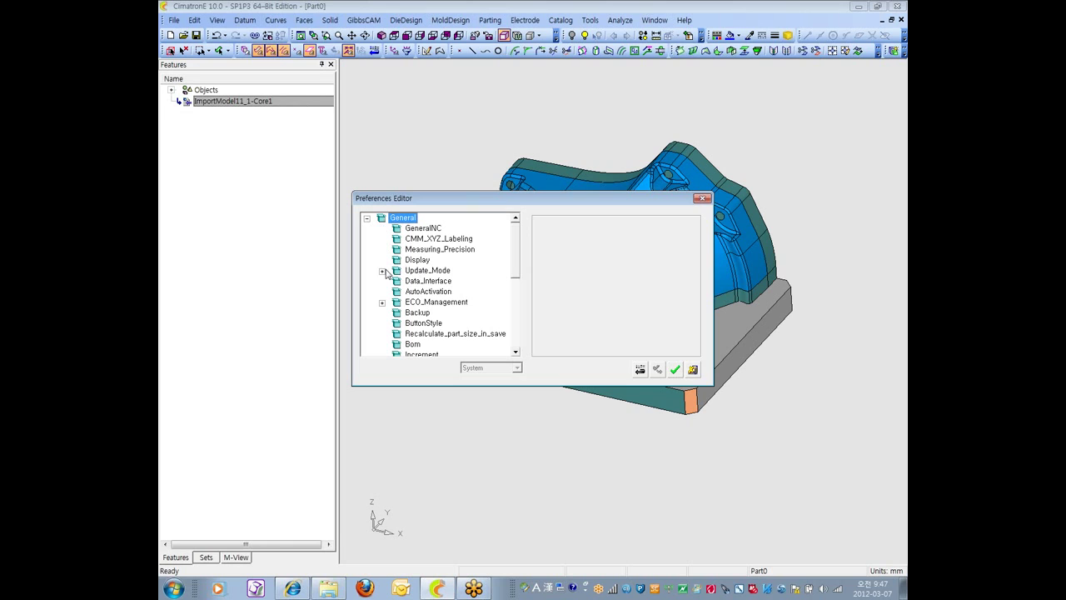
{"action": "left_click", "coordinate": [423, 271]}
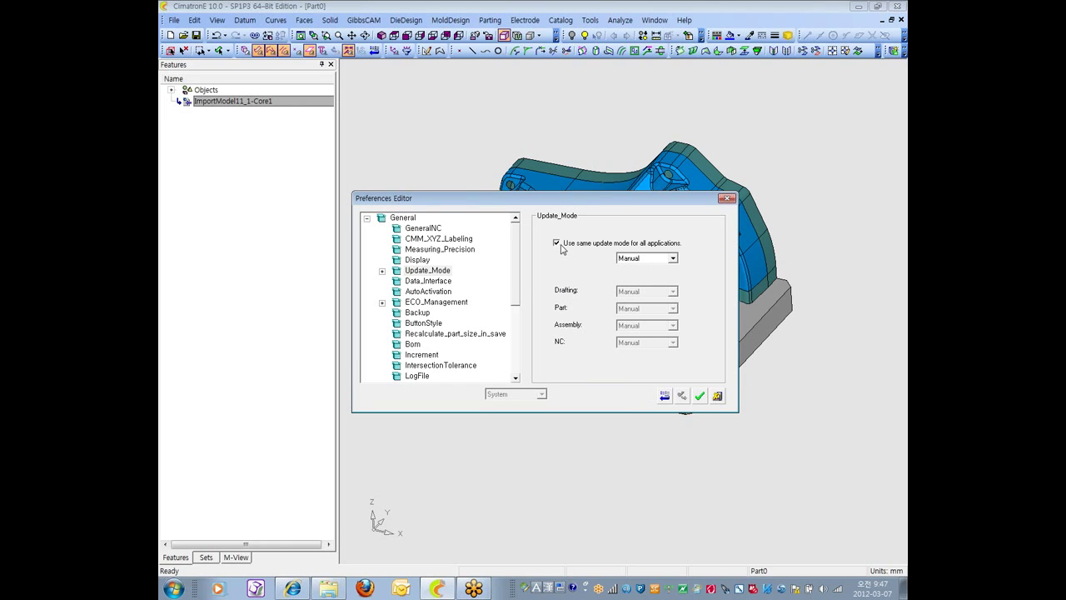
{"action": "left_click", "coordinate": [673, 259]}
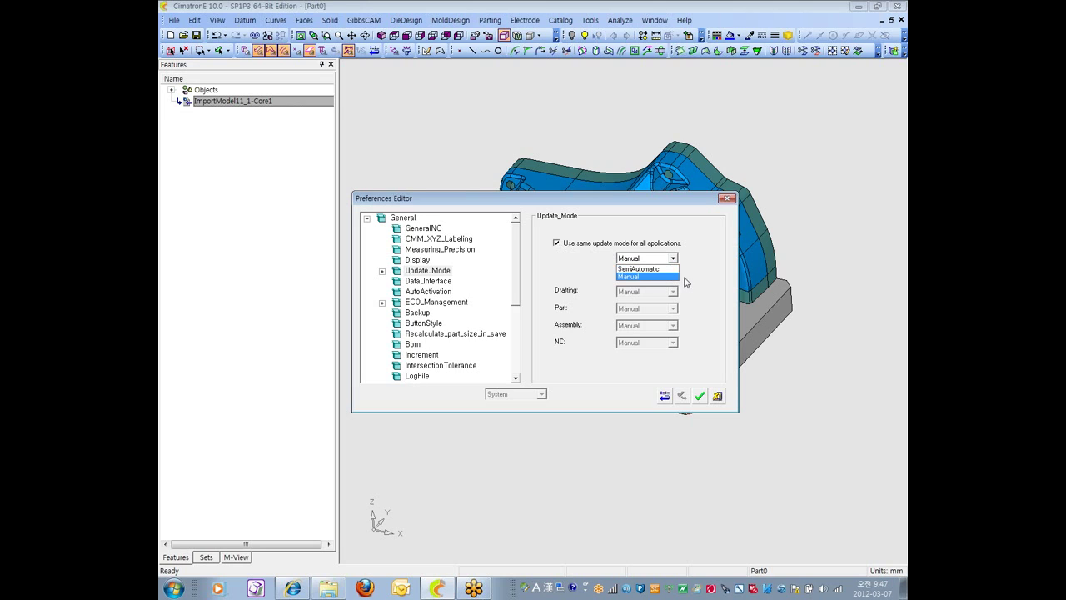
{"action": "left_click", "coordinate": [708, 304]}
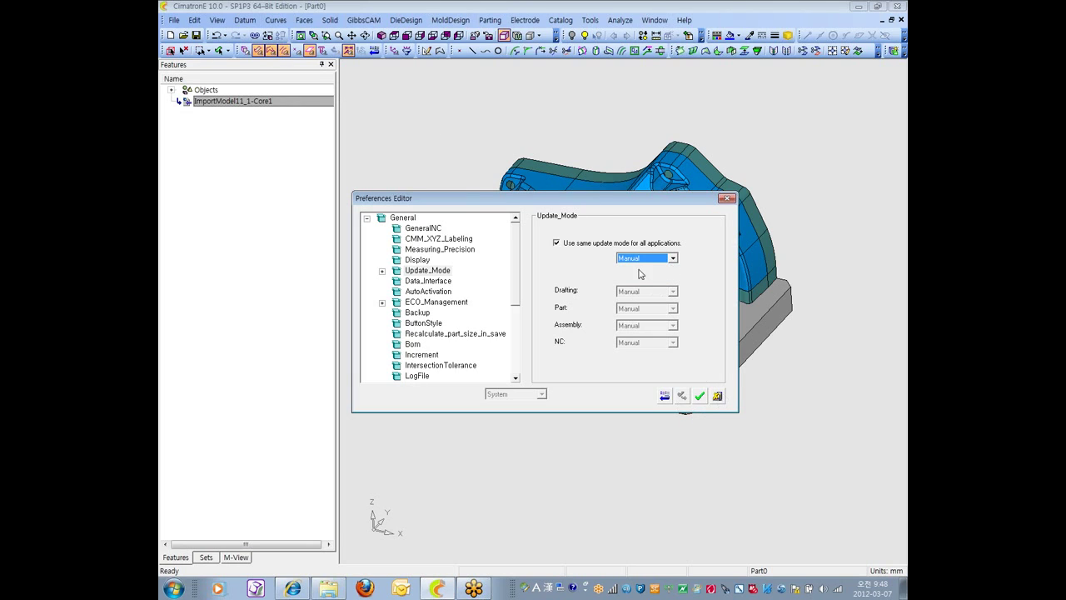
{"action": "left_click", "coordinate": [700, 396]}
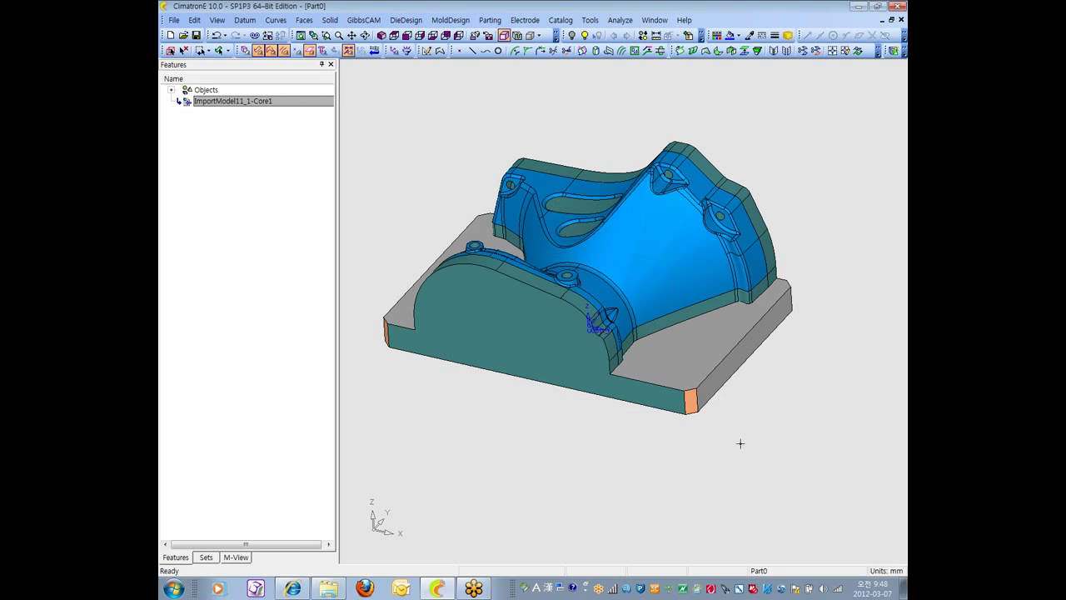
- Disassociate the imported 1-Core1 feature in Part0 from its source file and view the model from the top
{"action": "middle_click_drag", "start_coordinate": [619, 278], "coordinate": [618, 361]}
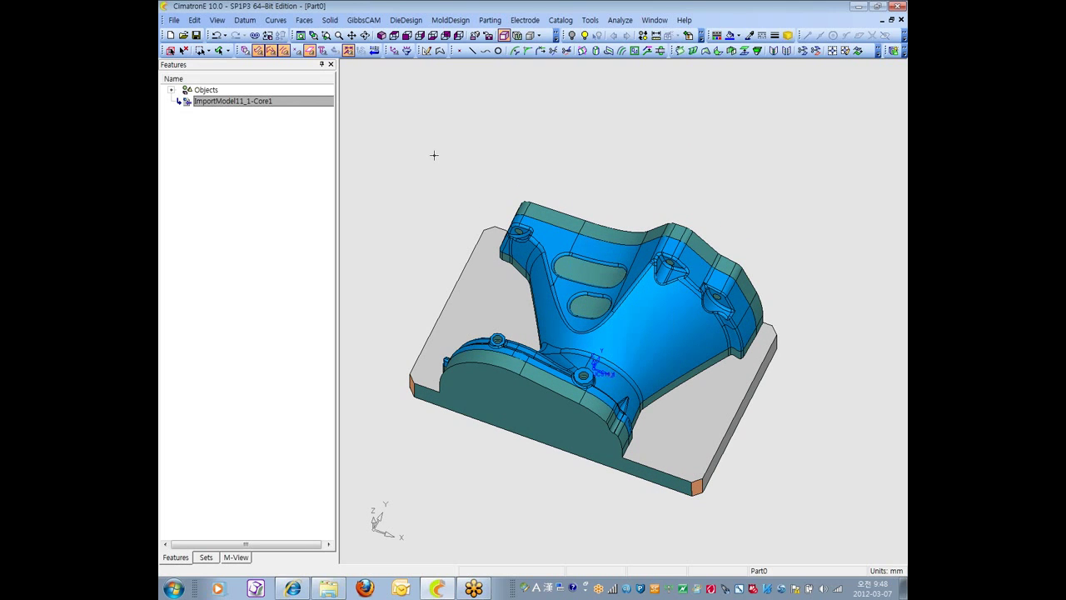
{"action": "right_click", "coordinate": [216, 101]}
{"action": "left_click", "coordinate": [255, 109]}
{"action": "scroll", "coordinate": [408, 176], "scroll_direction": "down", "scroll_amount": 3}
{"action": "middle_click_drag", "start_coordinate": [545, 255], "coordinate": [460, 185]}
{"action": "left_click", "coordinate": [394, 35]}
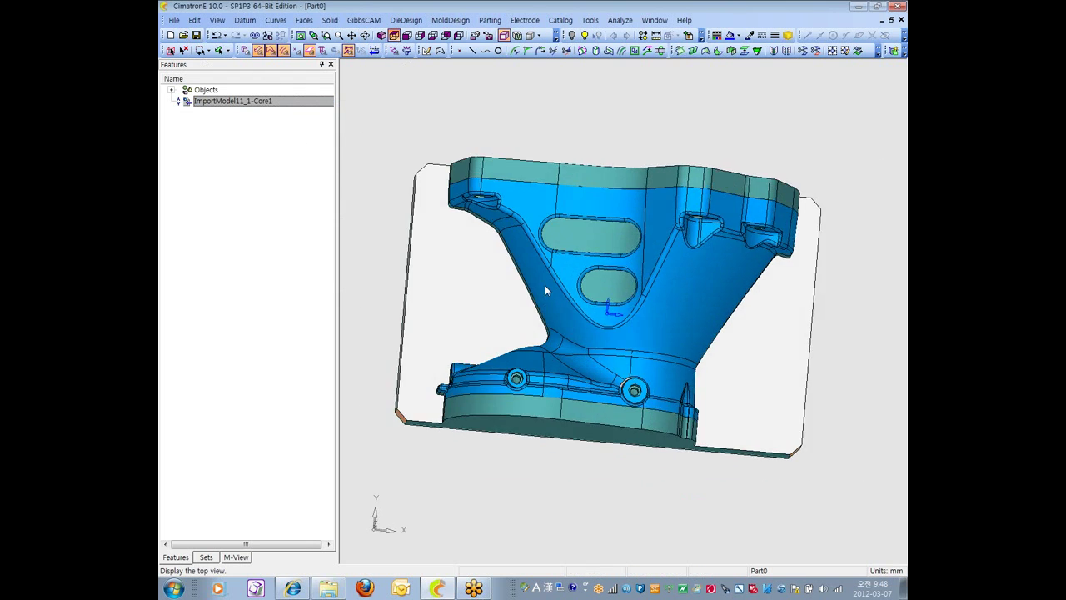
- Close Part0 without saving its changes and return to the 1-Core1 source part
{"action": "left_click", "coordinate": [174, 19]}
{"action": "left_click", "coordinate": [193, 59]}
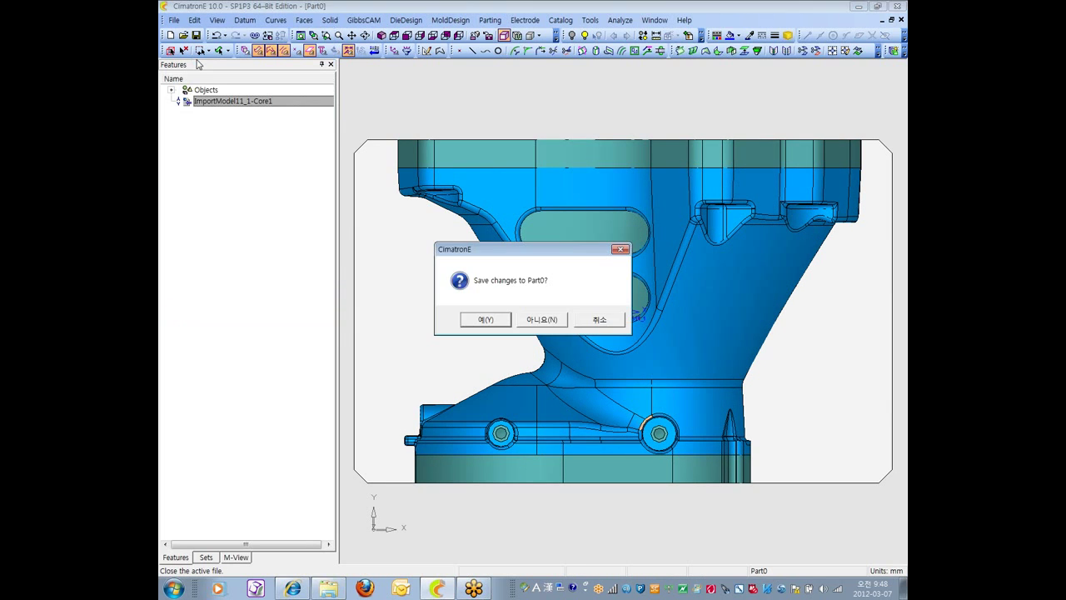
{"action": "left_click", "coordinate": [544, 316]}
{"action": "middle_click_drag", "start_coordinate": [554, 324], "coordinate": [666, 321]}
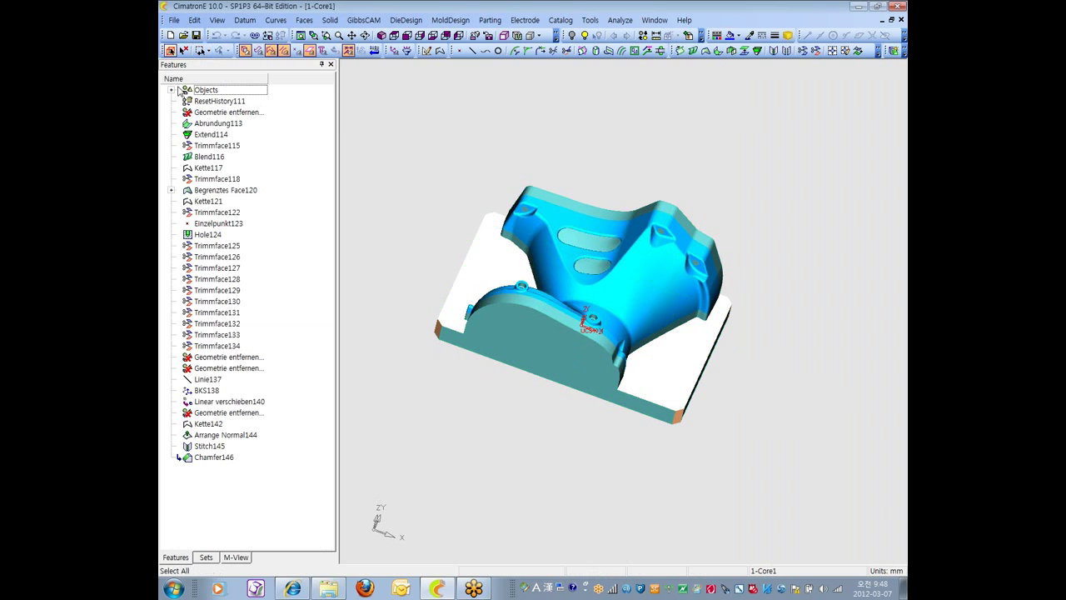
- Delete the corner chamfer feature Chamfer146 from the 1-Core1 part
{"action": "left_click", "coordinate": [222, 460]}
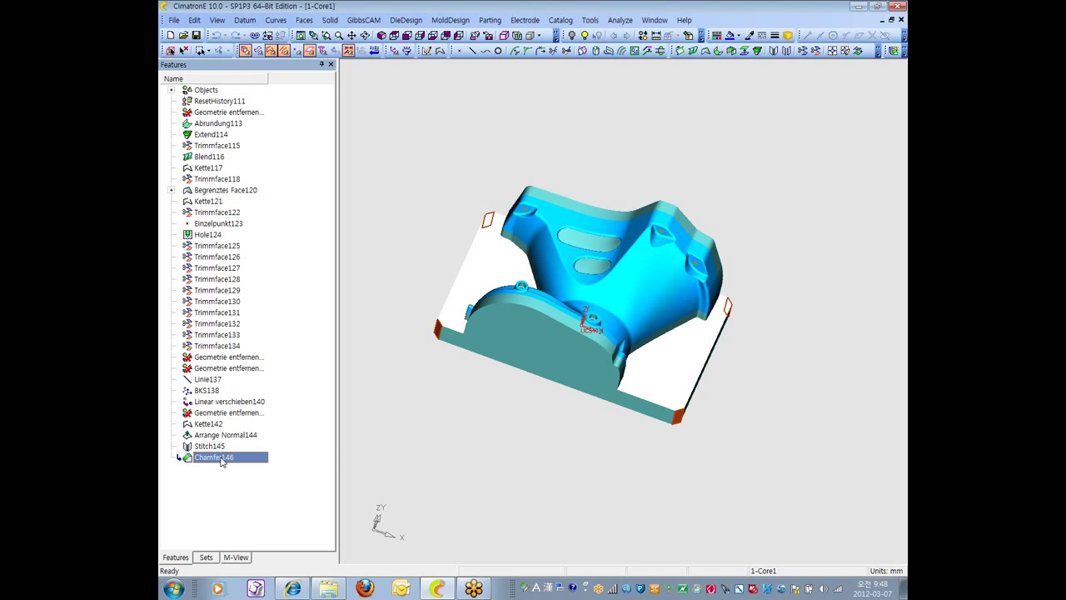
{"action": "right_click", "coordinate": [222, 460]}
{"action": "left_click", "coordinate": [263, 379]}
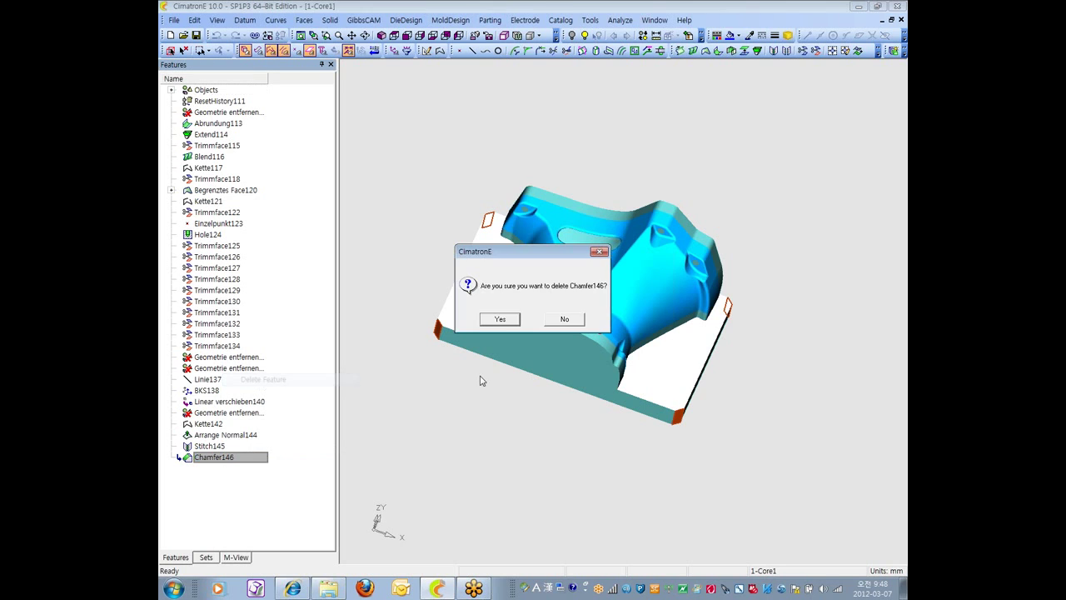
{"action": "left_click", "coordinate": [500, 319]}
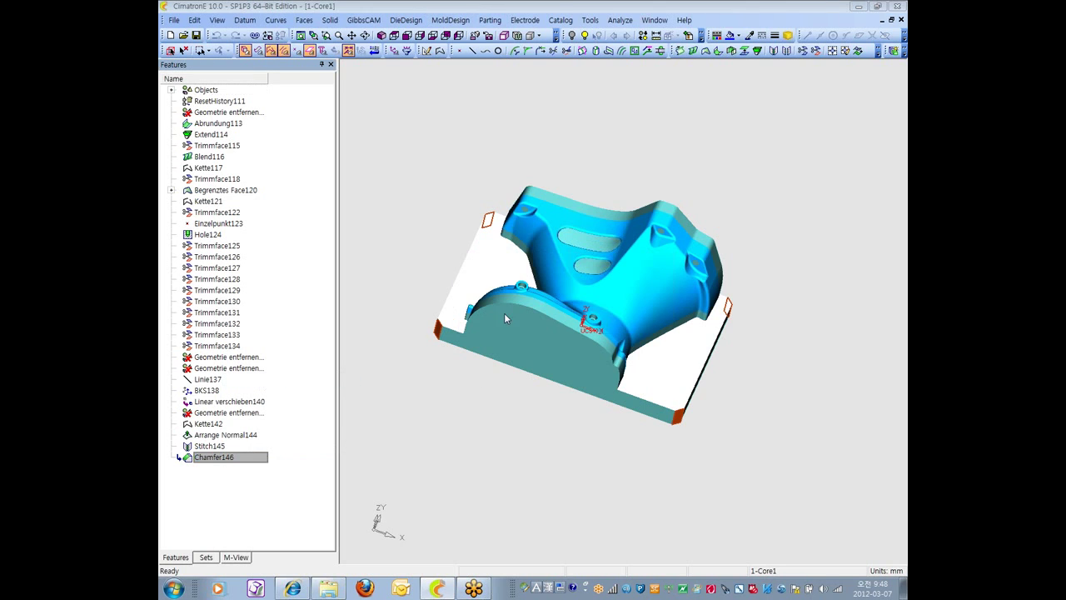
- Check the Update_Mode setting in the general preferences while 1-Core1 is active
{"action": "left_click", "coordinate": [175, 18]}
{"action": "left_click", "coordinate": [409, 88]}
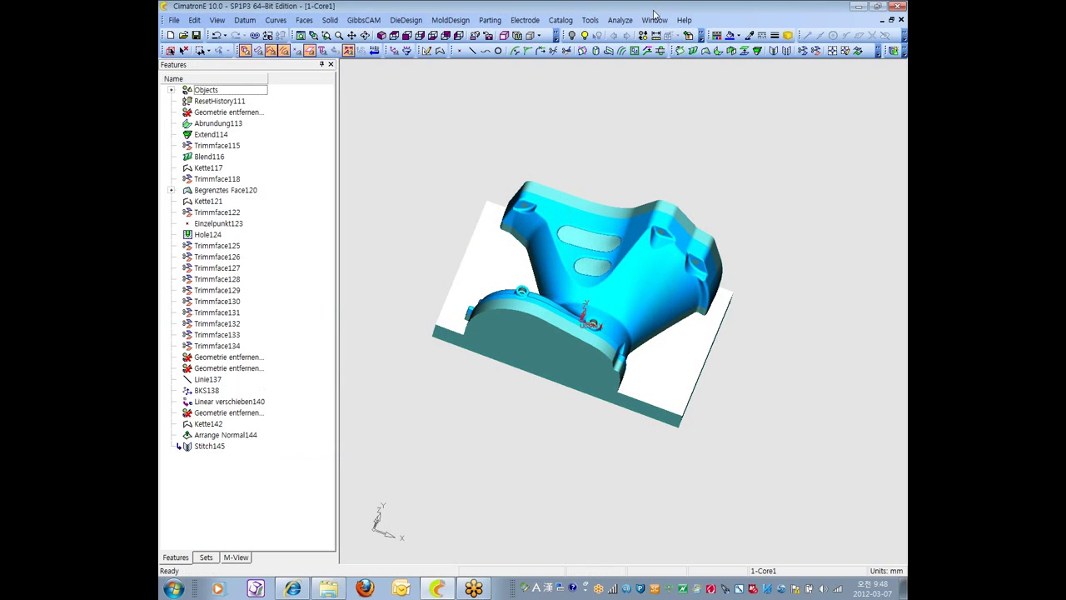
{"action": "left_click", "coordinate": [590, 20]}
{"action": "left_click", "coordinate": [617, 206]}
{"action": "left_click", "coordinate": [367, 218]}
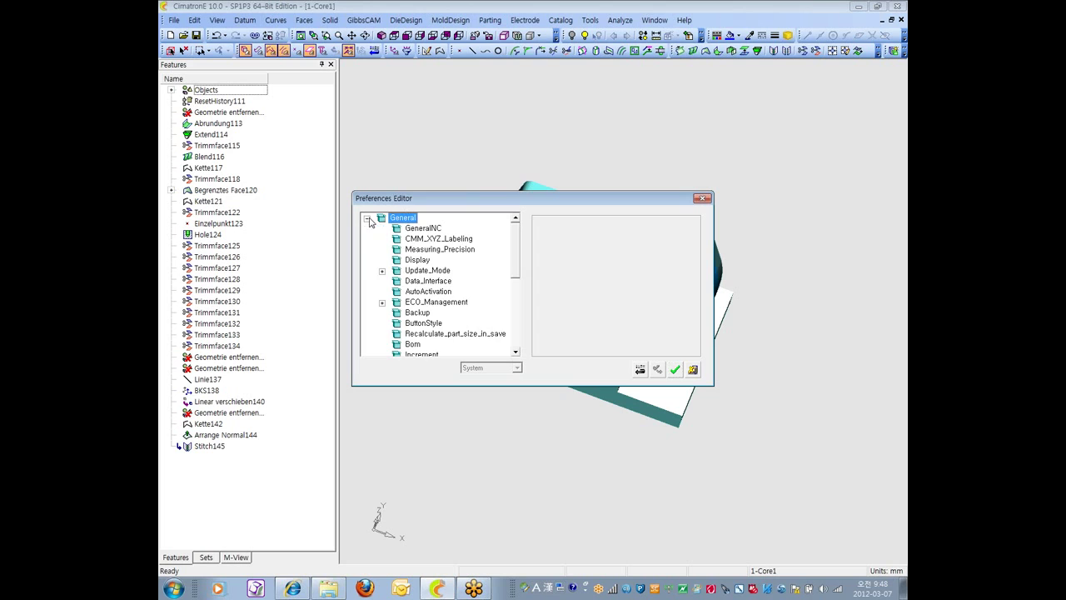
{"action": "left_click", "coordinate": [440, 271]}
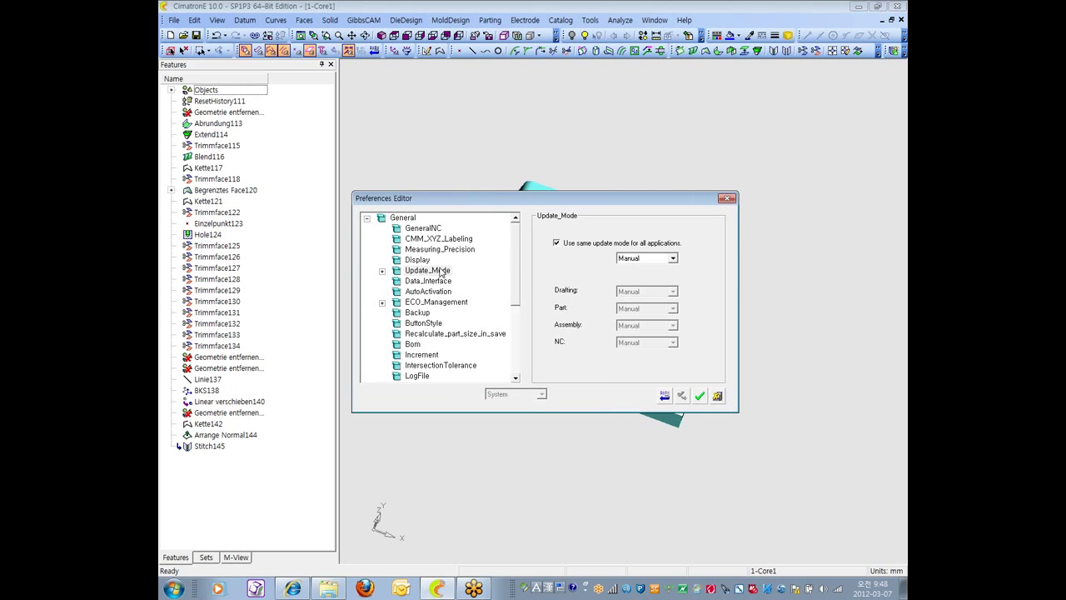
{"action": "left_click", "coordinate": [701, 397]}
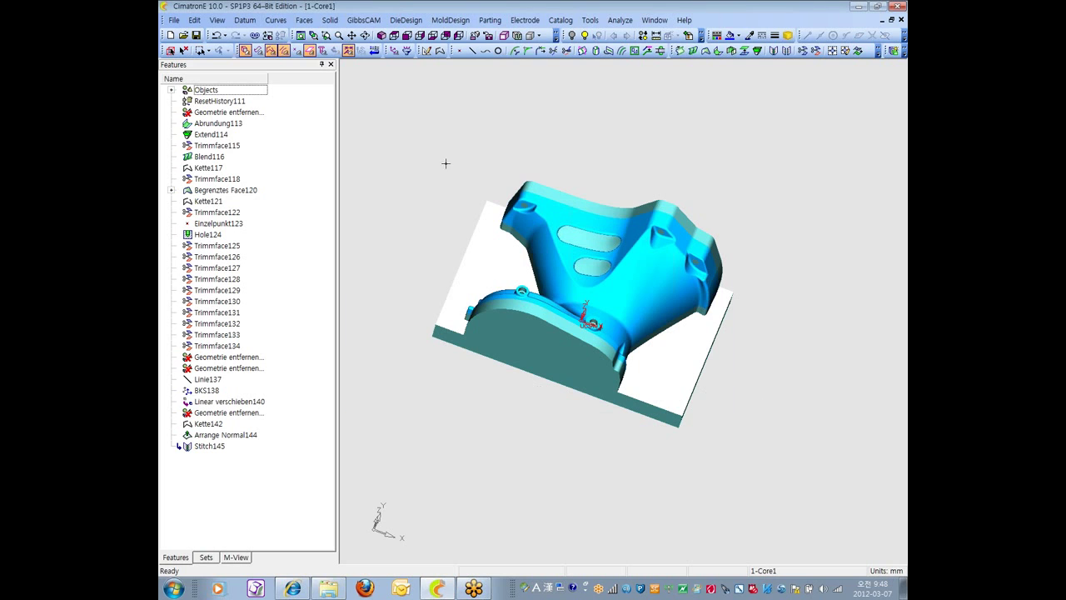
- Export the 1-Core1 model to a new NC document, placing it with the reference model's UCS
{"action": "left_click", "coordinate": [174, 20]}
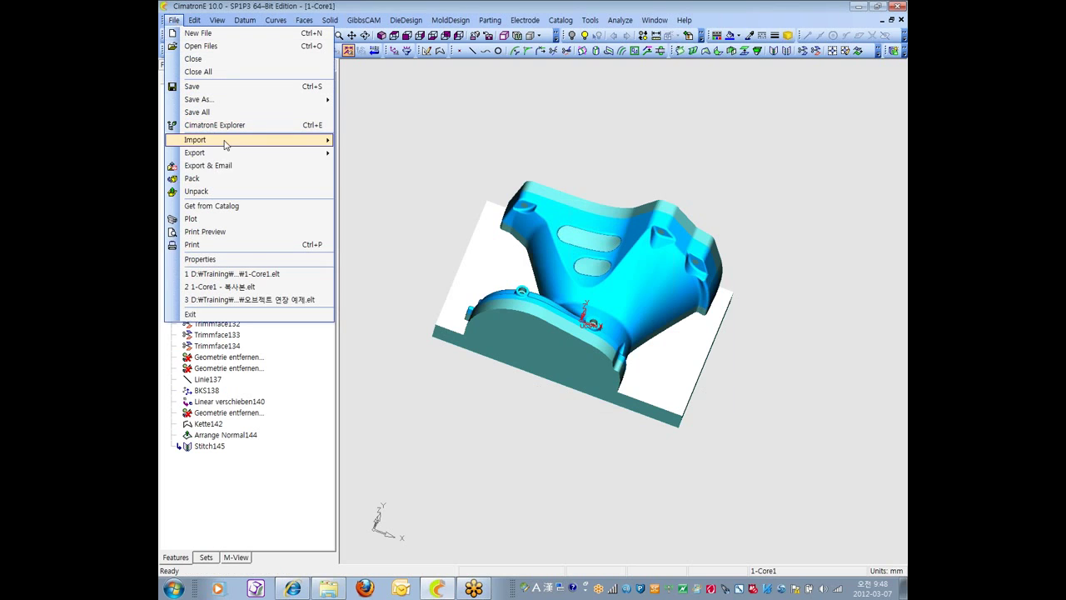
{"action": "mouse_move", "coordinate": [223, 143]}
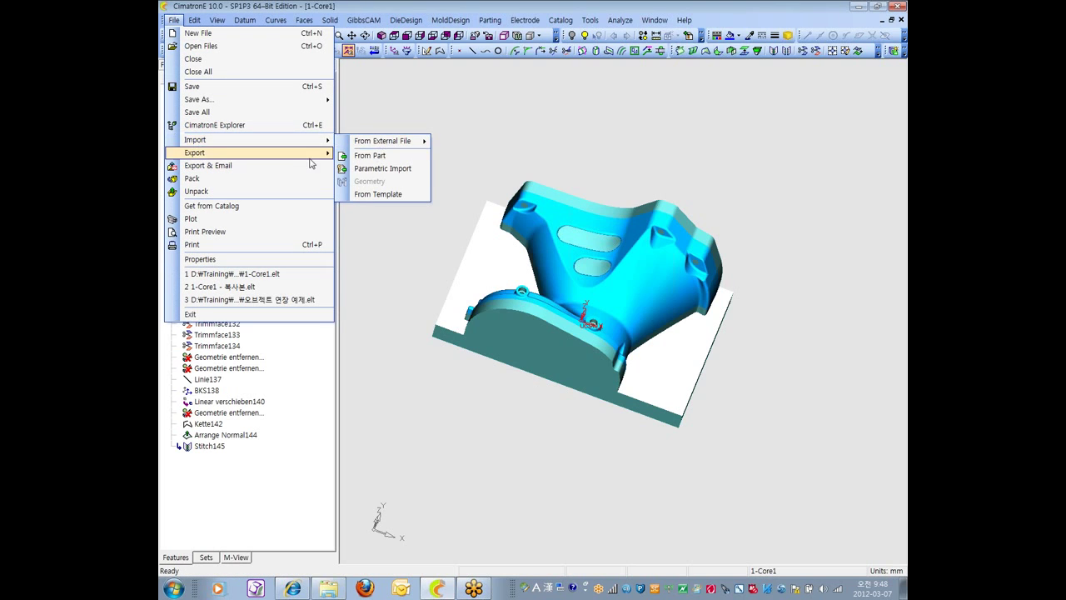
{"action": "mouse_move", "coordinate": [287, 159]}
{"action": "left_click", "coordinate": [371, 193]}
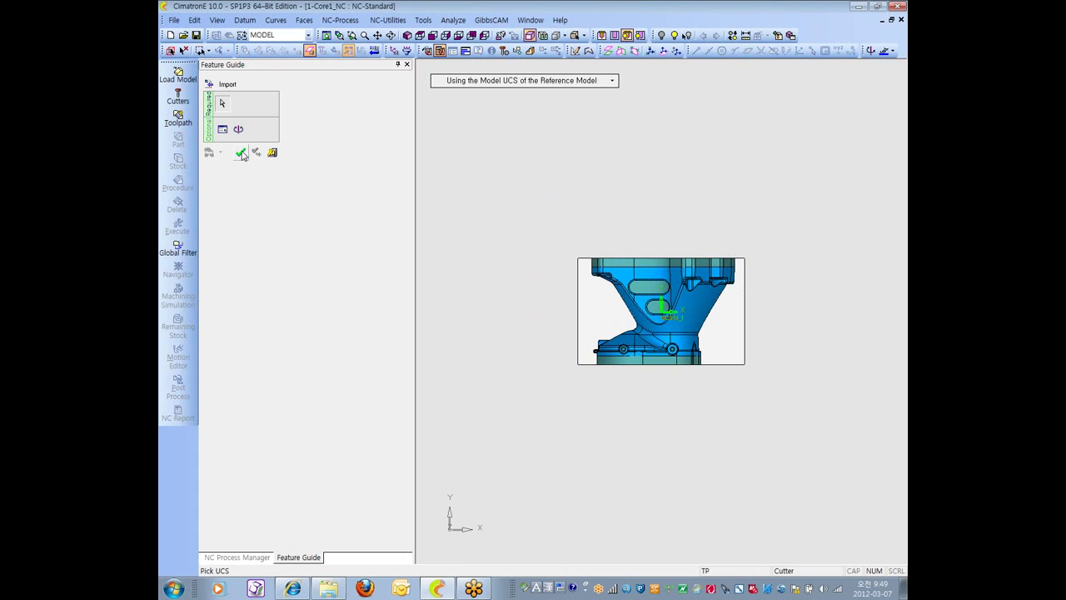
{"action": "left_click", "coordinate": [240, 153]}
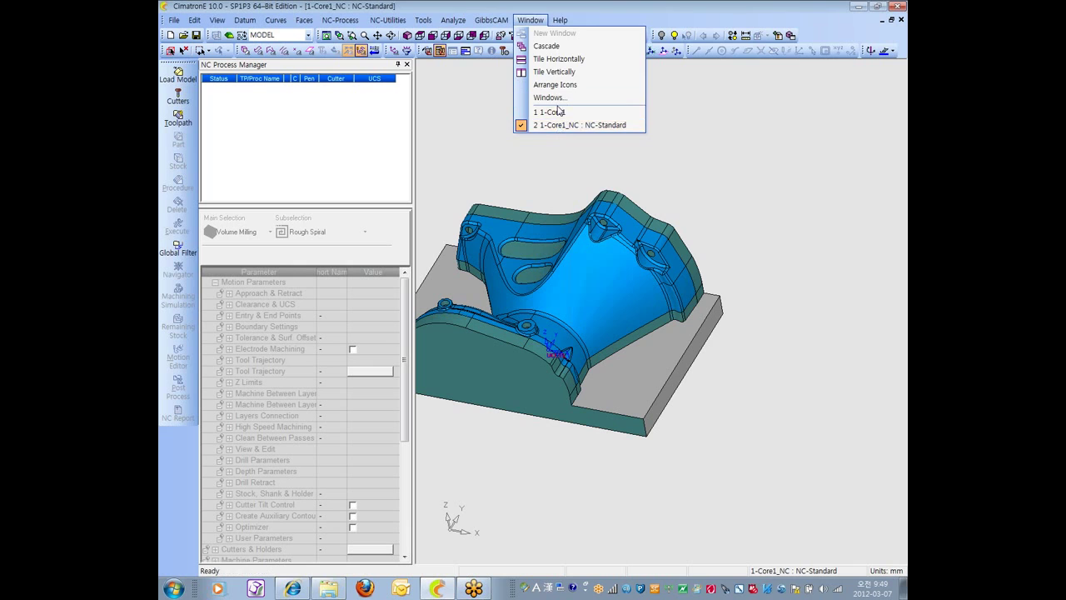
- In the 1-Core1 source part, chamfer the base plate's vertical corner edges symmetrically with a global distance of 5 mm
{"action": "left_click", "coordinate": [554, 111]}
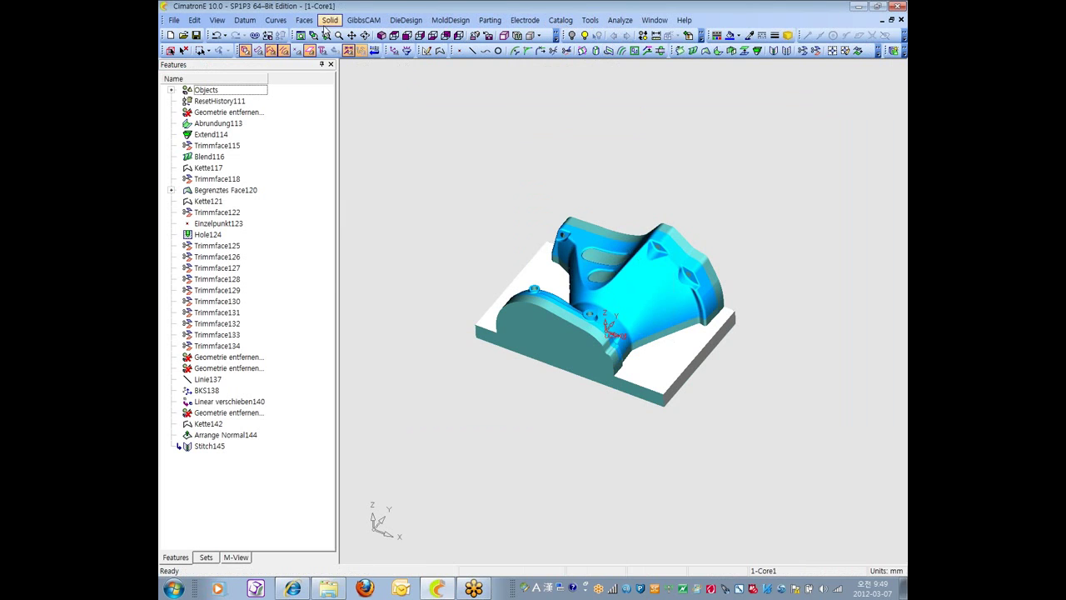
{"action": "left_click", "coordinate": [332, 22]}
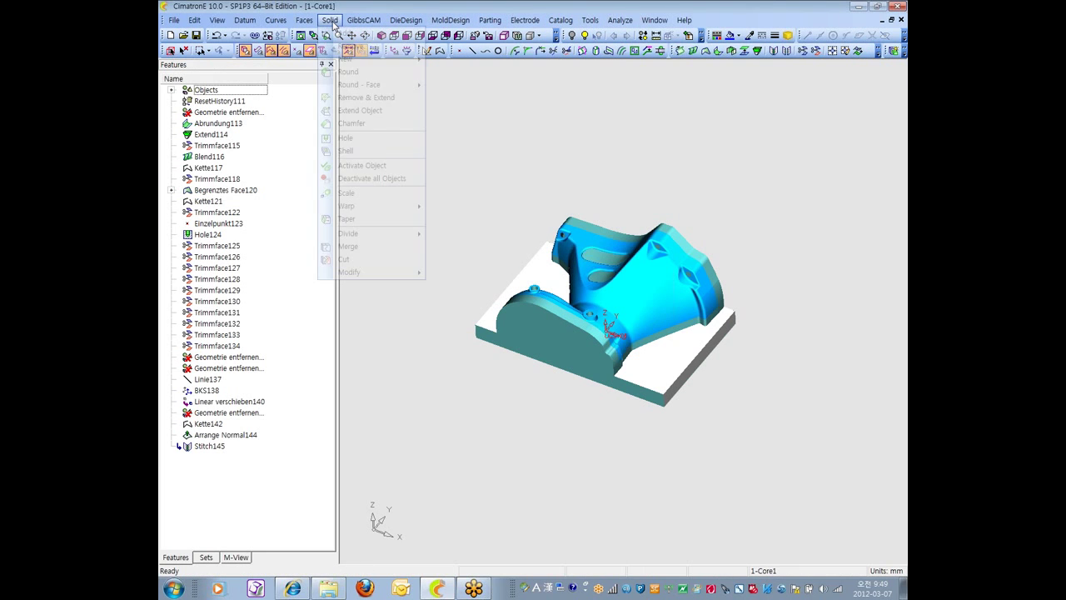
{"action": "left_click", "coordinate": [388, 124]}
{"action": "left_click", "coordinate": [420, 36]}
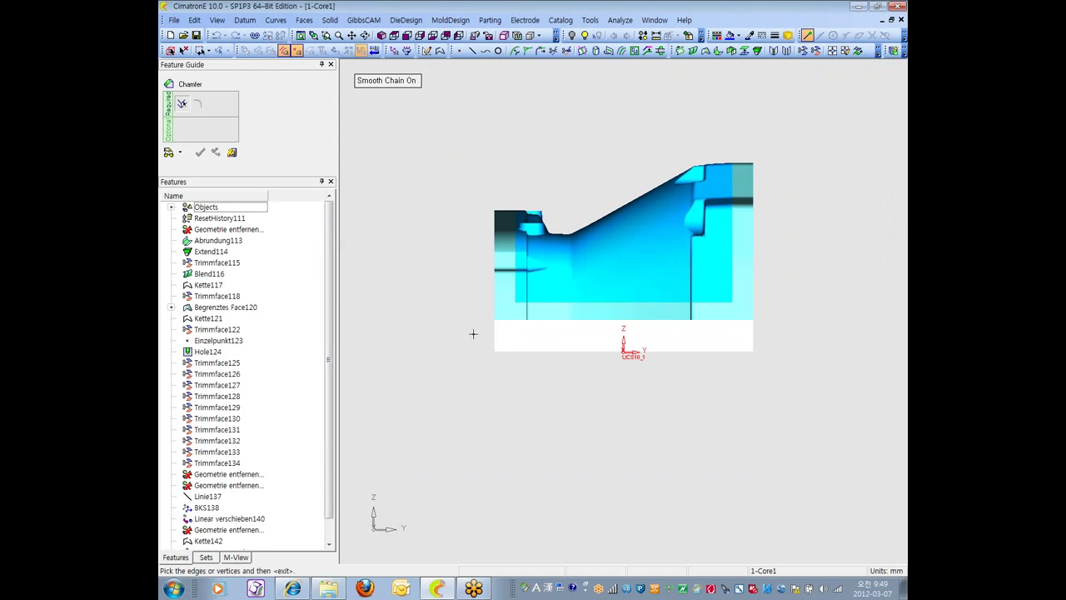
{"action": "left_click", "coordinate": [753, 337]}
{"action": "middle_click", "coordinate": [387, 182]}
{"action": "left_click", "coordinate": [200, 151]}
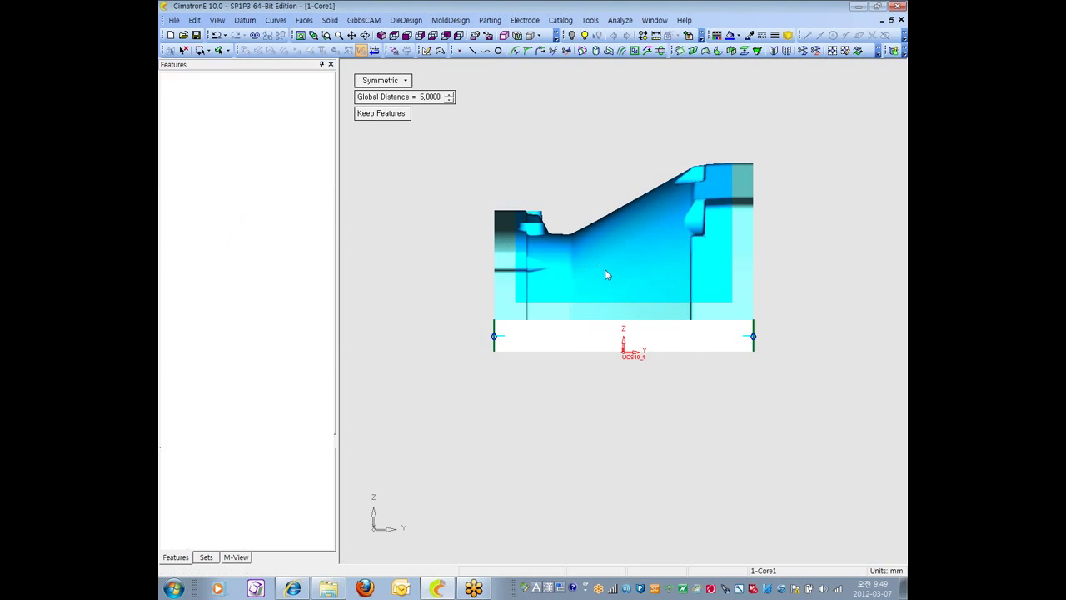
- Switch to the 1-Core1_NC document and update it with the changes from the source part
{"action": "left_click", "coordinate": [650, 20]}
{"action": "left_click", "coordinate": [681, 125]}
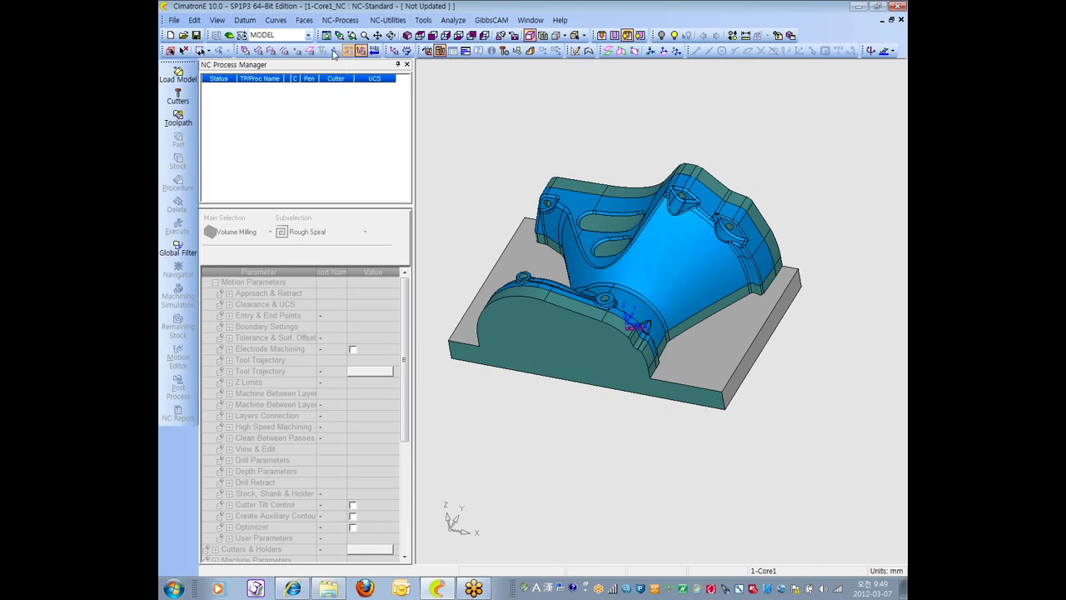
{"action": "left_click", "coordinate": [197, 21]}
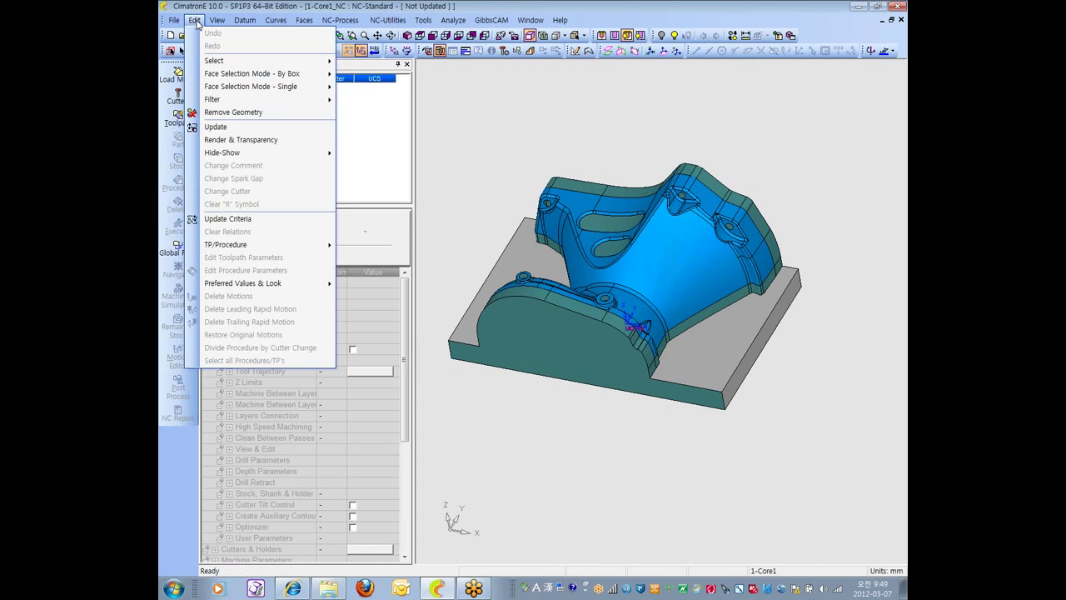
{"action": "left_click", "coordinate": [229, 128]}
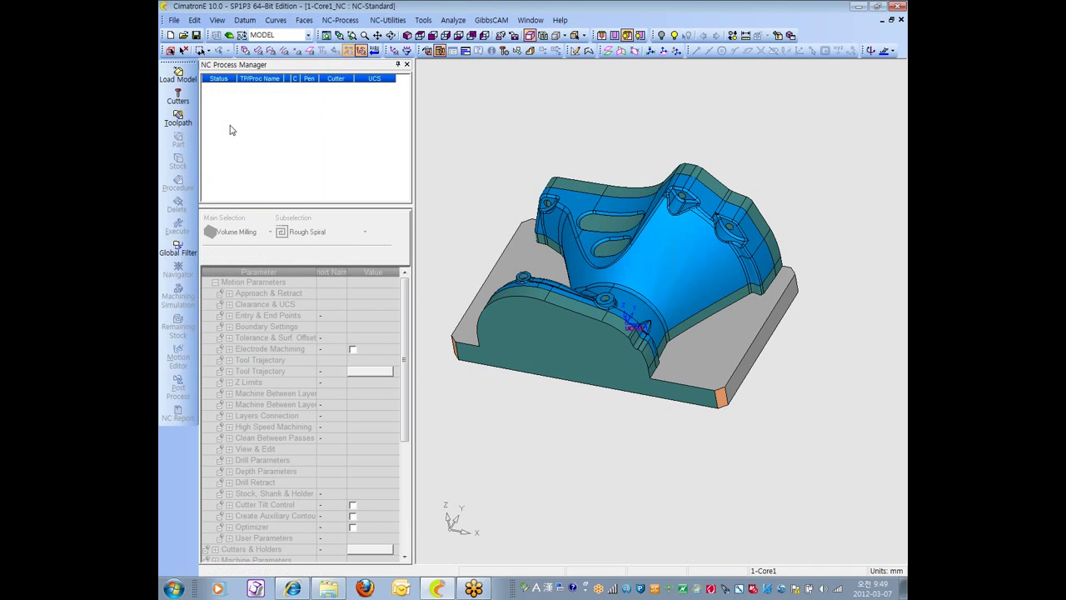
- Switch the NC document to CAD mode and review the commands available for the imported 1-Core1 feature
{"action": "left_click", "coordinate": [229, 36]}
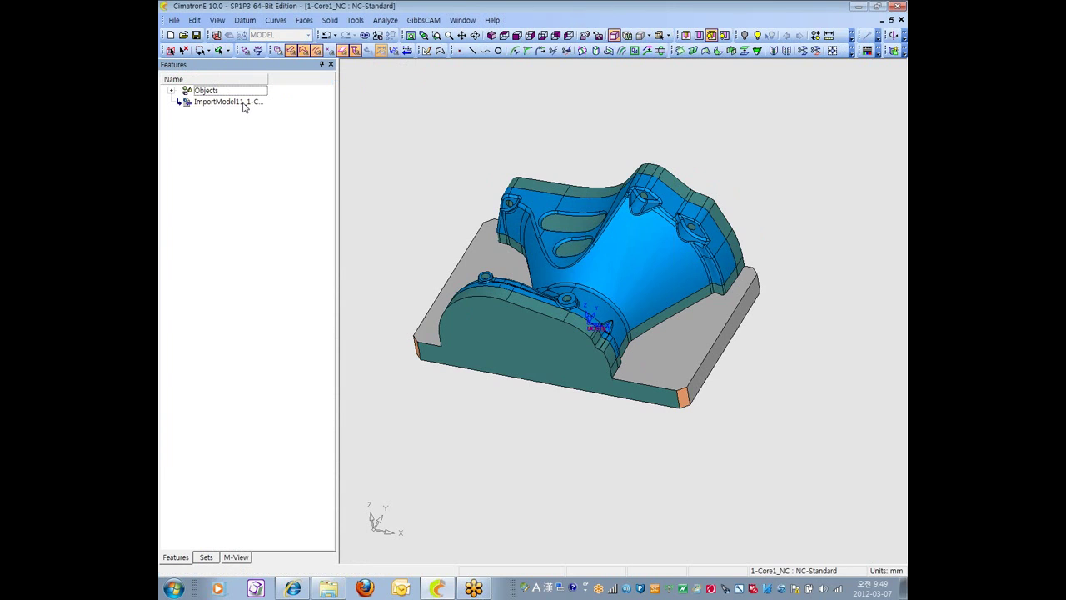
{"action": "right_click", "coordinate": [233, 101]}
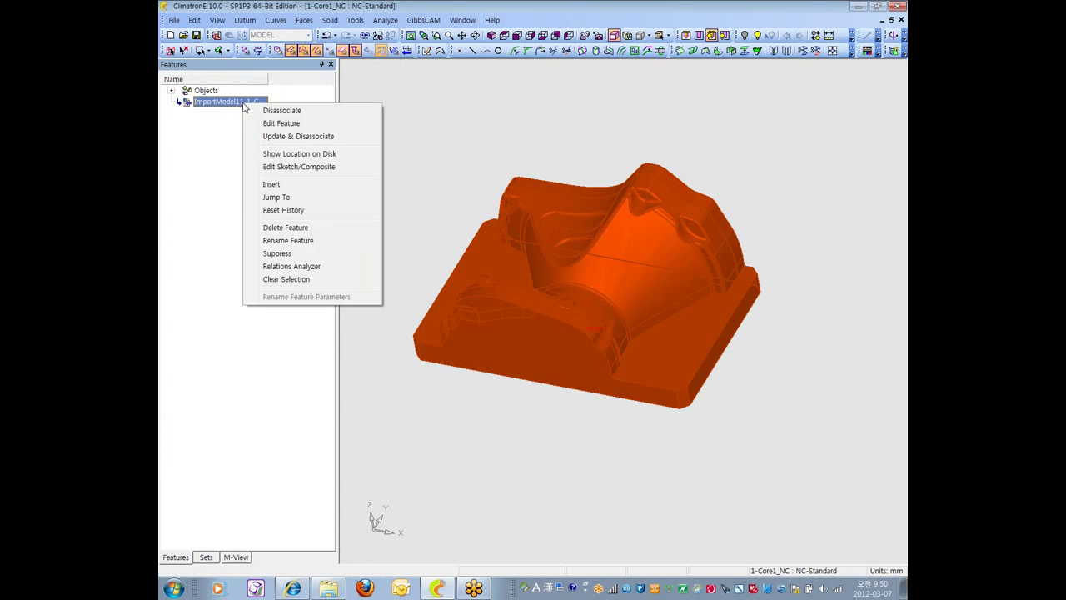
{"action": "key", "text": "Escape"}
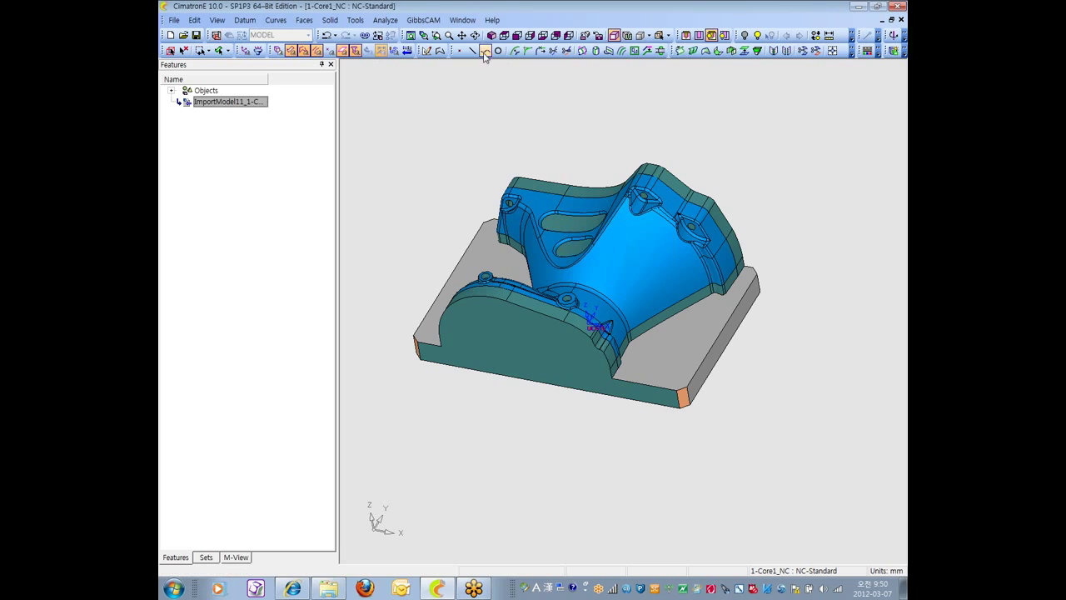
- Close the 1-Core1_NC document without saving its changes
{"action": "left_click", "coordinate": [173, 19]}
{"action": "left_click", "coordinate": [190, 59]}
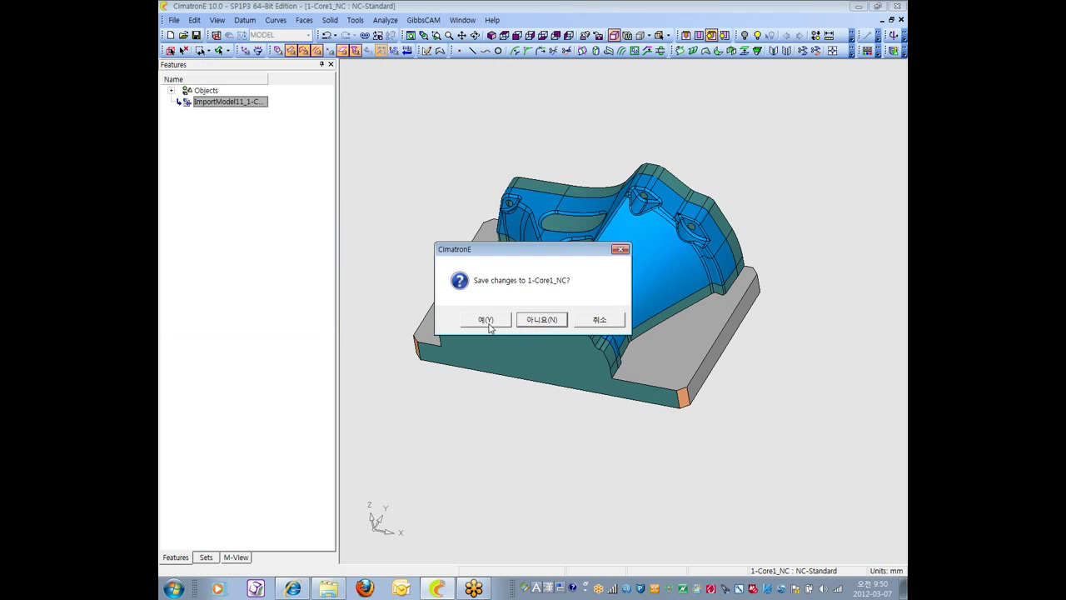
{"action": "left_click", "coordinate": [525, 319]}
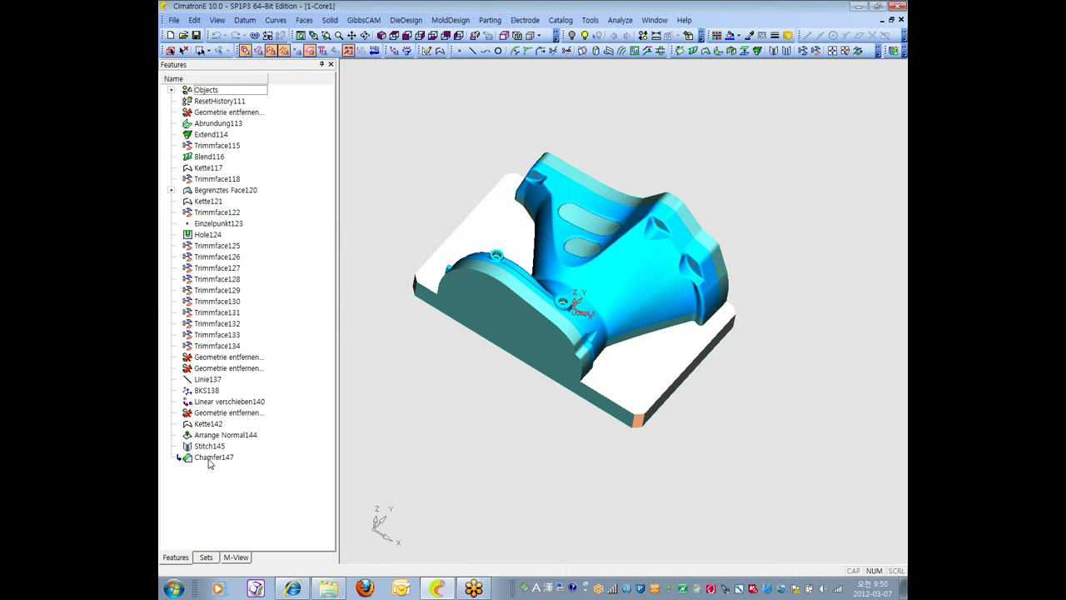
- Delete the corner chamfer feature at the end of the 1-Core1 source part's feature history
{"action": "left_click", "coordinate": [210, 459]}
{"action": "right_click", "coordinate": [211, 460]}
{"action": "left_click", "coordinate": [276, 381]}
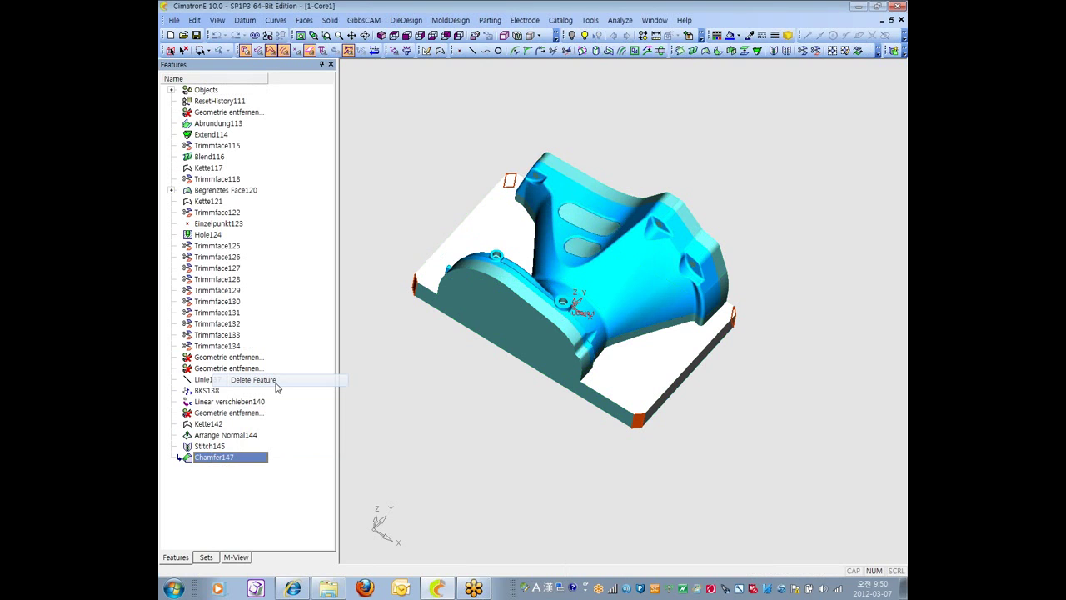
{"action": "key", "text": "Return"}
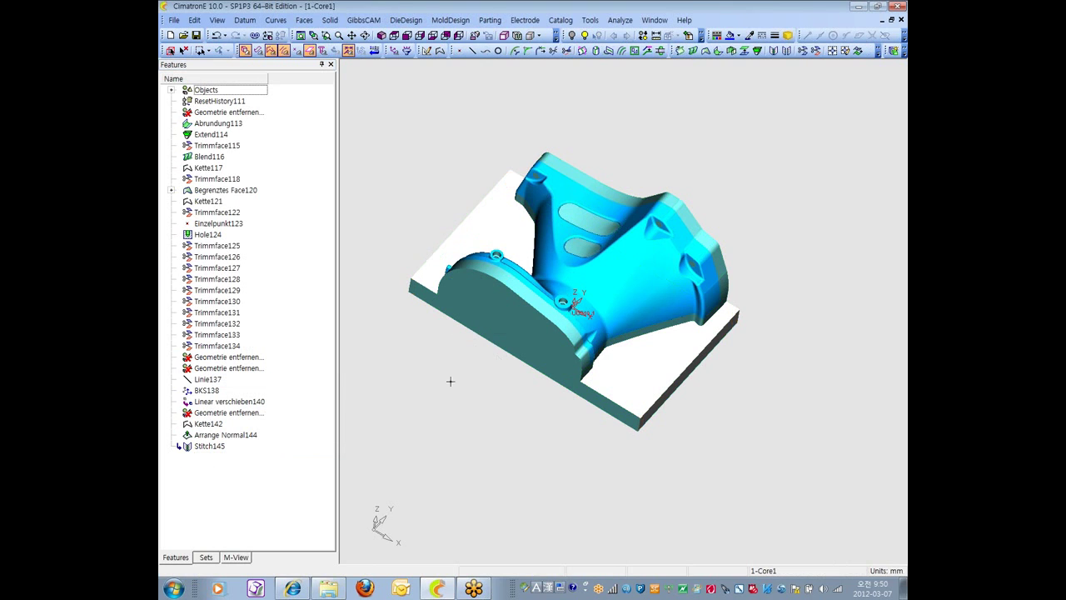
- Set the general Update_Mode preference to SemiAutomatic for all applications
{"action": "left_click", "coordinate": [591, 20]}
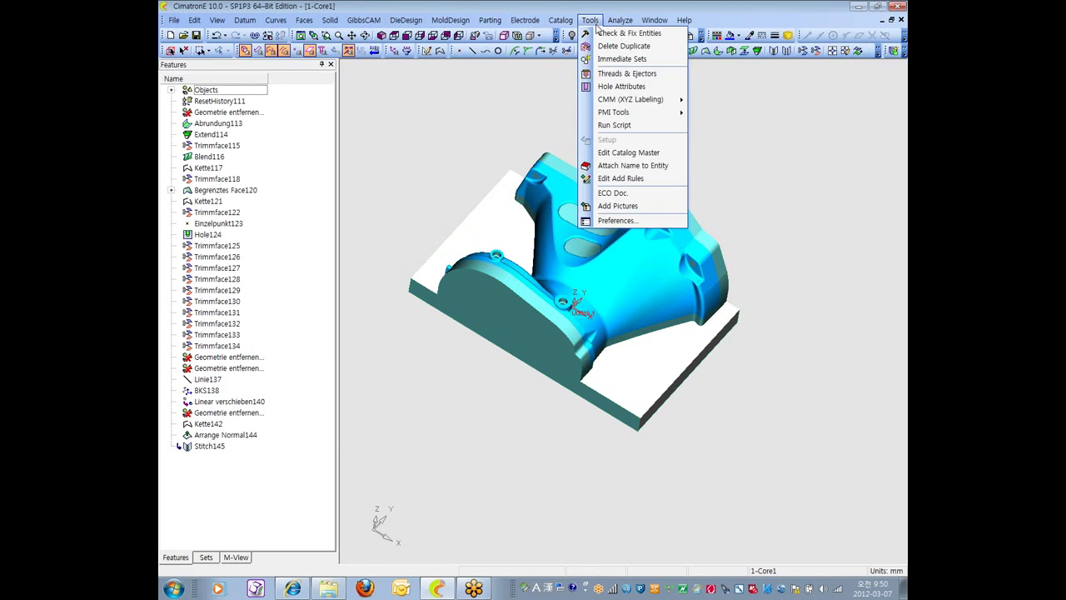
{"action": "left_click", "coordinate": [620, 220]}
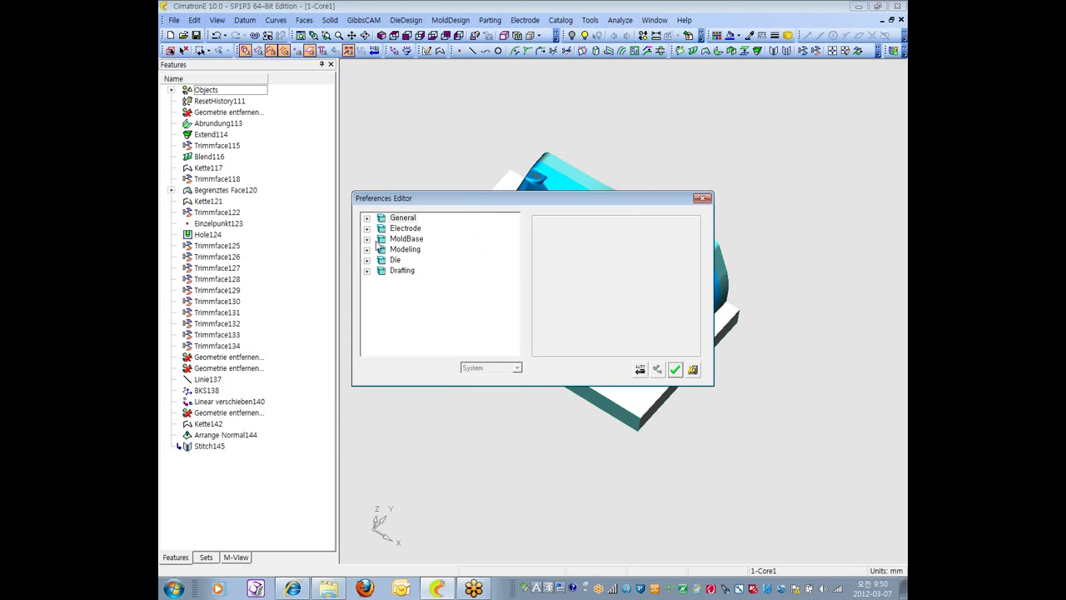
{"action": "left_click", "coordinate": [366, 218]}
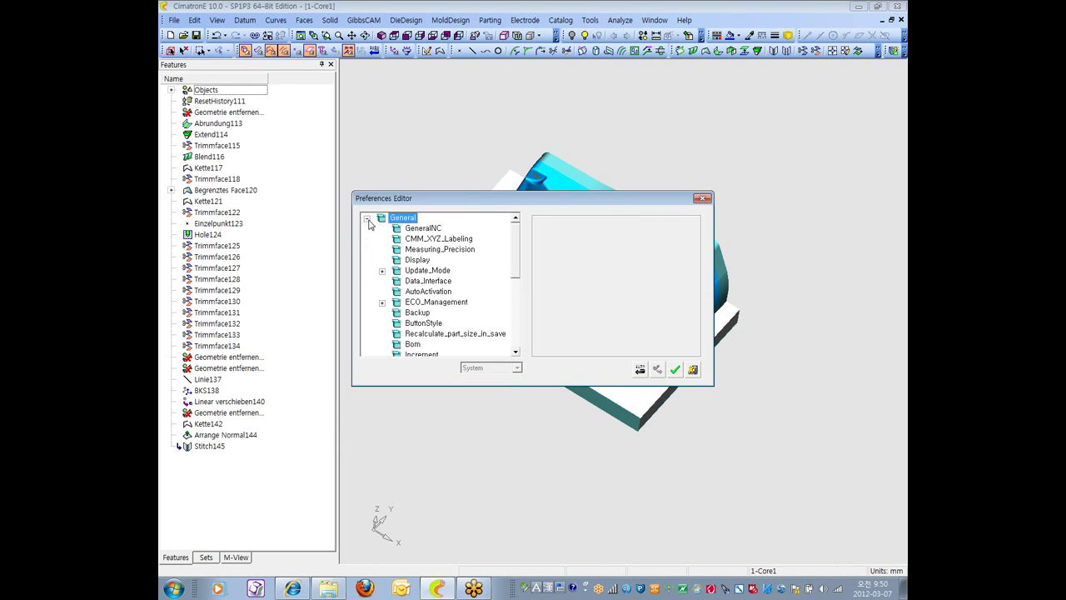
{"action": "left_click", "coordinate": [433, 272]}
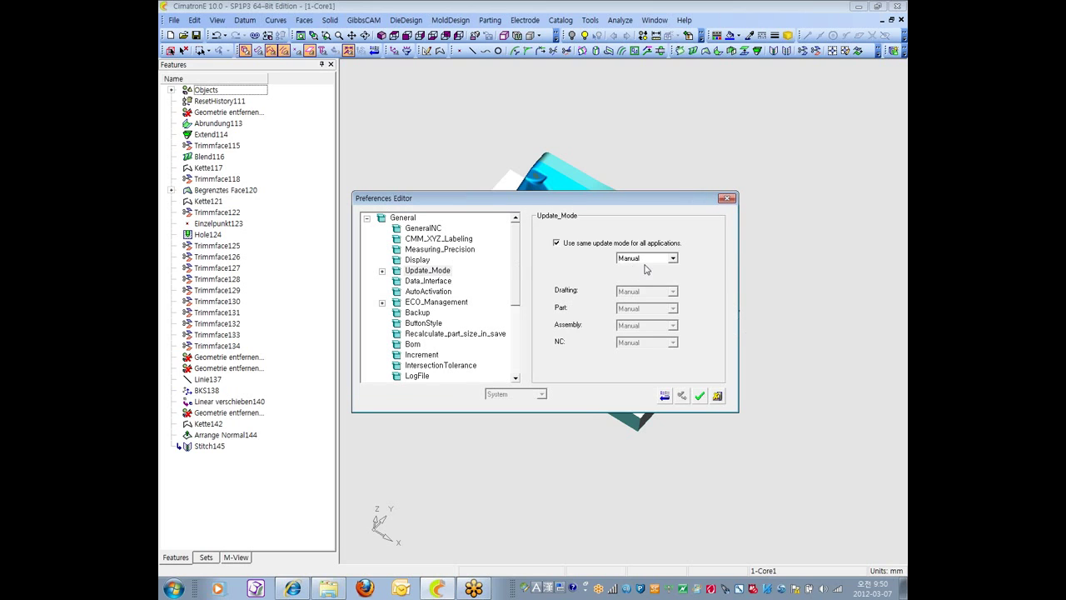
{"action": "left_click", "coordinate": [673, 259]}
{"action": "left_click", "coordinate": [653, 273]}
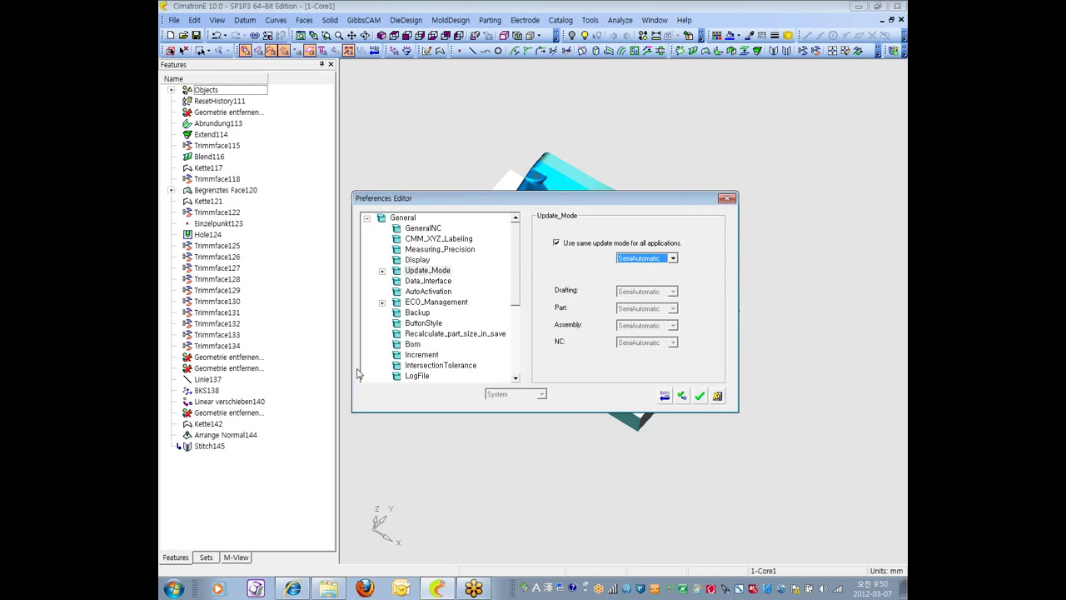
{"action": "left_click", "coordinate": [700, 396]}
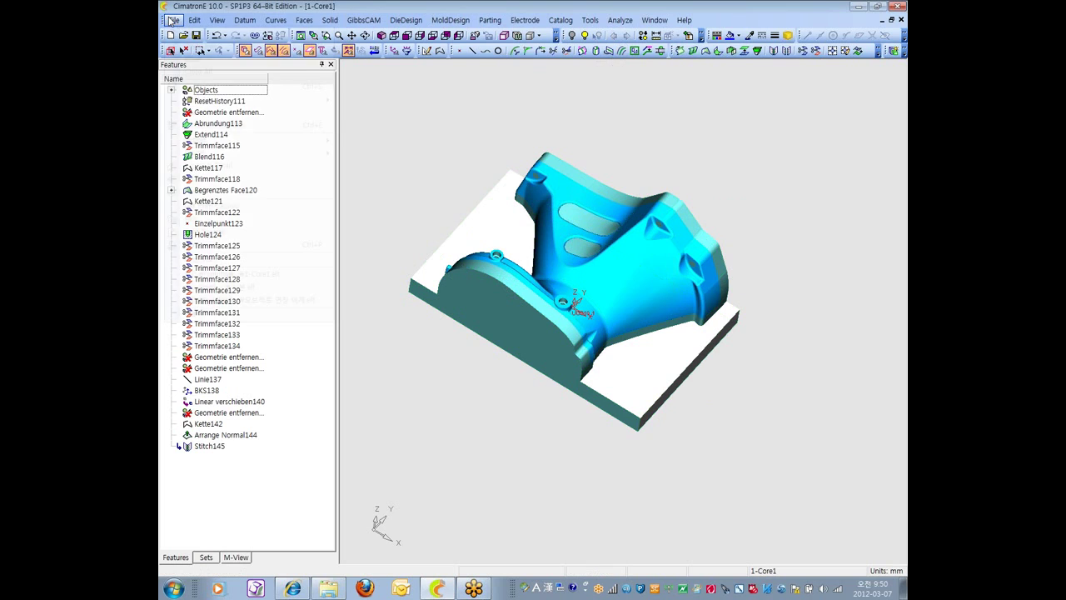
- Export the 1-Core1 model to a new NC document
{"action": "left_click", "coordinate": [172, 19]}
{"action": "mouse_move", "coordinate": [213, 154]}
{"action": "left_click", "coordinate": [404, 198]}
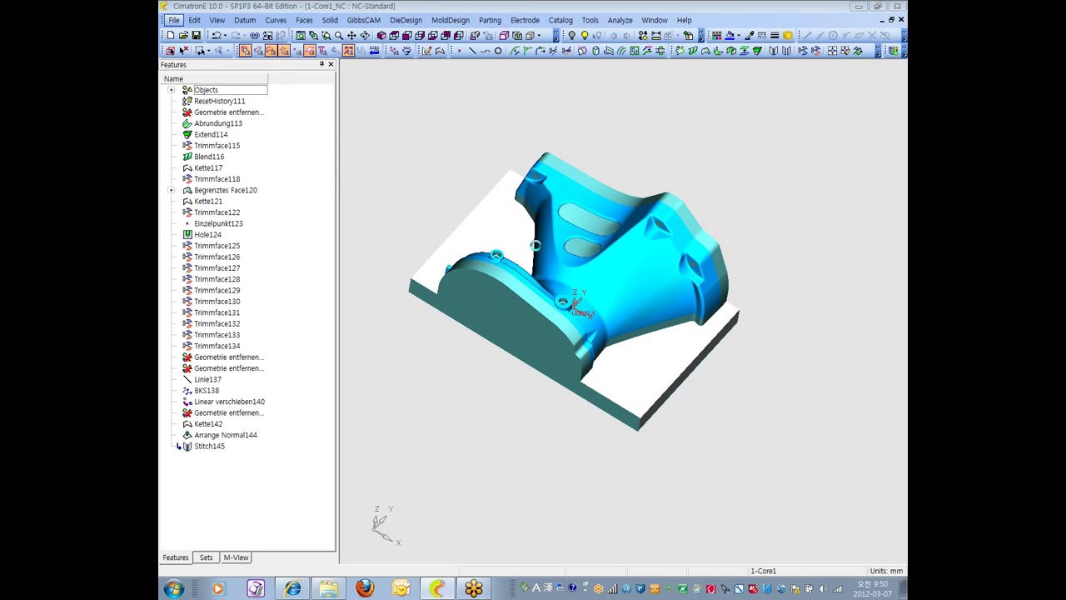
{"action": "left_click", "coordinate": [239, 153]}
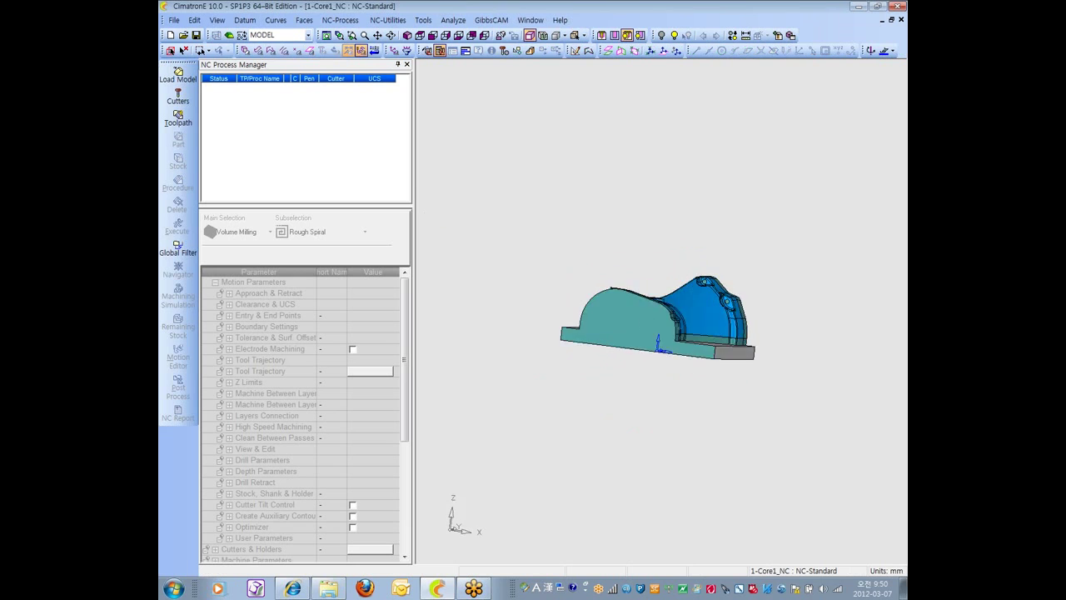
- Switch the NC document to CAD mode and examine the association commands offered for the imported 1-Core1 feature
{"action": "left_click", "coordinate": [229, 36]}
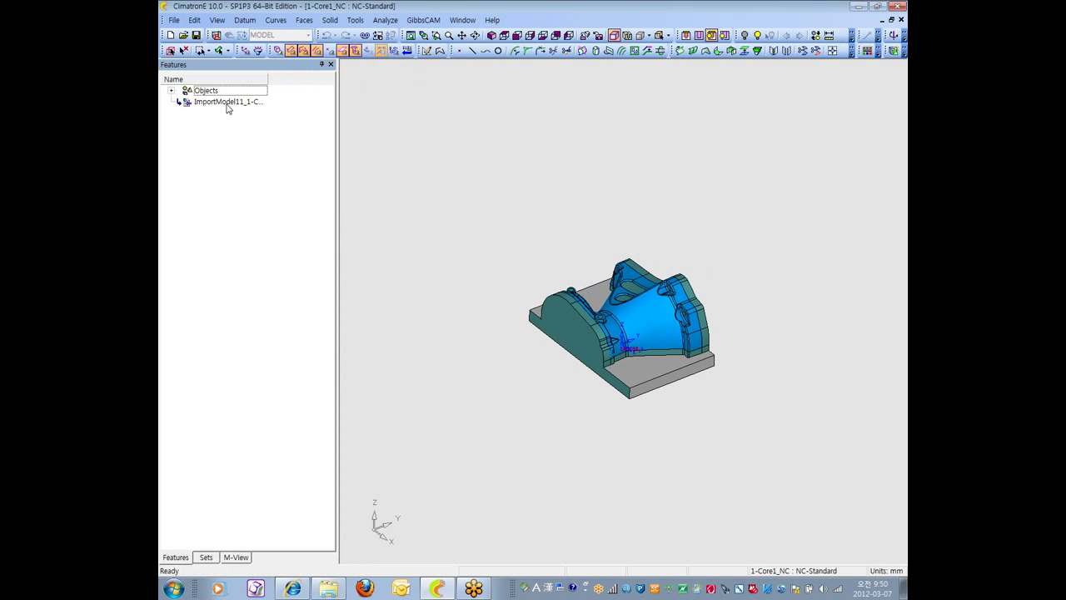
{"action": "right_click", "coordinate": [227, 106]}
{"action": "left_click", "coordinate": [236, 135]}
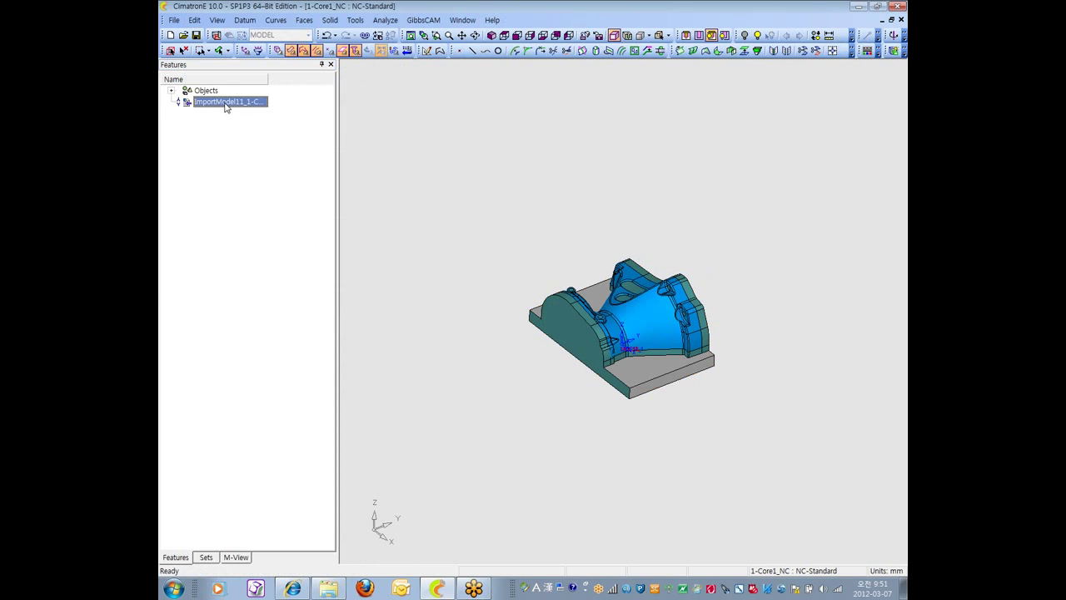
{"action": "right_click", "coordinate": [227, 107]}
{"action": "left_click", "coordinate": [236, 221]}
{"action": "right_click", "coordinate": [240, 103]}
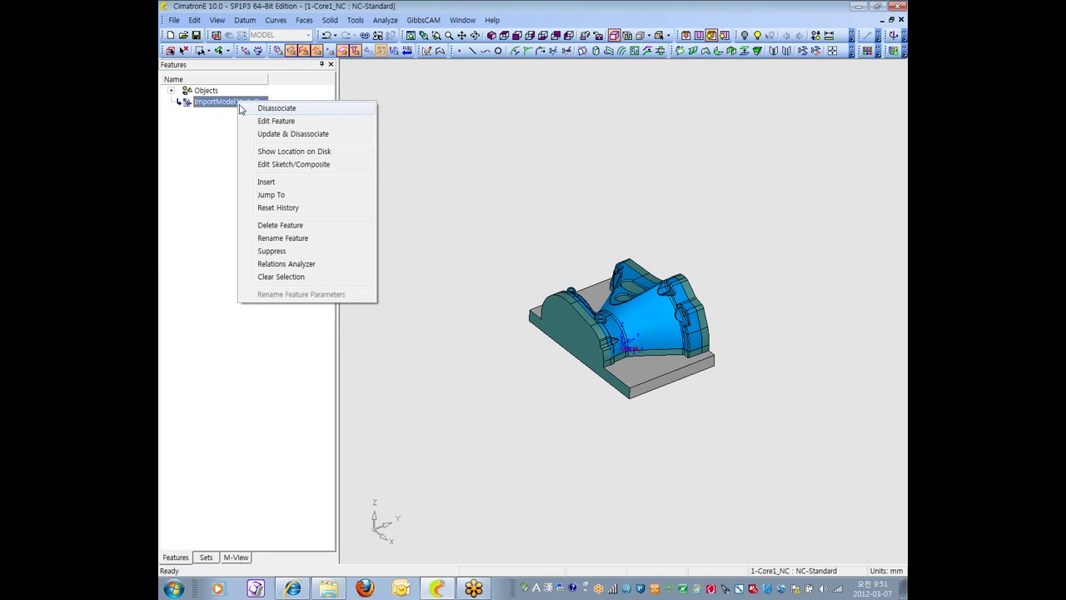
{"action": "left_click", "coordinate": [262, 121]}
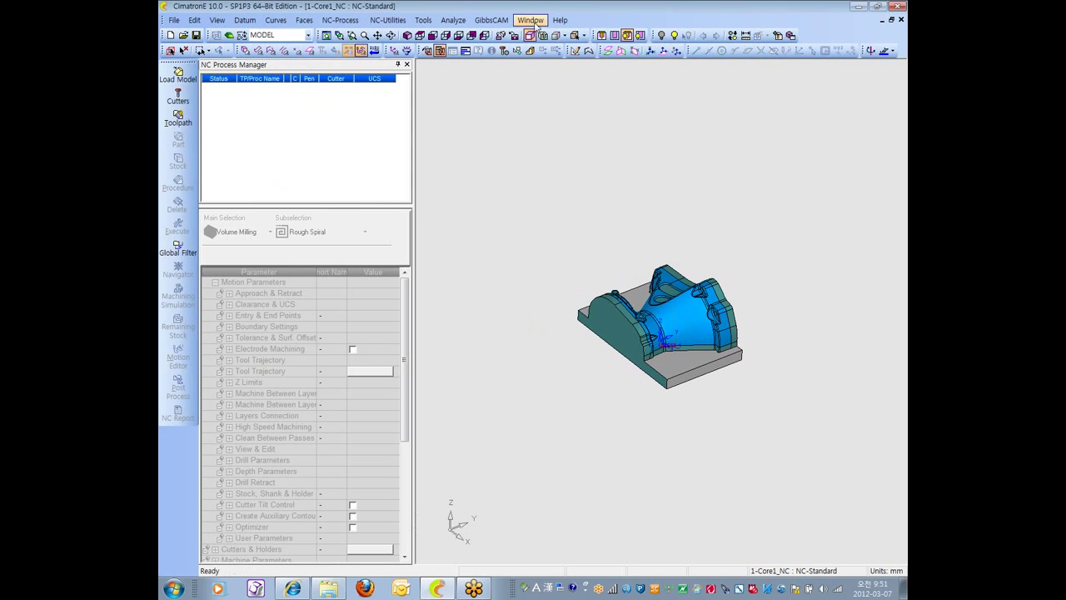
- In the 1-Core1 source part, chamfer the four vertical corner edges of the base plate
{"action": "left_click", "coordinate": [531, 20]}
{"action": "left_click", "coordinate": [549, 112]}
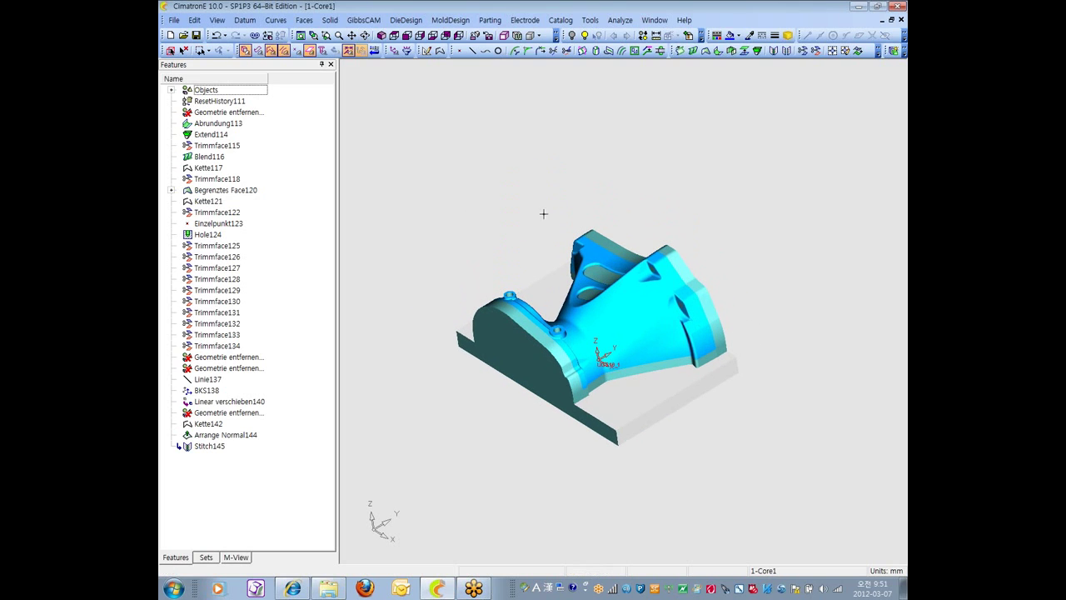
{"action": "left_click", "coordinate": [326, 21]}
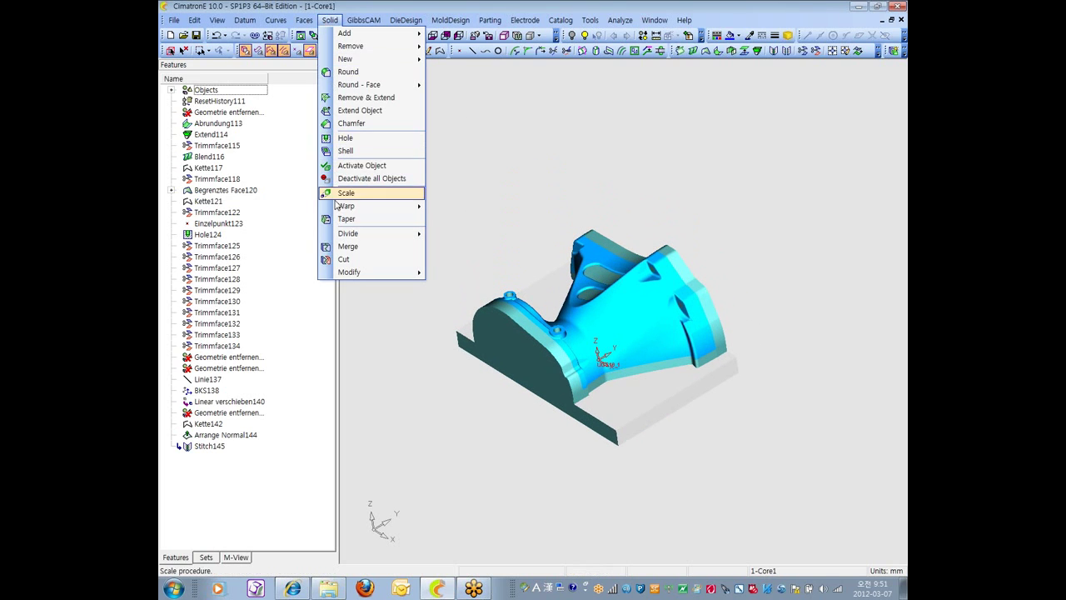
{"action": "left_click", "coordinate": [361, 126]}
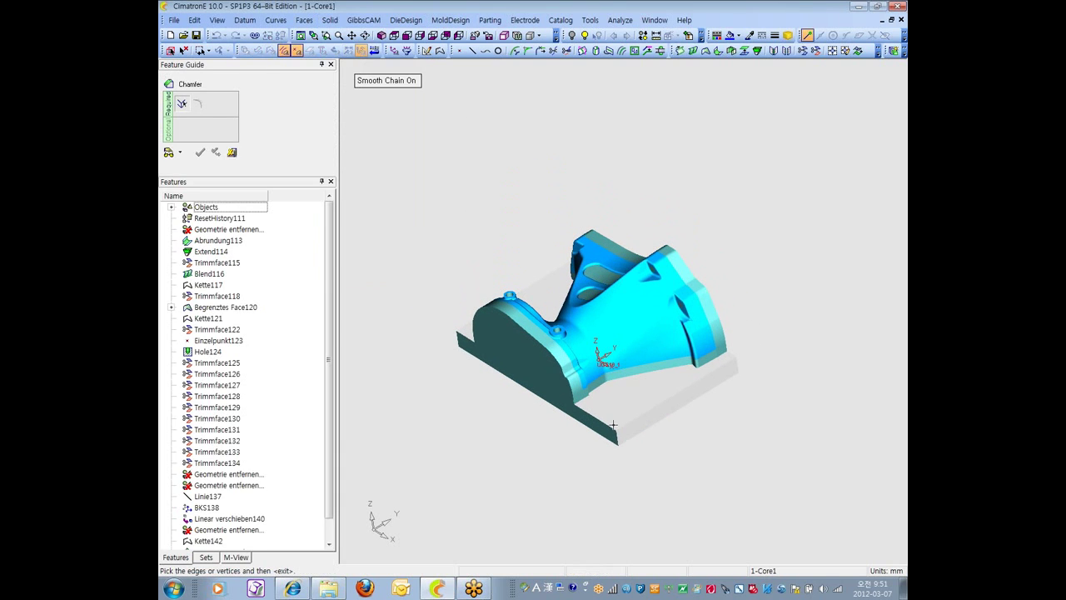
{"action": "left_click", "coordinate": [420, 35]}
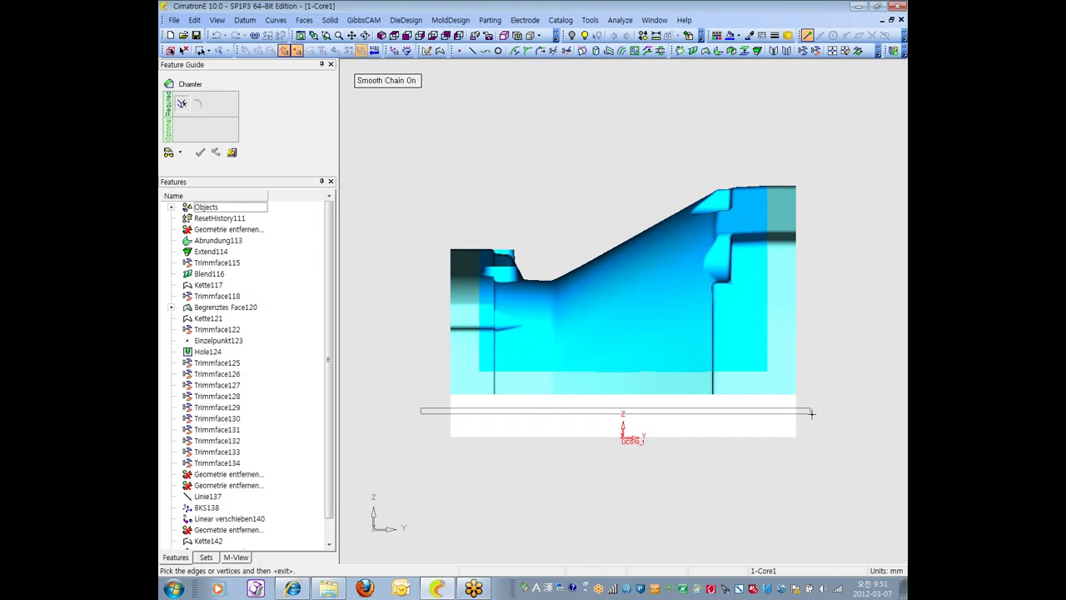
{"action": "left_click", "coordinate": [675, 404]}
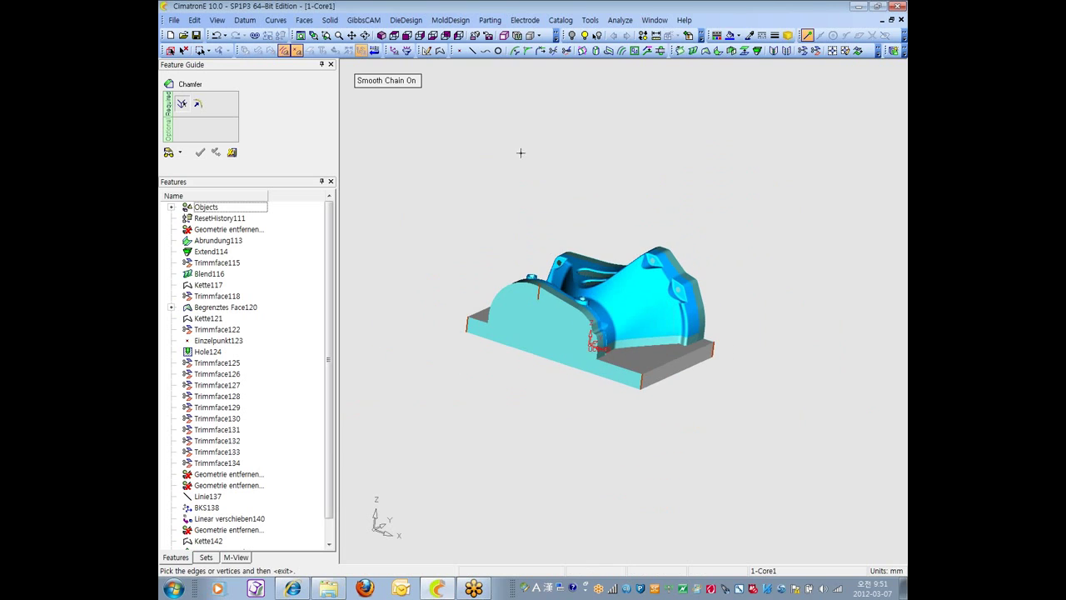
{"action": "middle_click", "coordinate": [518, 152]}
{"action": "left_click", "coordinate": [200, 154]}
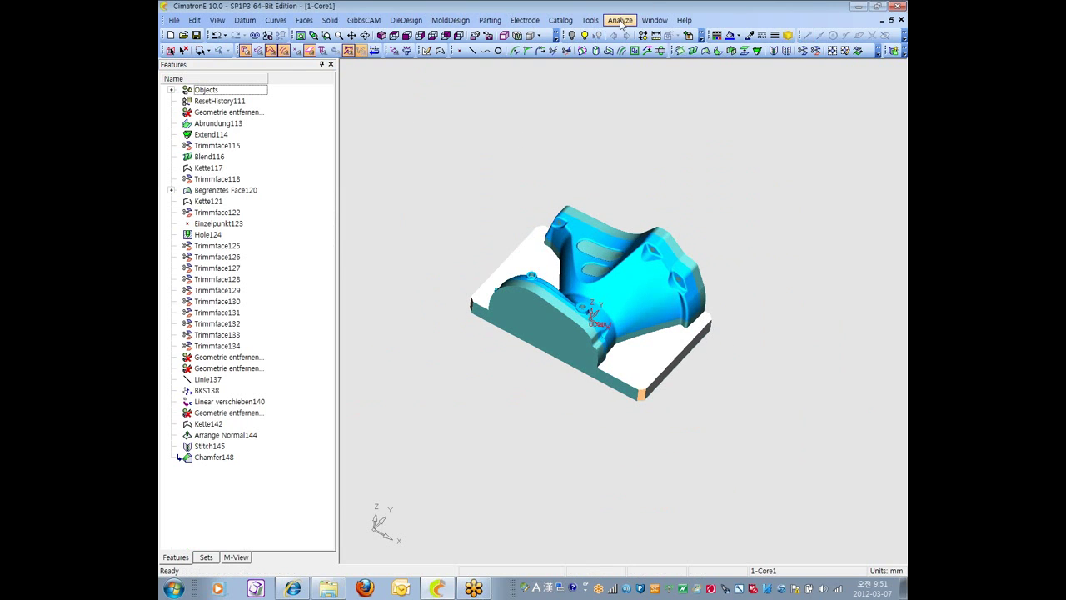
- Switch to the 1-Core1_NC document and update it with the source part's changes
{"action": "left_click", "coordinate": [655, 20]}
{"action": "left_click", "coordinate": [687, 114]}
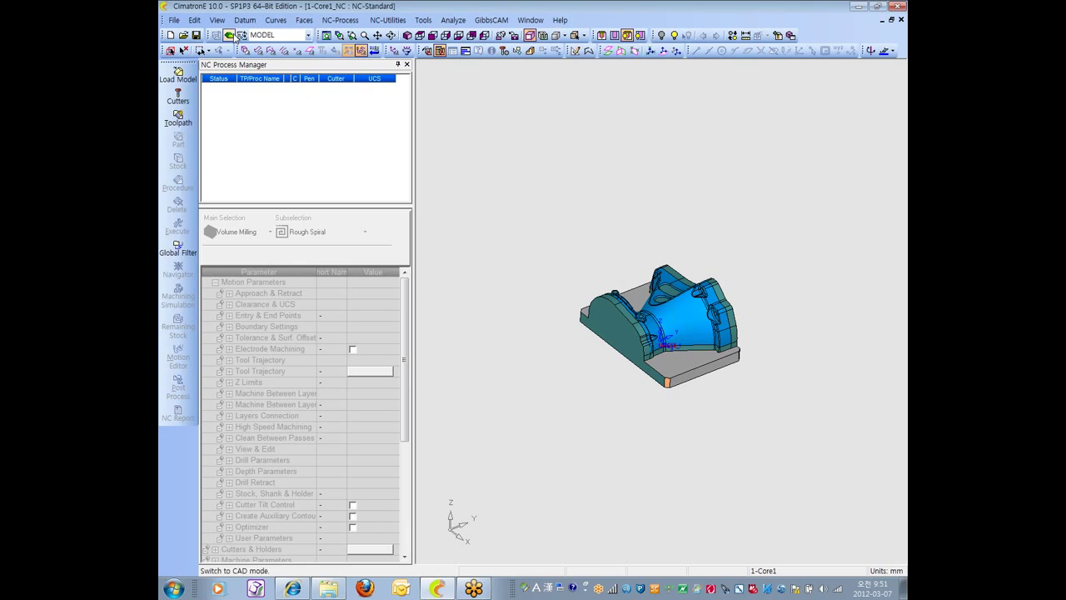
{"action": "left_click", "coordinate": [195, 20]}
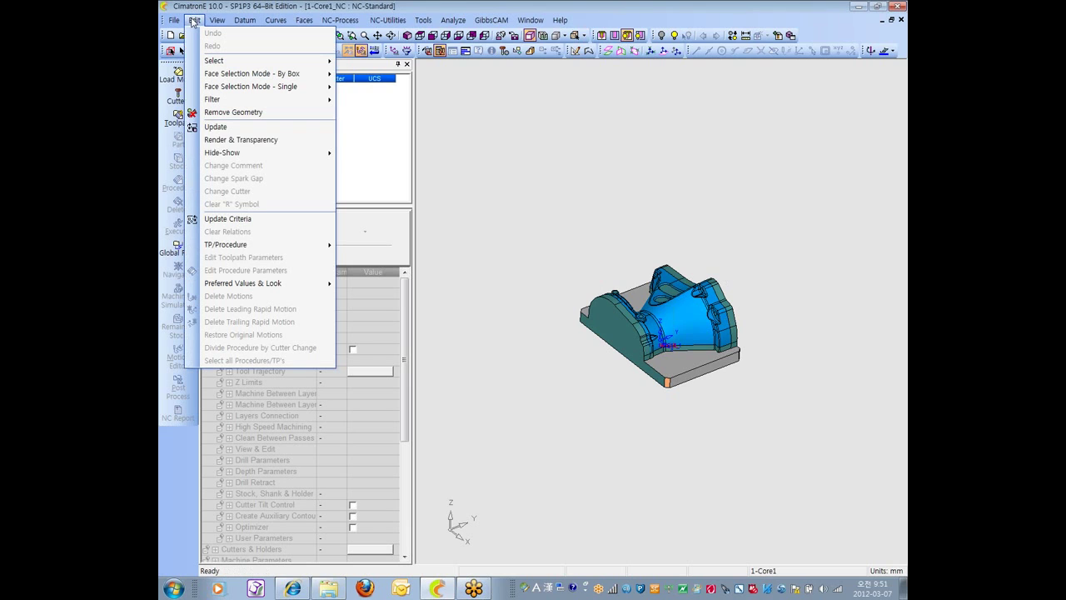
{"action": "left_click", "coordinate": [220, 129]}
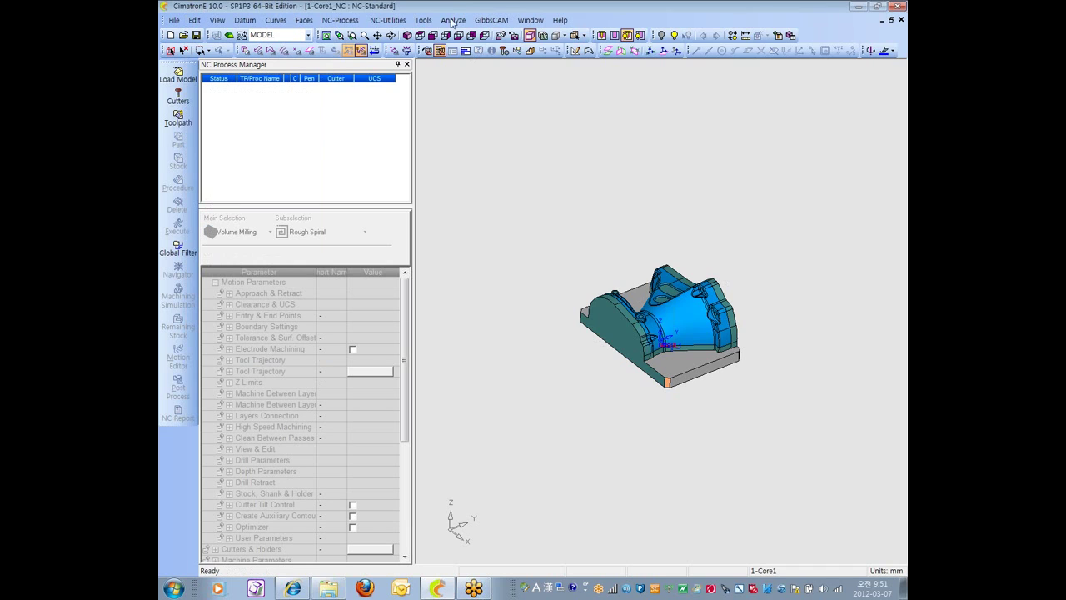
{"action": "left_click", "coordinate": [531, 20]}
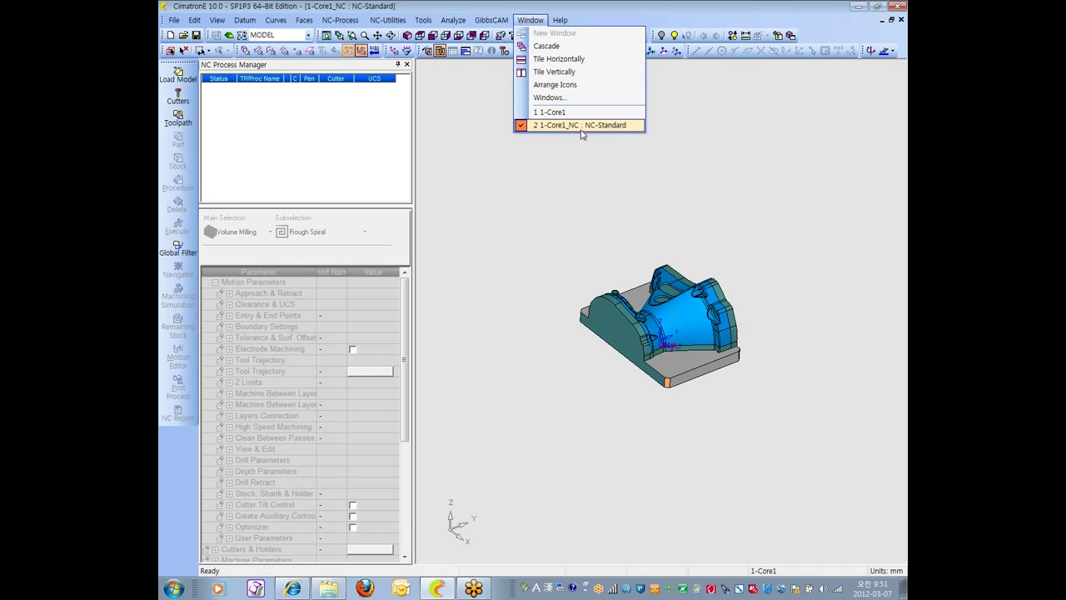
{"action": "left_click", "coordinate": [543, 173]}
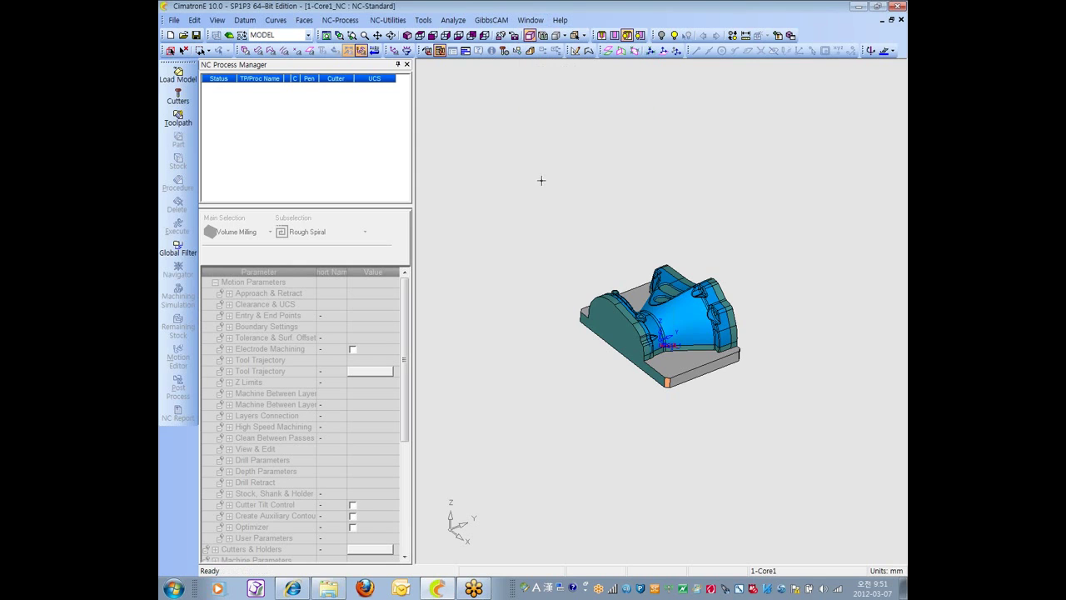
- Check the general Update_Mode preference in the NC document and leave the settings without applying changes
{"action": "left_click", "coordinate": [424, 20]}
{"action": "left_click", "coordinate": [452, 184]}
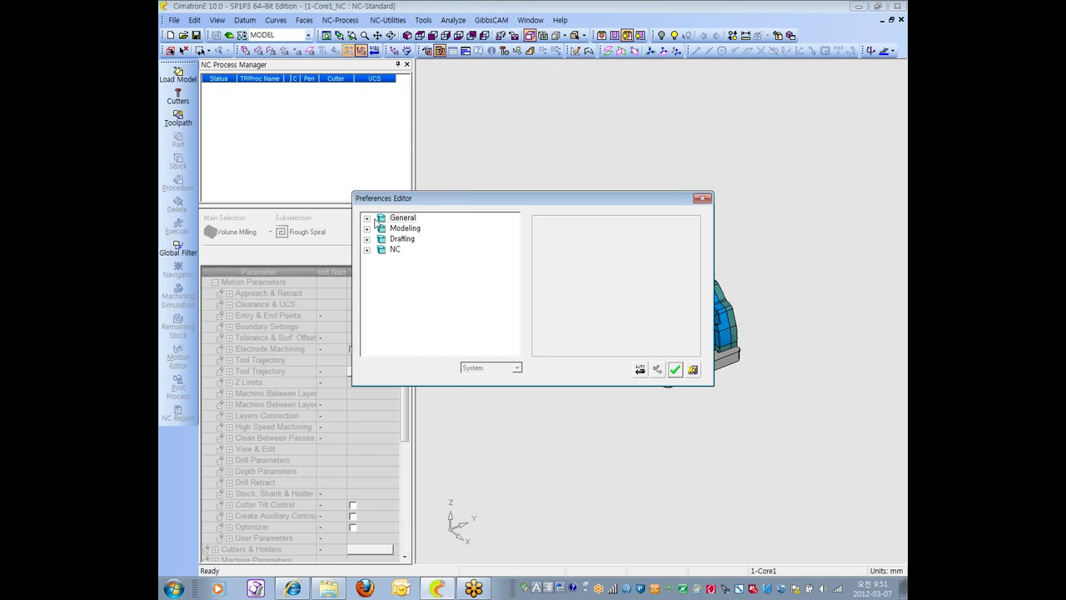
{"action": "left_click", "coordinate": [367, 218]}
{"action": "left_click", "coordinate": [423, 270]}
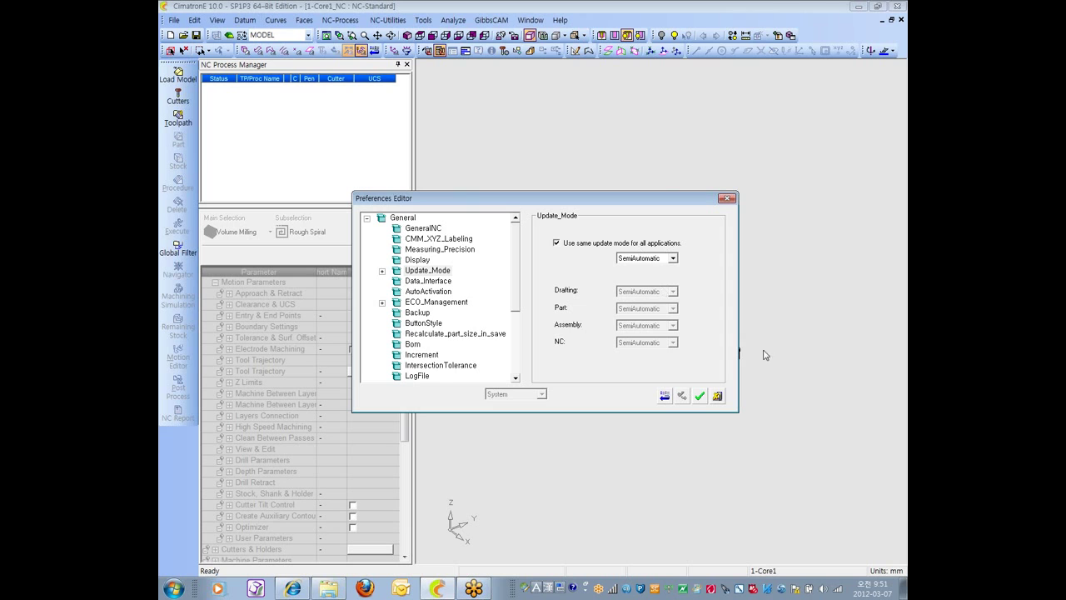
{"action": "left_click", "coordinate": [717, 396]}
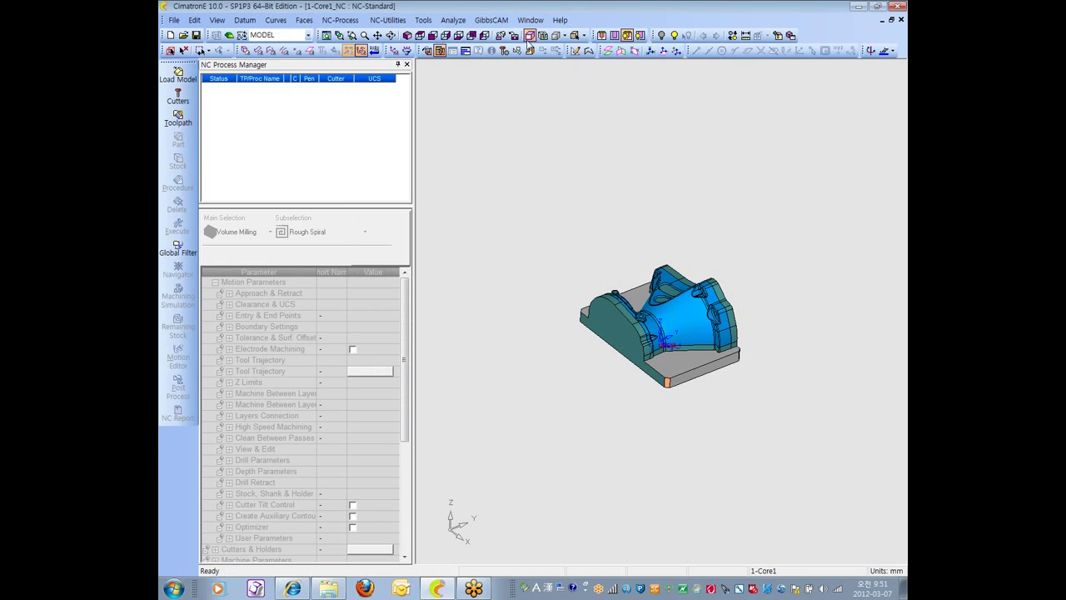
- In the 1-Core1 source part, create three single points on the base plate's flat face beside the core's narrow waist
{"action": "left_click", "coordinate": [530, 20]}
{"action": "left_click", "coordinate": [558, 110]}
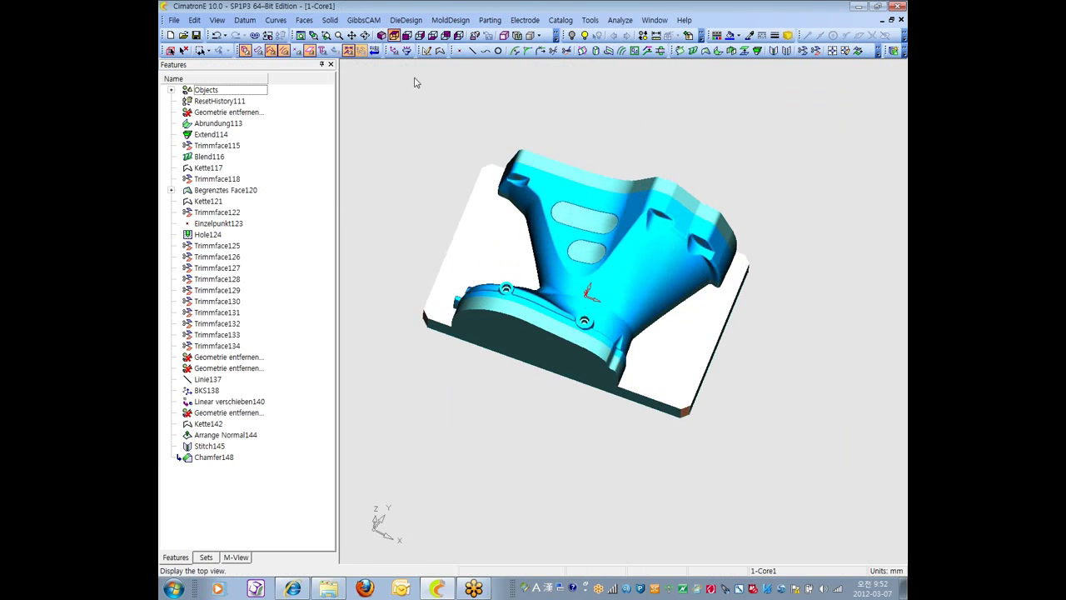
{"action": "left_click", "coordinate": [279, 21]}
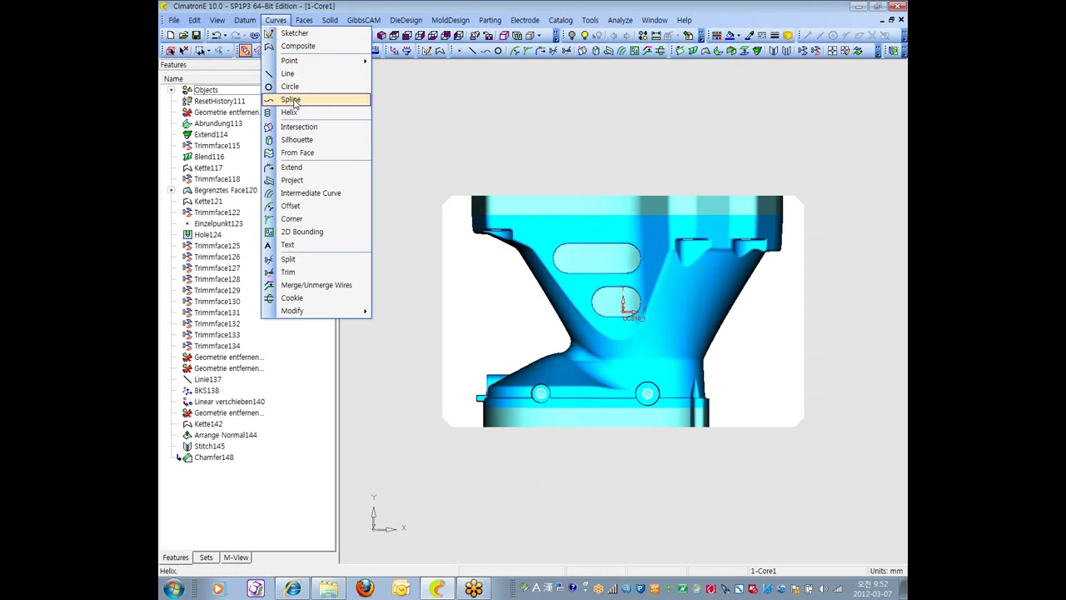
{"action": "mouse_move", "coordinate": [310, 62]}
{"action": "left_click", "coordinate": [400, 62]}
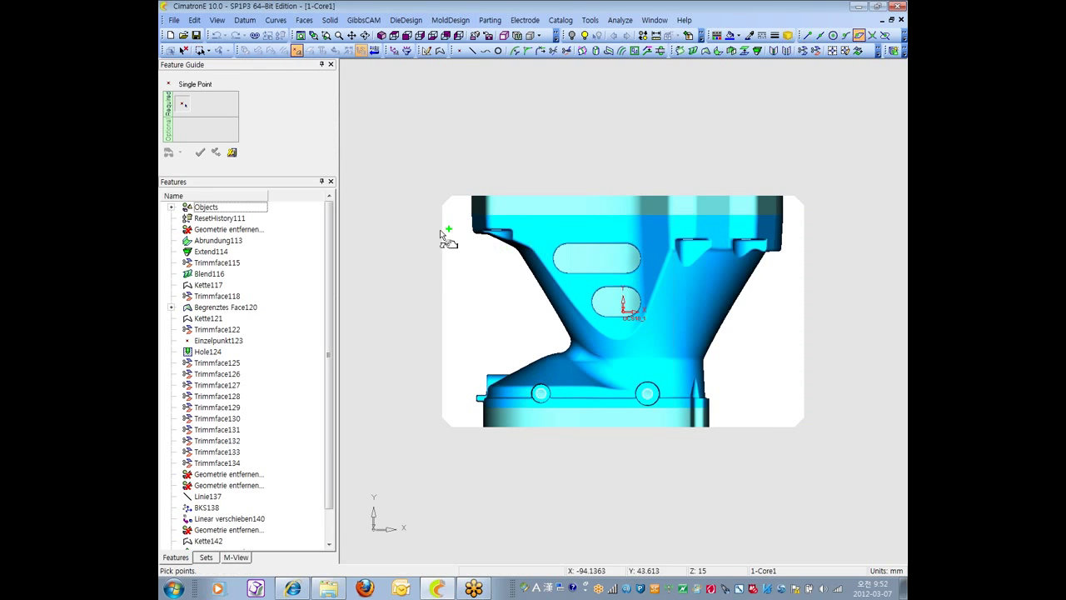
{"action": "left_click", "coordinate": [452, 263]}
{"action": "left_click", "coordinate": [478, 314]}
{"action": "left_click", "coordinate": [493, 314]}
{"action": "left_click", "coordinate": [454, 355]}
{"action": "left_click", "coordinate": [215, 152]}
{"action": "left_click", "coordinate": [233, 153]}
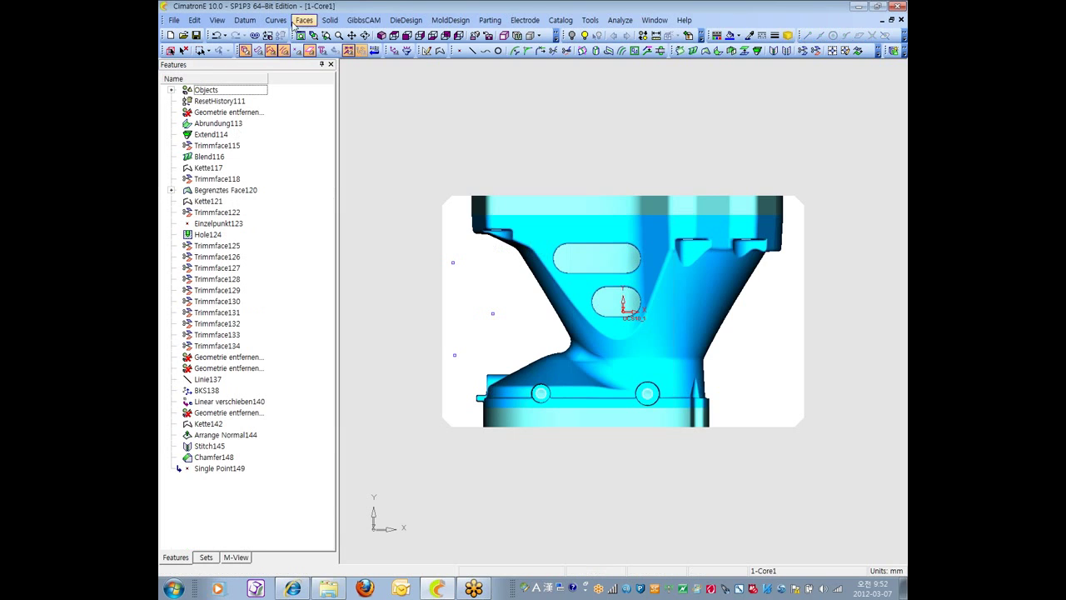
- Create counterbored holes at the three points on the base plate, with 4 mm diameter, 6 mm head diameter, 4 mm head depth and 118° drilled bottom
{"action": "left_click", "coordinate": [330, 20]}
{"action": "left_click", "coordinate": [358, 141]}
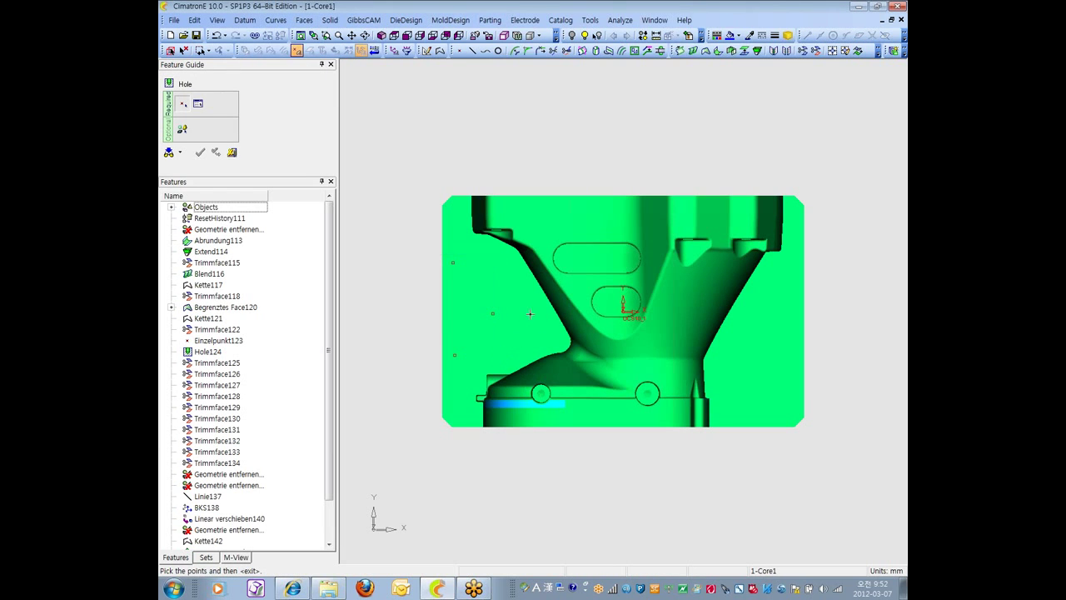
{"action": "left_click_drag", "start_coordinate": [531, 314], "coordinate": [490, 208], "text": "ctrl"}
{"action": "middle_click", "coordinate": [450, 105]}
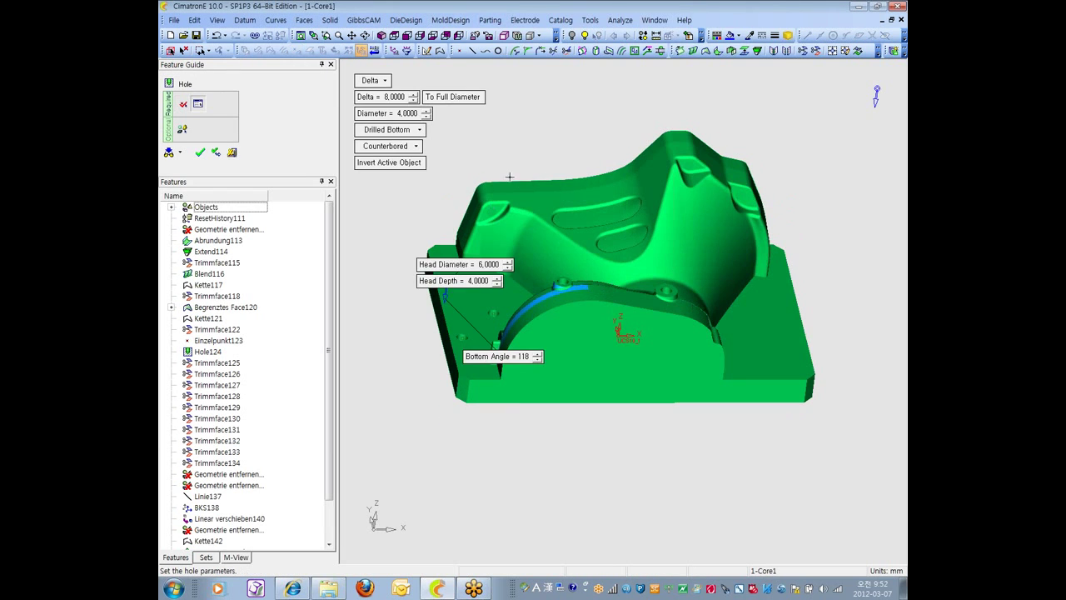
{"action": "left_click", "coordinate": [200, 154]}
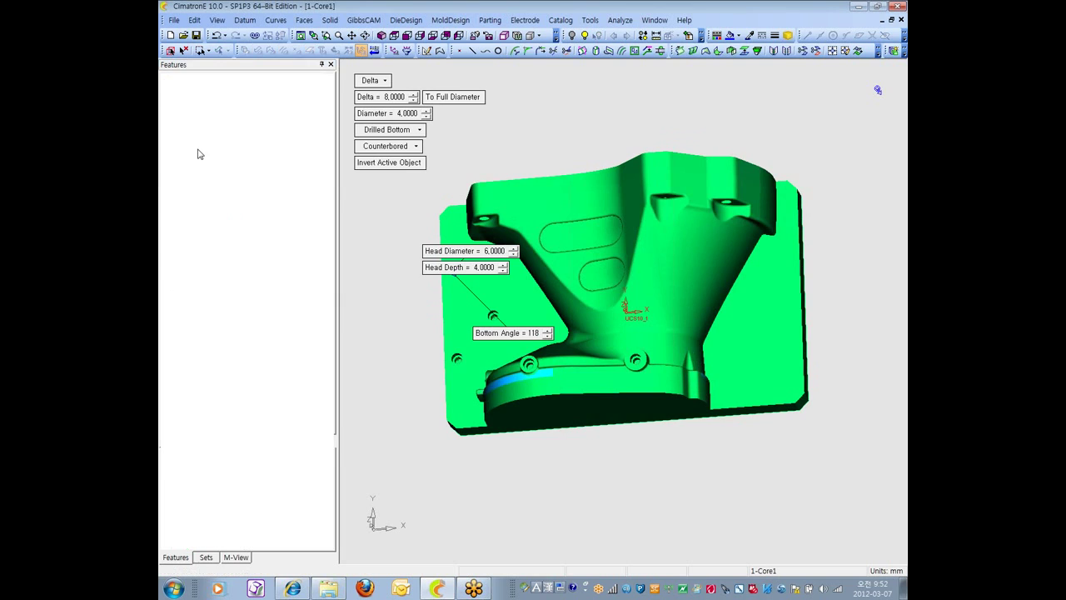
{"action": "left_click_drag", "start_coordinate": [607, 298], "coordinate": [613, 315], "text": "ctrl"}
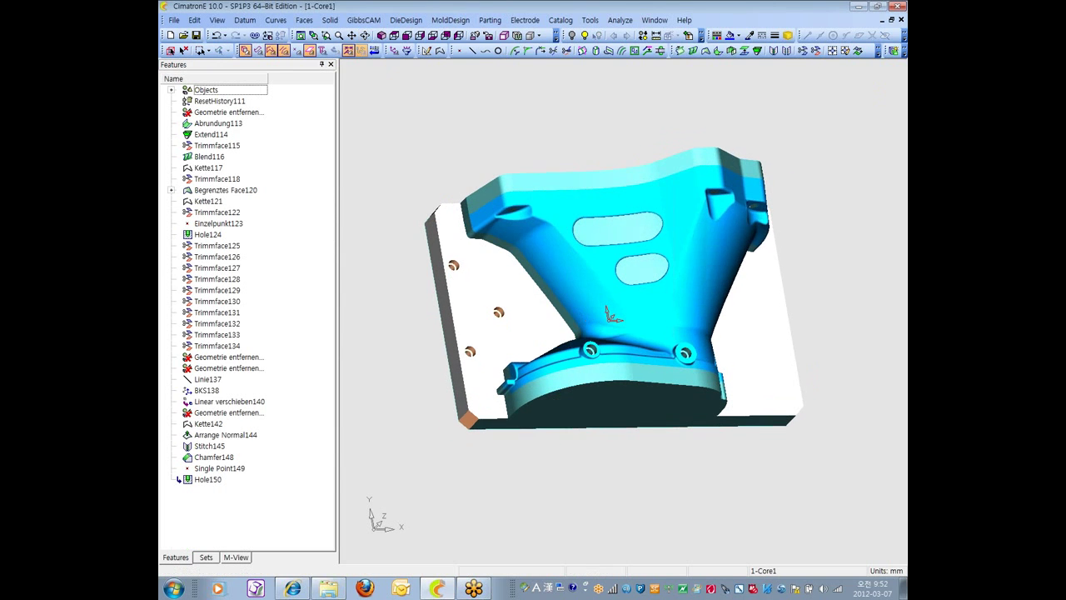
{"action": "right_click_drag", "start_coordinate": [546, 117], "coordinate": [547, 224], "text": "ctrl"}
{"action": "left_click_drag", "start_coordinate": [547, 223], "coordinate": [563, 221], "text": "ctrl"}
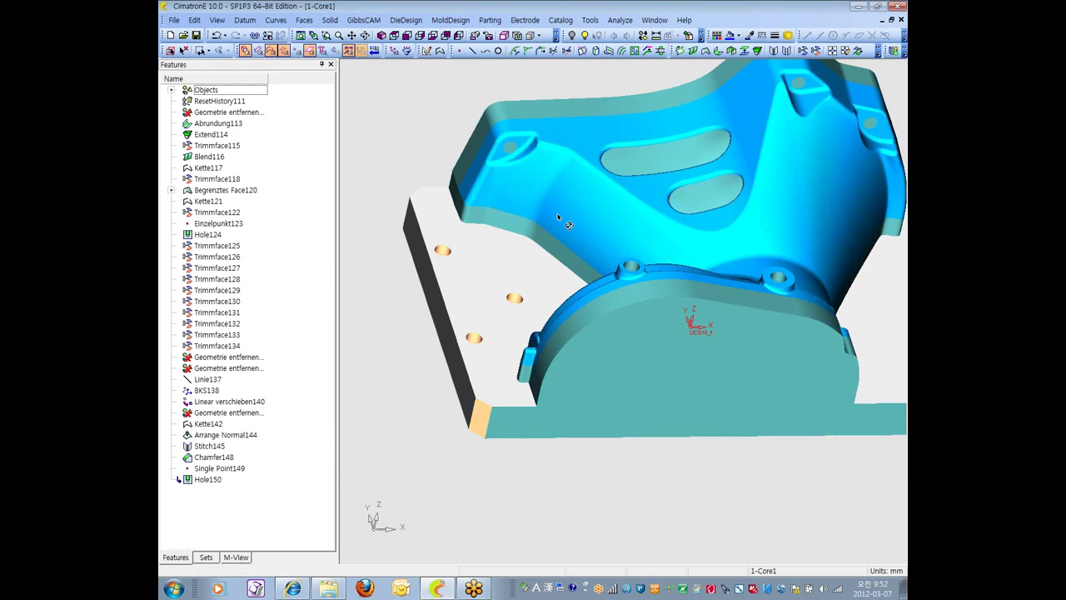
{"action": "right_click_drag", "start_coordinate": [564, 222], "coordinate": [541, 102], "text": "ctrl"}
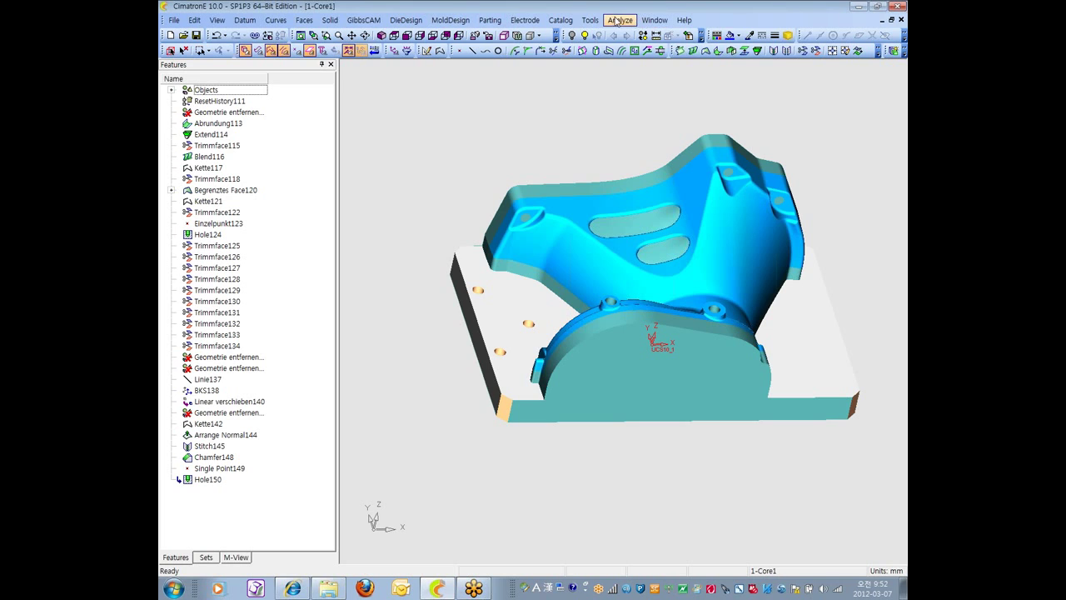
- Switch to the 1-Core1_NC document so it takes over the source part's new holes, and view them on the base plate
{"action": "left_click", "coordinate": [654, 20]}
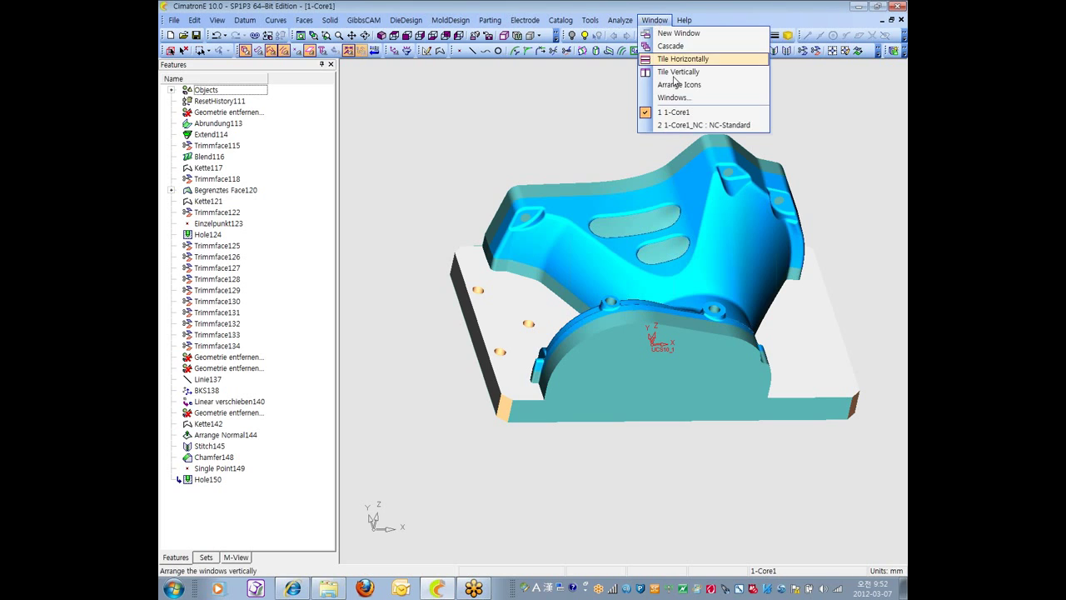
{"action": "left_click", "coordinate": [680, 129]}
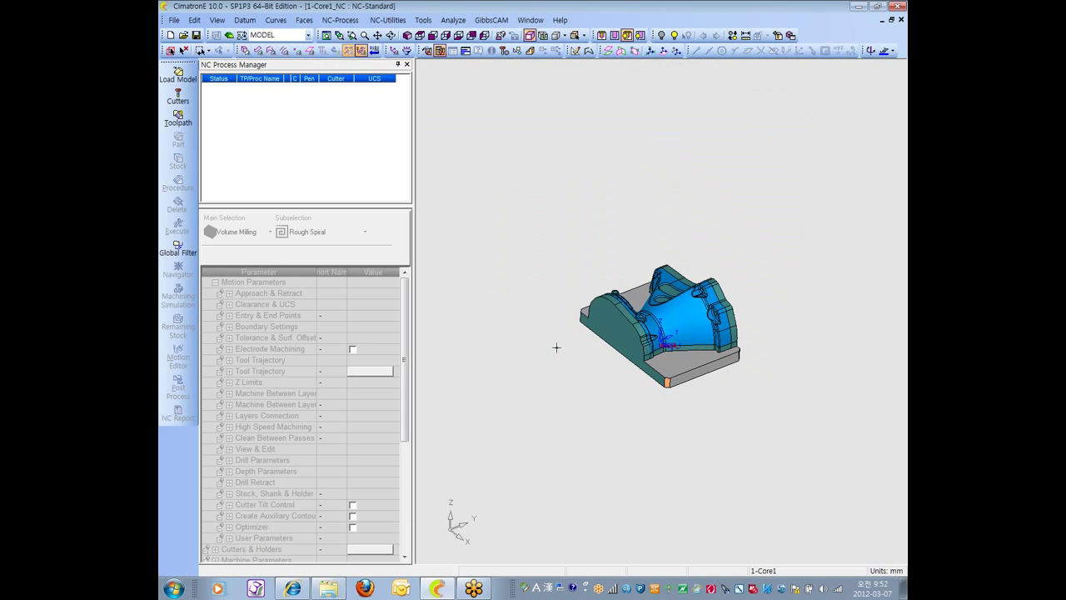
{"action": "scroll", "coordinate": [666, 304], "scroll_direction": "up", "scroll_amount": 5}
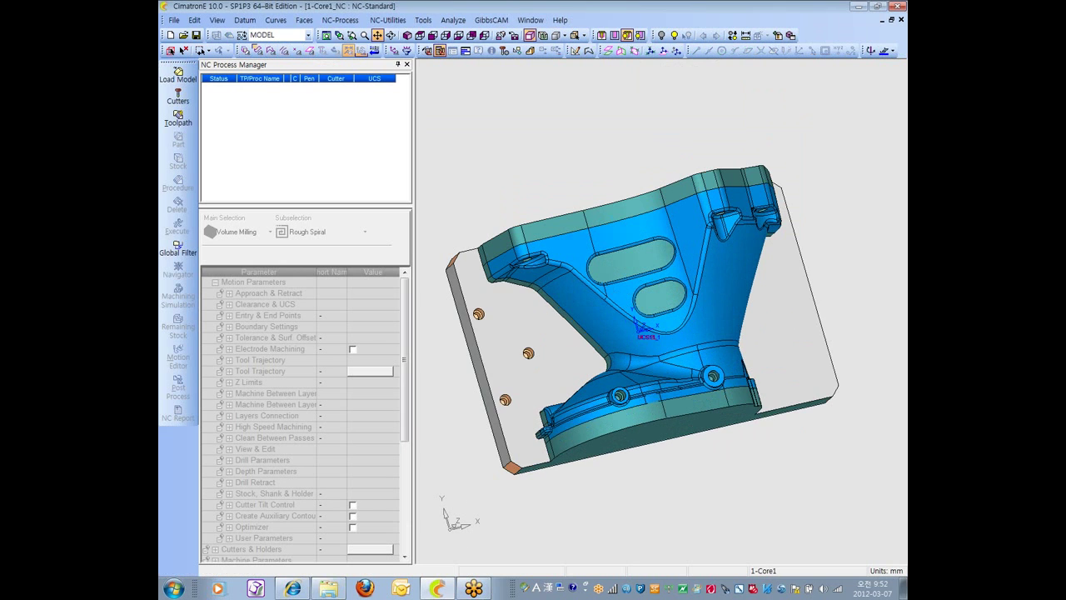
- Set the general Update_Mode preference to Manual for all applications and apply it
{"action": "left_click", "coordinate": [423, 20]}
{"action": "left_click", "coordinate": [442, 181]}
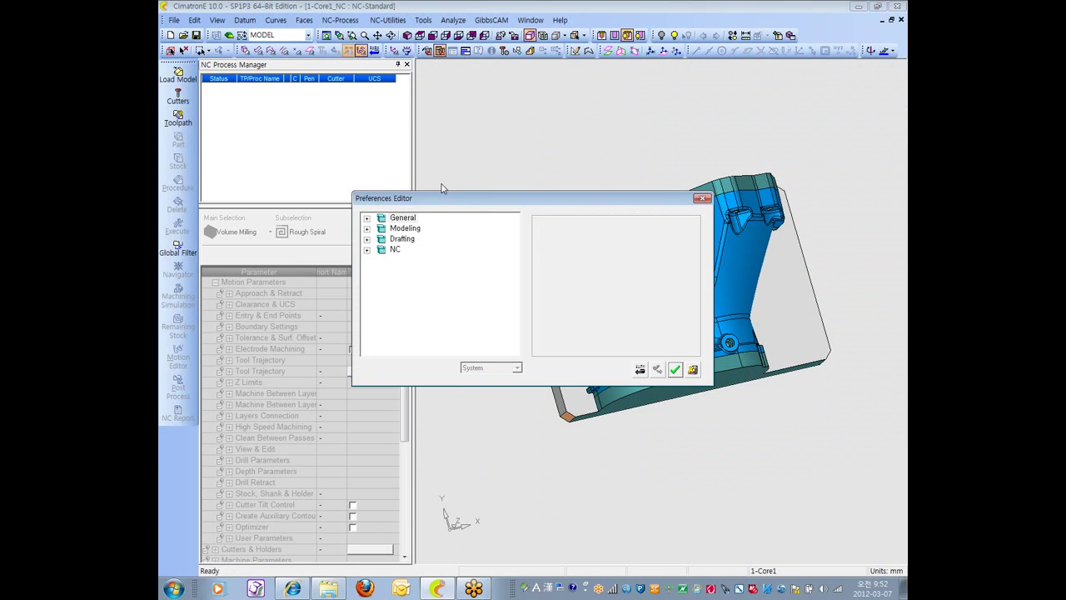
{"action": "left_click", "coordinate": [368, 218]}
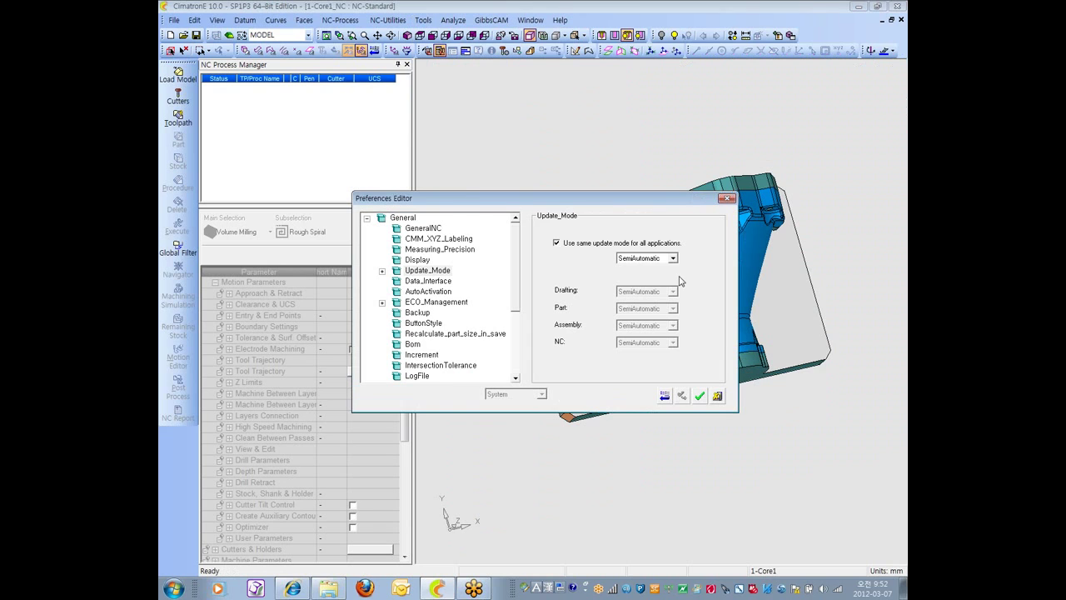
{"action": "left_click", "coordinate": [672, 260]}
{"action": "left_click", "coordinate": [633, 280]}
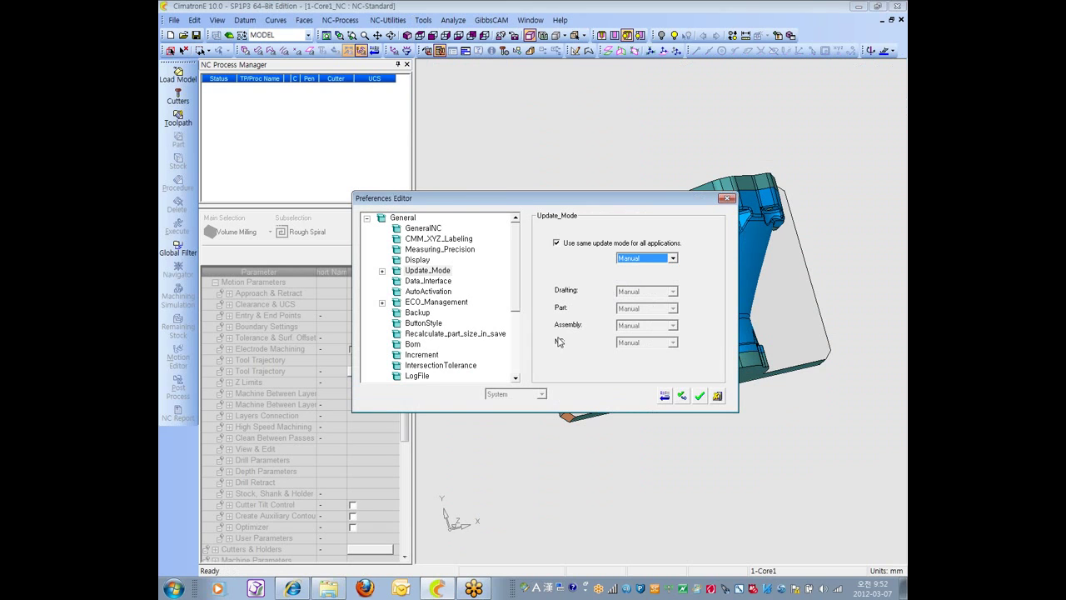
{"action": "left_click", "coordinate": [700, 397]}
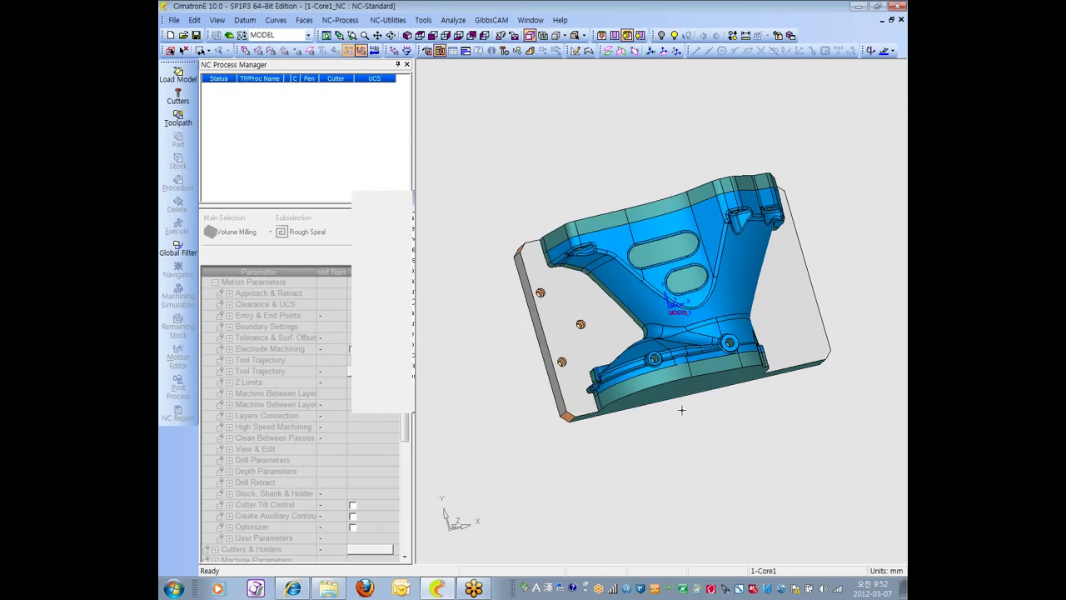
- Return to the 1-Core1 source part and delete the base plate's hole feature and the single-point feature it was built on
{"action": "left_click", "coordinate": [530, 20]}
{"action": "left_click", "coordinate": [550, 111]}
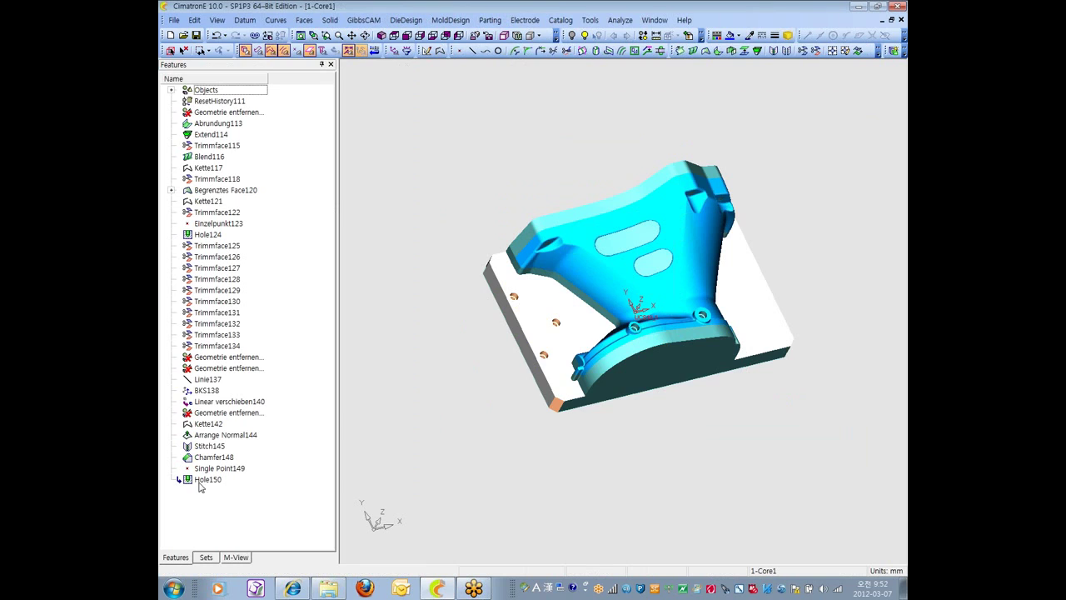
{"action": "right_click", "coordinate": [202, 482]}
{"action": "left_click", "coordinate": [247, 404]}
{"action": "right_click", "coordinate": [206, 470]}
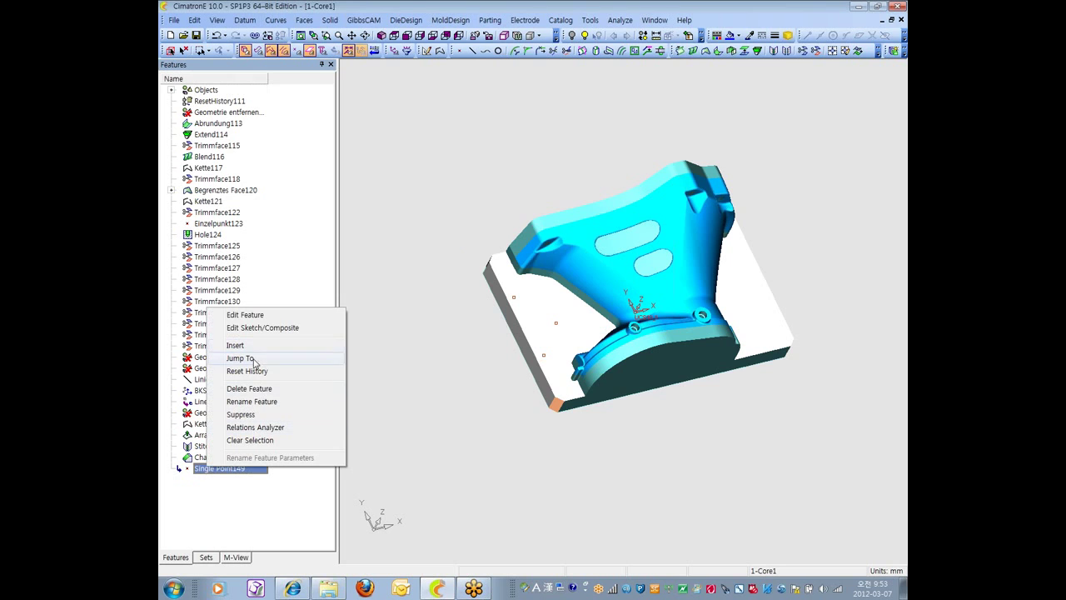
{"action": "left_click", "coordinate": [255, 389]}
{"action": "left_click", "coordinate": [500, 319]}
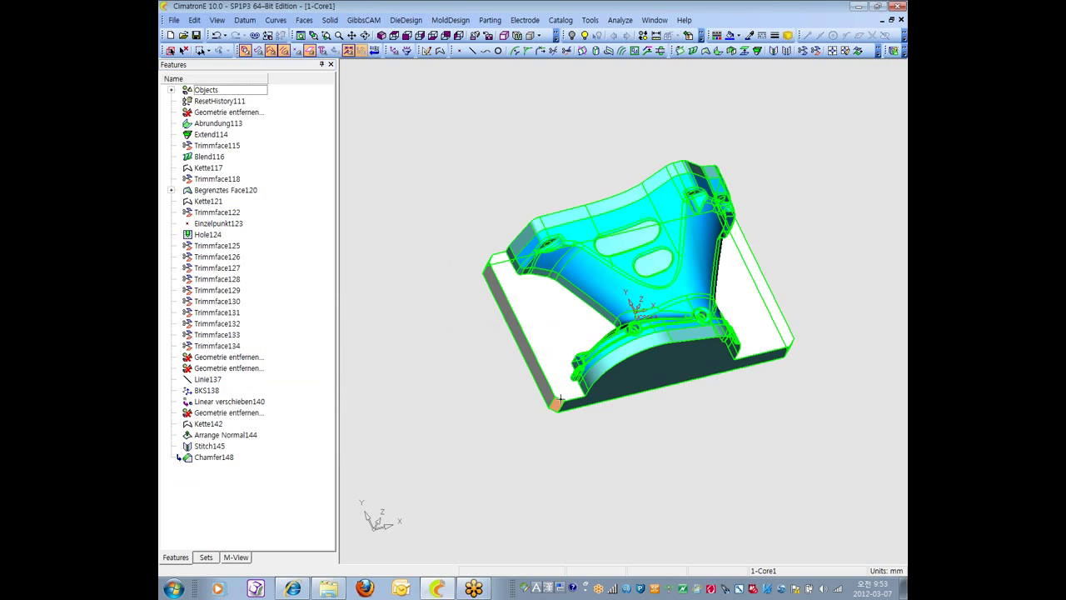
- Switch to the 1-Core1_NC document and manually update it with the source part's deleted holes
{"action": "left_click", "coordinate": [654, 20]}
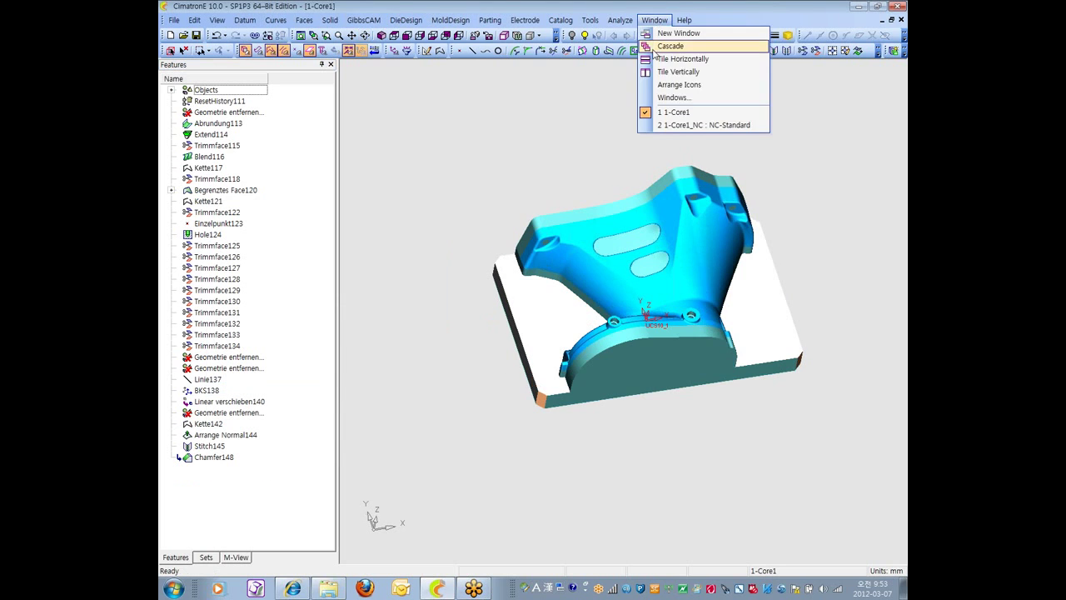
{"action": "left_click", "coordinate": [677, 125]}
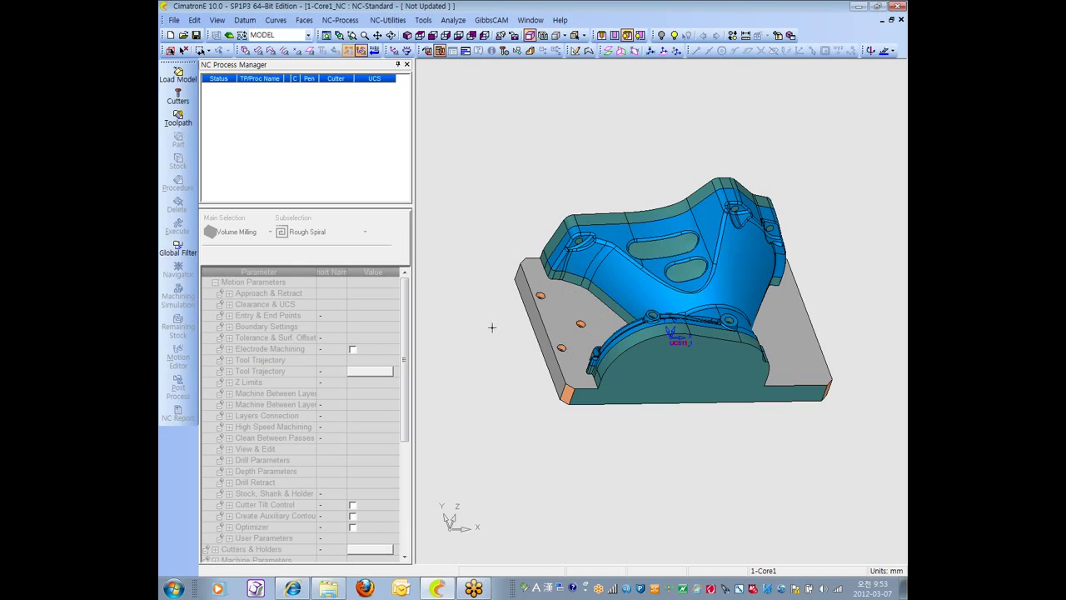
{"action": "left_click", "coordinate": [194, 20]}
{"action": "left_click", "coordinate": [218, 131]}
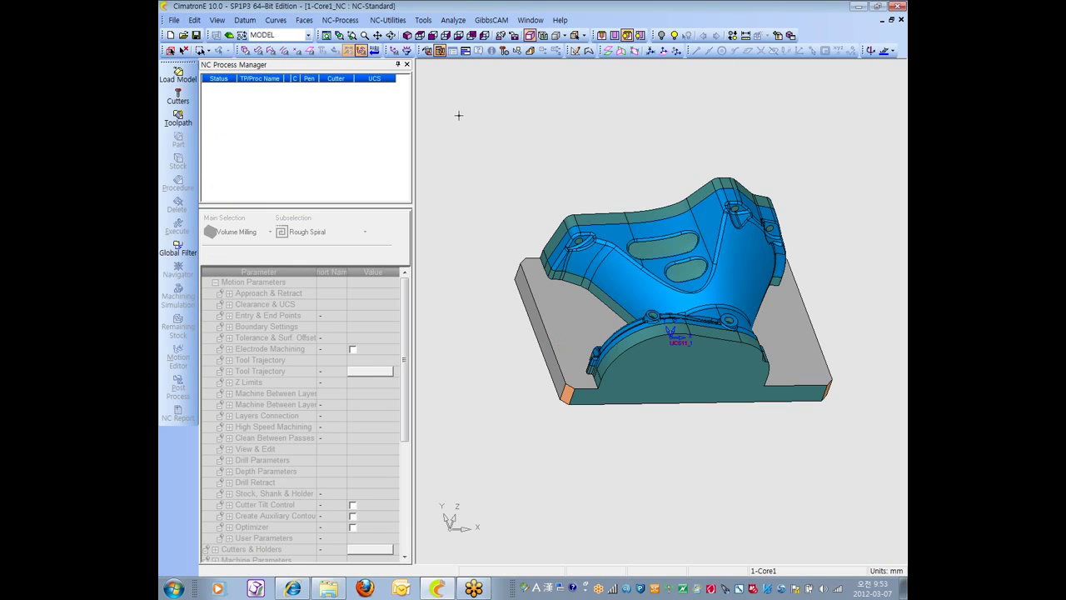
- Review the SemiAutomatic and Manual choices in the general Update_Mode preference and leave the settings without applying changes
{"action": "left_click", "coordinate": [424, 21]}
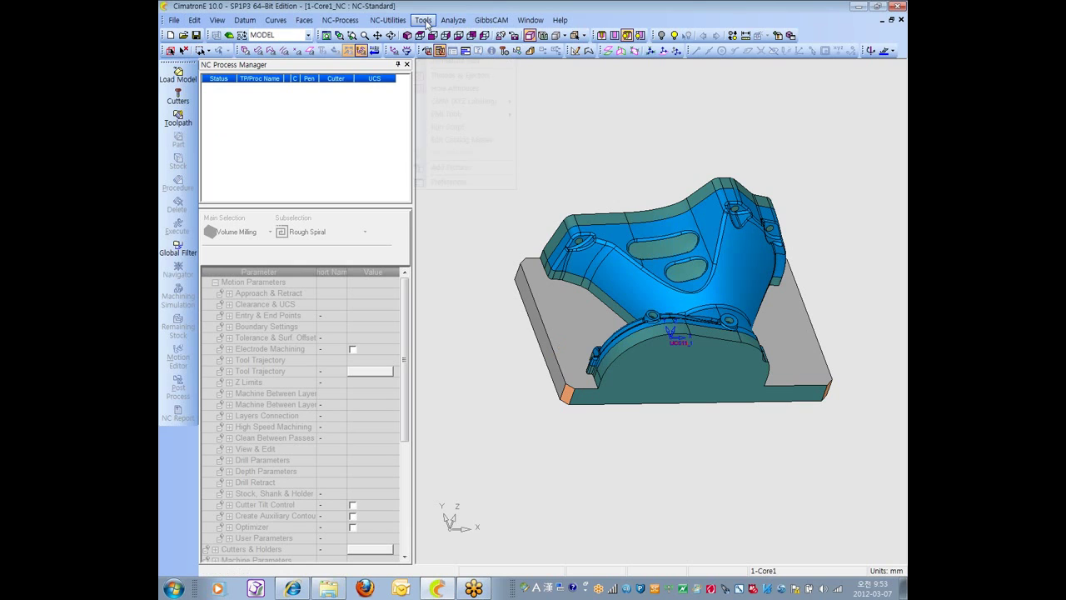
{"action": "left_click", "coordinate": [452, 183]}
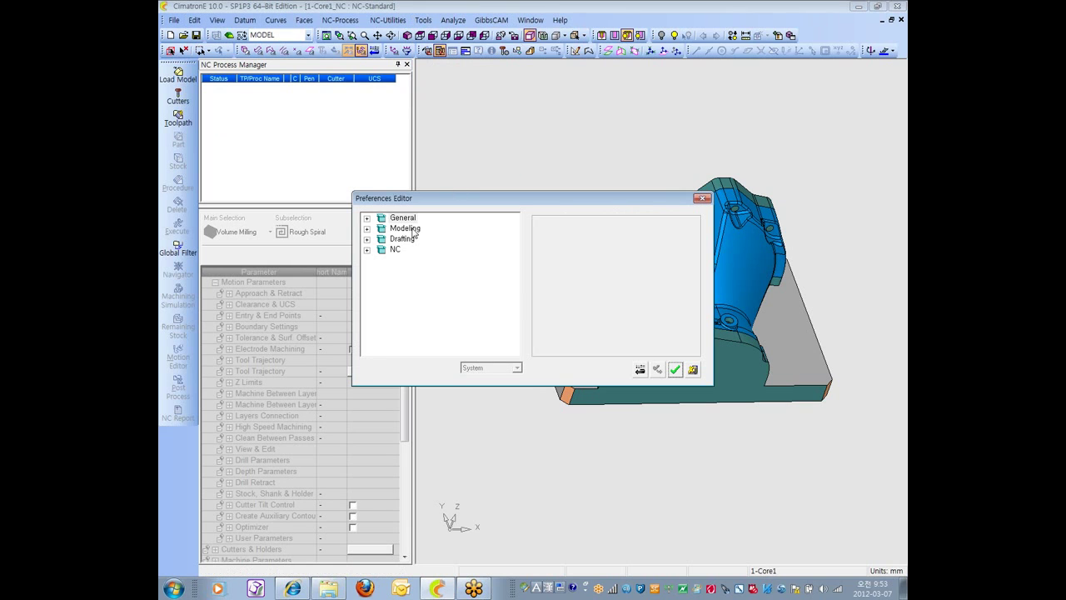
{"action": "left_click", "coordinate": [366, 217]}
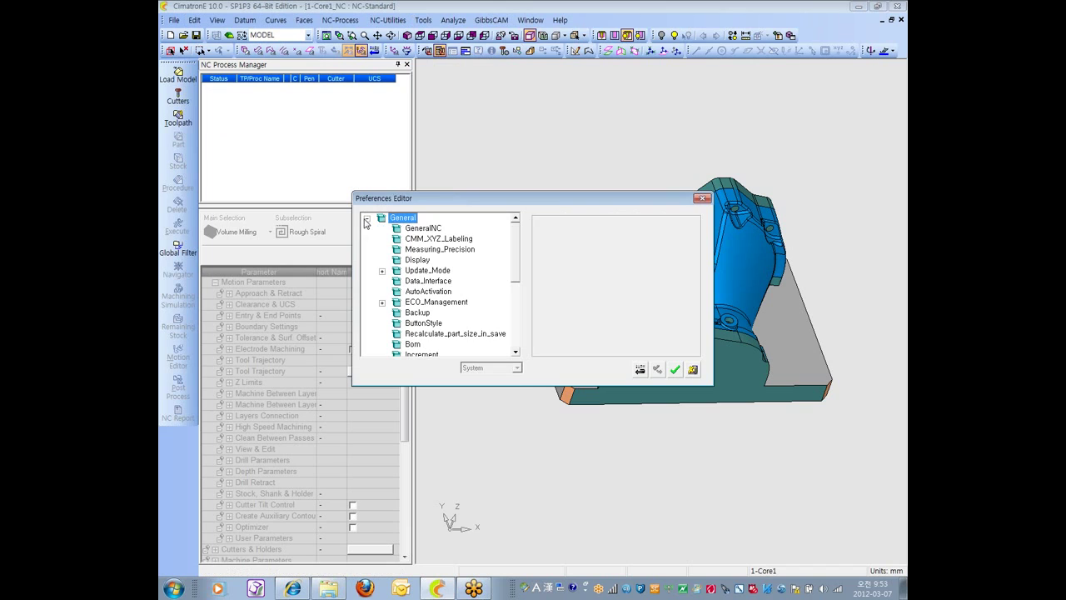
{"action": "left_click", "coordinate": [427, 270]}
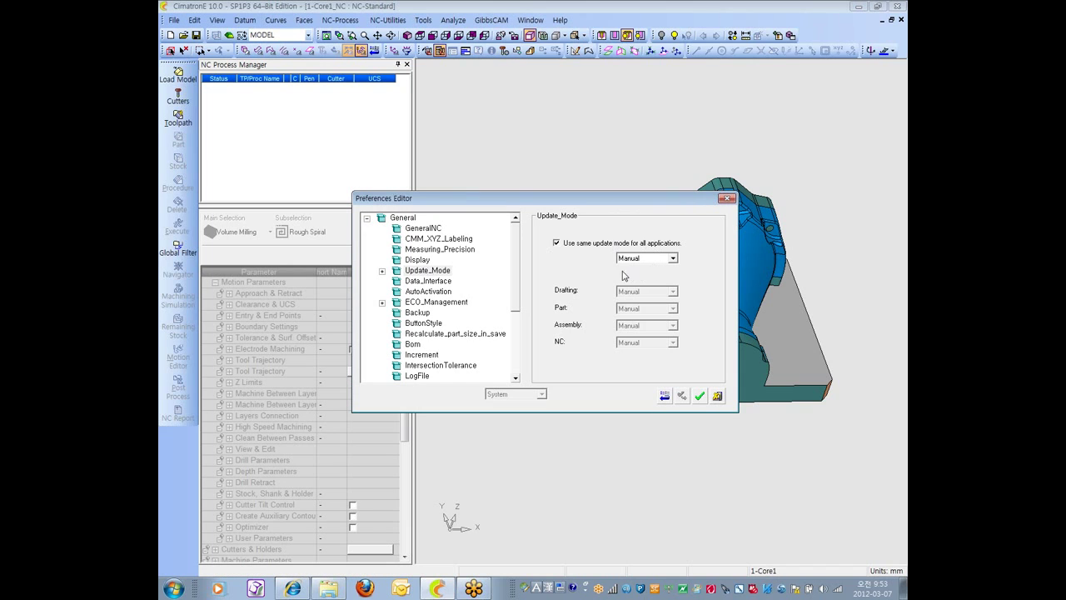
{"action": "left_click", "coordinate": [672, 259]}
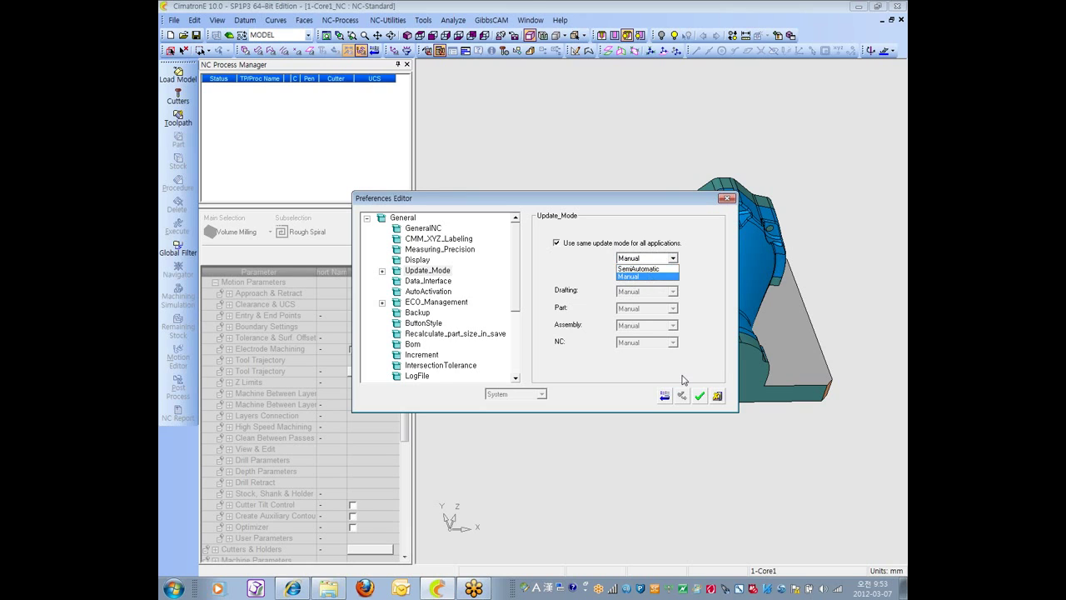
{"action": "left_click", "coordinate": [637, 275]}
{"action": "left_click", "coordinate": [718, 396]}
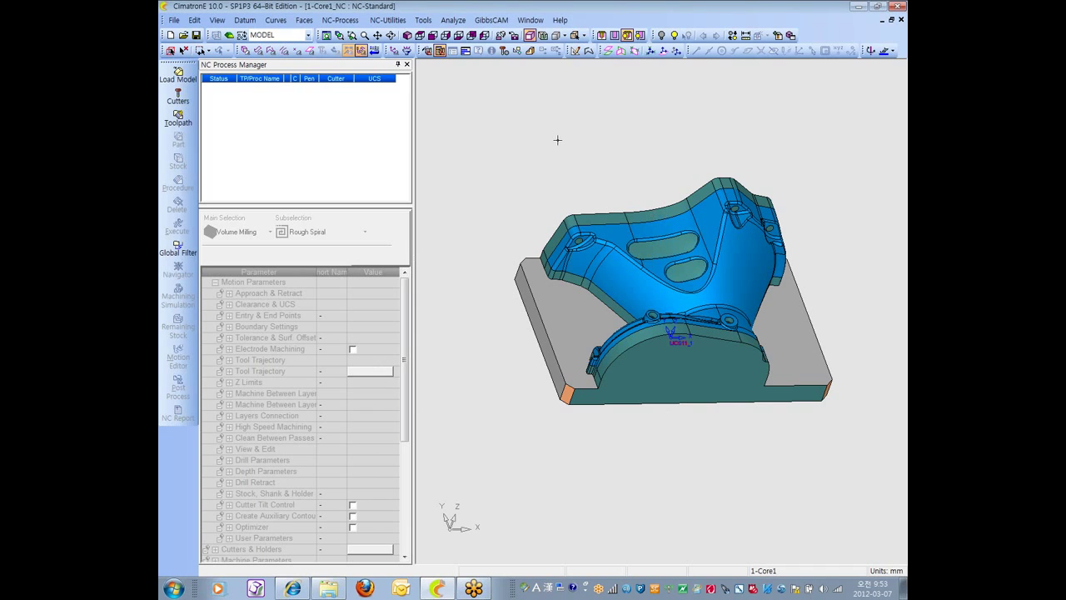
- Bring the NC document into its CAD environment and select the imported 1-Core1 model feature and the base plate's flat face
{"action": "left_click", "coordinate": [229, 35]}
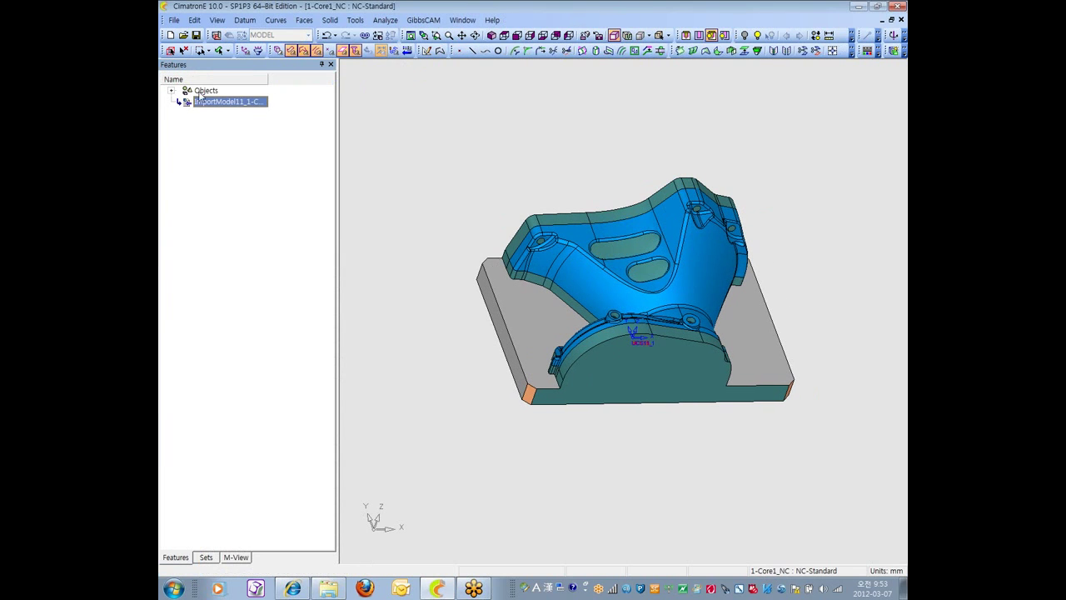
{"action": "right_click", "coordinate": [237, 103]}
{"action": "left_click", "coordinate": [264, 108]}
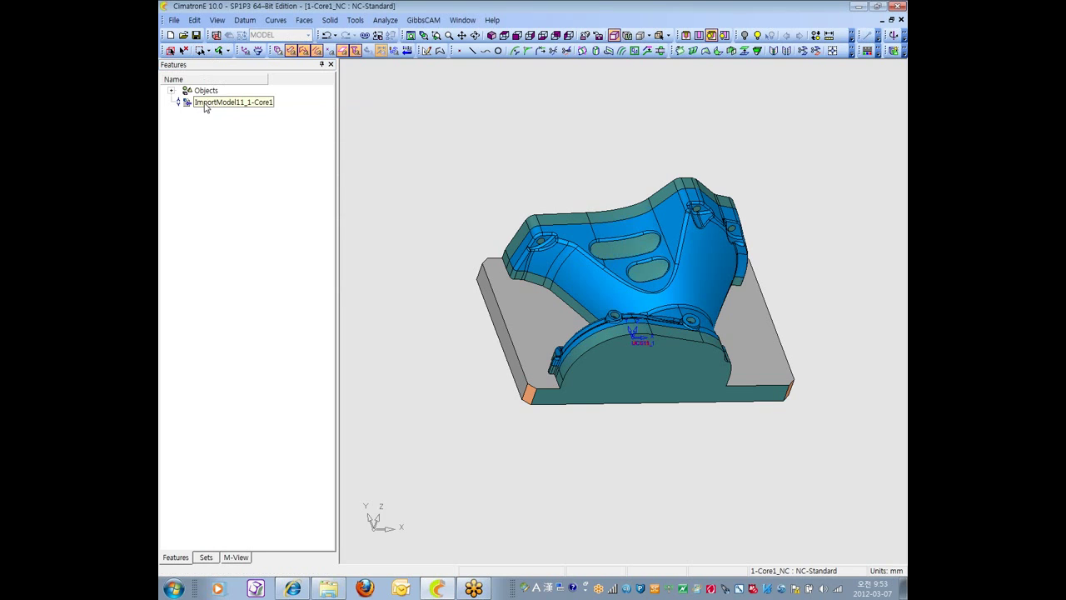
{"action": "left_click", "coordinate": [528, 307]}
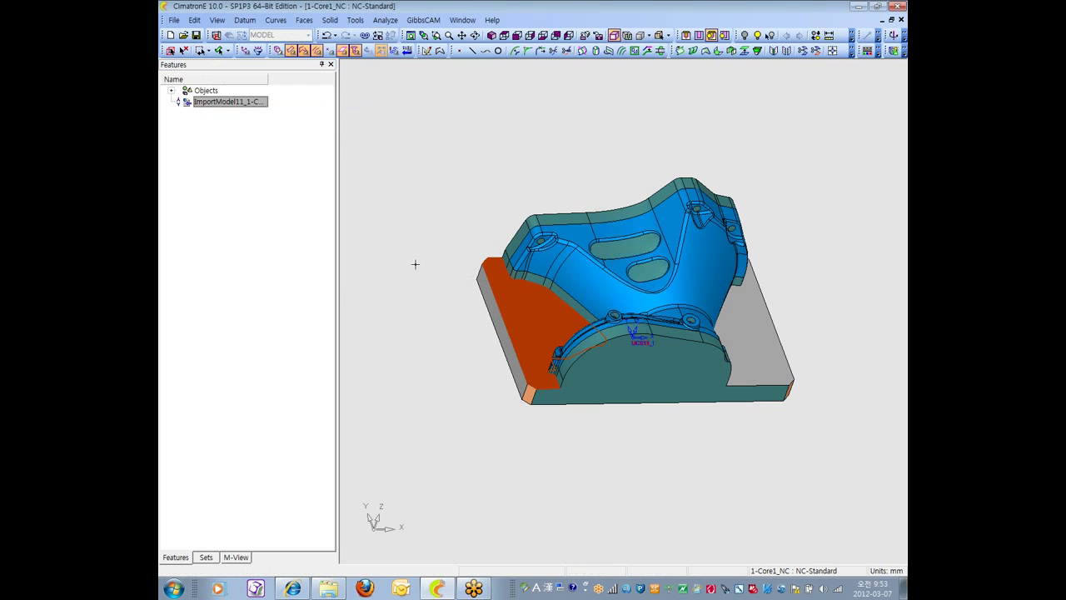
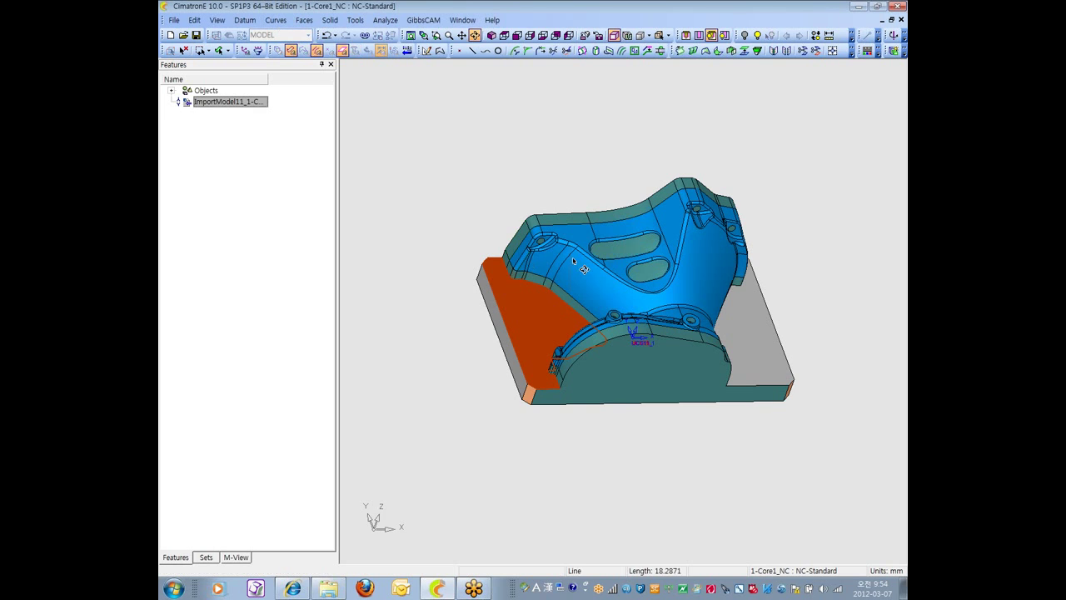
- Try to remove the rim faces of the longer slot on the core's upper surface with Remove & Extend
{"action": "middle_click_drag", "start_coordinate": [521, 250], "coordinate": [599, 300]}
{"action": "left_click", "coordinate": [330, 19]}
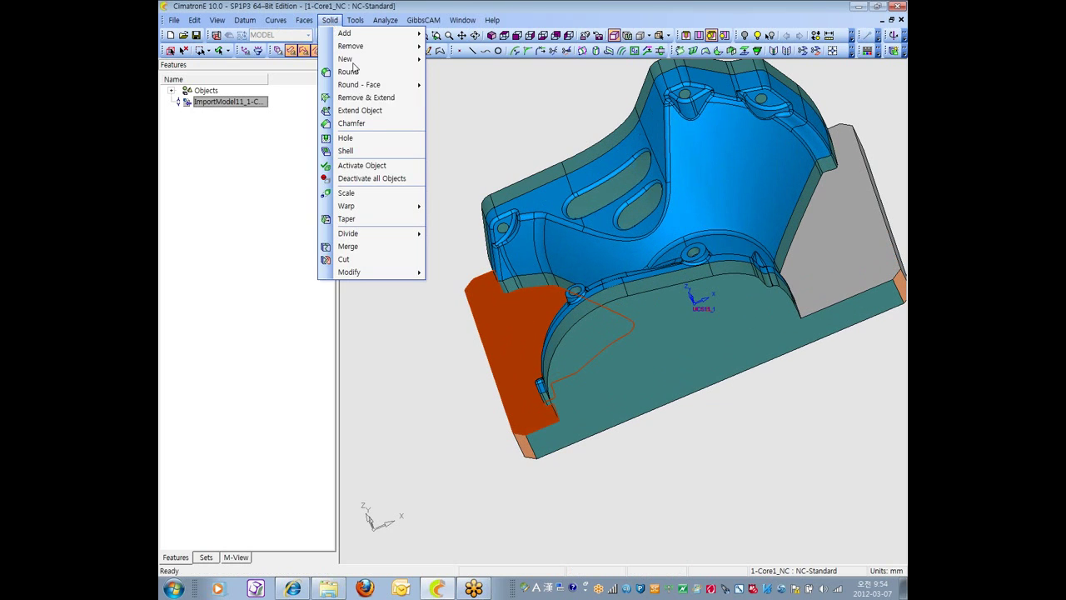
{"action": "mouse_move", "coordinate": [364, 47]}
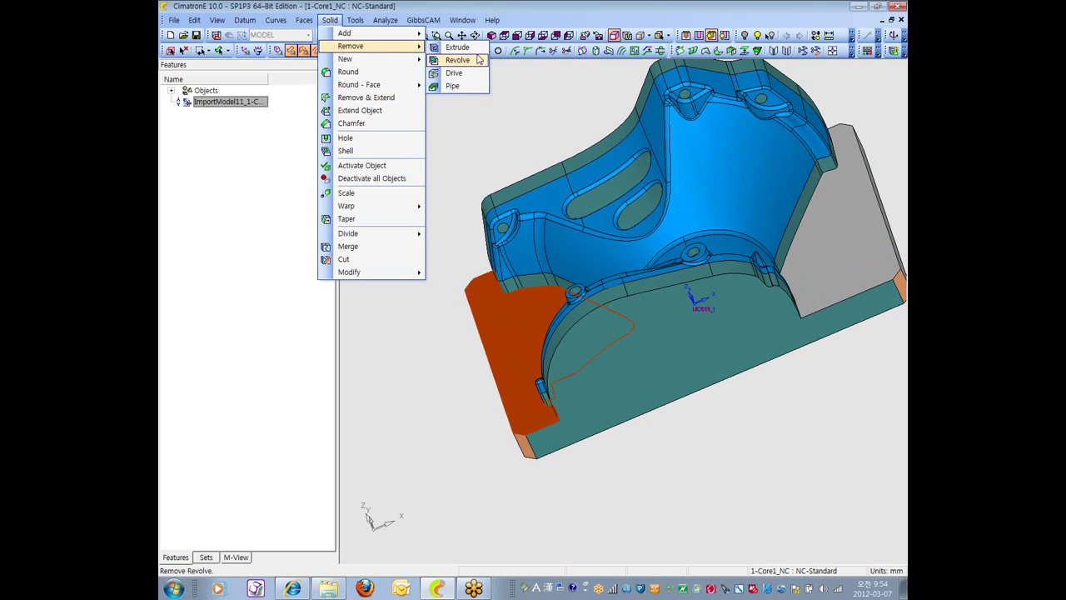
{"action": "left_click", "coordinate": [371, 97]}
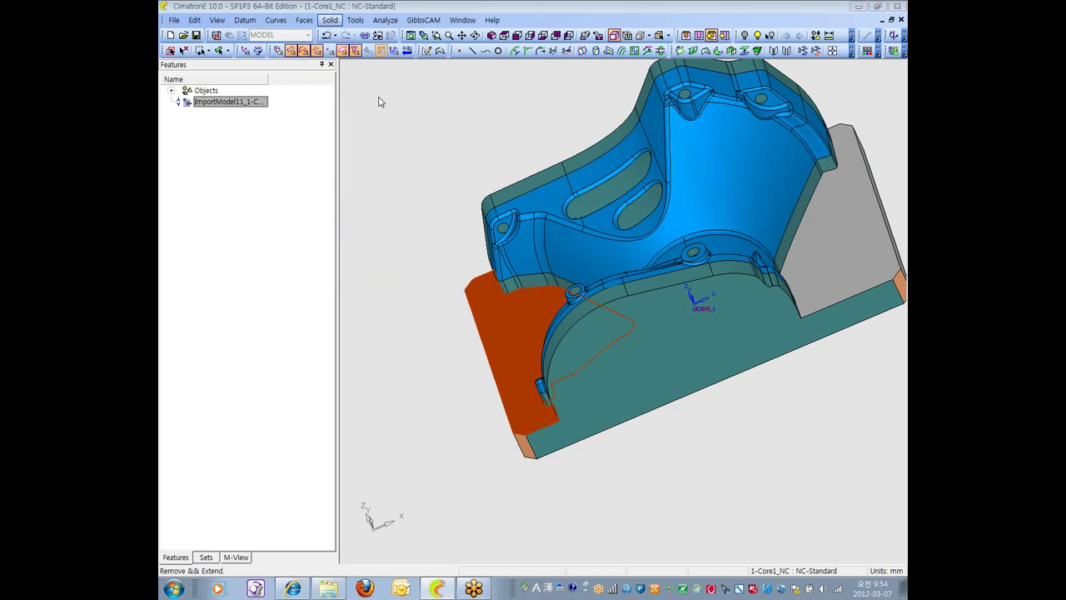
{"action": "middle_click_drag", "start_coordinate": [739, 244], "coordinate": [692, 258]}
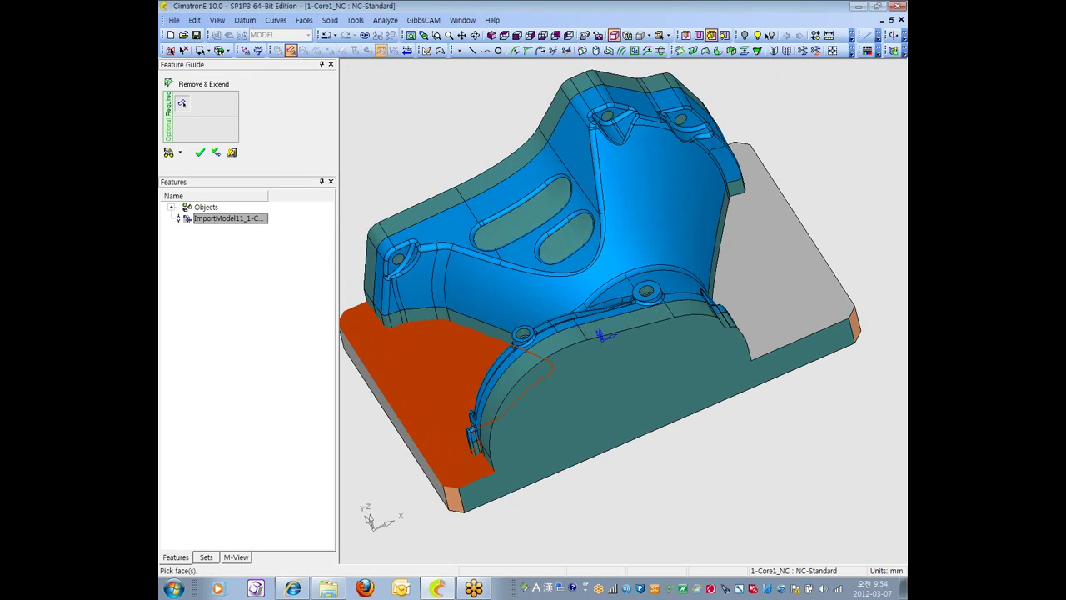
{"action": "scroll", "coordinate": [692, 258], "scroll_direction": "up", "scroll_amount": 5}
{"action": "middle_click_drag", "start_coordinate": [740, 376], "coordinate": [683, 333]}
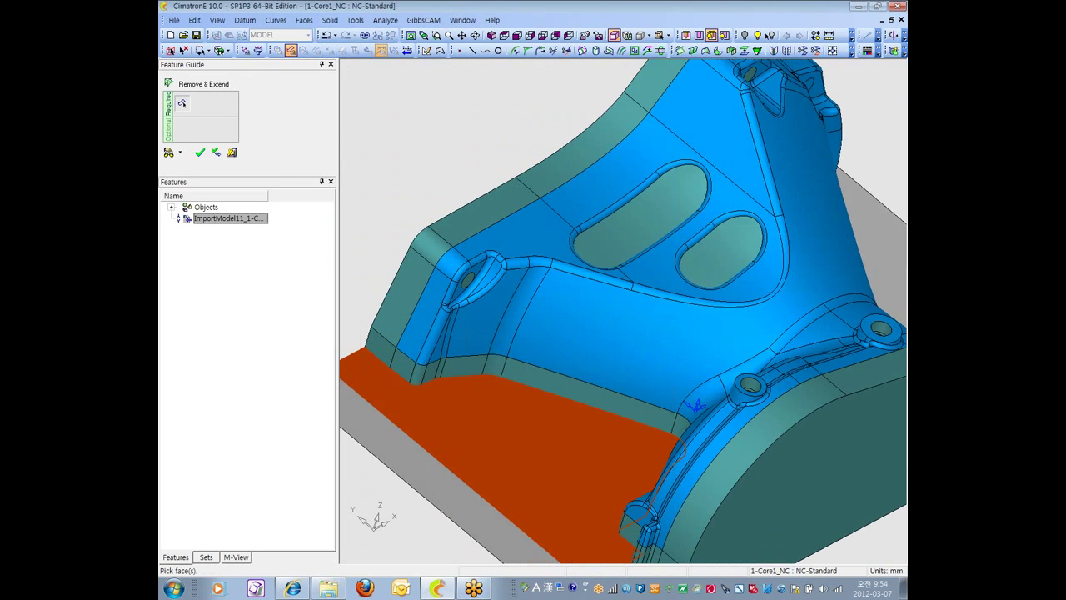
{"action": "scroll", "coordinate": [591, 208], "scroll_direction": "up", "scroll_amount": 5}
{"action": "left_click", "coordinate": [590, 202]}
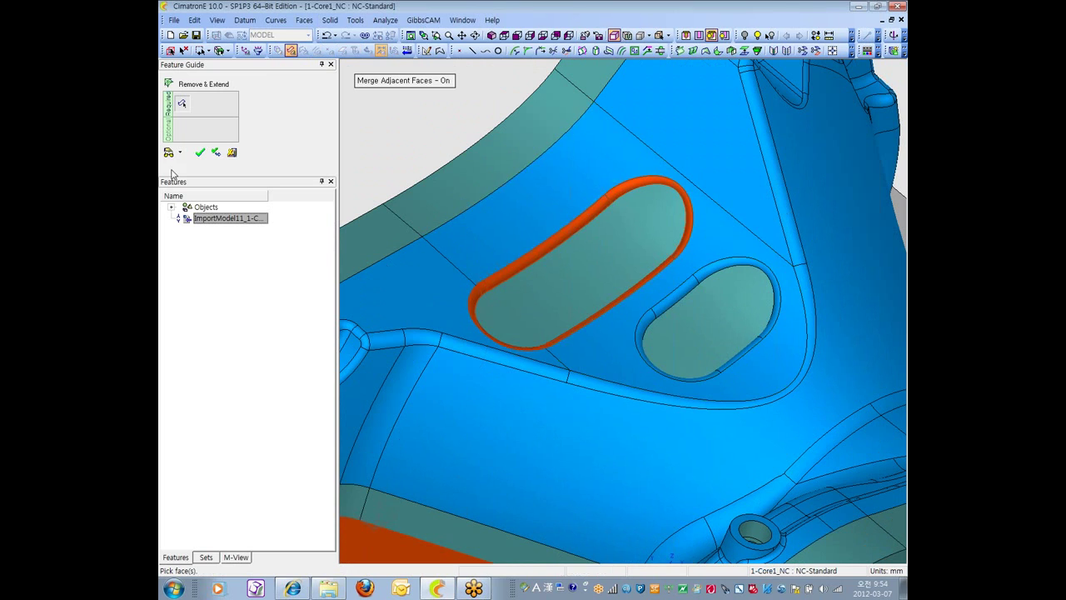
{"action": "left_click", "coordinate": [201, 153]}
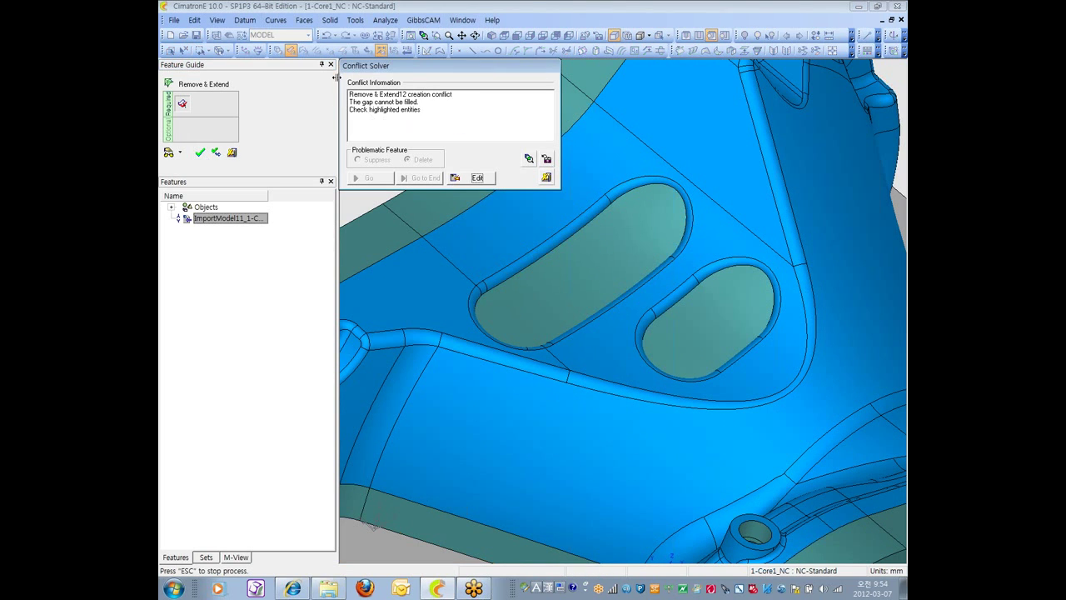
{"action": "left_click", "coordinate": [549, 178]}
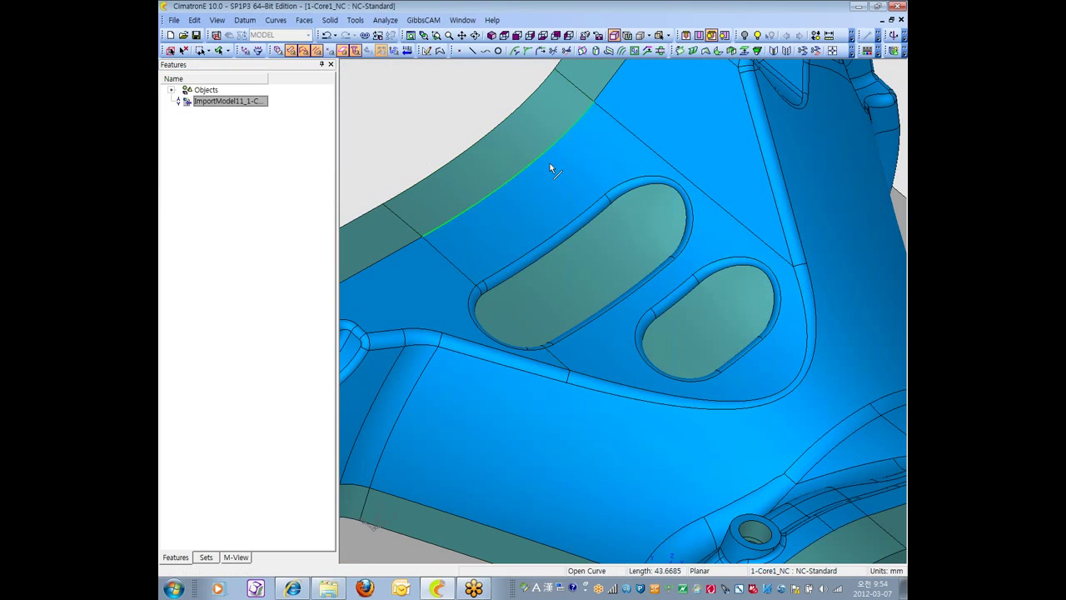
{"action": "left_click_drag", "start_coordinate": [700, 208], "coordinate": [667, 225], "text": "ctrl"}
{"action": "left_click_drag", "start_coordinate": [600, 350], "coordinate": [583, 166], "text": "ctrl"}
{"action": "left_click", "coordinate": [329, 20]}
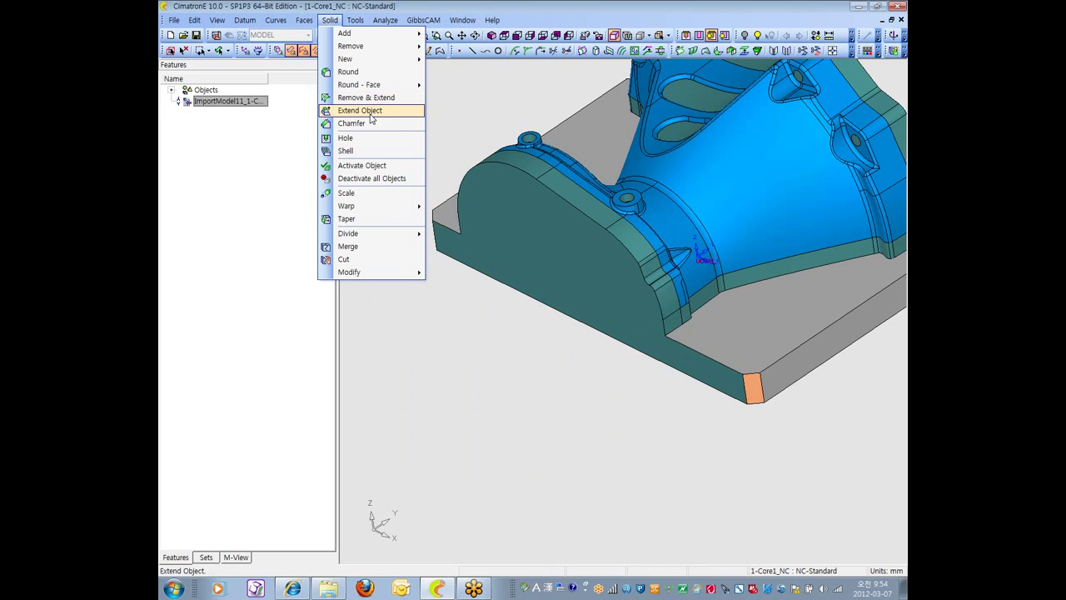
{"action": "left_click", "coordinate": [352, 123]}
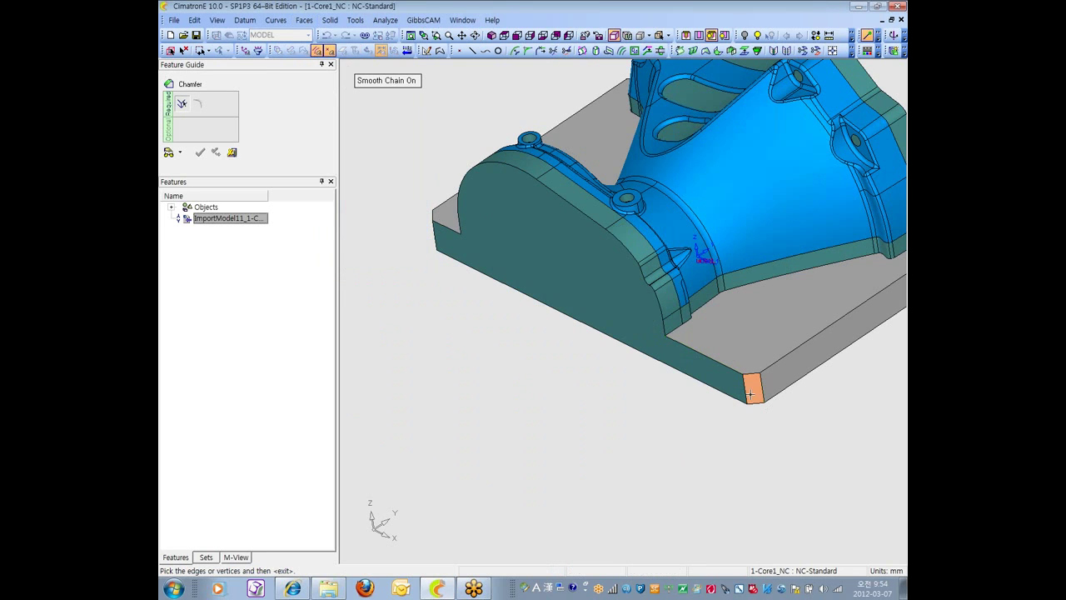
{"action": "left_click_drag", "start_coordinate": [585, 305], "coordinate": [577, 194], "text": "ctrl"}
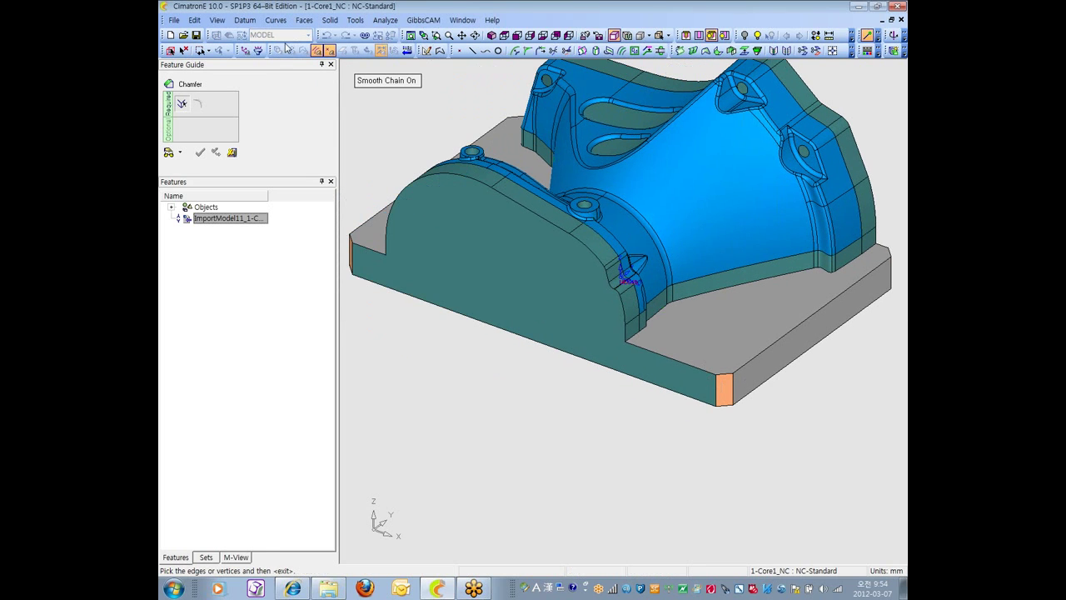
{"action": "left_click", "coordinate": [234, 152]}
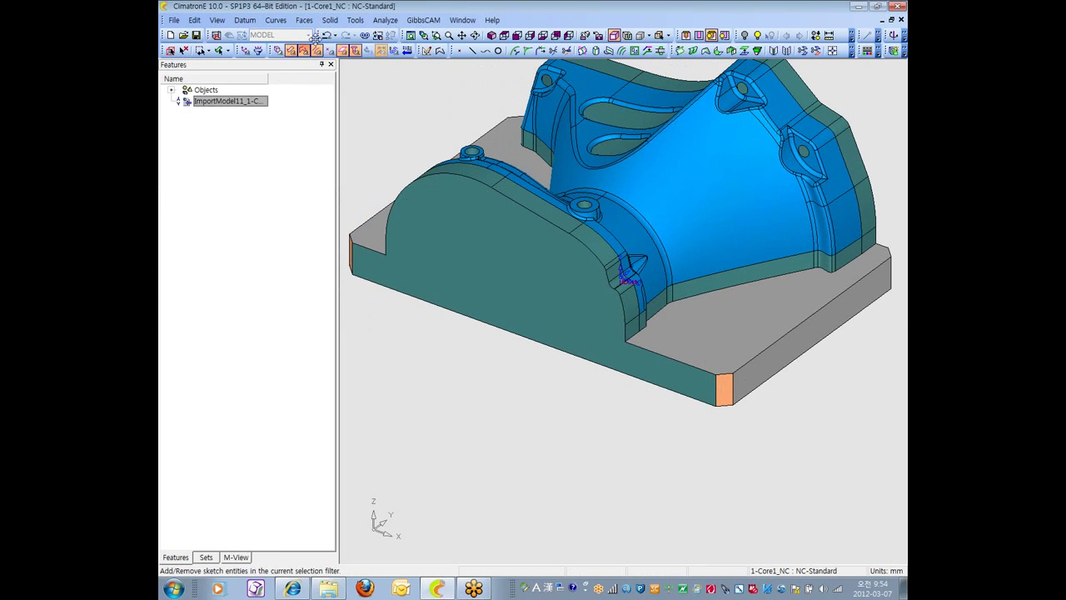
- Remove the base plate's corner chamfer faces with Remove & Extend, merging adjacent faces, and undo the removal
{"action": "left_click", "coordinate": [330, 20]}
{"action": "left_click", "coordinate": [367, 98]}
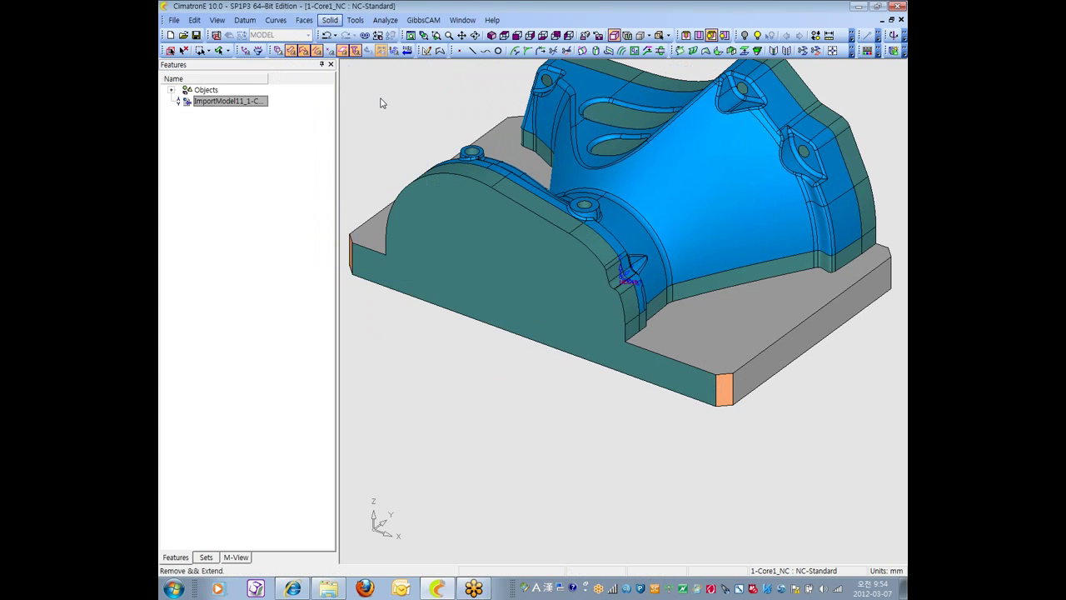
{"action": "middle_click_drag", "start_coordinate": [543, 381], "coordinate": [419, 306]}
{"action": "left_click", "coordinate": [419, 300]}
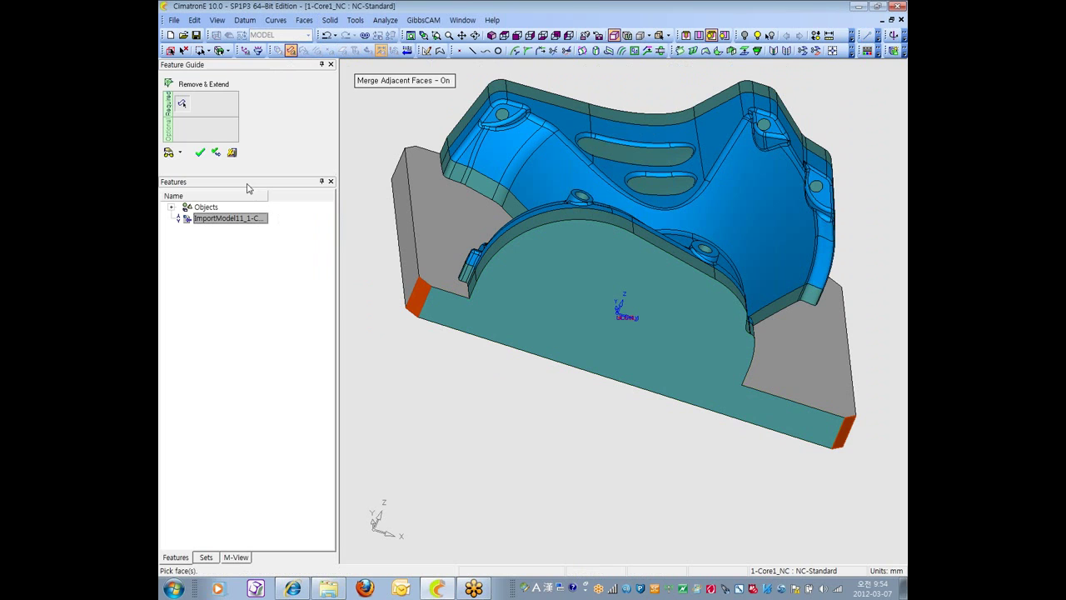
{"action": "left_click", "coordinate": [200, 155]}
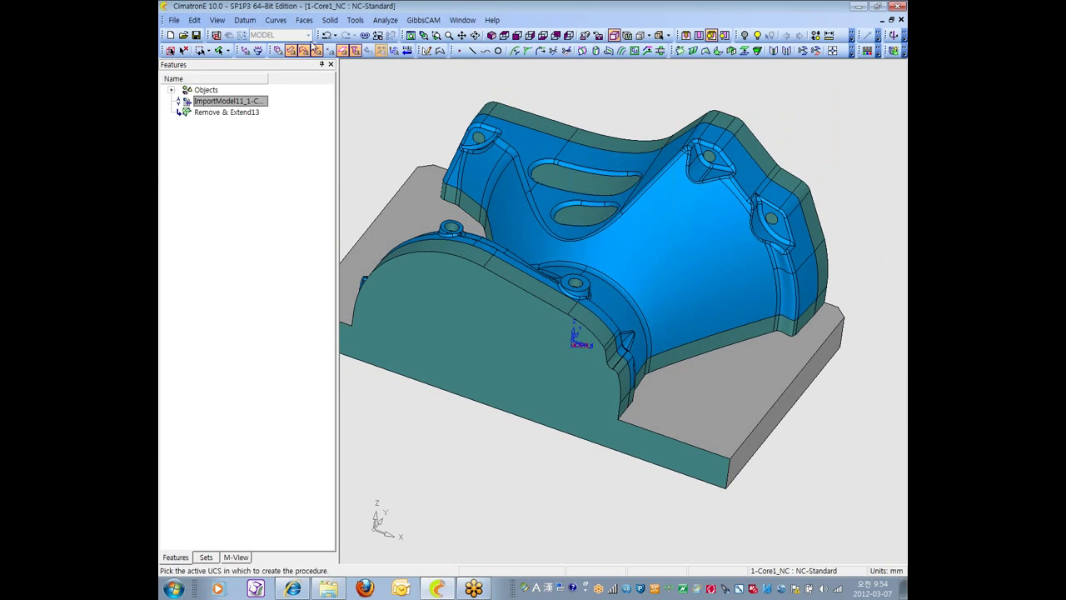
{"action": "left_click", "coordinate": [326, 35]}
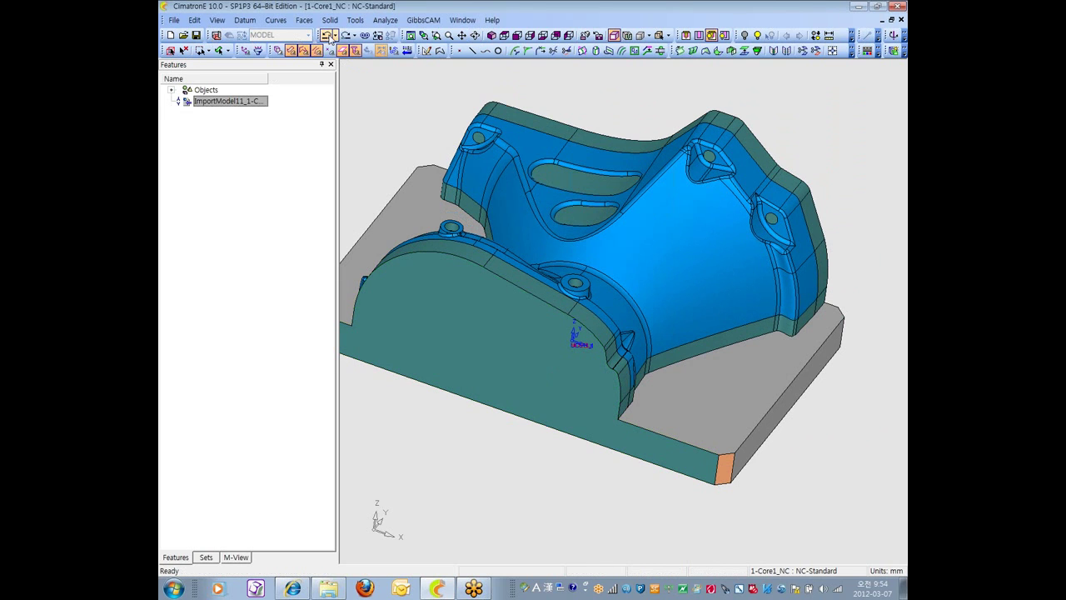
- Switch the NC document to CAM mode and back to its CAD environment
{"action": "scroll", "coordinate": [681, 253], "scroll_direction": "down", "scroll_amount": 3}
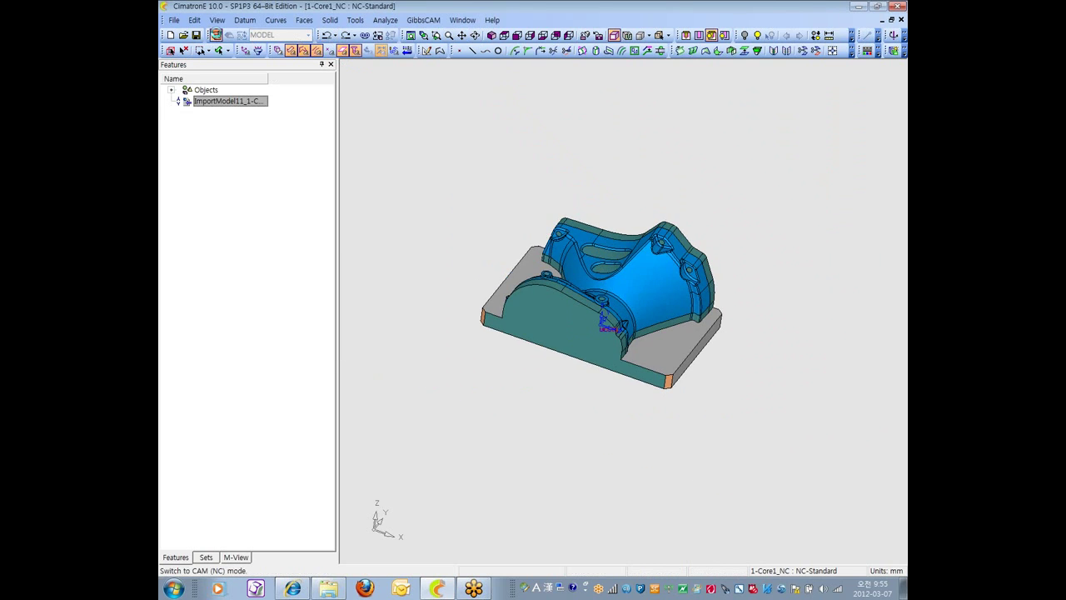
{"action": "left_click", "coordinate": [215, 35]}
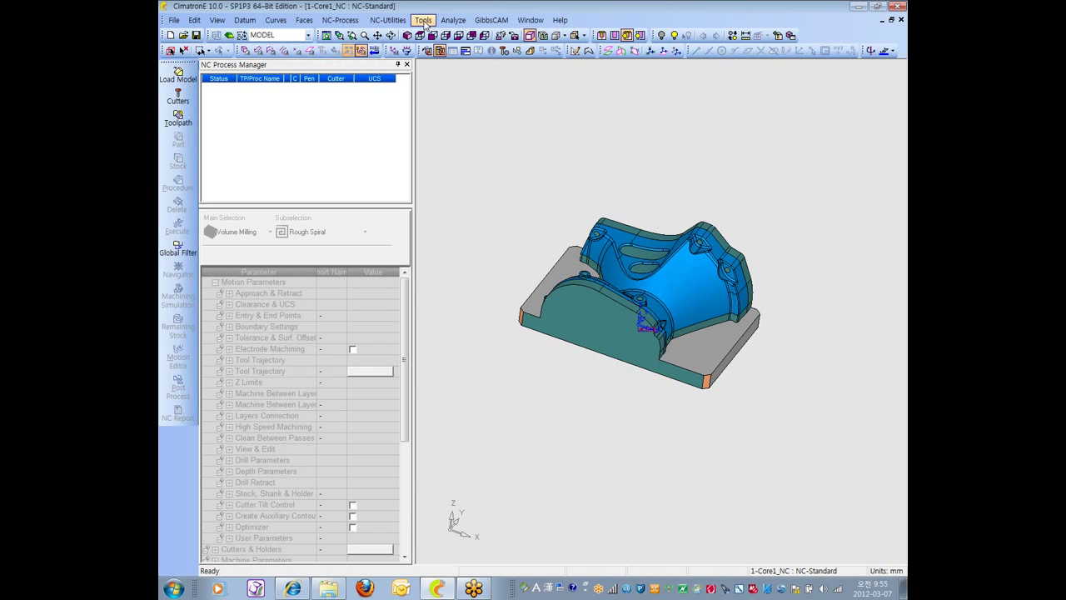
{"action": "left_click", "coordinate": [229, 35]}
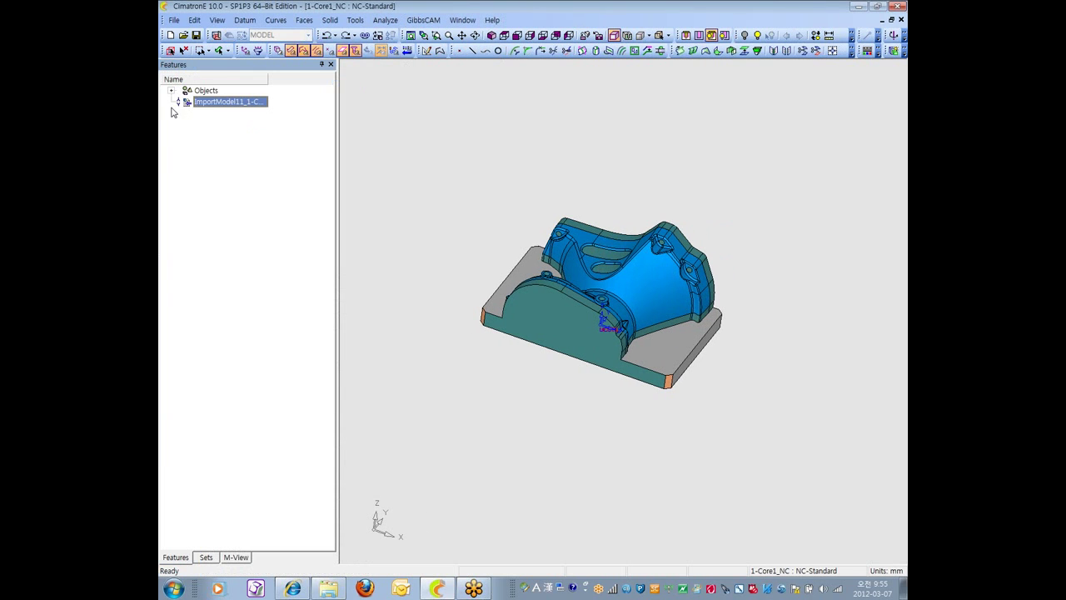
- Associate the imported 1-Core1 model feature with its source part
{"action": "right_click", "coordinate": [223, 104]}
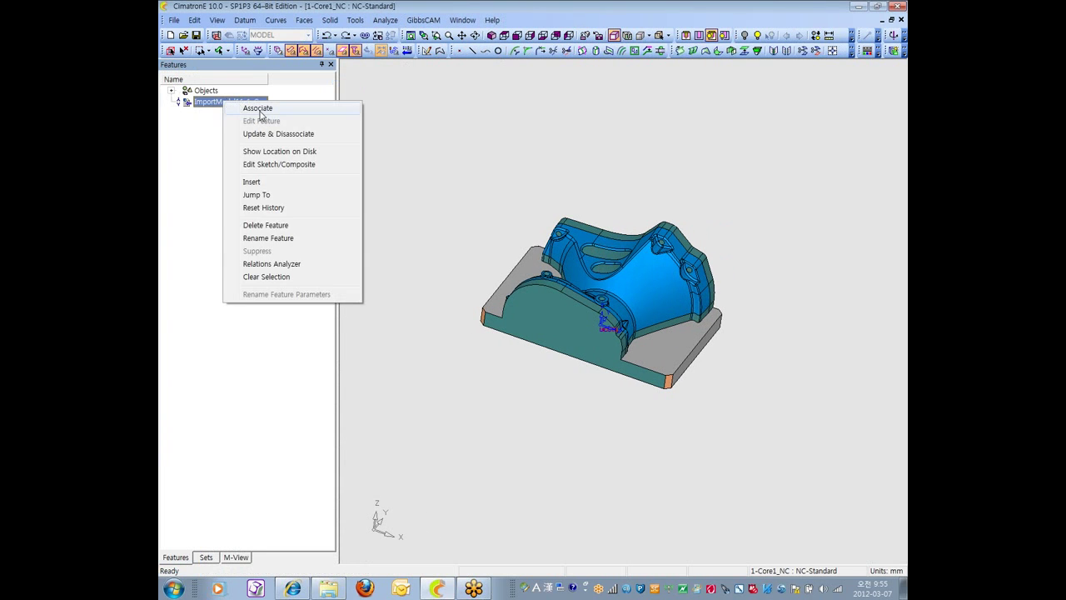
{"action": "left_click", "coordinate": [262, 111]}
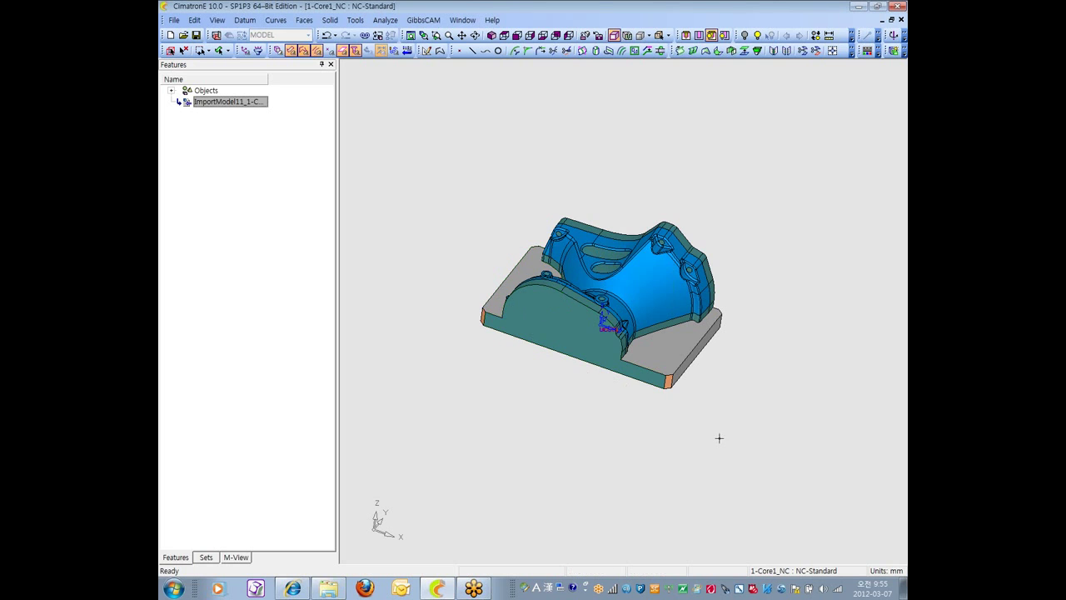
- Remove the orange chamfer faces at the base plate's front corners with Remove & Extend, merging adjacent faces
{"action": "scroll", "coordinate": [719, 435], "scroll_direction": "up", "scroll_amount": 2}
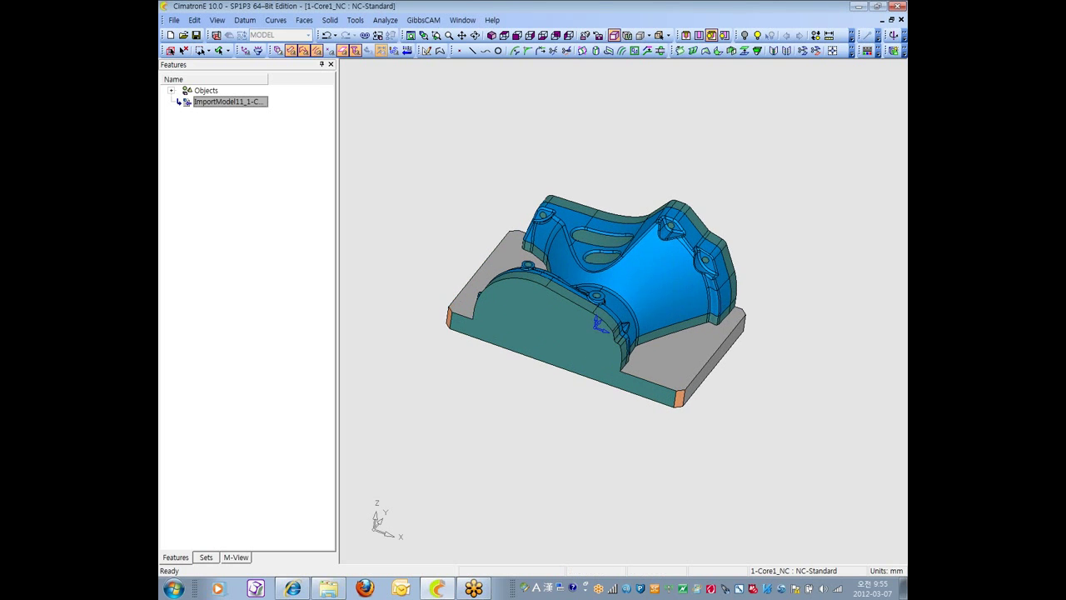
{"action": "left_click", "coordinate": [304, 20]}
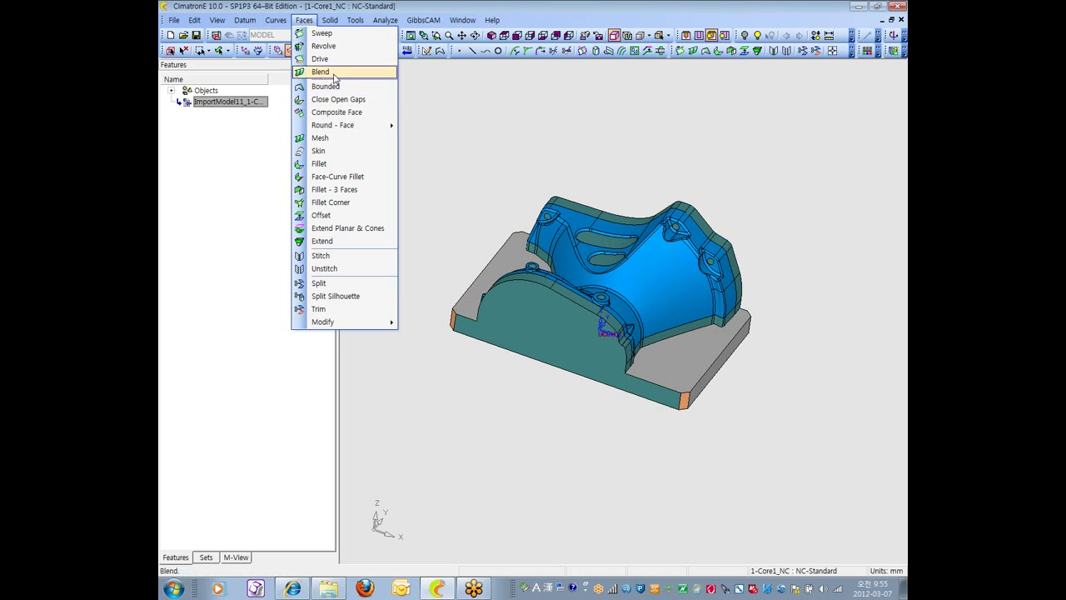
{"action": "mouse_move", "coordinate": [330, 19]}
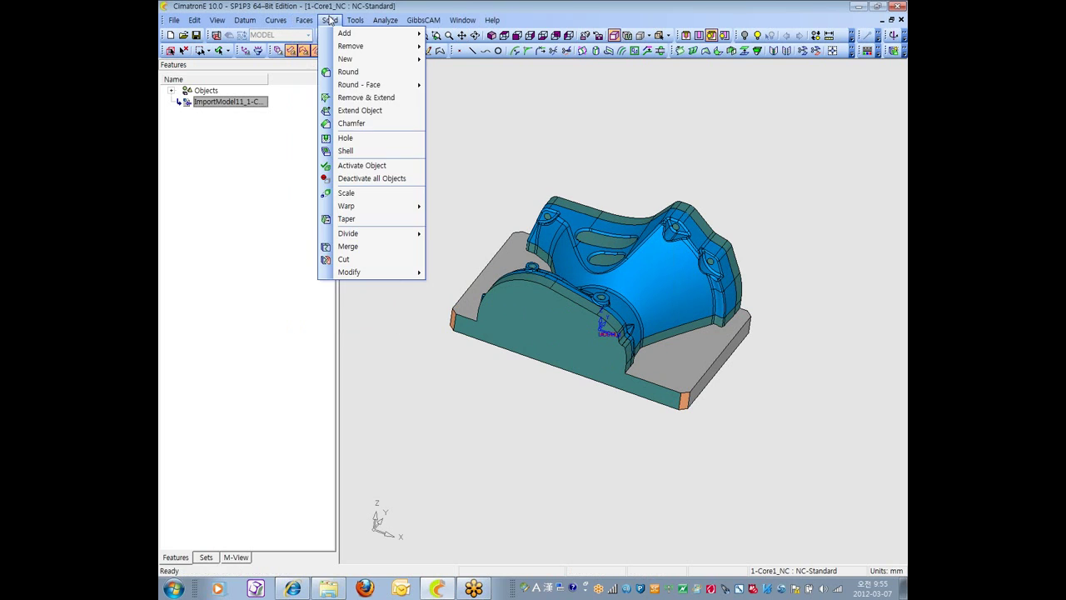
{"action": "left_click", "coordinate": [367, 98]}
{"action": "scroll", "coordinate": [629, 325], "scroll_direction": "up", "scroll_amount": 3}
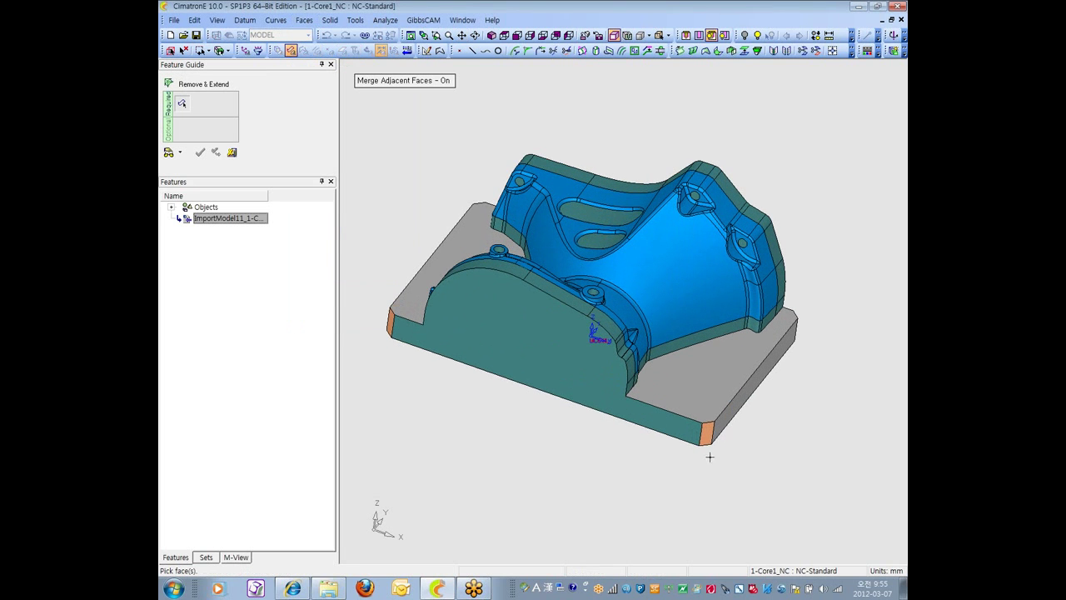
{"action": "middle_click_drag", "start_coordinate": [633, 358], "coordinate": [630, 372]}
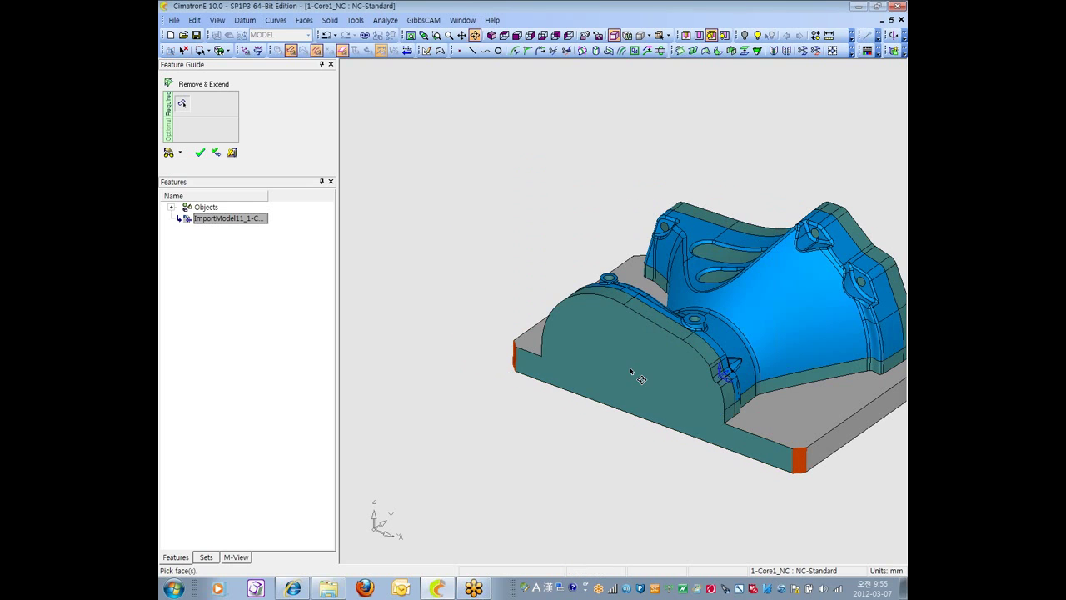
{"action": "left_click", "coordinate": [200, 152]}
{"action": "middle_click_drag", "start_coordinate": [774, 353], "coordinate": [650, 252]}
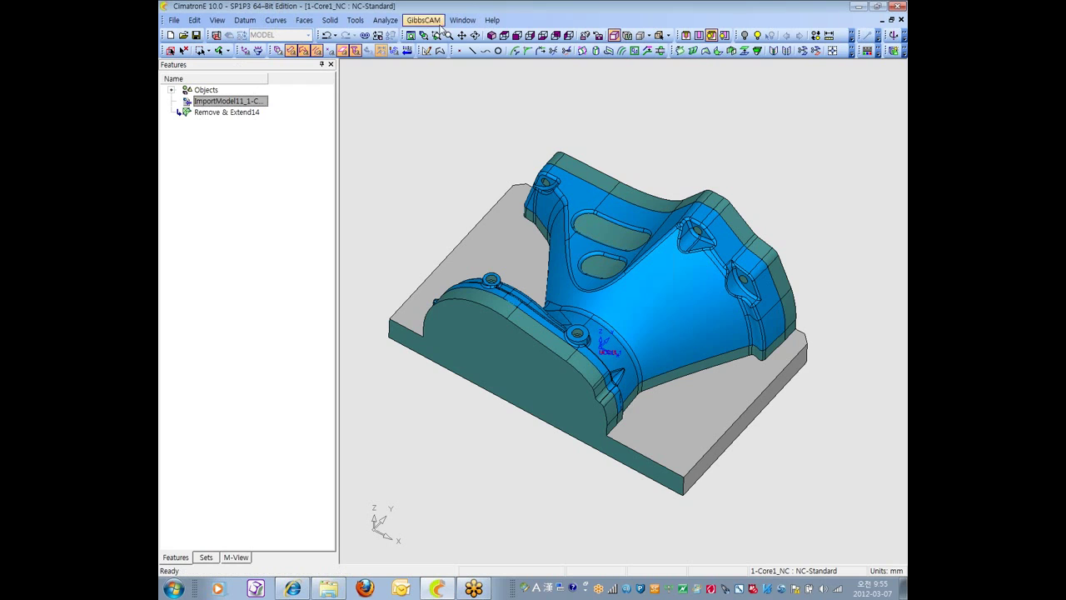
- Review the Always Disassociate Model option in the NC General_Preferences and leave the preferences without applying changes
{"action": "left_click", "coordinate": [355, 20]}
{"action": "left_click", "coordinate": [382, 193]}
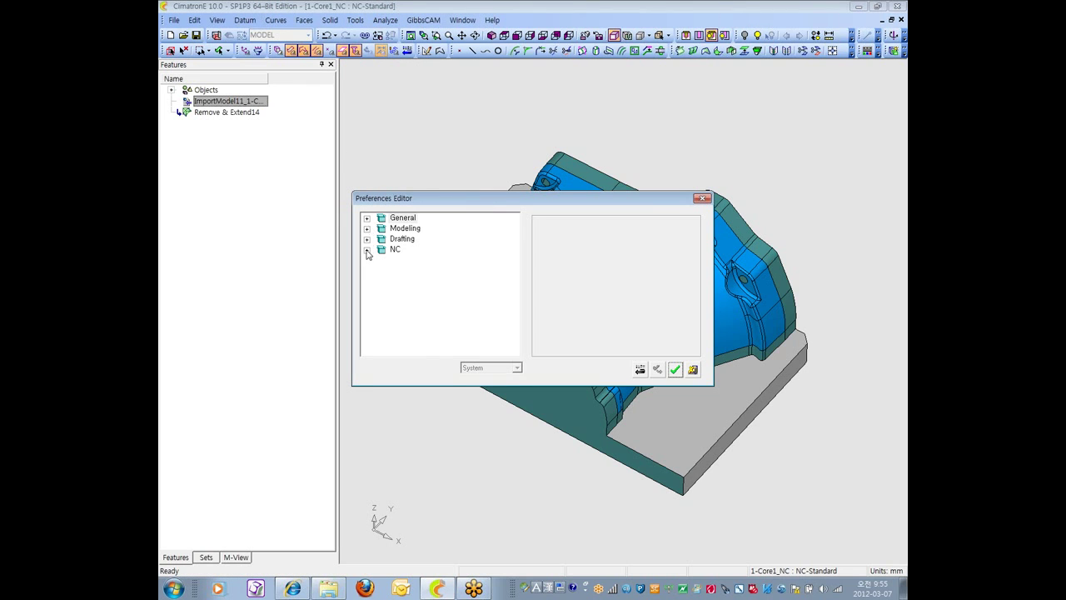
{"action": "left_click", "coordinate": [367, 249]}
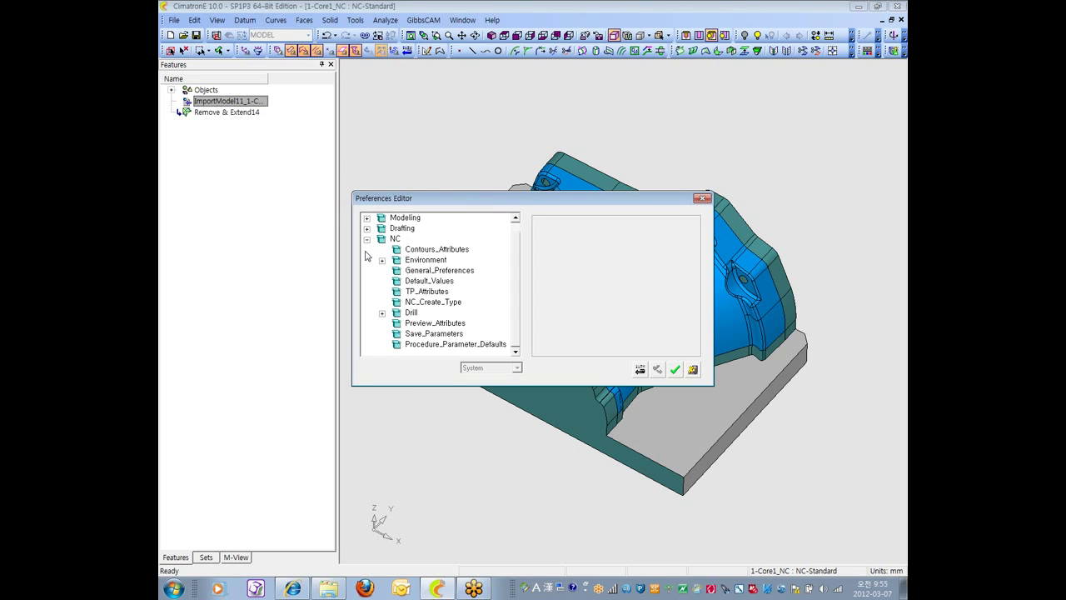
{"action": "left_click", "coordinate": [472, 272]}
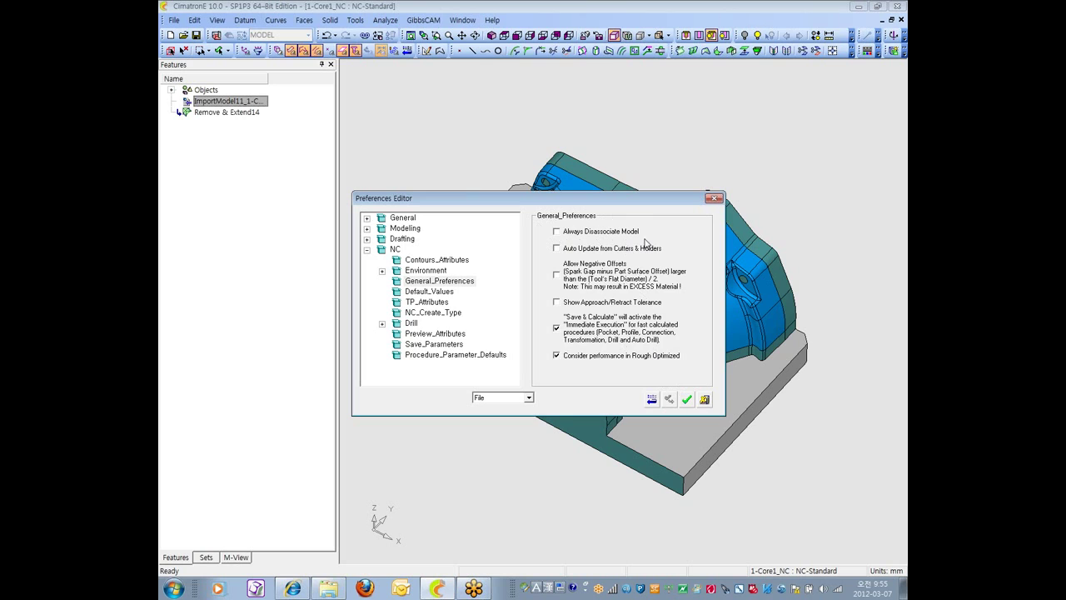
{"action": "left_click", "coordinate": [705, 401]}
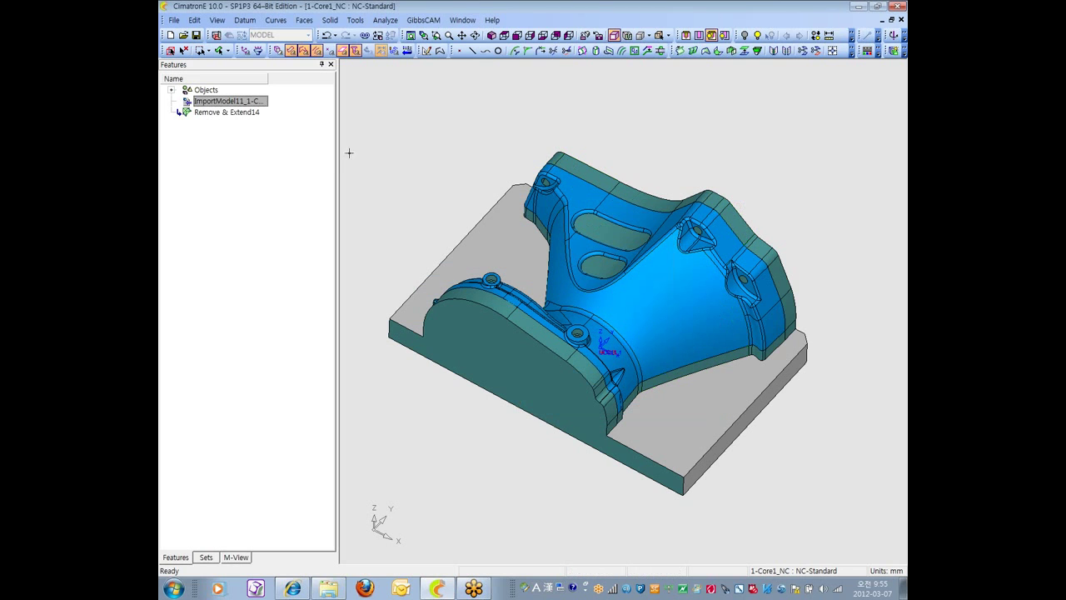
- Disassociate the imported 1-Core1 model feature from its source part
{"action": "right_click", "coordinate": [190, 103]}
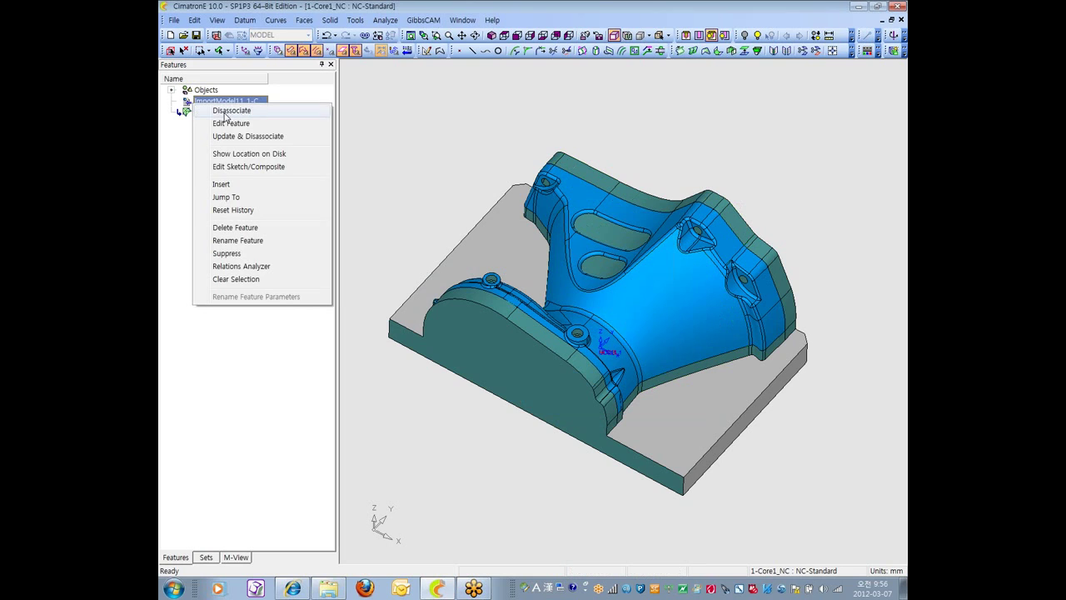
{"action": "left_click", "coordinate": [450, 134]}
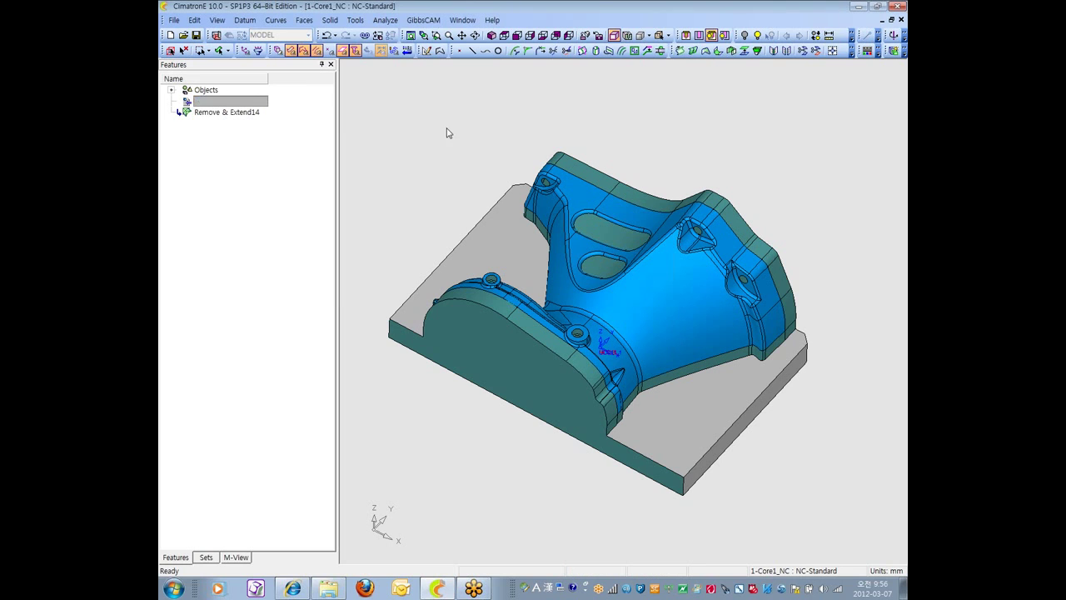
{"action": "right_click", "coordinate": [224, 104]}
{"action": "left_click", "coordinate": [253, 114]}
- Toggle the imported 1-Core1 model feature between associated and disassociated with its source part, ending disassociated
{"action": "right_click", "coordinate": [259, 103]}
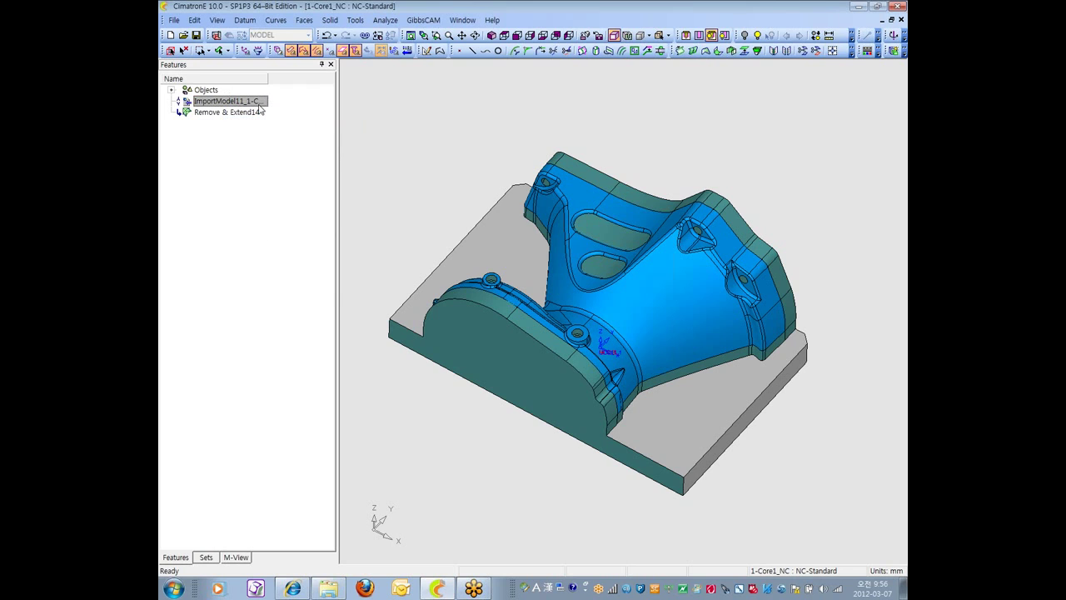
{"action": "left_click", "coordinate": [293, 112]}
{"action": "left_click", "coordinate": [248, 104]}
{"action": "right_click", "coordinate": [234, 103]}
{"action": "left_click", "coordinate": [275, 107]}
{"action": "right_click", "coordinate": [200, 104]}
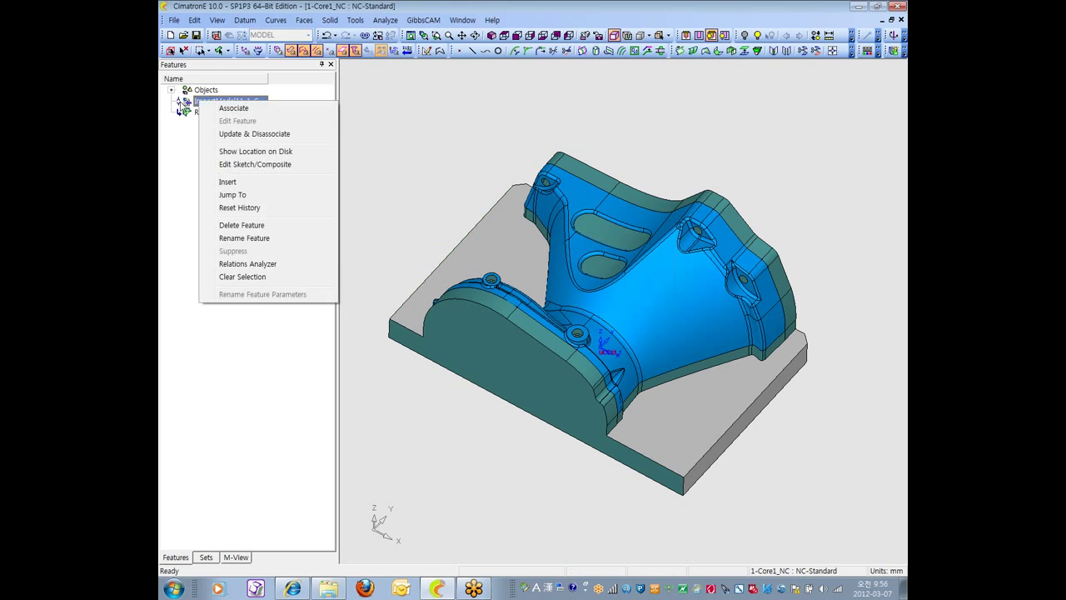
{"action": "left_click", "coordinate": [230, 109]}
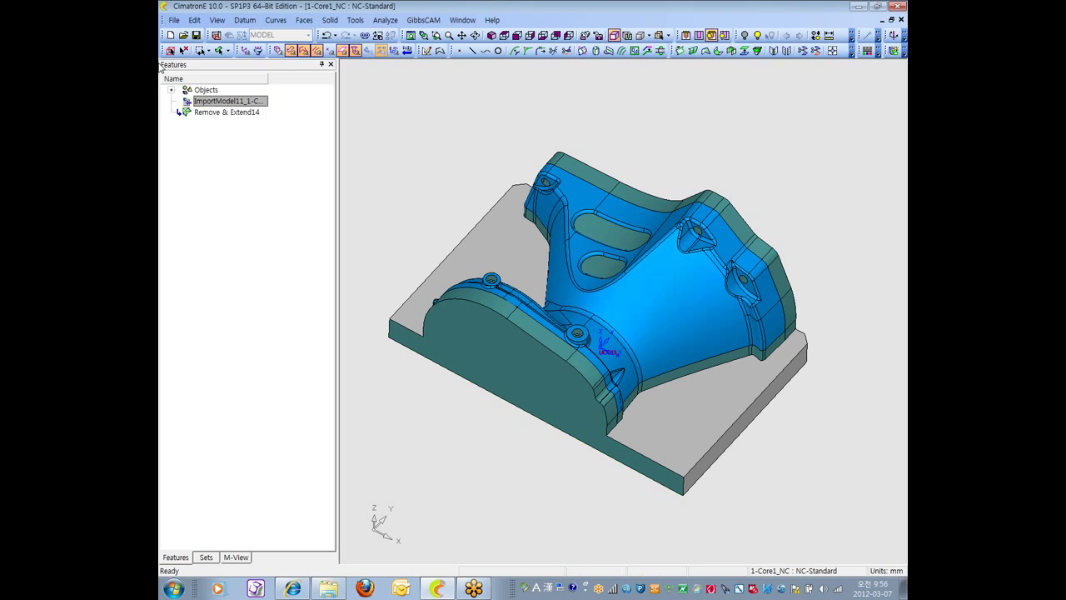
{"action": "left_click", "coordinate": [222, 101]}
{"action": "right_click", "coordinate": [221, 101]}
{"action": "left_click", "coordinate": [271, 110]}
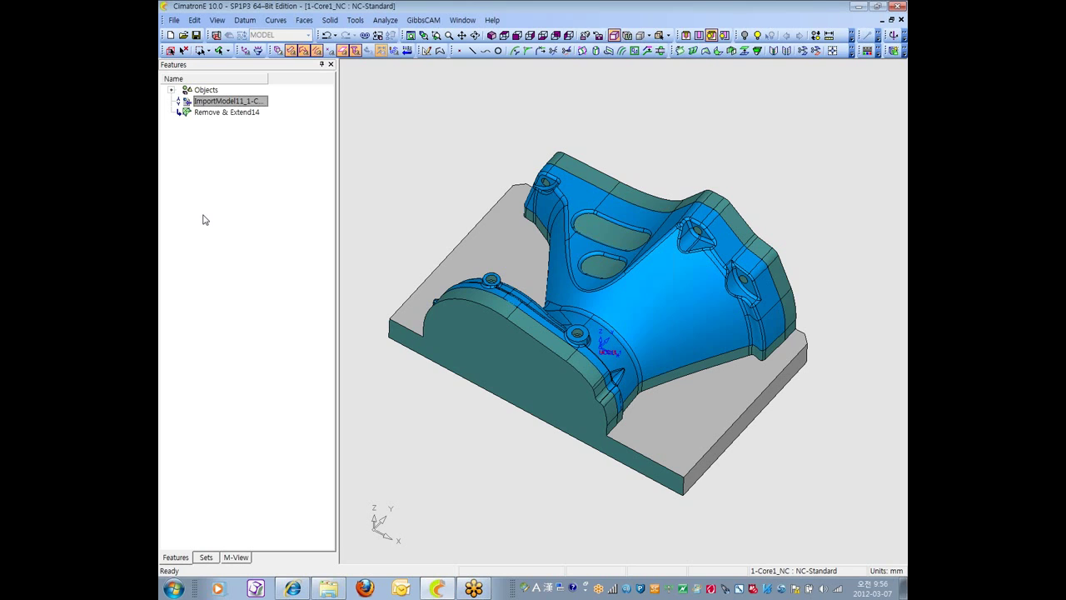
- Associate the imported 1-Core1 model feature with its source part again
{"action": "right_click", "coordinate": [258, 101]}
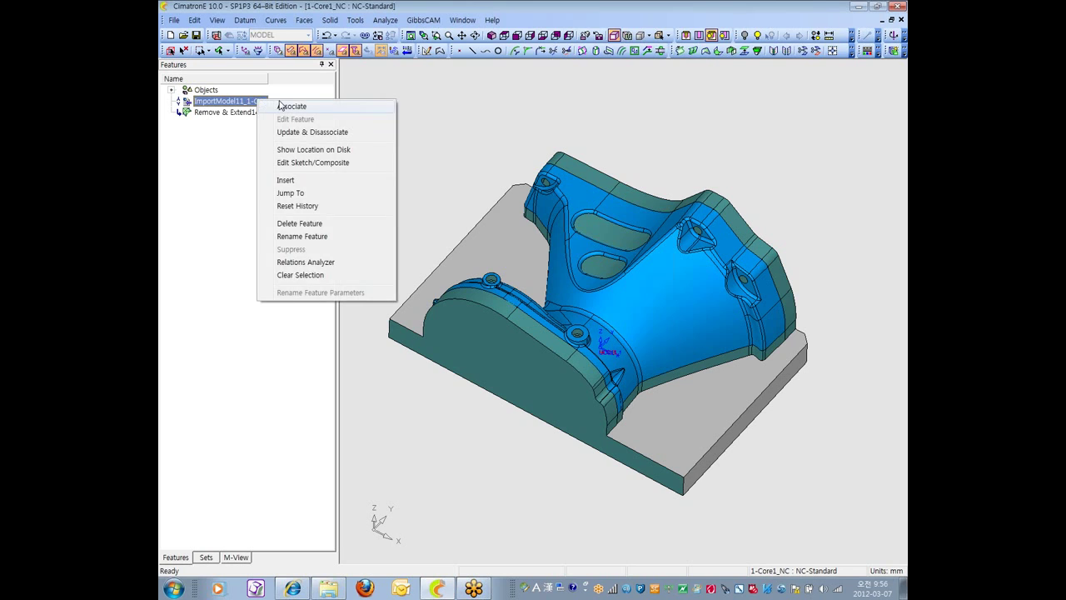
{"action": "left_click", "coordinate": [280, 105]}
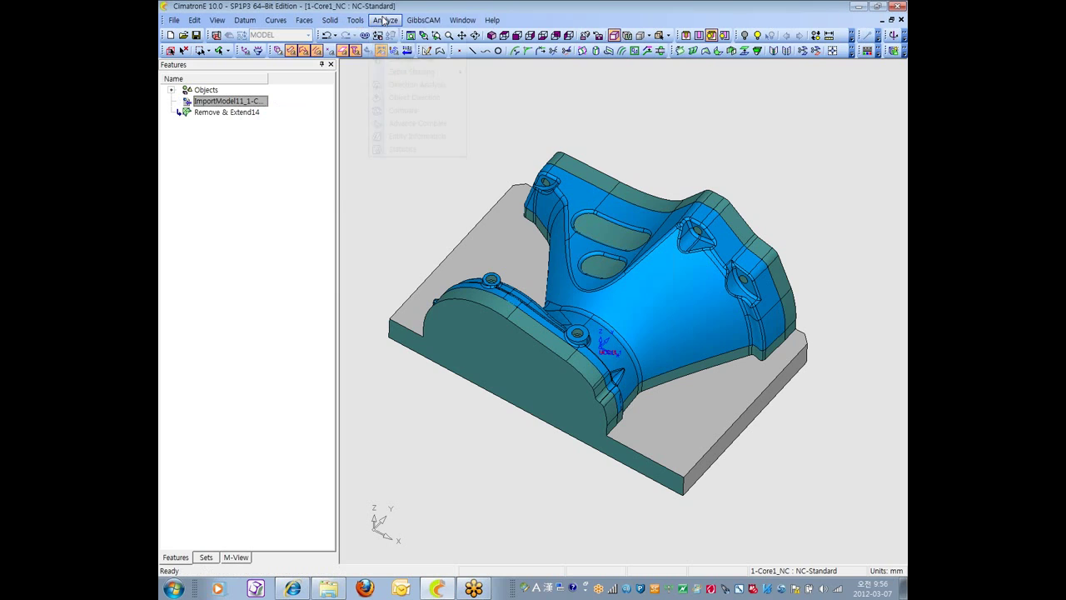
- Turn Always Disassociate Model on and back off in the NC General_Preferences, and close the preferences
{"action": "left_click", "coordinate": [355, 20]}
{"action": "left_click", "coordinate": [390, 193]}
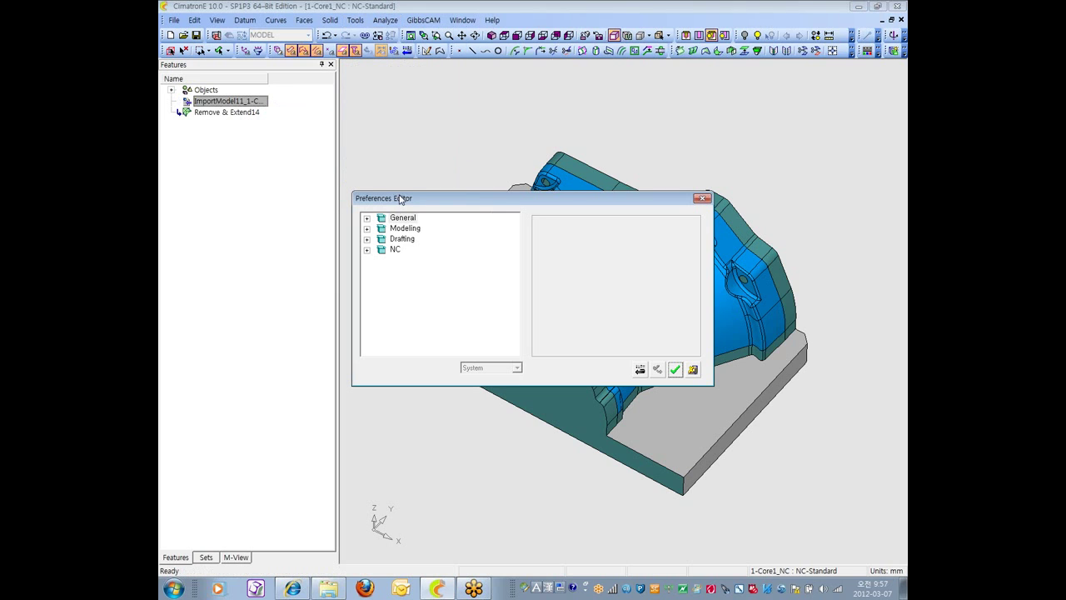
{"action": "left_click", "coordinate": [367, 249]}
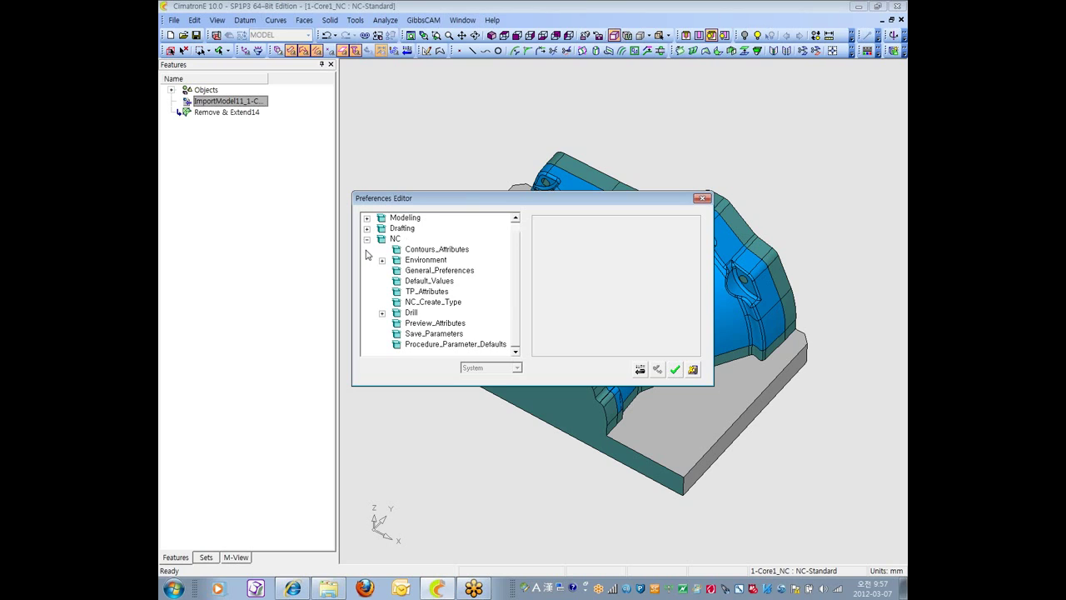
{"action": "left_click", "coordinate": [429, 271]}
{"action": "left_click", "coordinate": [557, 231]}
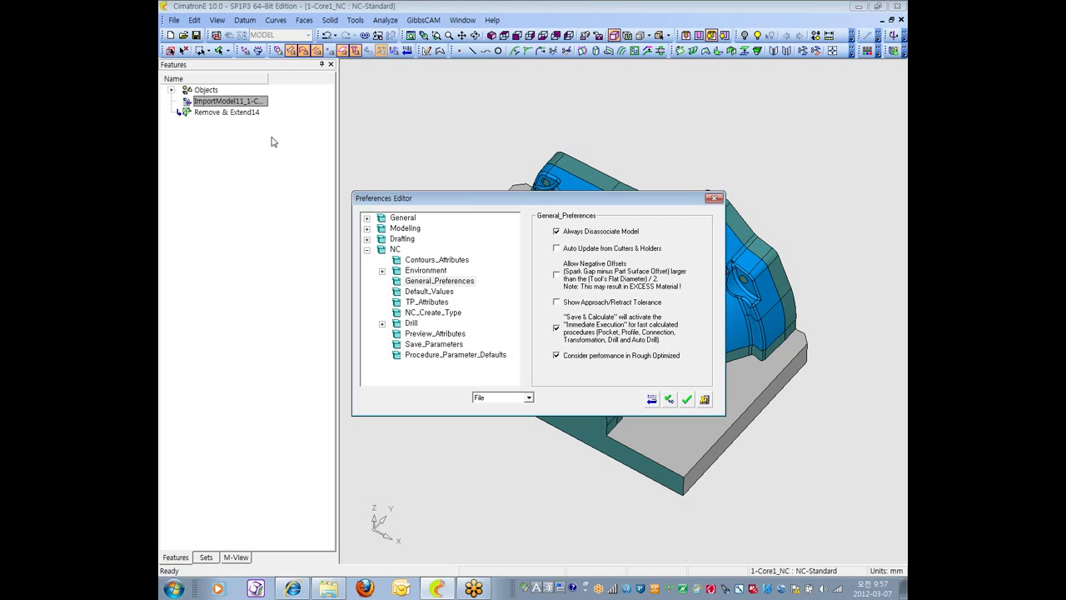
{"action": "left_click", "coordinate": [557, 232]}
{"action": "left_click", "coordinate": [687, 399]}
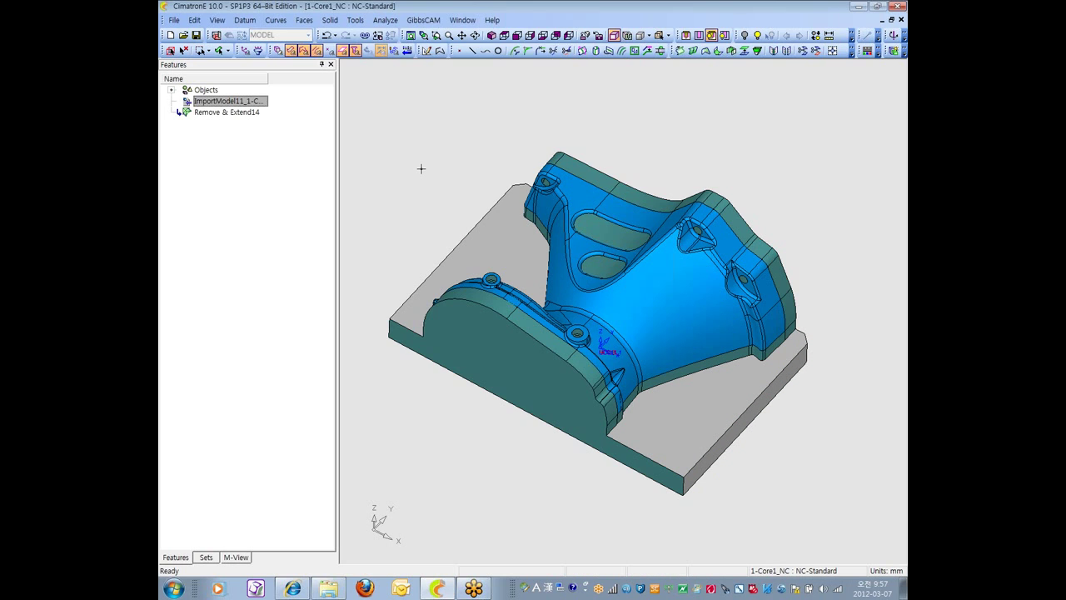
- Close the 1-Core1_NC document without saving its changes
{"action": "left_click", "coordinate": [175, 21]}
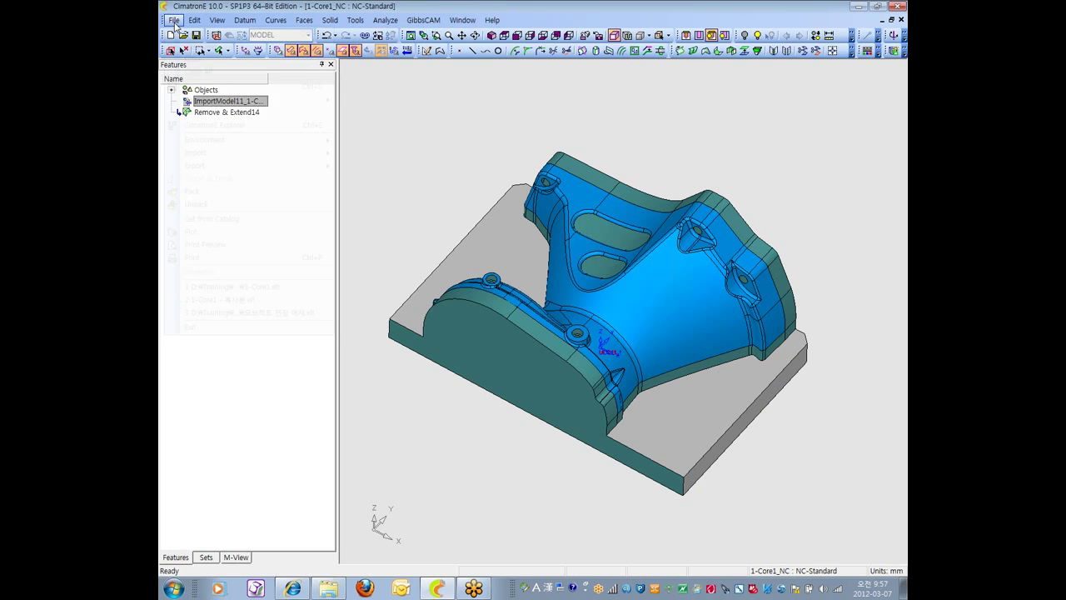
{"action": "left_click", "coordinate": [196, 58]}
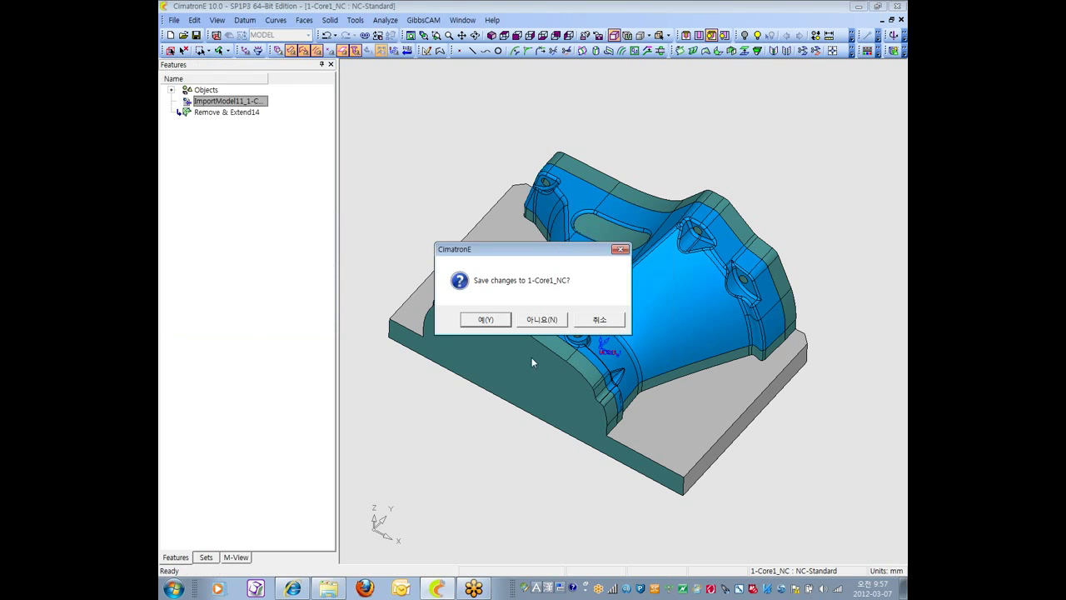
{"action": "left_click", "coordinate": [542, 320]}
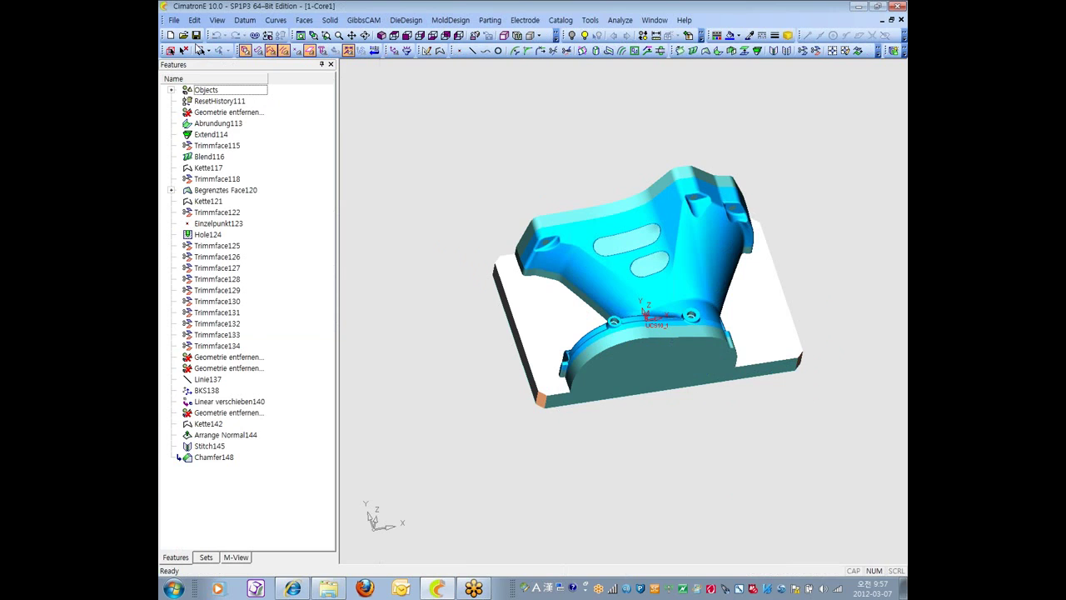
- Browse the B - Superbox folder, expanding superbox (2).elt to examine its linked files, and leave without loading anything
{"action": "left_click", "coordinate": [174, 19]}
{"action": "left_click", "coordinate": [255, 97]}
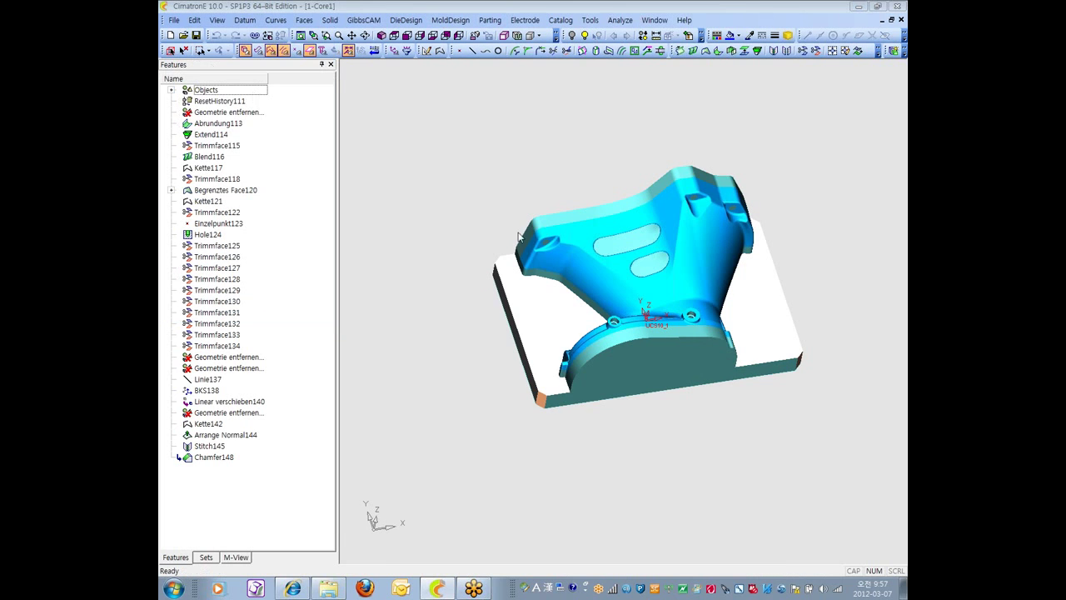
{"action": "left_click", "coordinate": [439, 160]}
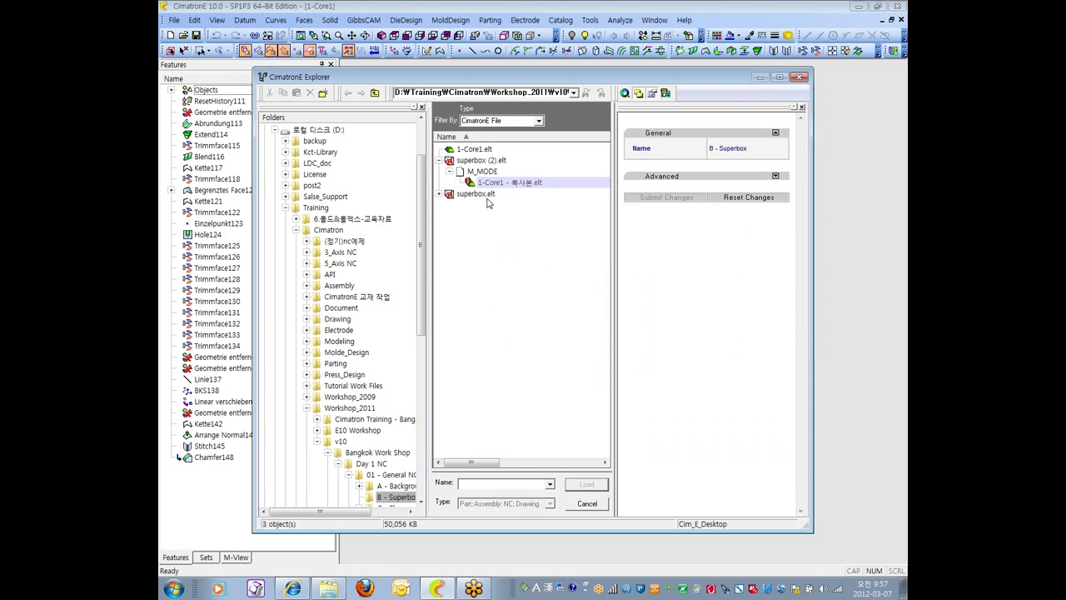
{"action": "left_click", "coordinate": [589, 505]}
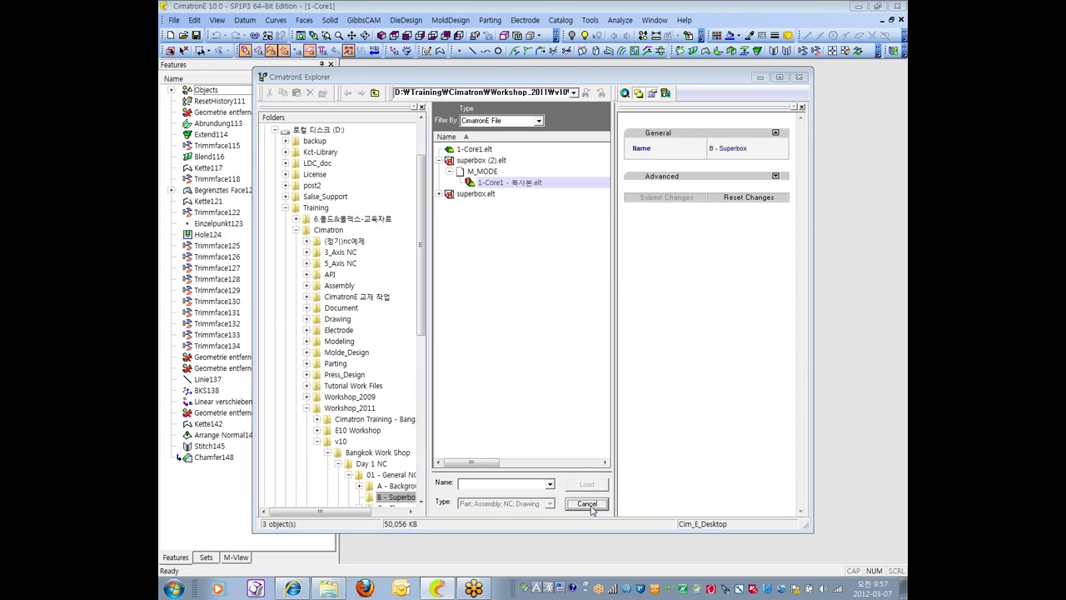